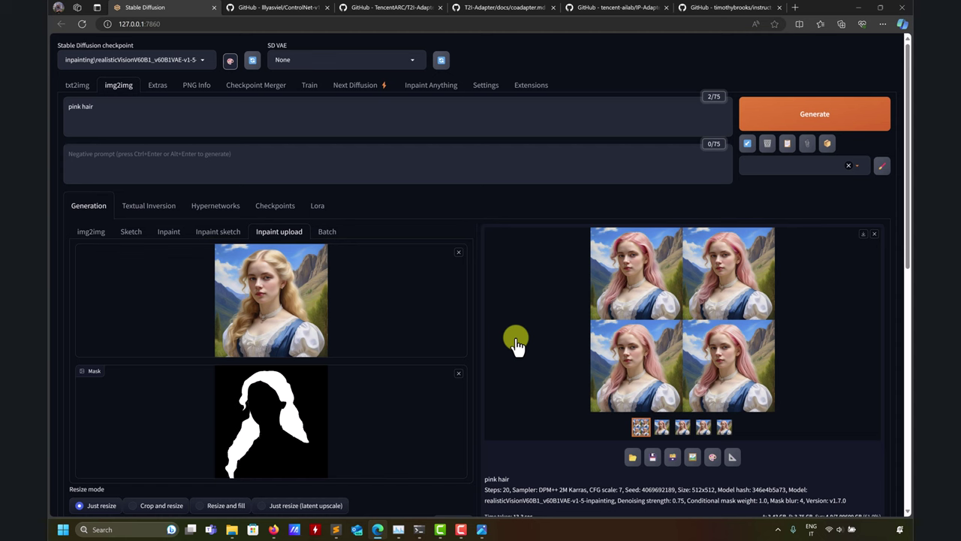
Step: View the generated pink-hair image grid enlarged and return to the generation page
click(662, 296)
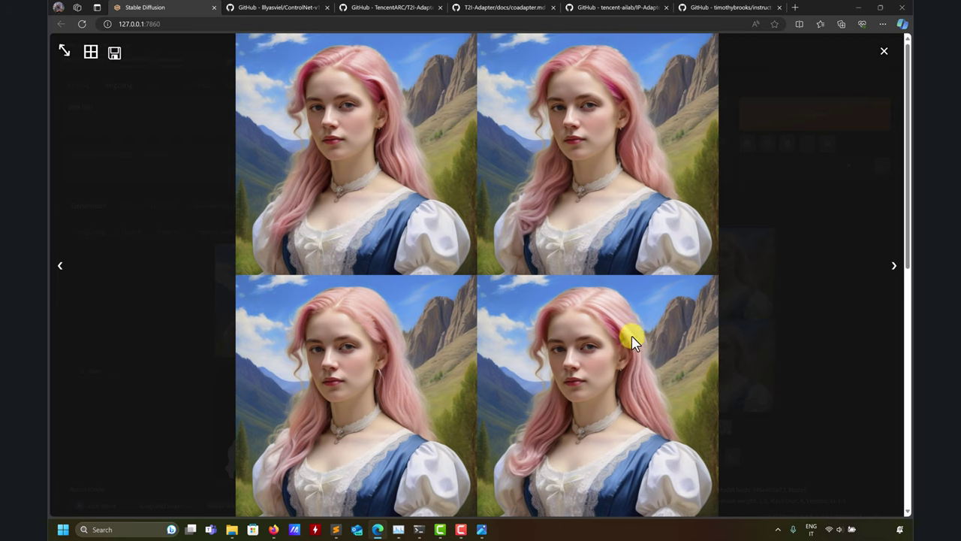
click(884, 51)
Step: Examine the blue-haired portrait stored in the for_inpaint_anything folder, closing the image viewer windows and hiding the folder when done
mouse_move(242, 530)
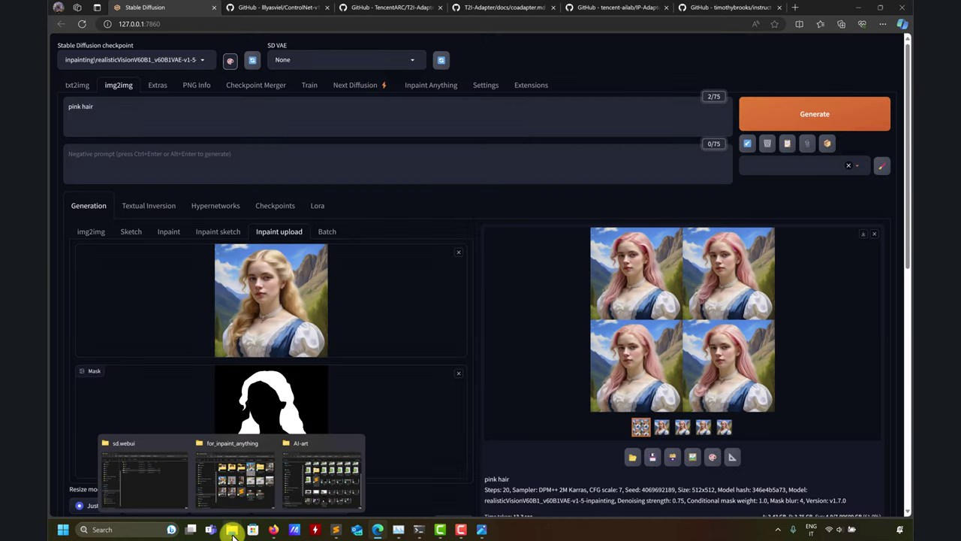
click(241, 505)
drag(706, 223, 726, 214)
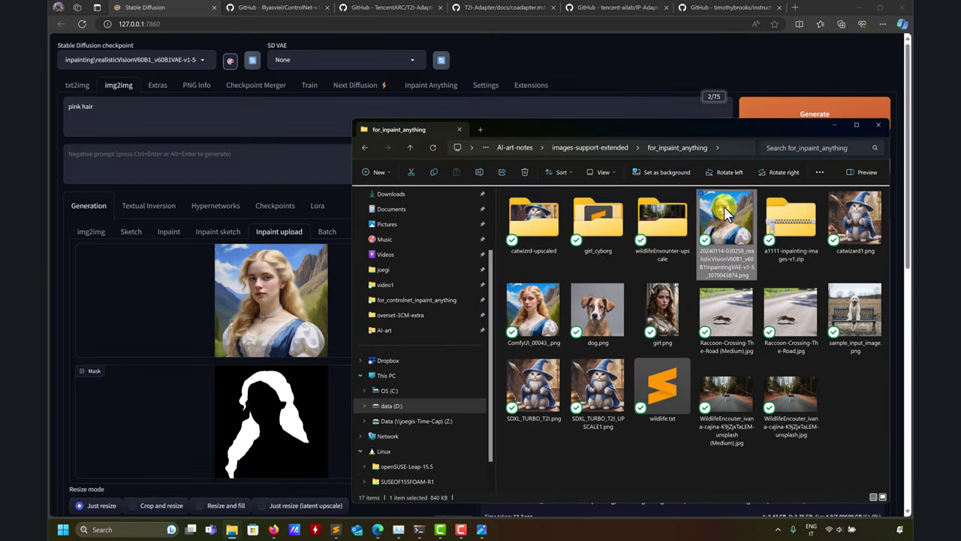
double_click(726, 214)
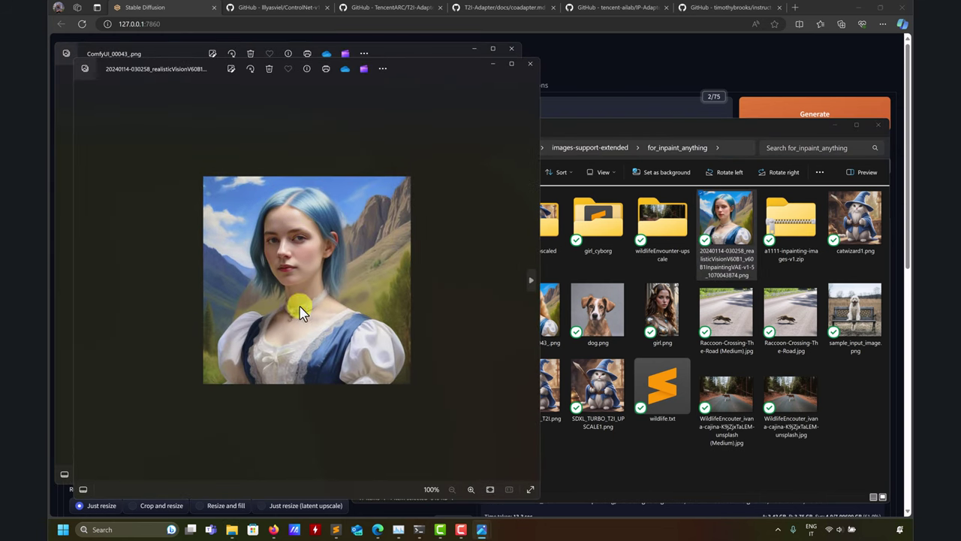
click(530, 63)
click(512, 48)
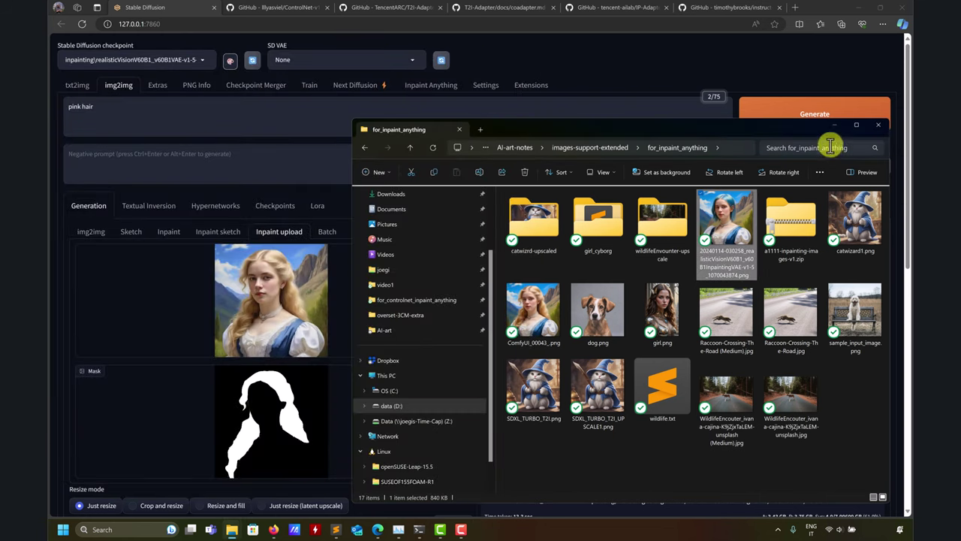
drag(849, 123, 839, 129)
click(839, 130)
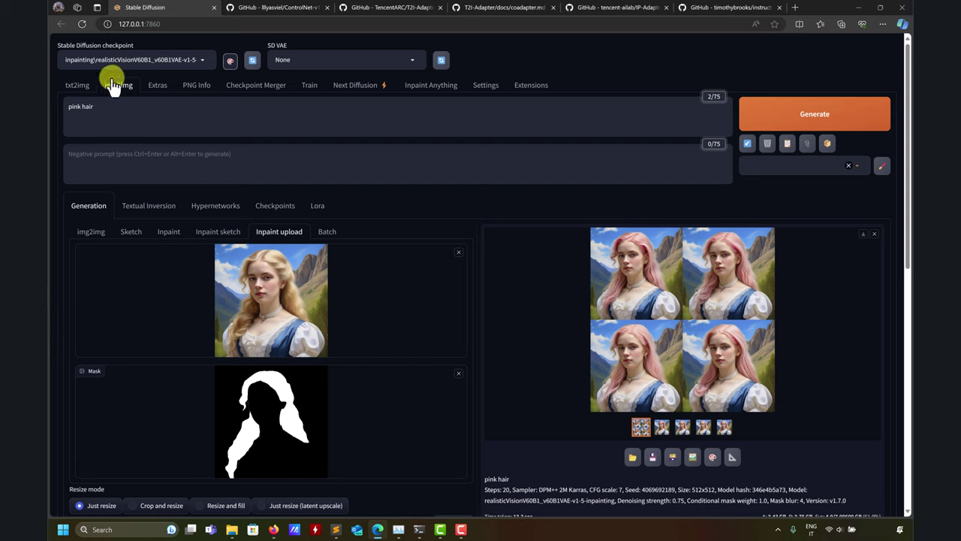
Step: Reload the web interface at img2img and open the for_controlnet_inpaint_anything image folder
click(82, 24)
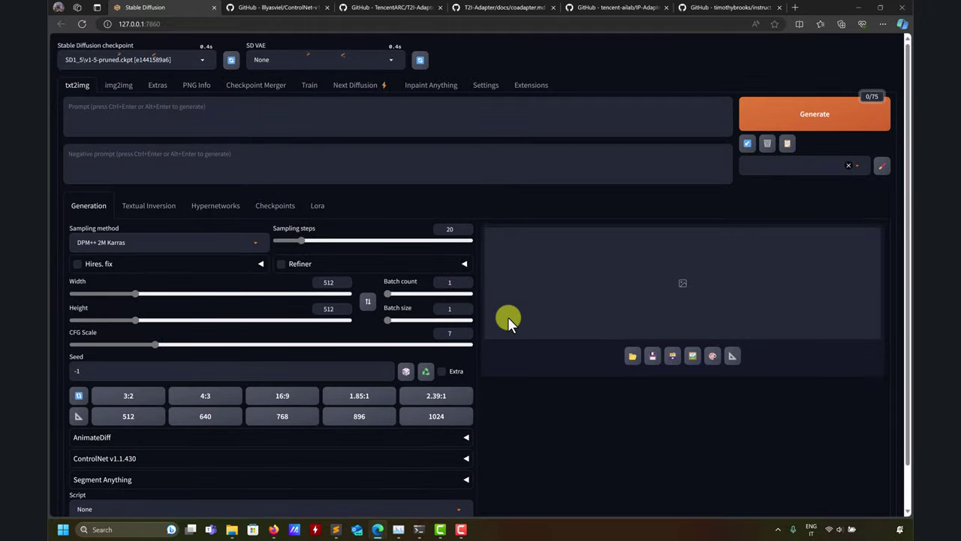
click(120, 87)
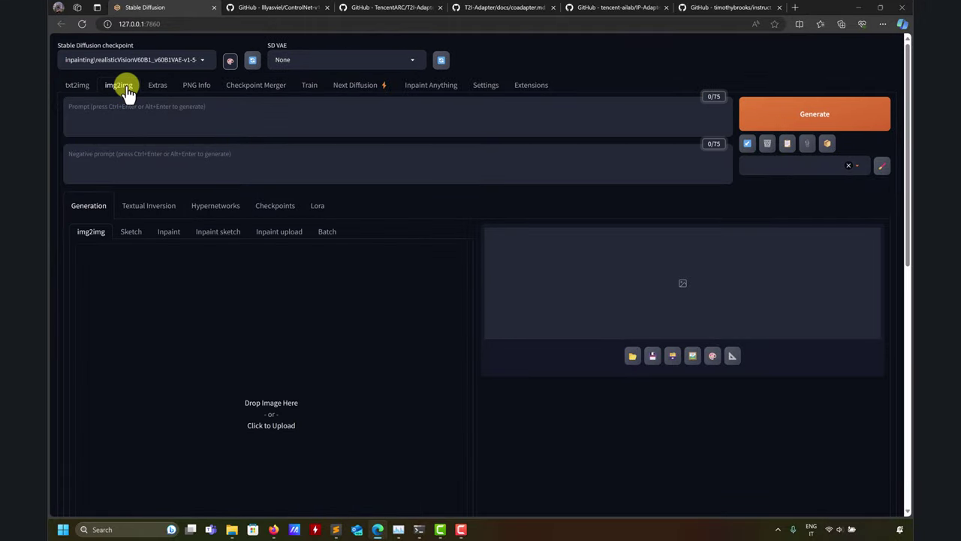
click(230, 529)
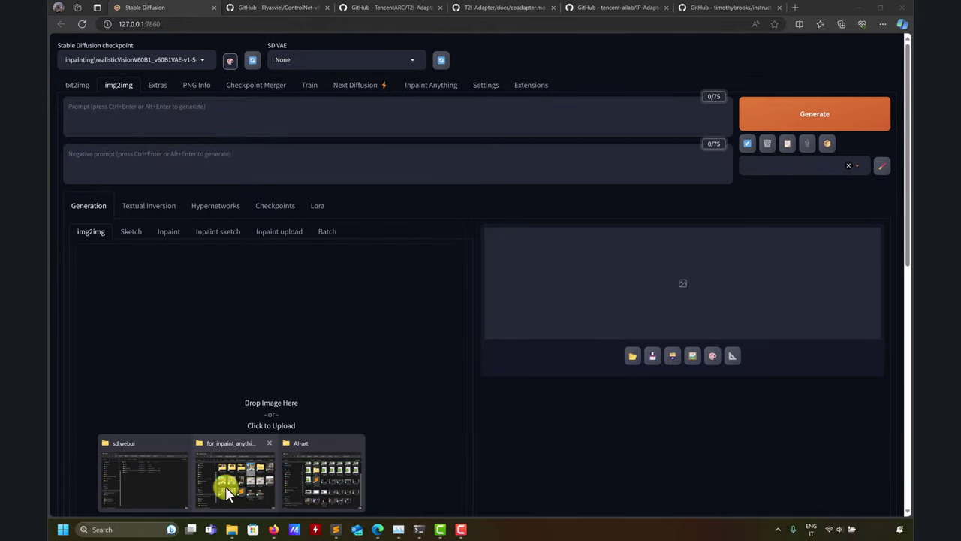
click(254, 492)
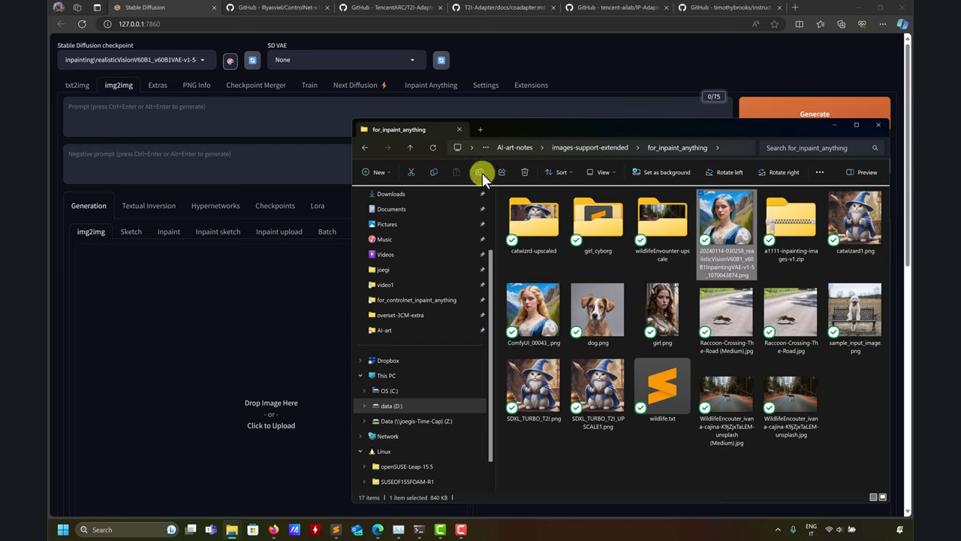
click(370, 148)
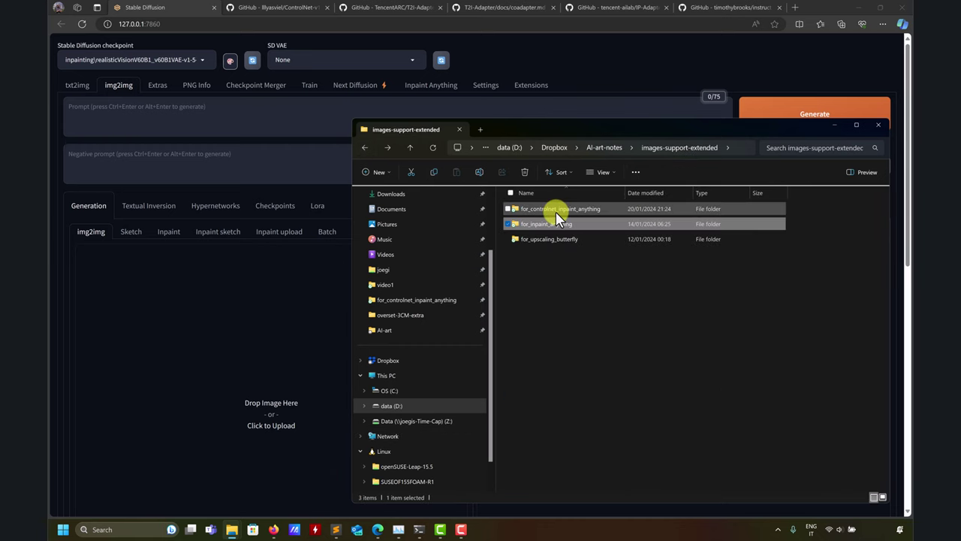
click(558, 210)
double_click(557, 210)
Step: Load ComfyUI_00043_.png into img2img as the source image and look over it
drag(532, 199, 259, 375)
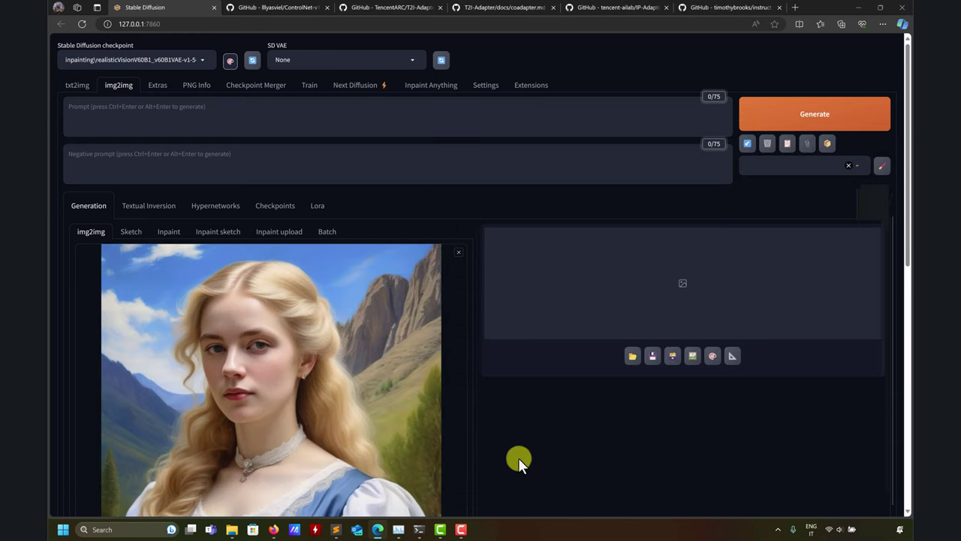
scroll(518, 460, down, 3)
scroll(514, 436, up, 2)
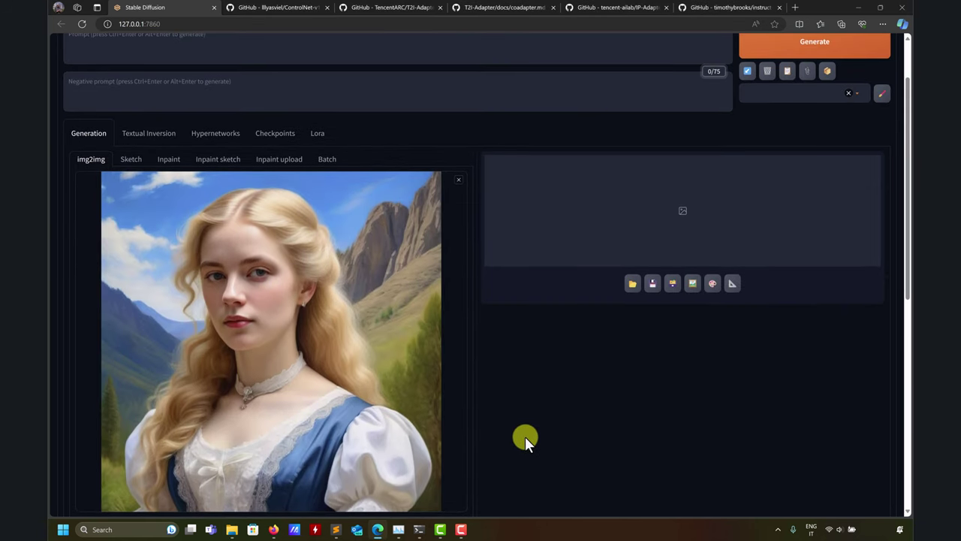
scroll(525, 437, up, 1)
scroll(525, 436, down, 2)
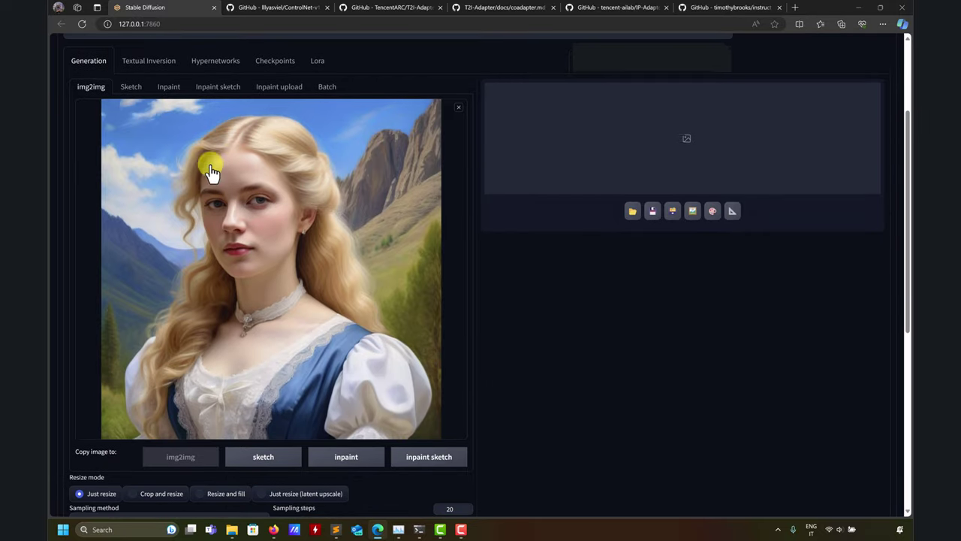
scroll(382, 365, up, 2)
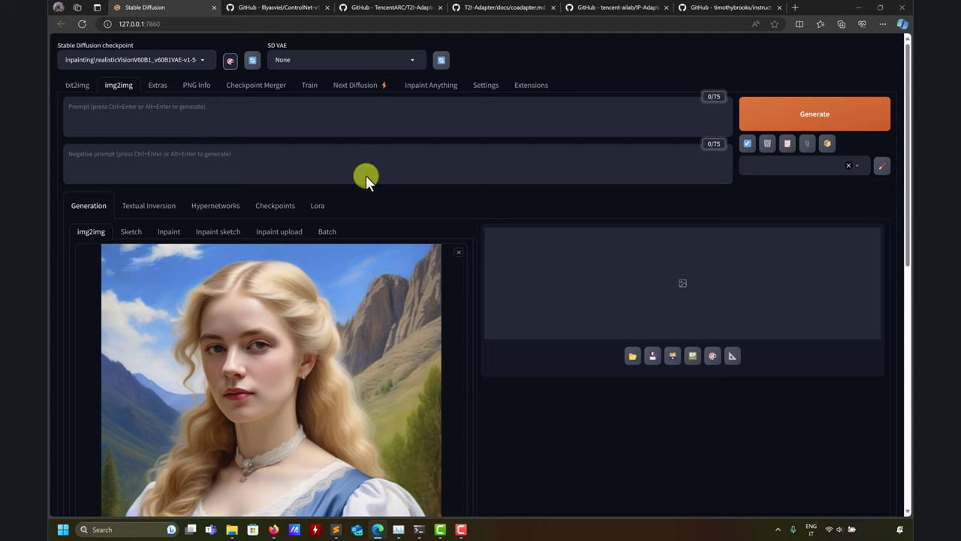
Step: Load ComfyUI_00043_.png into Inpaint Anything and run Segment Anything on it with the sam_vit_l_0b3195.pth model
click(437, 88)
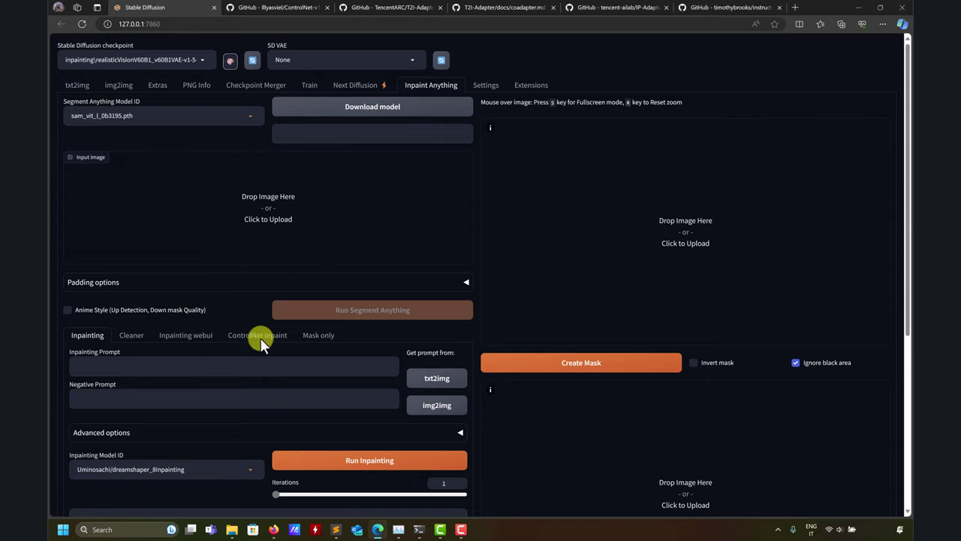
mouse_move(233, 530)
click(239, 487)
drag(528, 218, 263, 219)
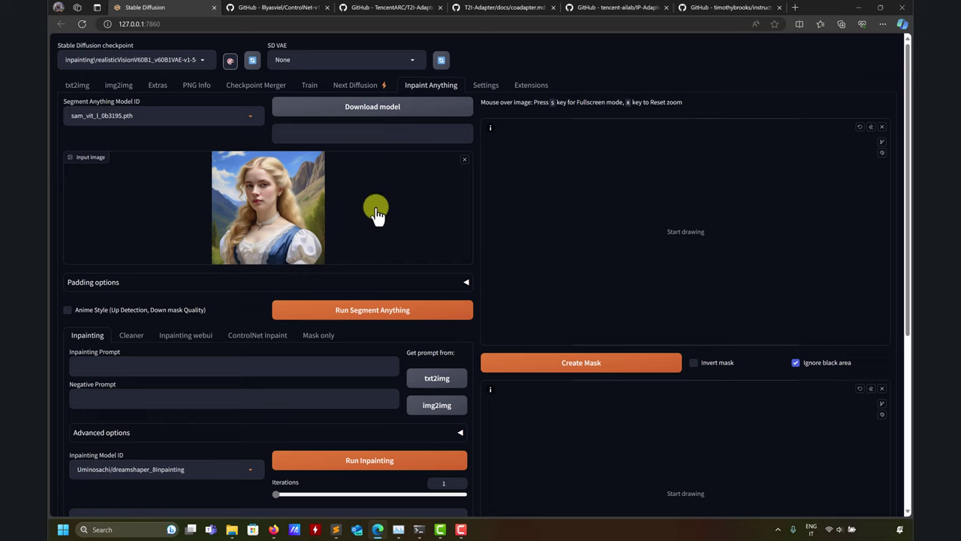
click(387, 319)
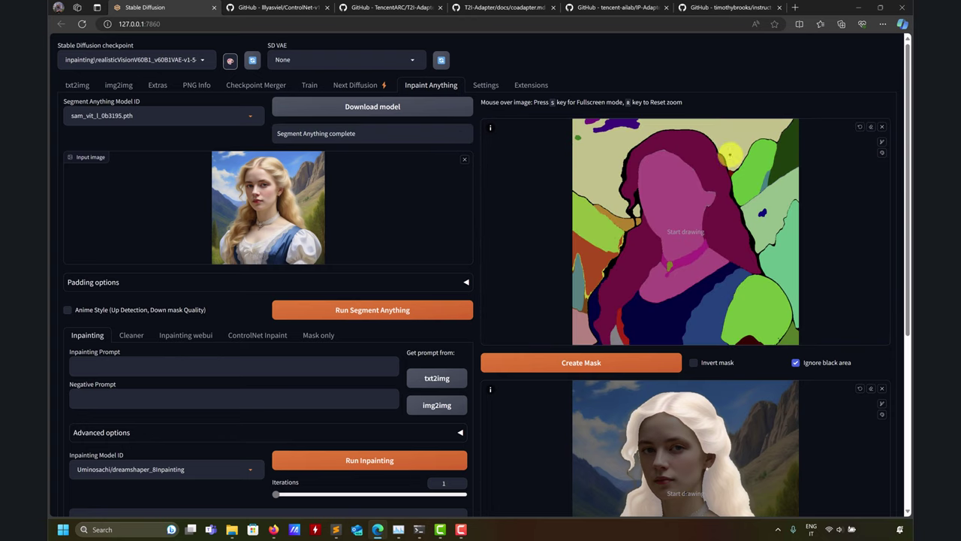
Step: Mark the woman's hair region on the segmentation map and create a mask from it
drag(692, 140, 727, 180)
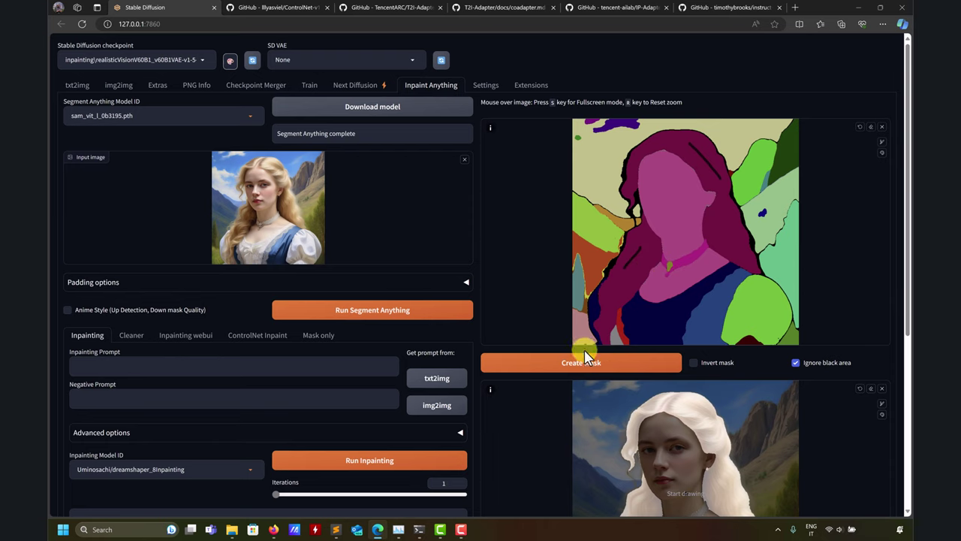
click(537, 366)
scroll(528, 396, down, 3)
scroll(532, 394, up, 1)
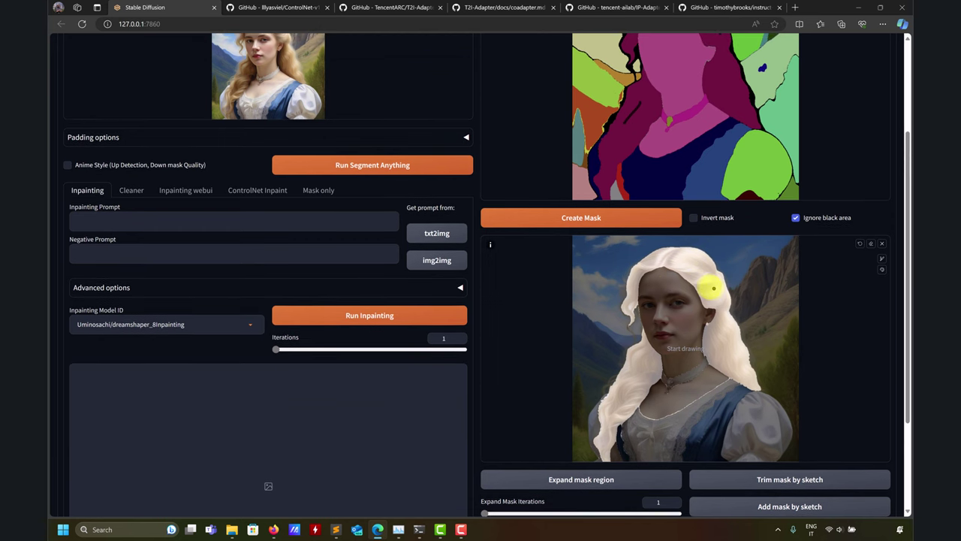
scroll(578, 331, down, 2)
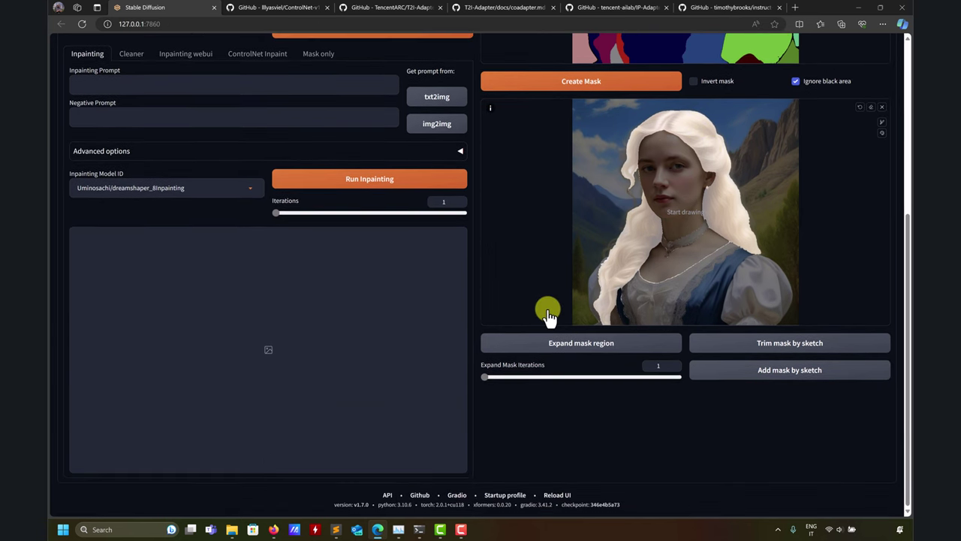
Step: Extract the hair mask as a standalone black-and-white mask image in Inpaint Anything
scroll(377, 191, up, 1)
scroll(377, 191, up, 2)
click(319, 198)
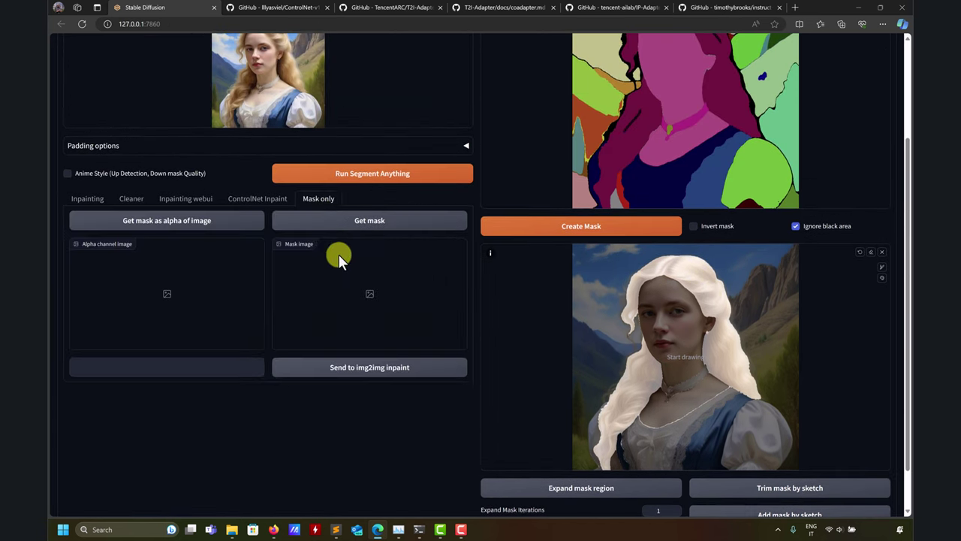
click(396, 225)
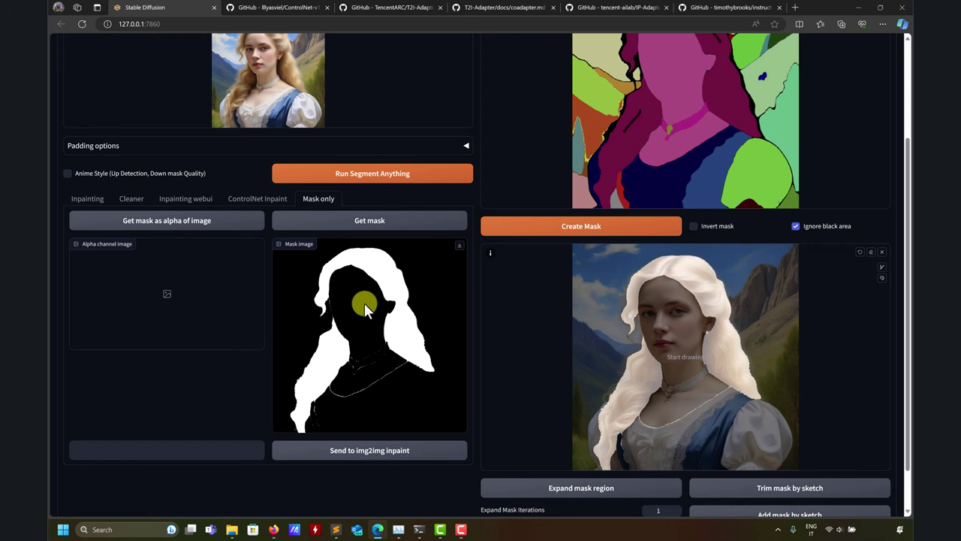
scroll(515, 380, up, 2)
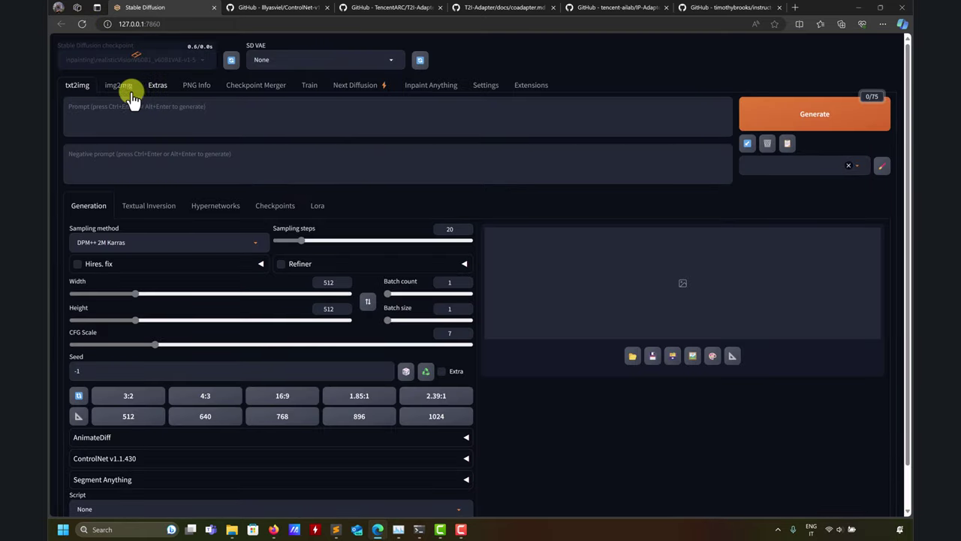
Step: Load ComfyUI_00043_.png as the source image for img2img Inpaint upload
click(120, 86)
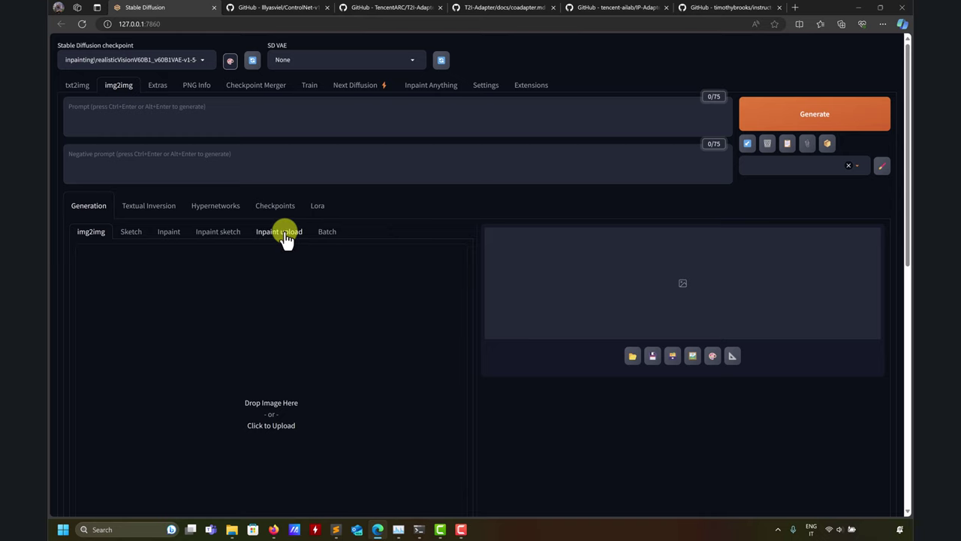
click(285, 236)
mouse_move(233, 526)
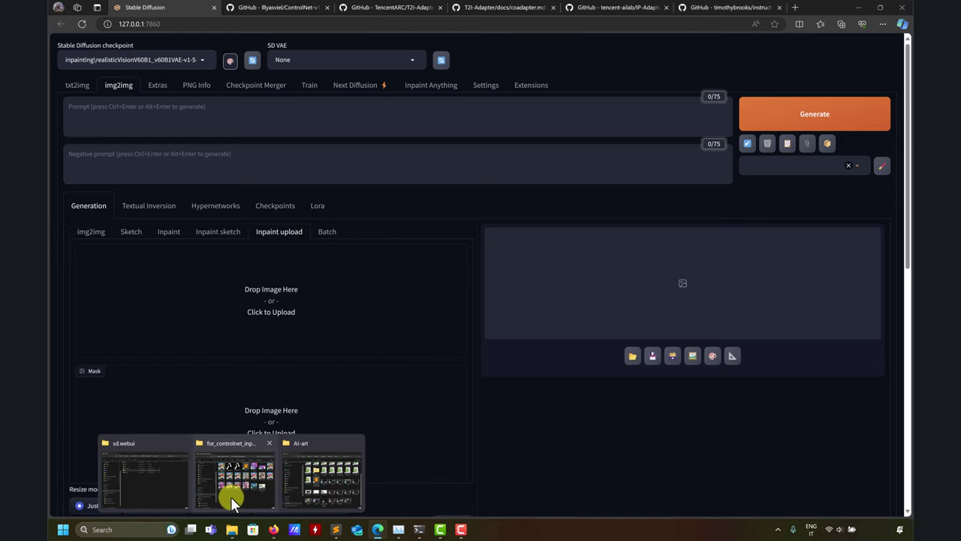
click(233, 492)
drag(529, 214, 278, 300)
Step: Load the hair mask file image (2).png as the mask for Inpaint upload
mouse_move(272, 530)
mouse_move(232, 528)
click(243, 488)
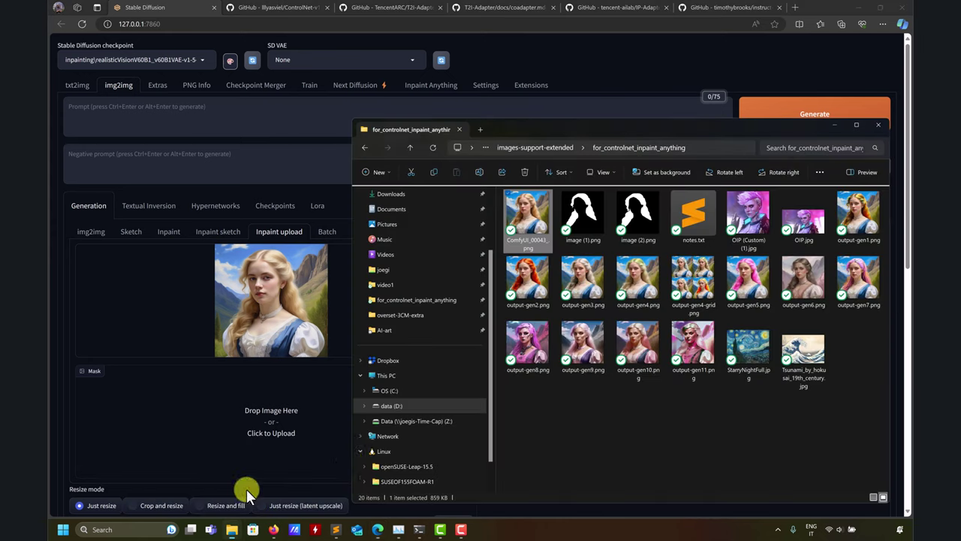
drag(627, 215, 304, 420)
Step: Enter "green hair" as the positive prompt for the masked inpainting
scroll(583, 418, down, 2)
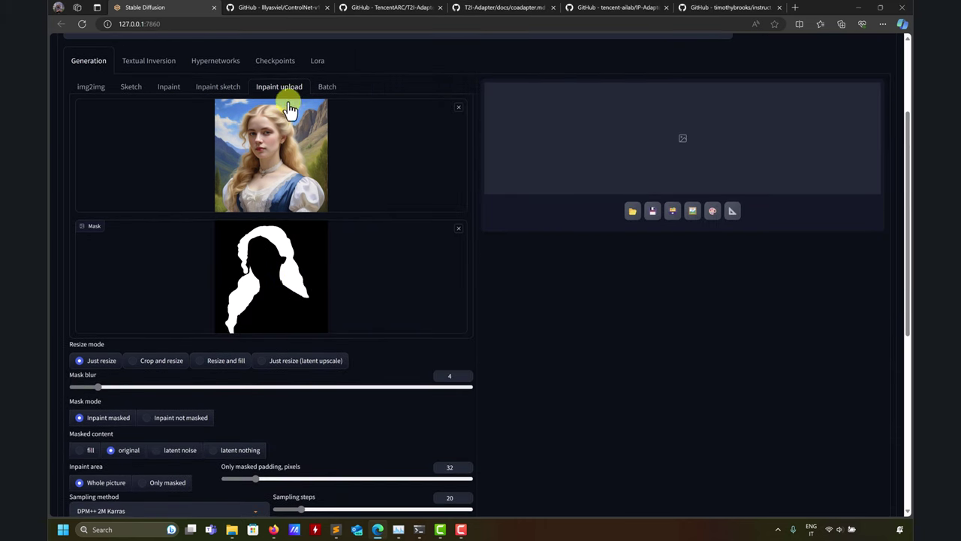
scroll(118, 187, up, 2)
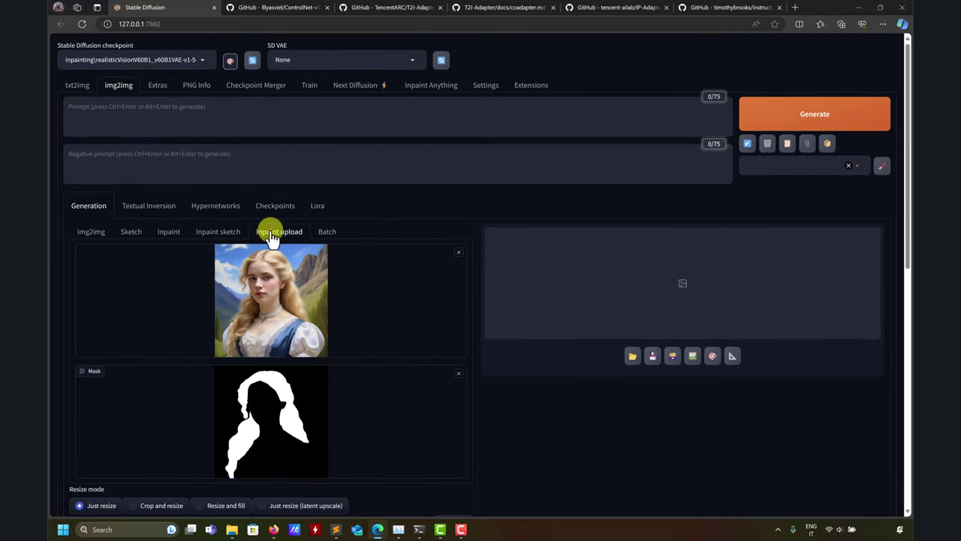
scroll(361, 305, down, 2)
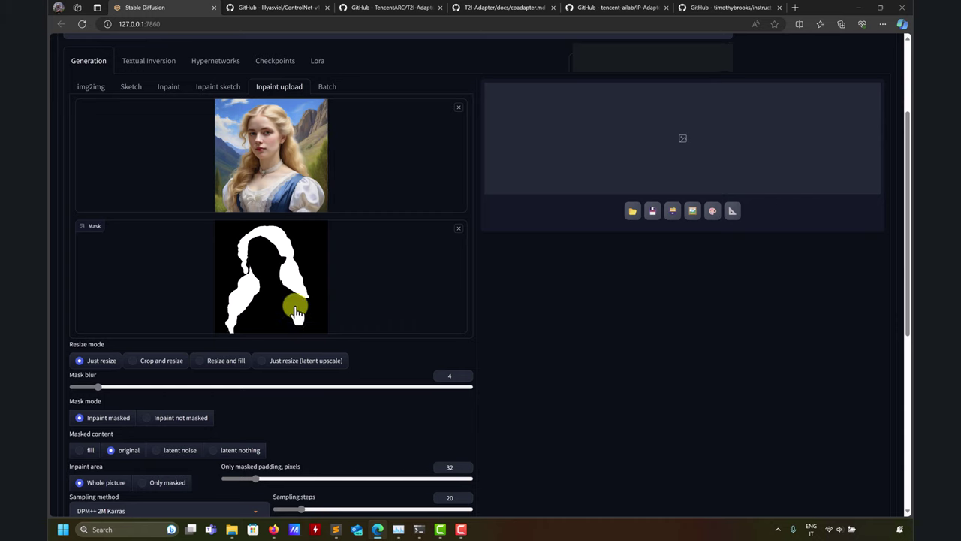
scroll(393, 303, up, 2)
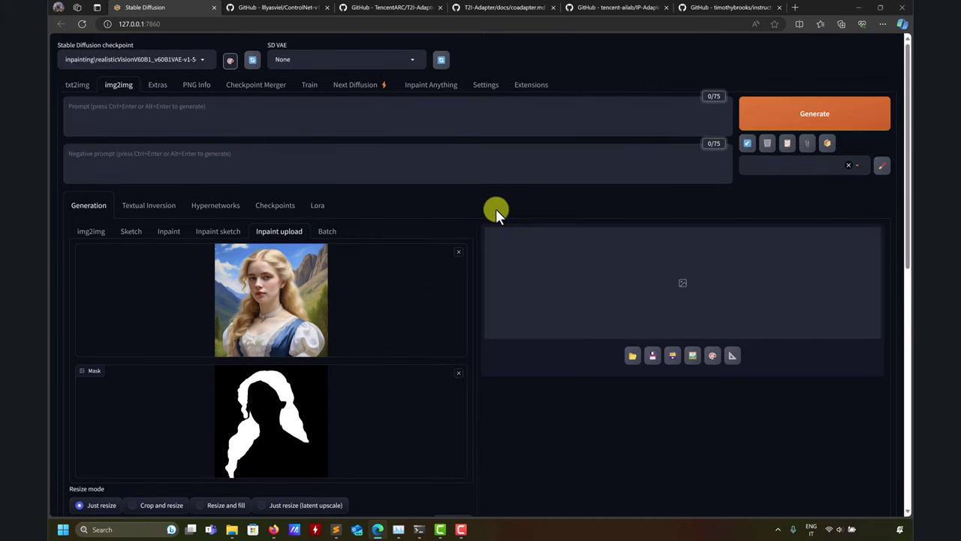
scroll(427, 371, down, 2)
scroll(429, 369, up, 2)
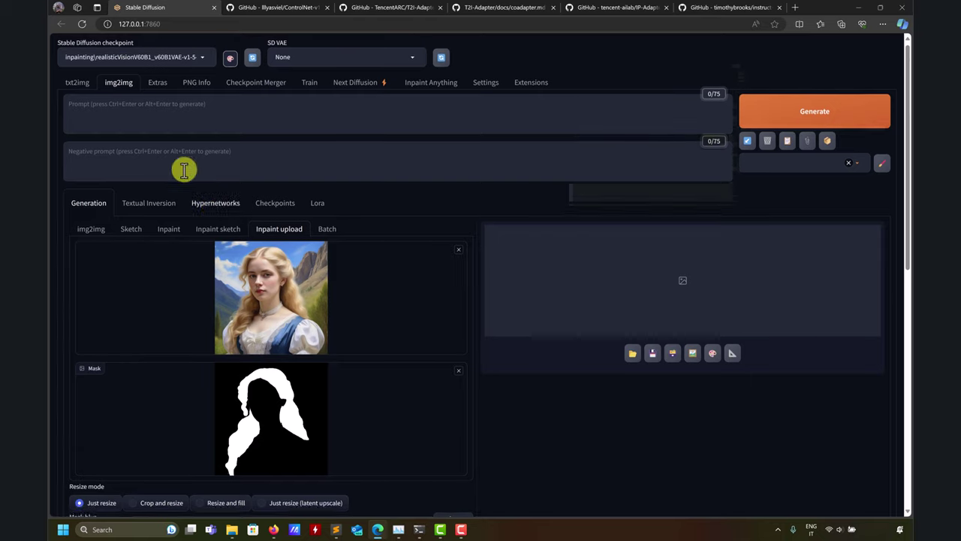
click(173, 115)
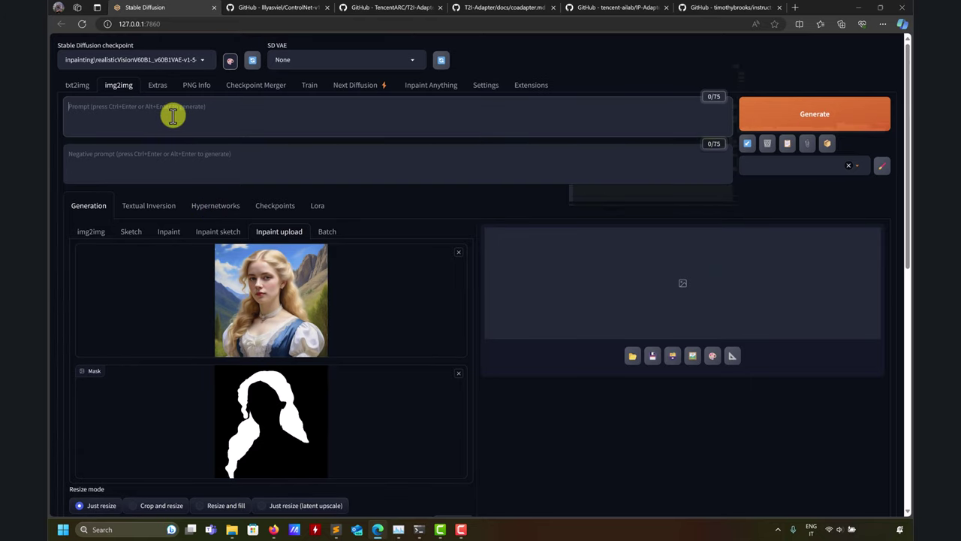
text(pi)
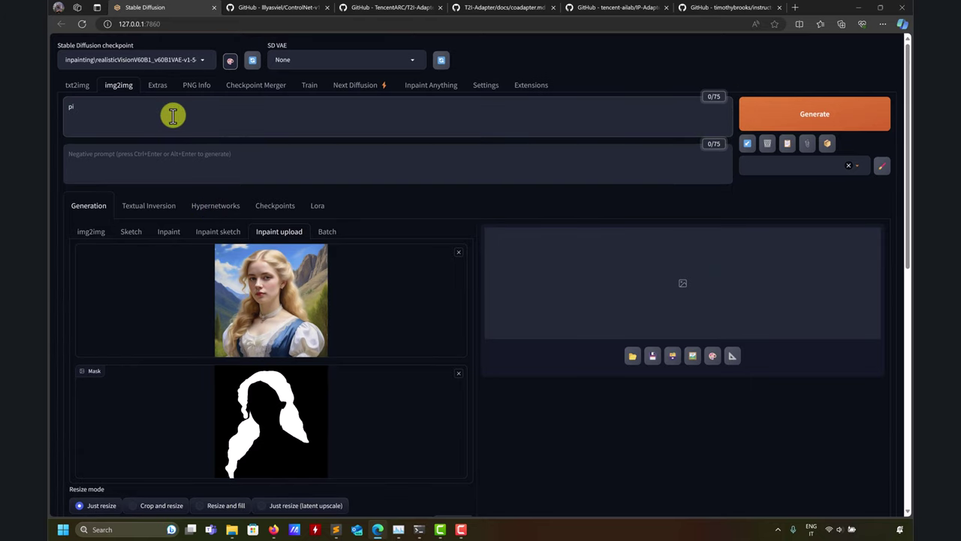
key(BackSpace)
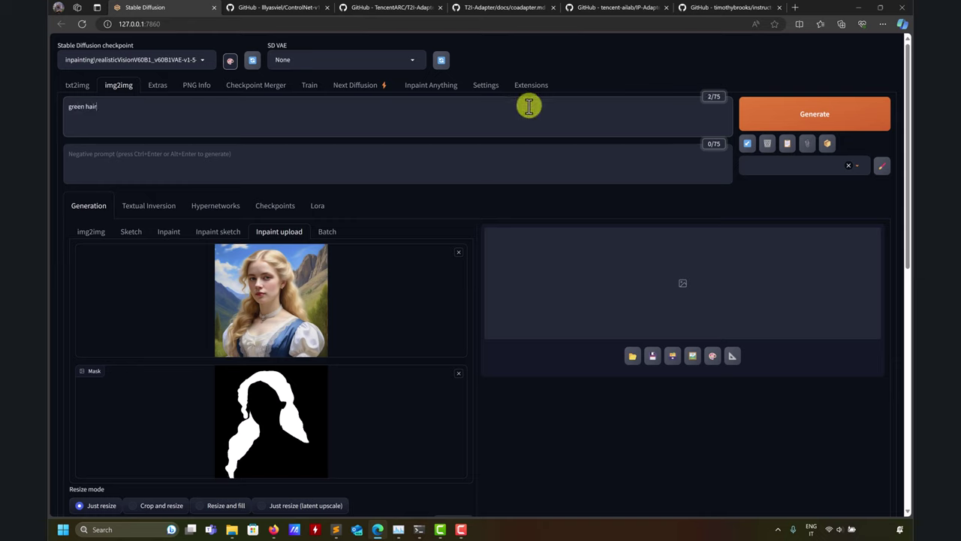
Step: Generate the masked green hair inpainting with the realisticVisionV60B1_v60B1VAE-v1-5-inpainting checkpoint
click(178, 60)
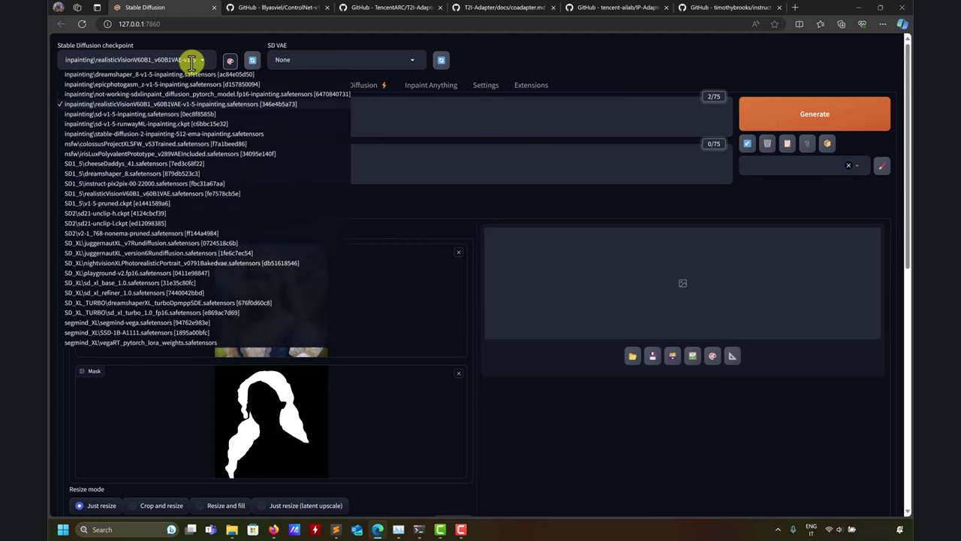
click(103, 111)
click(744, 126)
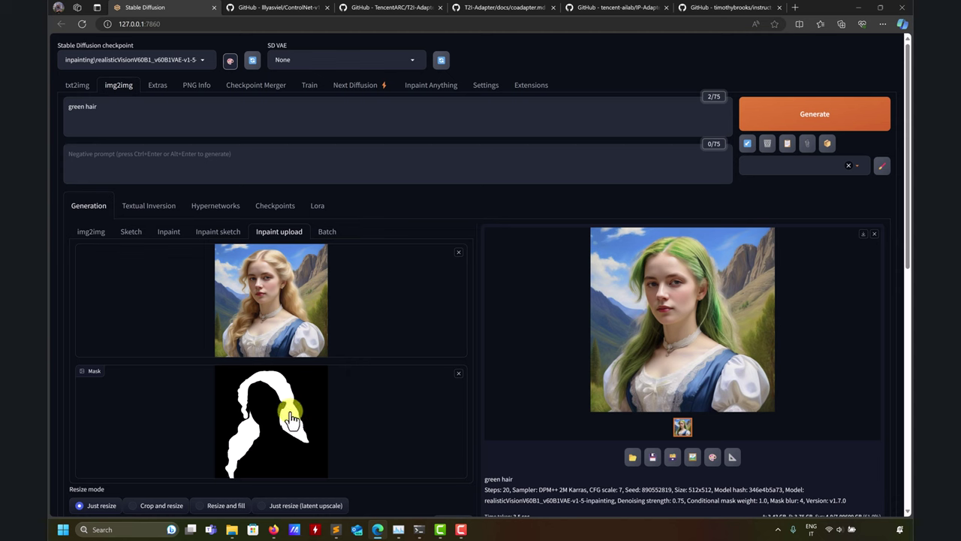
click(203, 59)
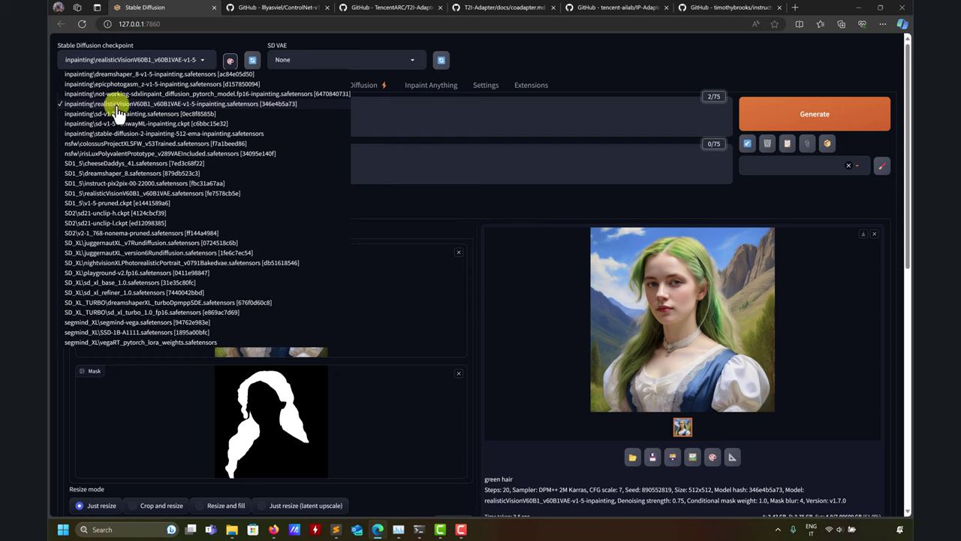
click(427, 210)
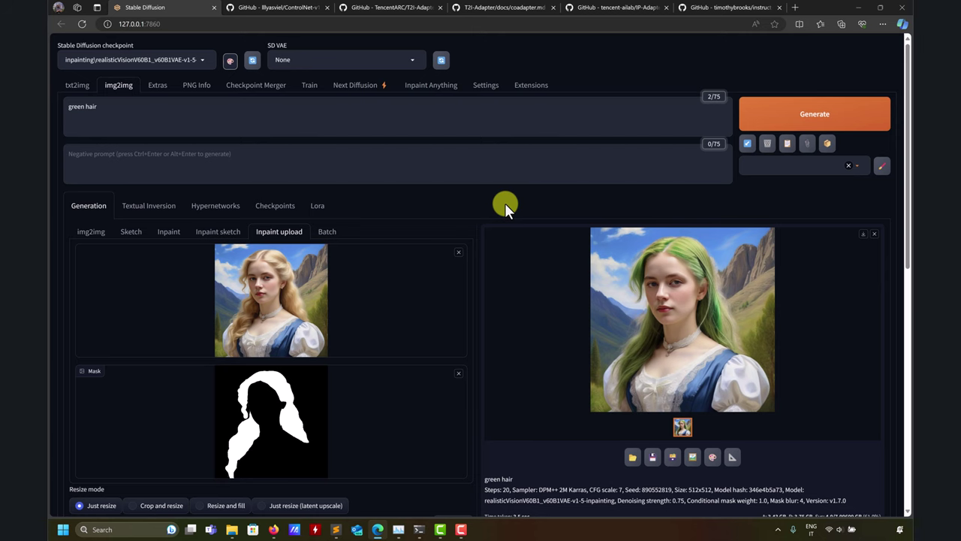
Step: Expand the ControlNet v1.1.430 settings below the img2img parameters and enable ControlNet Unit 0
scroll(533, 278, down, 5)
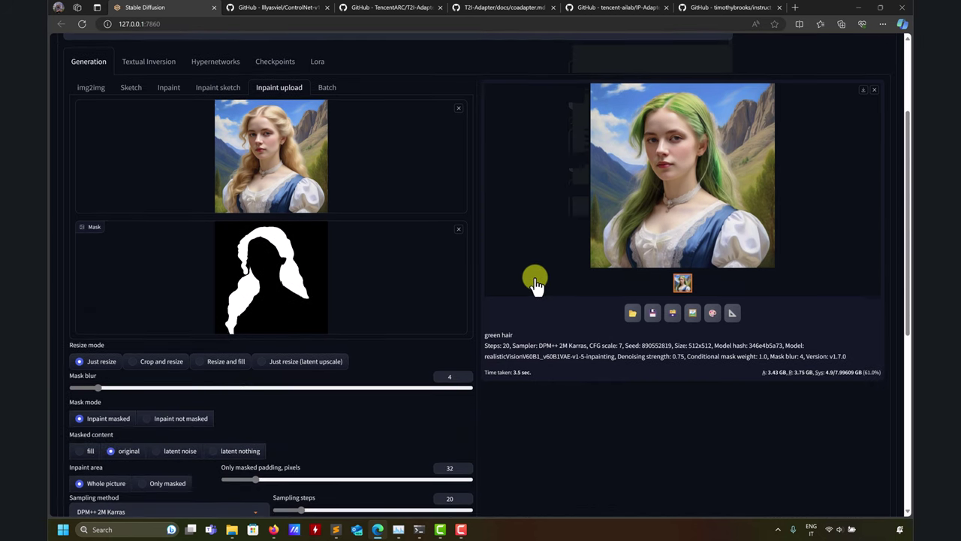
scroll(535, 282, down, 1)
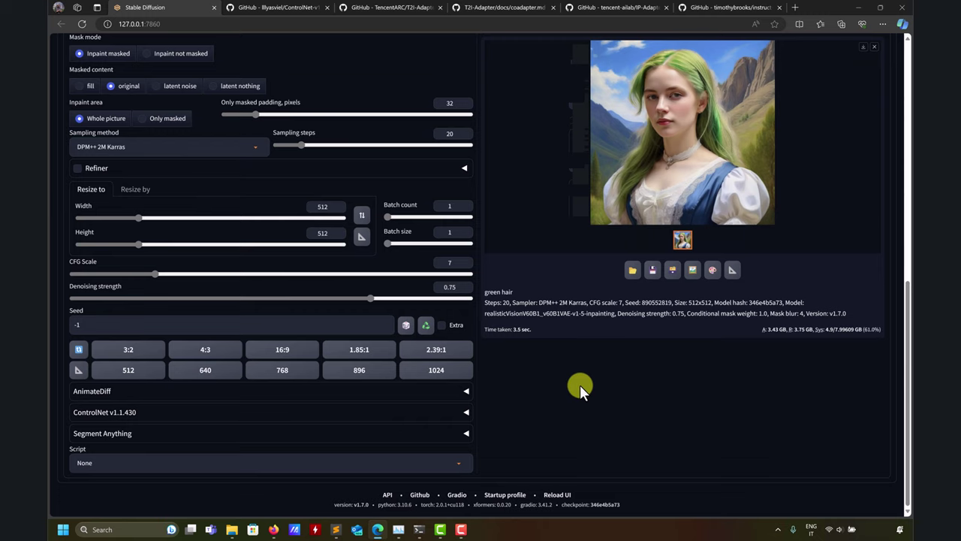
scroll(580, 386, up, 4)
scroll(576, 385, down, 4)
click(232, 412)
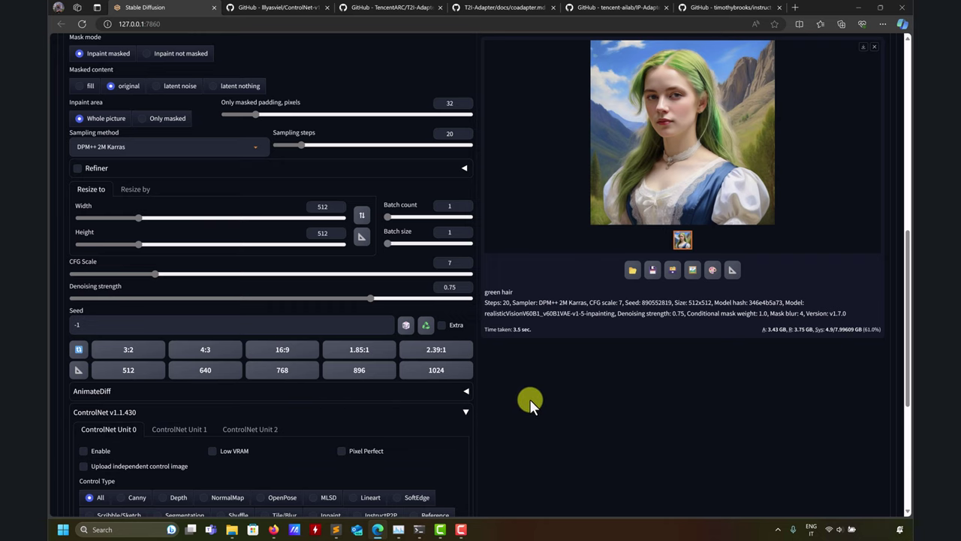
scroll(531, 401, up, 7)
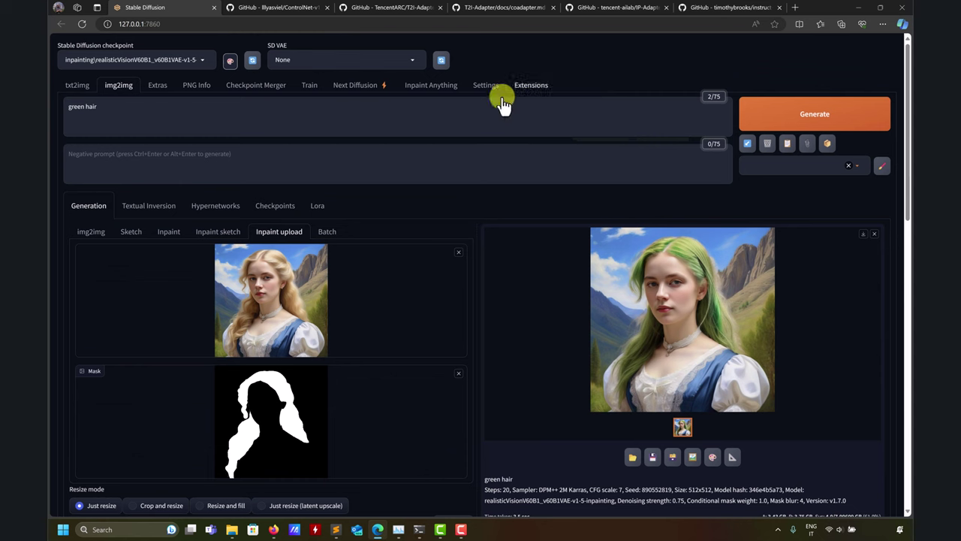
scroll(540, 351, down, 7)
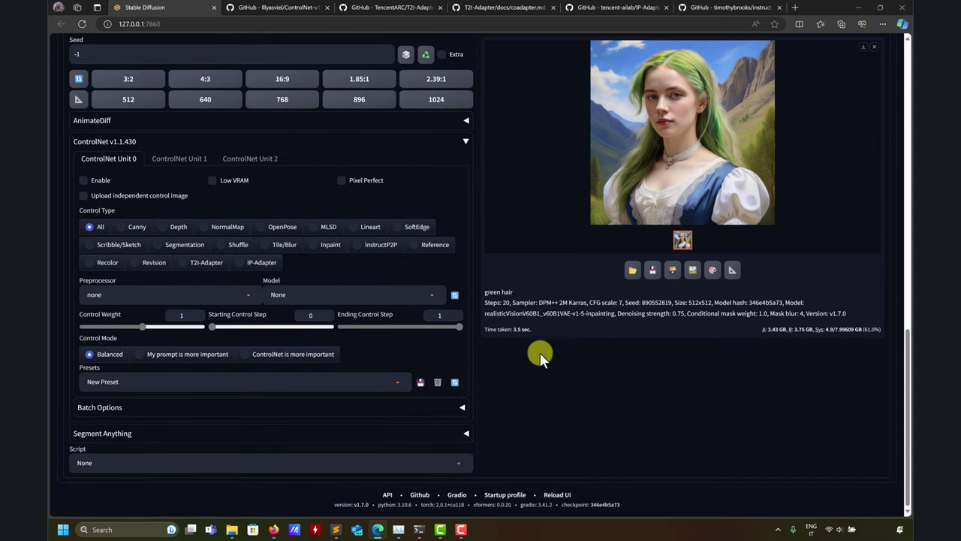
scroll(529, 377, up, 2)
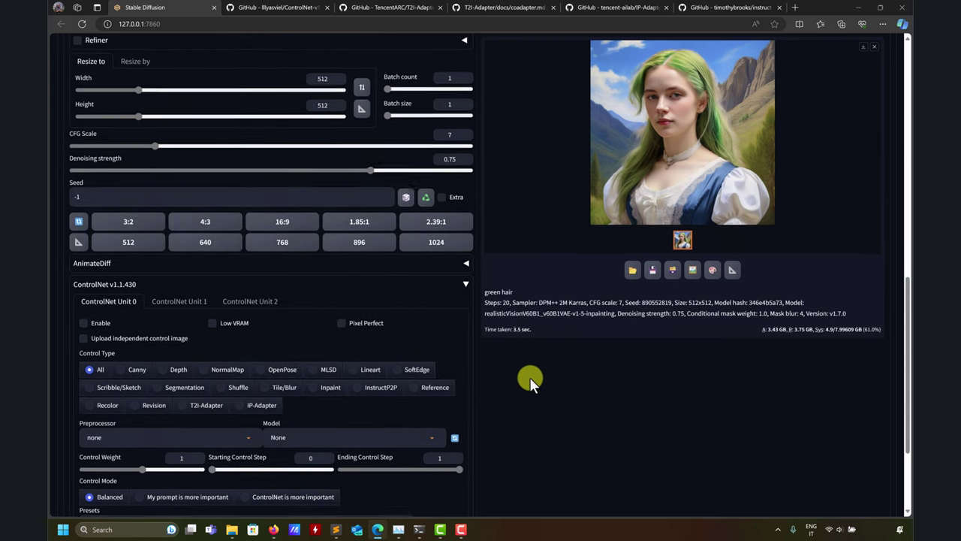
scroll(530, 377, down, 1)
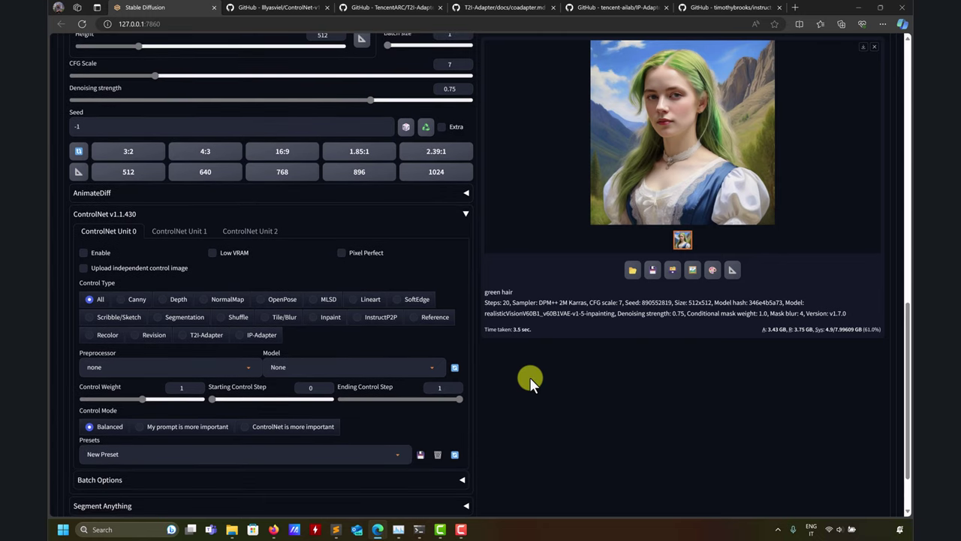
click(100, 253)
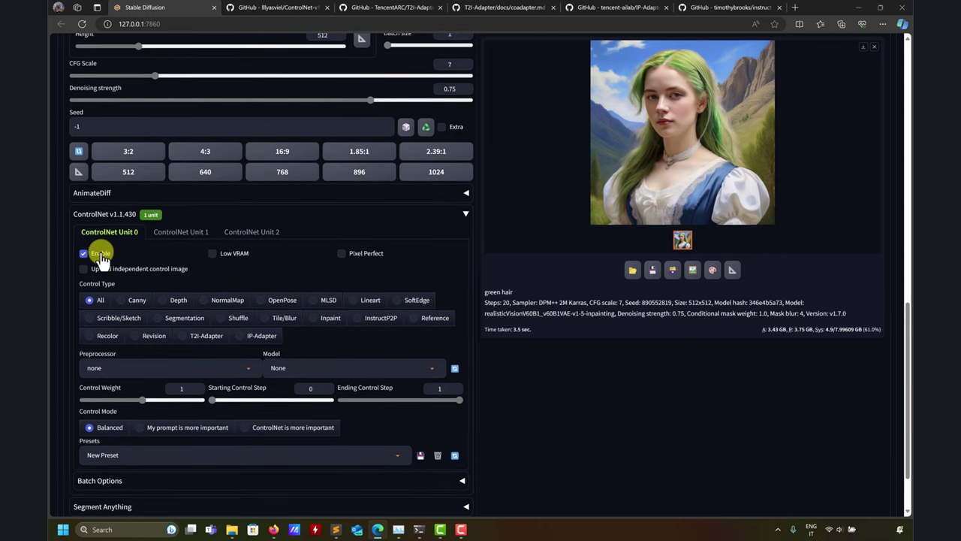
click(245, 367)
click(463, 350)
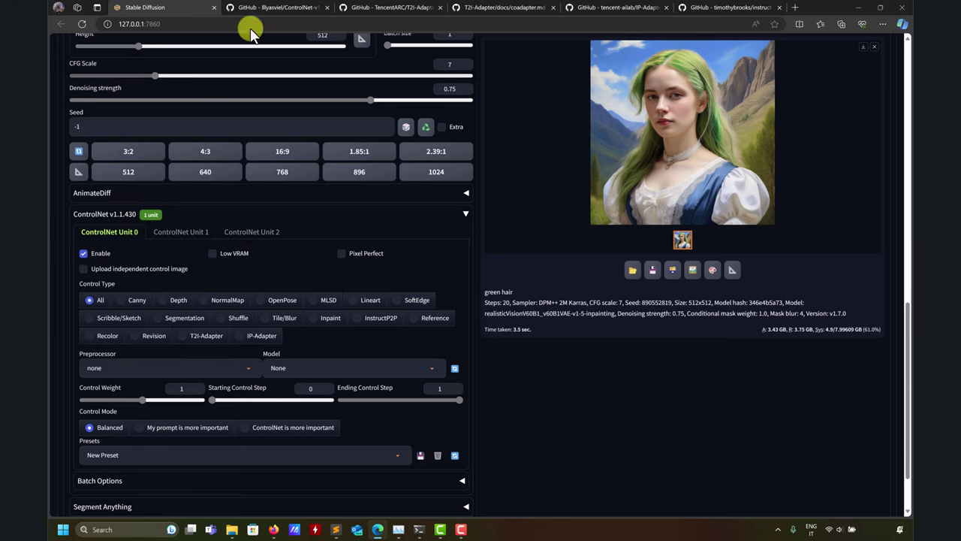
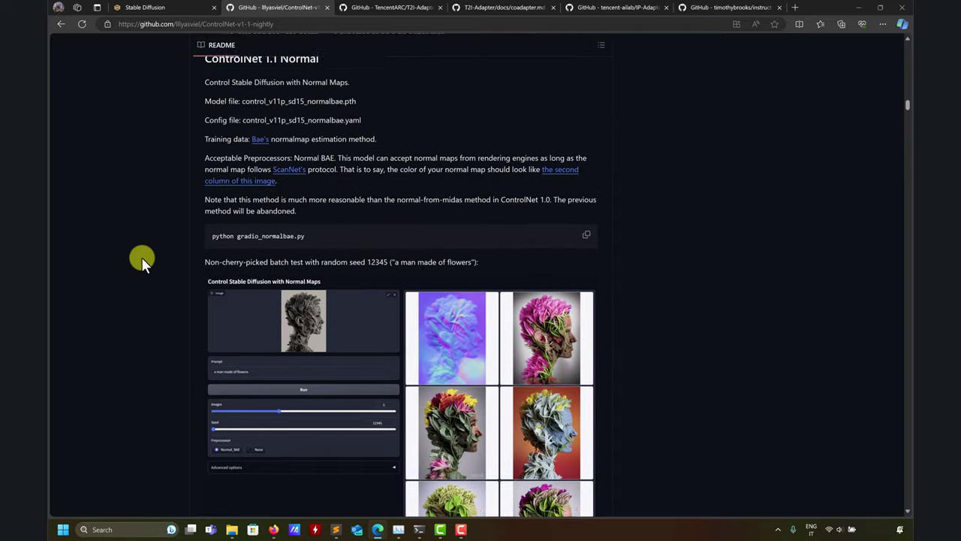
Step: Switch to the ControlNet-v1-1-nightly README on GitHub and examine the ControlNet 1.1 Depth section with its depth map example
scroll(141, 257, down, 2)
scroll(141, 257, up, 4)
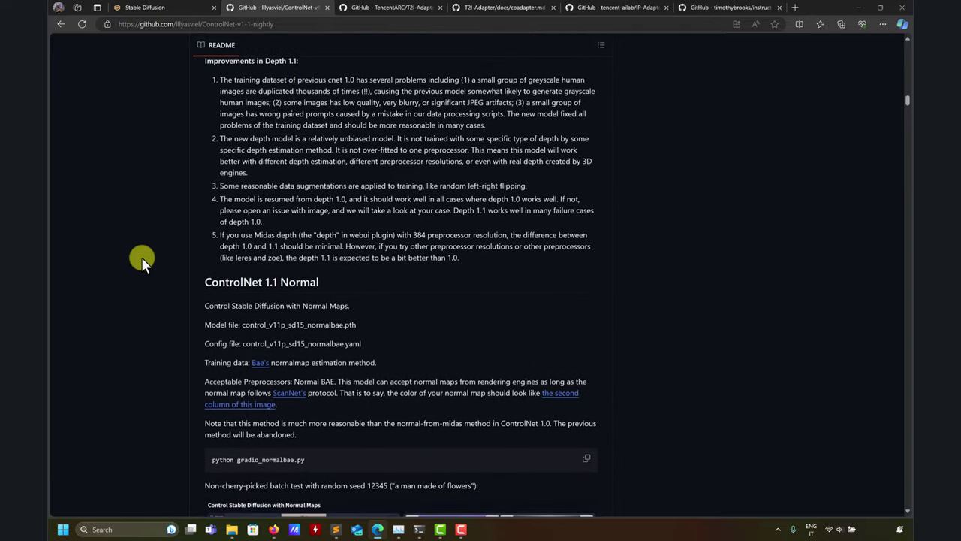
scroll(141, 257, down, 5)
scroll(141, 257, up, 10)
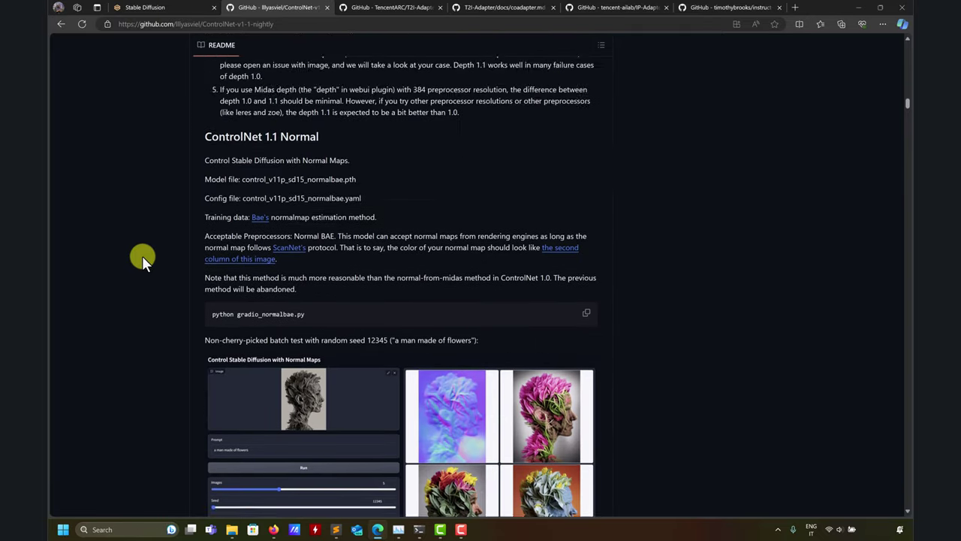
scroll(144, 233, up, 9)
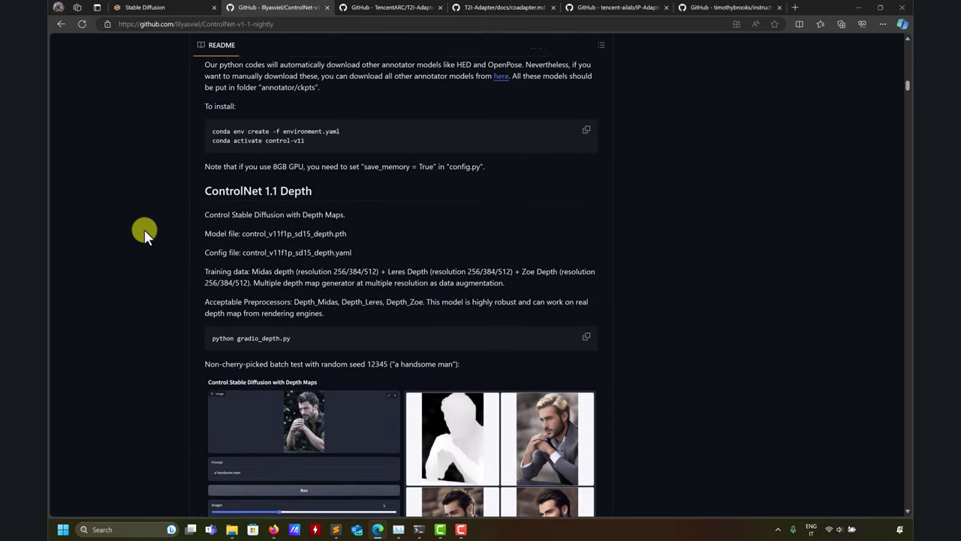
scroll(144, 234, down, 5)
scroll(333, 114, down, 4)
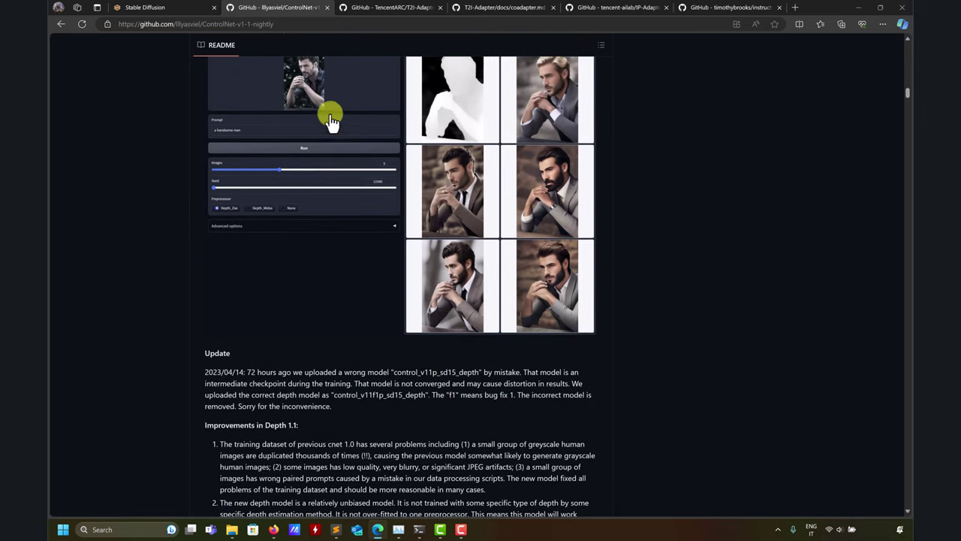
scroll(279, 161, up, 3)
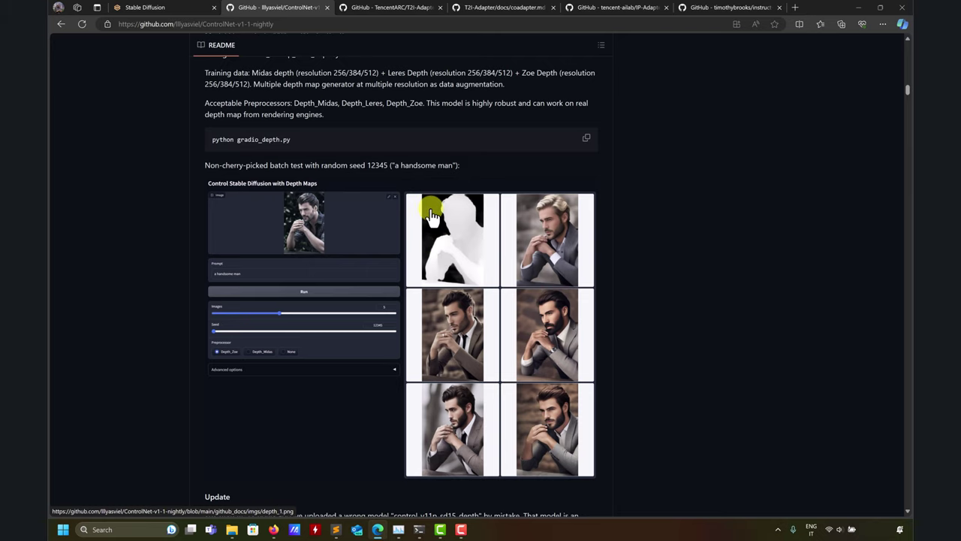
Step: Examine the ControlNet 1.1 Normal and Canny sections of the README, comparing their control maps with the example results
scroll(433, 217, down, 10)
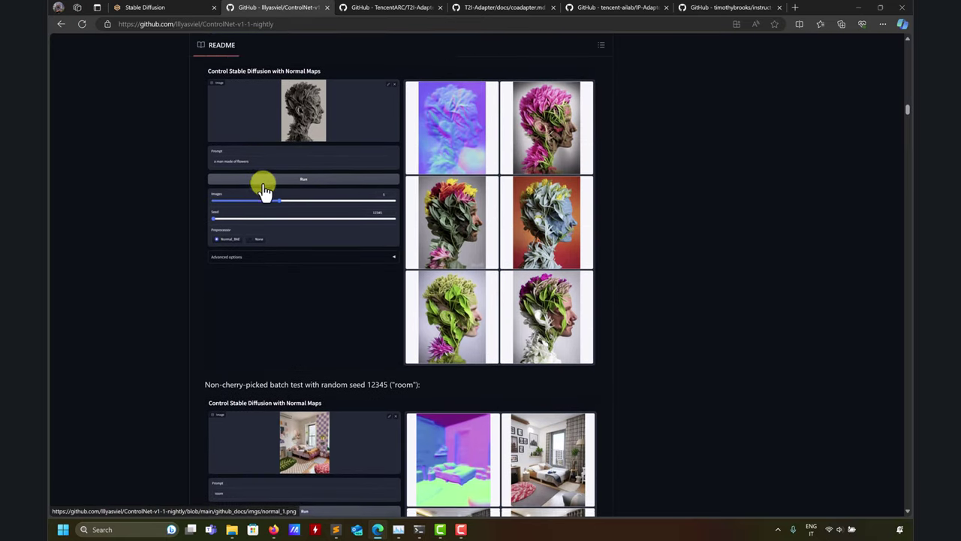
scroll(265, 193, up, 4)
scroll(285, 193, down, 6)
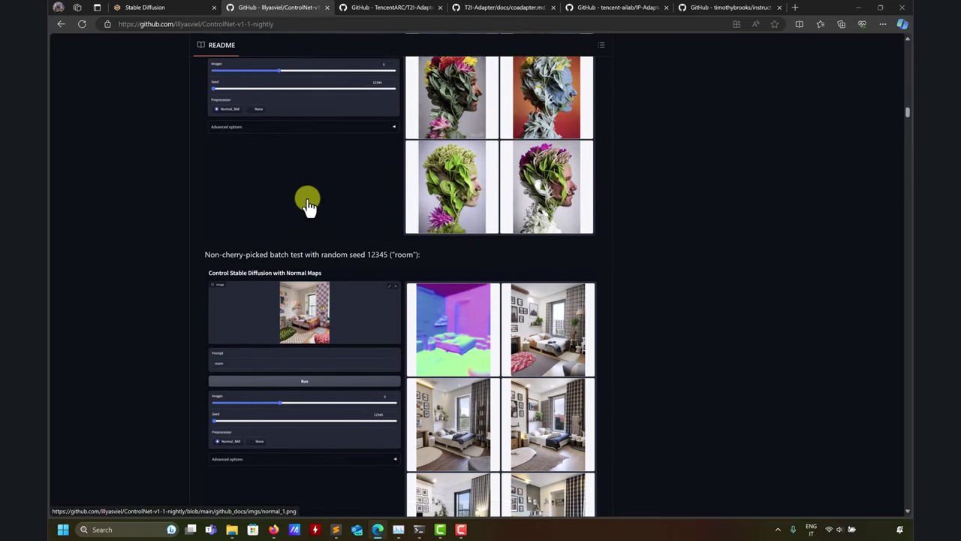
scroll(308, 204, up, 5)
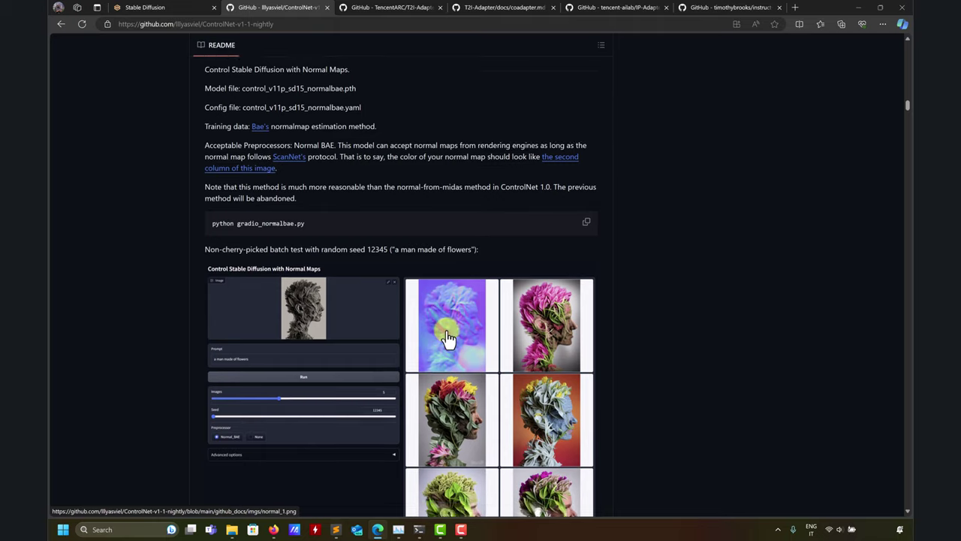
scroll(447, 339, down, 6)
scroll(407, 262, up, 3)
scroll(408, 266, down, 7)
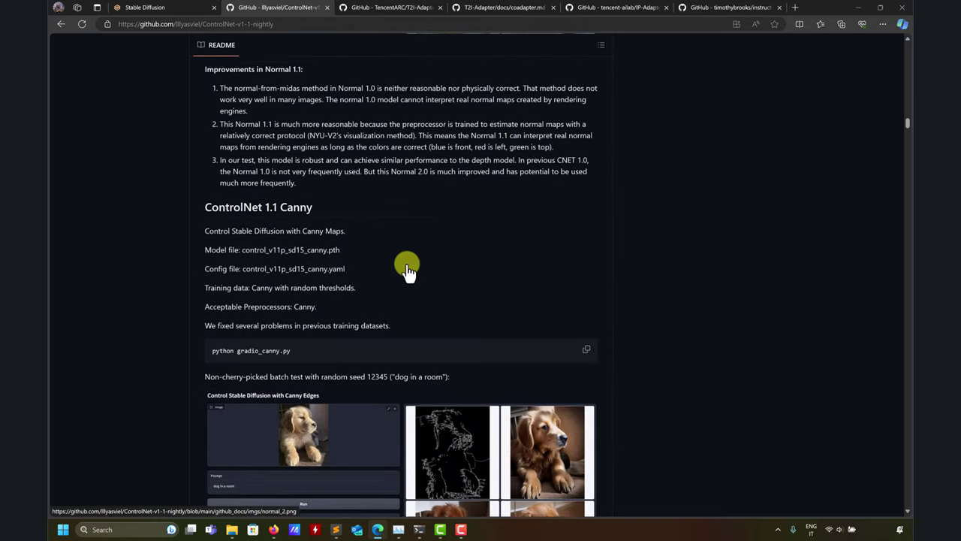
scroll(408, 264, down, 3)
scroll(408, 262, up, 2)
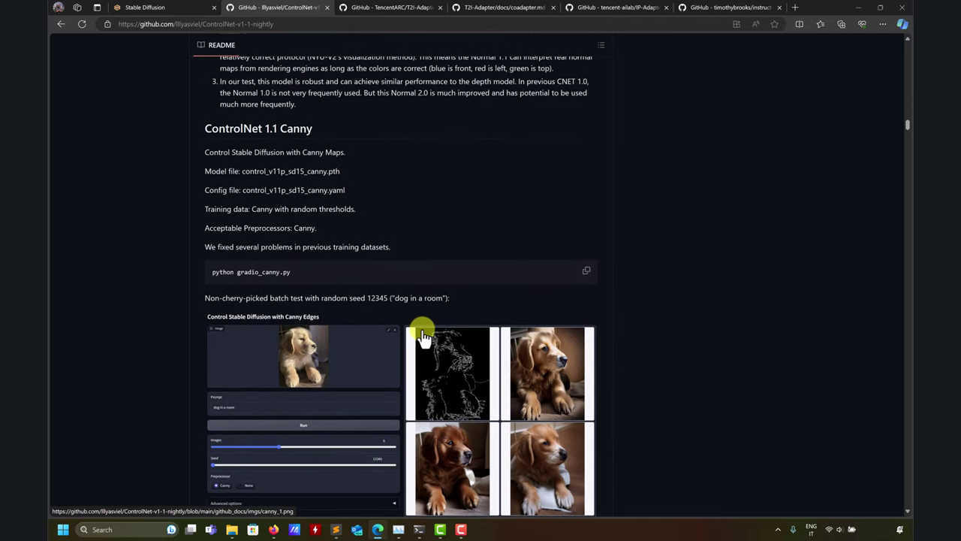
scroll(423, 336, up, 15)
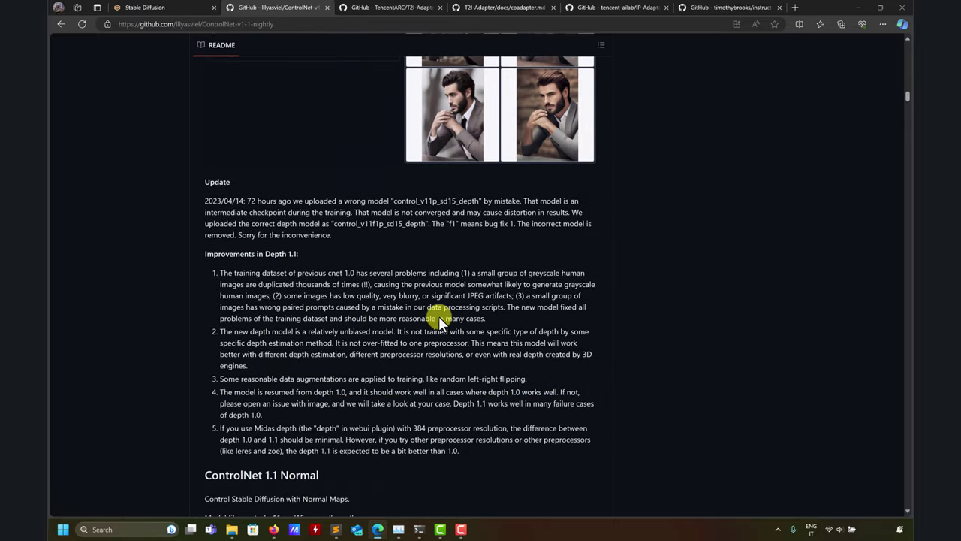
scroll(439, 318, down, 15)
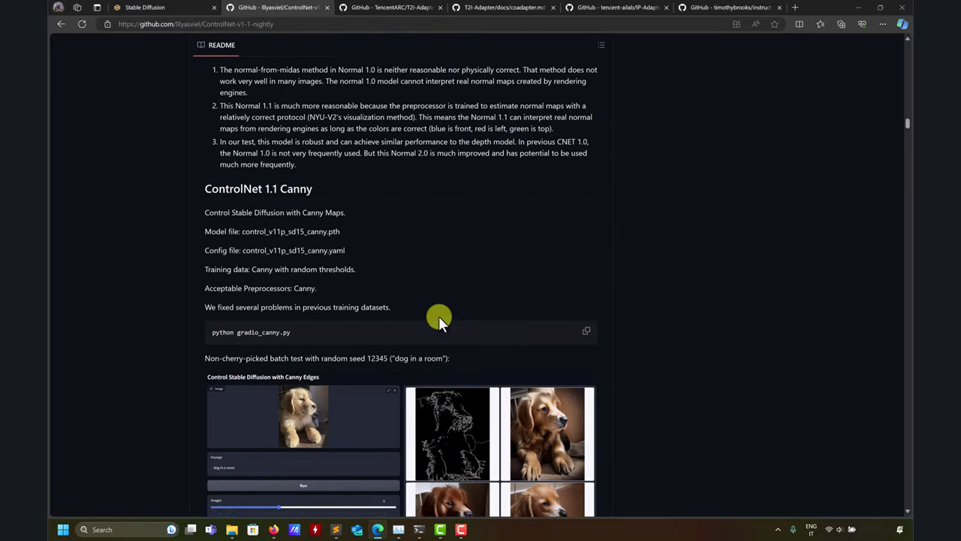
scroll(440, 320, down, 1)
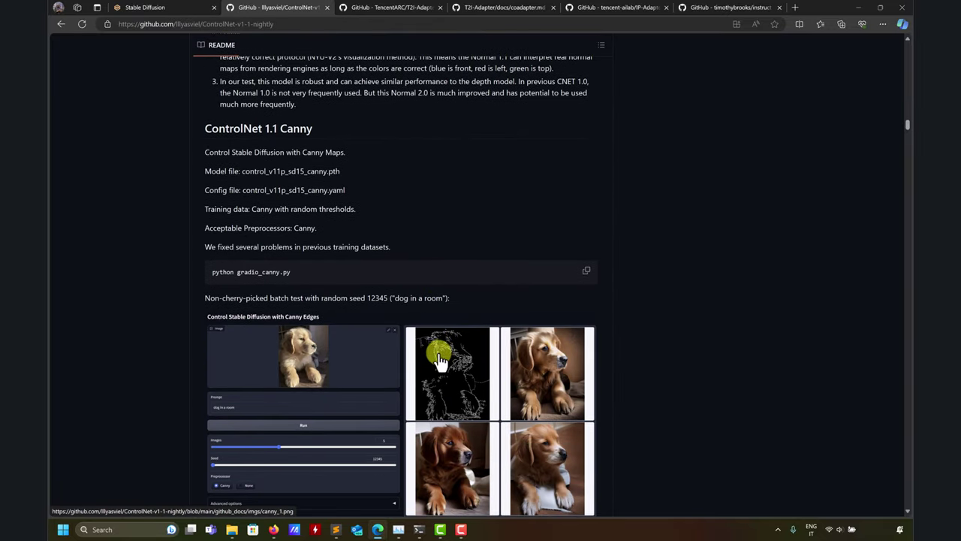
Step: Read through the README's MLSD, Scribble and Soft Edge sections, examining the Soft Edge control map example
scroll(476, 140, down, 9)
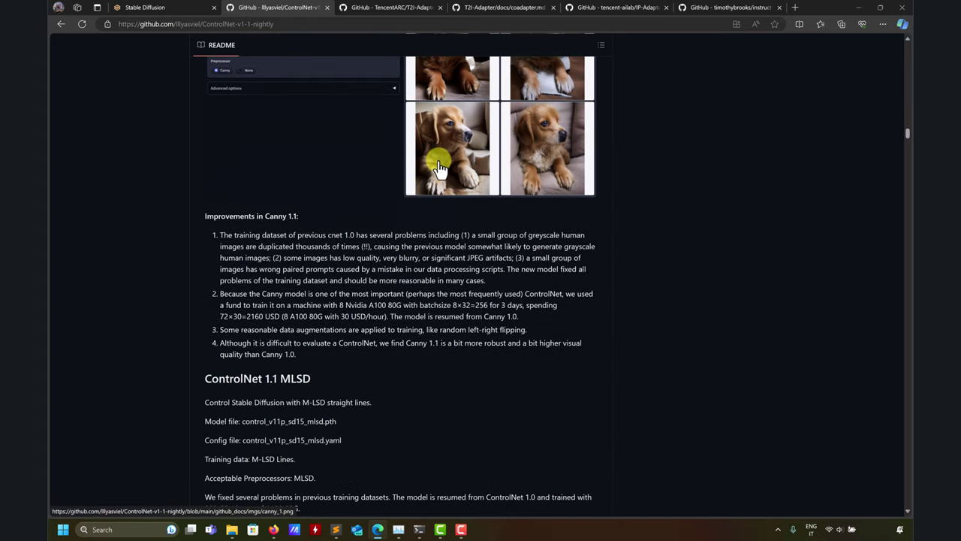
scroll(416, 222, down, 3)
scroll(418, 217, up, 3)
scroll(423, 217, down, 8)
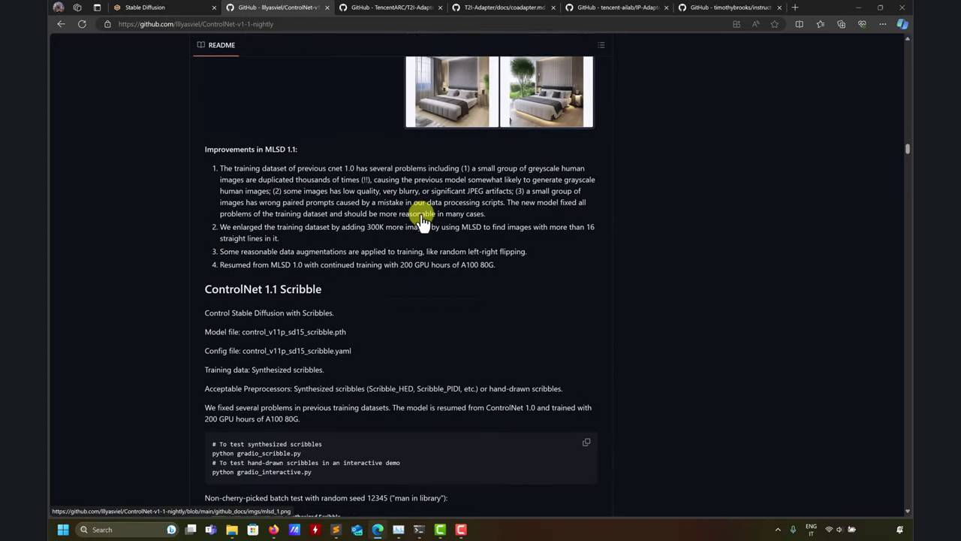
scroll(421, 216, down, 10)
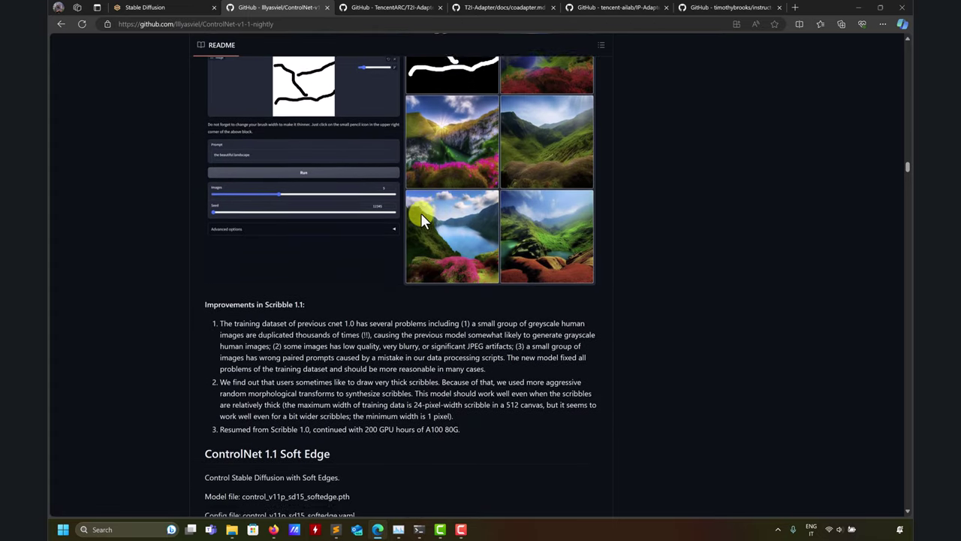
scroll(421, 215, down, 3)
scroll(422, 216, down, 5)
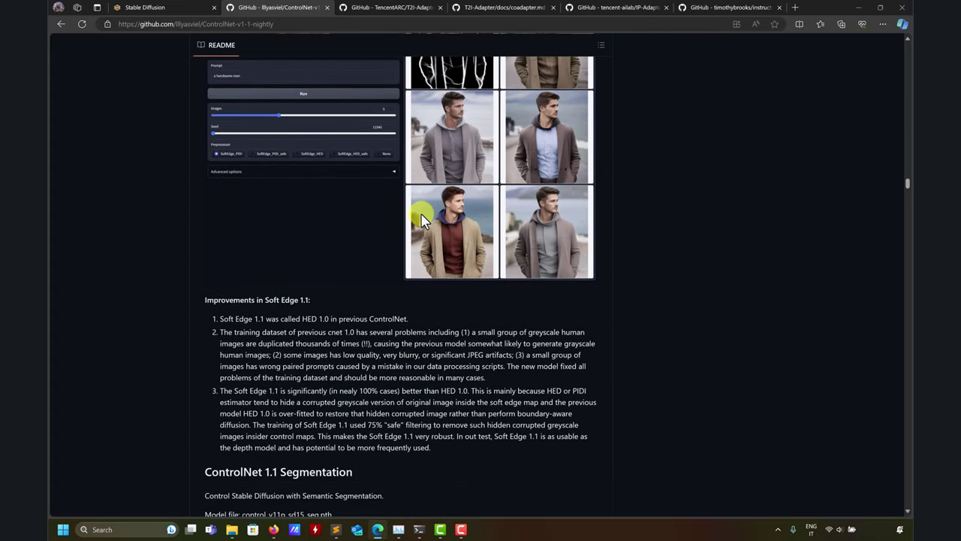
scroll(422, 216, up, 5)
scroll(422, 218, up, 1)
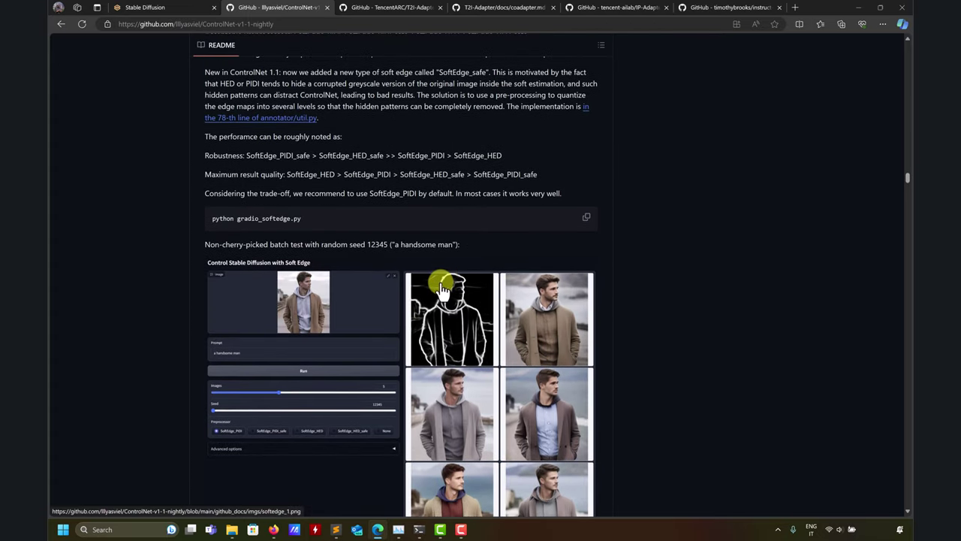
Step: Check the source portrait in Inpaint upload, and return to the start of the README's ControlNet 1.1 Soft Edge section
click(185, 9)
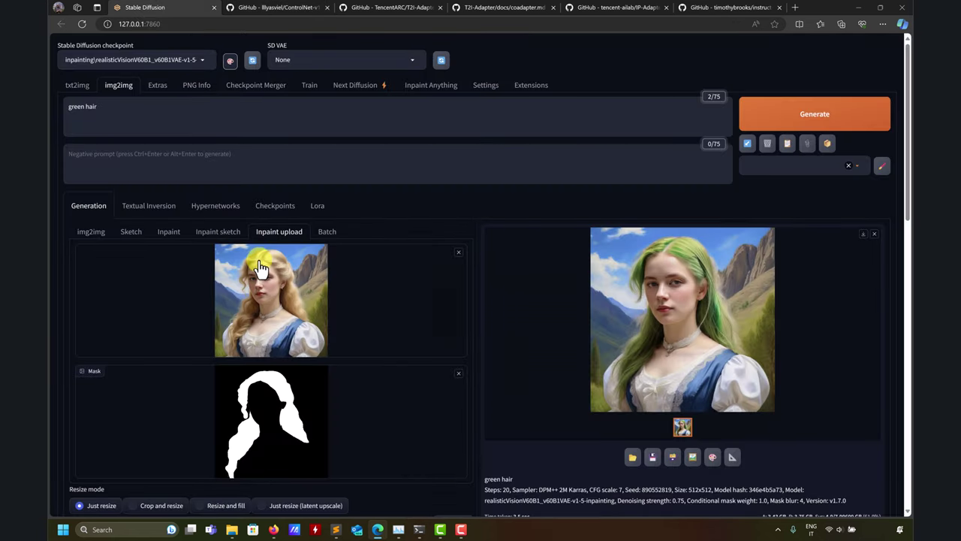
click(280, 12)
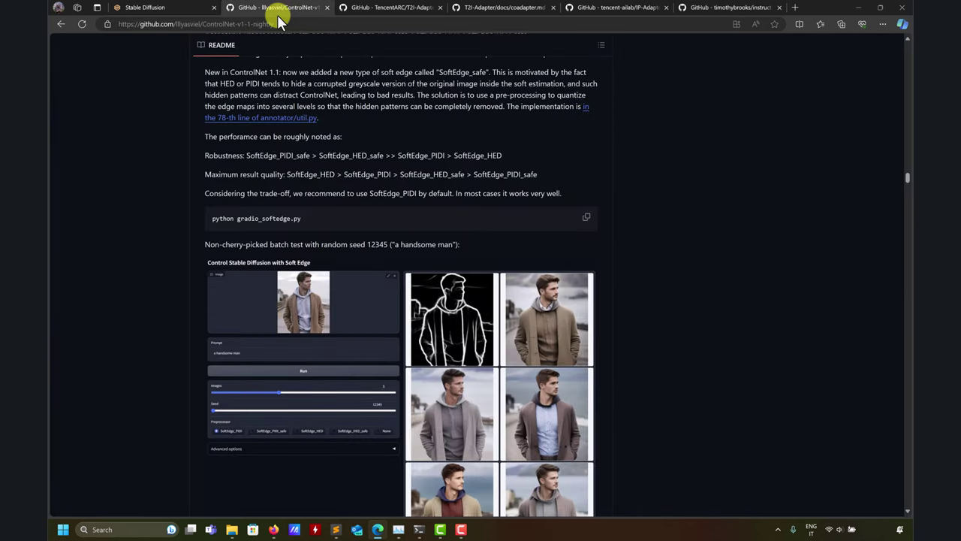
scroll(457, 284, up, 3)
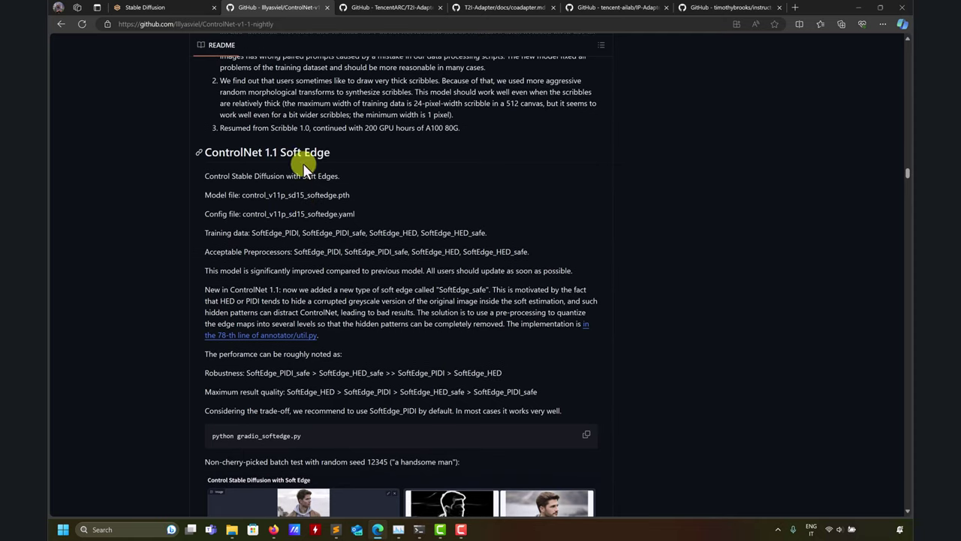
Step: Read past the README's Soft Edge notes and examine the ControlNet 1.1 Segmentation section with its ADE20k and COCO house examples
scroll(304, 166, down, 15)
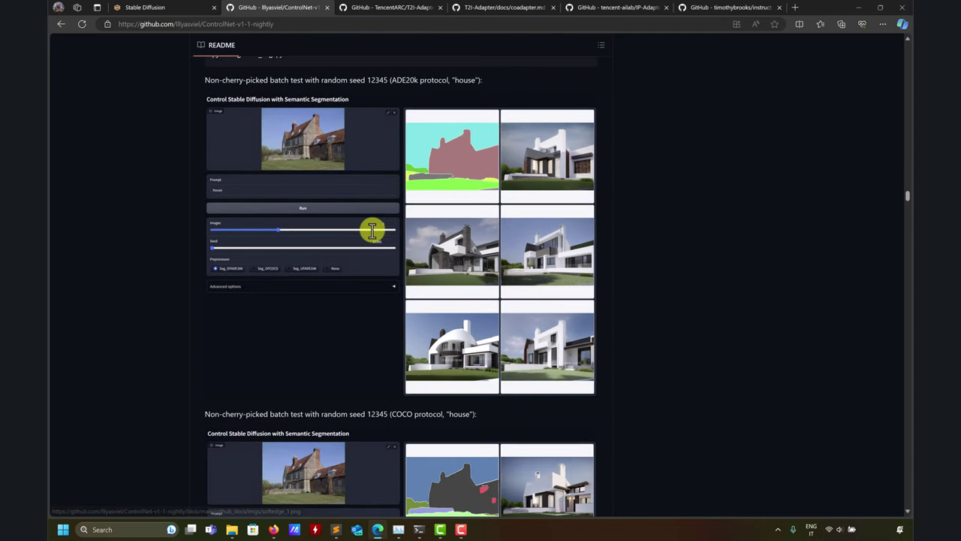
scroll(372, 230, down, 2)
scroll(371, 228, up, 8)
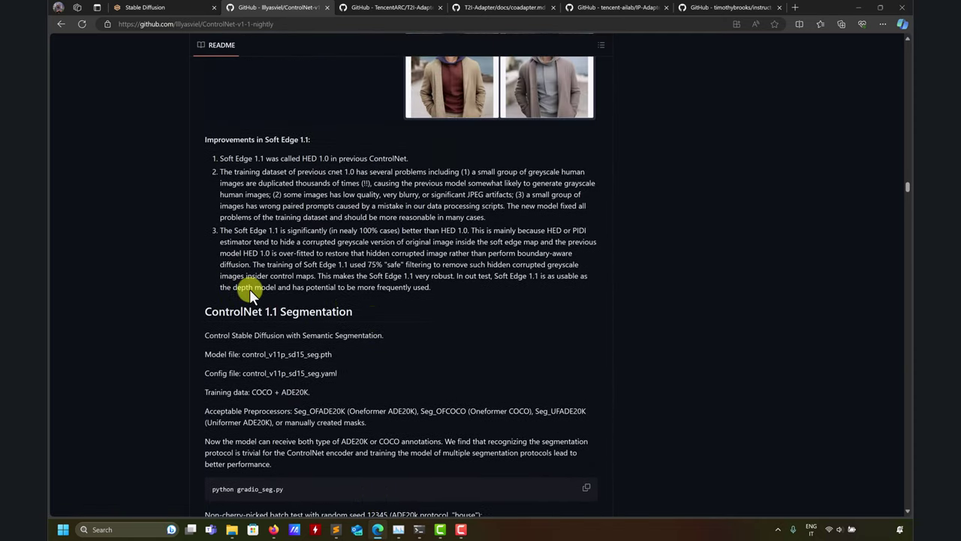
scroll(393, 313, down, 6)
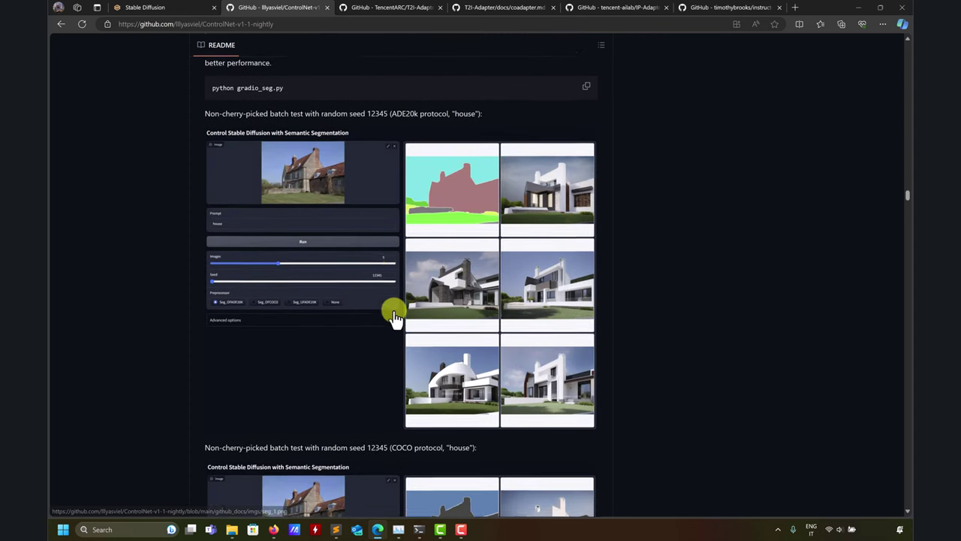
scroll(366, 263, down, 1)
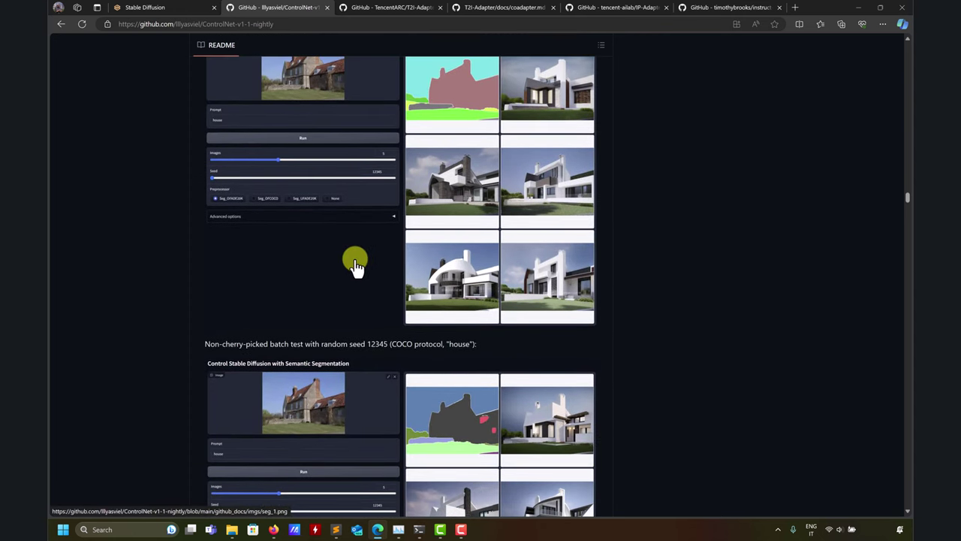
scroll(350, 264, up, 2)
scroll(407, 262, down, 5)
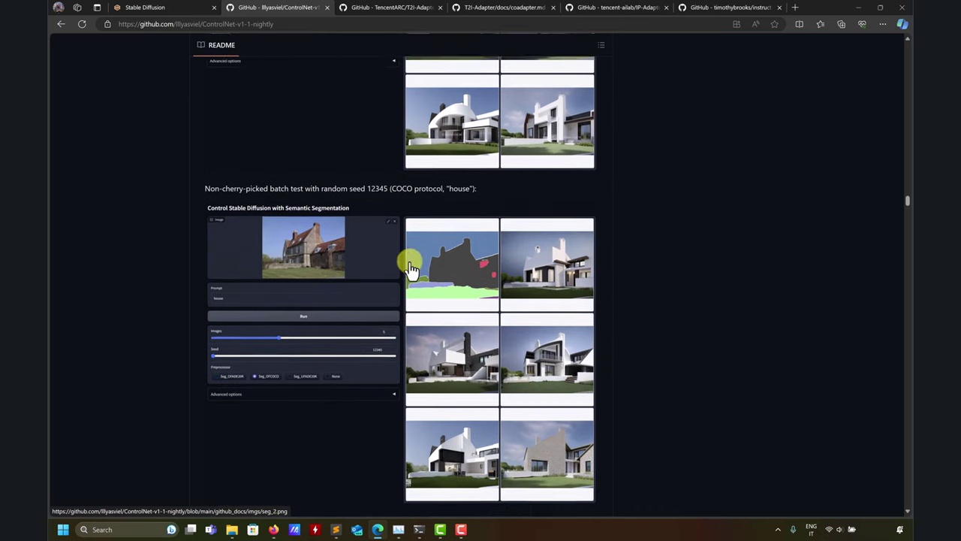
Step: Examine the ControlNet 1.1 Openpose section, including its accepted body, hand and face combinations and the pose examples
scroll(352, 274, down, 7)
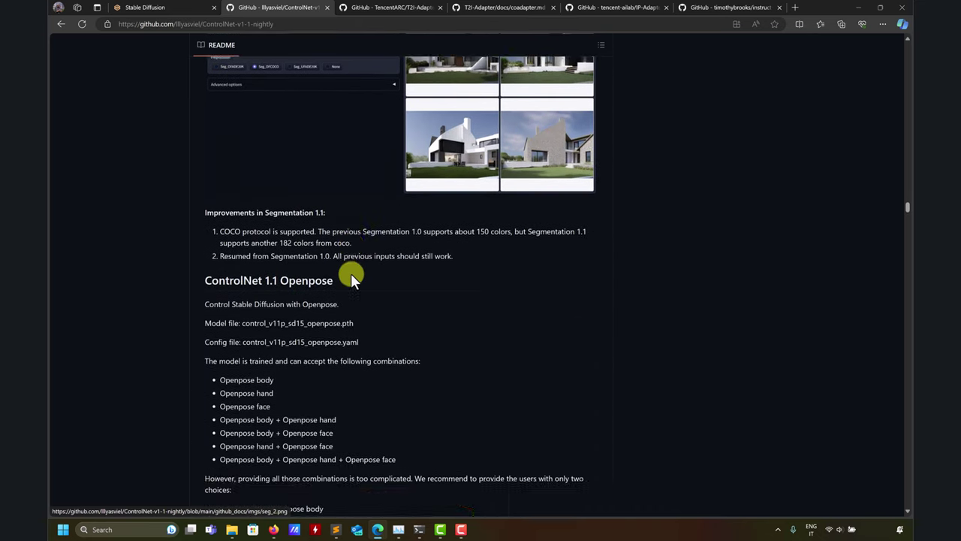
scroll(383, 249, down, 4)
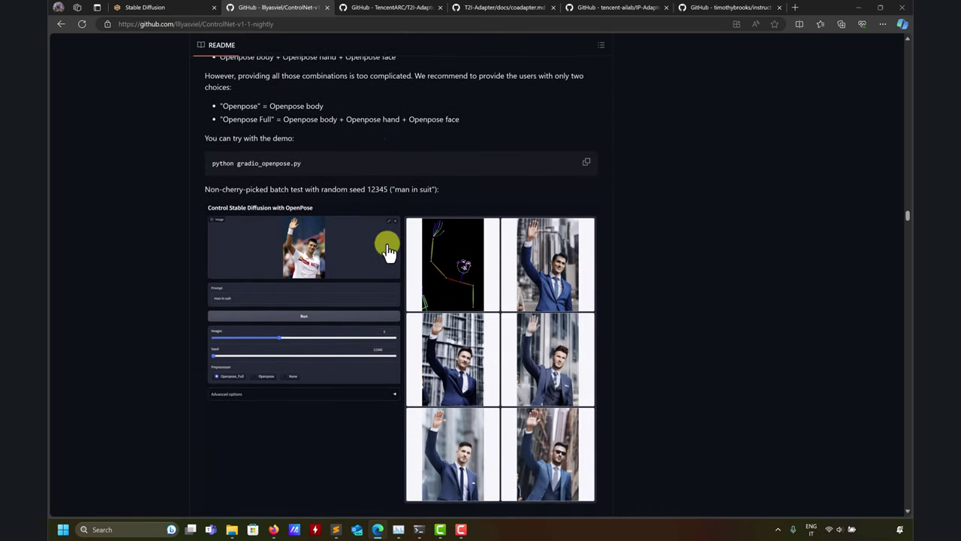
scroll(391, 245, up, 5)
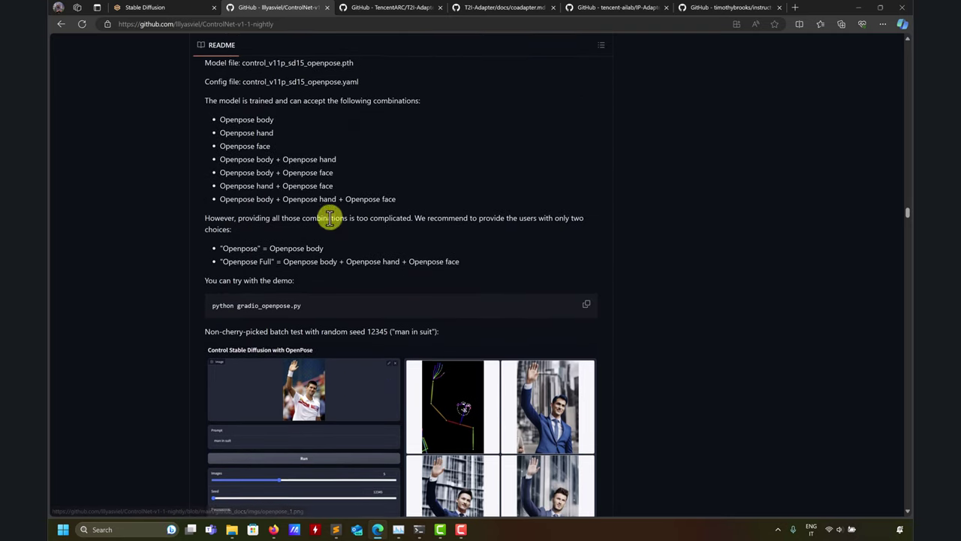
scroll(296, 225, down, 3)
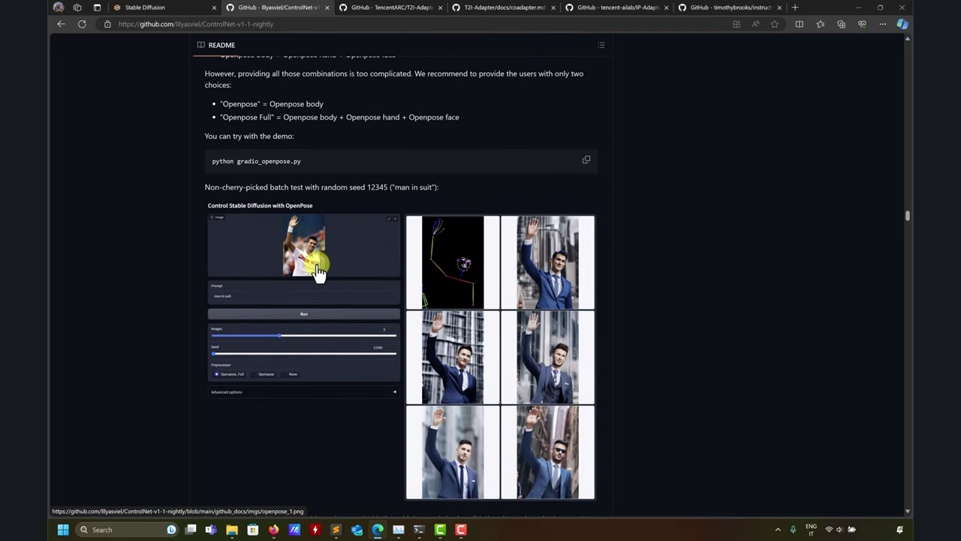
scroll(312, 274, down, 12)
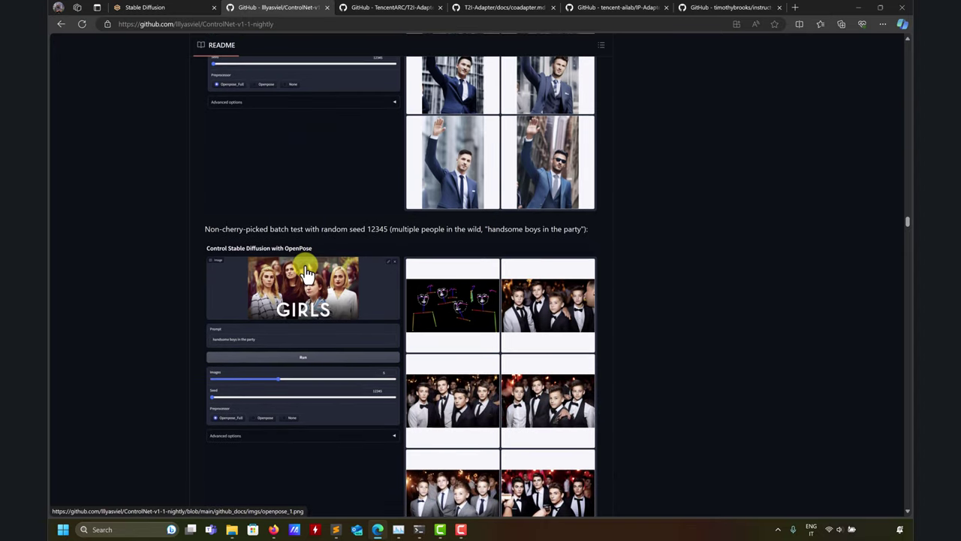
Step: Skim the README's Lineart, Anime Lineart and Shuffle sections, viewing their example results
scroll(305, 269, down, 10)
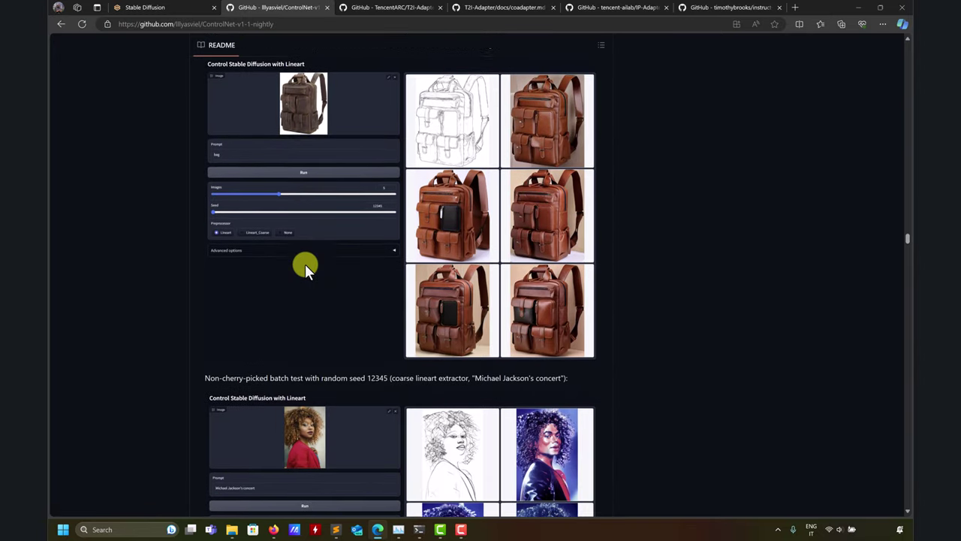
scroll(305, 269, down, 10)
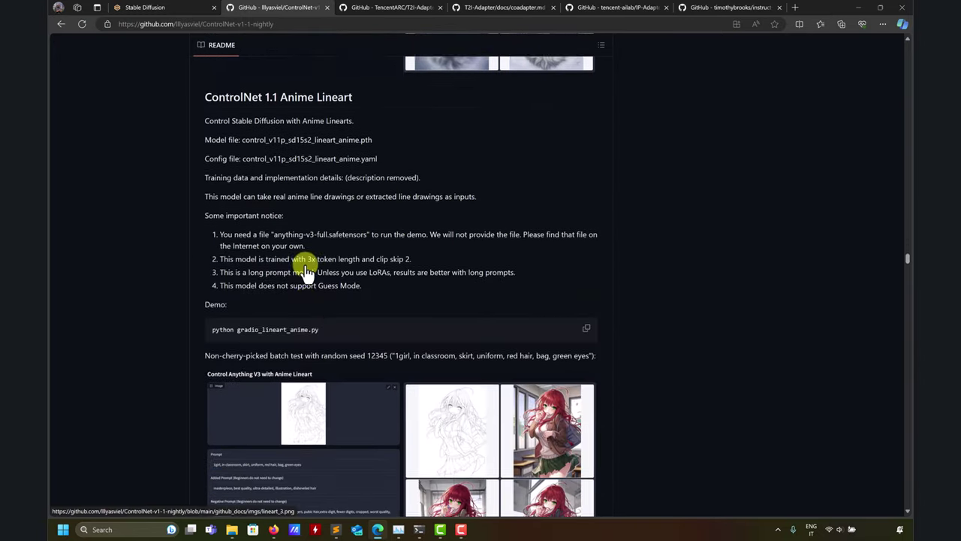
scroll(305, 269, down, 10)
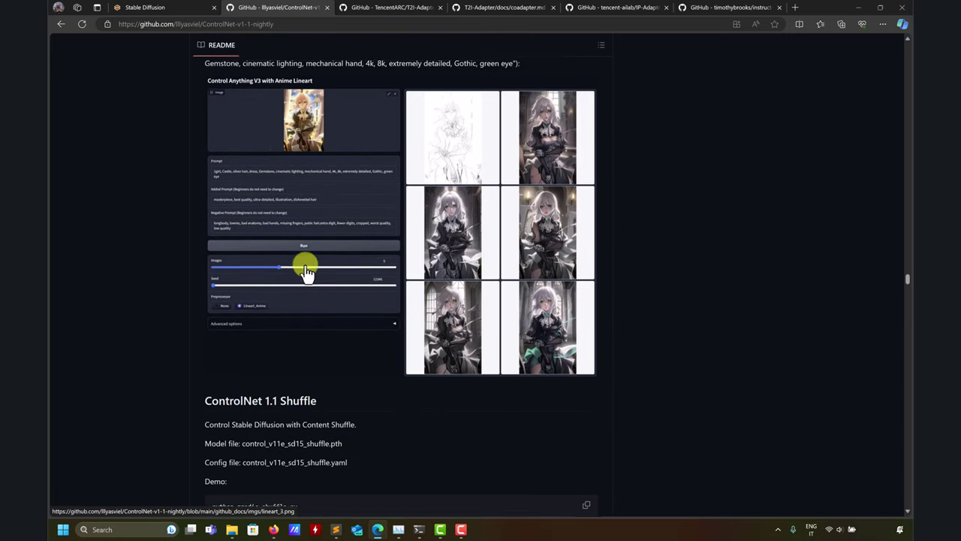
scroll(305, 269, down, 10)
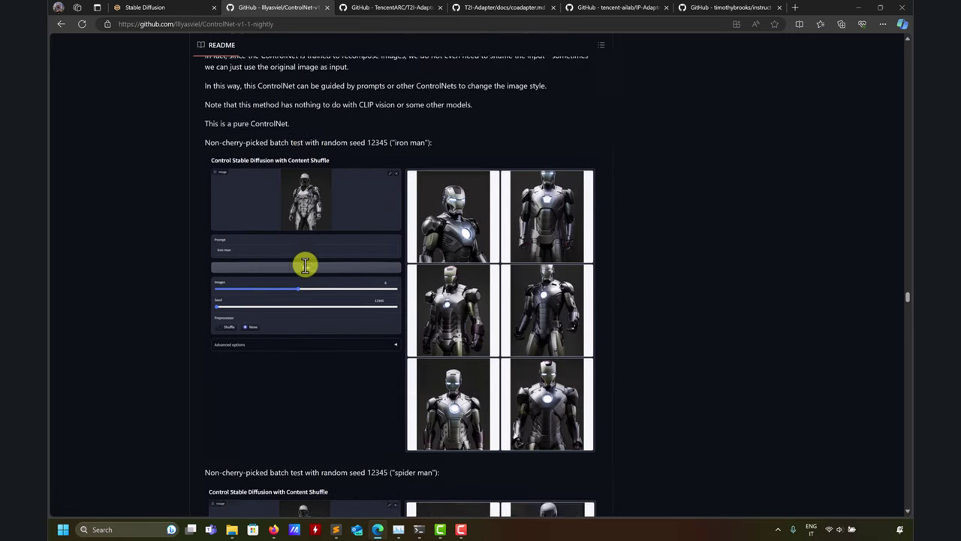
Step: Read the ControlNet 1.1 Instruct Pix2Pix section, comparing the description prompt "a cute boy" with the instruction prompt "make the boy cute"
scroll(353, 266, down, 10)
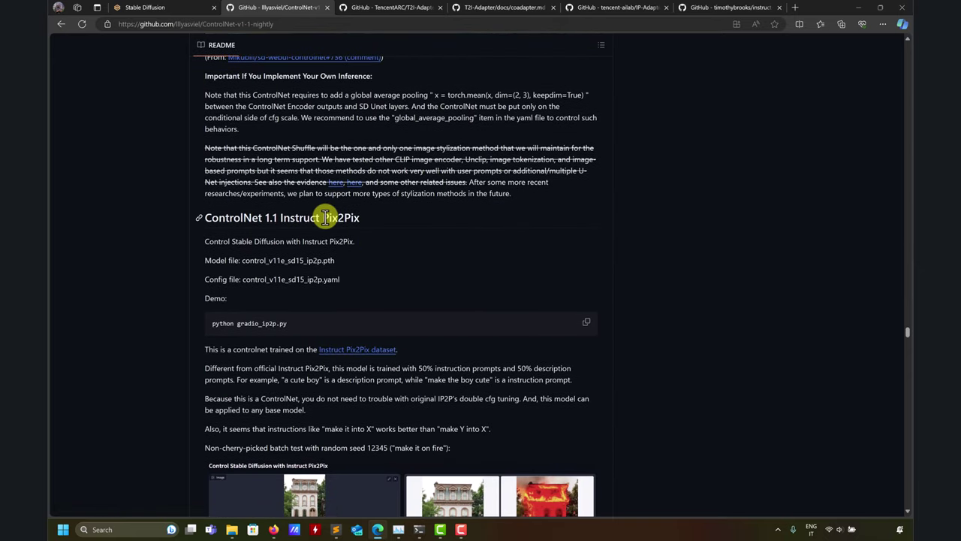
drag(325, 217, 376, 217)
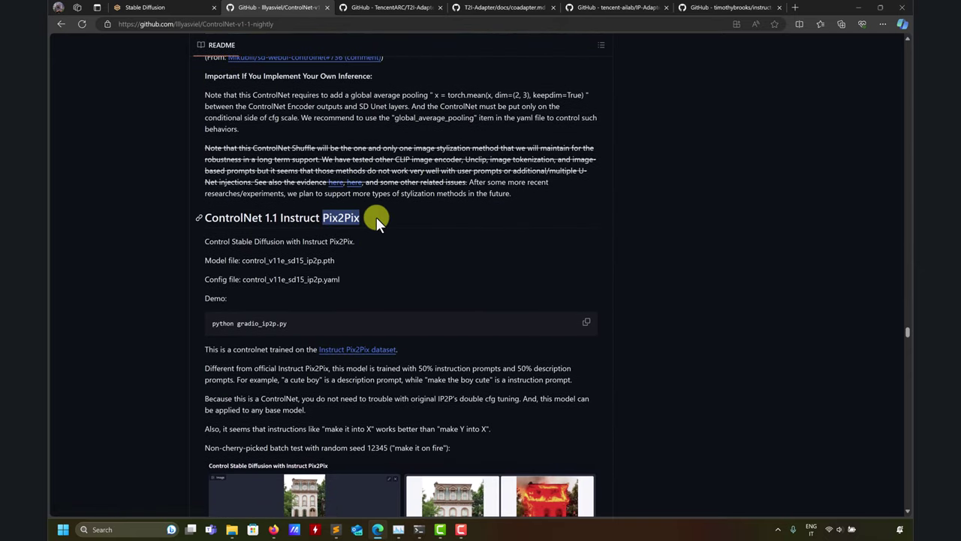
click(350, 254)
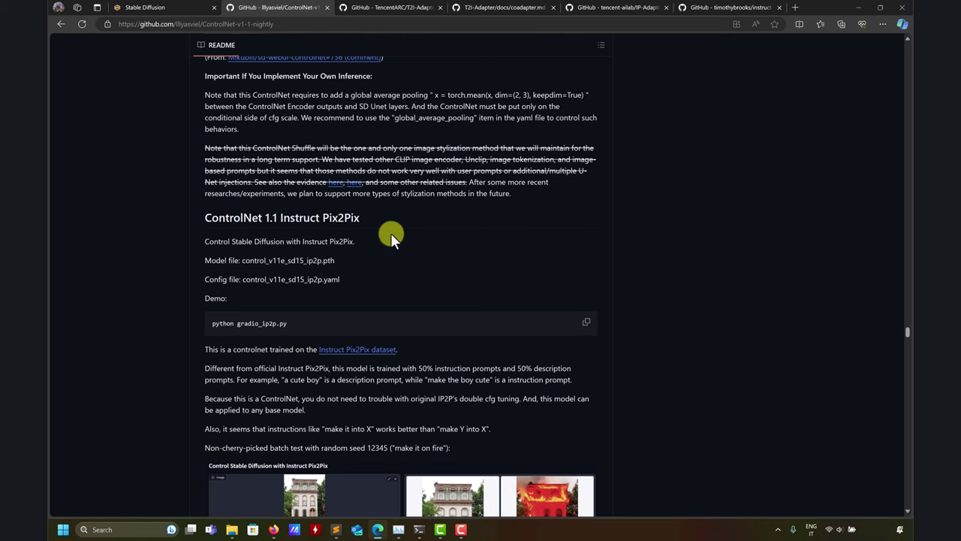
scroll(347, 268, down, 3)
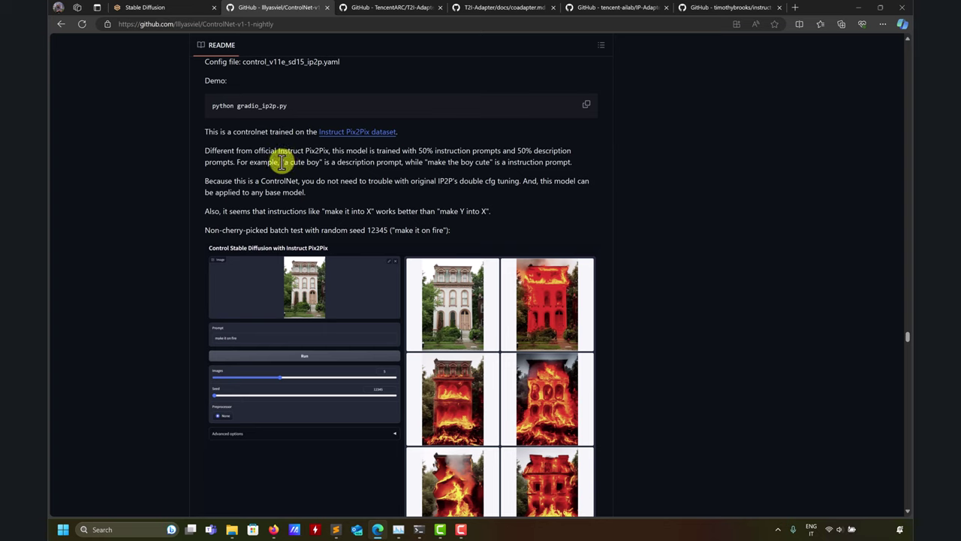
drag(281, 161, 330, 161)
click(396, 162)
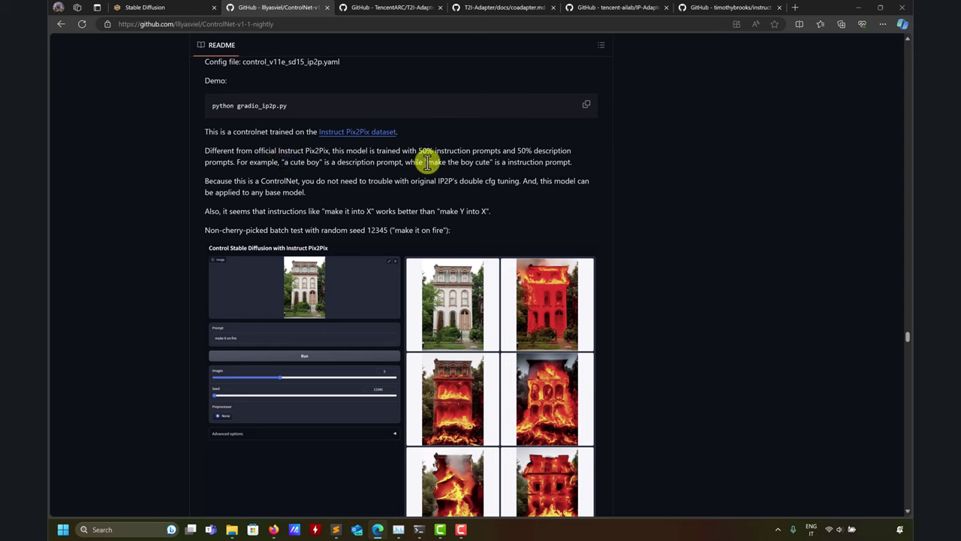
drag(471, 162, 489, 161)
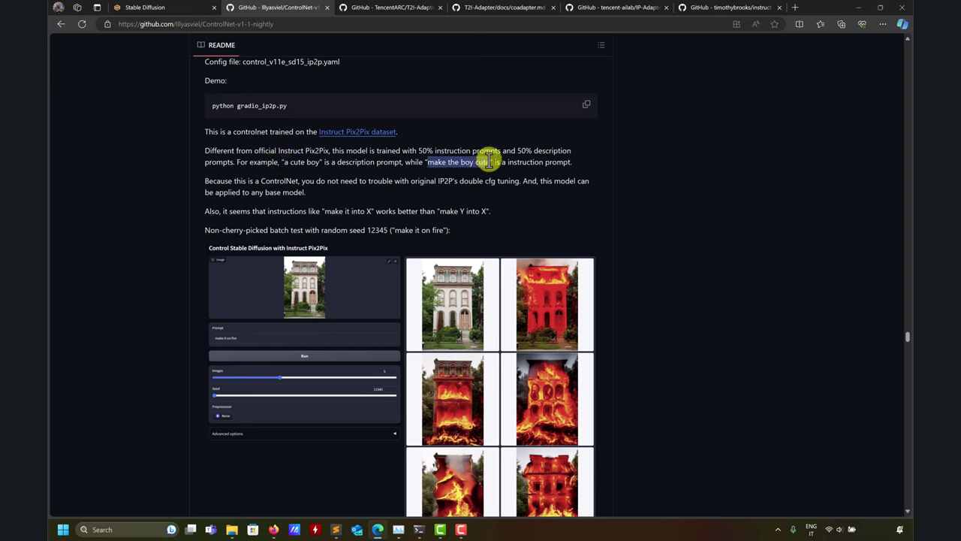
click(536, 165)
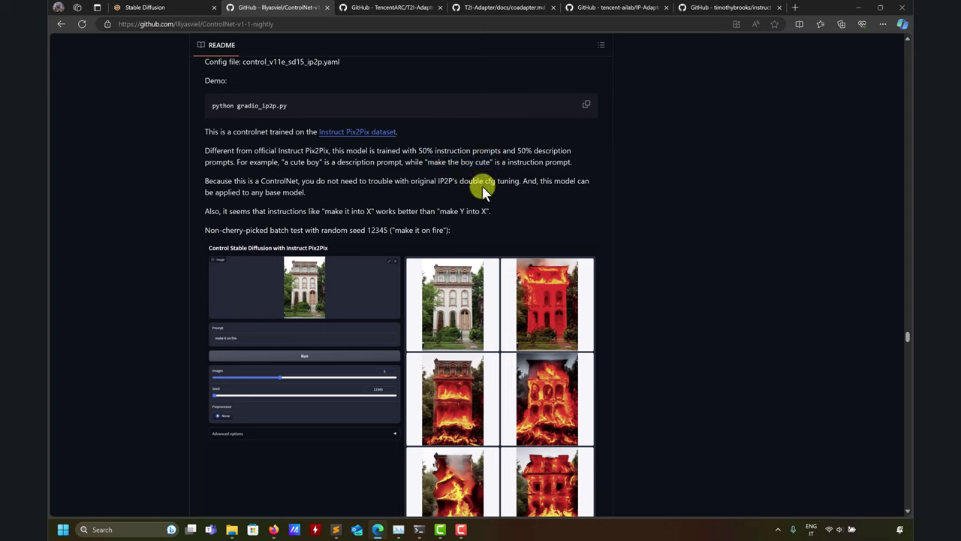
Step: Examine the Instruct Pix2Pix "make it on fire" example and look over the README's ControlNet 1.1 Inpaint section
scroll(406, 207, down, 4)
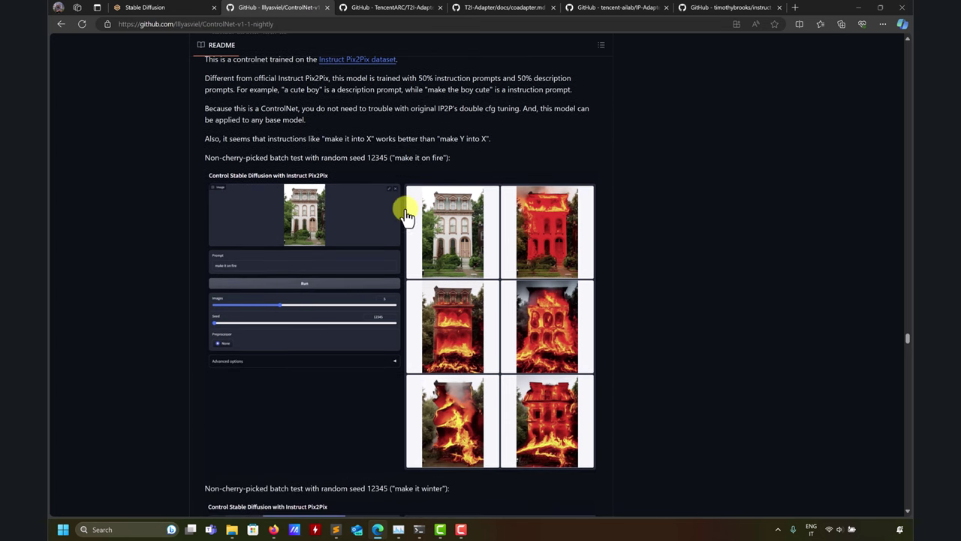
scroll(412, 210, up, 3)
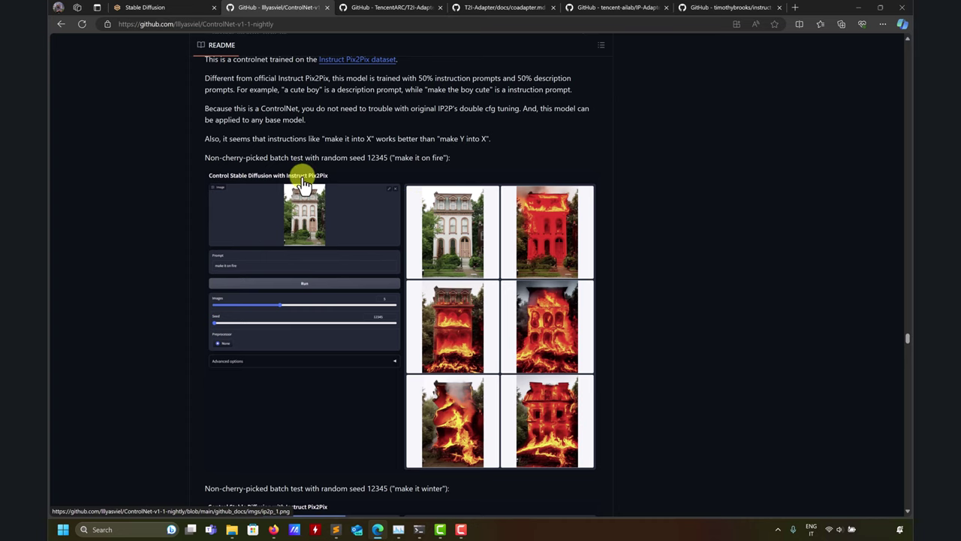
scroll(304, 188, up, 1)
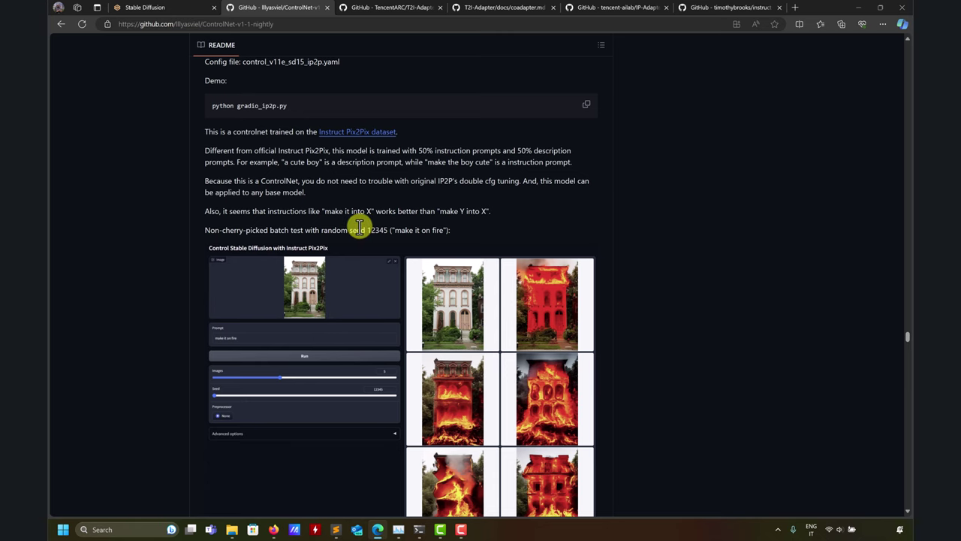
scroll(361, 232, down, 10)
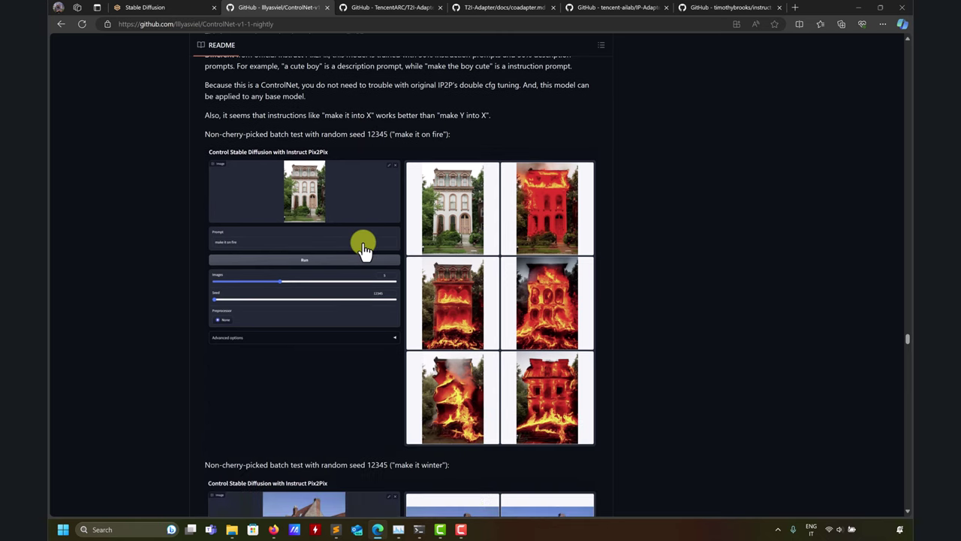
scroll(368, 251, down, 4)
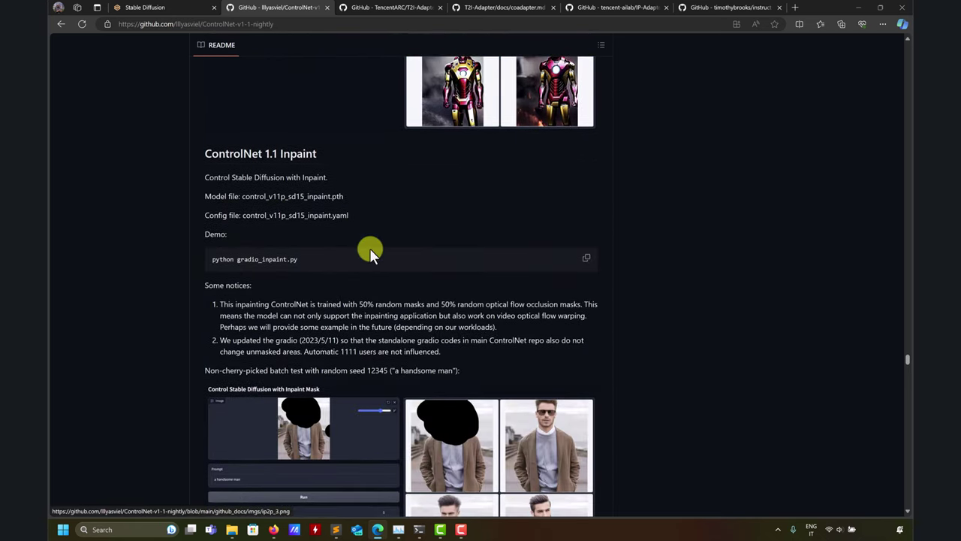
scroll(368, 251, up, 10)
Step: Return to the Stable Diffusion img2img page and set ControlNet Unit 0 to the Depth control type with Pixel Perfect enabled
key(ctrl+1)
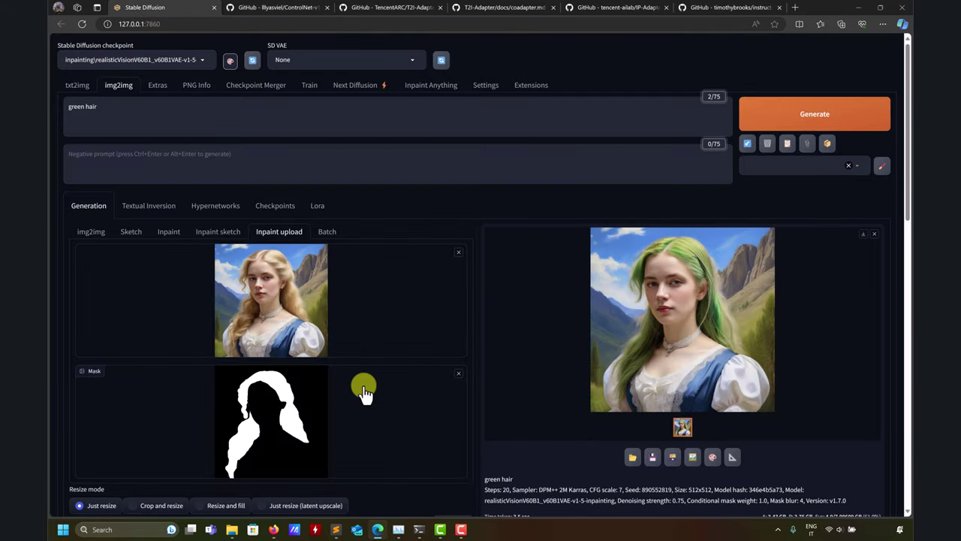
scroll(369, 388, down, 5)
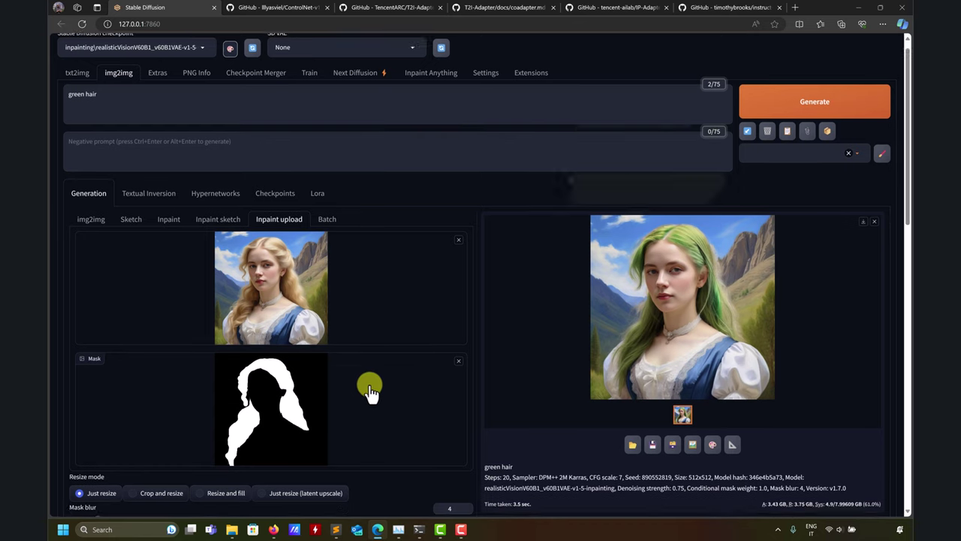
scroll(362, 338, up, 3)
scroll(361, 329, down, 1)
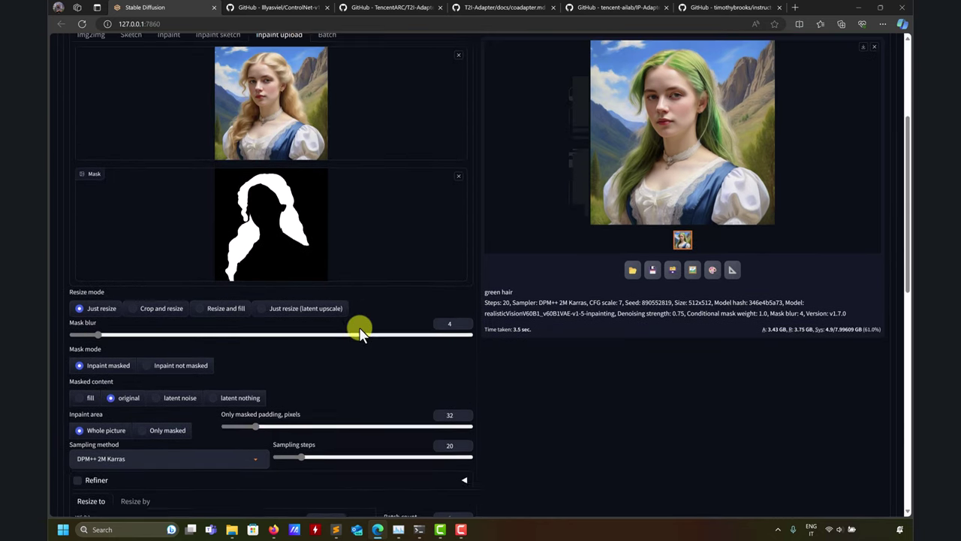
scroll(361, 328, up, 2)
scroll(377, 328, down, 2)
scroll(378, 327, down, 10)
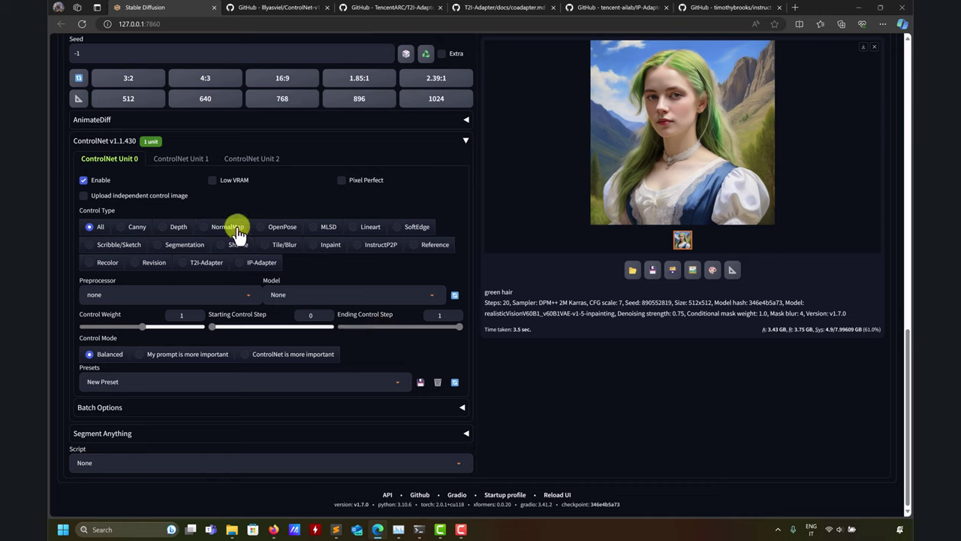
click(173, 230)
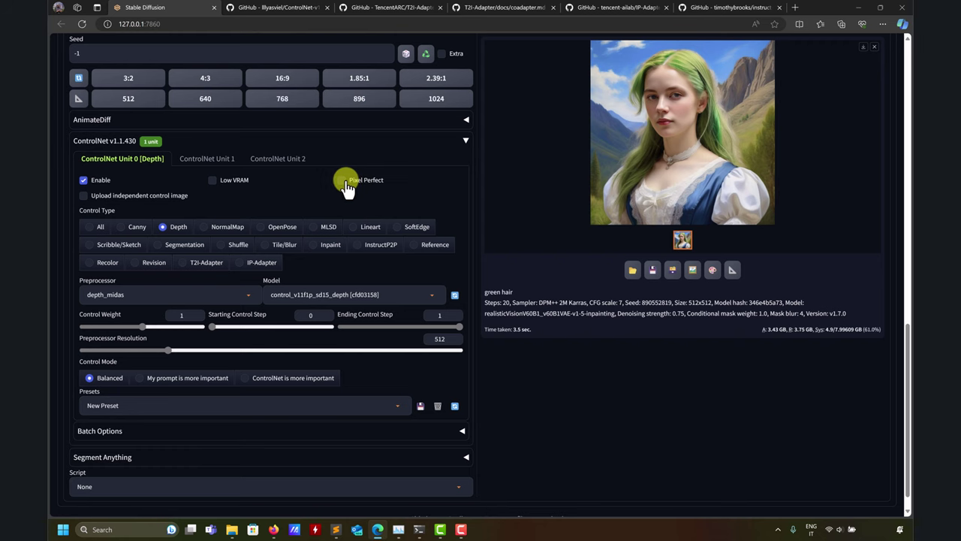
scroll(334, 189, up, 5)
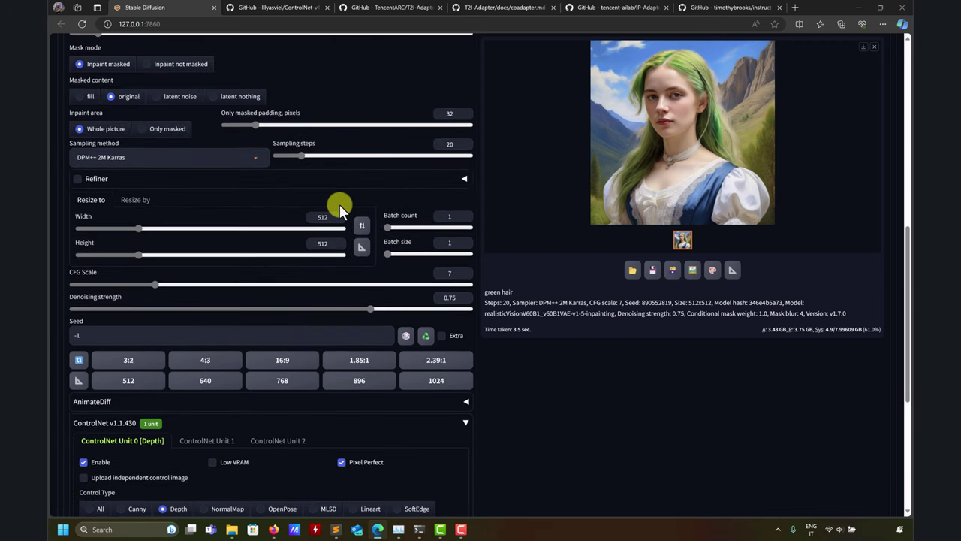
scroll(340, 218, up, 3)
scroll(269, 294, down, 8)
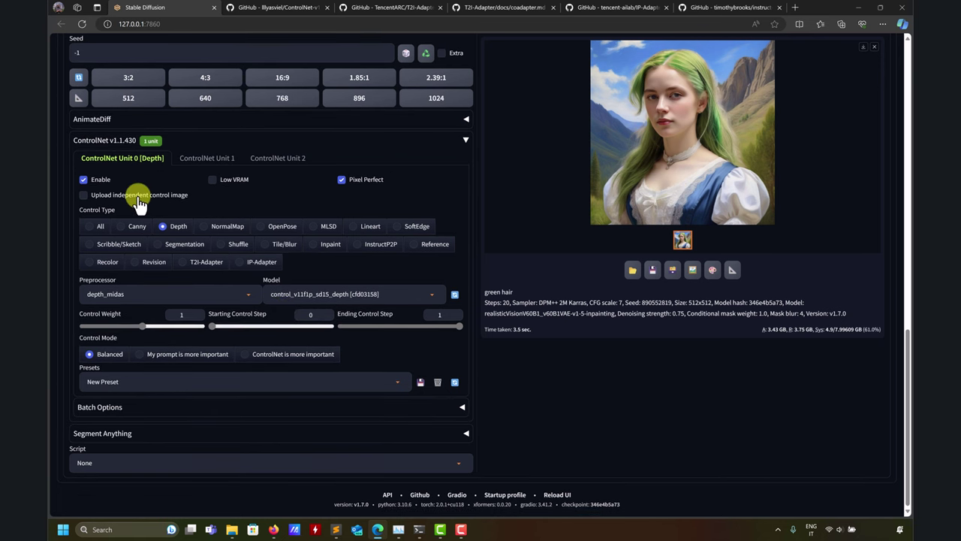
Step: Enable an independent control image for ControlNet Unit 0 and load ComfyUI_00043_.png from the for_controlnet_inpaint_anything folder
click(138, 196)
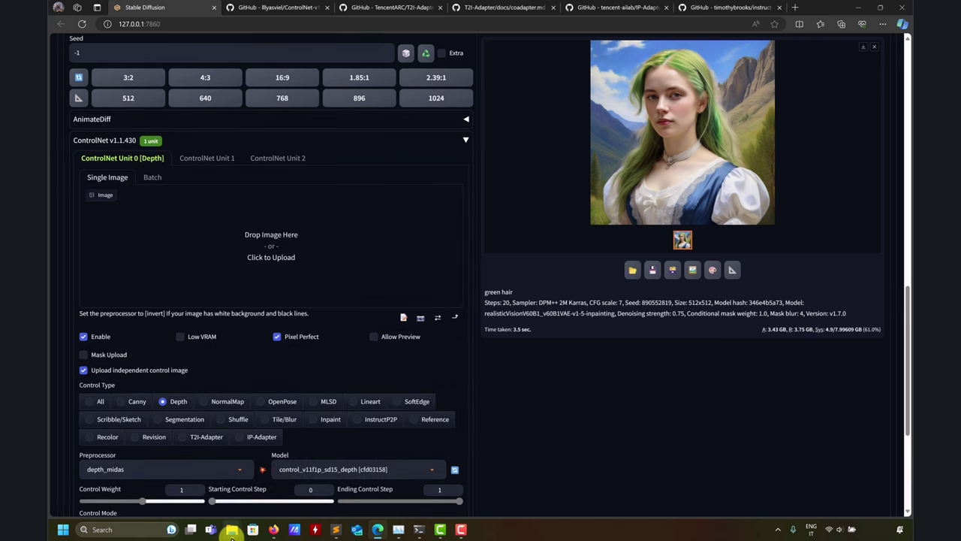
mouse_move(234, 528)
click(246, 501)
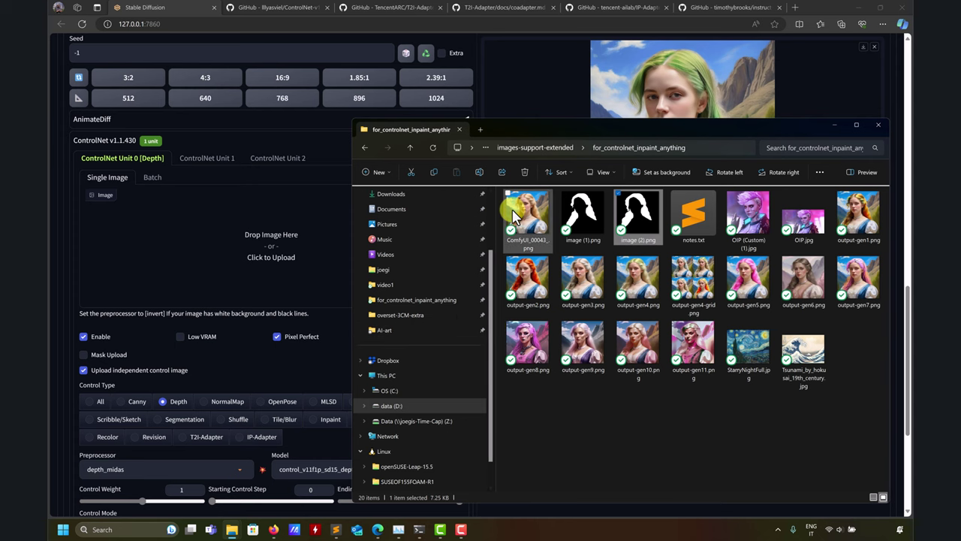
drag(515, 215, 285, 233)
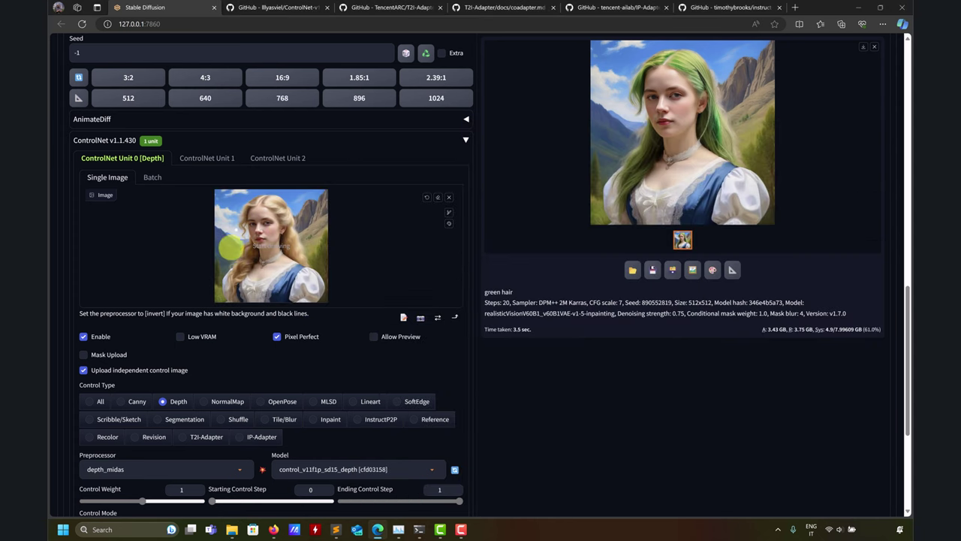
Step: Allow the preprocessor preview in Unit 0, run depth_midas on the portrait and inspect the resulting depth map
scroll(259, 460, down, 1)
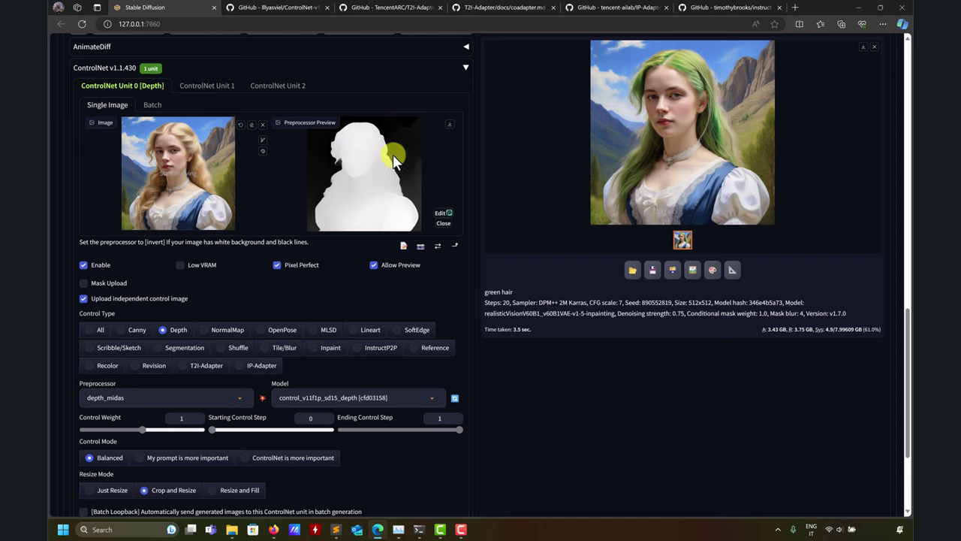
scroll(368, 172, up, 2)
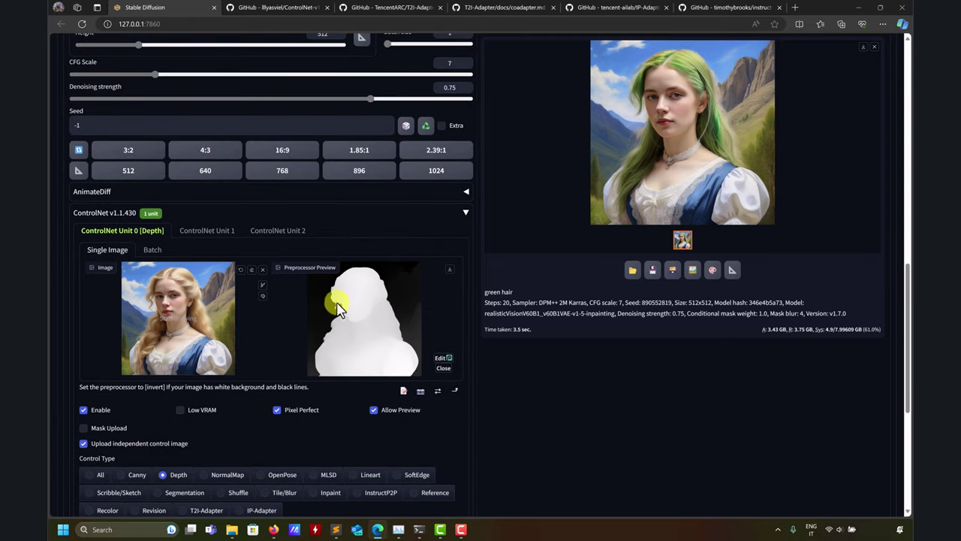
scroll(327, 384, up, 1)
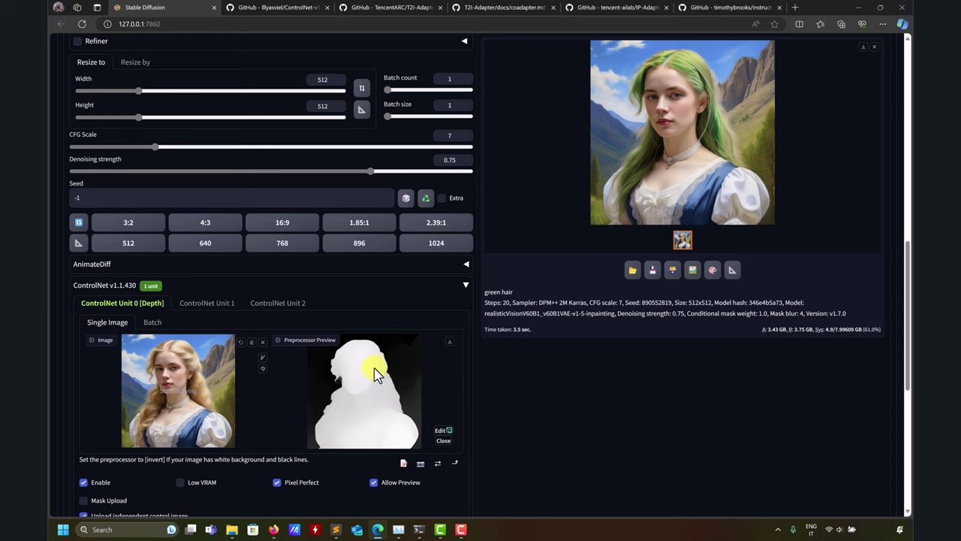
scroll(367, 367, down, 2)
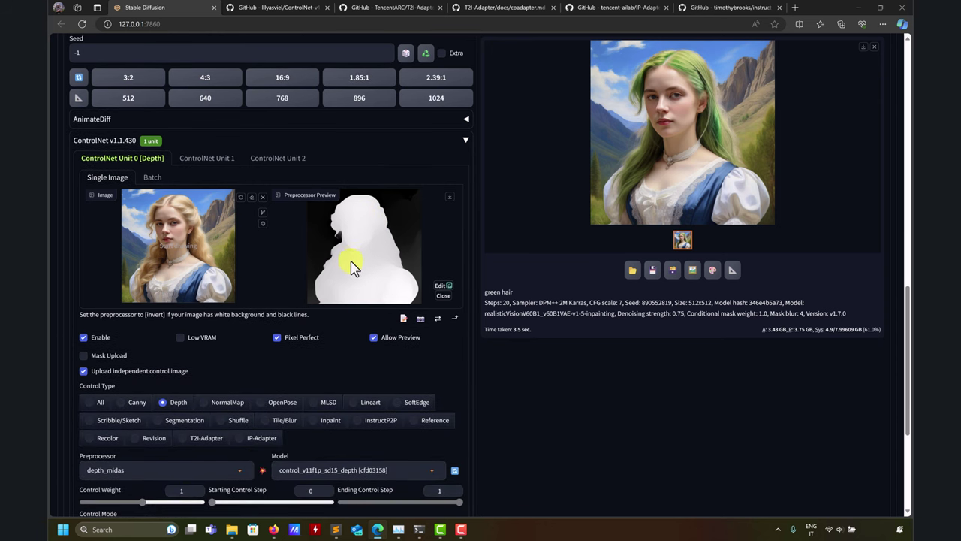
scroll(354, 257, down, 1)
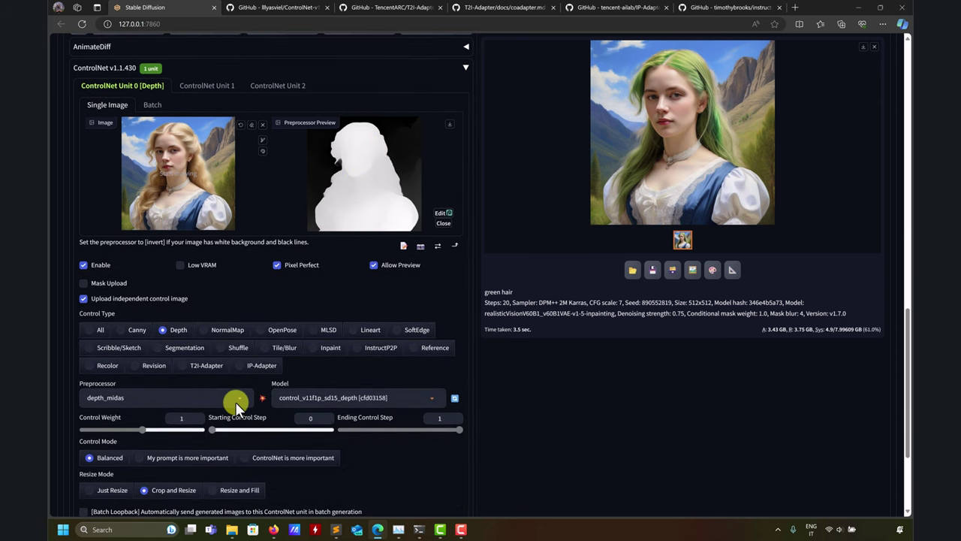
Step: Review the depth preprocessors and depth models available for ControlNet Unit 0 without changing either selection
click(234, 401)
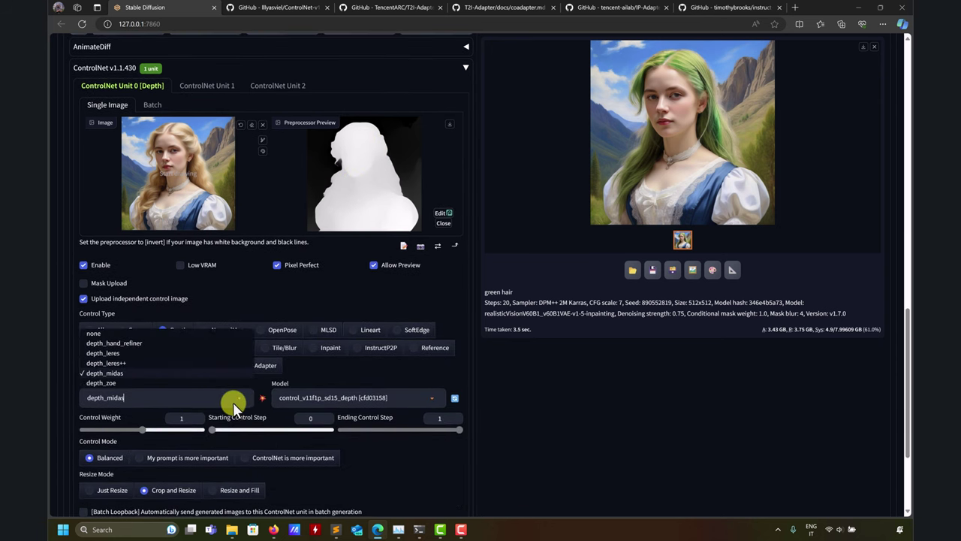
click(426, 397)
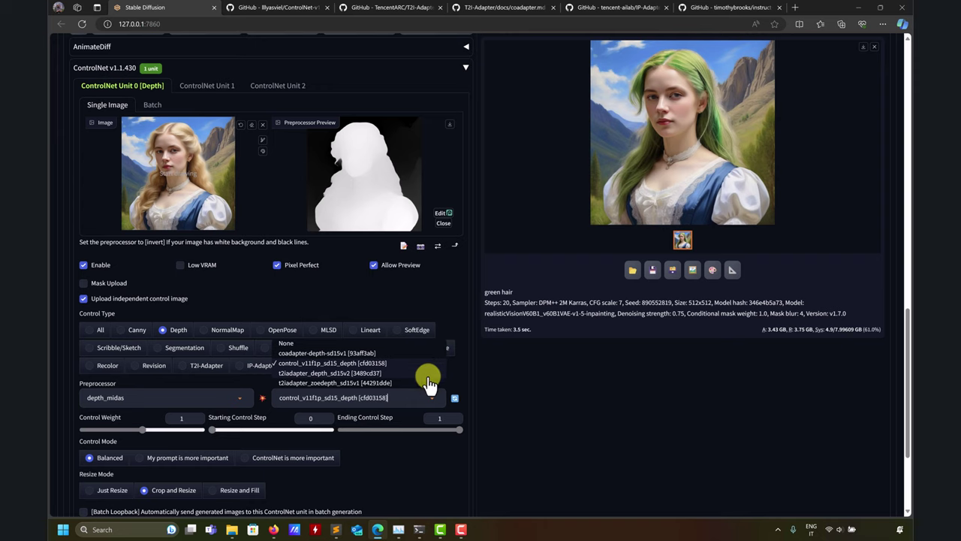
click(518, 393)
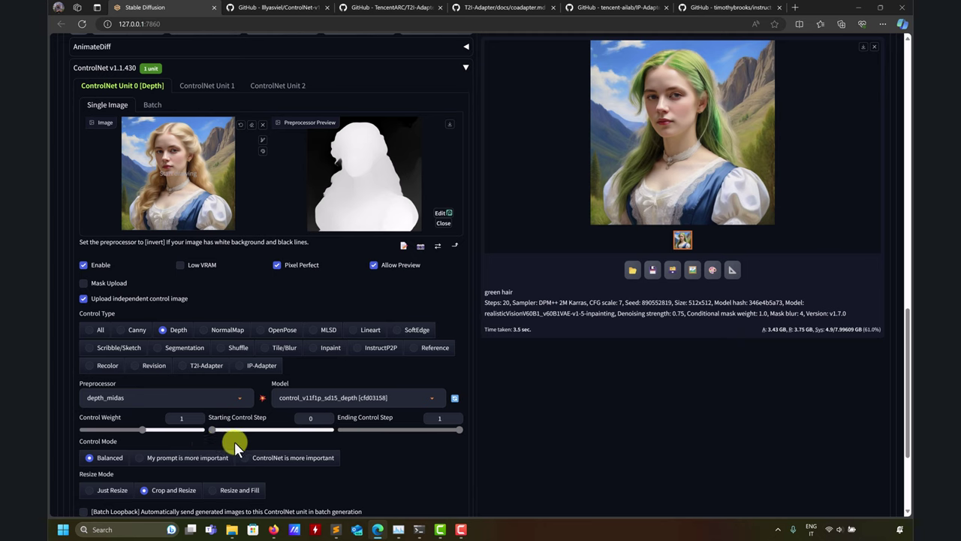
Step: Generate the "green hair" inpainting with ControlNet Unit 0 guiding it through the depth model
scroll(375, 449, down, 2)
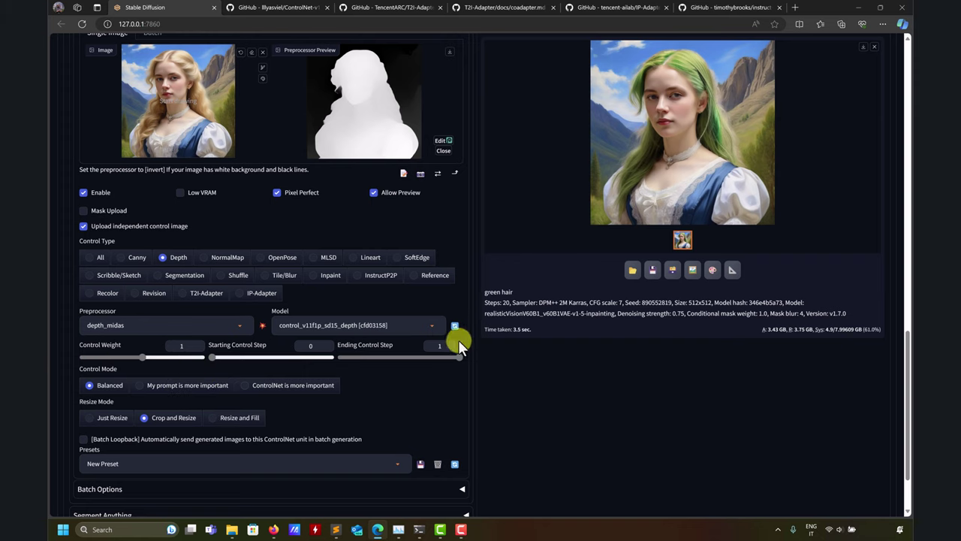
scroll(590, 410, up, 12)
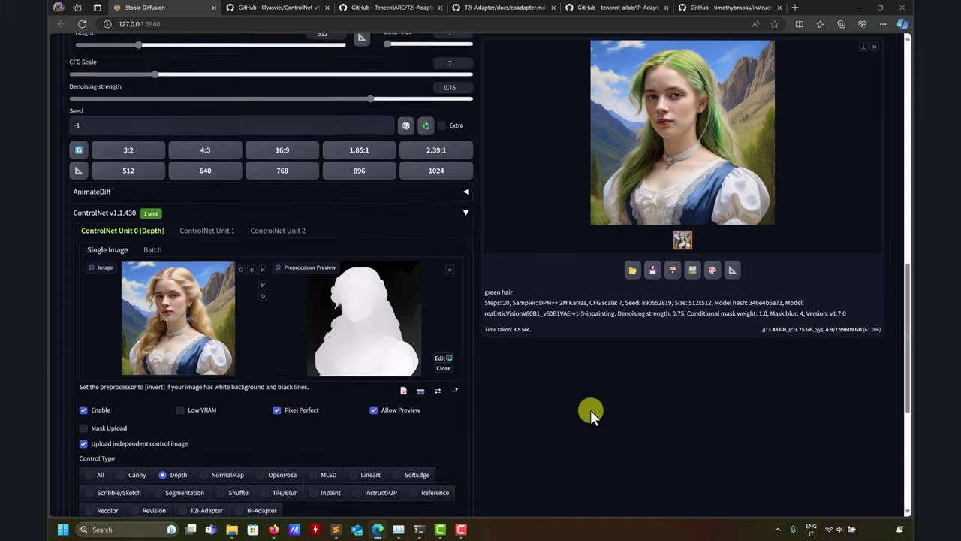
scroll(589, 412, down, 8)
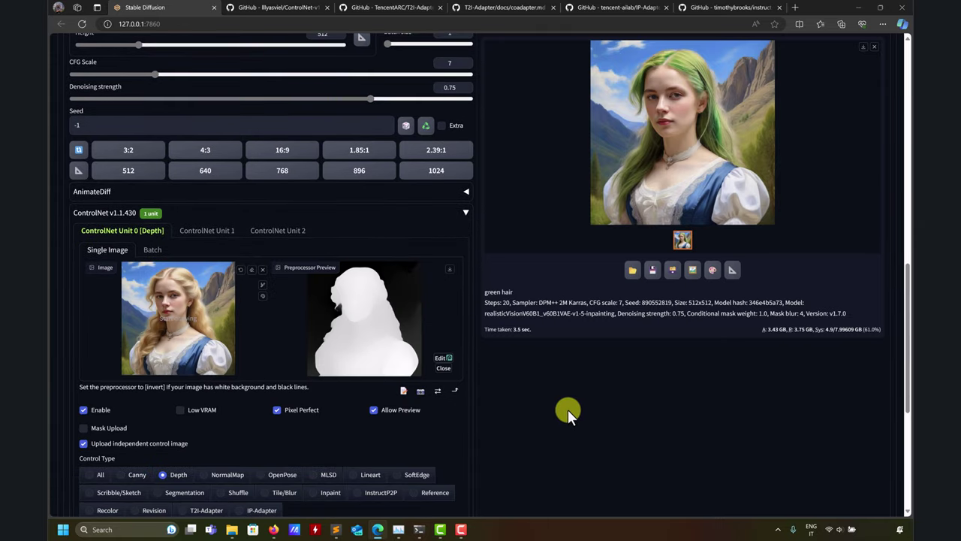
scroll(536, 277, up, 15)
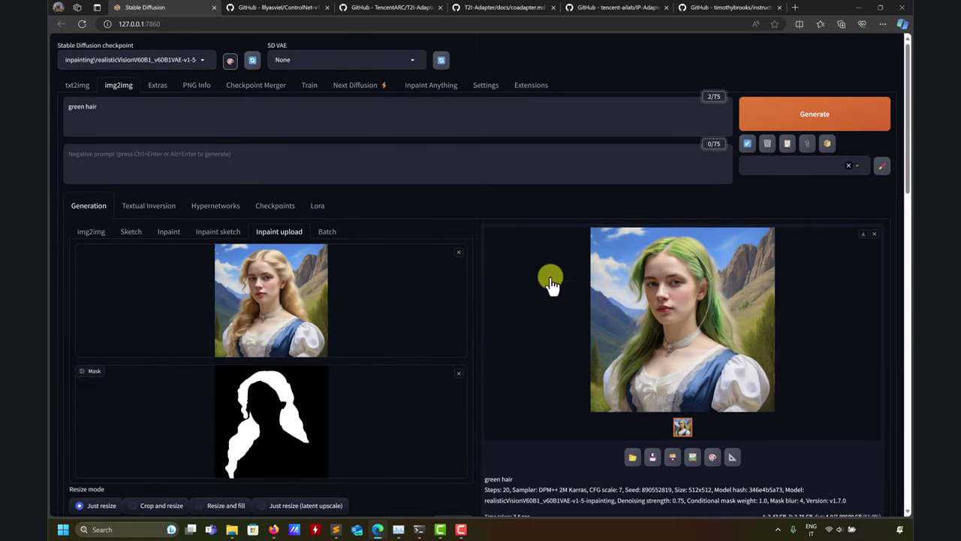
click(814, 115)
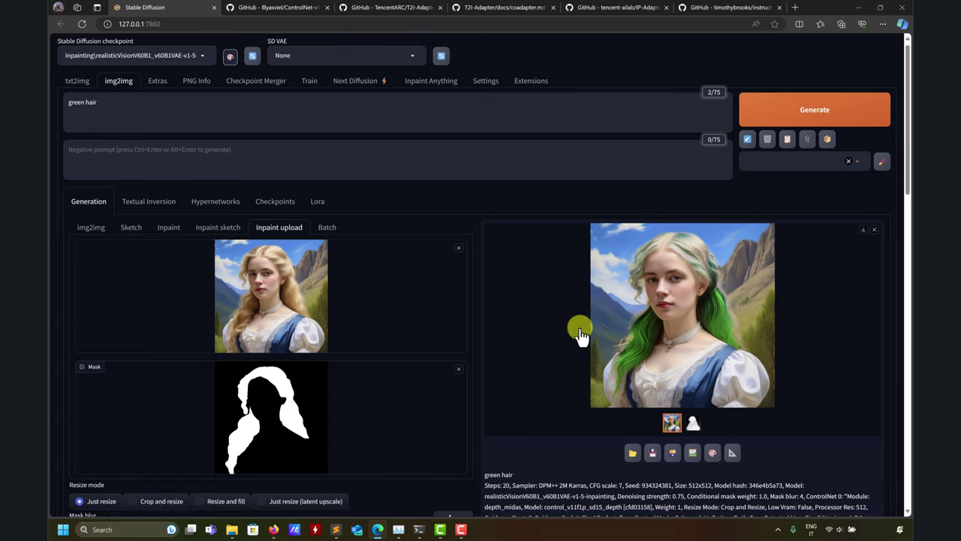
Step: Reuse the seed of the last generated image, 934324381, for further generations
scroll(579, 332, down, 1)
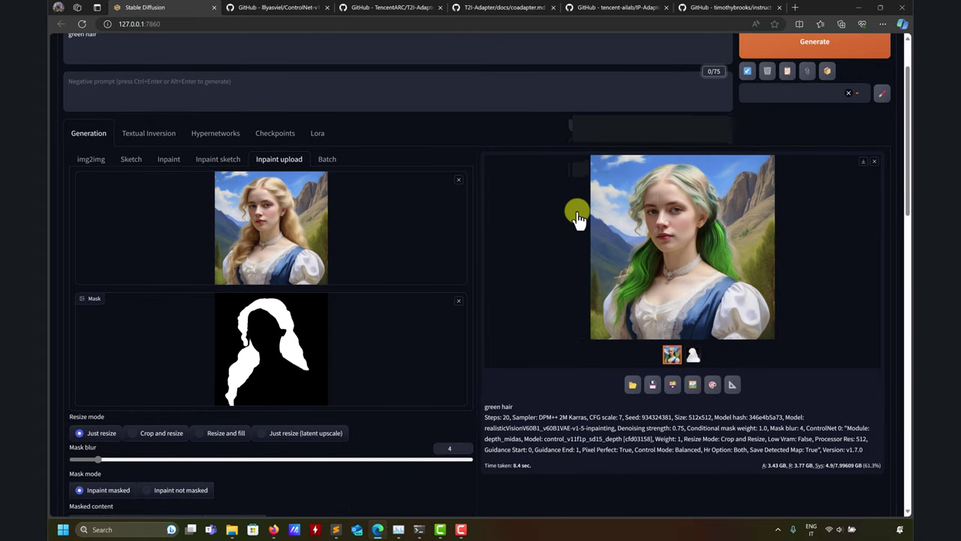
scroll(554, 236, down, 7)
scroll(540, 250, down, 1)
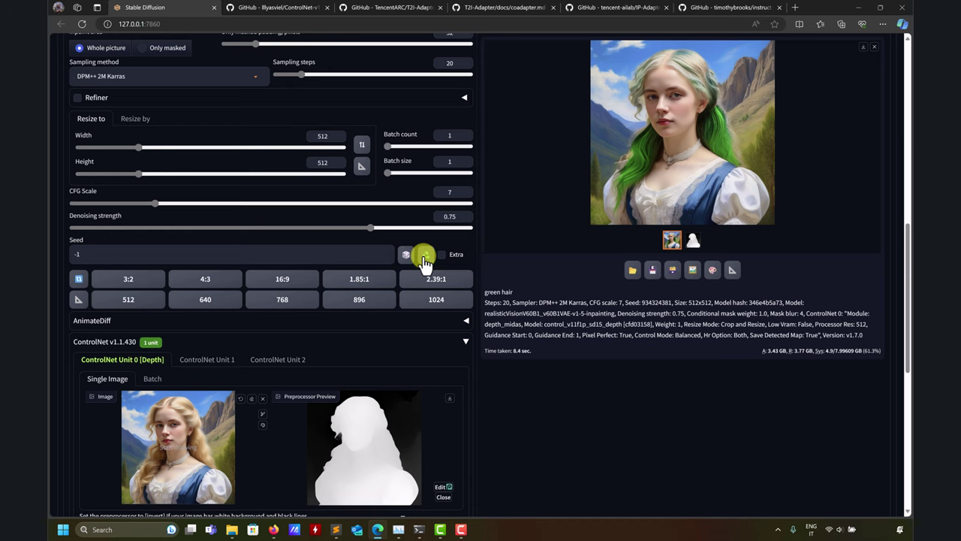
scroll(548, 323, down, 3)
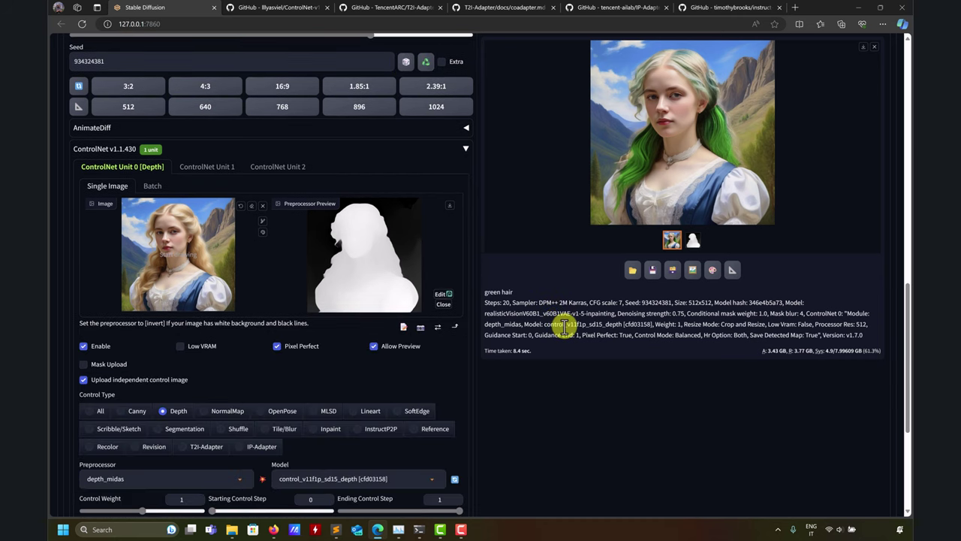
Step: Disable ControlNet Unit 0 and regenerate the portrait with the same seed for comparison
scroll(613, 328, up, 6)
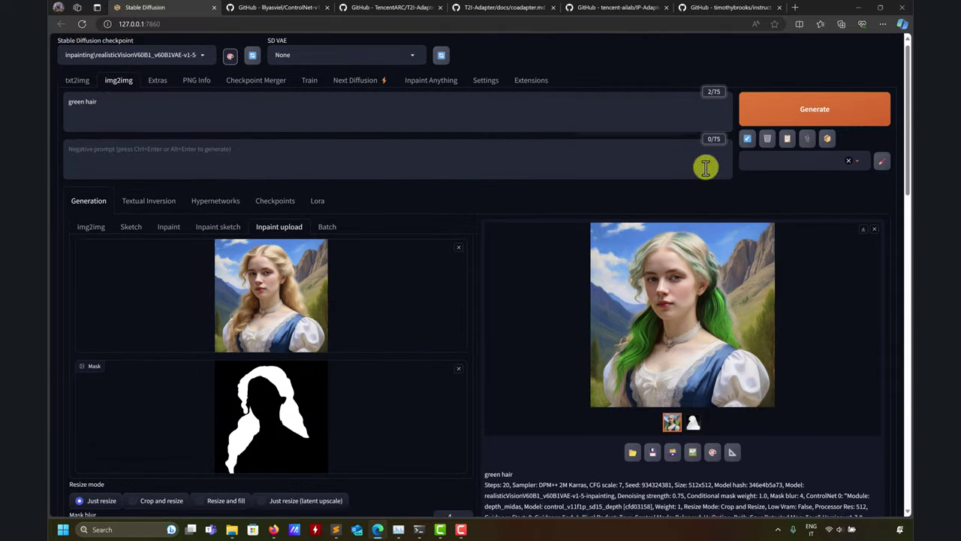
click(790, 116)
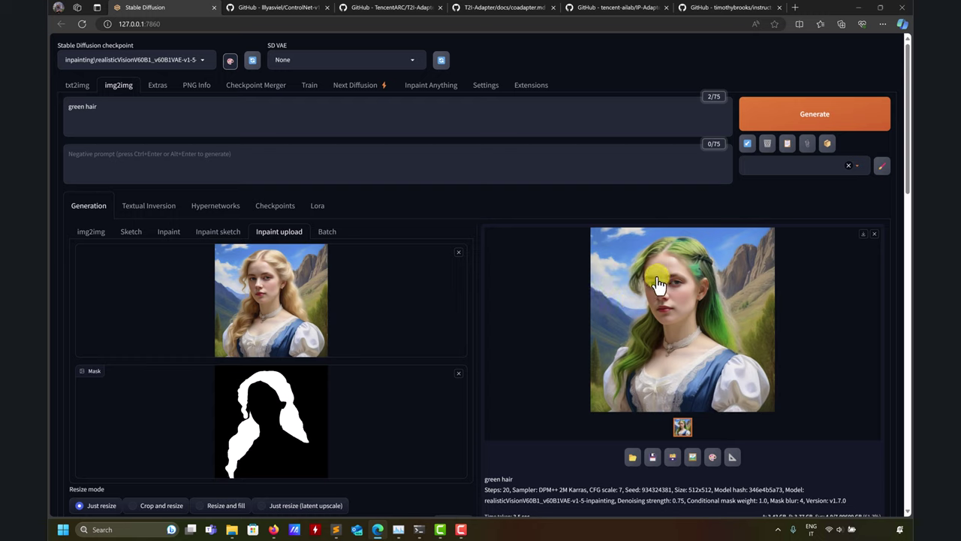
Step: Re-enable ControlNet Unit 0 and generate the green-haired portrait again with the same seed
scroll(600, 353, down, 10)
scroll(598, 358, down, 1)
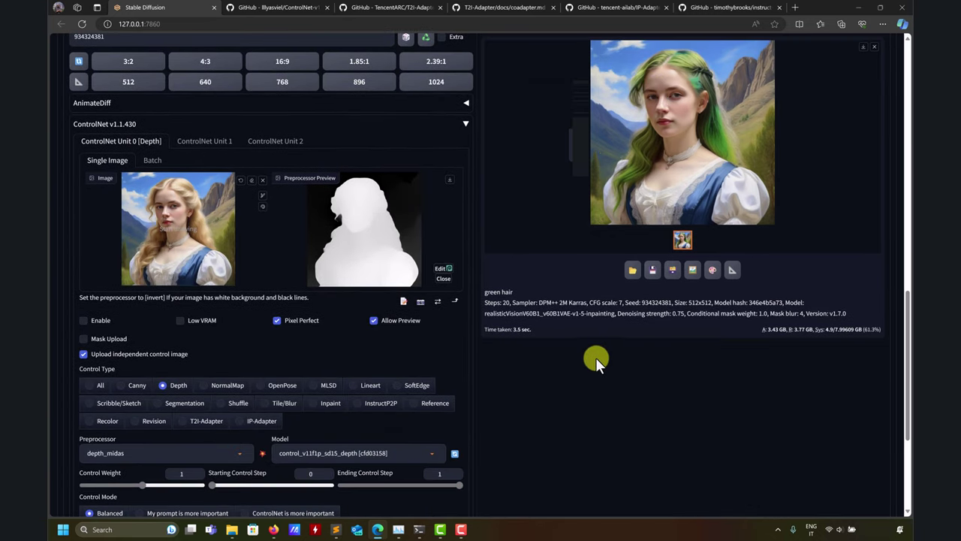
click(83, 321)
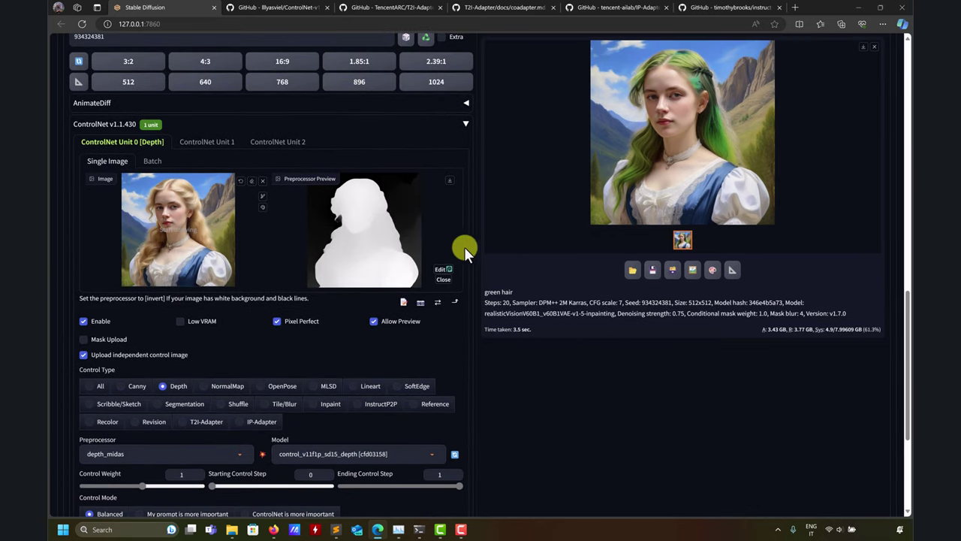
scroll(751, 178, up, 10)
click(811, 112)
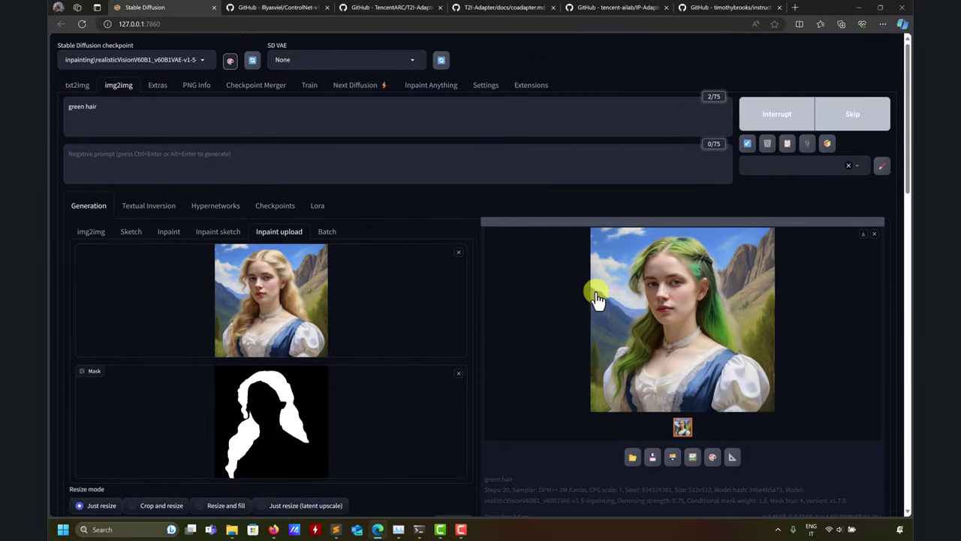
Step: Examine the depth-guided result's hair shape and colour against the original portrait and the mask
scroll(548, 337, down, 10)
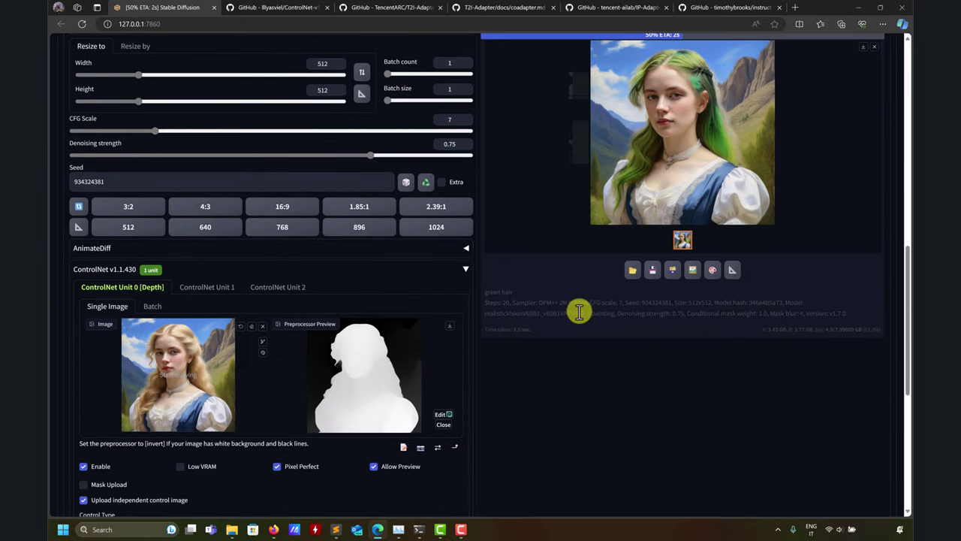
scroll(543, 248, up, 10)
scroll(543, 245, up, 1)
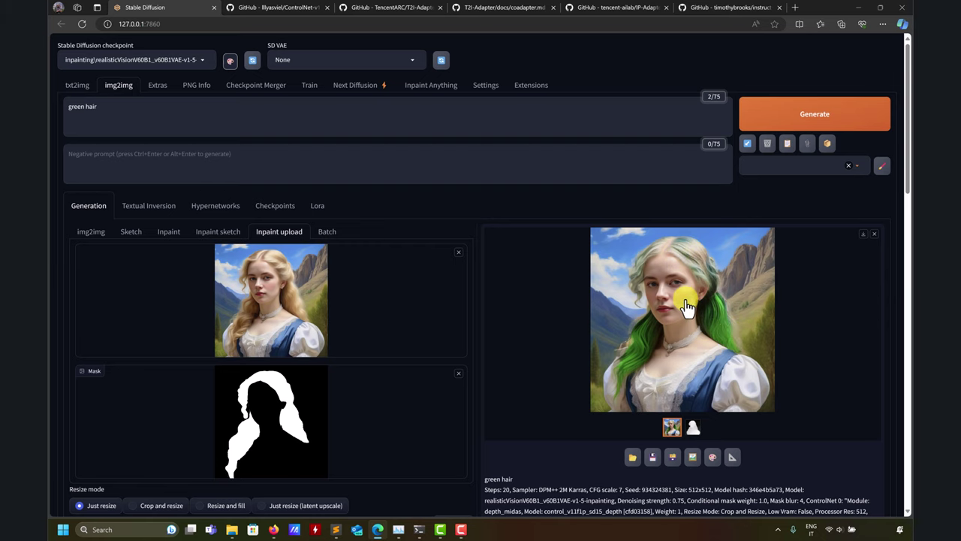
scroll(624, 286, down, 1)
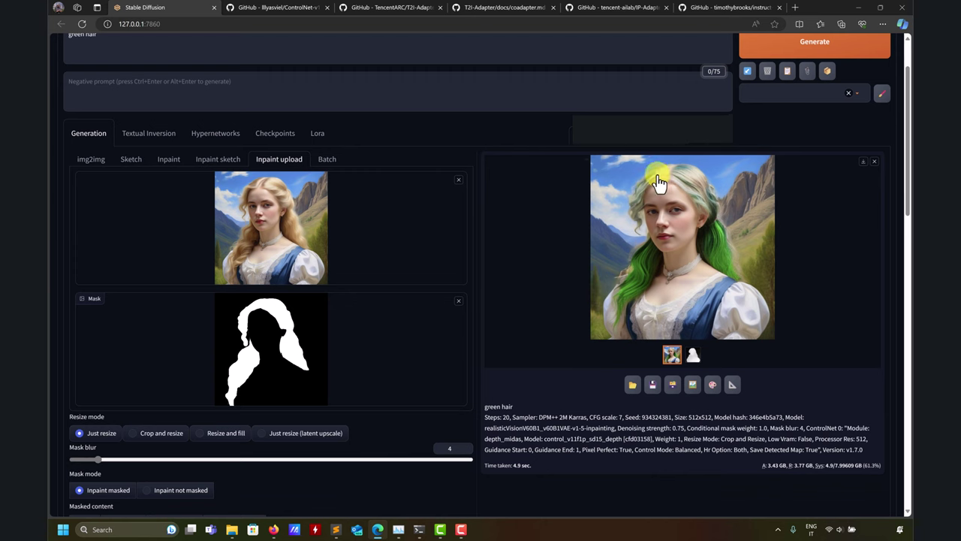
scroll(586, 248, down, 1)
scroll(586, 246, down, 2)
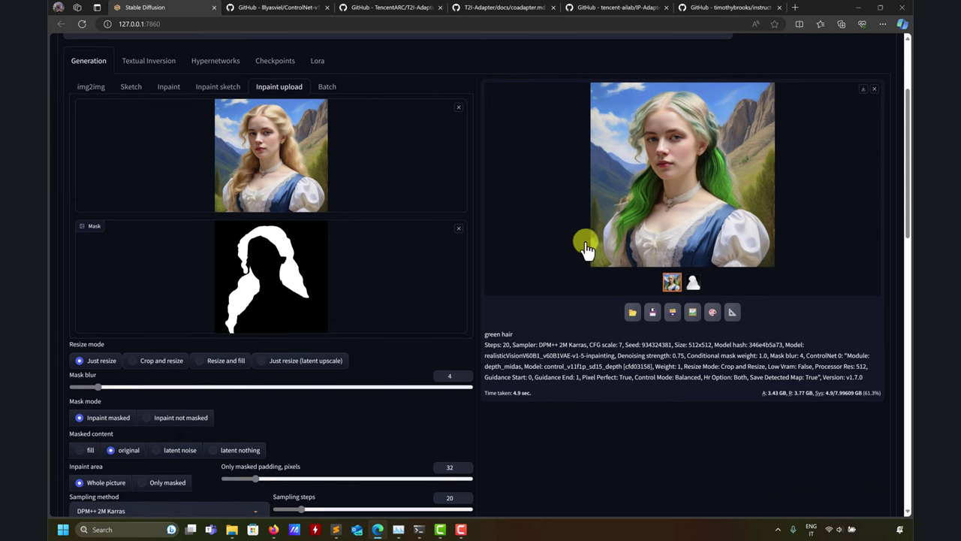
scroll(579, 241, up, 3)
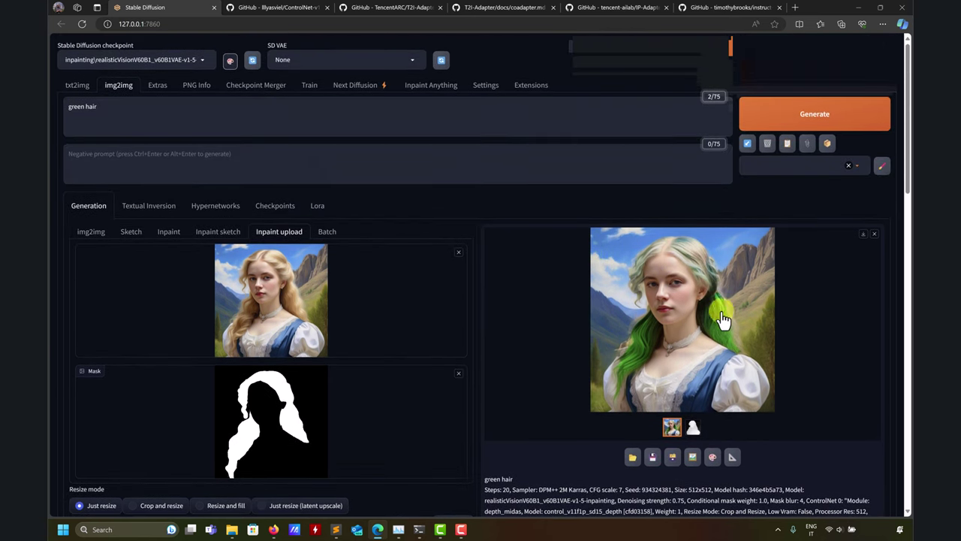
Step: Enable ControlNet Unit 1 with Pixel Perfect and an independent control image
scroll(316, 315, down, 3)
scroll(337, 342, down, 8)
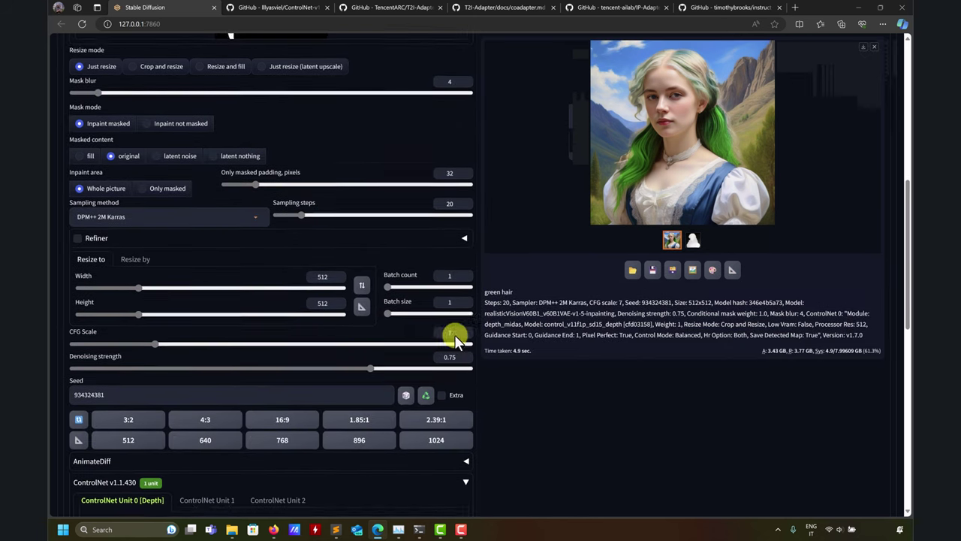
click(217, 217)
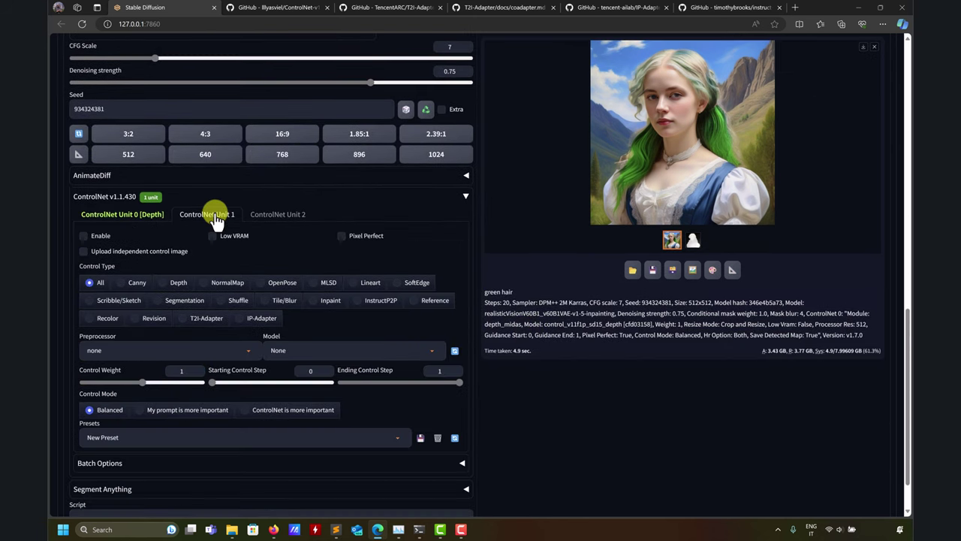
click(97, 236)
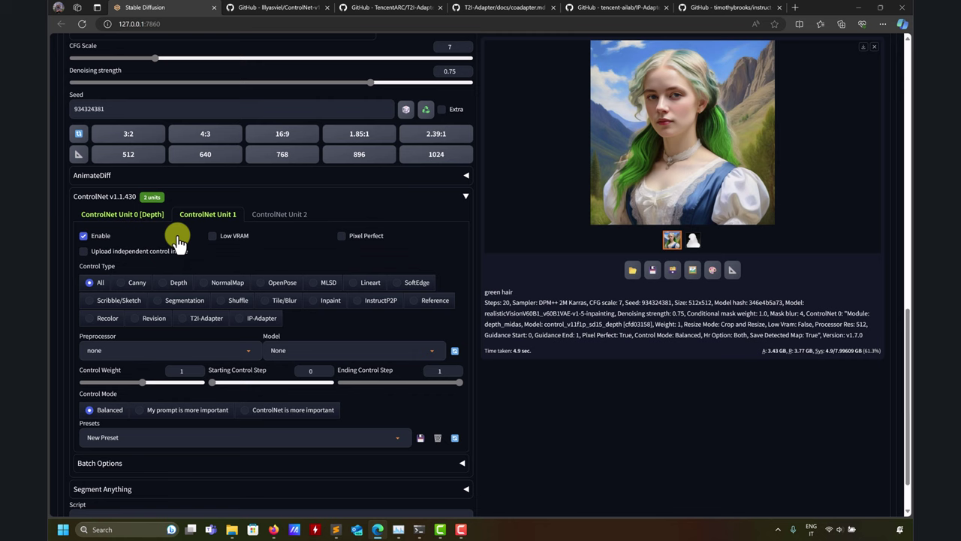
click(359, 237)
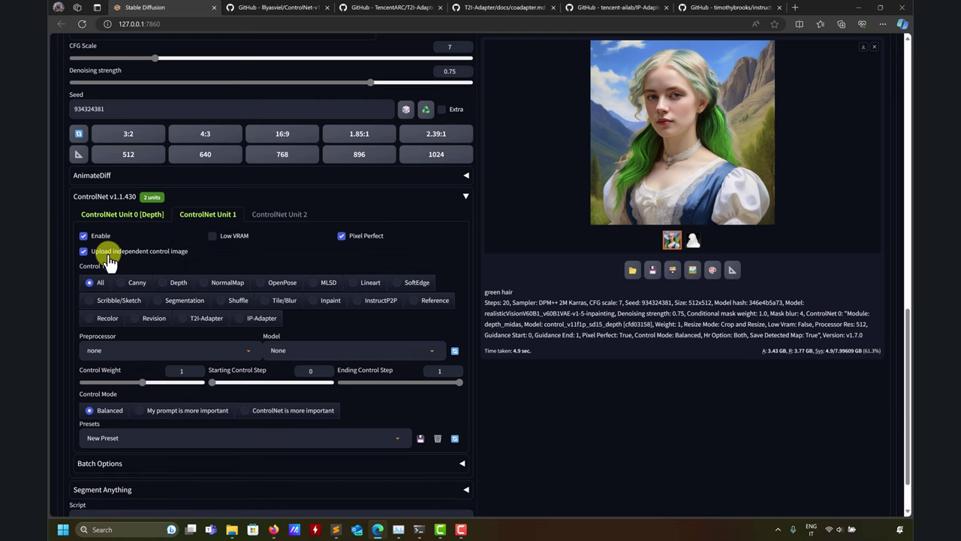
Step: Load the portrait ComfyUI_00043_.png as the control image of ControlNet Unit 1
mouse_move(232, 528)
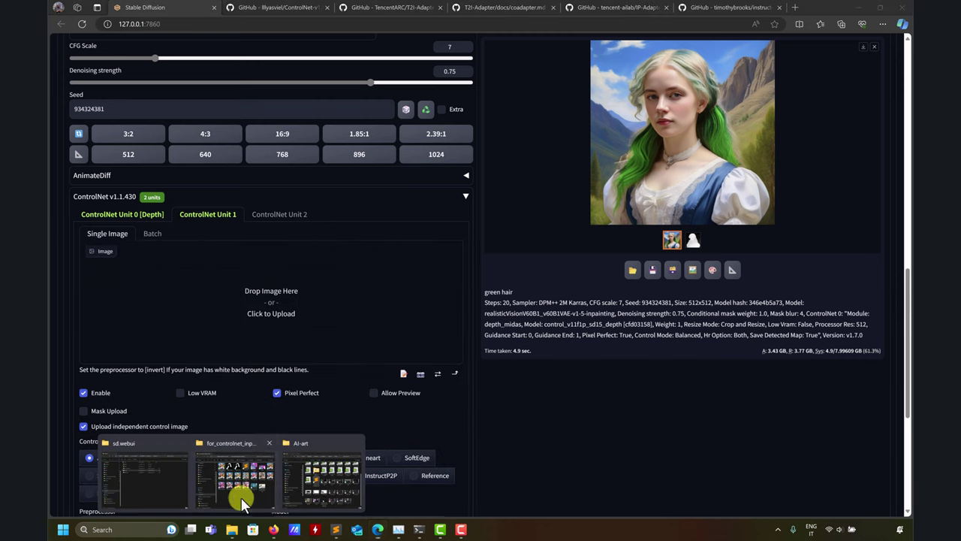
click(243, 502)
drag(517, 214, 213, 299)
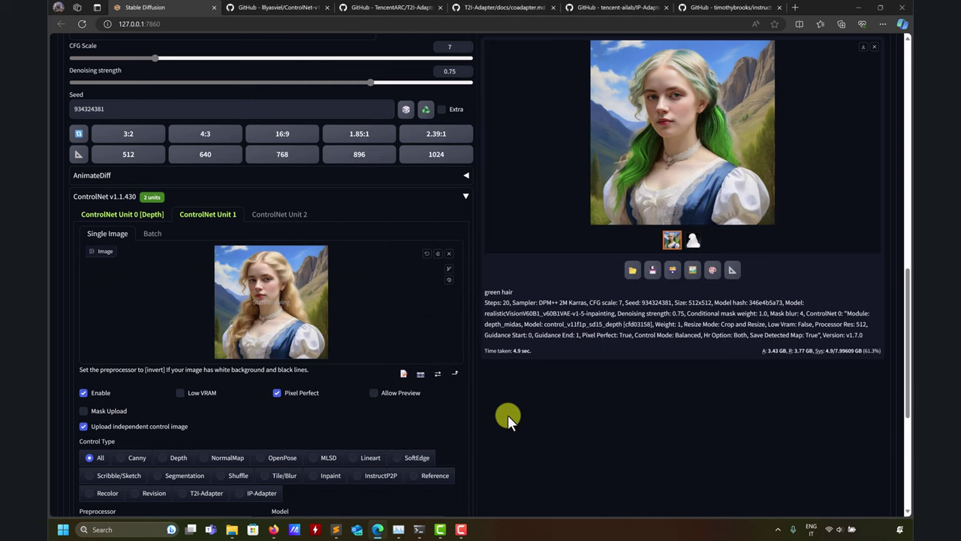
Step: Consult the ControlNet 1.1 README on GitHub, set ControlNet Unit 1's control type to Canny in Stable Diffusion, and preview its edge map
scroll(508, 415, down, 2)
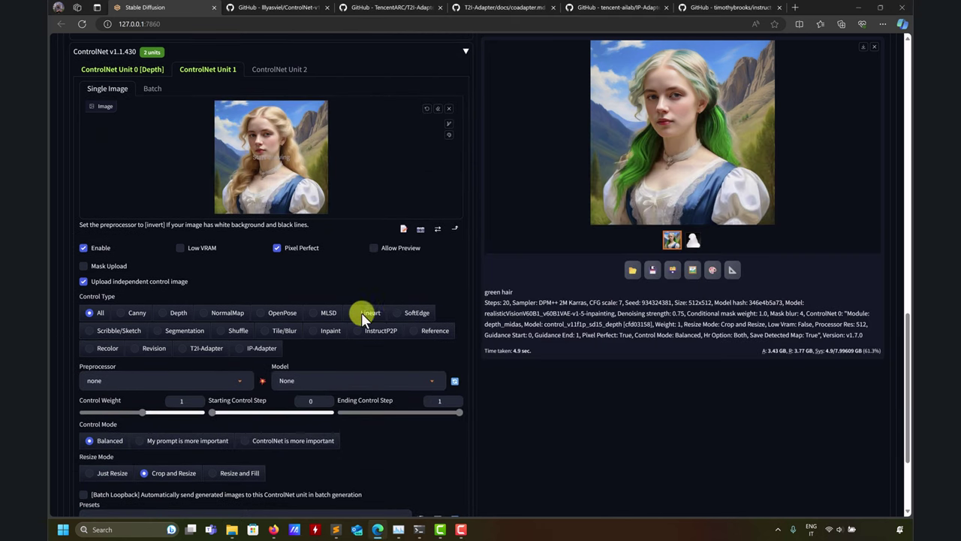
click(307, 8)
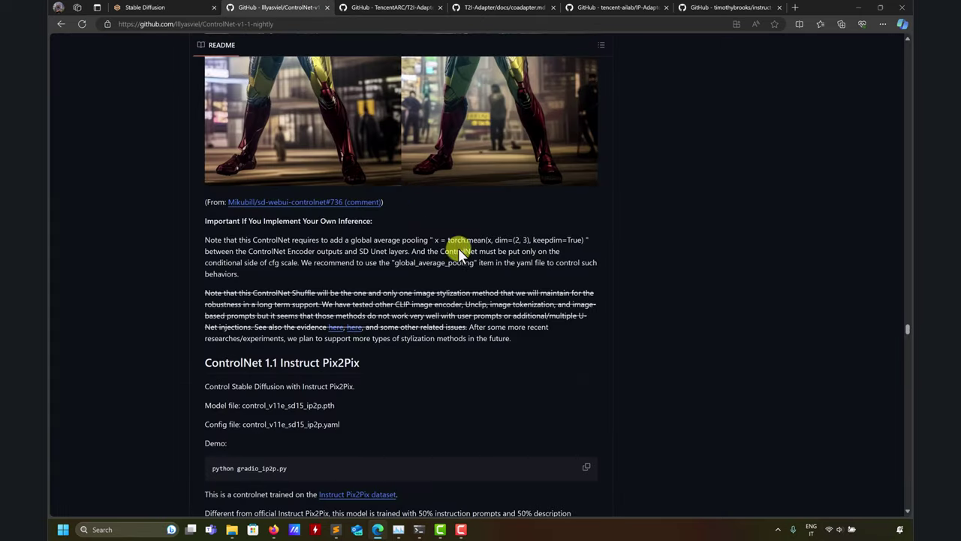
scroll(407, 366, up, 15)
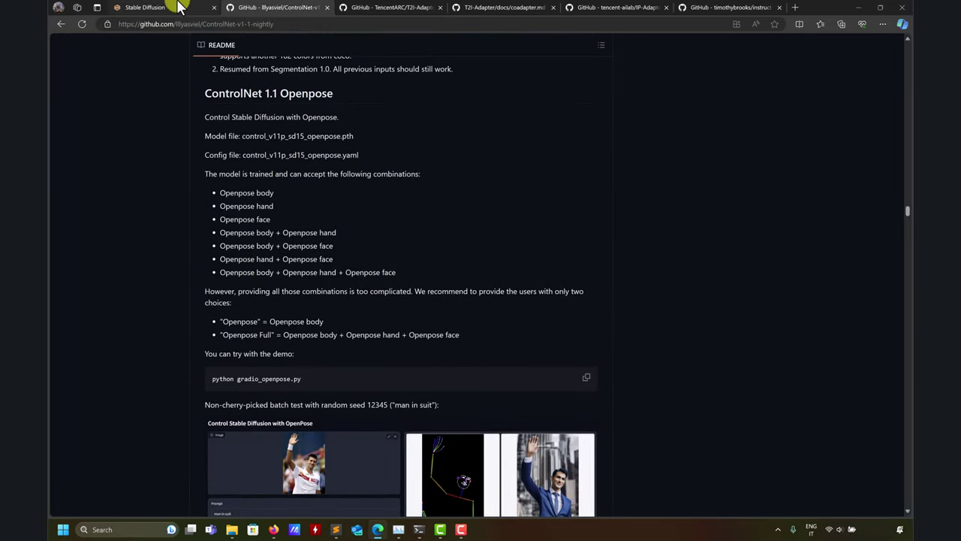
click(188, 9)
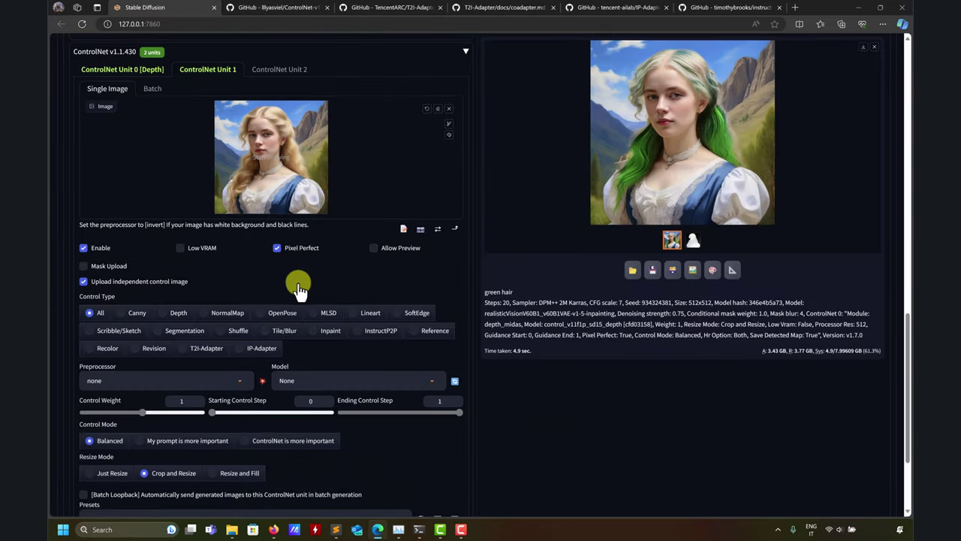
click(127, 312)
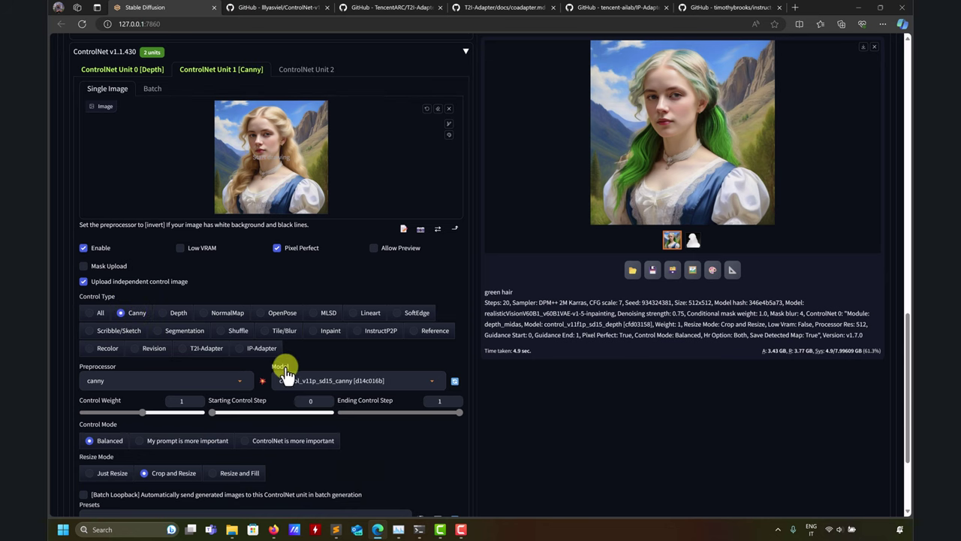
click(263, 383)
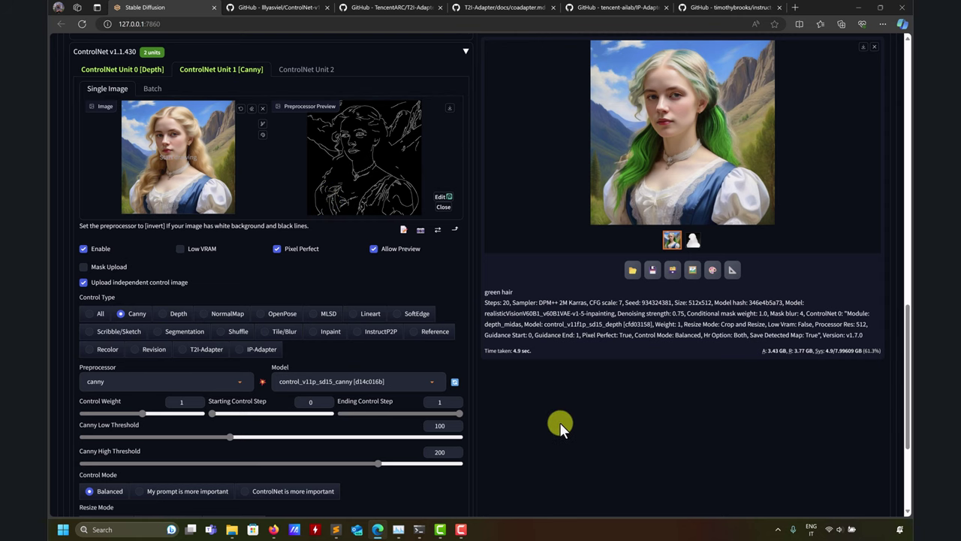
Step: Generate the green-haired portrait with both the Depth and Canny ControlNet units enabled
scroll(559, 422, up, 2)
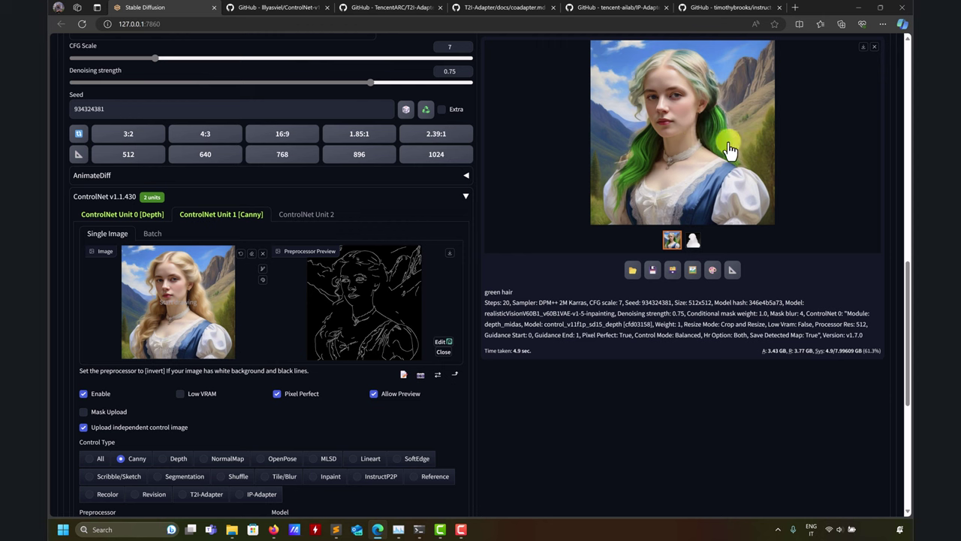
scroll(582, 251, up, 8)
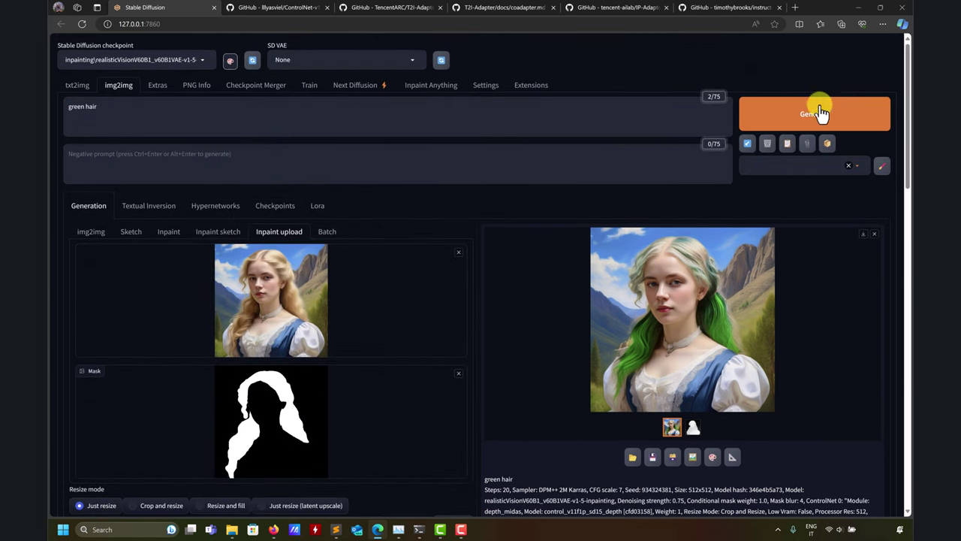
click(768, 127)
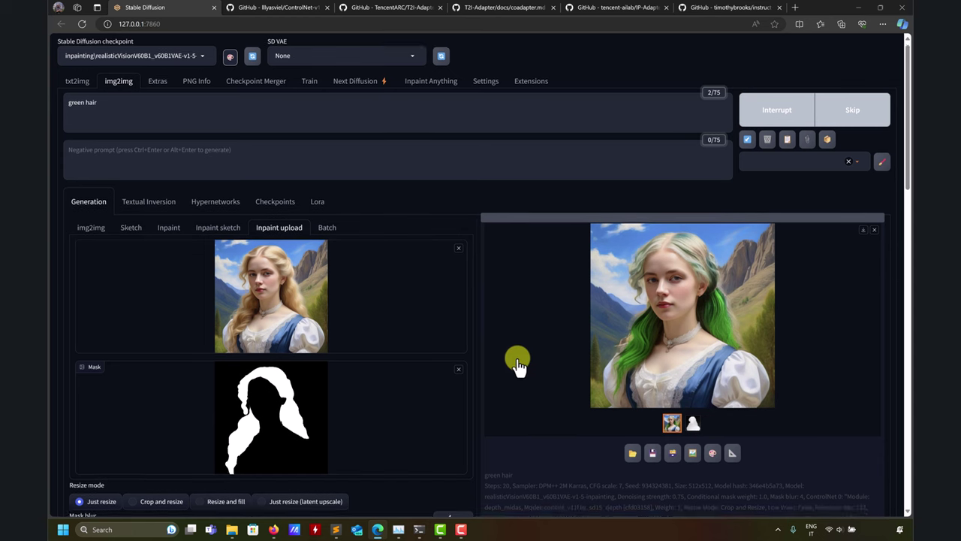
Step: Examine the Depth and Canny result's hair shape and colour against the original portrait, the mask and the Canny edge preview
scroll(517, 353, down, 10)
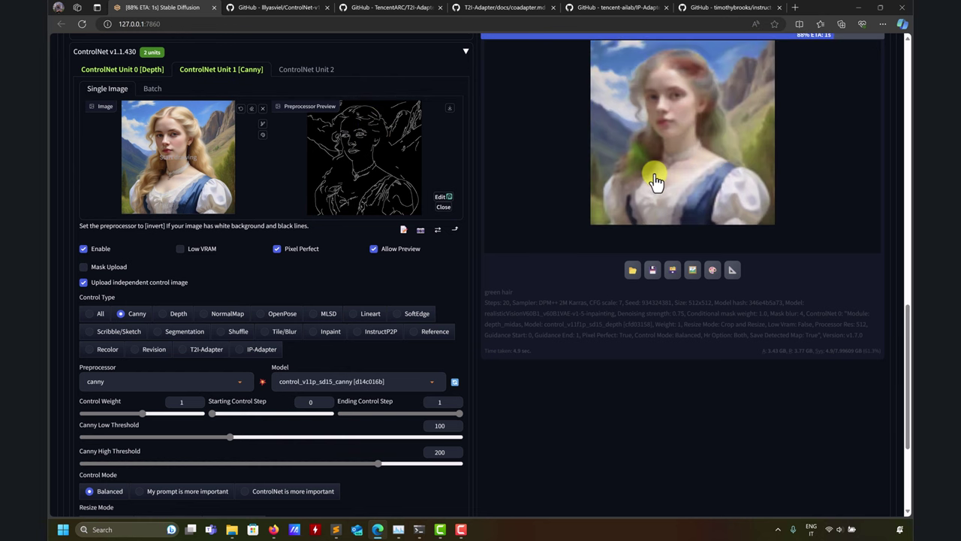
scroll(661, 188, up, 5)
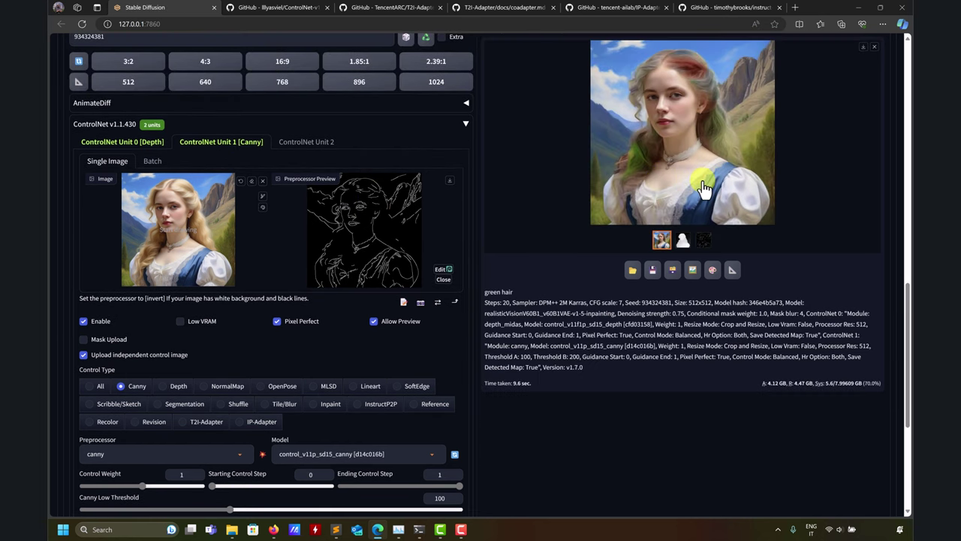
scroll(725, 150, up, 10)
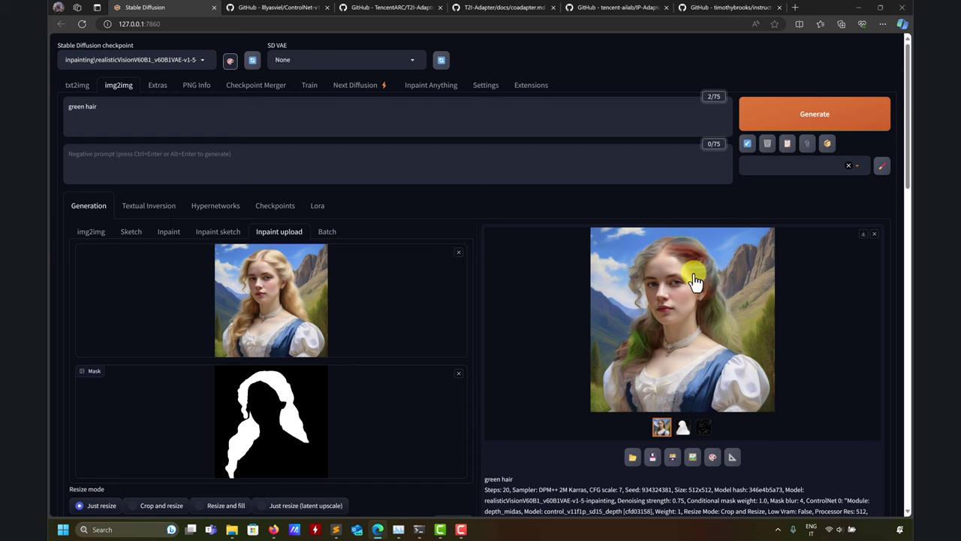
scroll(636, 281, down, 3)
scroll(650, 275, up, 3)
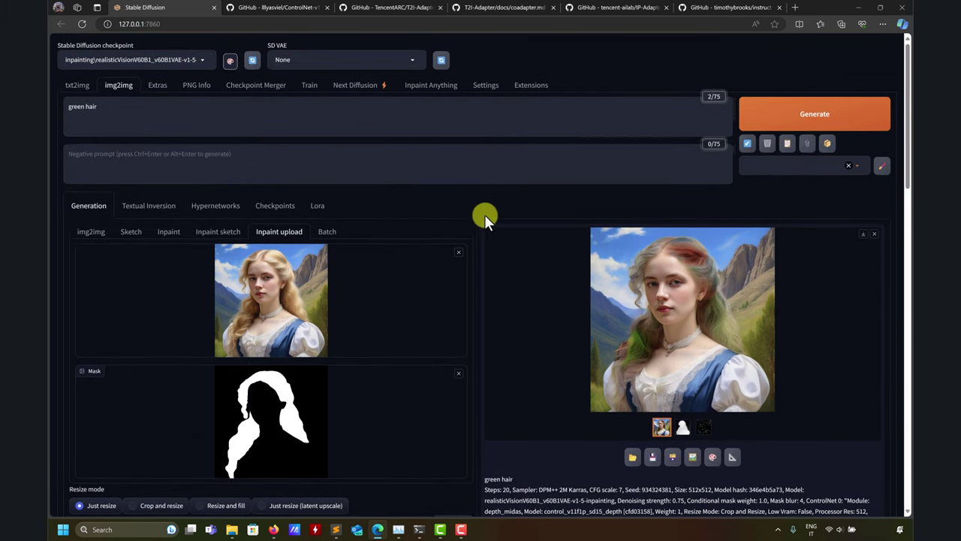
scroll(504, 382, down, 1)
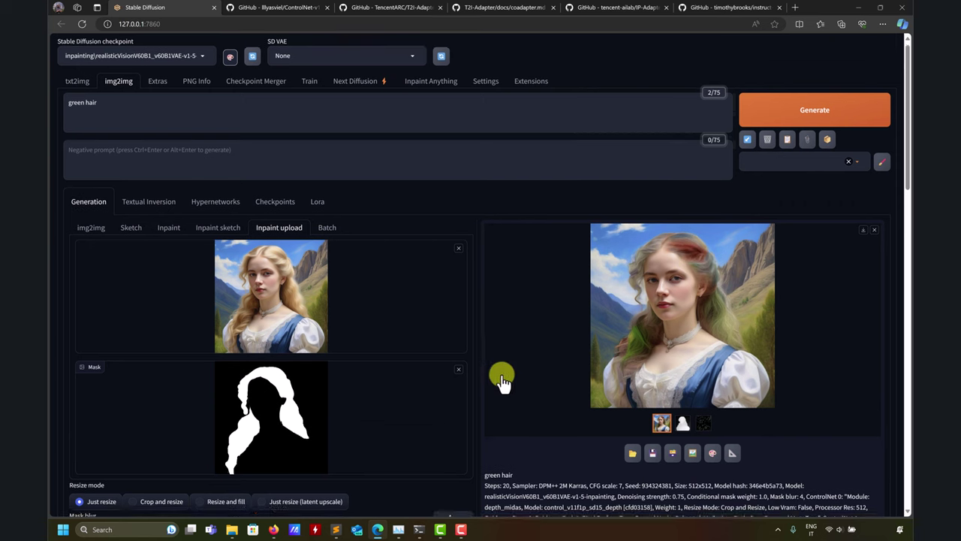
scroll(503, 381, down, 9)
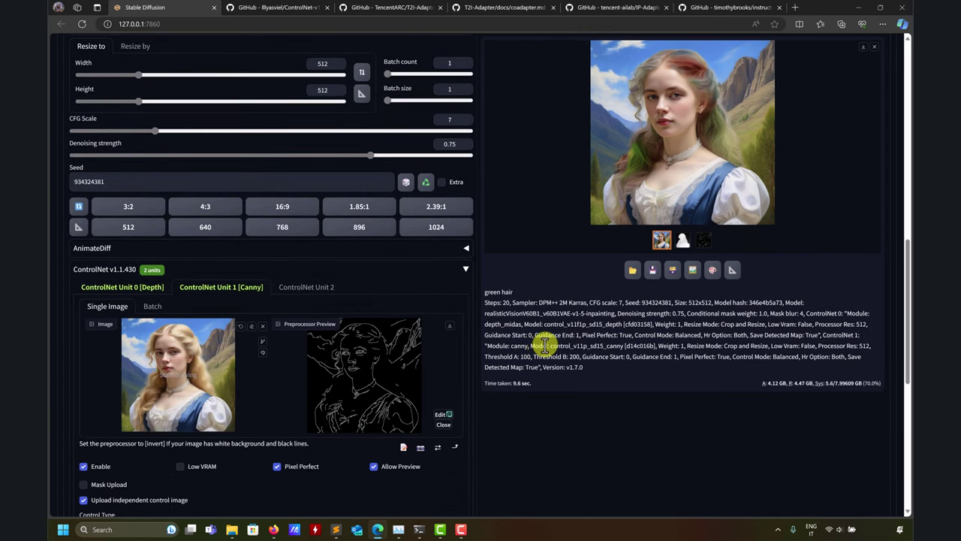
scroll(544, 345, down, 4)
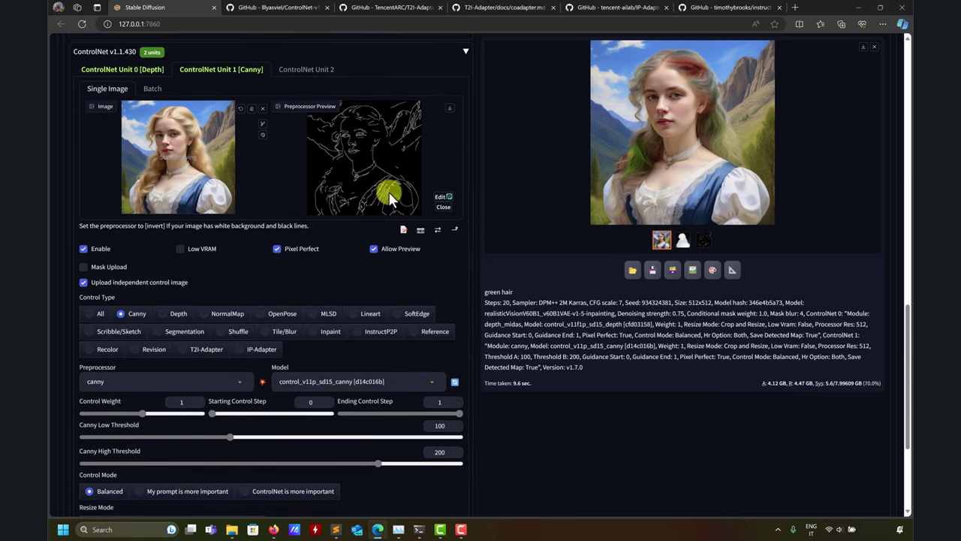
Step: Set Unit 1's Canny low threshold to 31 and high threshold to 121, and refresh the edge-map preview
scroll(493, 376, down, 1)
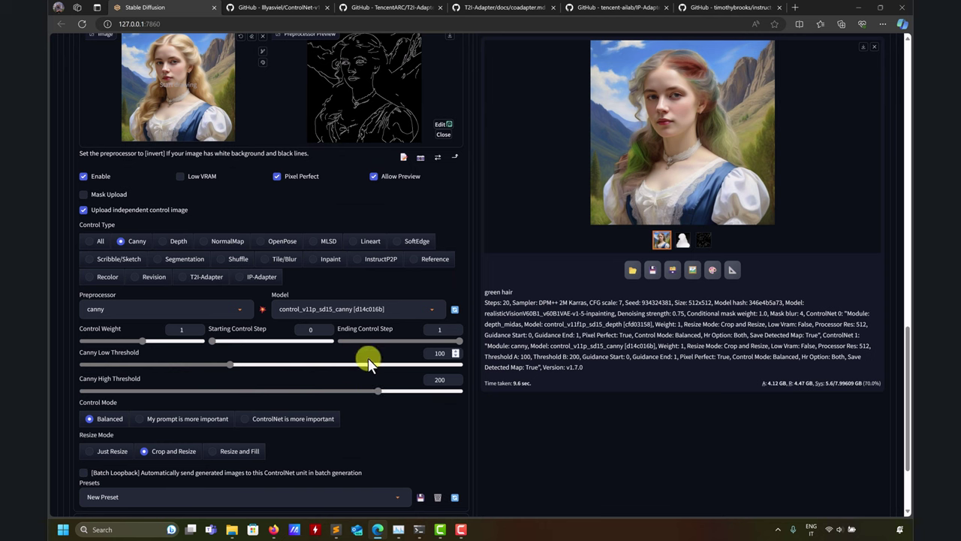
scroll(353, 361, up, 1)
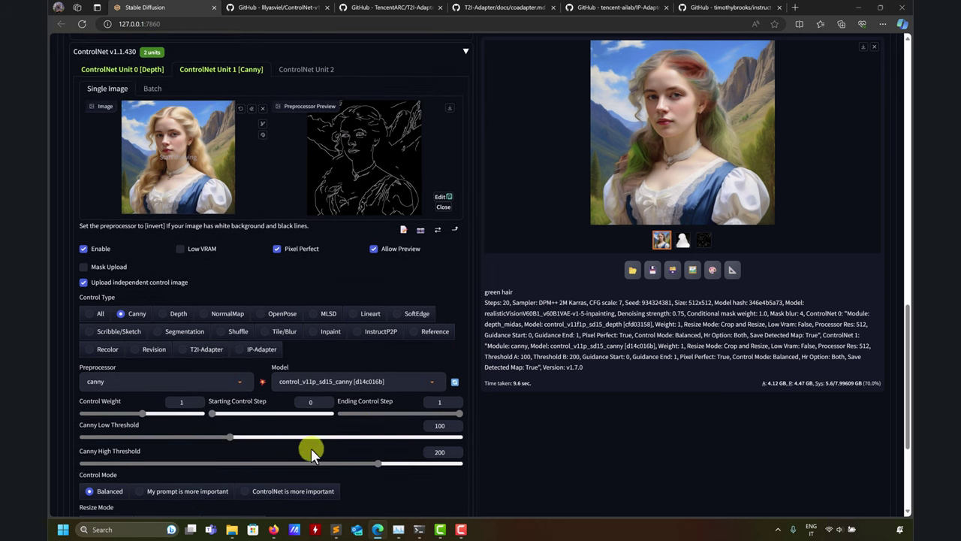
drag(377, 463, 303, 463)
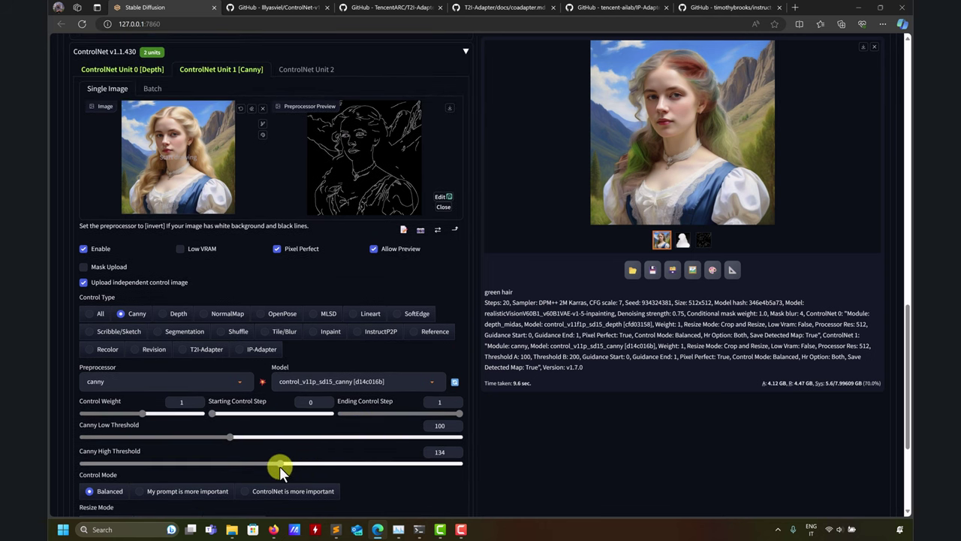
click(263, 383)
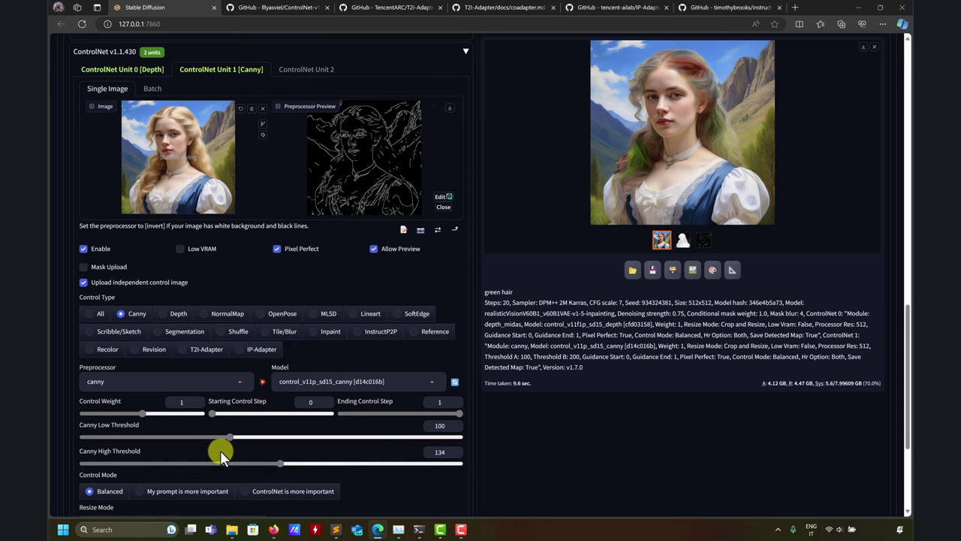
drag(276, 462, 261, 464)
click(262, 382)
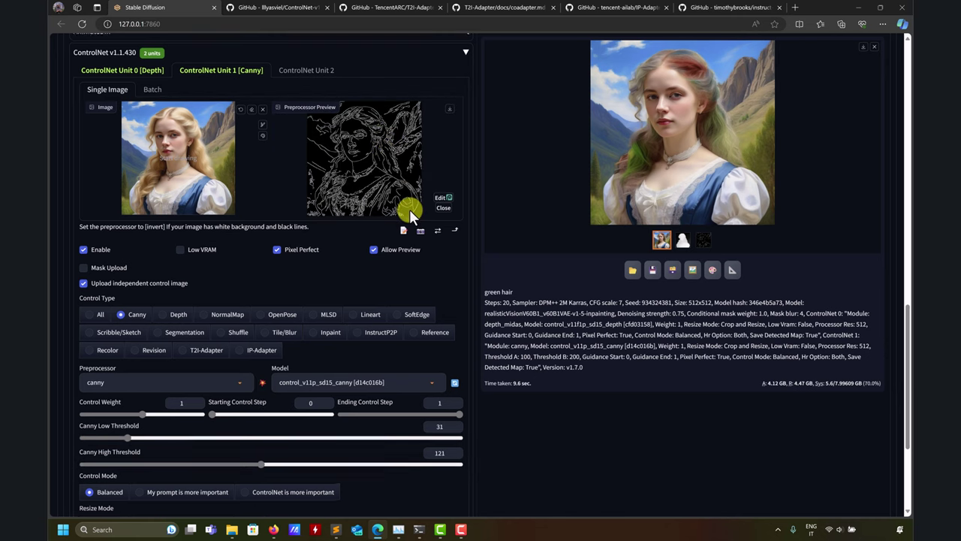
Step: Generate the portrait again with the lowered Canny thresholds and the same seed
scroll(408, 210, up, 2)
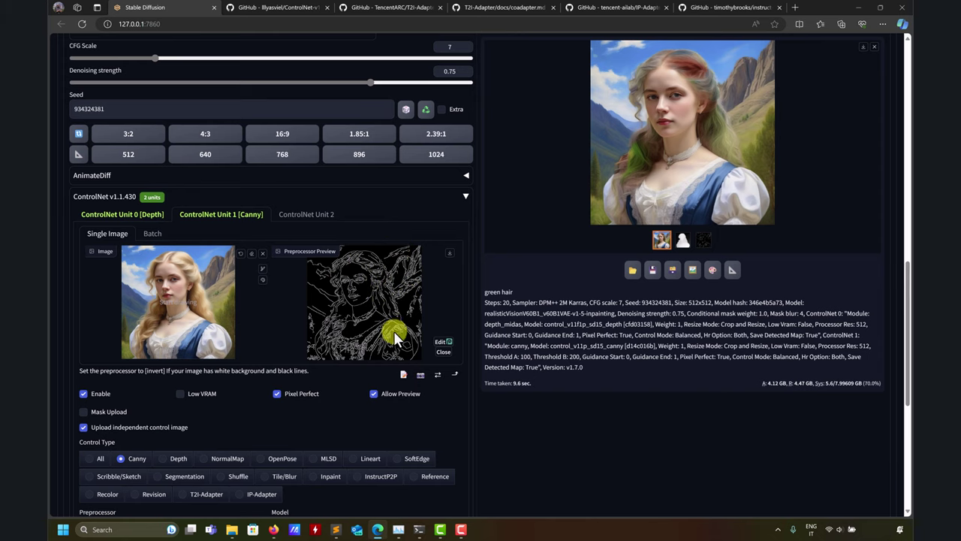
scroll(574, 218, up, 10)
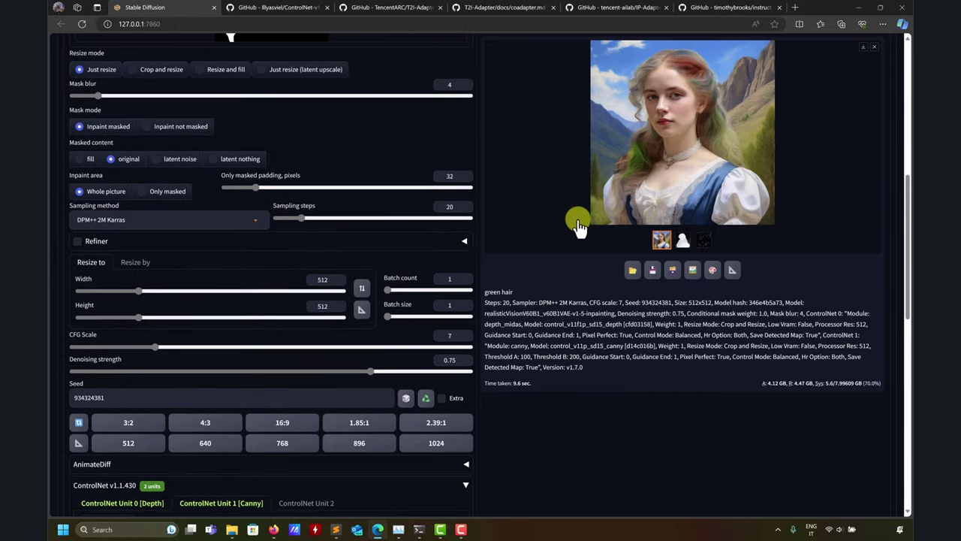
scroll(578, 225, up, 1)
click(796, 116)
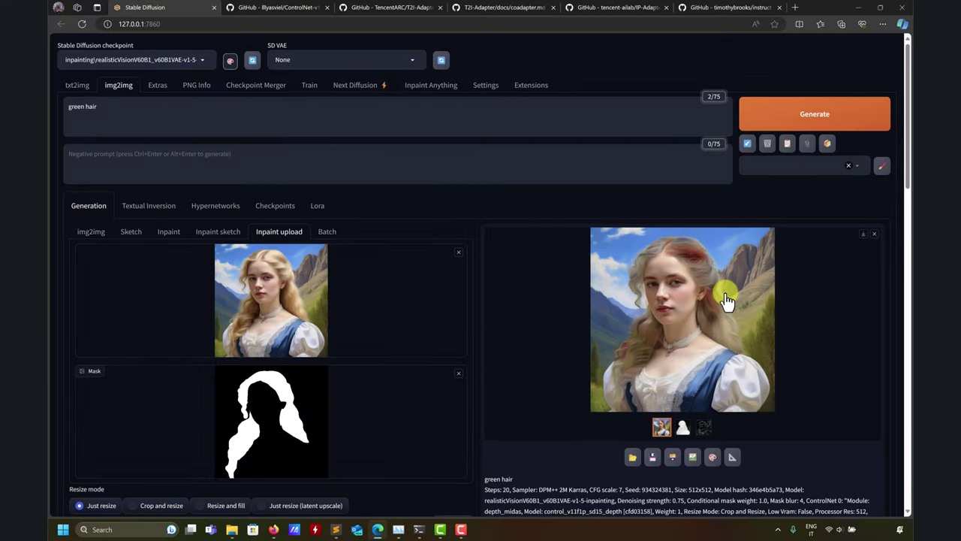
Step: Examine the new result's hair against the original portrait, and review the generation settings and both ControlNet units
click(688, 324)
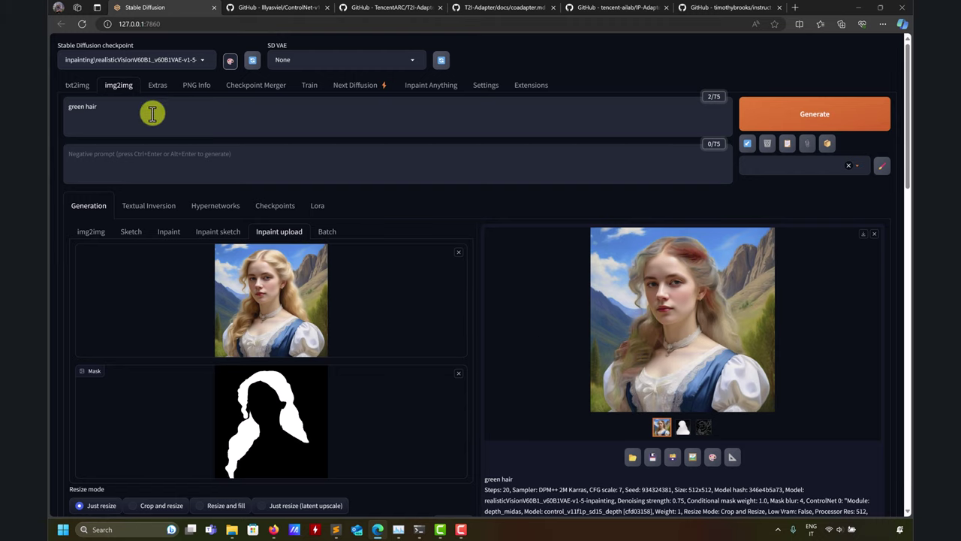
scroll(585, 289, down, 2)
scroll(584, 241, down, 3)
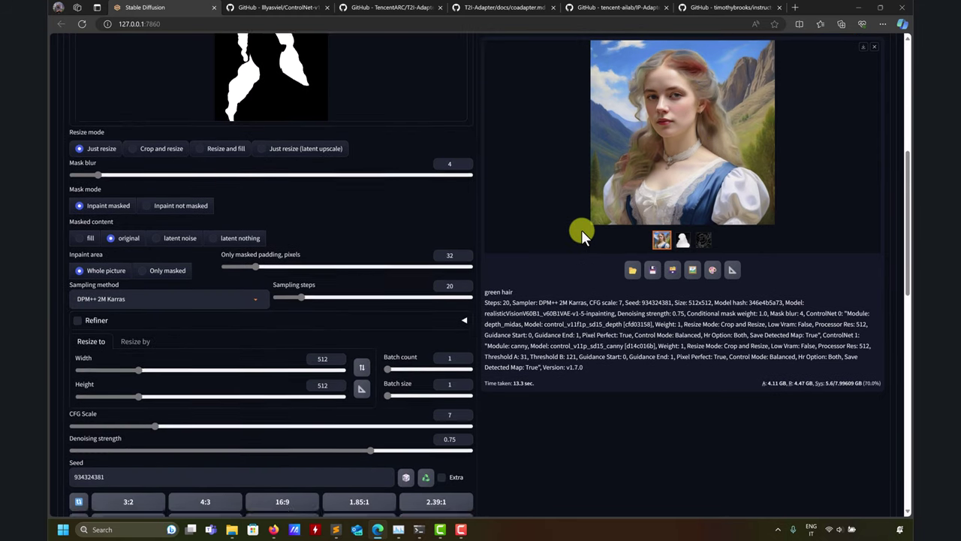
scroll(577, 188, up, 4)
scroll(556, 240, down, 4)
scroll(541, 293, down, 5)
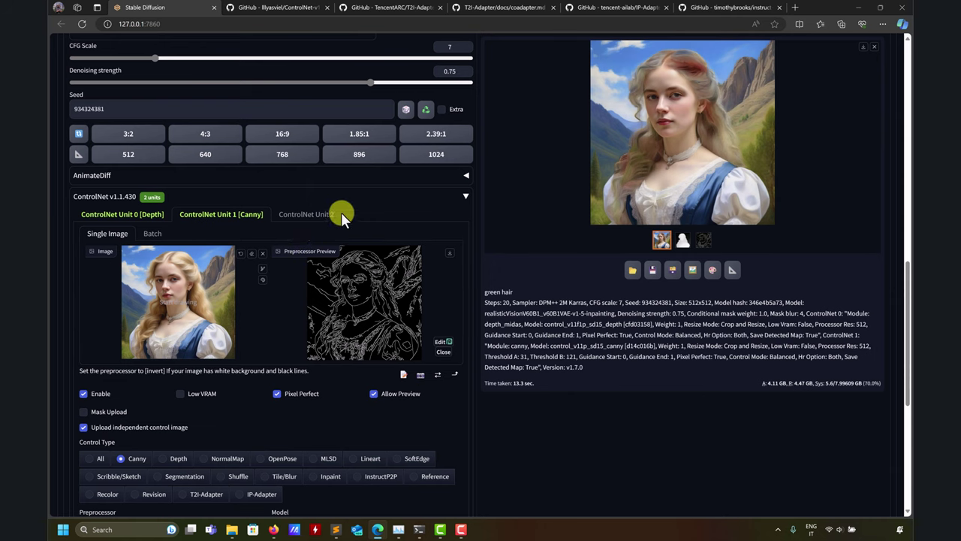
scroll(532, 245, up, 4)
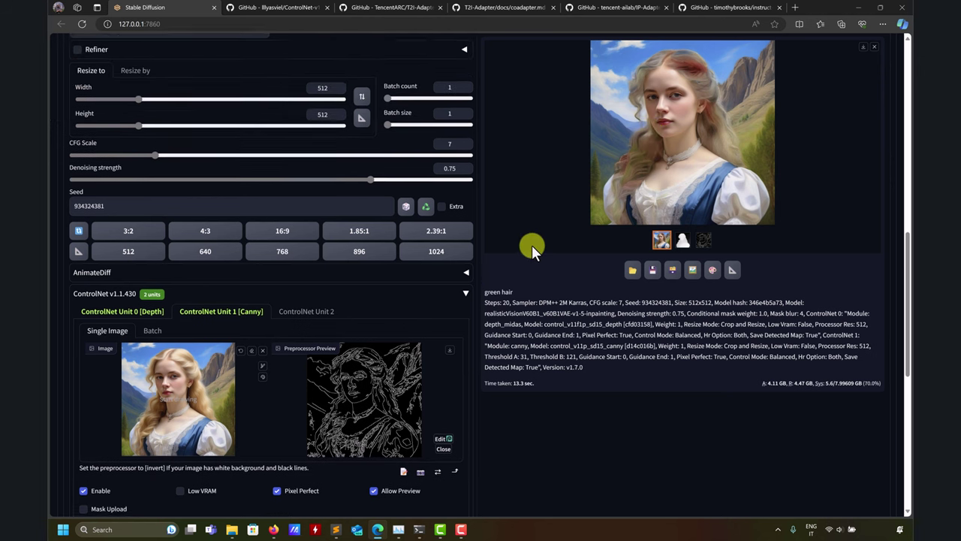
scroll(412, 423, down, 4)
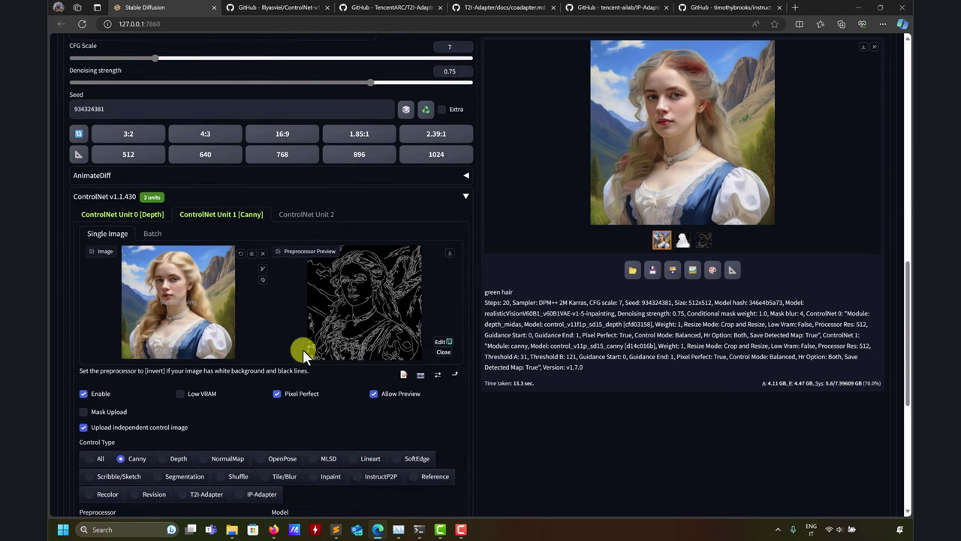
click(120, 216)
click(207, 217)
Step: Generate the green-haired portrait with a new random seed, keeping the Depth and Canny units enabled
scroll(563, 357, up, 2)
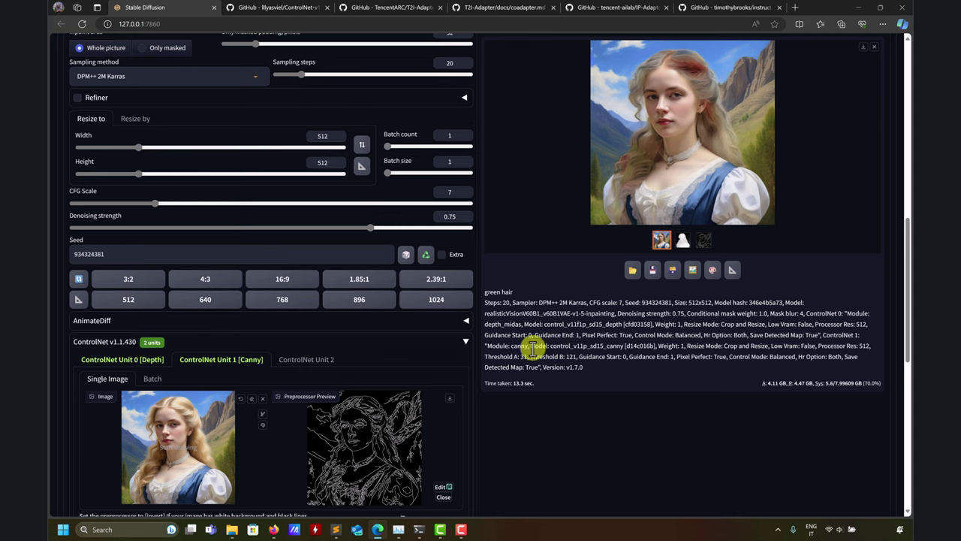
scroll(556, 344, up, 5)
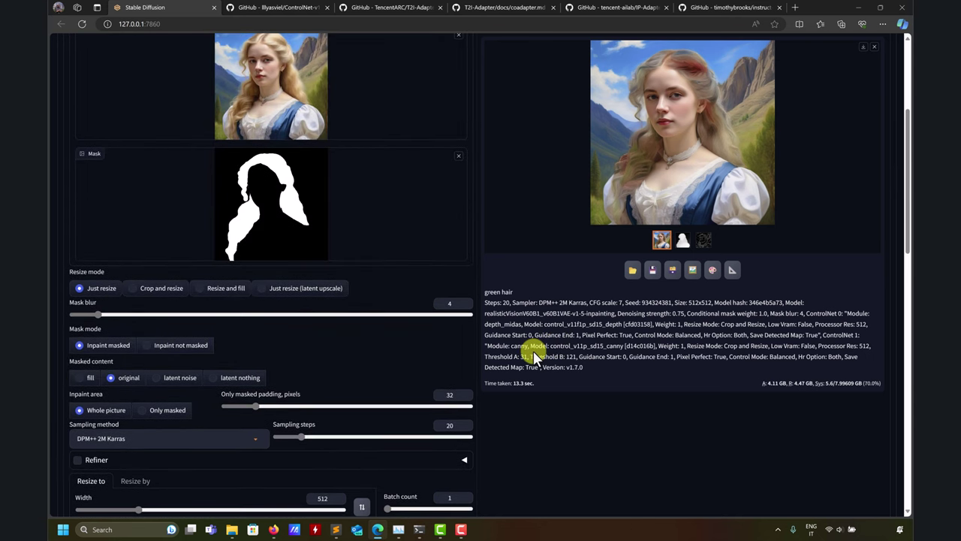
scroll(533, 350, up, 2)
scroll(535, 347, down, 6)
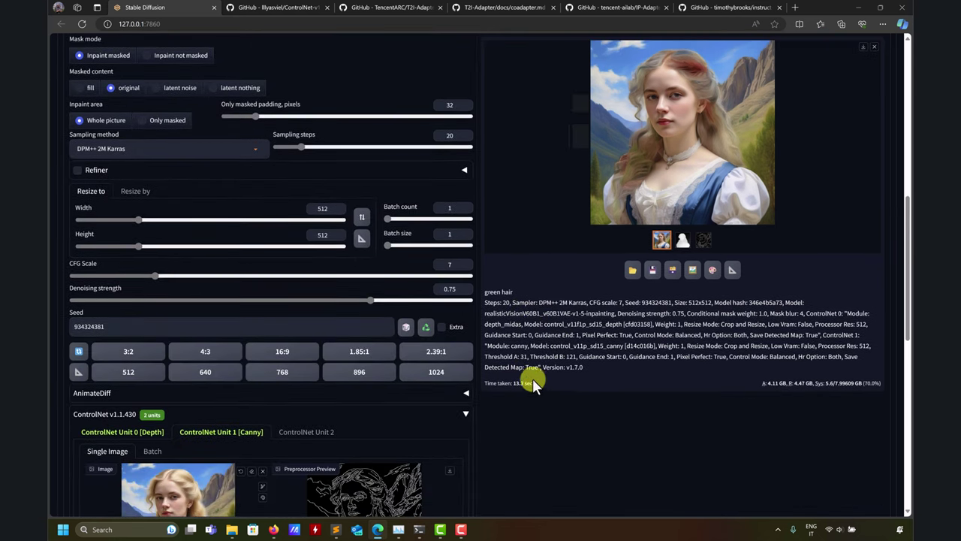
scroll(603, 393, up, 8)
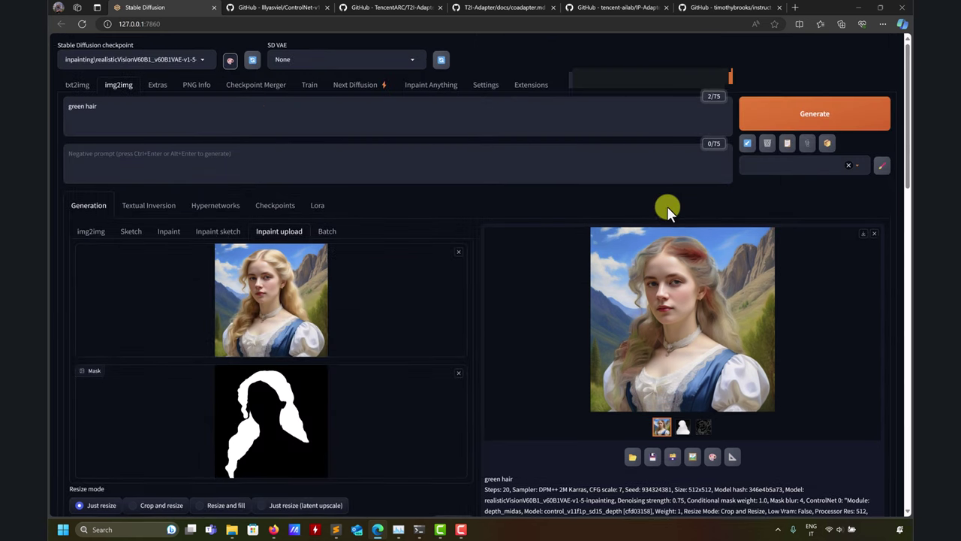
click(803, 123)
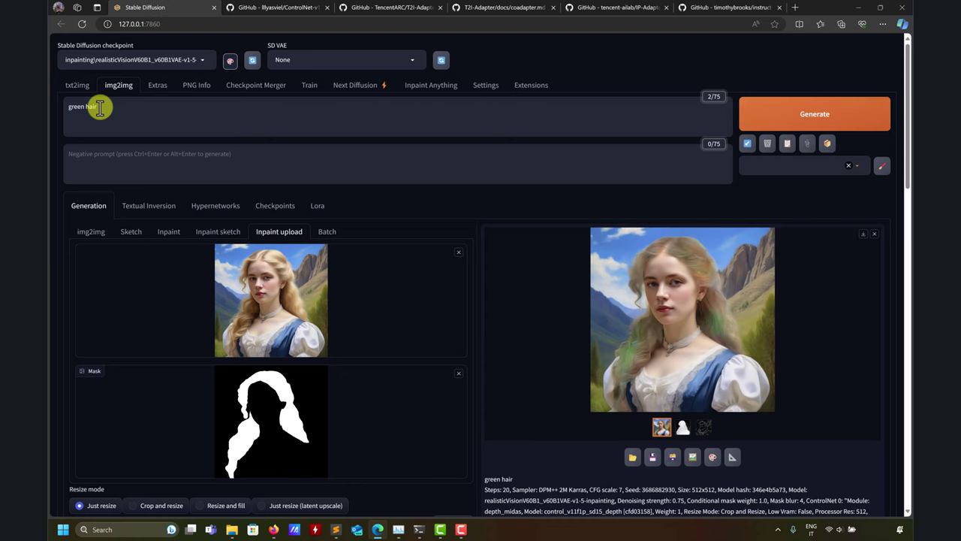
Step: Replace the prompt with the instruction "make it green" and generate the inpainted portrait again
drag(118, 110, 52, 113)
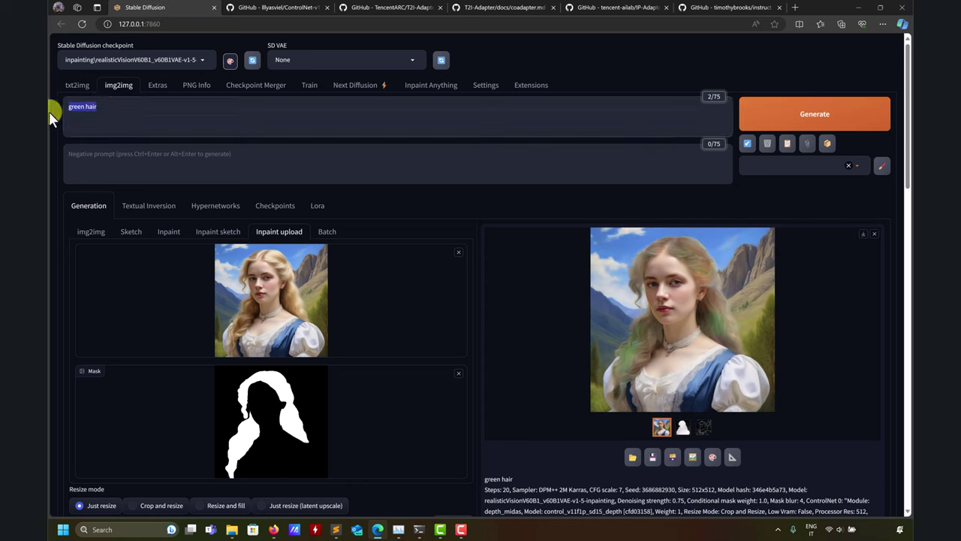
text(make it green)
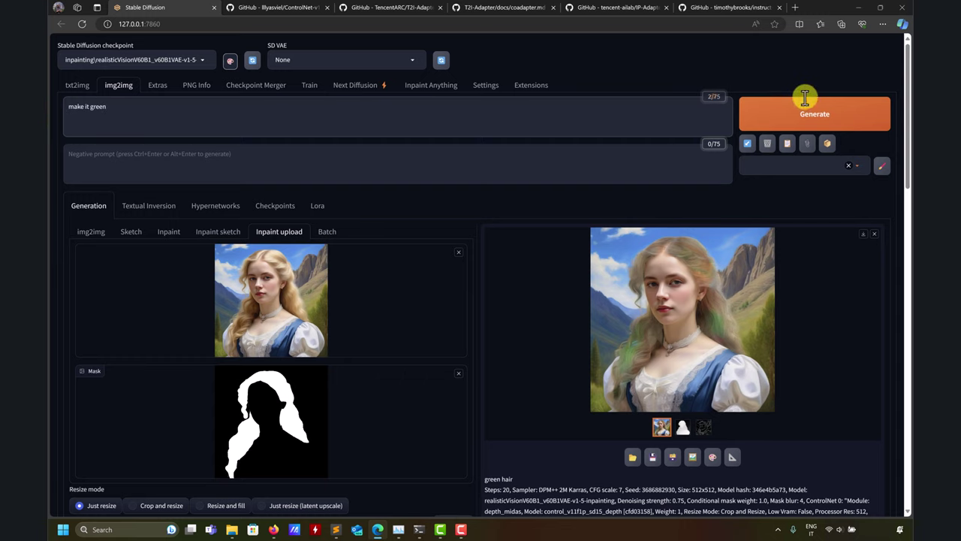
click(805, 101)
Step: Look up the ControlNet 1.1 Instruct Pix2Pix section in the ControlNet README and read its prompt guidance and "make it on fire" example
click(278, 7)
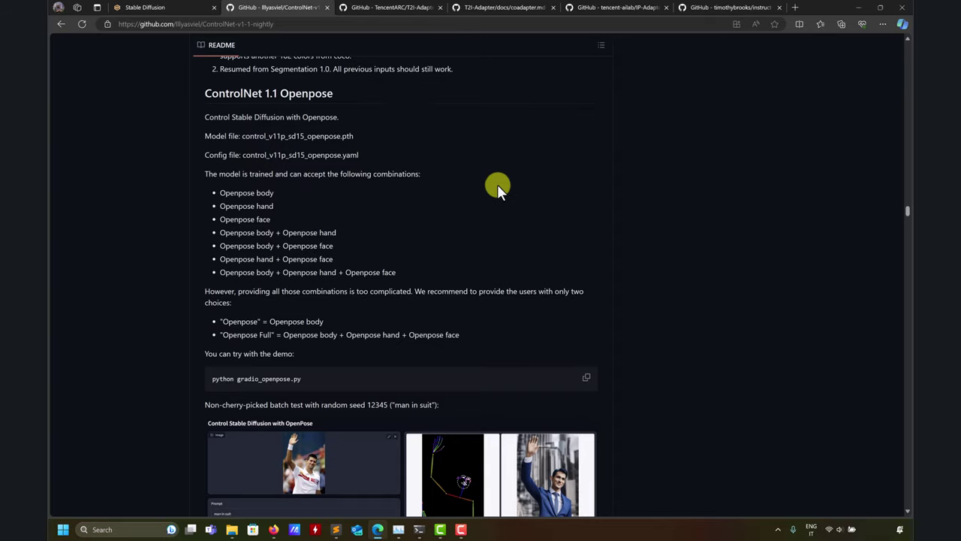
scroll(497, 184, down, 20)
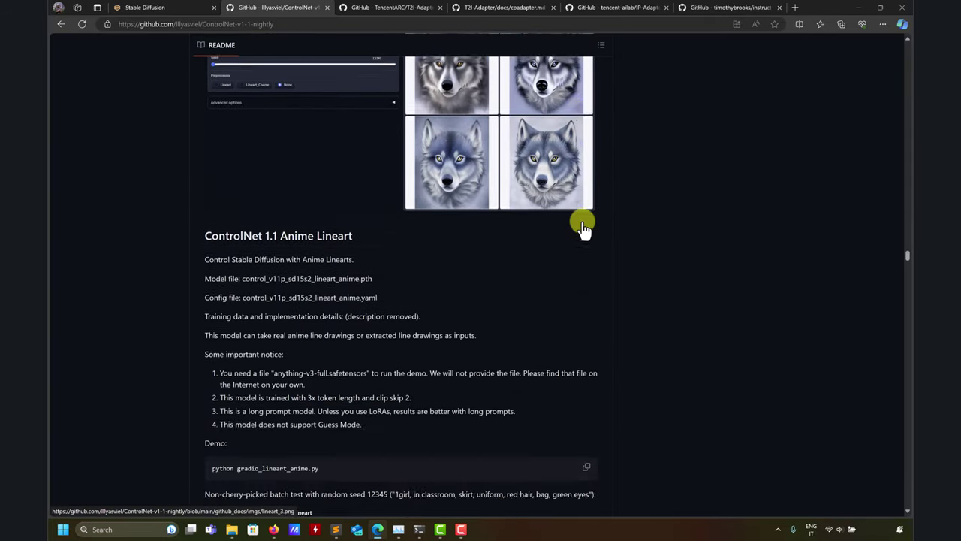
scroll(583, 225, down, 20)
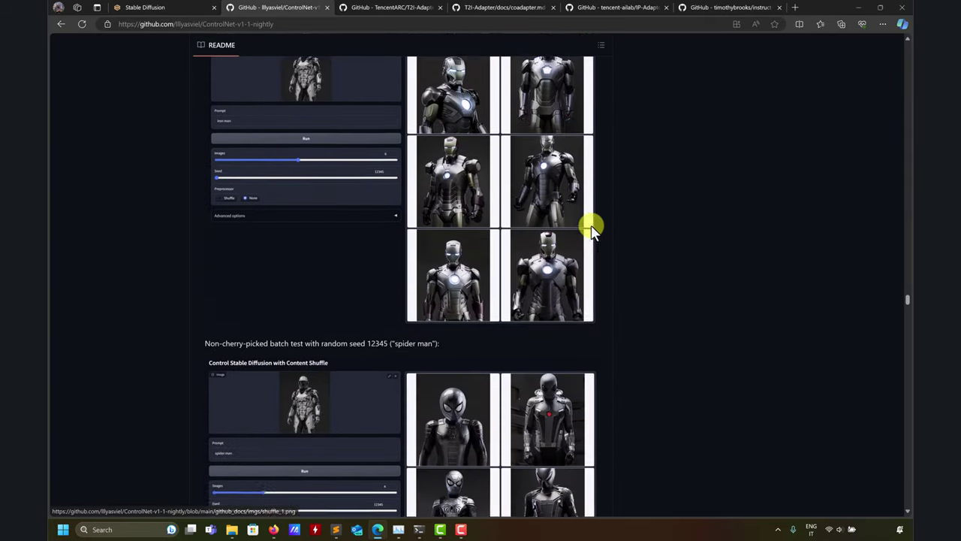
scroll(592, 227, down, 20)
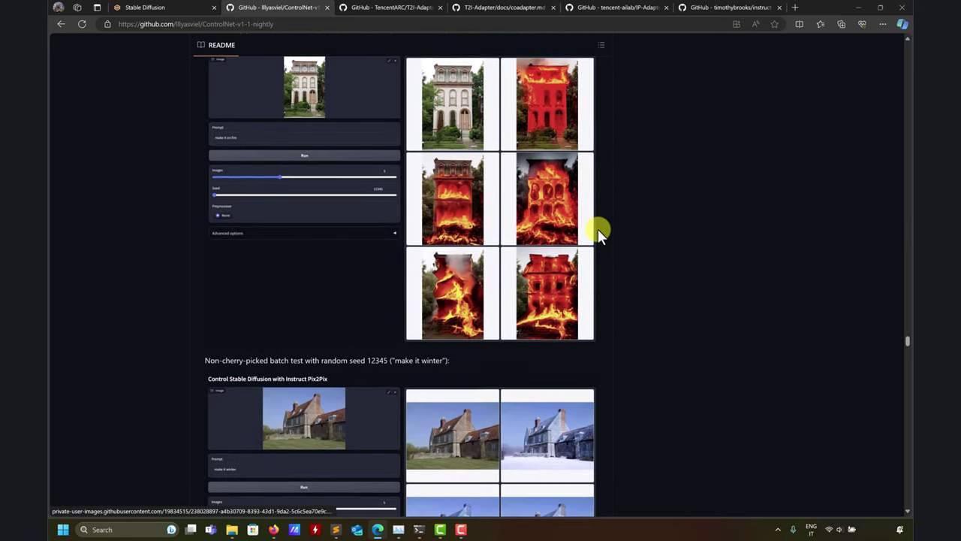
scroll(598, 229, up, 8)
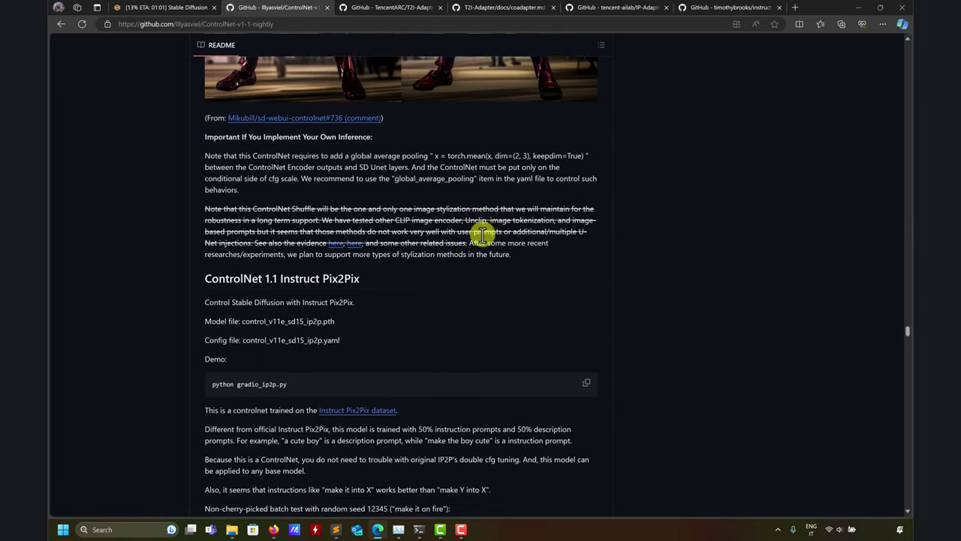
scroll(481, 234, up, 1)
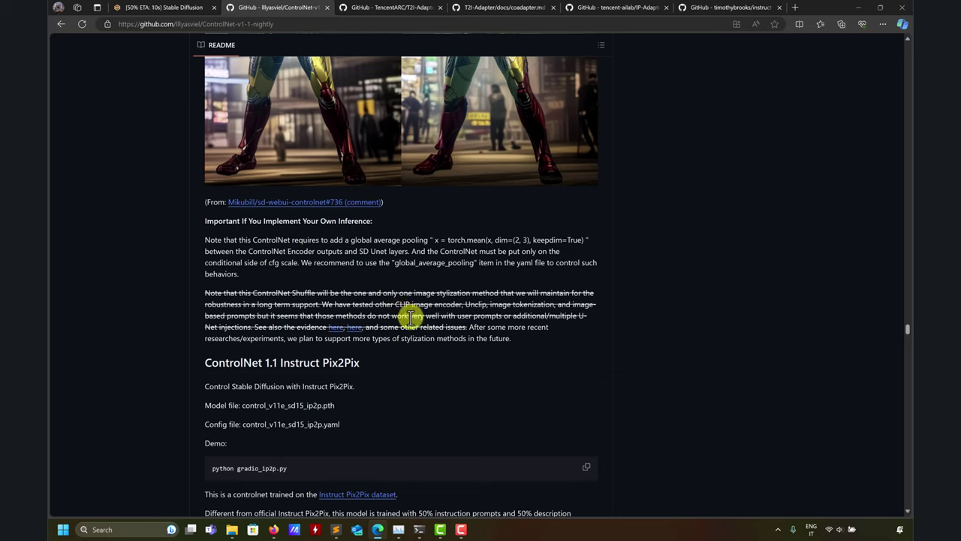
scroll(412, 316, down, 4)
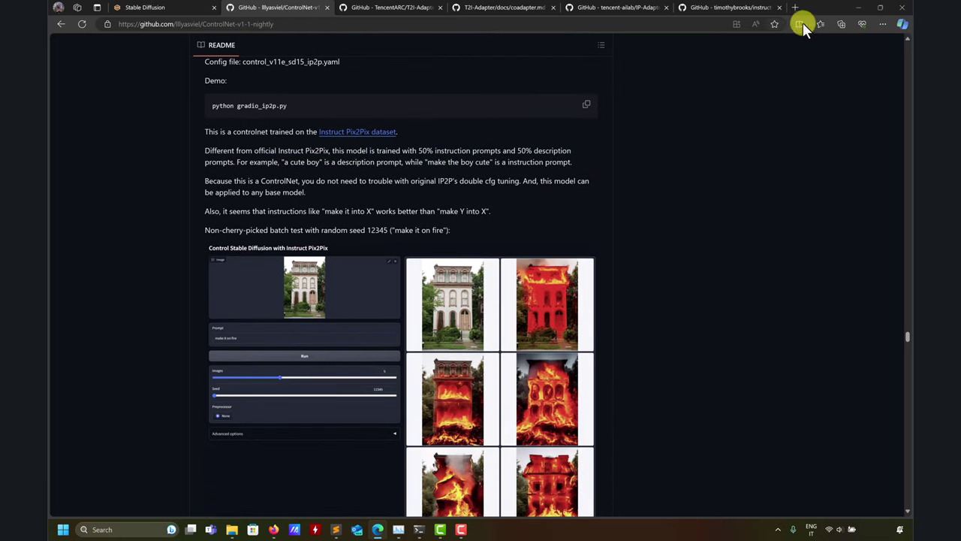
Step: Back in Stable Diffusion, generate the portrait with the prompt "pink hair", and again with "blue hair"
click(137, 6)
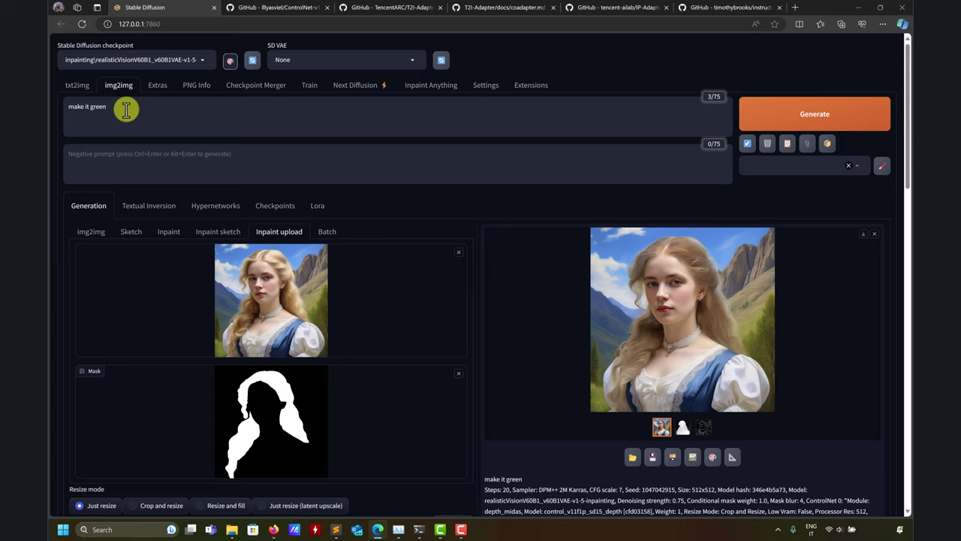
drag(123, 106, 61, 107)
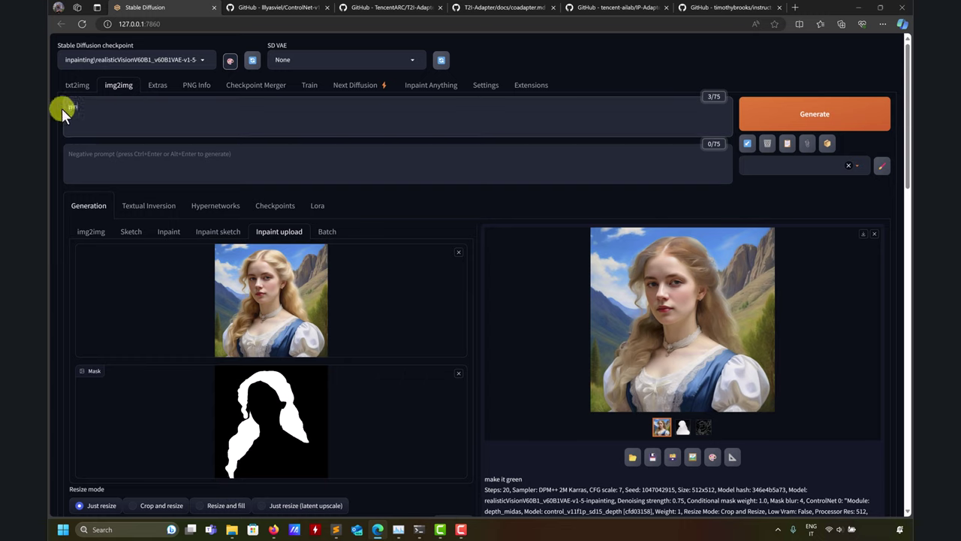
click(864, 124)
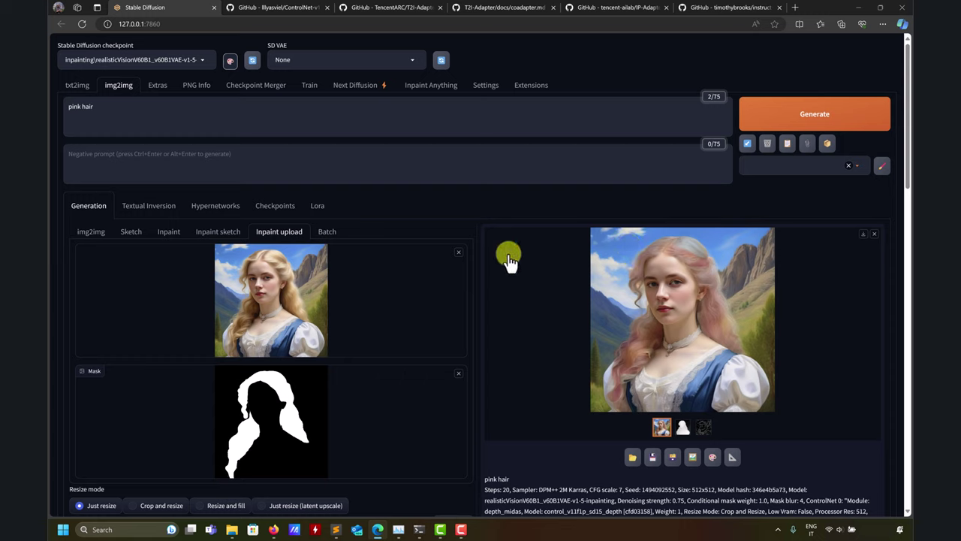
click(75, 107)
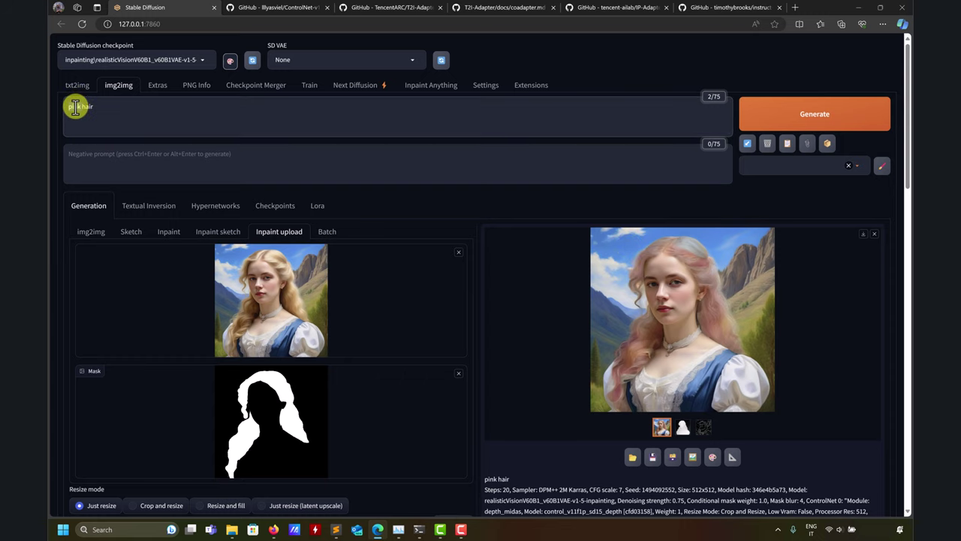
click(815, 116)
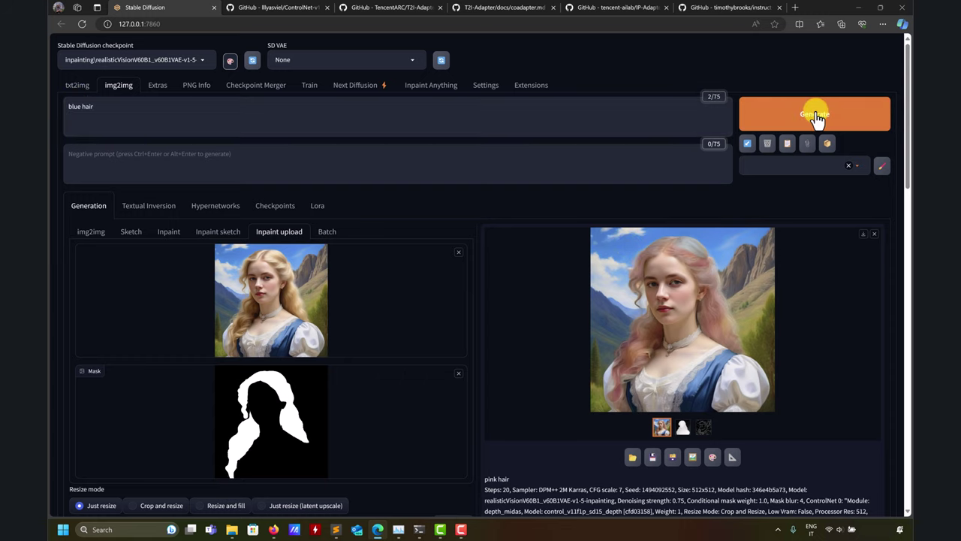
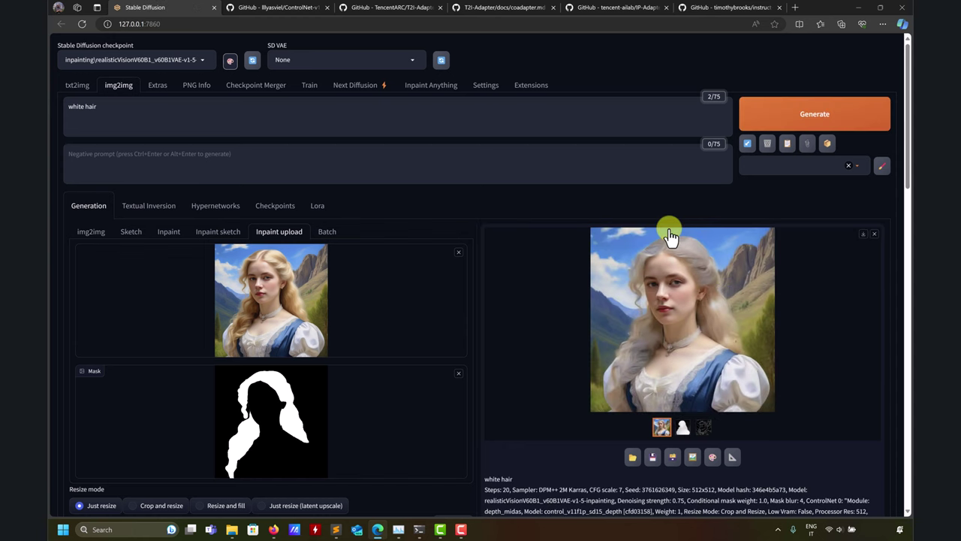
Step: Open output-gen1.png from the for_controlnet_inpaint_anything folder and browse the saved hair-colour results through output-gen8.png
mouse_move(234, 535)
click(248, 489)
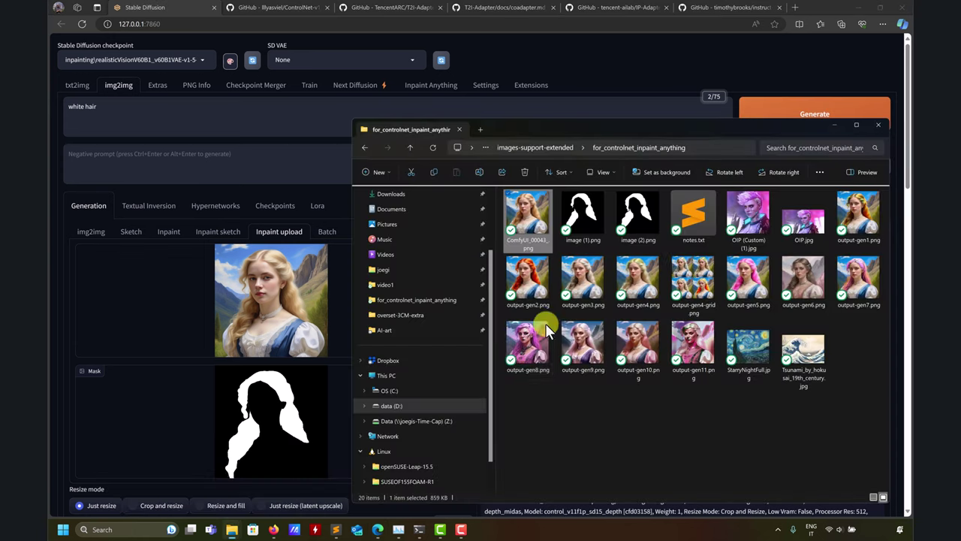
double_click(864, 216)
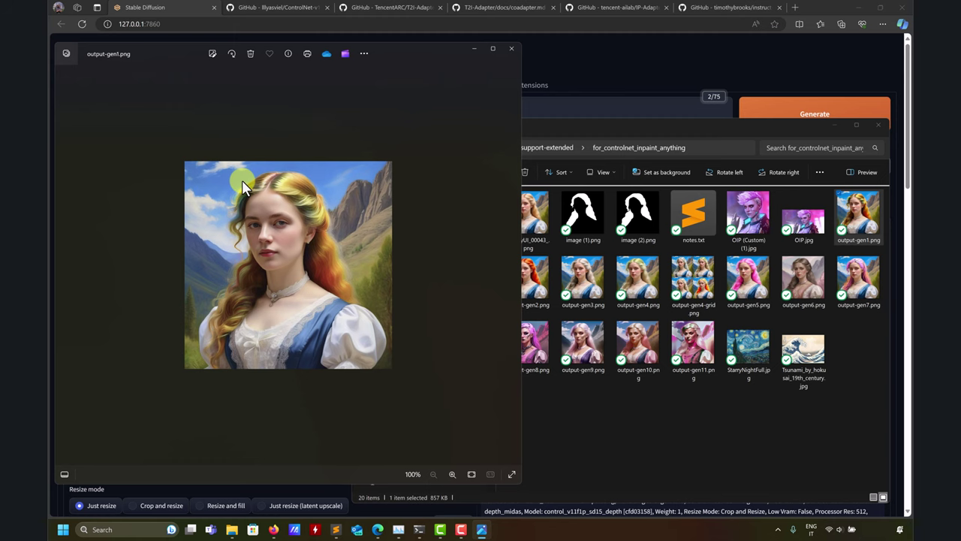
scroll(243, 186, up, 4)
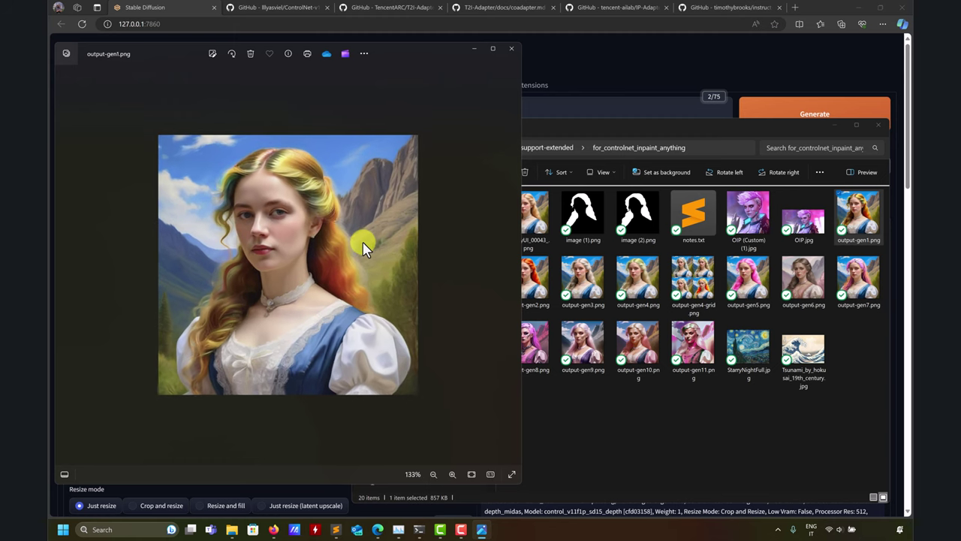
click(515, 266)
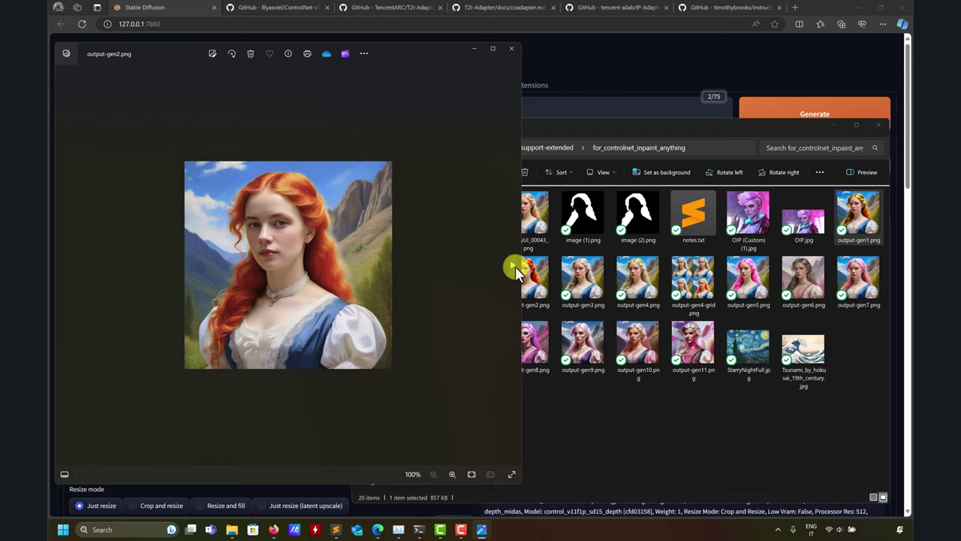
click(515, 266)
click(515, 266)
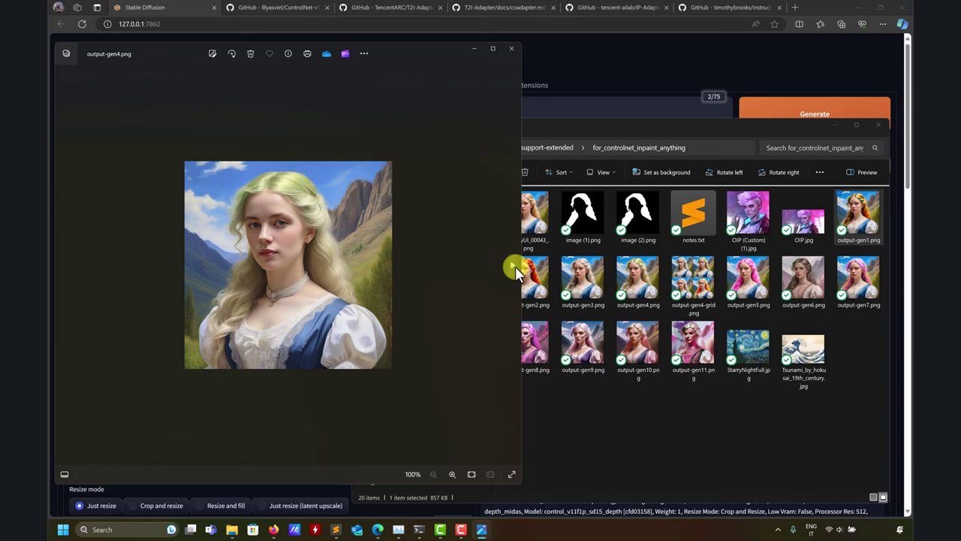
click(515, 266)
click(515, 266)
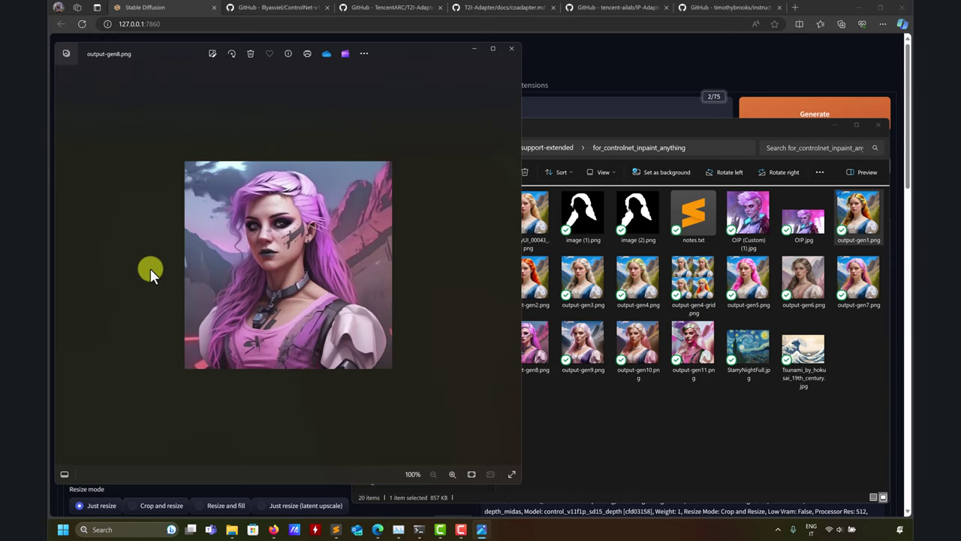
Step: Go back to output-gen4.png and compare it with the four variations in output-gen4-grid.png
click(66, 267)
click(65, 267)
click(66, 267)
click(65, 266)
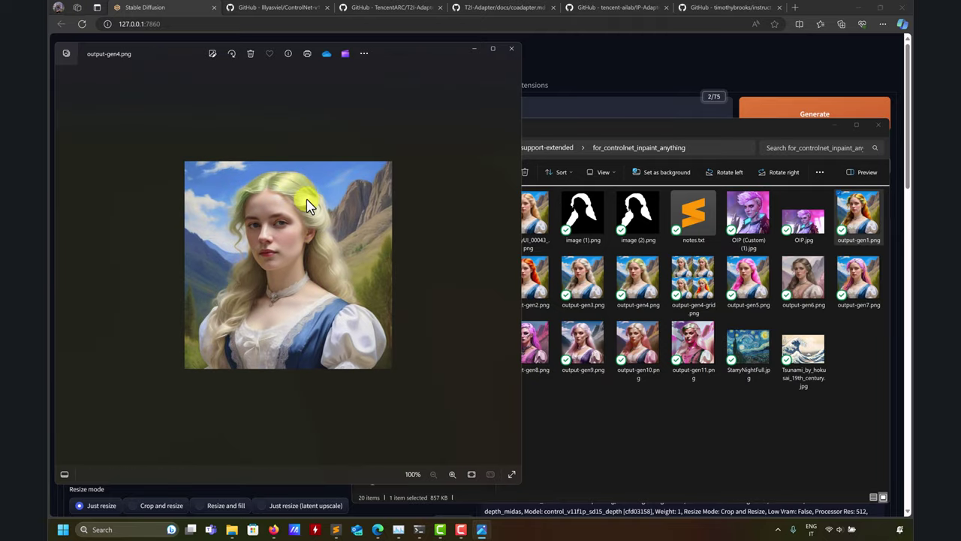
click(514, 265)
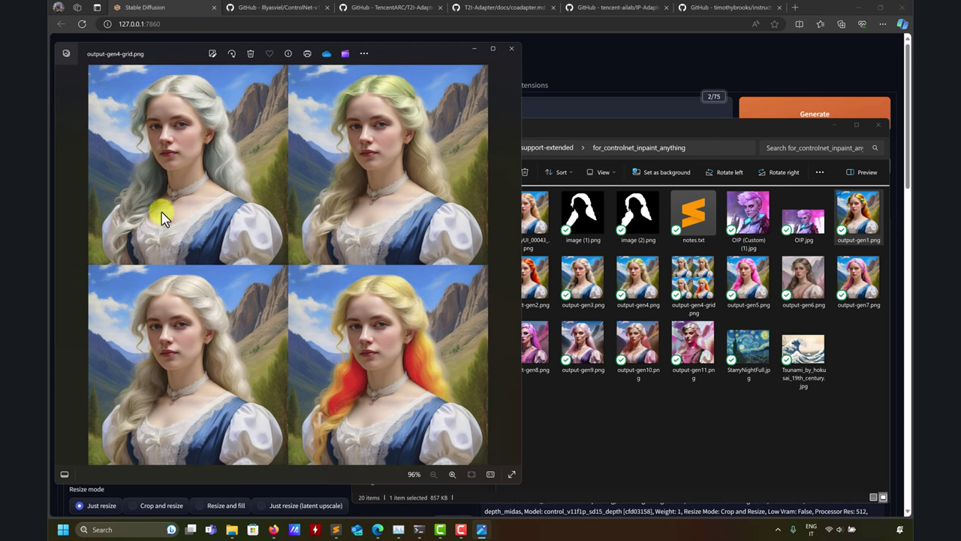
Step: View the remaining images from output-gen5.png through StarryNightFull.jpg, and close the image viewer
click(505, 263)
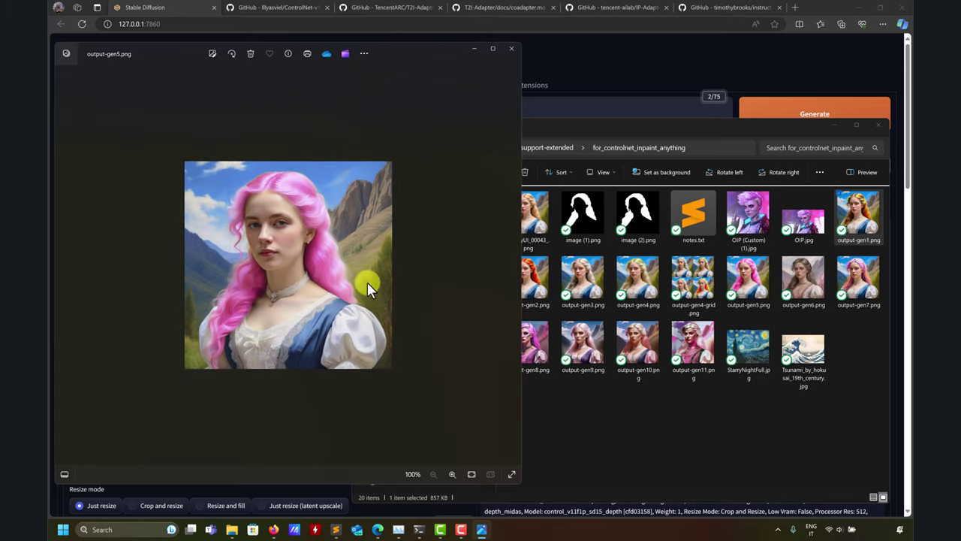
click(512, 277)
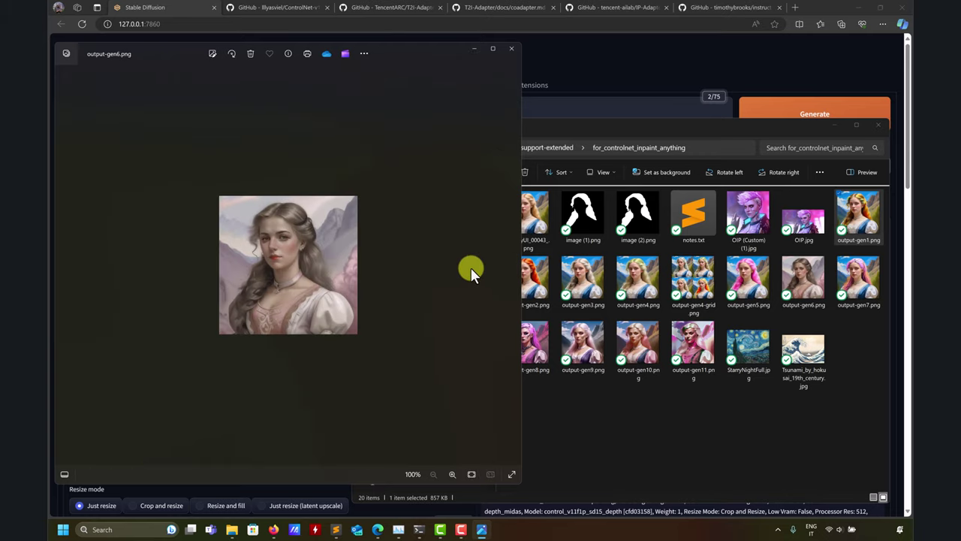
click(510, 263)
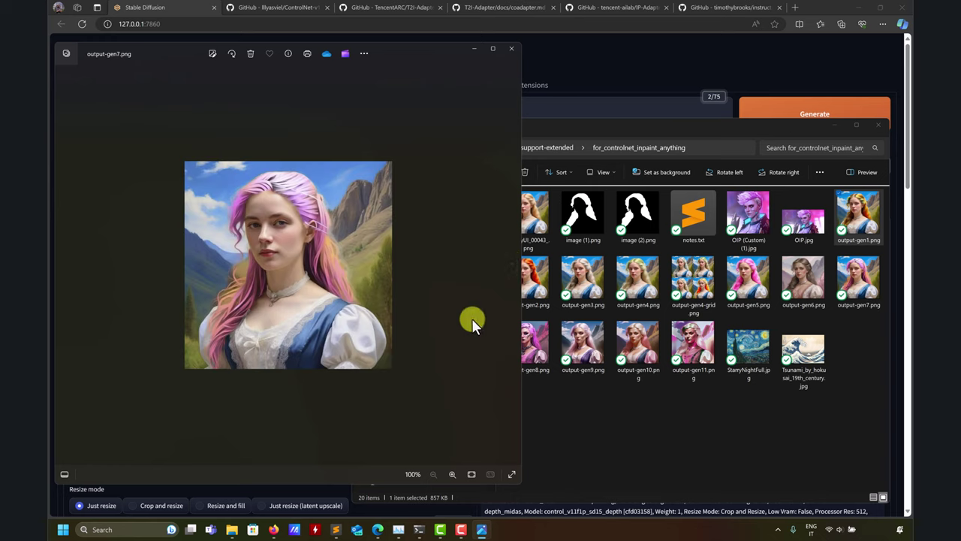
click(507, 264)
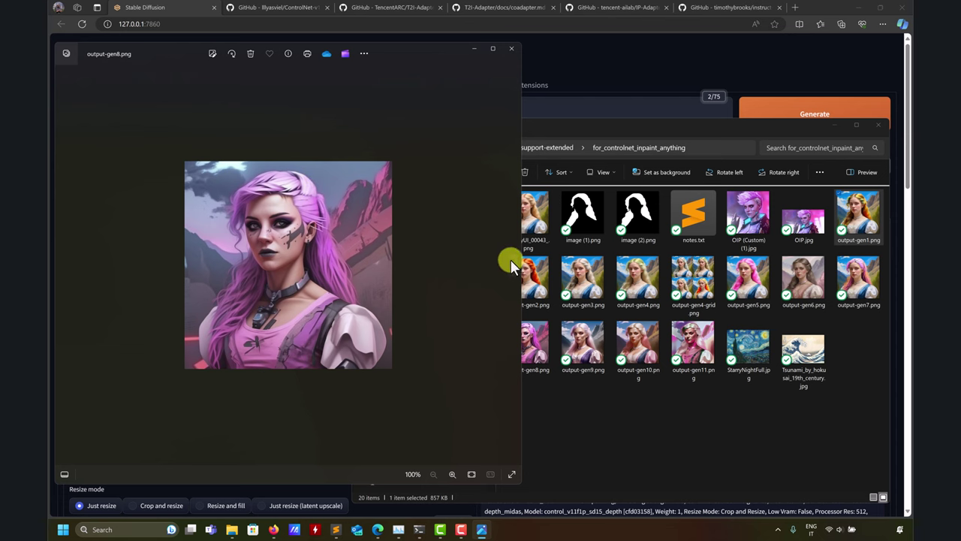
click(512, 267)
click(514, 267)
click(514, 267)
click(514, 267)
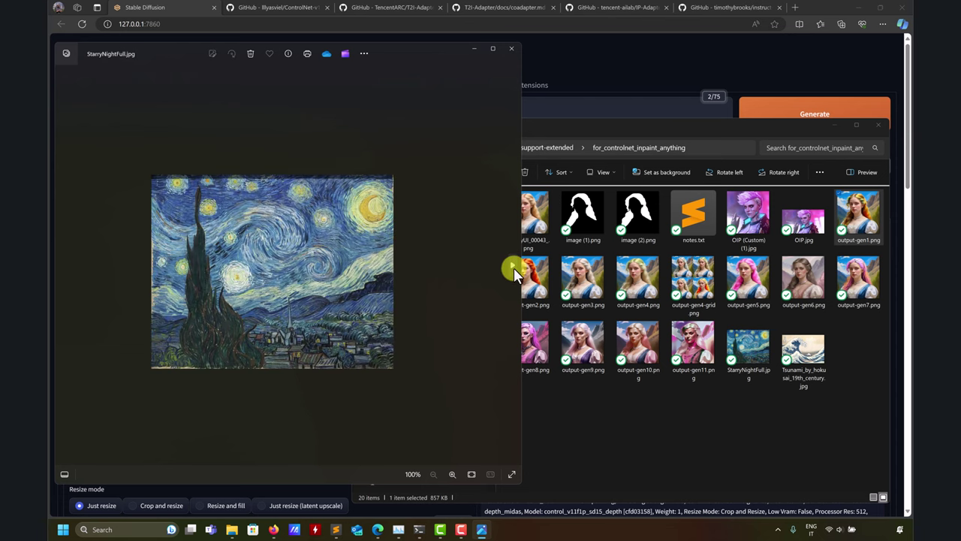
click(509, 42)
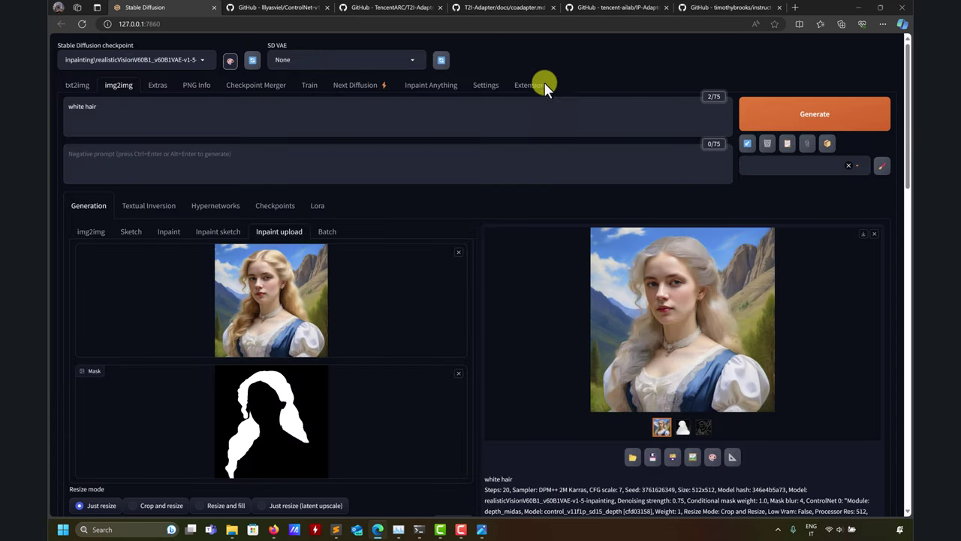
Step: Review the generation settings and the Canny ControlNet unit used for the white-hair portrait
scroll(535, 289, down, 6)
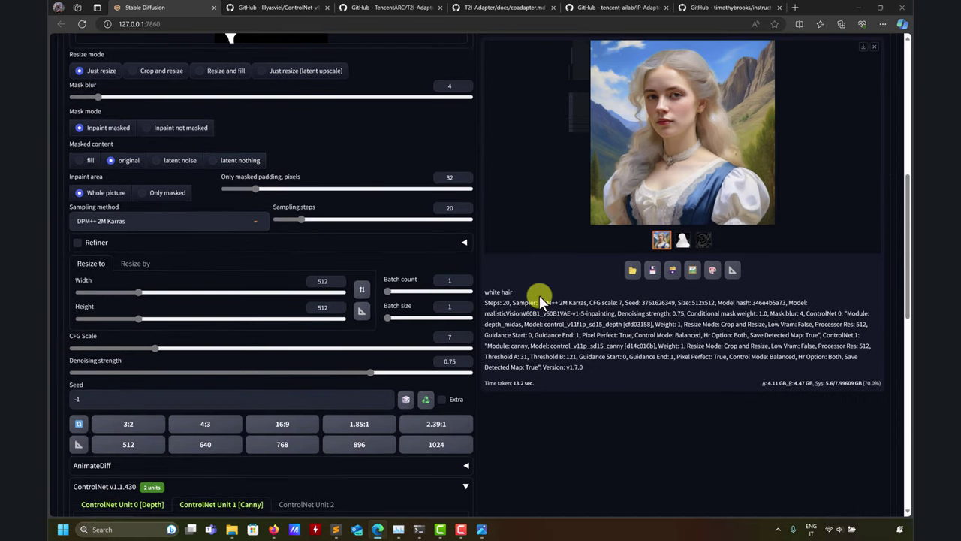
scroll(539, 296, up, 4)
scroll(540, 296, up, 2)
scroll(539, 295, down, 8)
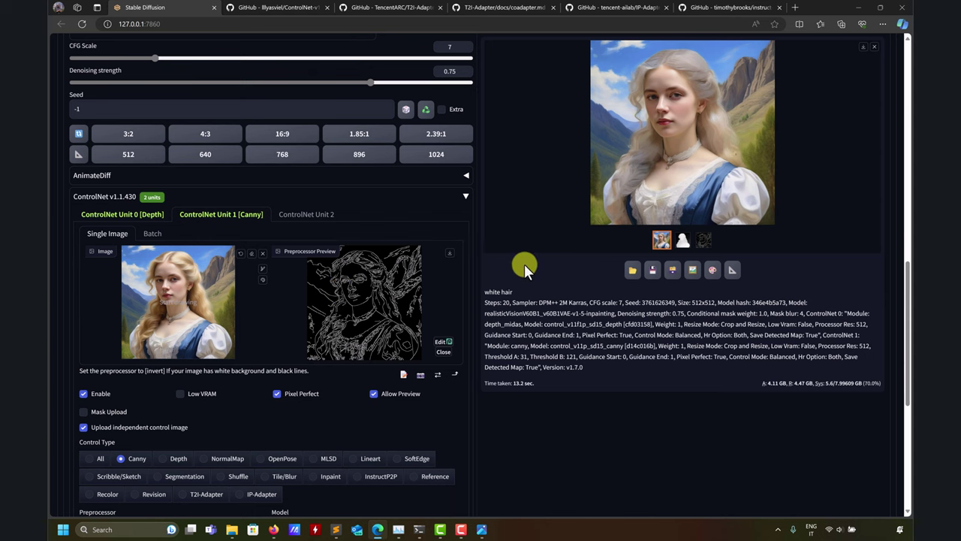
scroll(526, 264, up, 12)
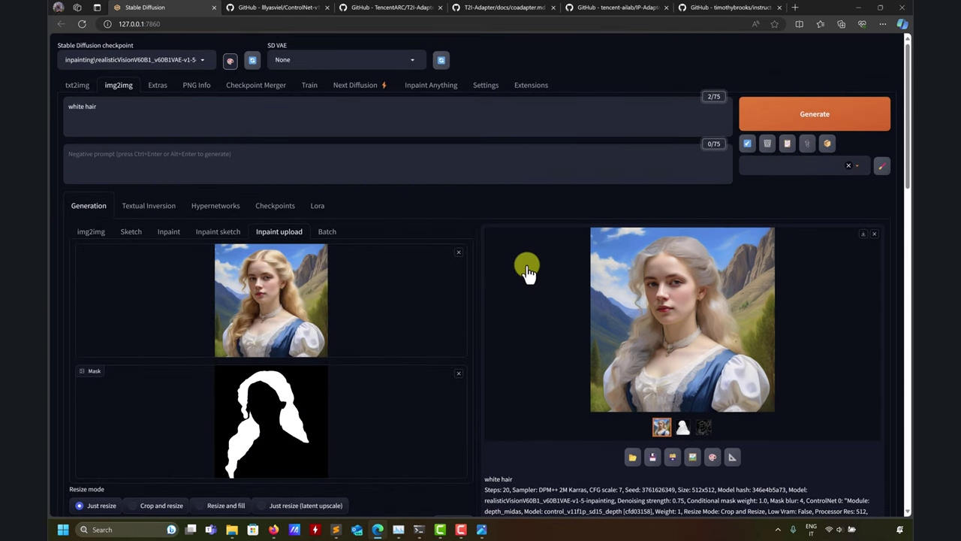
Step: Load ComfyUI_00043_.png from the for_controlnet_inpaint_anything folder as the plain img2img source image
scroll(528, 272, down, 1)
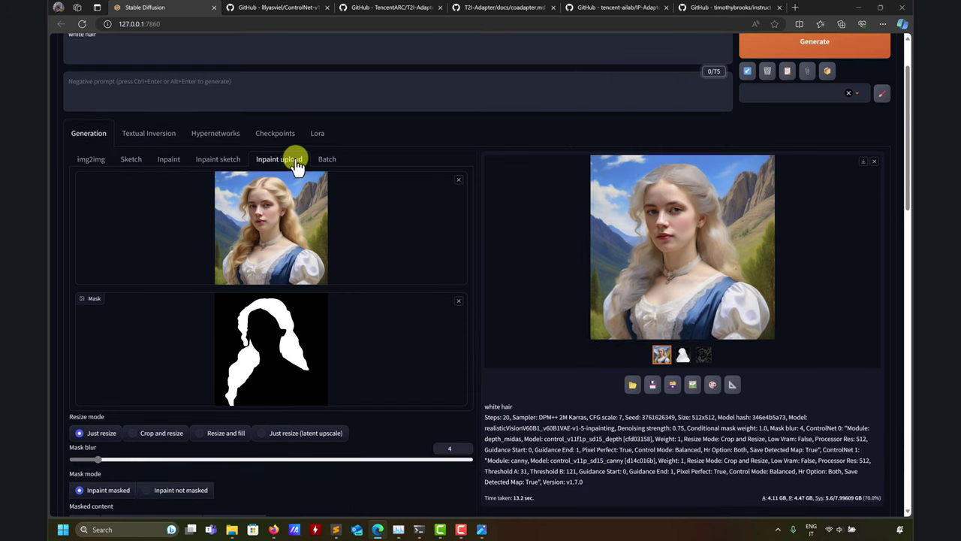
click(90, 159)
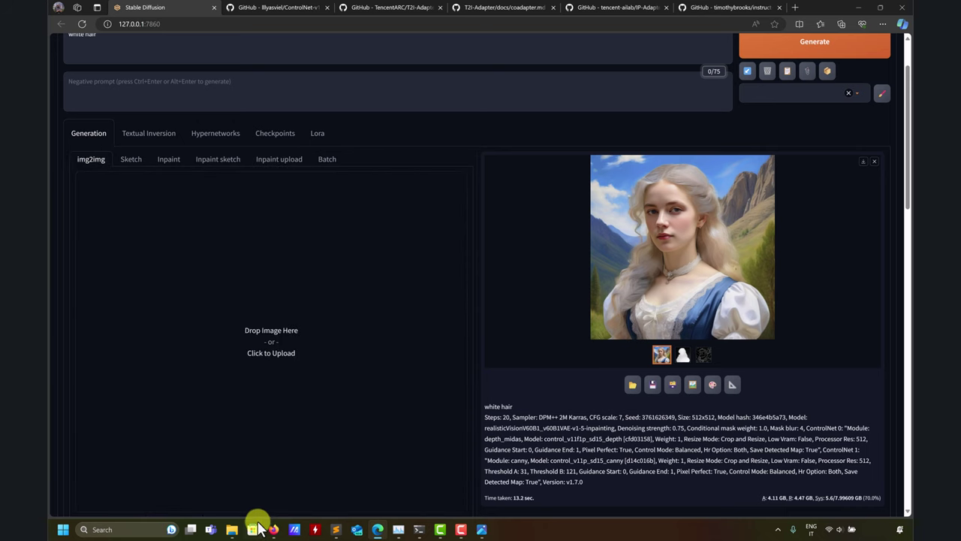
mouse_move(233, 531)
click(225, 493)
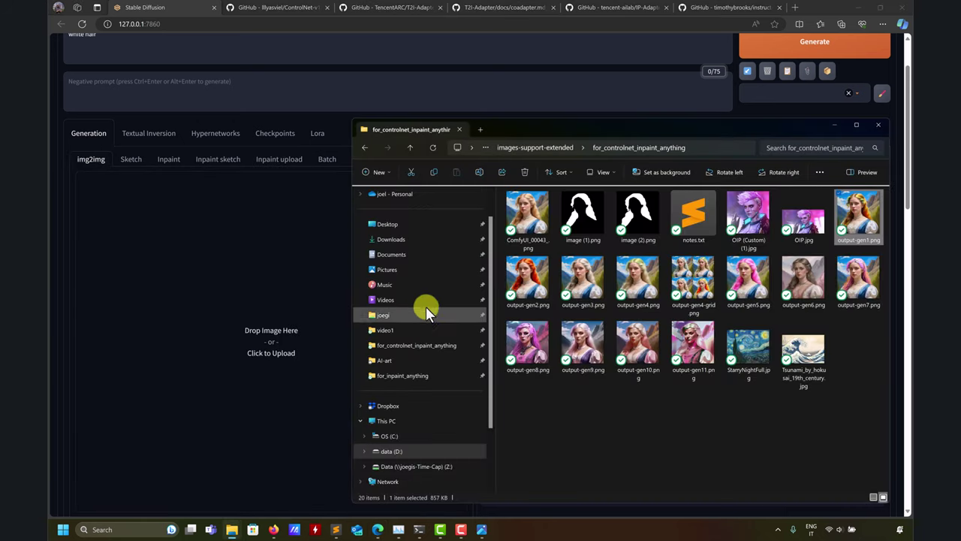
drag(520, 216, 247, 301)
Step: Check the ControlNet units and generate the white-hair portrait with plain img2img
scroll(557, 374, down, 10)
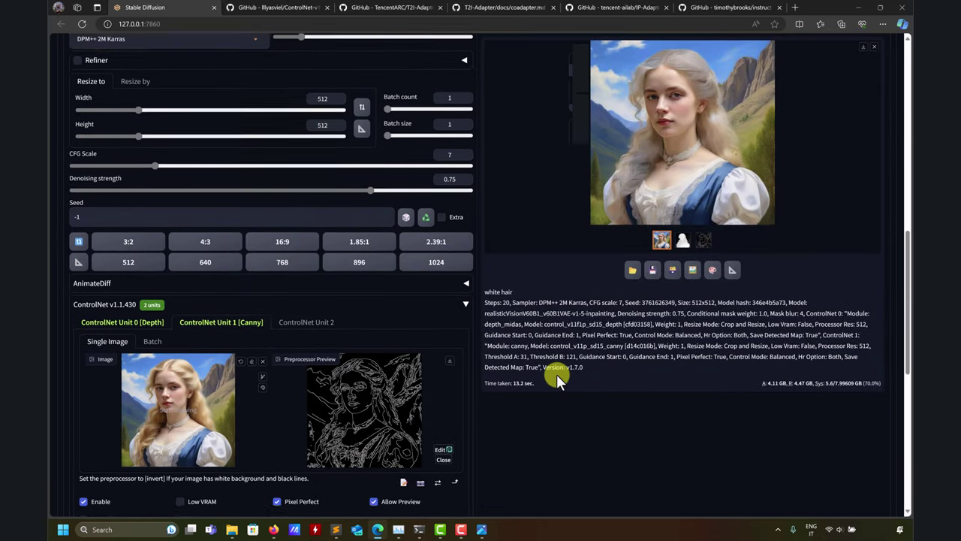
scroll(575, 326, up, 10)
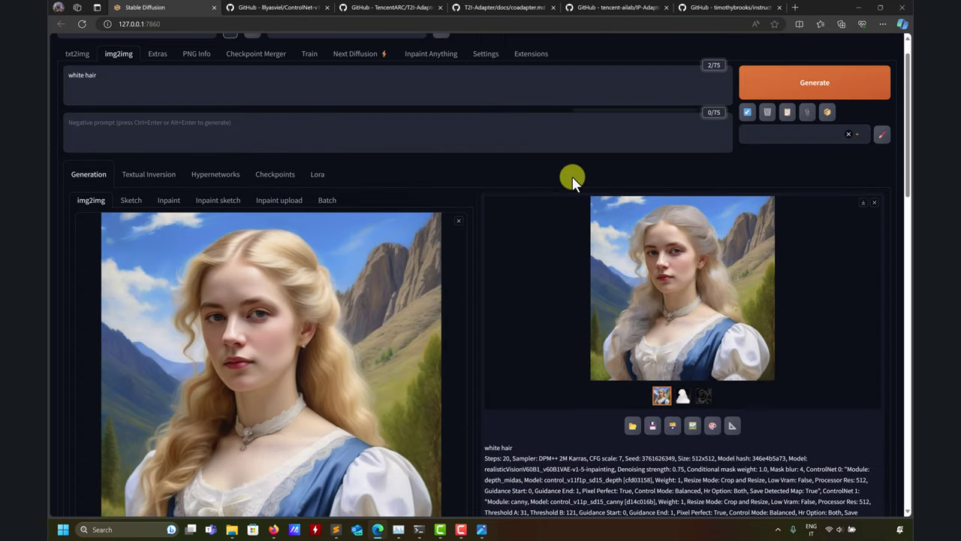
scroll(572, 176, up, 1)
click(769, 116)
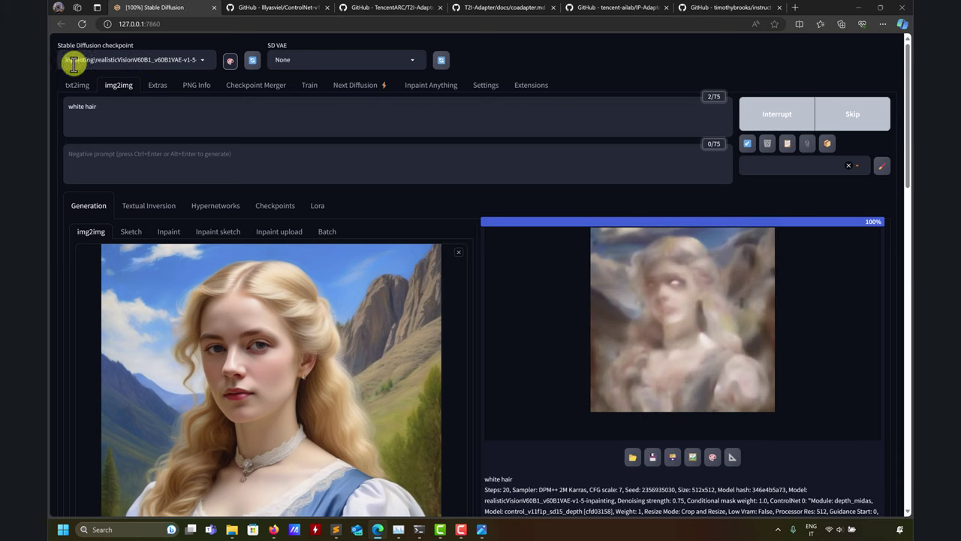
Step: Change the checkpoint to SD1_5\realisticVisionV60B1_v60B1VAE.safetensors and regenerate the white-hair portrait
click(202, 59)
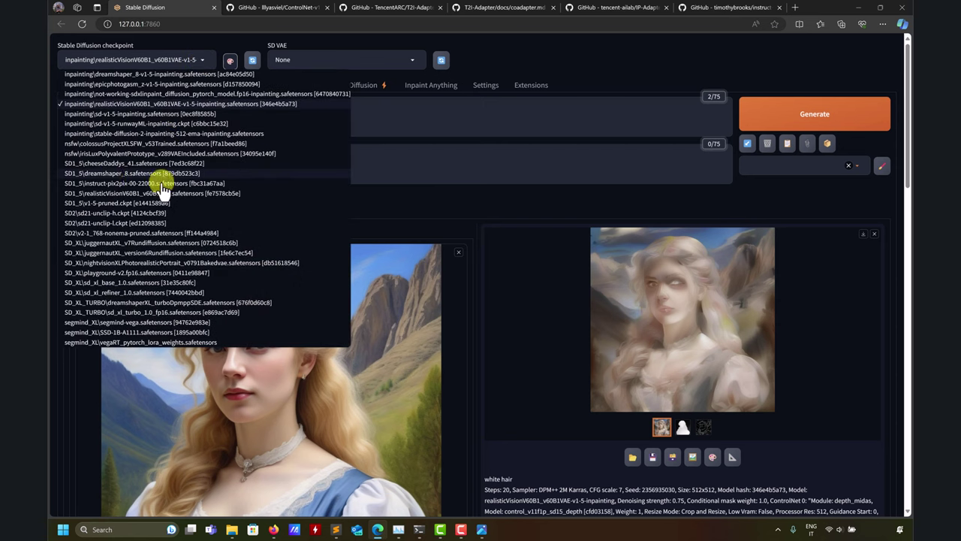
click(124, 193)
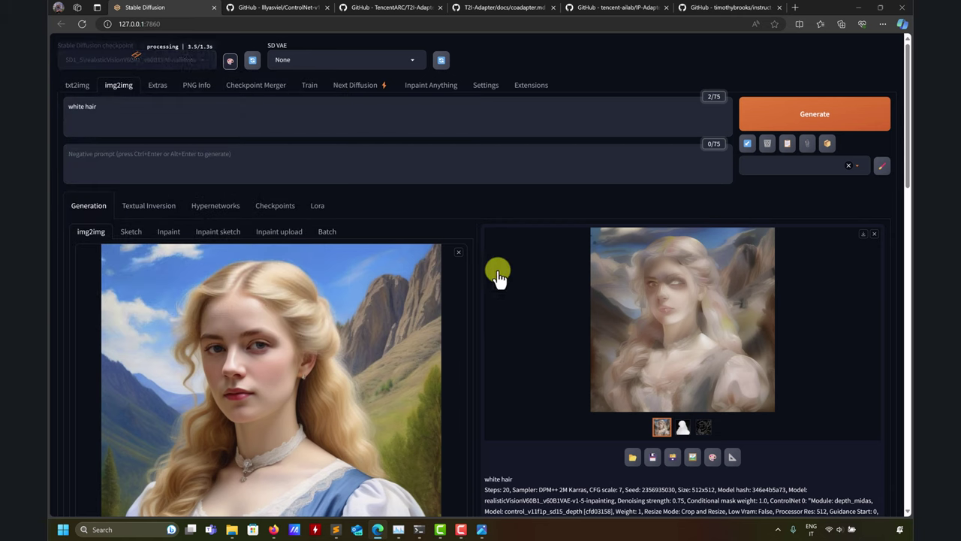
click(799, 123)
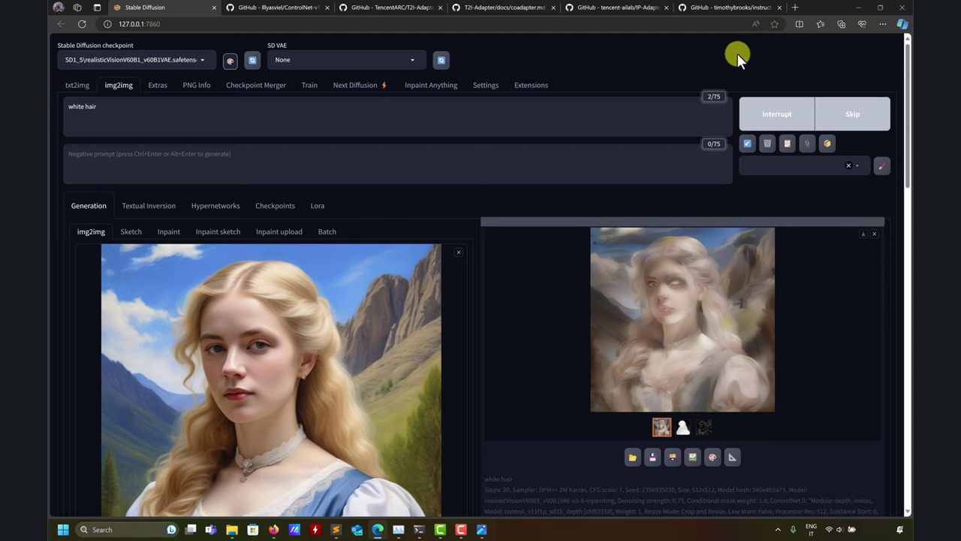
Step: Open the civitai.com home page in a new browser tab
click(795, 7)
text(civit)
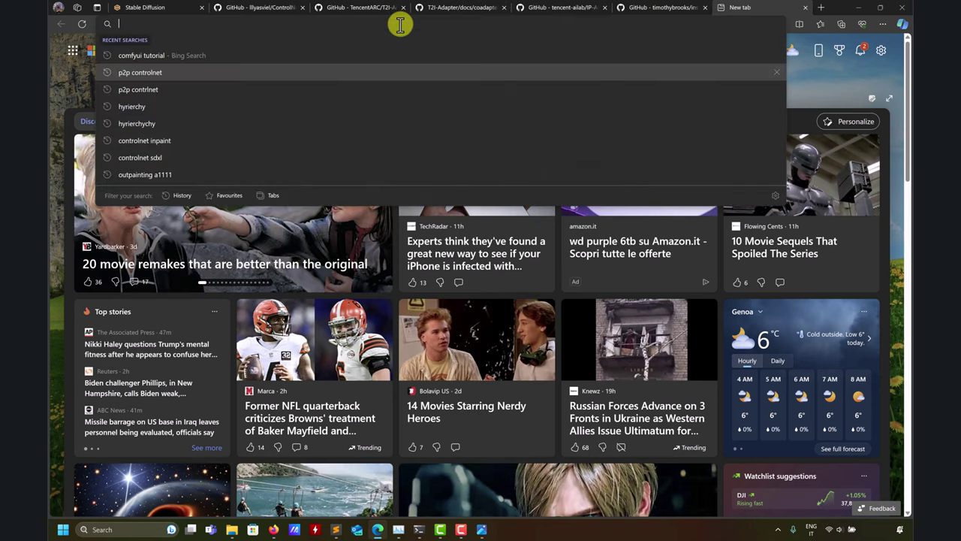
key(Return)
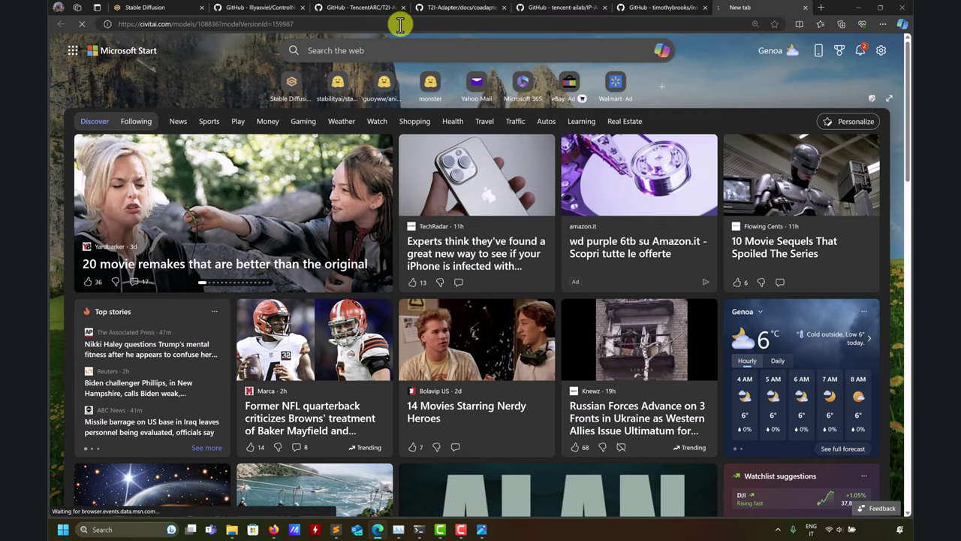
drag(190, 25, 335, 23)
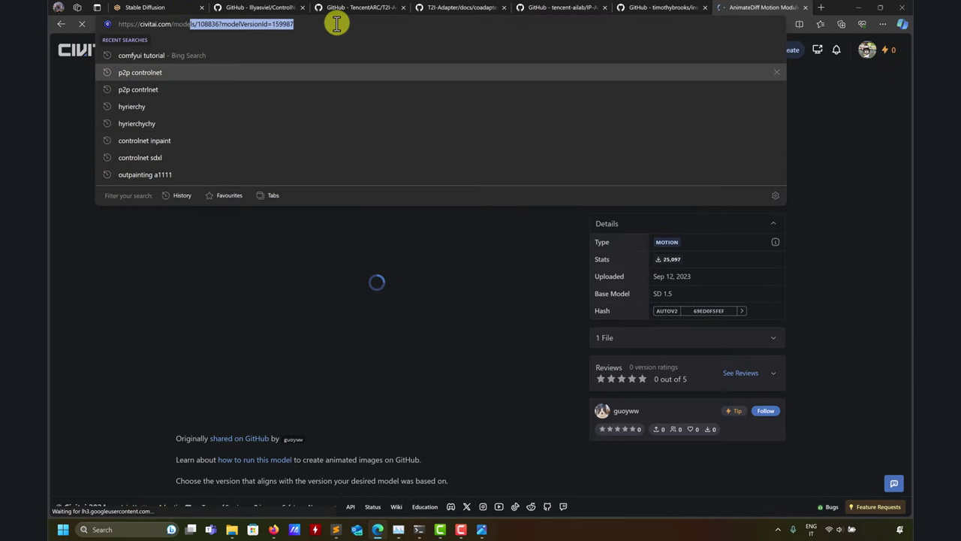
key(BackSpace)
key(BackSpace)
key(BackSpace)
key(BackSpace)
key(BackSpace)
key(BackSpace)
key(Return)
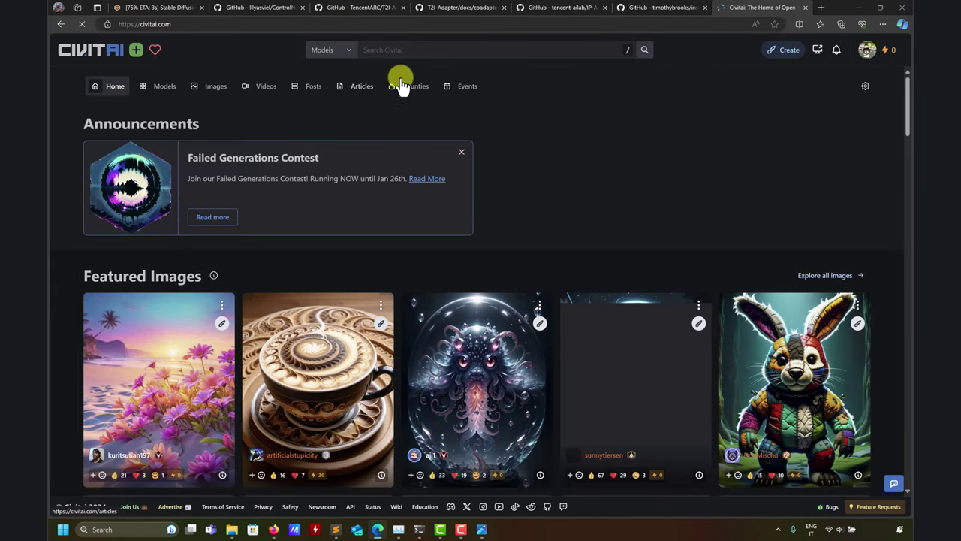
Step: Return to Stable Diffusion and generate the white-hair portrait by inpainting with the uploaded image and hair mask
click(141, 8)
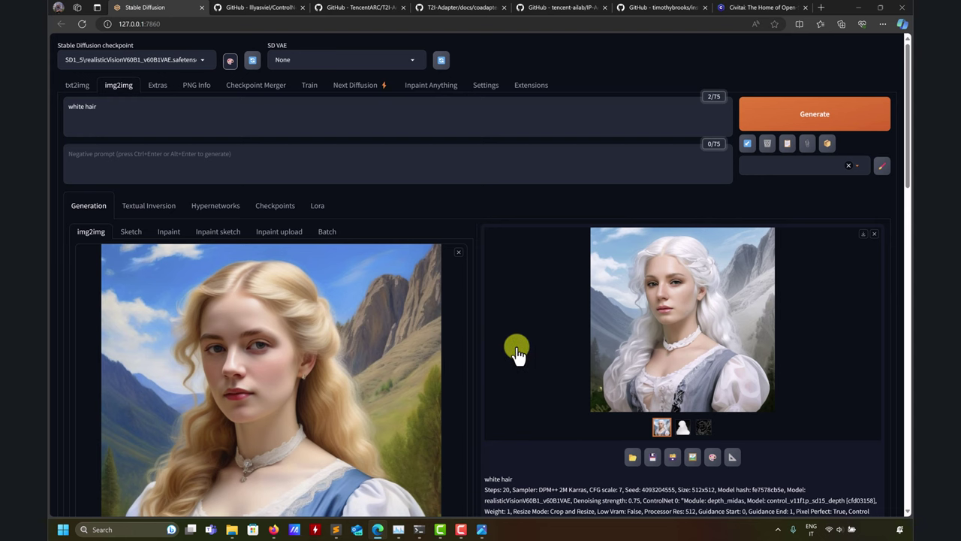
scroll(556, 350, down, 1)
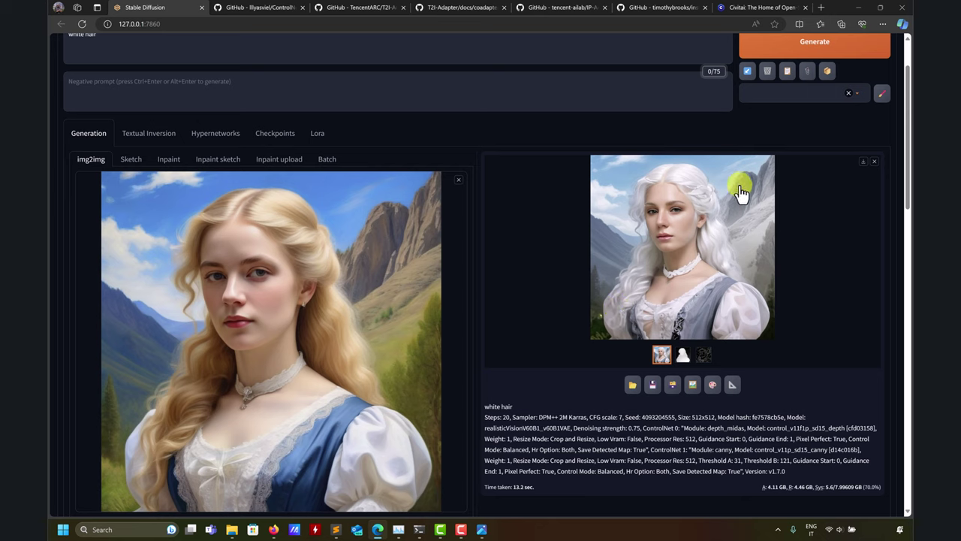
click(278, 160)
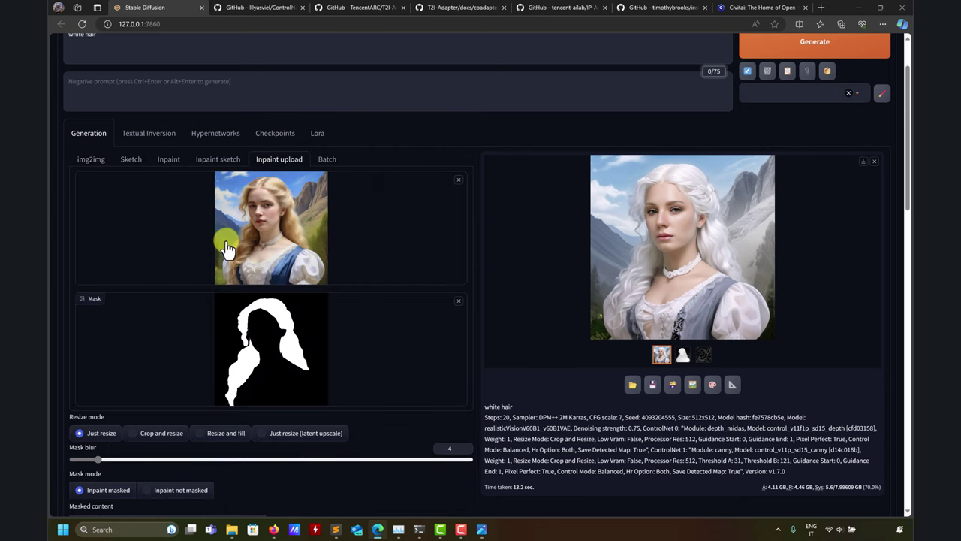
scroll(548, 300, up, 1)
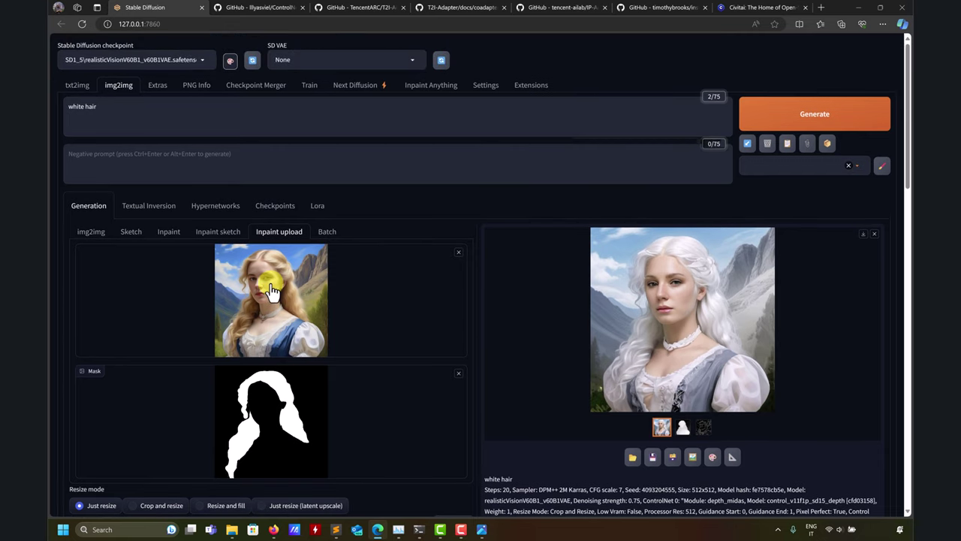
click(793, 113)
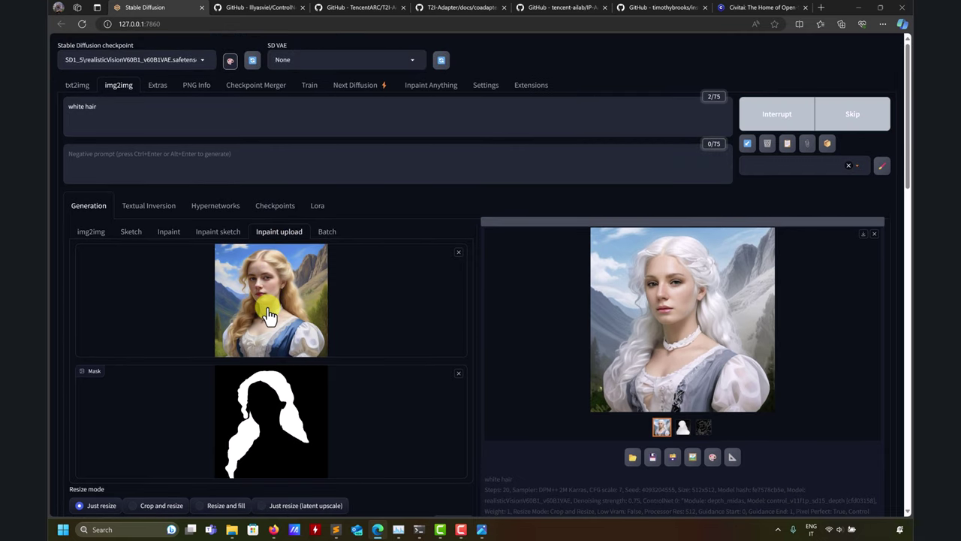
Step: Disable the Canny unit (Unit 1) and the Depth unit (Unit 0) in ControlNet
scroll(359, 418, down, 1)
scroll(359, 414, down, 8)
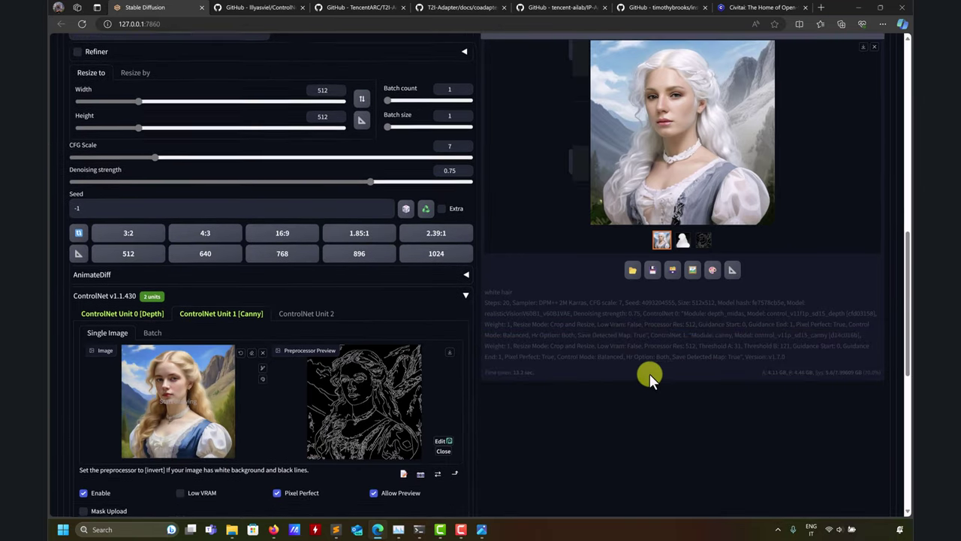
scroll(593, 299, up, 2)
scroll(574, 303, down, 3)
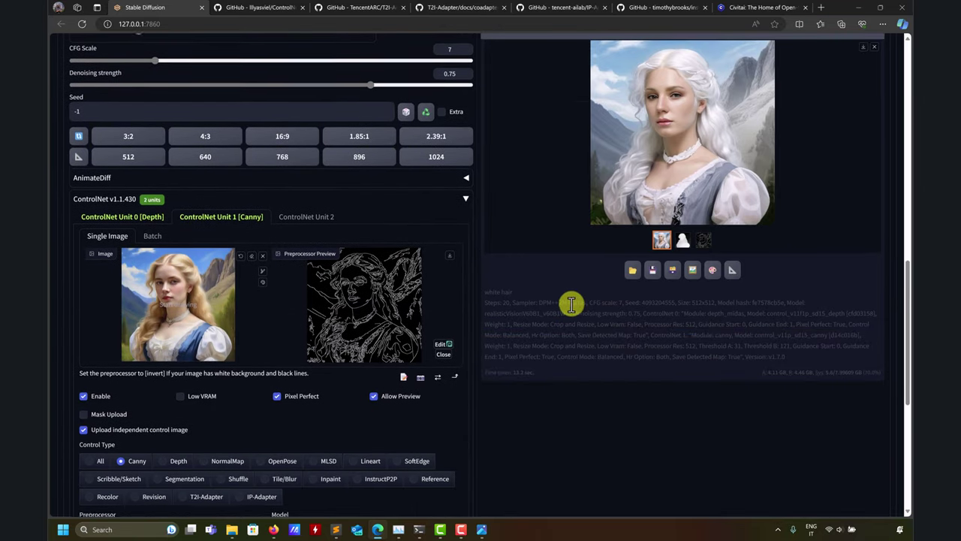
click(84, 394)
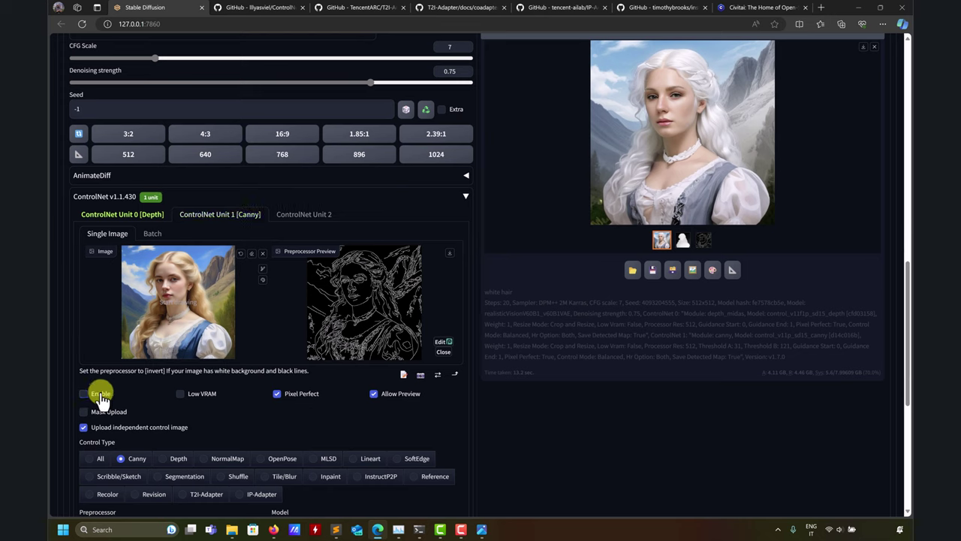
click(123, 217)
click(83, 393)
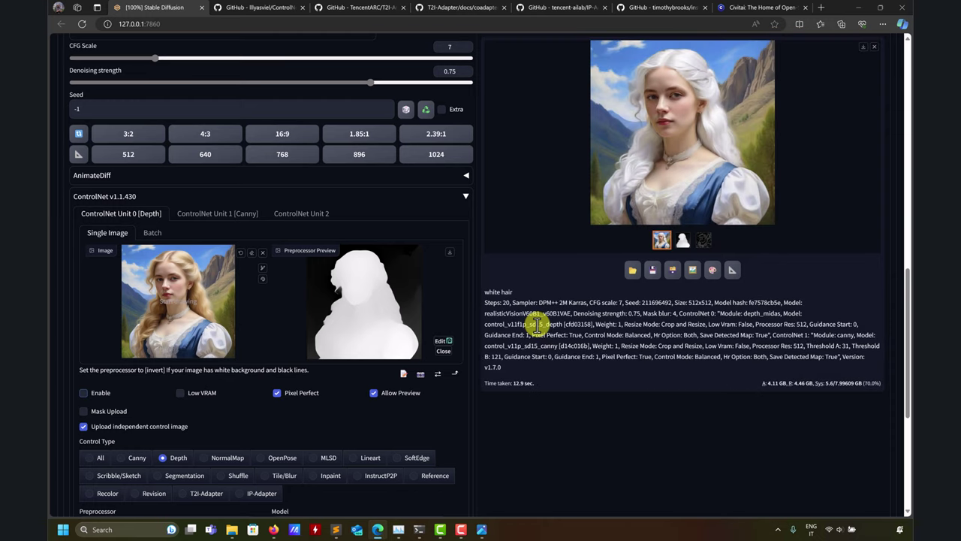
Step: Enable ControlNet Unit 2 and set its control type to InstructP2P
scroll(601, 308, up, 10)
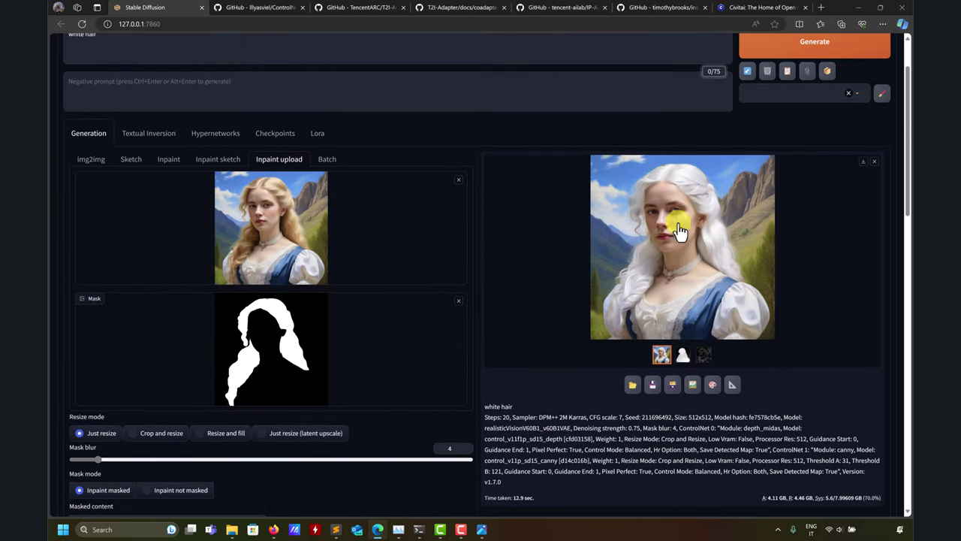
scroll(584, 295, down, 10)
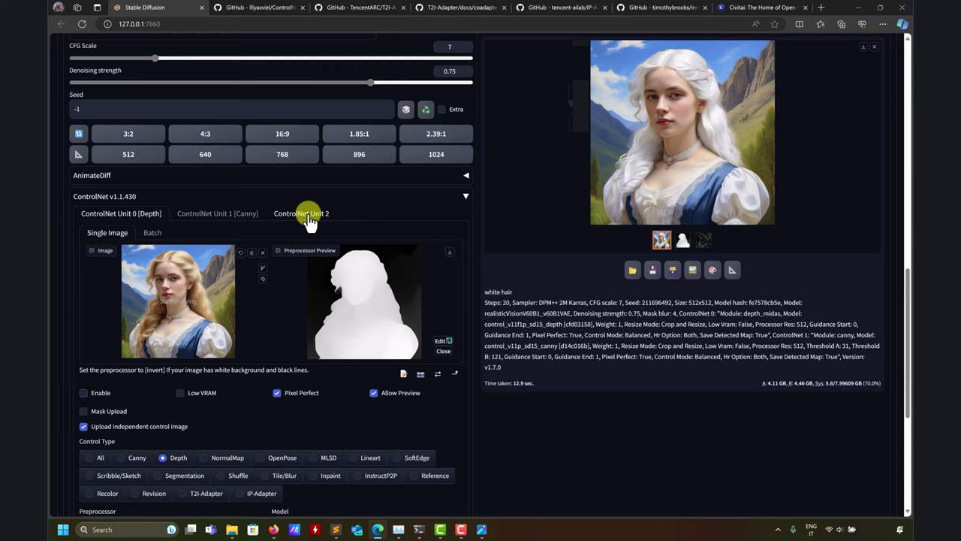
click(307, 216)
click(84, 235)
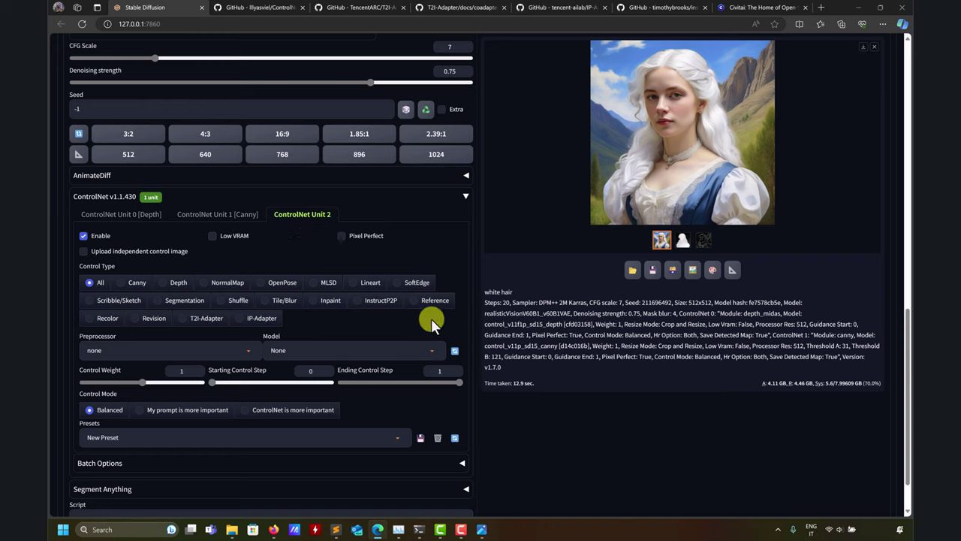
click(369, 306)
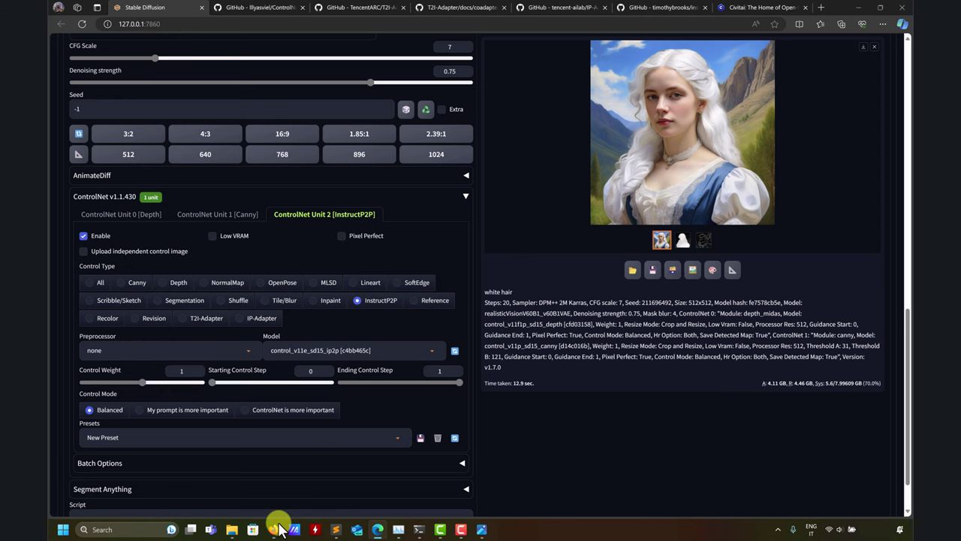
Step: Read the ControlNet 1.1 Instruct Pix2Pix section of the ControlNet README and its example prompts and images
click(281, 6)
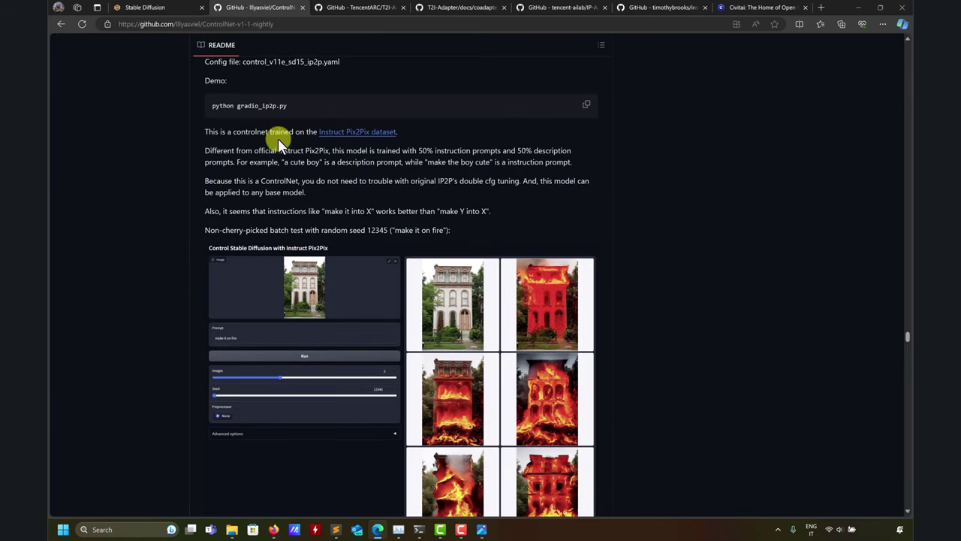
scroll(473, 230, up, 2)
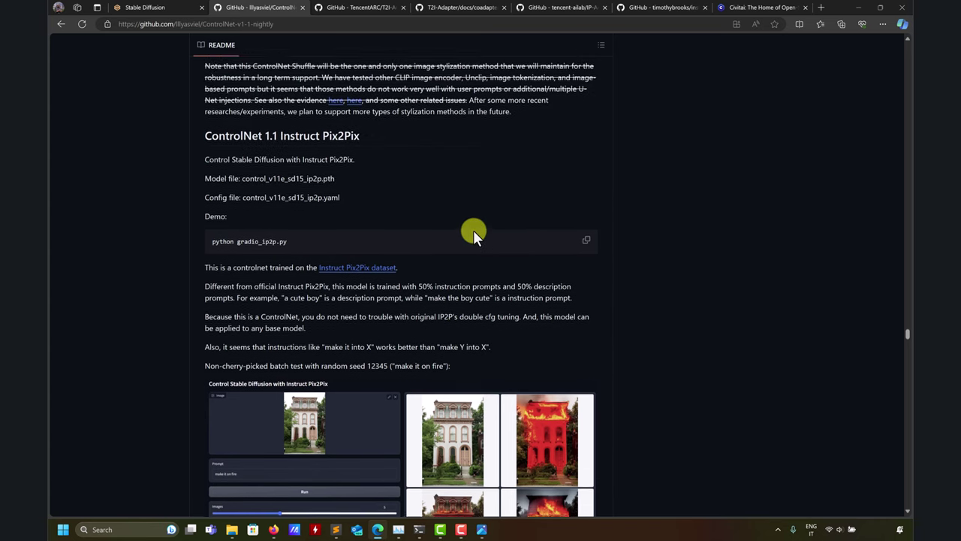
scroll(453, 217, down, 5)
scroll(466, 222, down, 7)
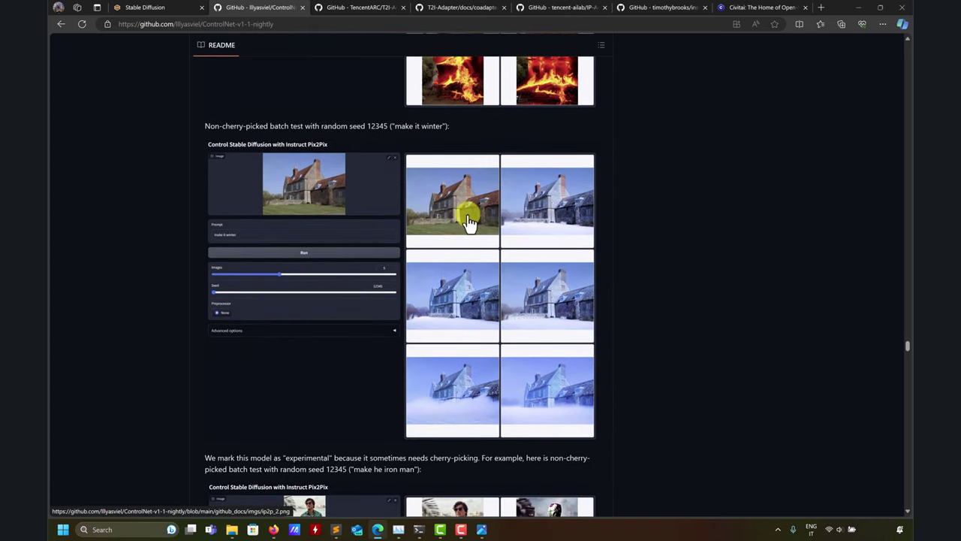
scroll(458, 222, up, 3)
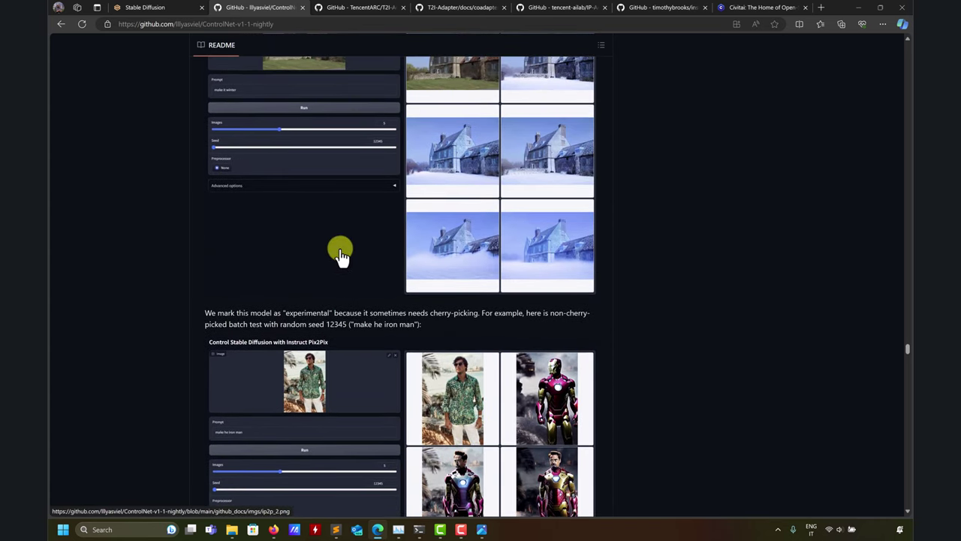
Step: Open the instruct-pix2pix GitHub repository and examine the InstructPix2Pix description and example edits
click(653, 9)
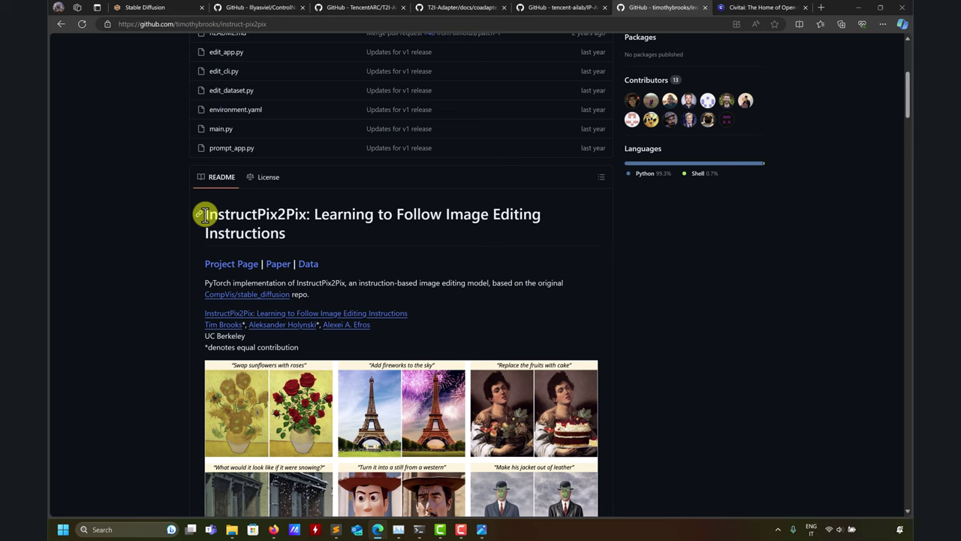
drag(205, 215, 304, 218)
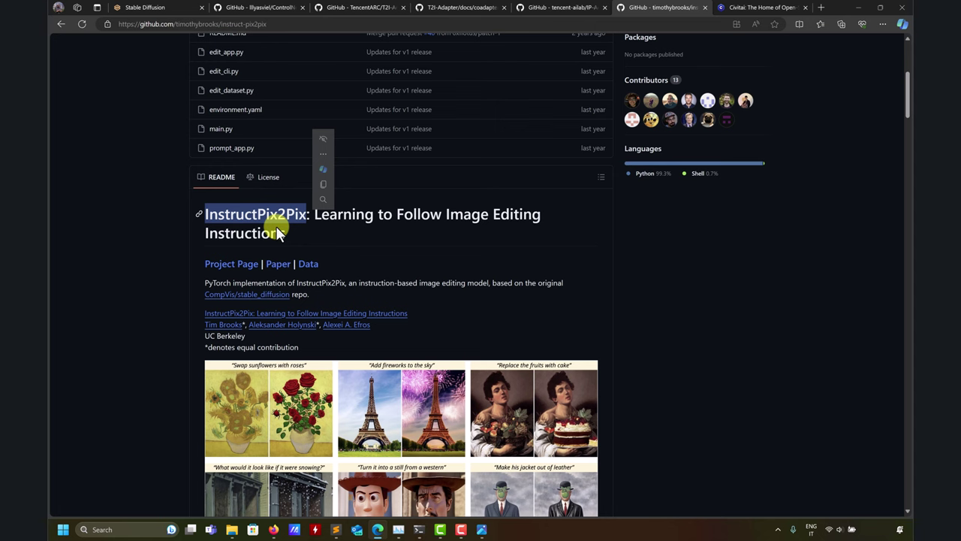
scroll(245, 376, down, 2)
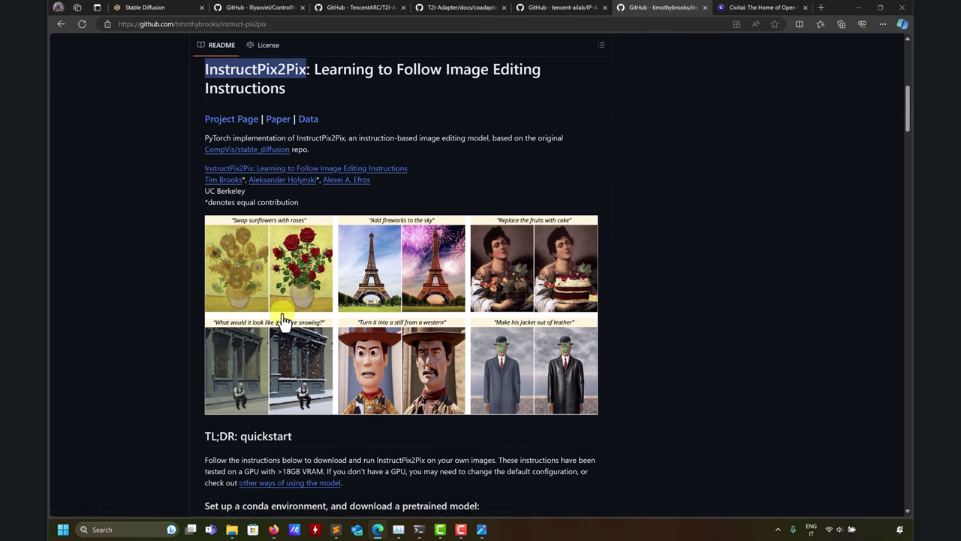
Step: Return to the ControlNet README and review the Instruct Pix2Pix "make it on fire" example
click(248, 6)
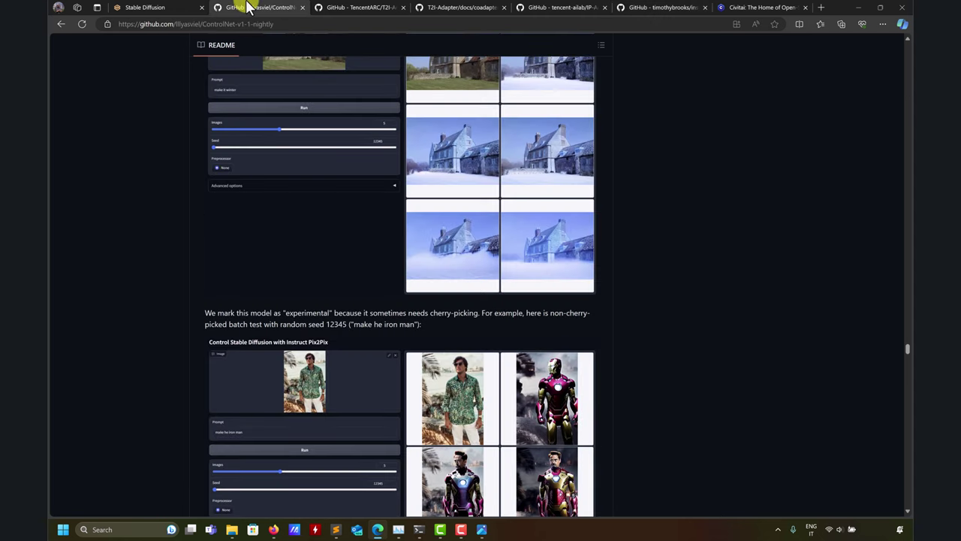
scroll(436, 259, up, 5)
scroll(460, 255, up, 3)
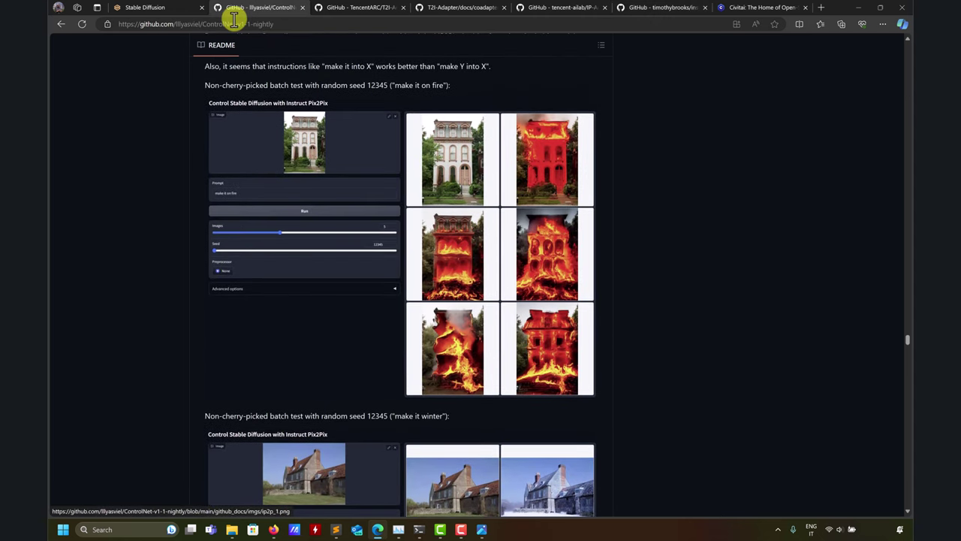
Step: Return to the Stable Diffusion page, keep control_v11e_sd15_ip2p as the InstructP2P unit's model and generate with the prompt "white hair"
click(142, 6)
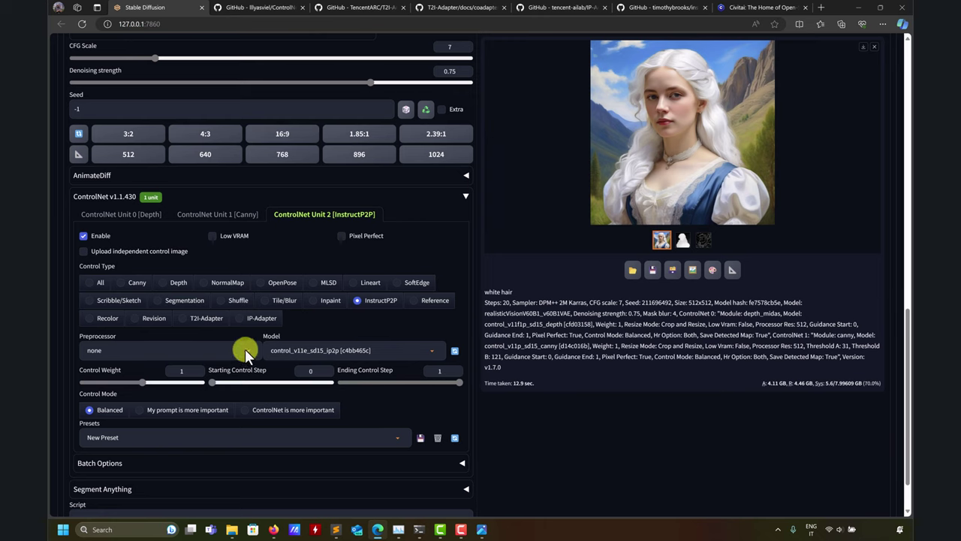
click(350, 351)
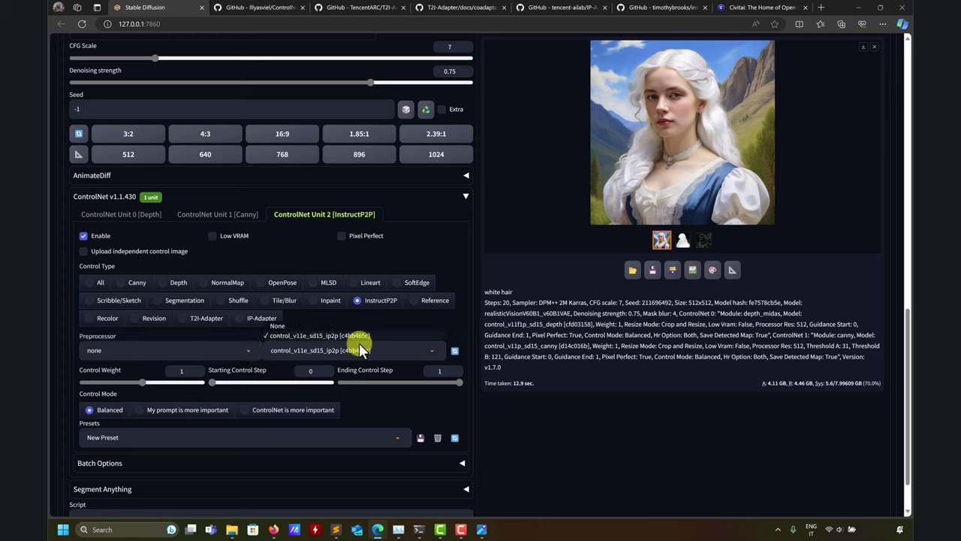
click(315, 338)
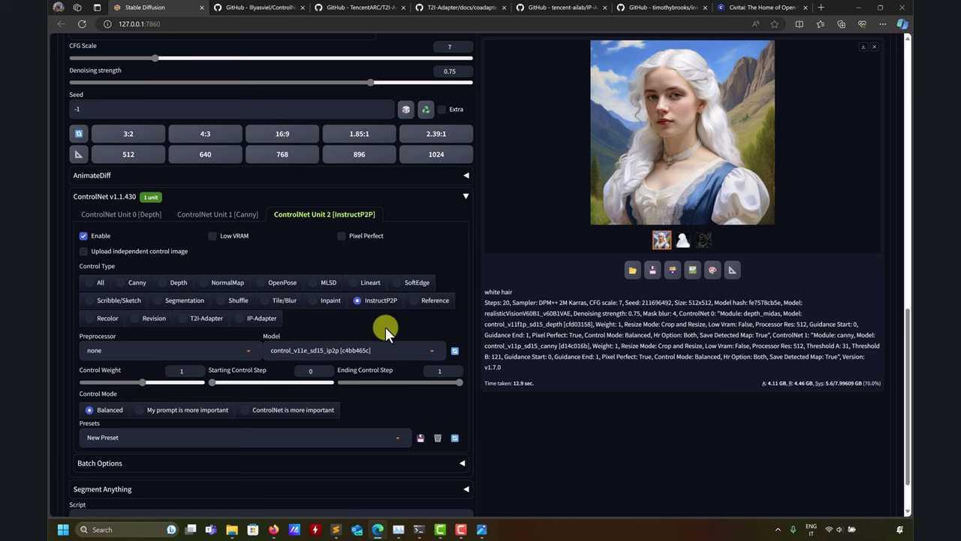
scroll(584, 341, up, 4)
scroll(584, 341, up, 5)
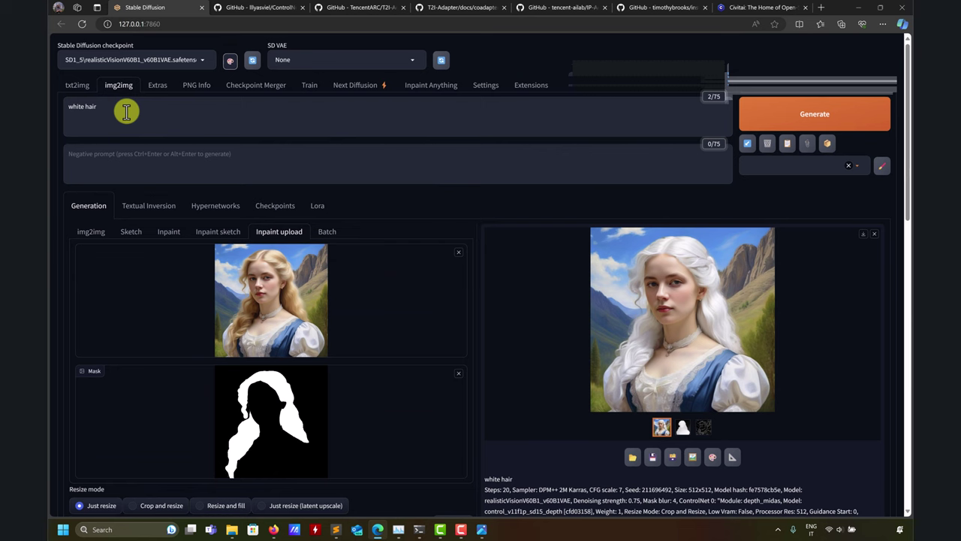
click(808, 113)
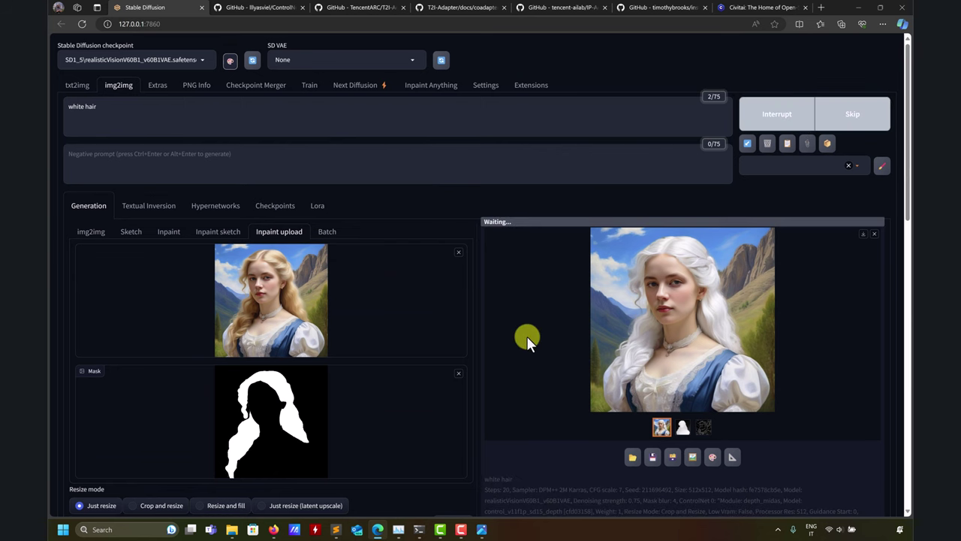
Step: Check the settings of ControlNet Units 0, 1 and 2 to see which units are enabled
scroll(527, 336, down, 6)
scroll(528, 337, down, 3)
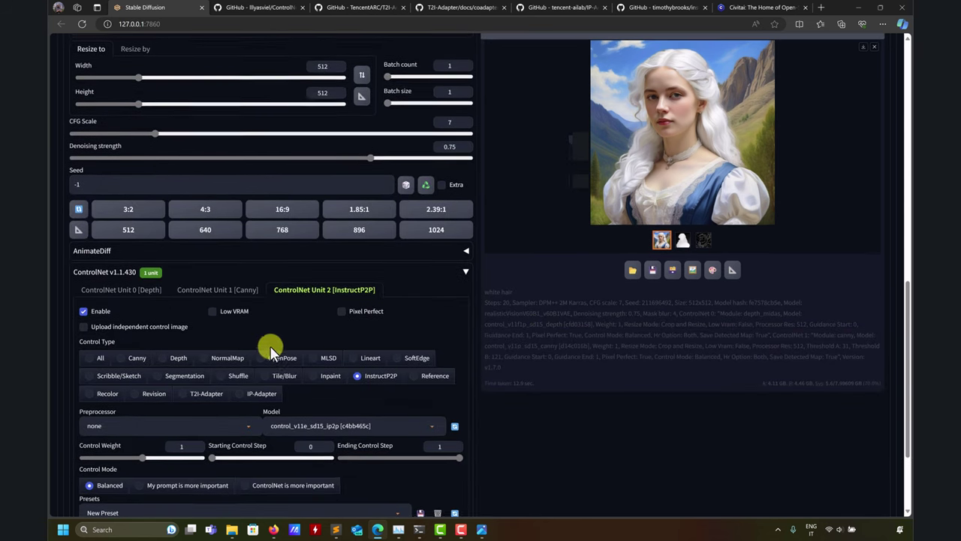
click(150, 289)
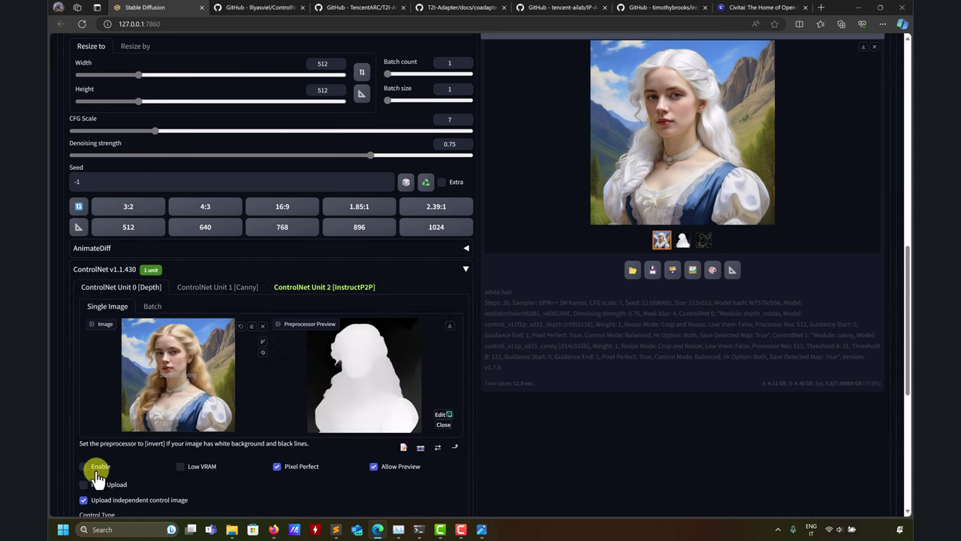
click(220, 289)
click(320, 289)
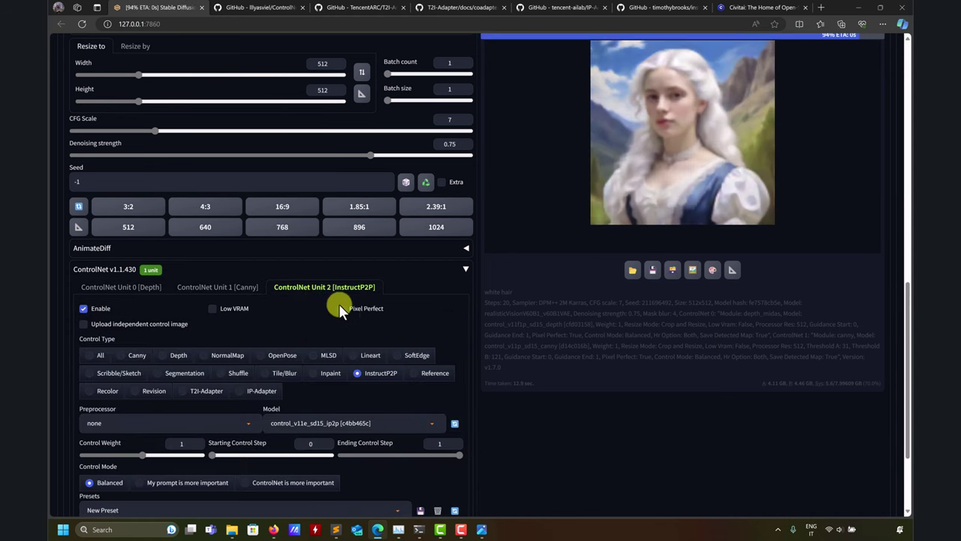
Step: Inspect the generated white-haired portrait at full size and close the enlarged view
scroll(562, 351, up, 10)
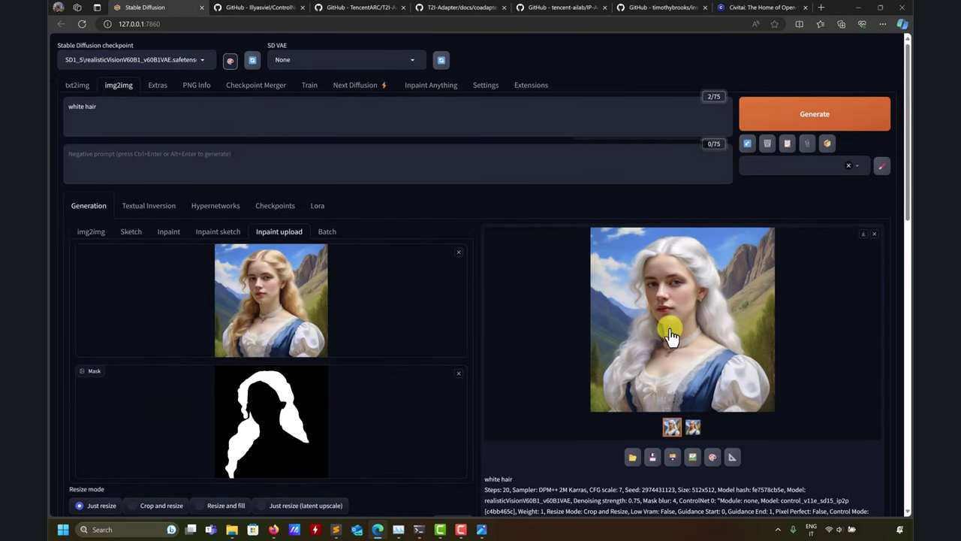
click(688, 270)
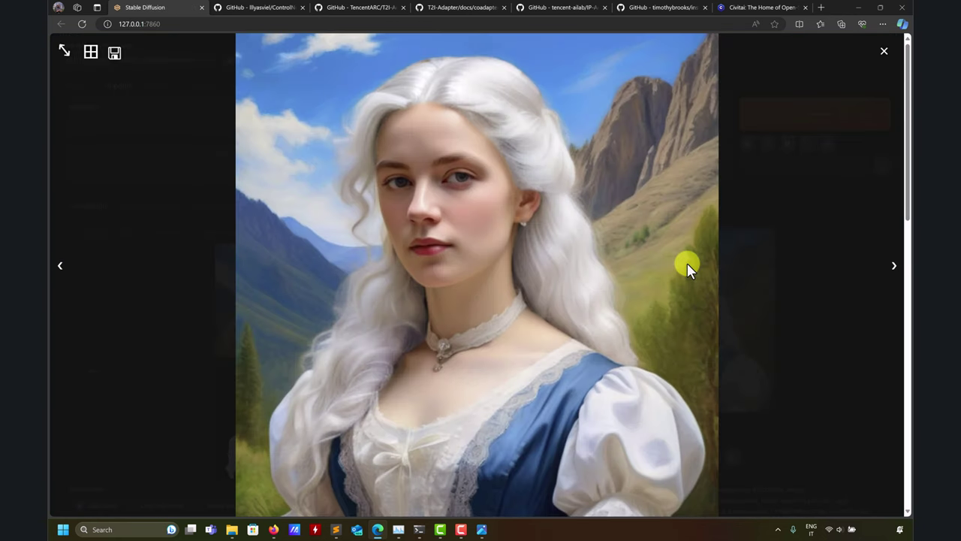
click(885, 51)
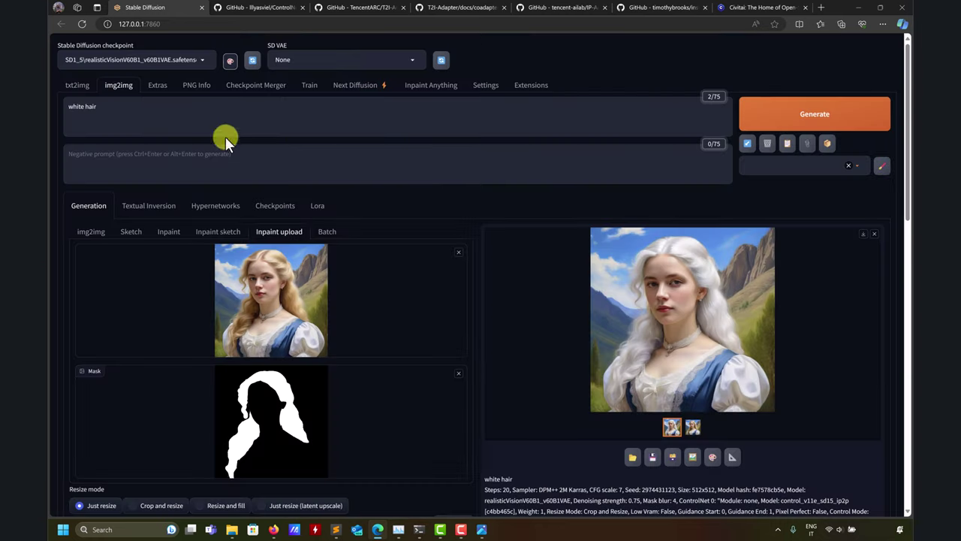
Step: Change the prompt to "green hair" and generate the masked portrait
click(95, 106)
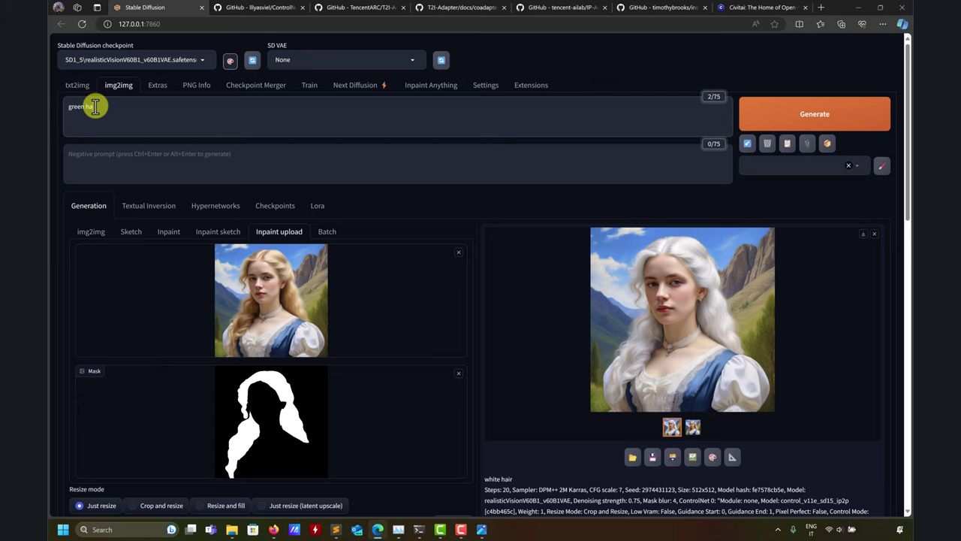
key(ctrl+Return)
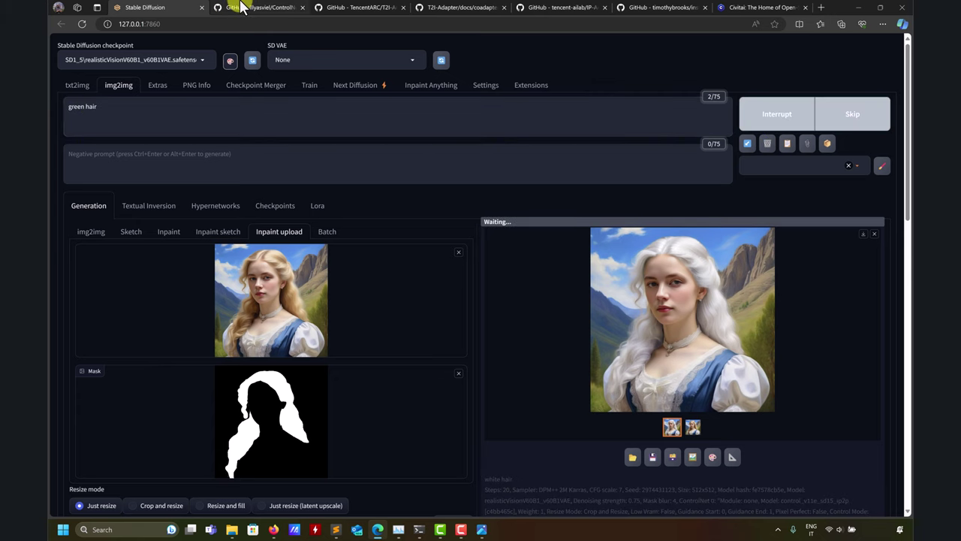
Step: Review the Instruct Pix2Pix section of the ControlNet README and return to the Stable Diffusion page
click(251, 8)
scroll(338, 250, up, 5)
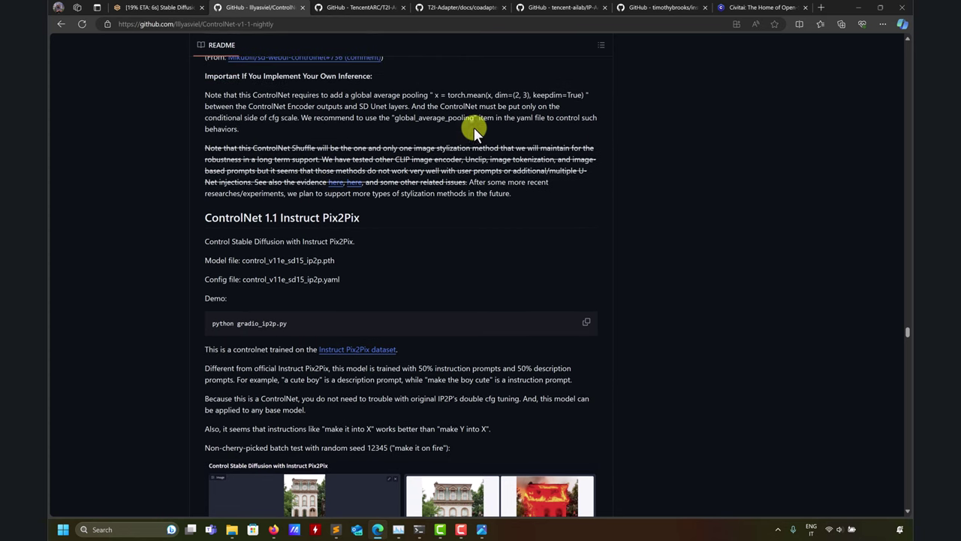
click(157, 7)
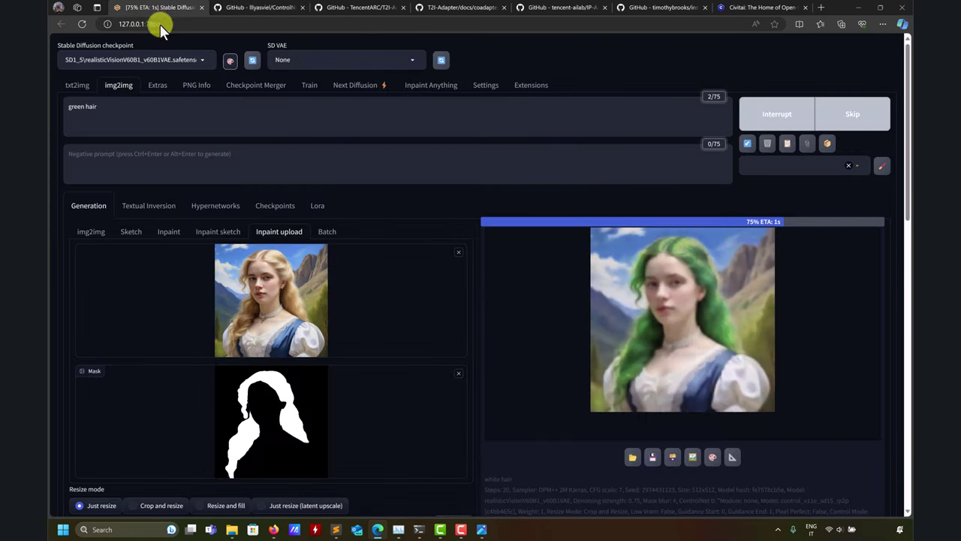
click(237, 6)
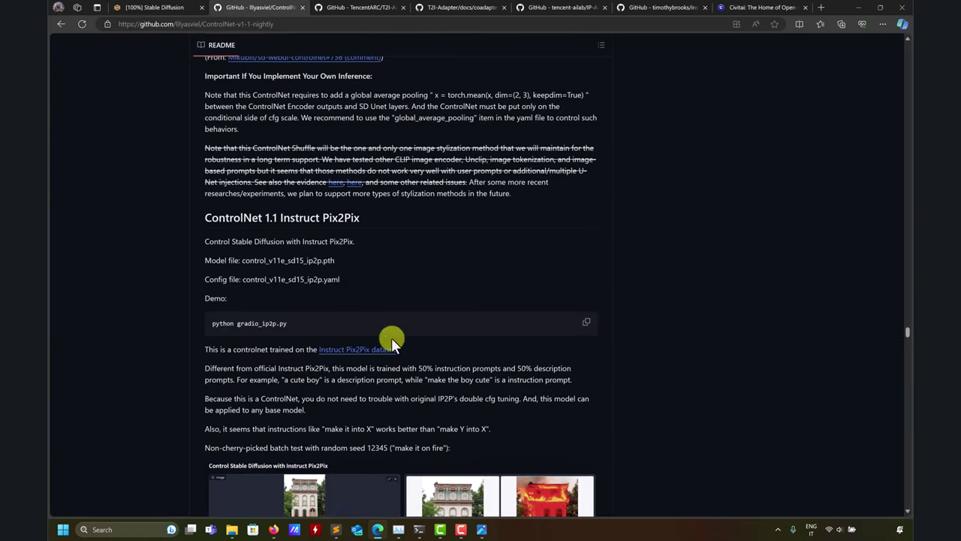
click(160, 8)
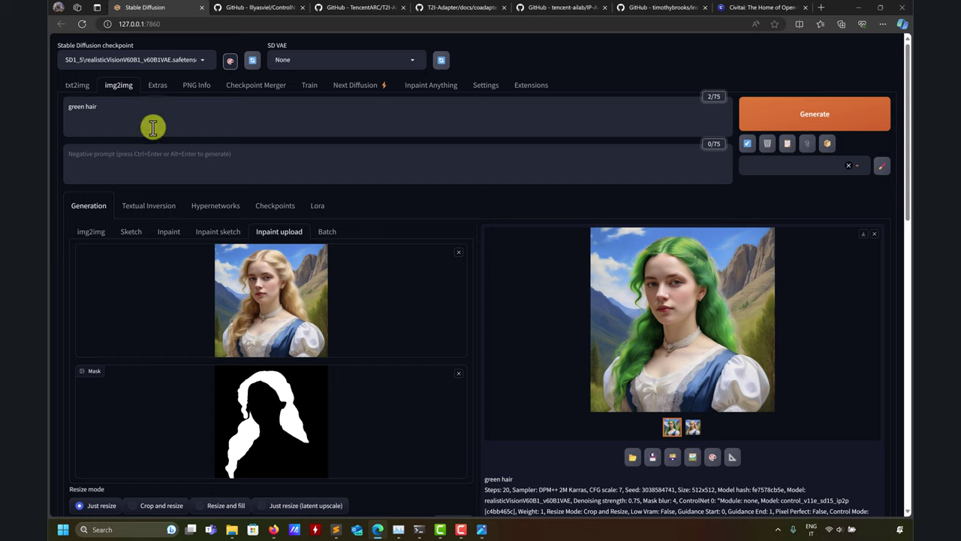
Step: Generate the masked hair with the instruction prompt "make it fire" and again with "make it snow"
click(92, 106)
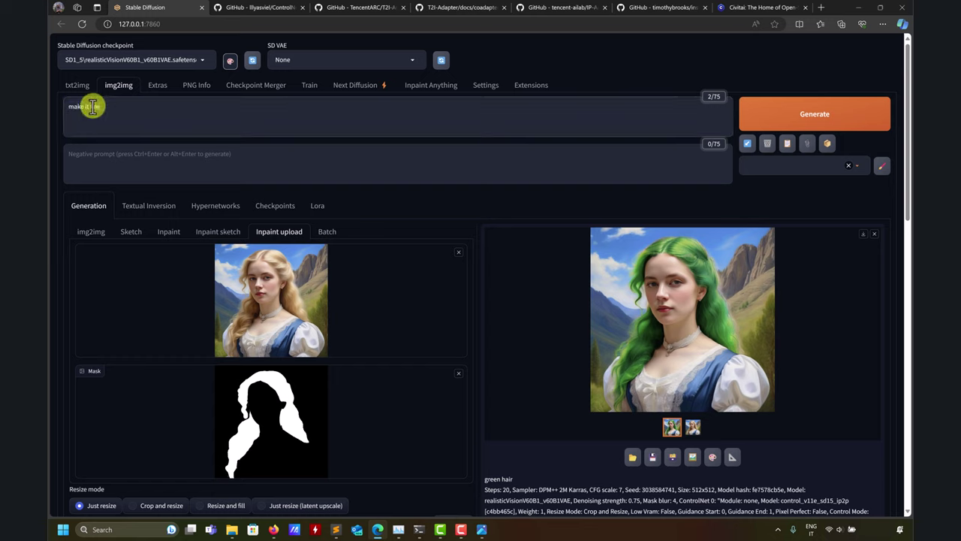
click(835, 113)
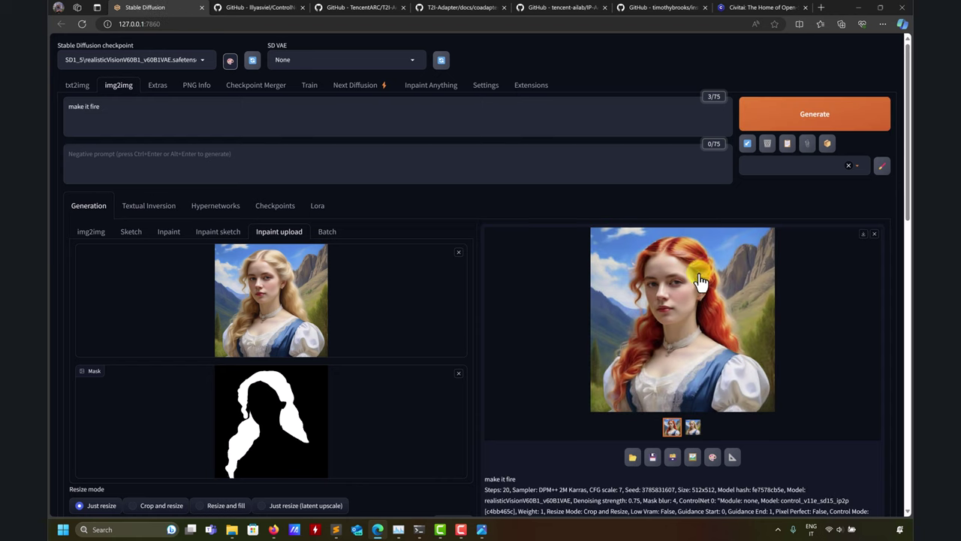
click(96, 107)
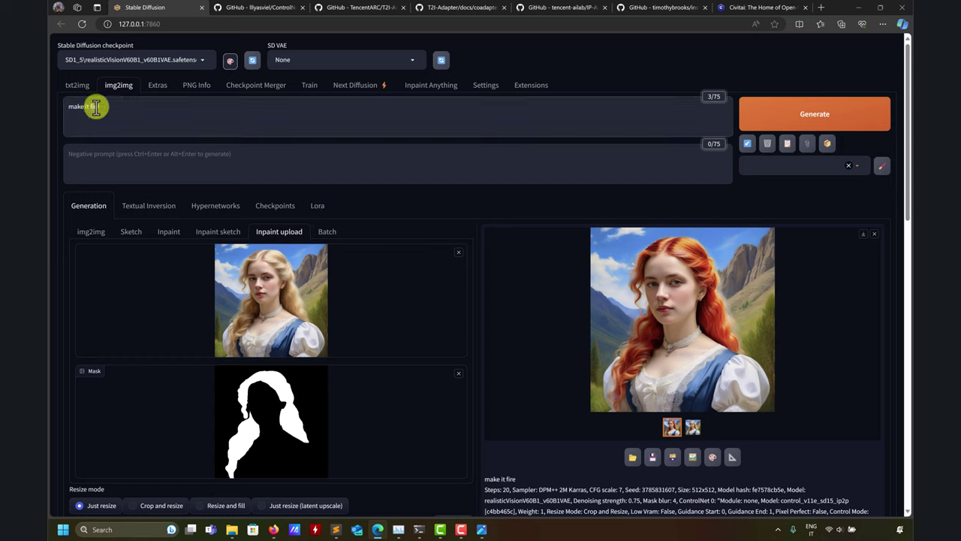
text(snow)
key(ctrl+Return)
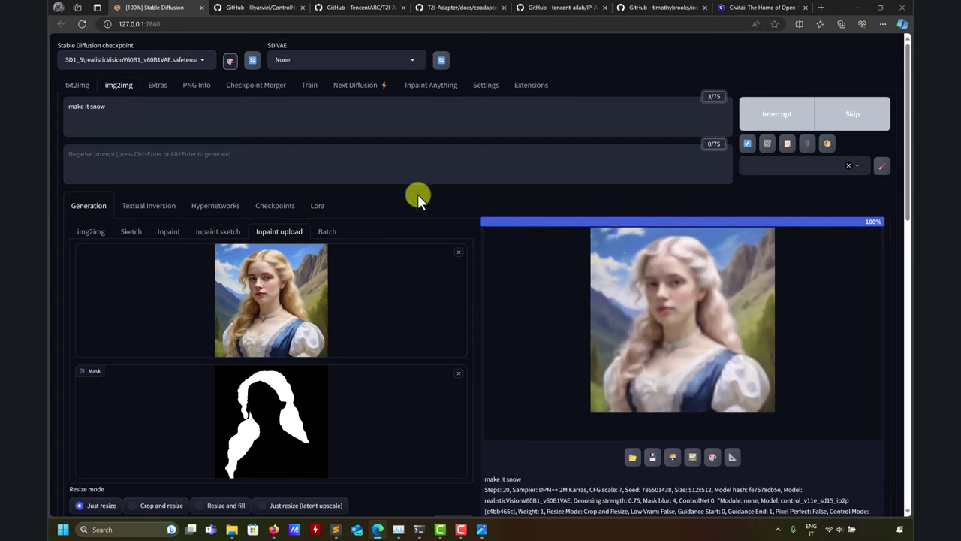
Step: Change the prompt to "make it the england flag" and generate the masked hair two times
drag(90, 106, 158, 108)
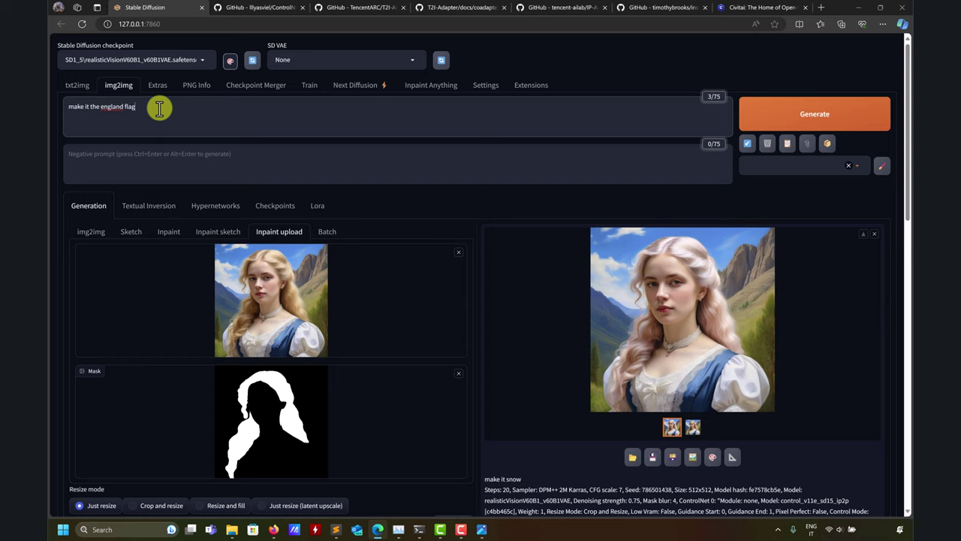
text(the england flag)
click(787, 122)
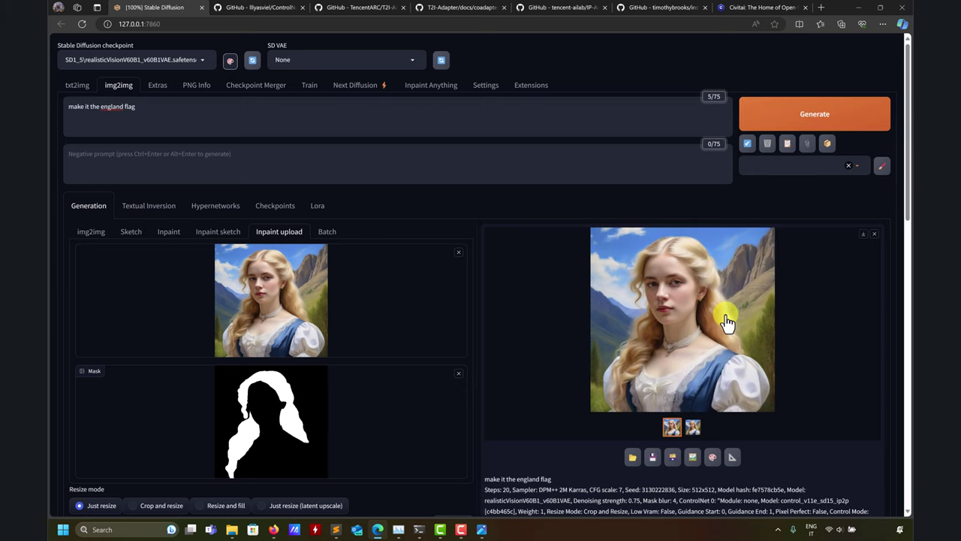
click(769, 123)
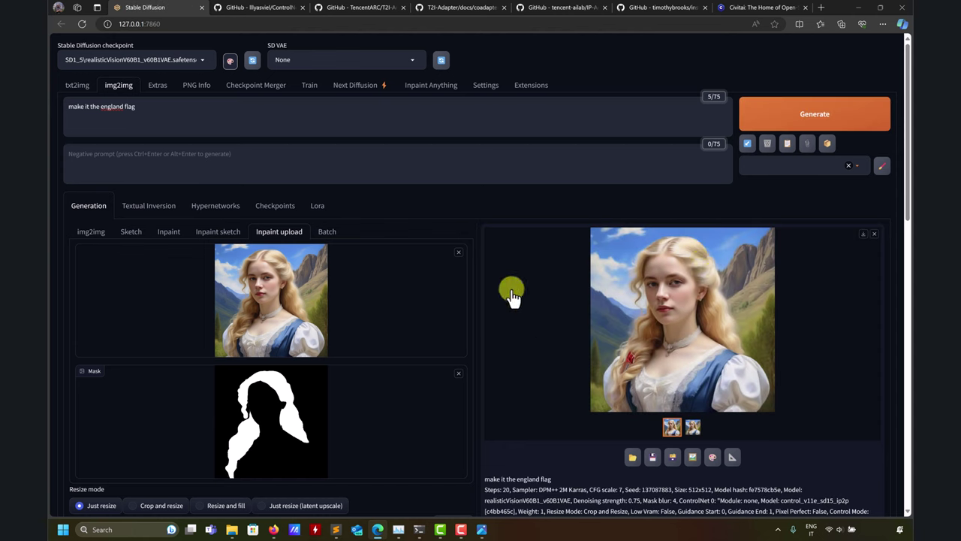
Step: Change the prompt to "make it the rainbow colors" and generate the masked hair
drag(101, 106, 168, 106)
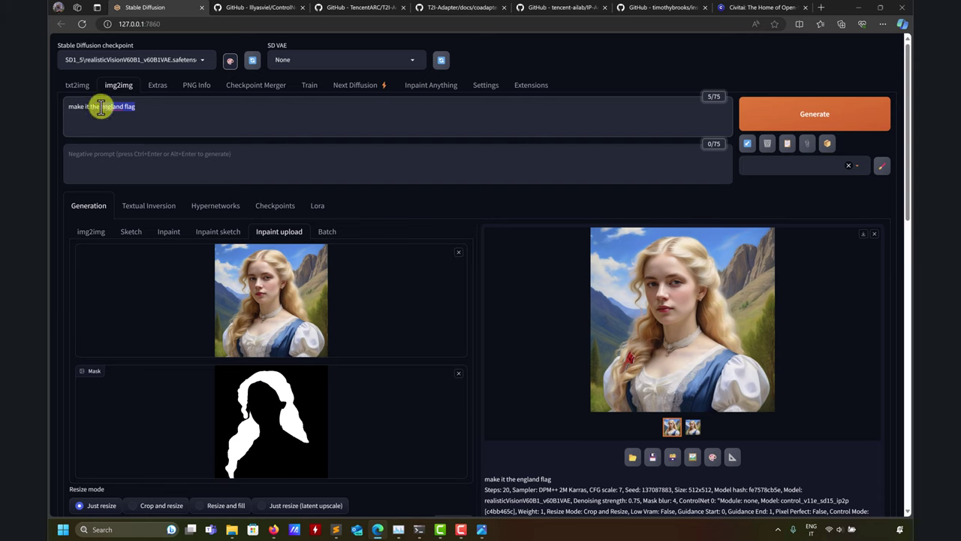
drag(100, 106, 154, 108)
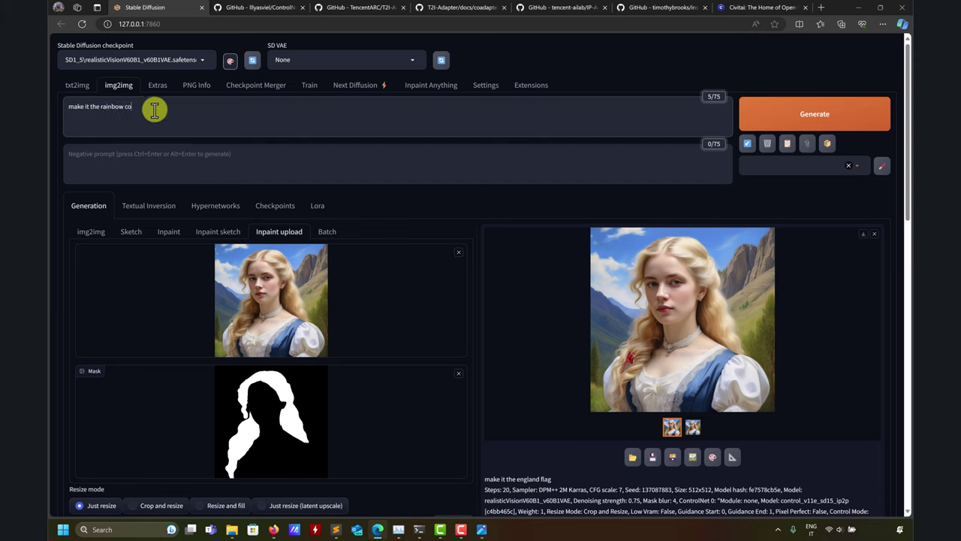
click(812, 112)
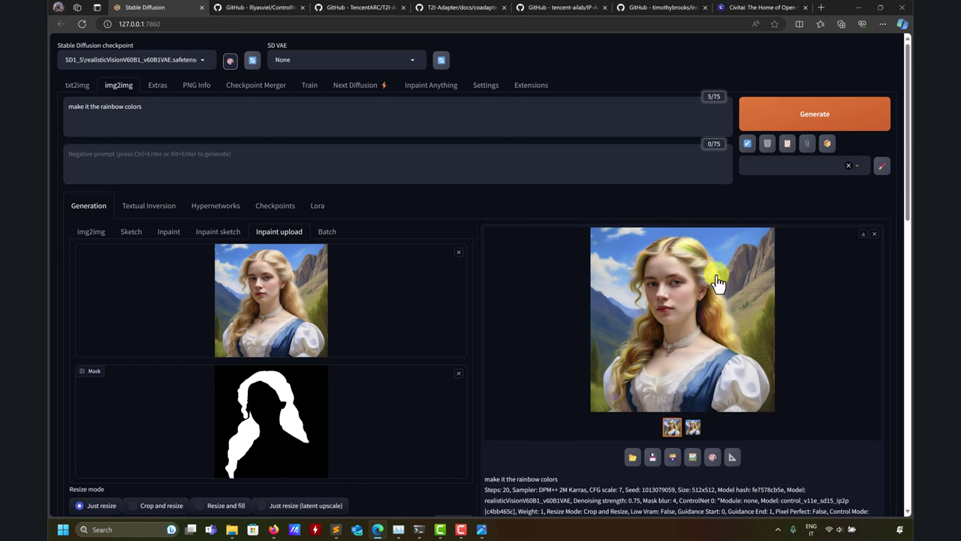
scroll(446, 398, down, 6)
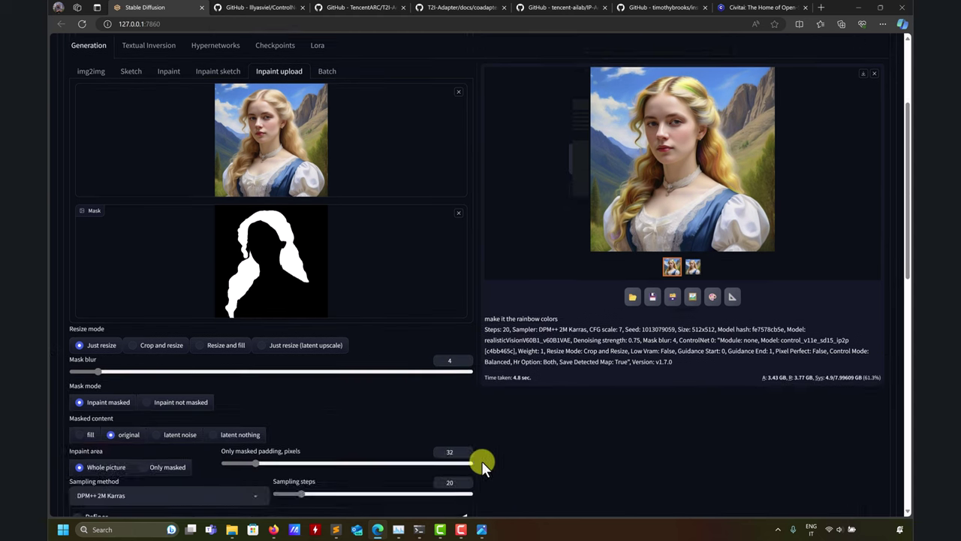
scroll(526, 439, up, 6)
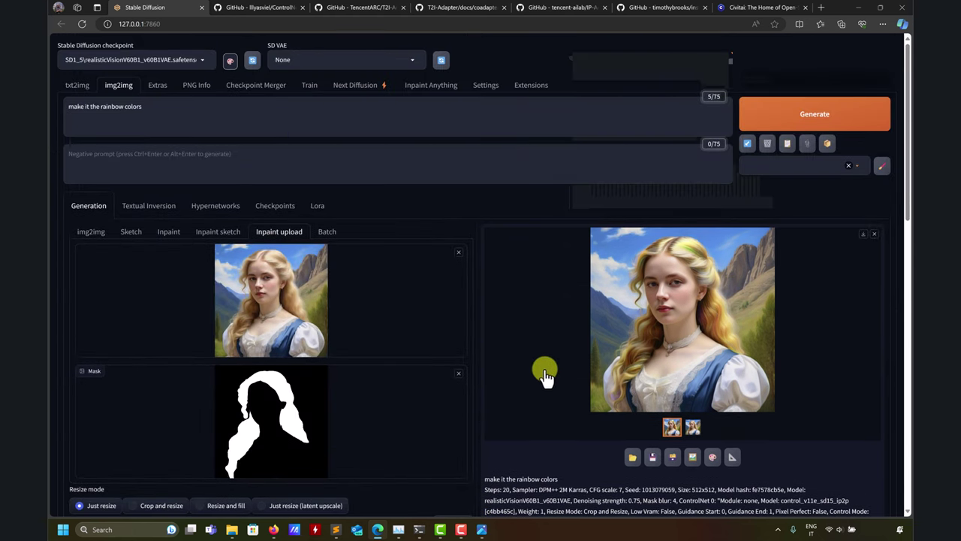
Step: Generate the rainbow colors prompt on the whole portrait with plain img2img instead of the mask
click(95, 230)
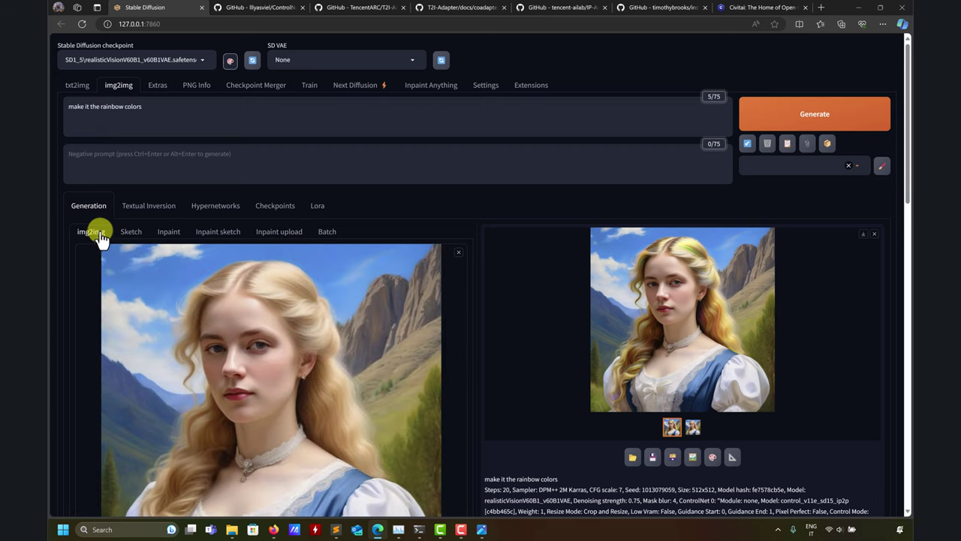
click(821, 118)
scroll(490, 289, down, 8)
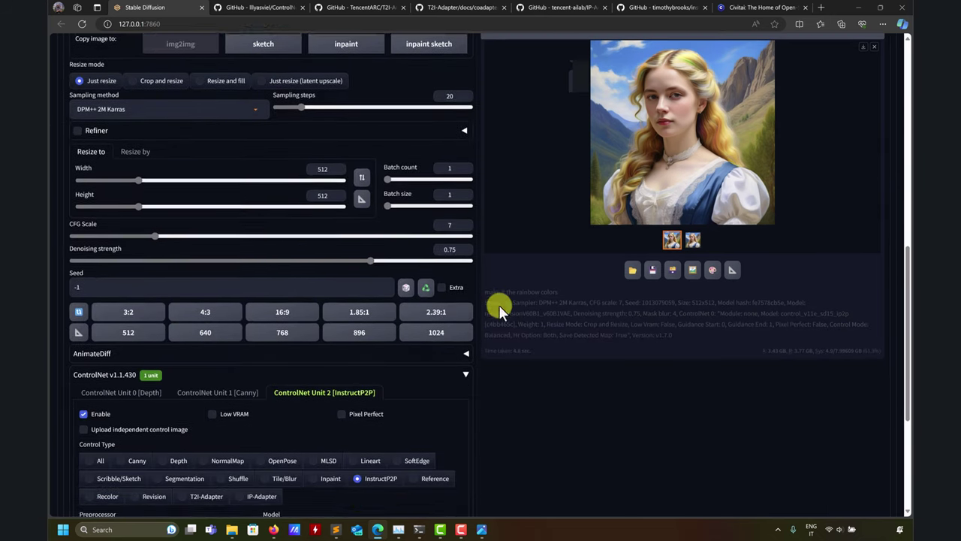
scroll(451, 398, up, 8)
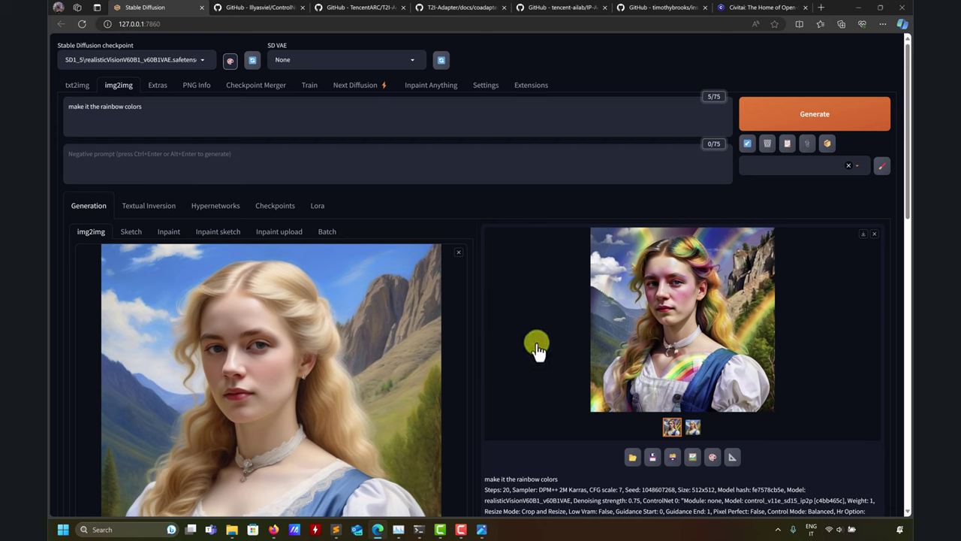
Step: Switch back to inpainting with the uploaded mask and generate the rainbow colors prompt again
click(280, 232)
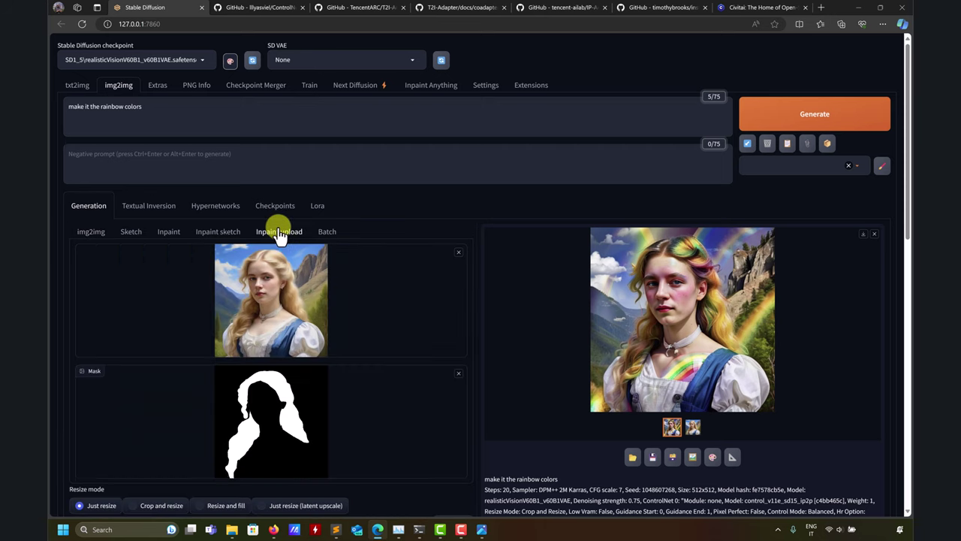
click(811, 112)
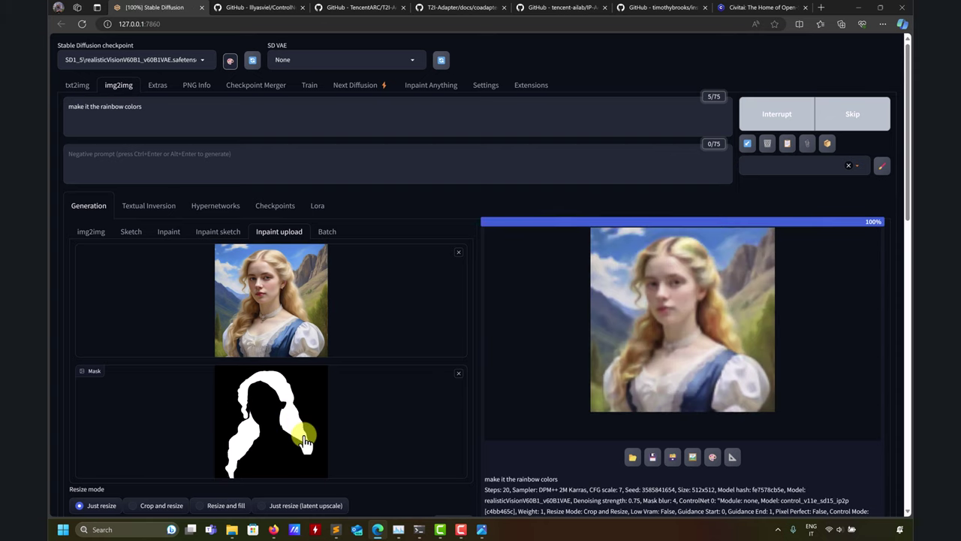
scroll(304, 441, down, 3)
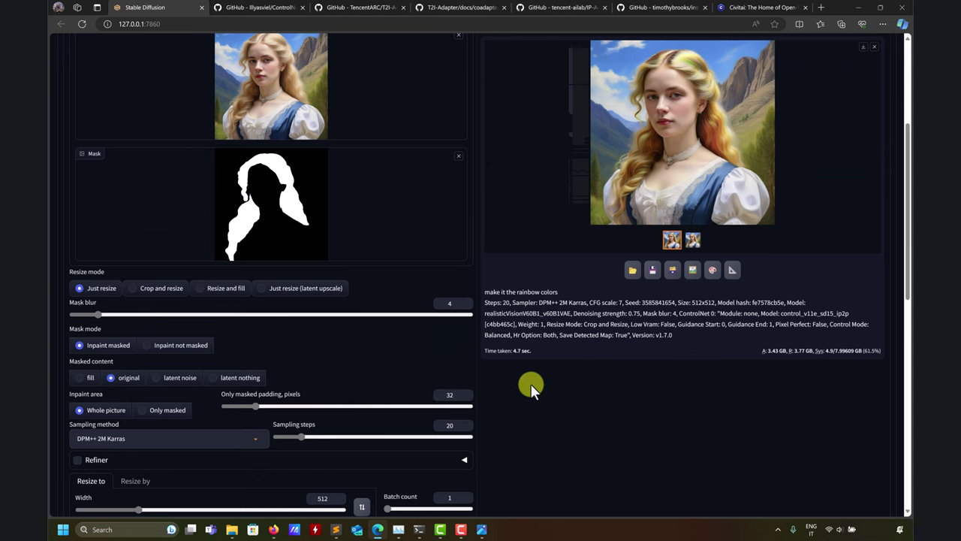
Step: Switch the checkpoint to SD1_5\instruct-pix2pix-00-22000.safetensors
scroll(611, 266, up, 3)
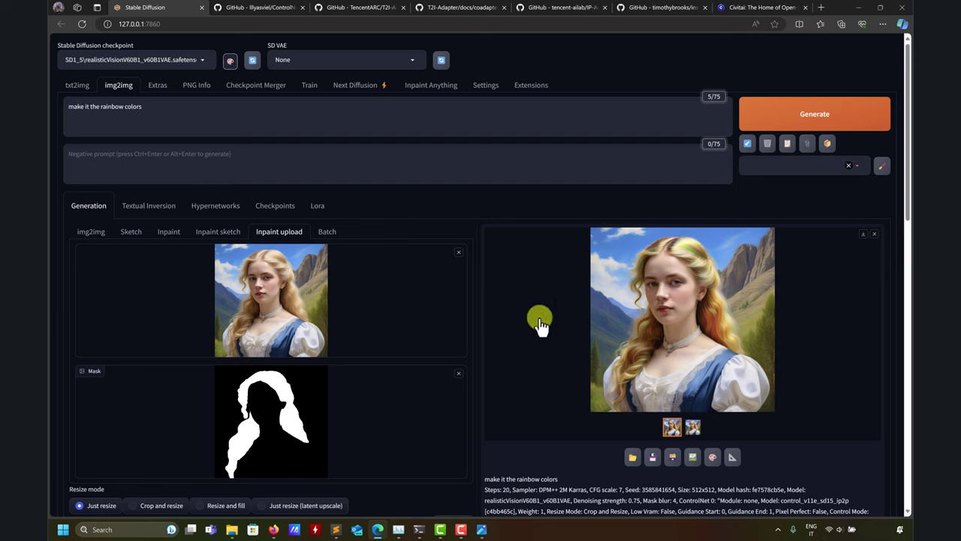
scroll(536, 329, down, 10)
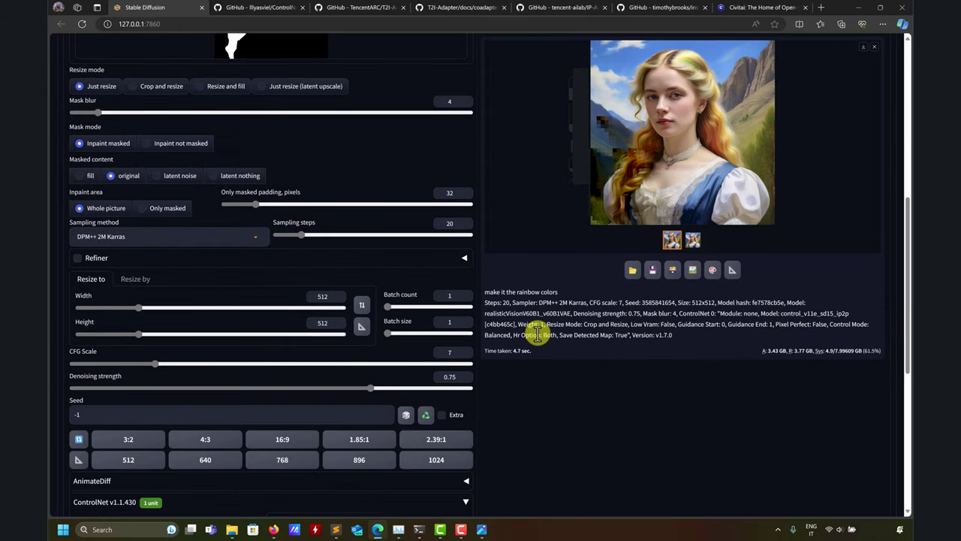
scroll(563, 362, down, 2)
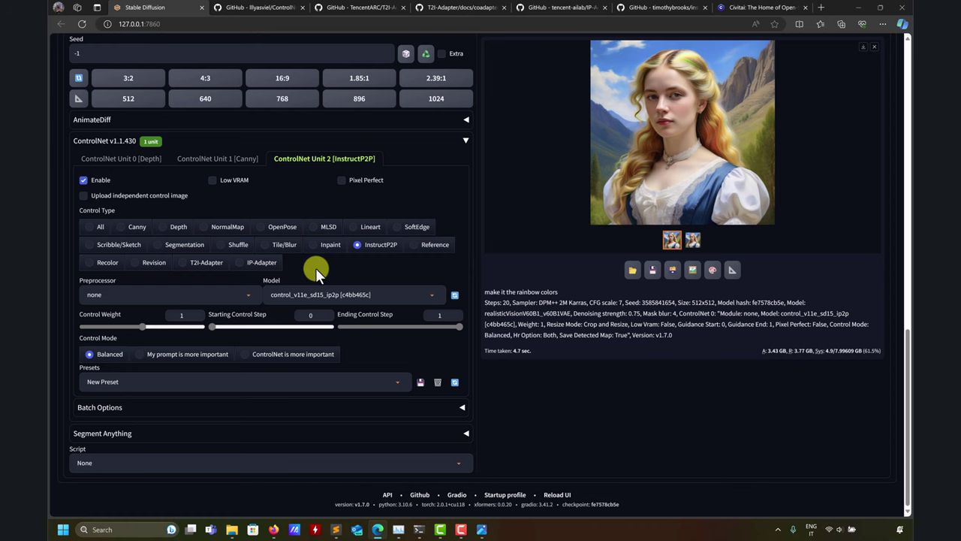
scroll(523, 273, up, 5)
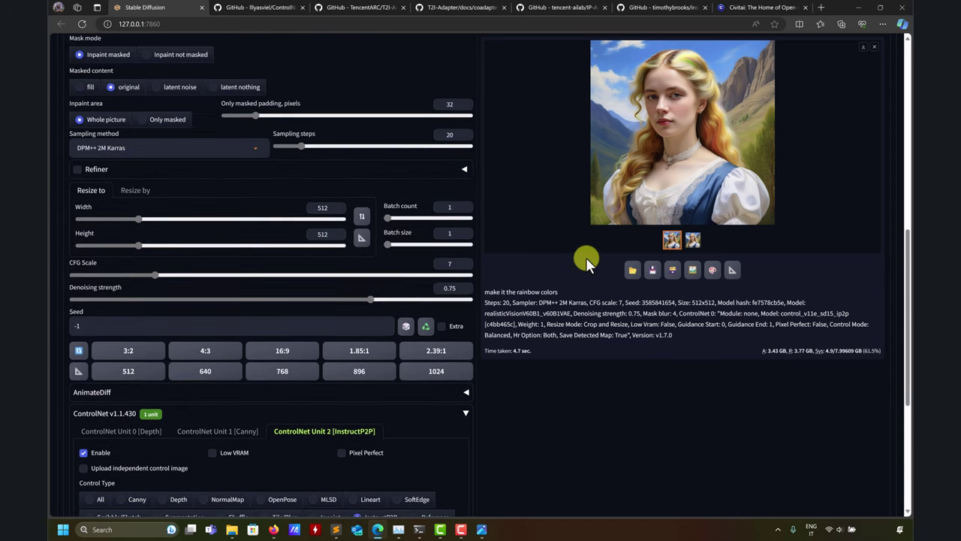
scroll(628, 214, up, 6)
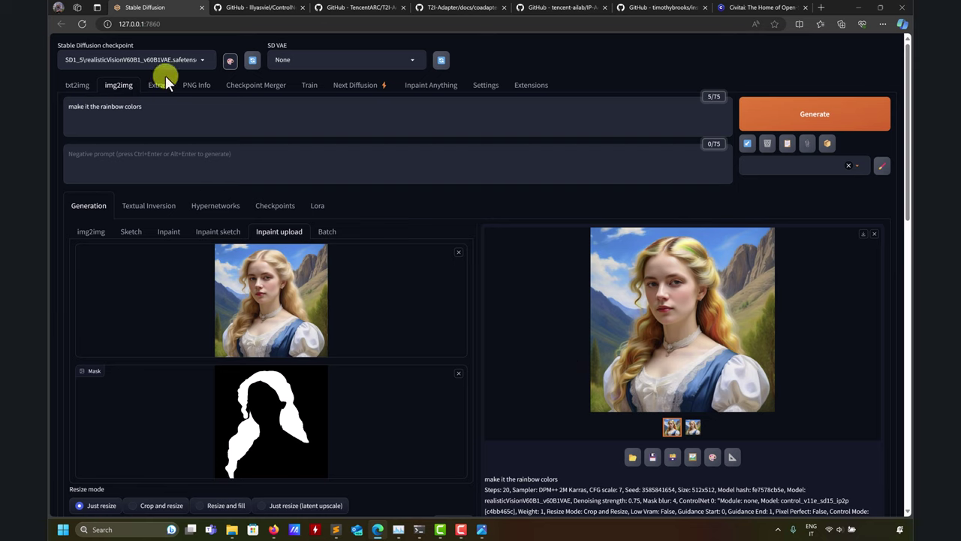
click(203, 63)
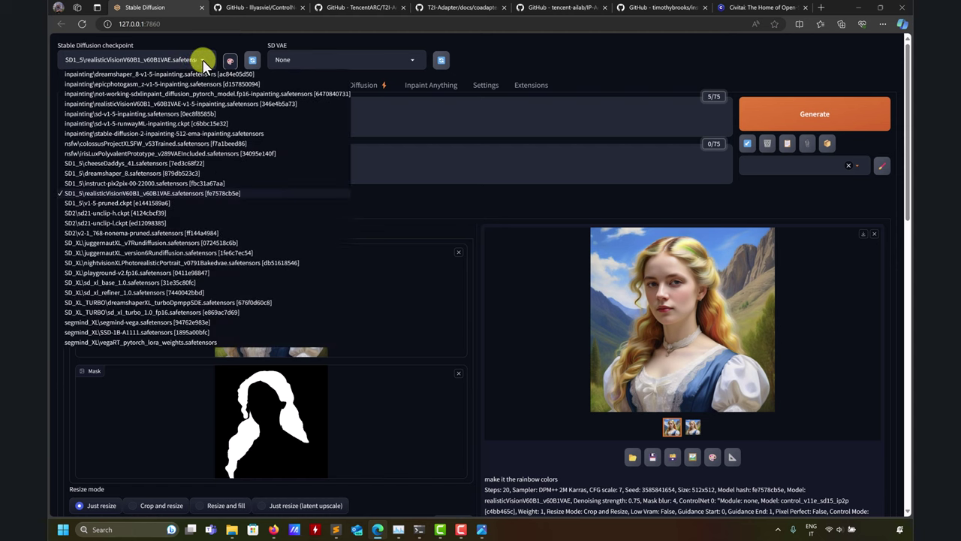
click(107, 184)
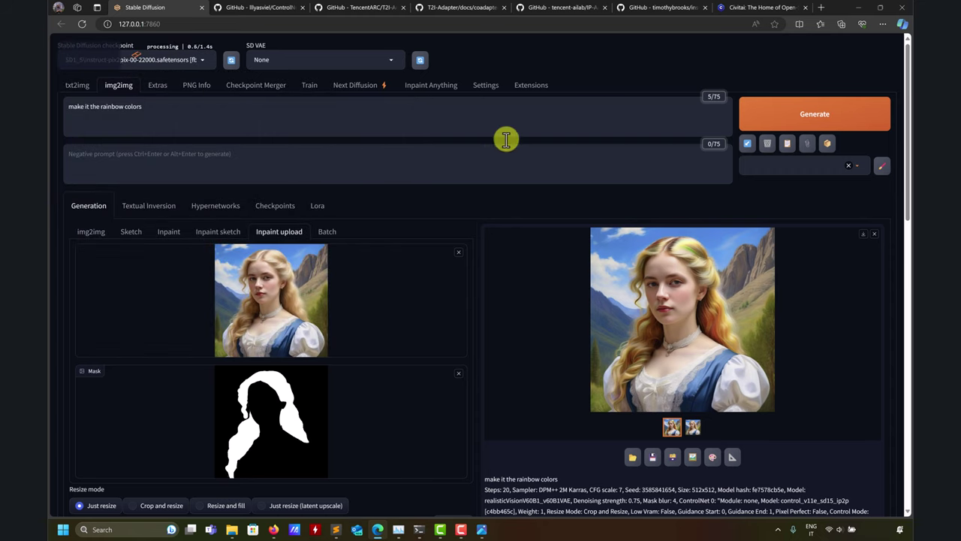
Step: Consult the InstructPix2Pix and ControlNet 1.1 README pages on GitHub and return to Stable Diffusion
click(652, 9)
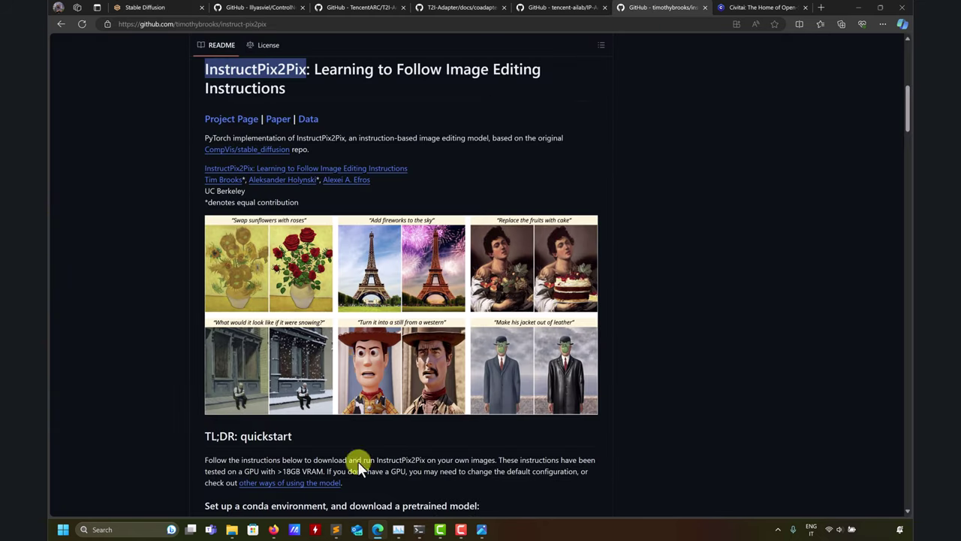
click(244, 8)
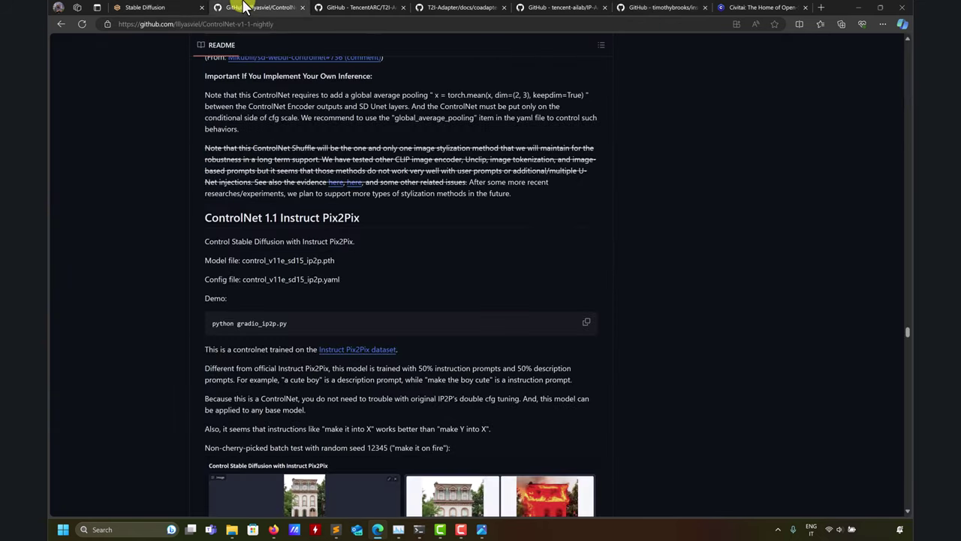
click(171, 8)
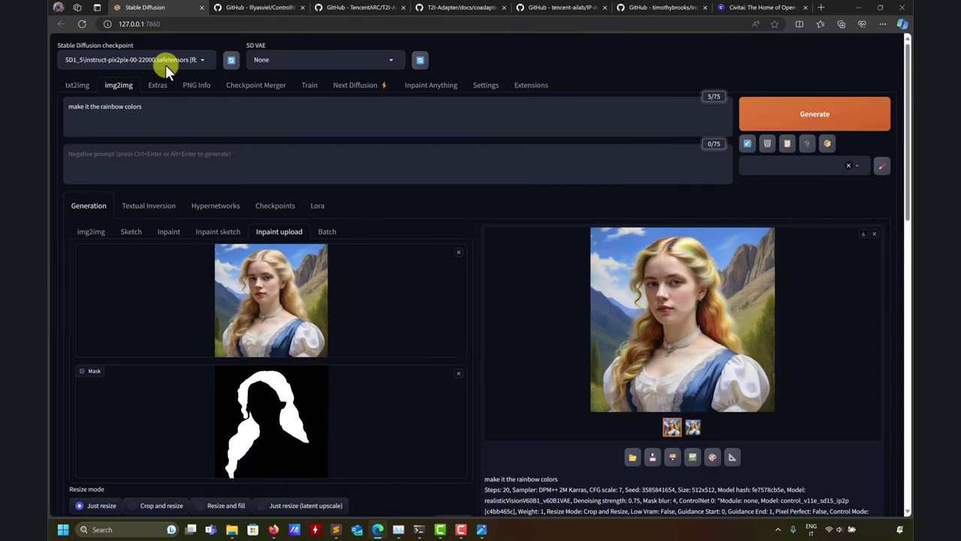
Step: Try to generate the masked hair with the rainbow colors prompt, using the instruct-pix2pix checkpoint with the InstructP2P ControlNet enabled
scroll(556, 397, down, 10)
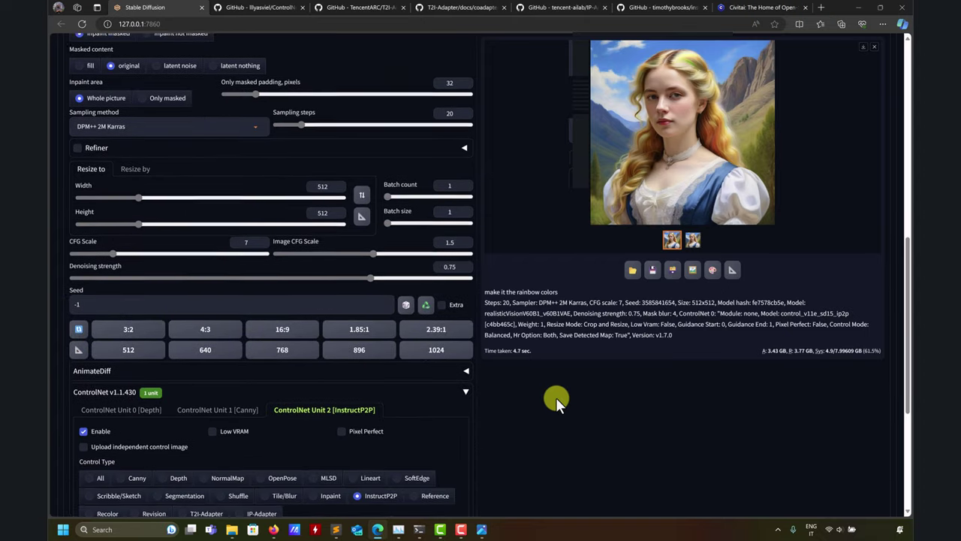
scroll(556, 398, down, 4)
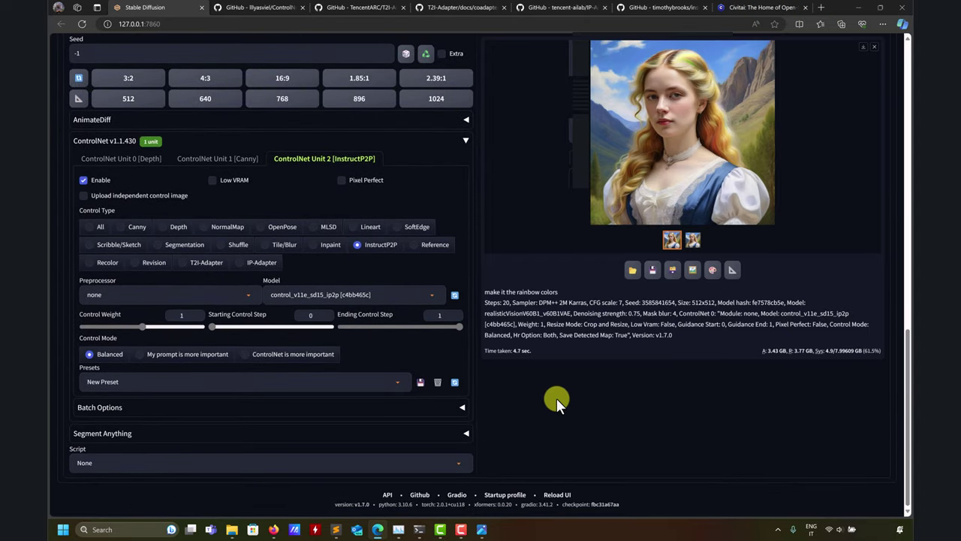
scroll(556, 395, up, 15)
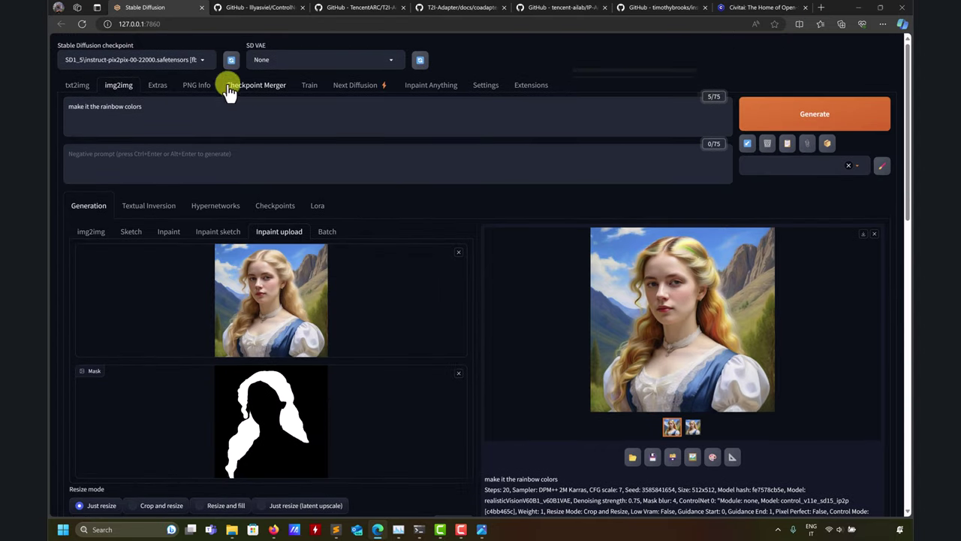
click(204, 58)
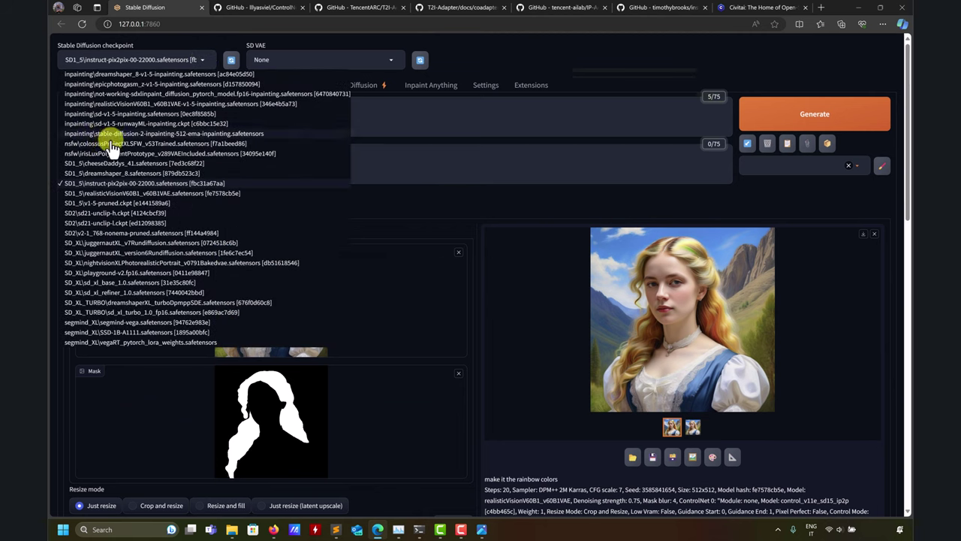
click(529, 107)
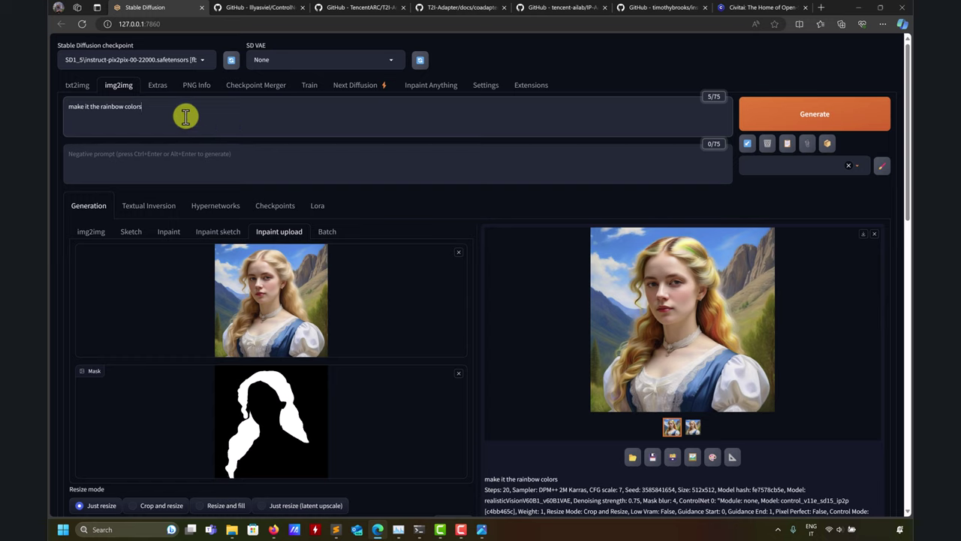
click(794, 118)
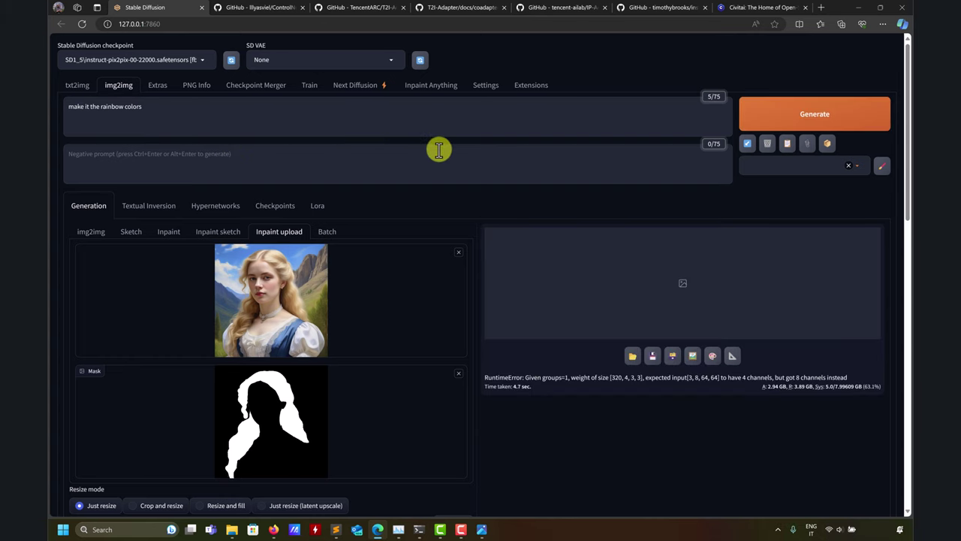
Step: Examine the error traceback in the console window and return to the web UI
click(419, 529)
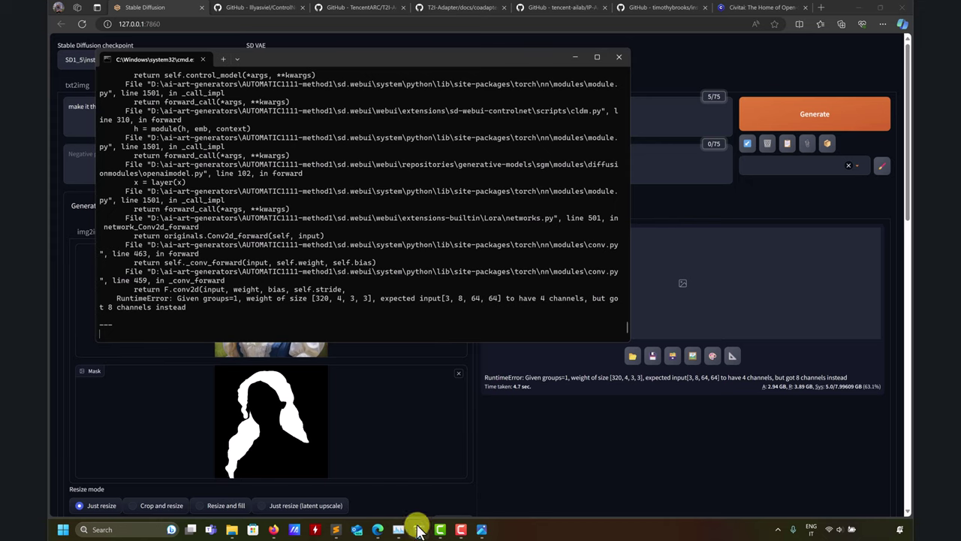
scroll(326, 216, up, 15)
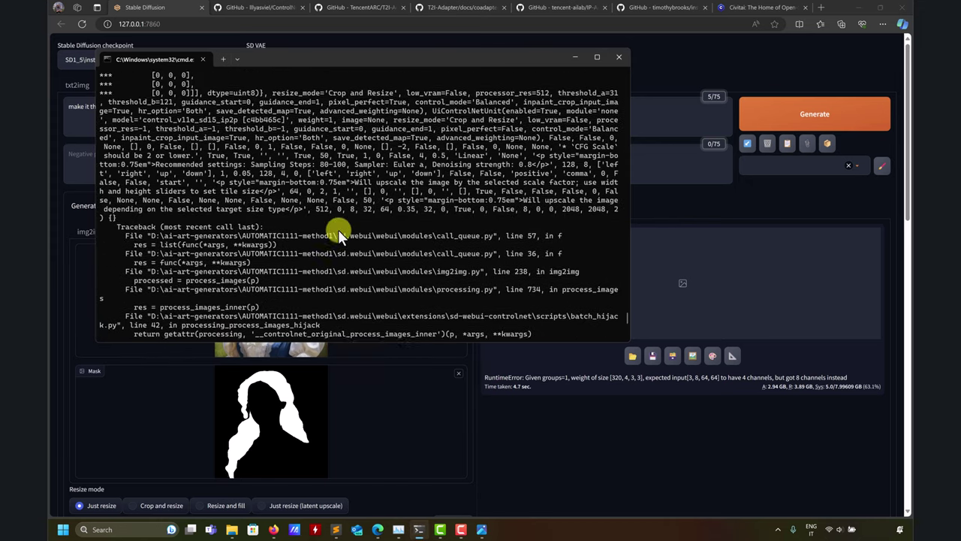
scroll(339, 234, up, 10)
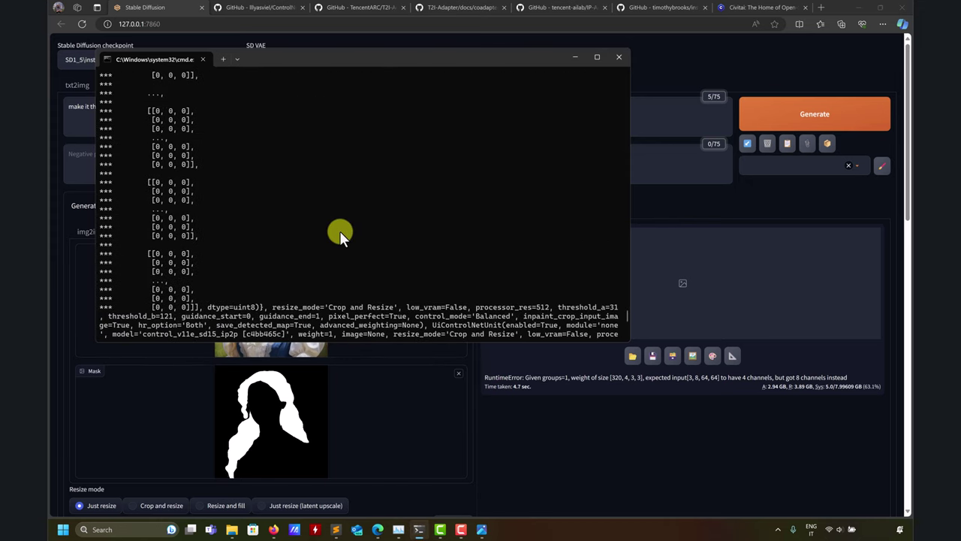
scroll(341, 232, down, 20)
click(554, 401)
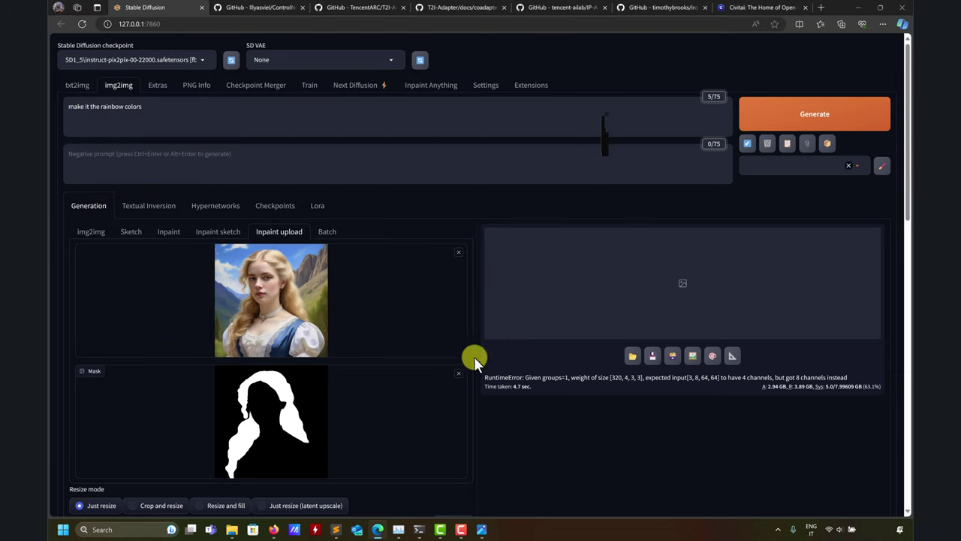
Step: Change the prompt to "make it pink" and try to generate it with the uploaded mask and in plain img2img
double_click(172, 117)
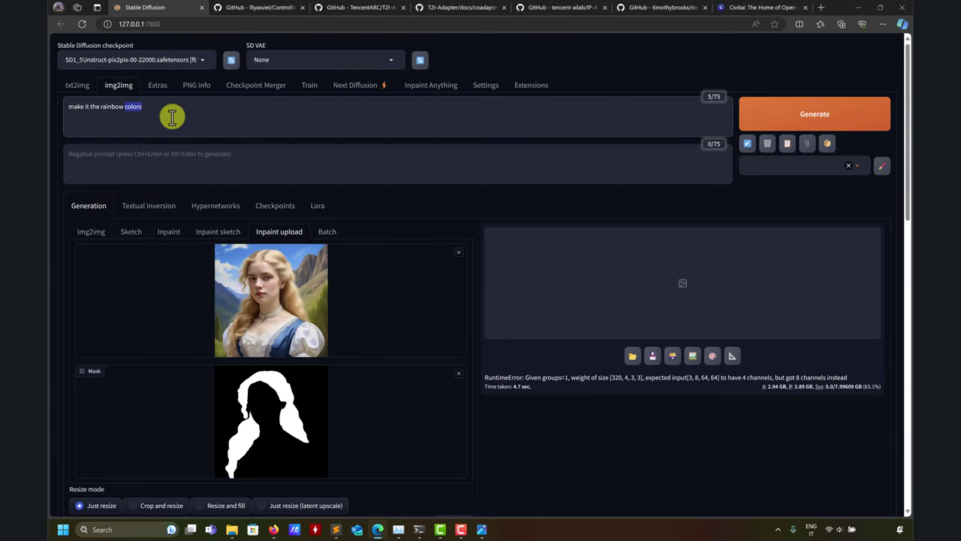
drag(172, 113, 47, 106)
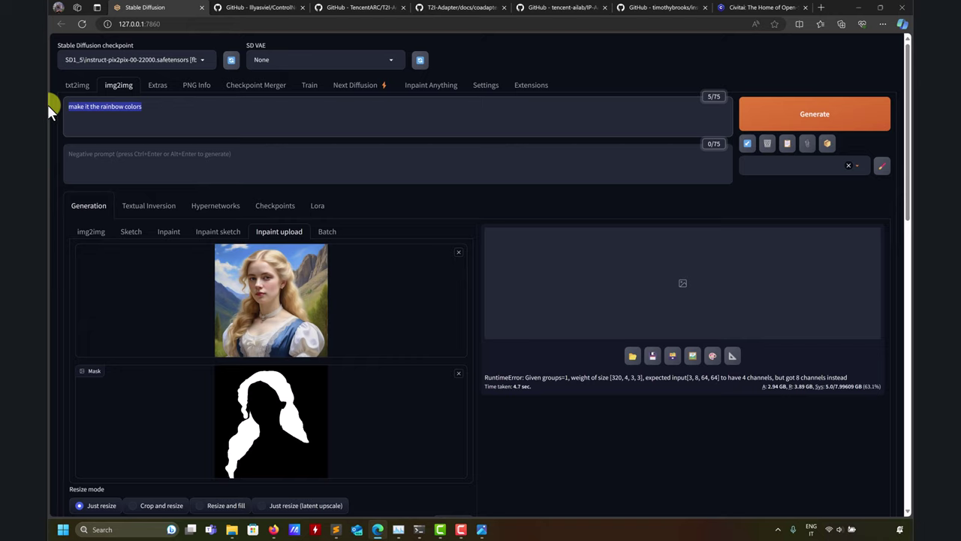
text(make it pink)
key(Return)
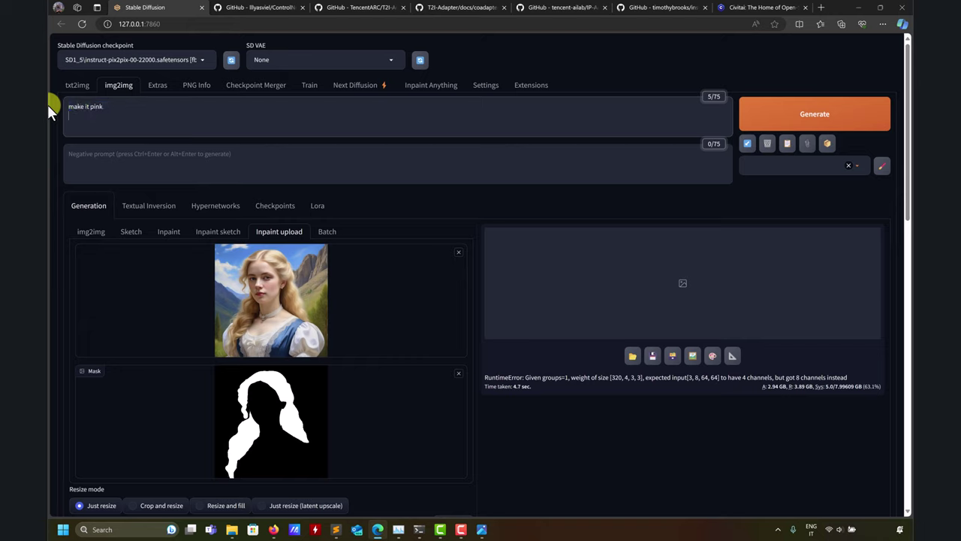
click(783, 121)
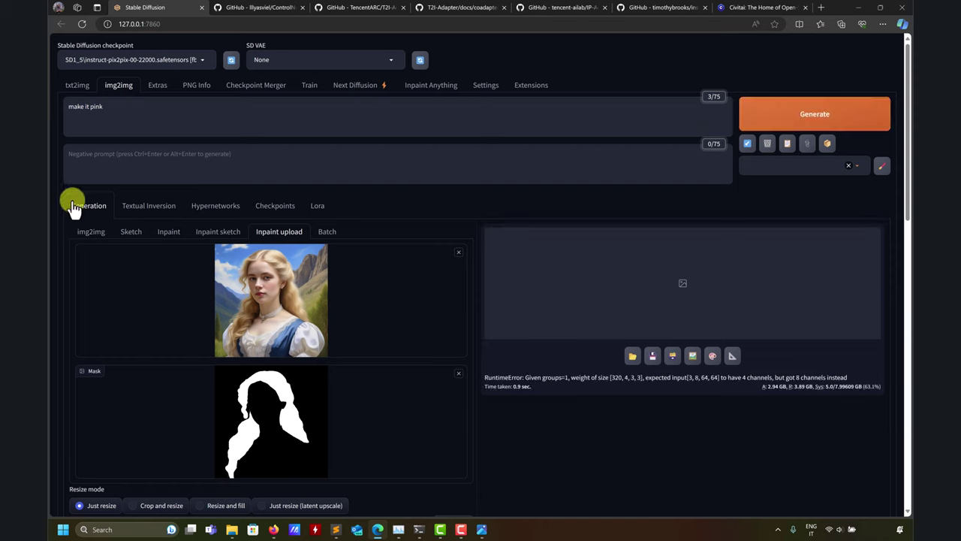
click(91, 231)
click(822, 120)
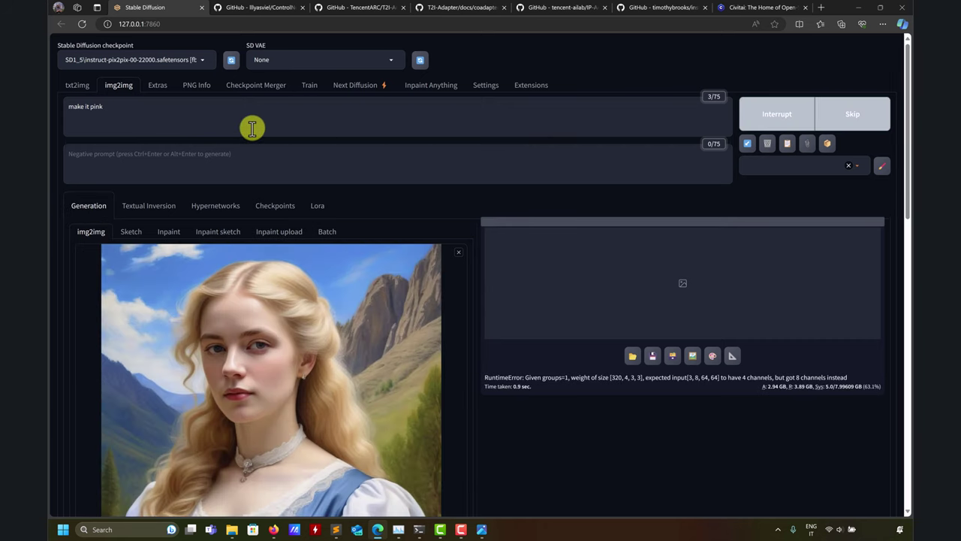
Step: Reload the web UI and load the portrait ComfyUI_00043_.png as the img2img source image
click(83, 24)
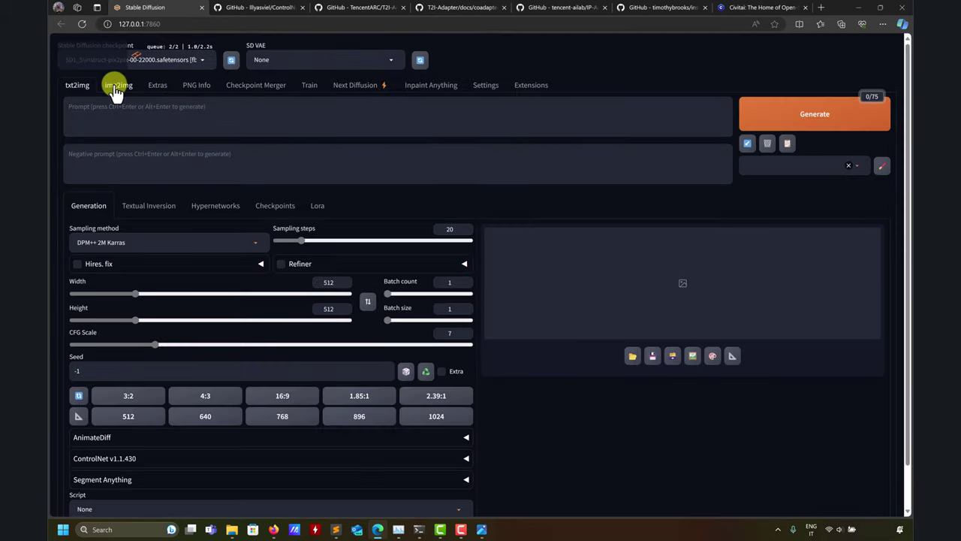
click(115, 87)
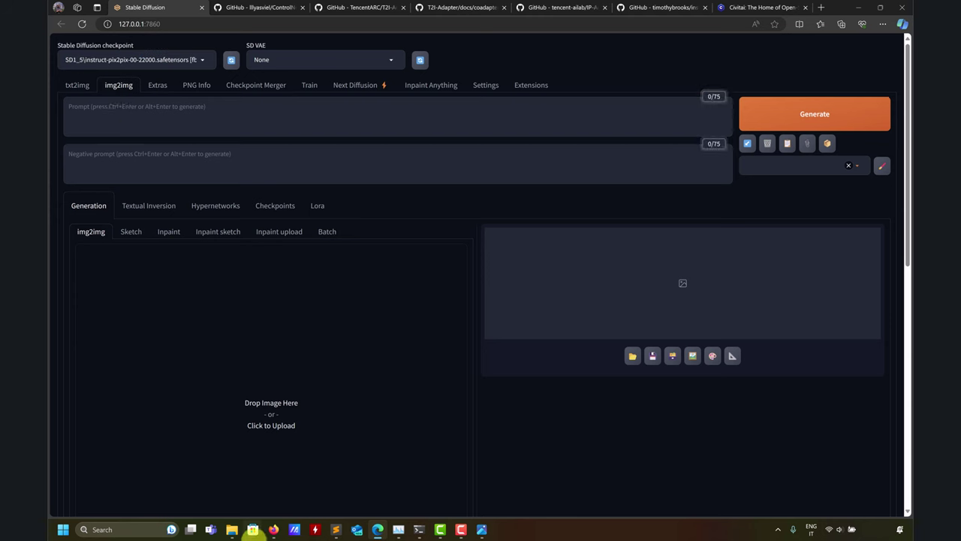
mouse_move(231, 526)
click(236, 477)
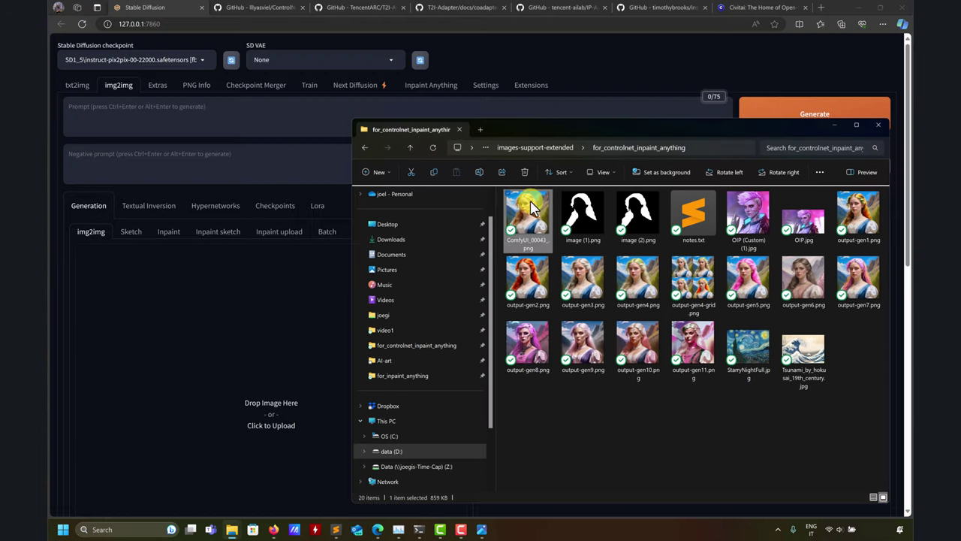
drag(531, 209, 127, 376)
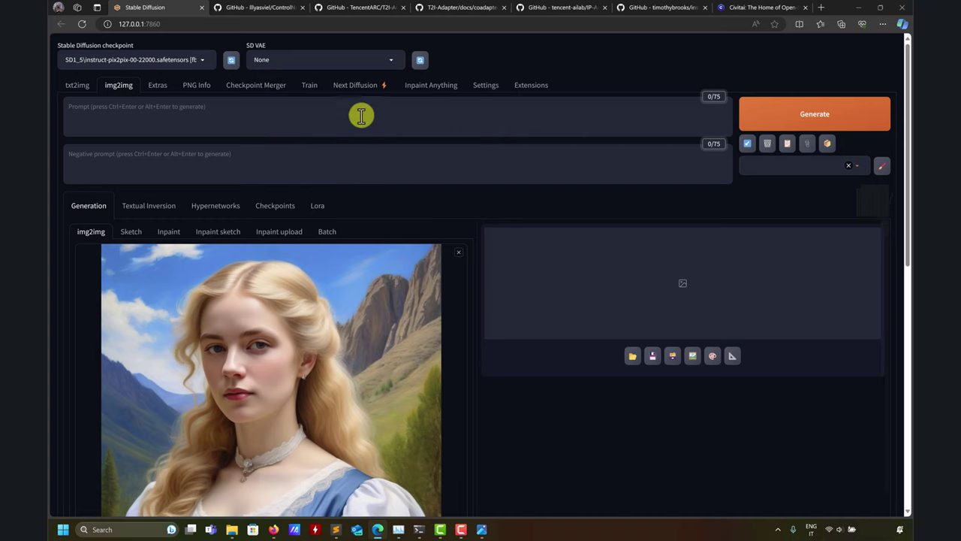
Step: Enter the prompt "make the hair white" and generate the portrait in plain img2img
scroll(516, 378, down, 10)
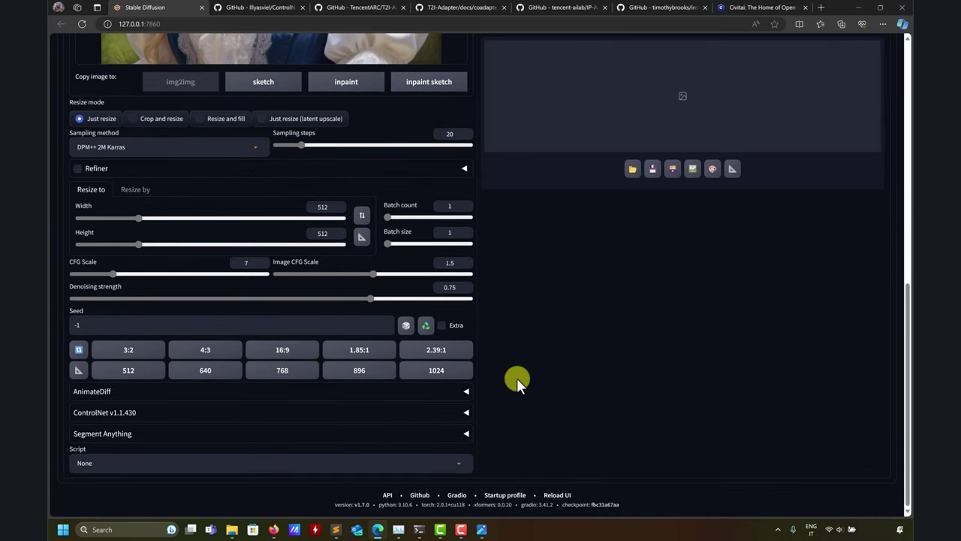
scroll(516, 378, up, 10)
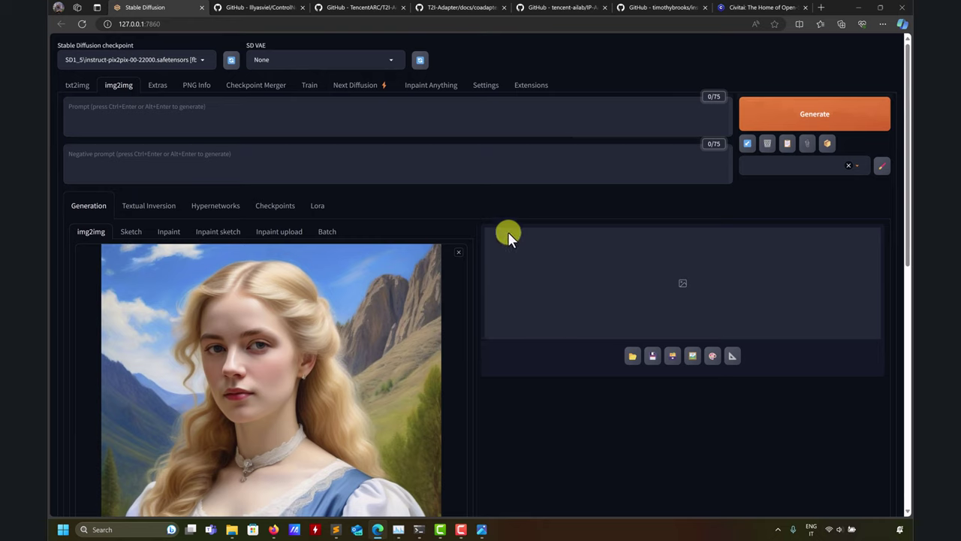
click(192, 118)
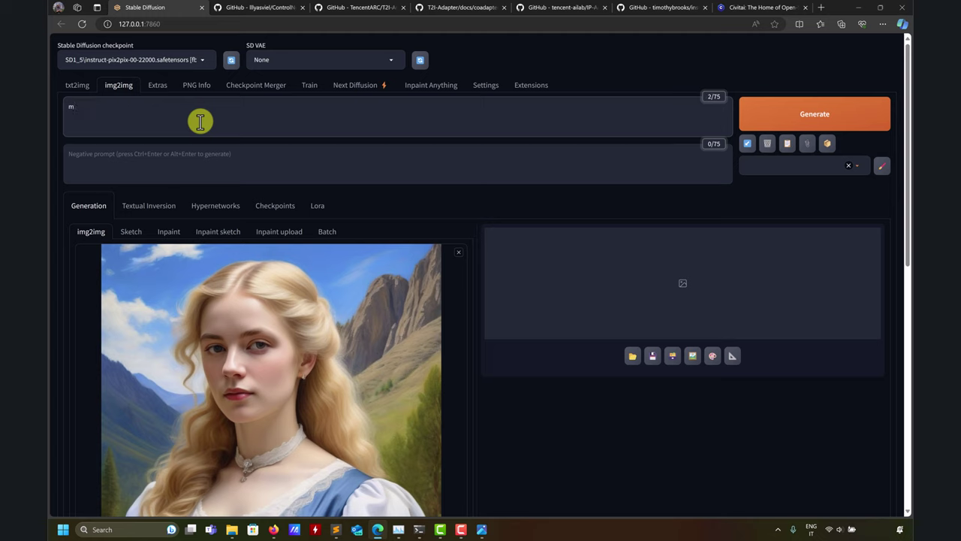
text(make the hair white)
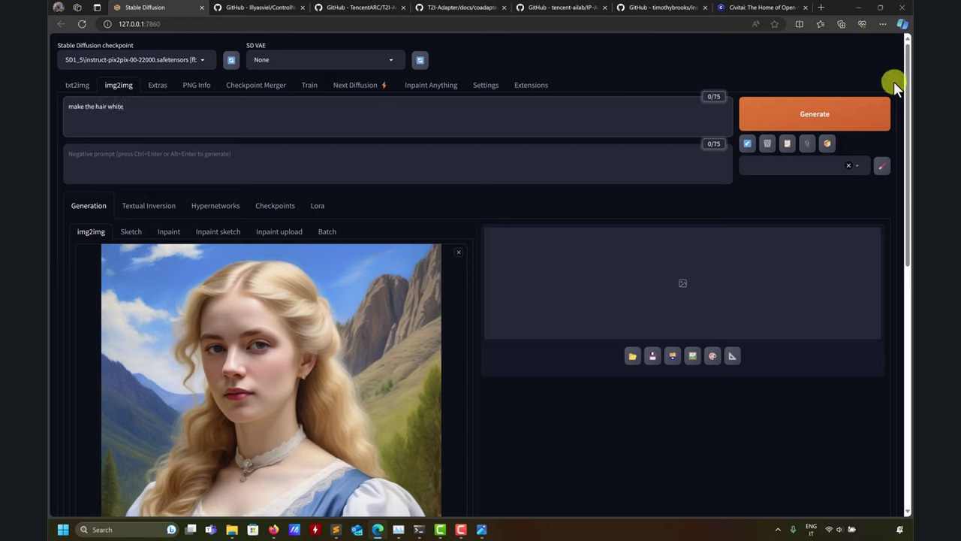
click(835, 121)
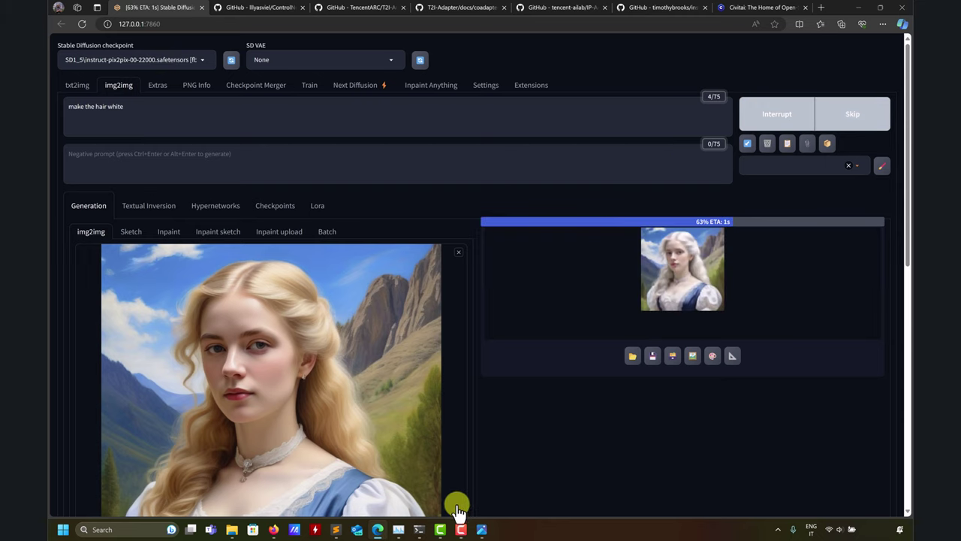
click(442, 530)
click(441, 530)
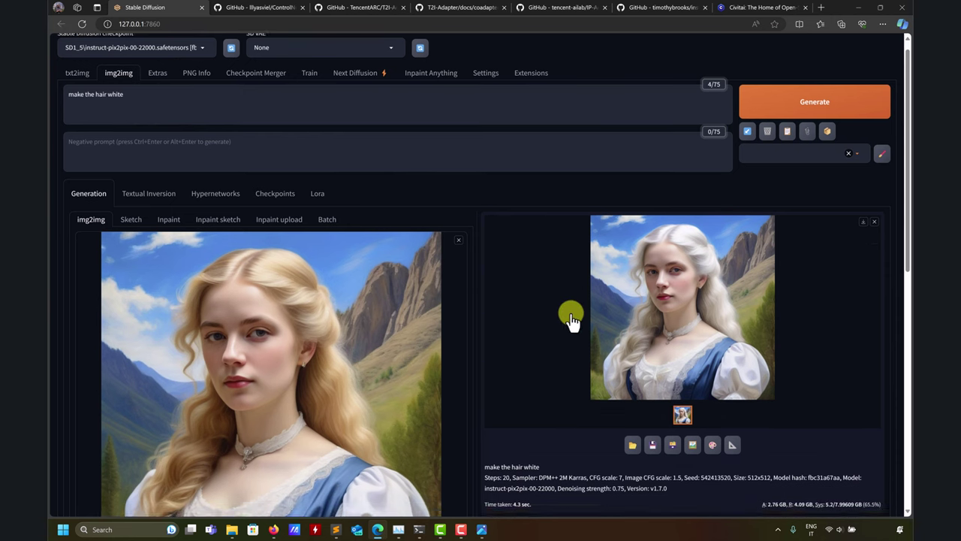
Step: Compare the generated white-haired portrait with the source image, including a full-size view of the result
scroll(353, 429, down, 5)
scroll(435, 440, up, 4)
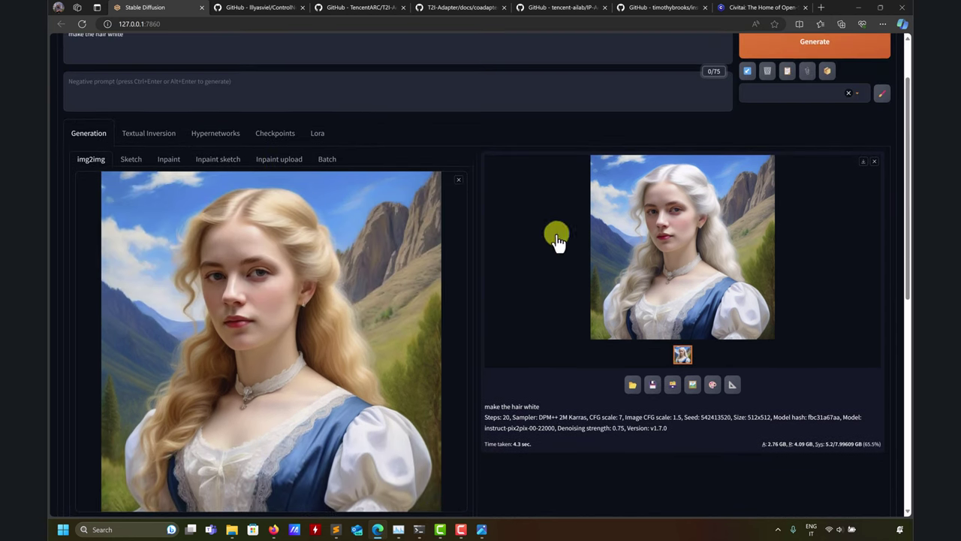
scroll(526, 248, up, 1)
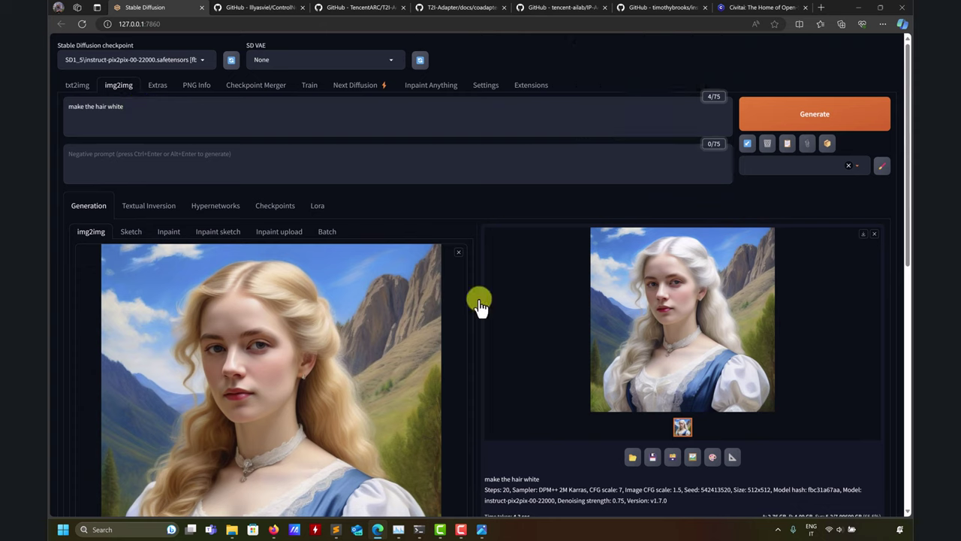
click(717, 308)
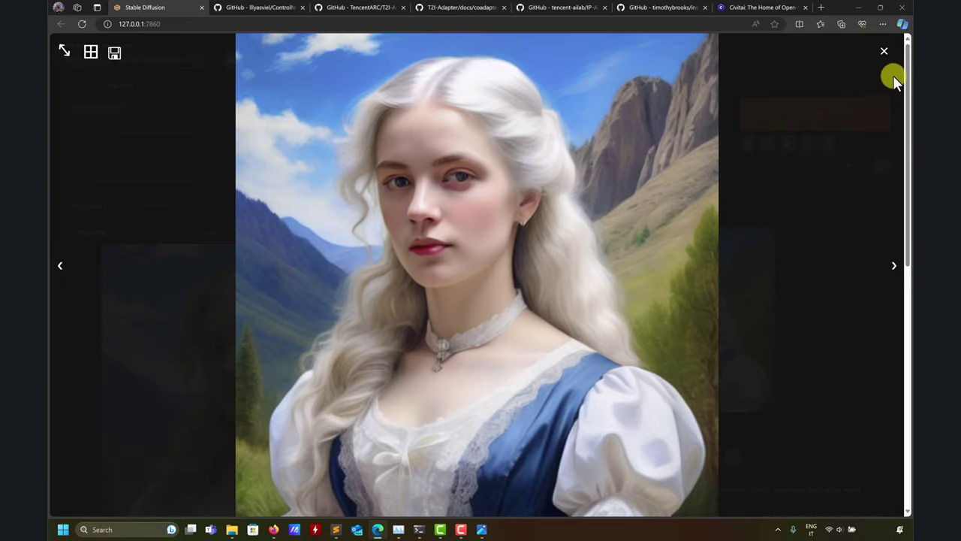
click(886, 53)
scroll(680, 340, down, 1)
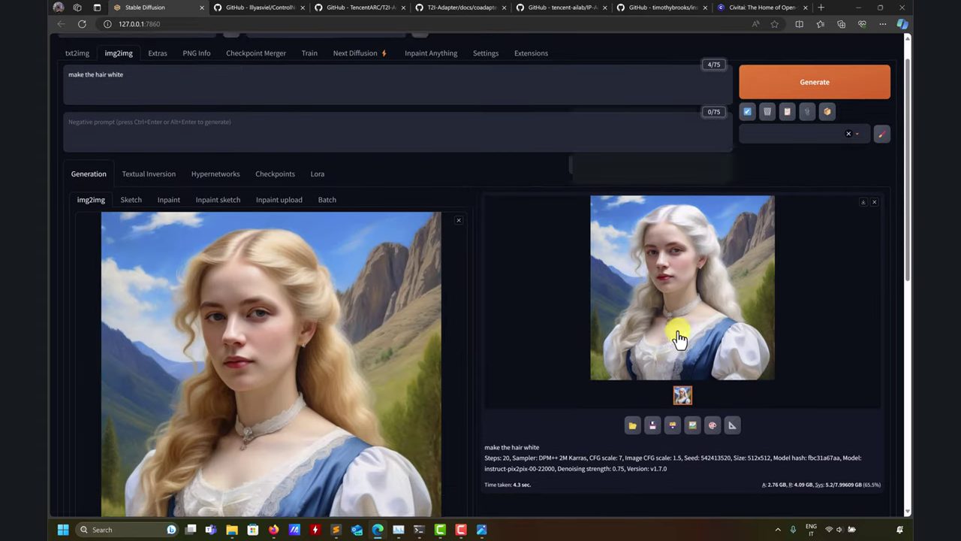
scroll(680, 340, down, 2)
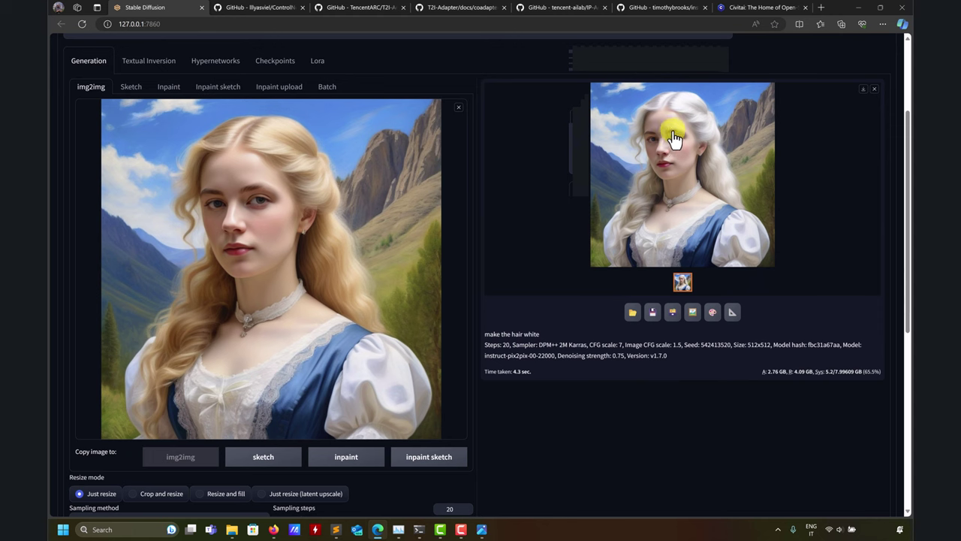
scroll(563, 268, up, 2)
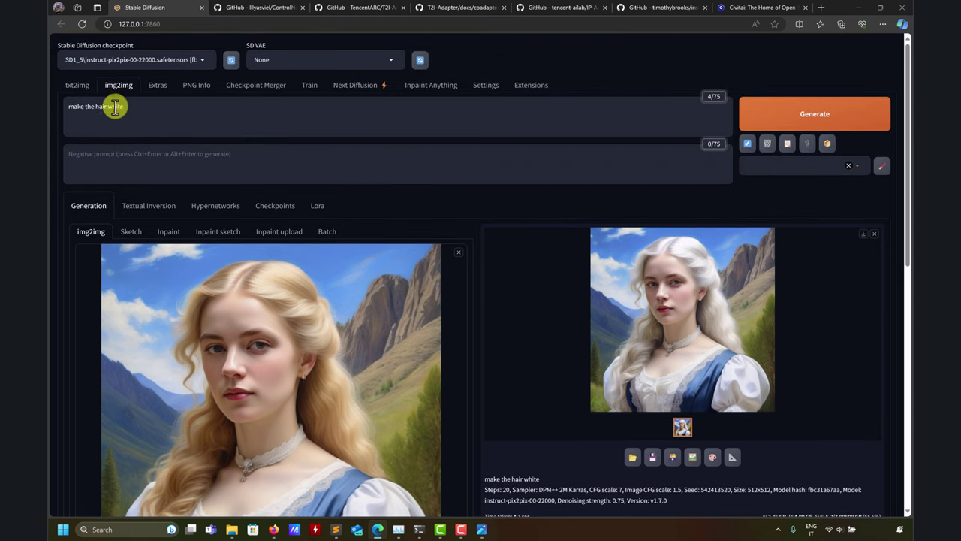
Step: Change the prompt to "make the green white" and generate the portrait in plain img2img
click(101, 106)
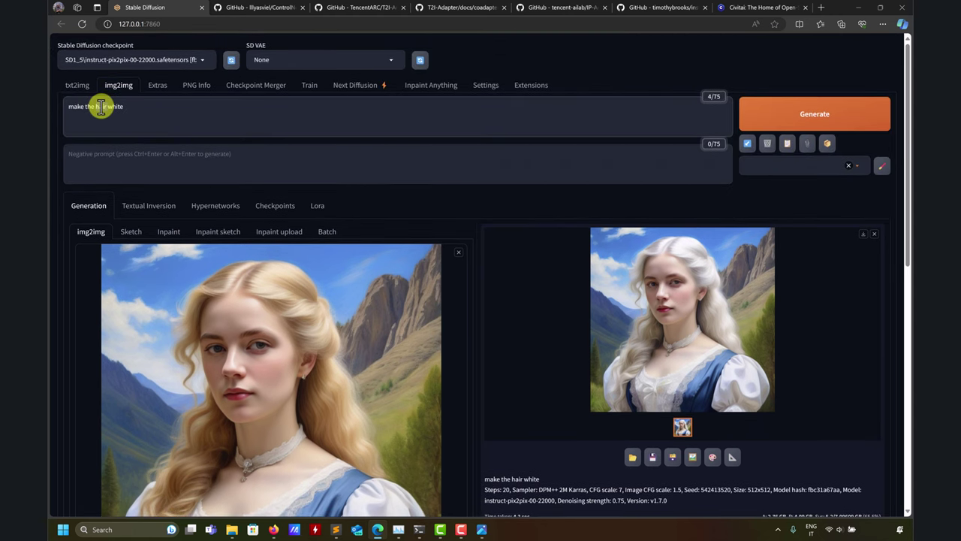
text(green)
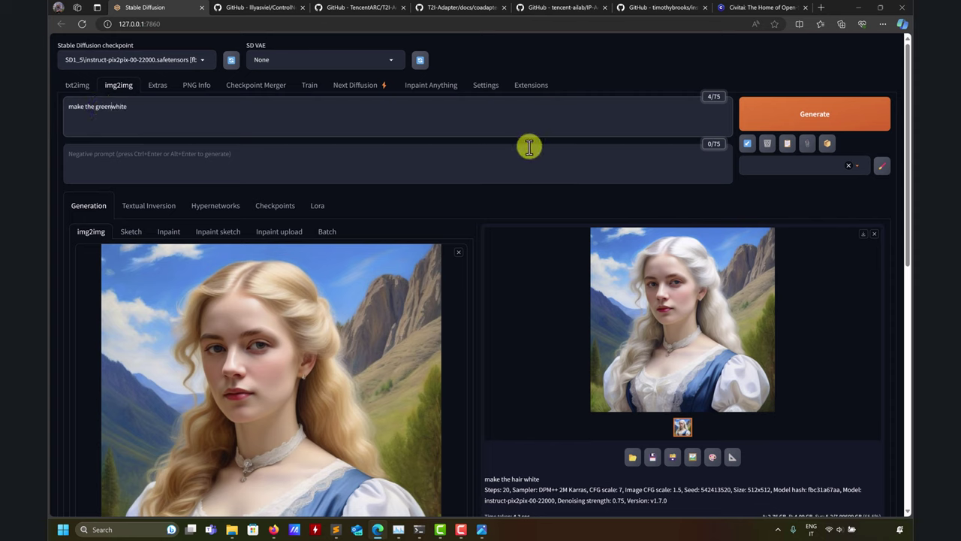
click(744, 124)
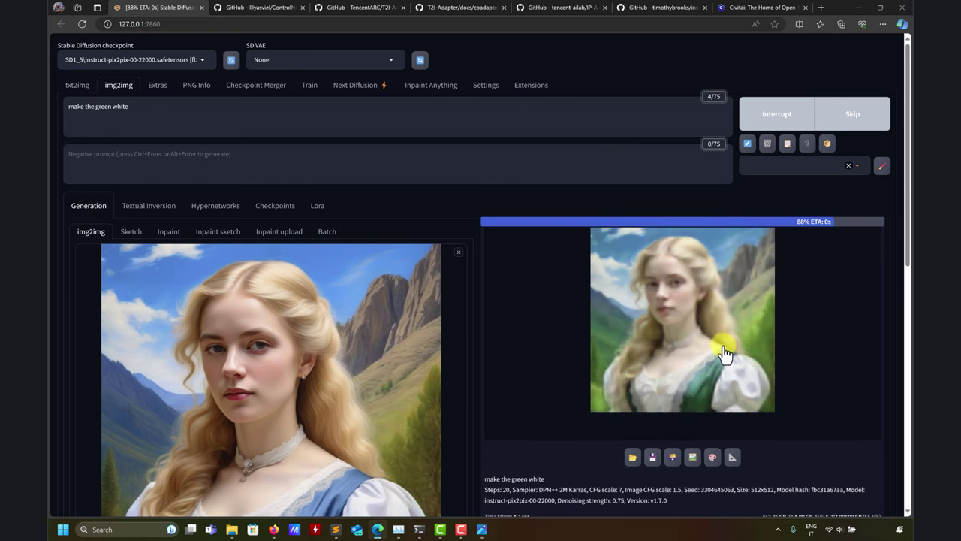
scroll(722, 353, down, 1)
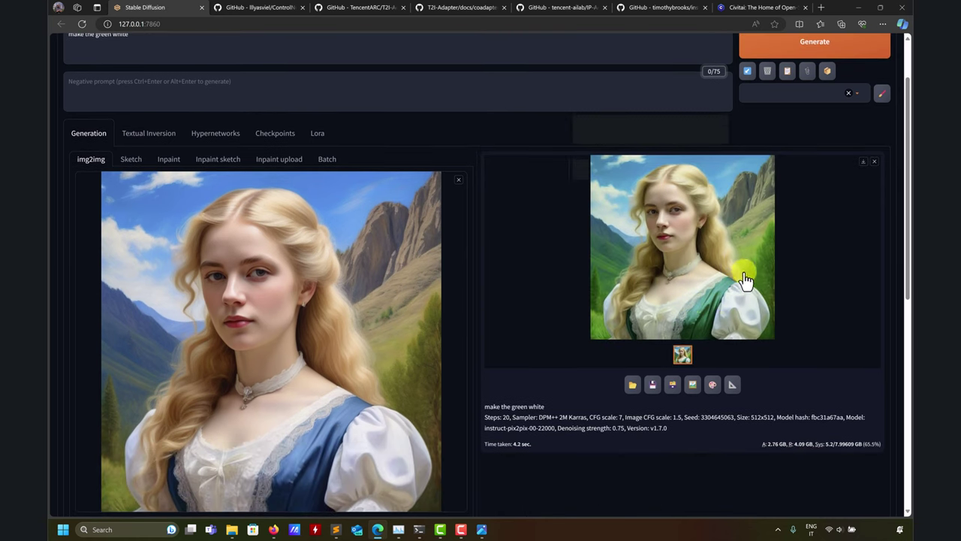
scroll(736, 297, up, 1)
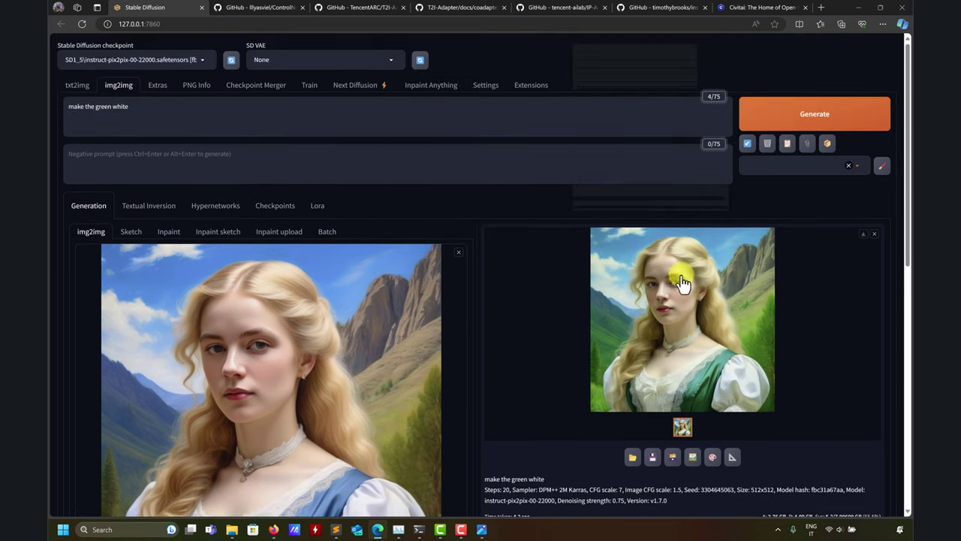
Step: Change the prompt to "make the hair green" and generate the portrait in plain img2img
double_click(97, 106)
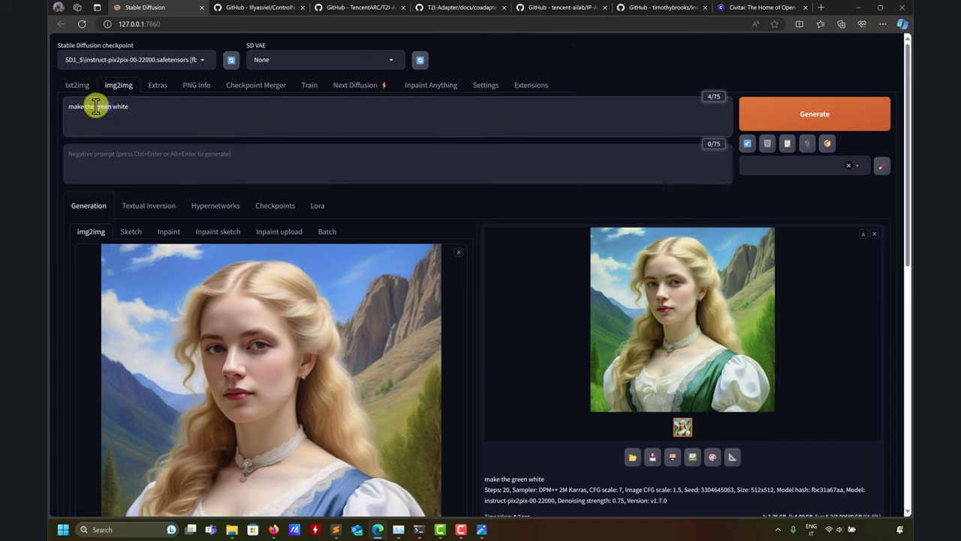
drag(96, 106, 152, 106)
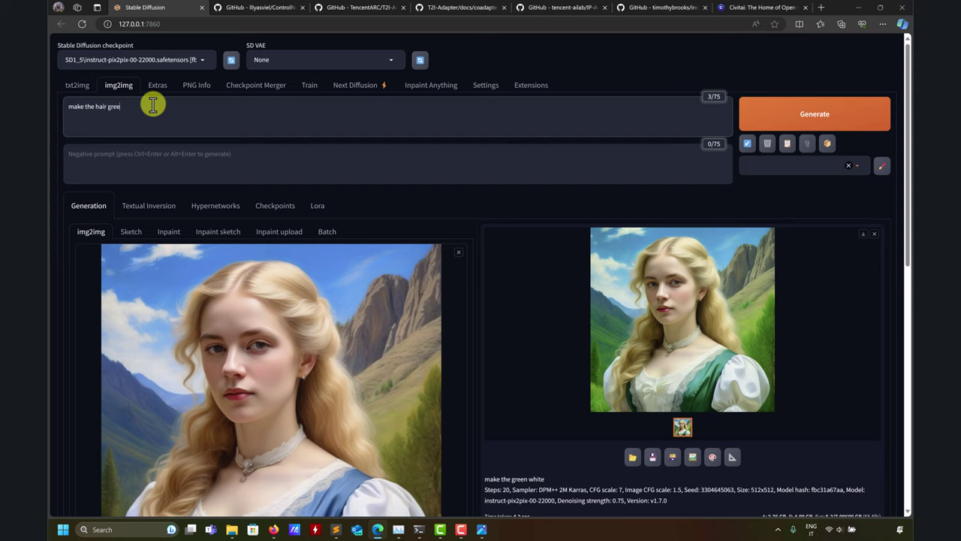
click(826, 113)
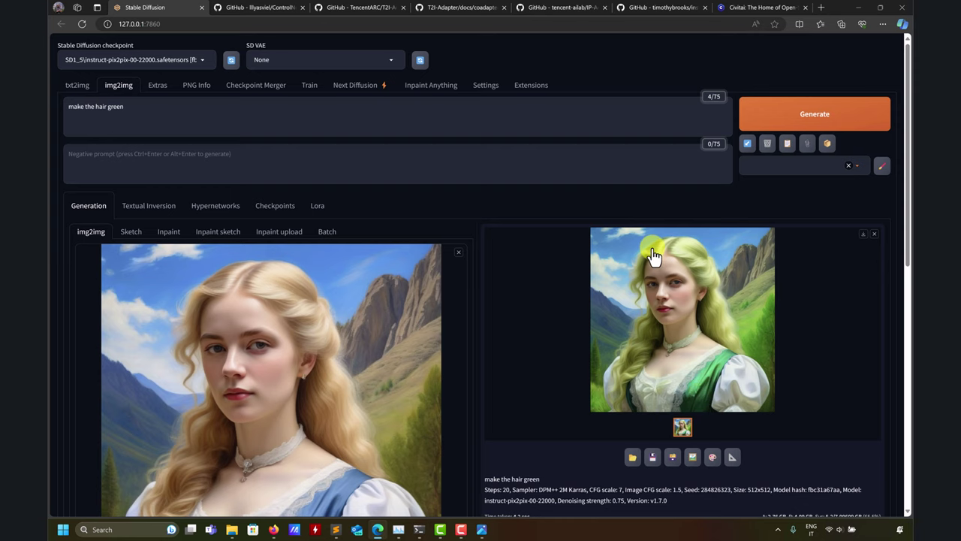
Step: Load the blonde portrait as the inpaint upload image and its black-and-white hair silhouette as the mask
click(283, 232)
scroll(458, 315, down, 3)
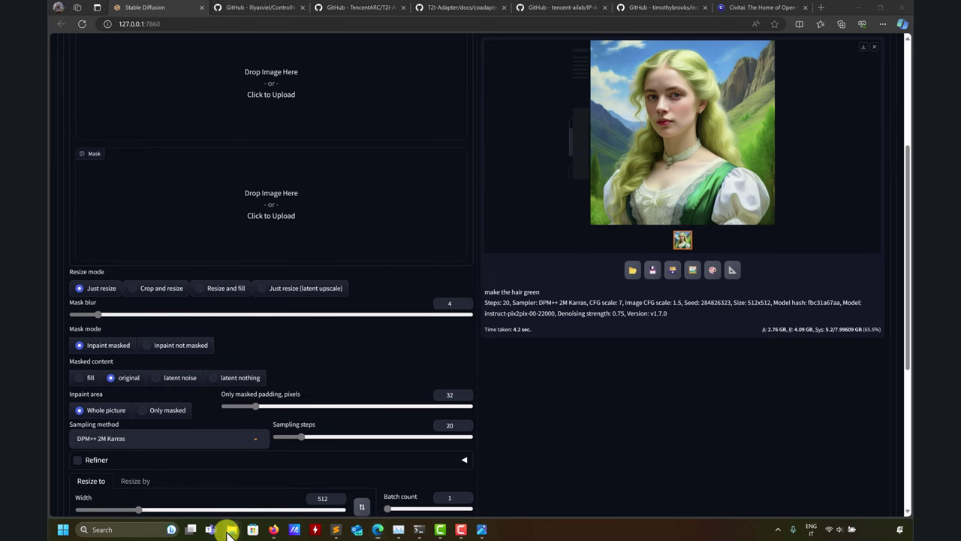
mouse_move(232, 529)
click(248, 485)
drag(528, 216, 293, 91)
mouse_move(230, 530)
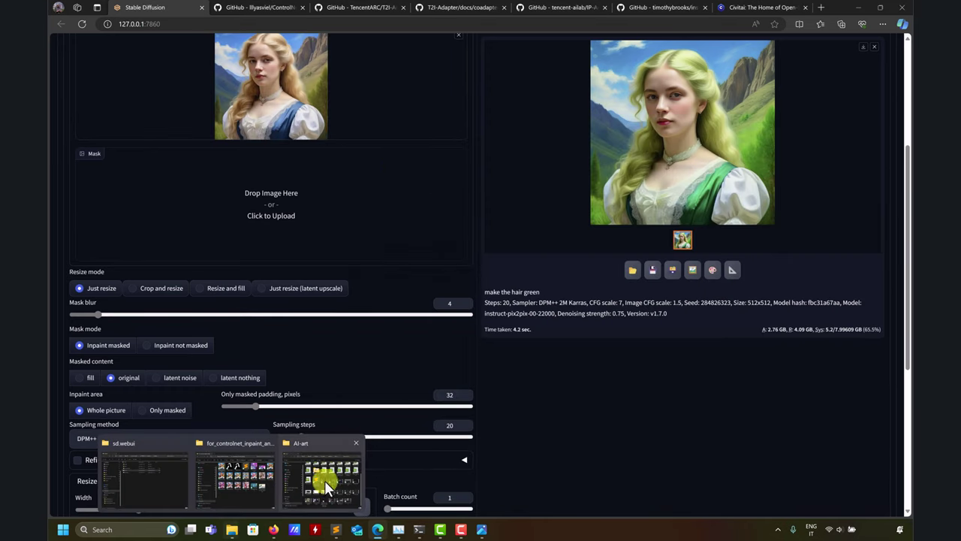
click(242, 484)
drag(631, 222, 232, 254)
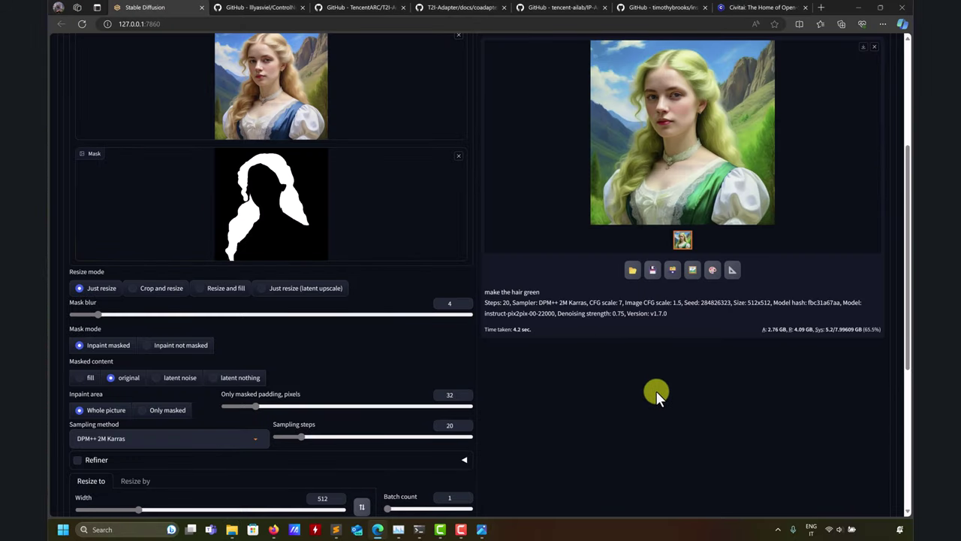
Step: Generate the masked inpainting with the "make the hair green" prompt and inspect the result
scroll(655, 393, up, 3)
scroll(660, 391, down, 7)
scroll(660, 391, up, 10)
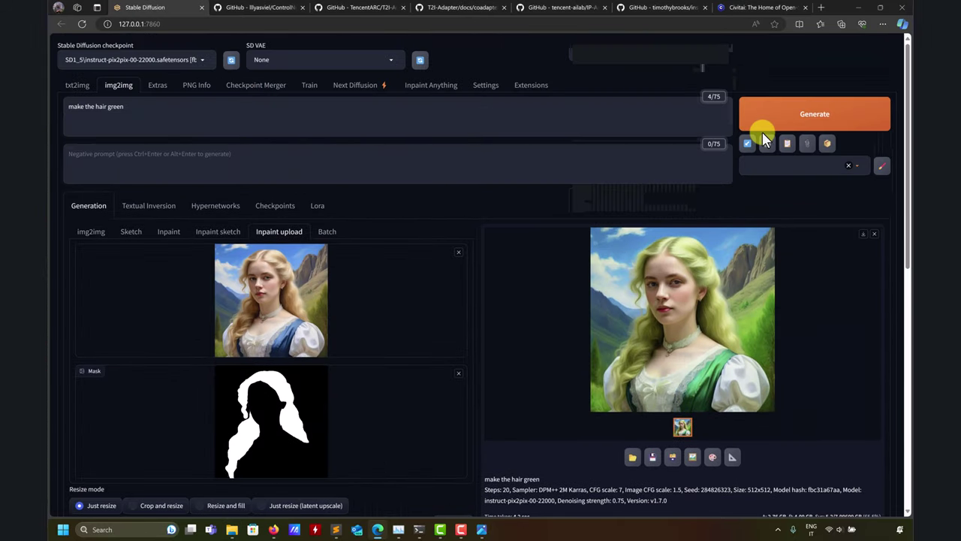
click(789, 110)
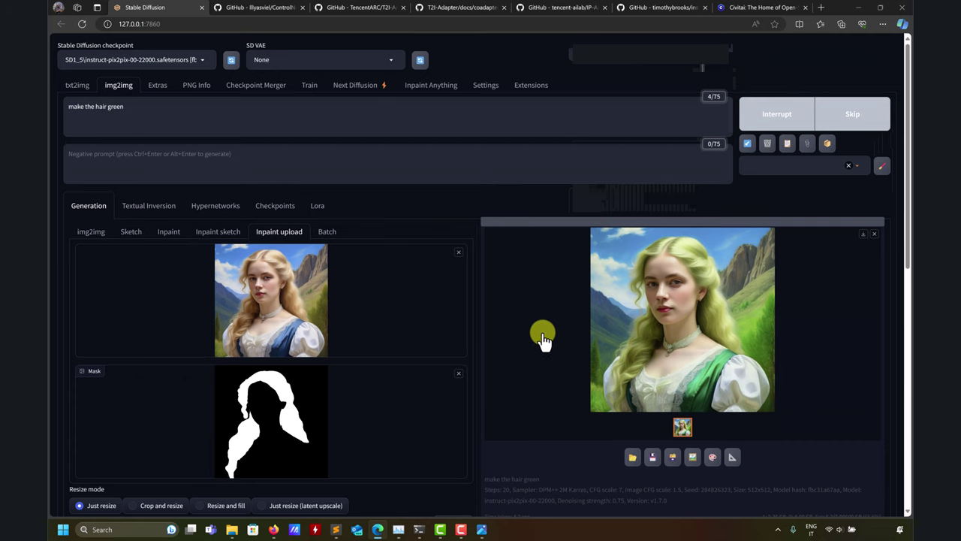
scroll(451, 399, down, 5)
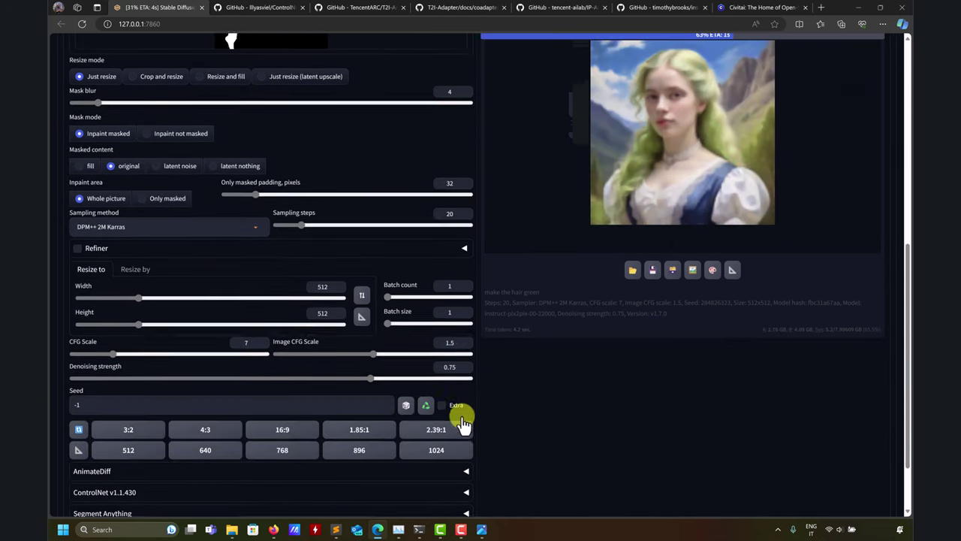
scroll(540, 324, up, 7)
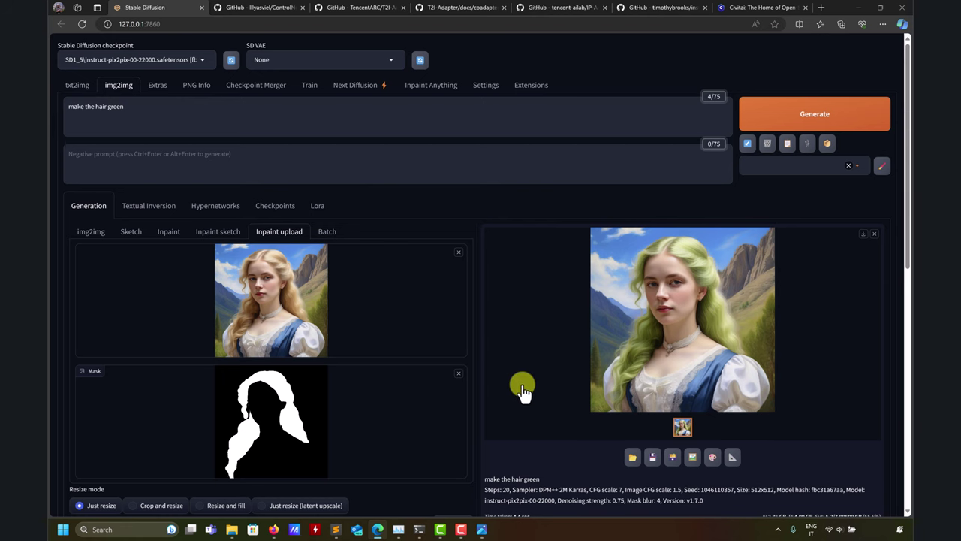
Step: Look through the instruct-pix2pix README on GitHub, plus the ControlNet 1.1 Instruct Pix2Pix section and the T2I-Adapter page
click(660, 8)
scroll(359, 258, down, 3)
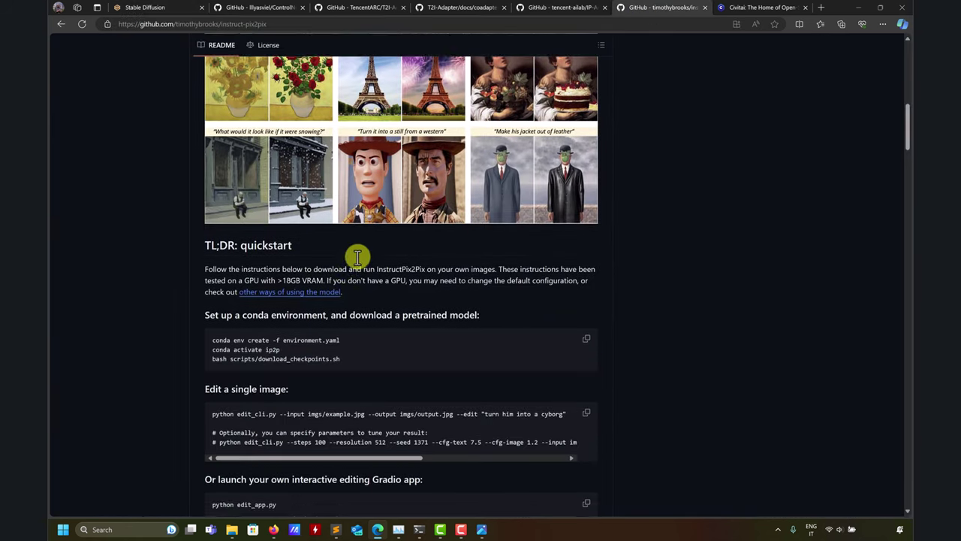
scroll(368, 253, up, 9)
scroll(381, 266, down, 6)
scroll(381, 266, down, 10)
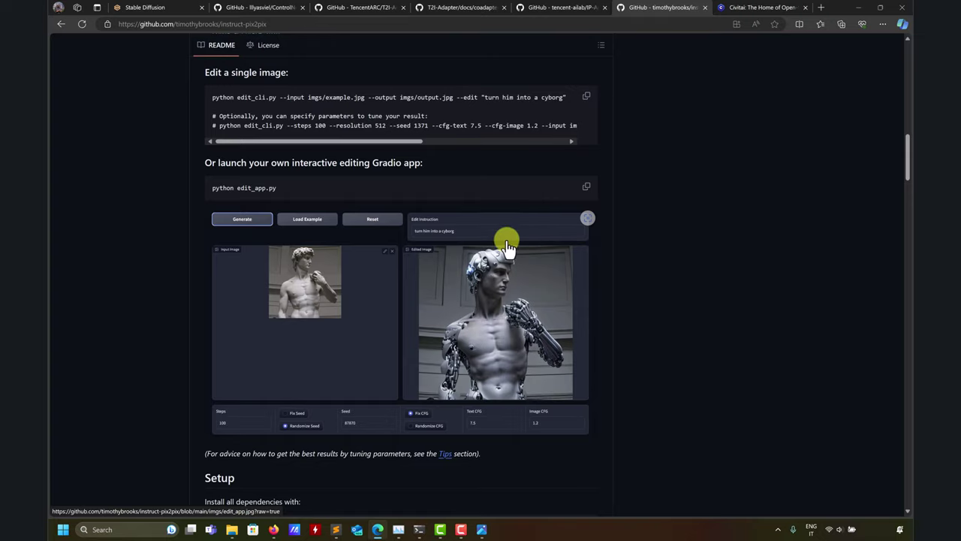
scroll(498, 243, down, 4)
scroll(555, 292, down, 5)
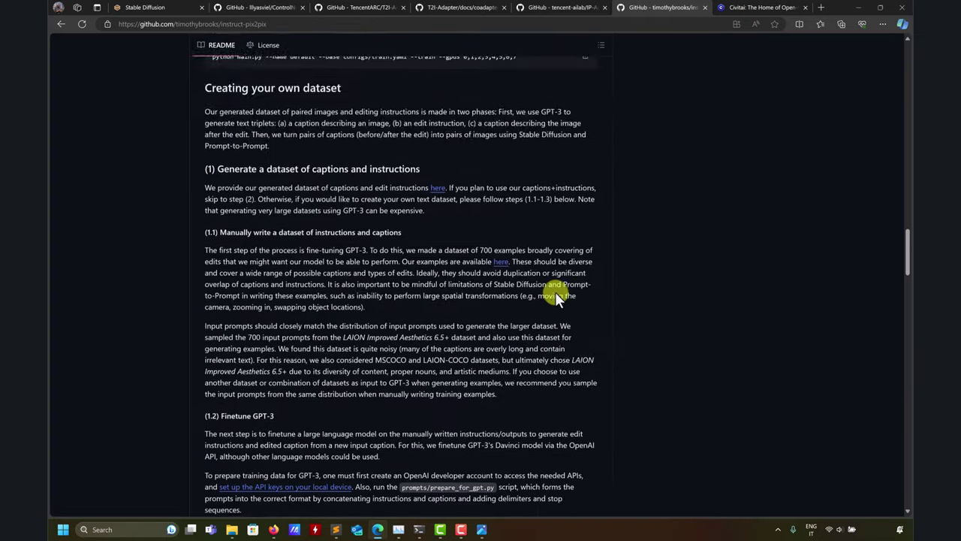
scroll(557, 296, up, 20)
click(252, 7)
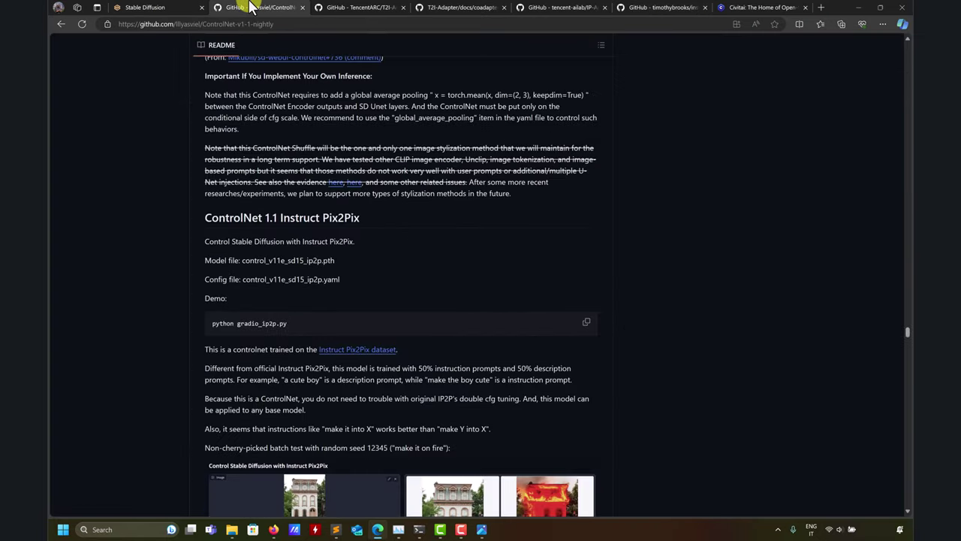
click(373, 9)
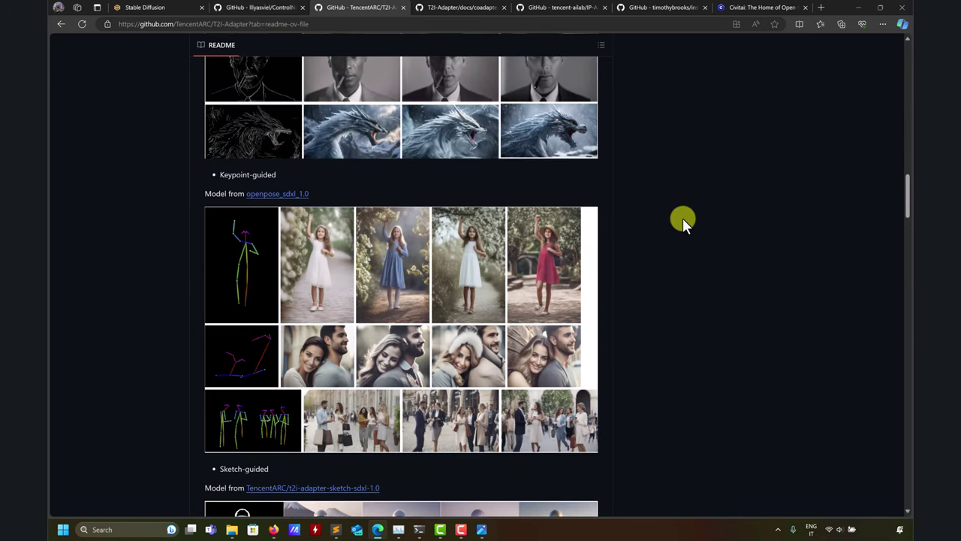
Step: Return to the Stable Diffusion web UI and review the masked green-hair result, its prompt and the inpainting settings
click(131, 6)
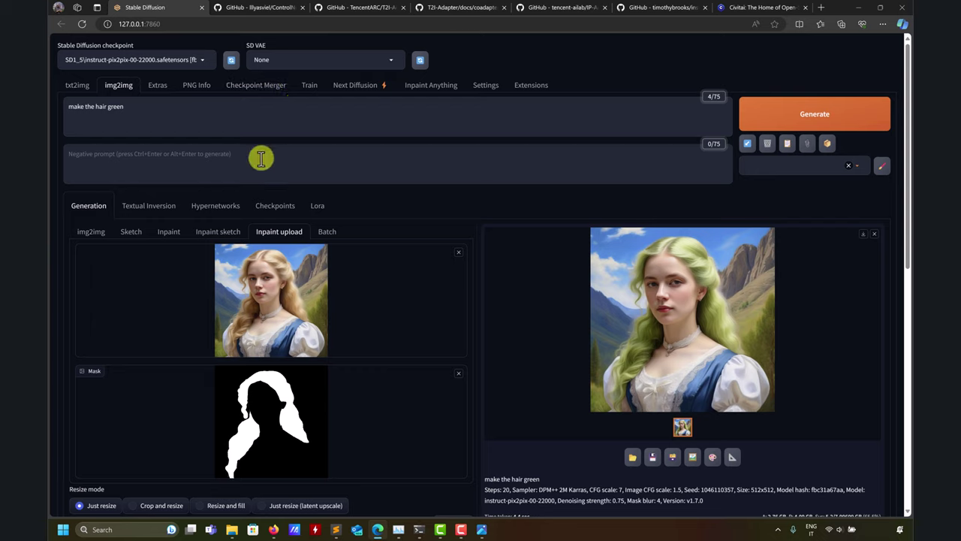
click(181, 131)
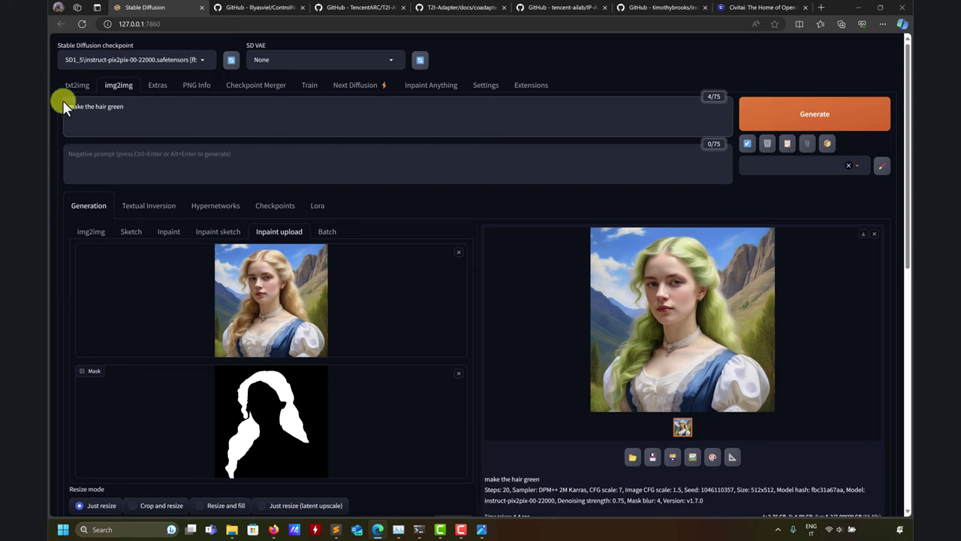
scroll(594, 244, down, 5)
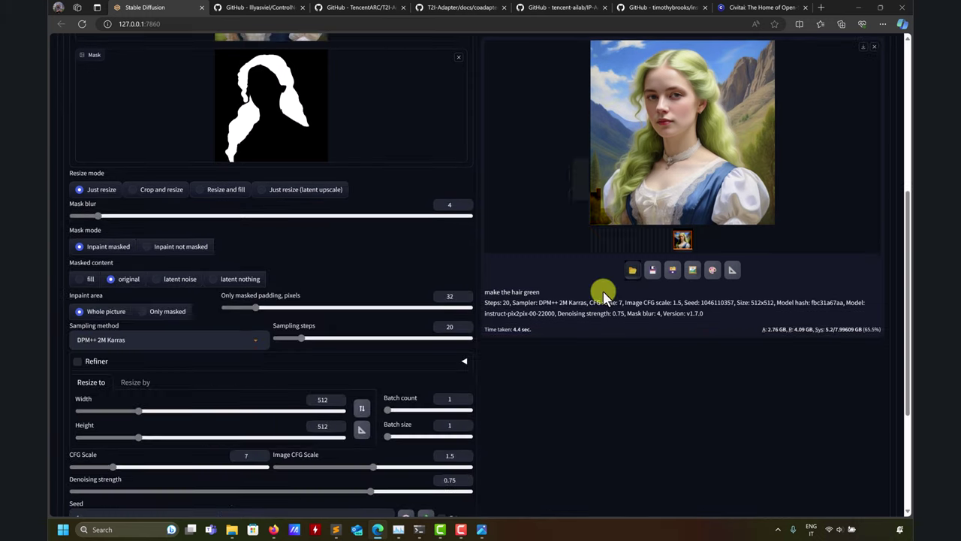
scroll(594, 286, down, 3)
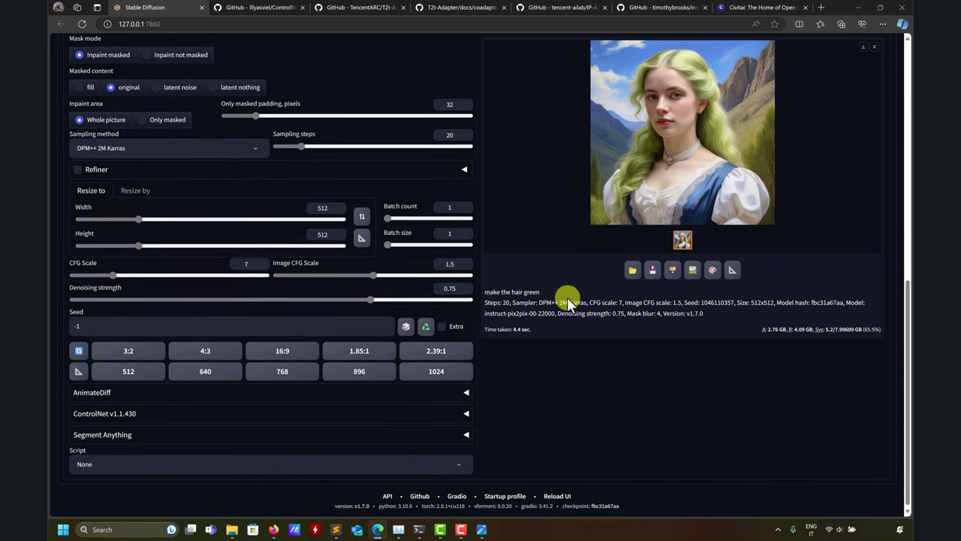
scroll(572, 305, up, 8)
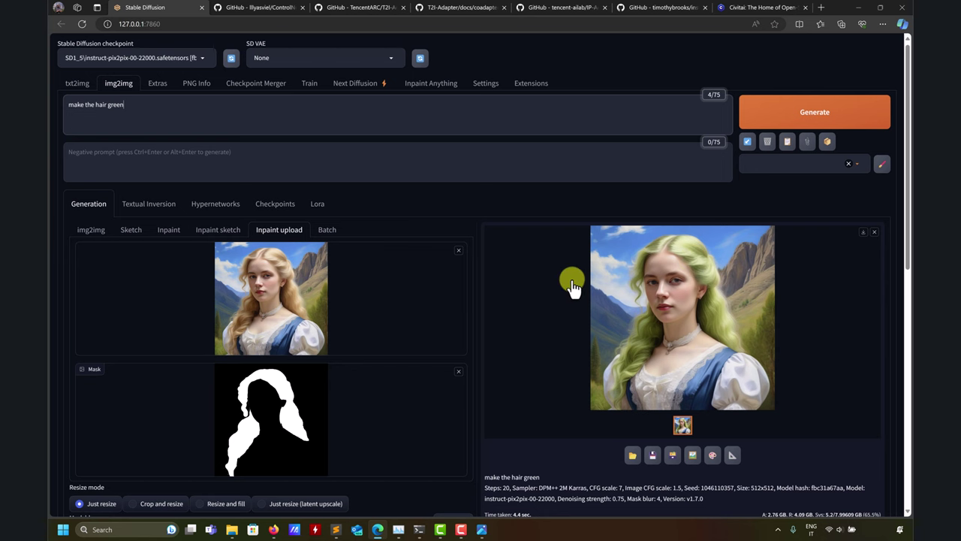
scroll(532, 322, down, 8)
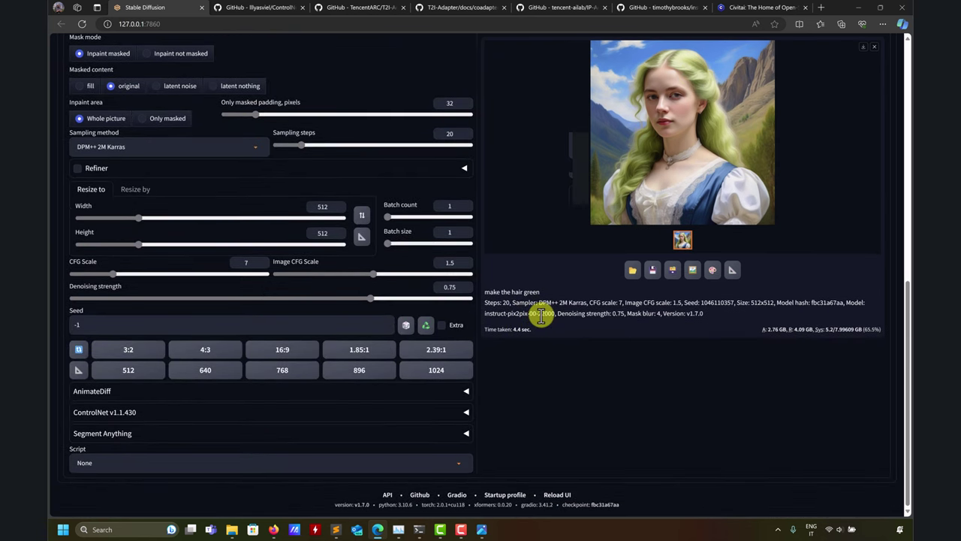
scroll(541, 316, up, 6)
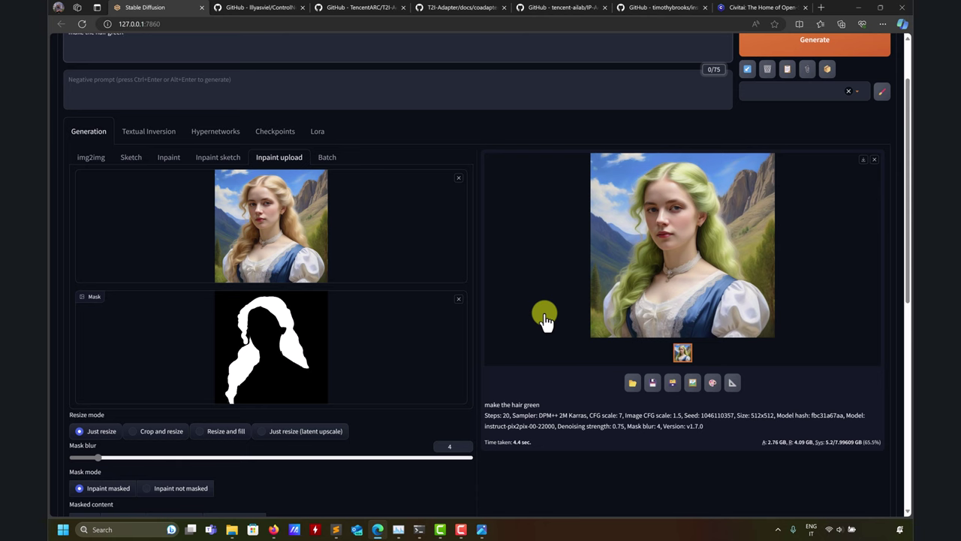
scroll(545, 320, down, 8)
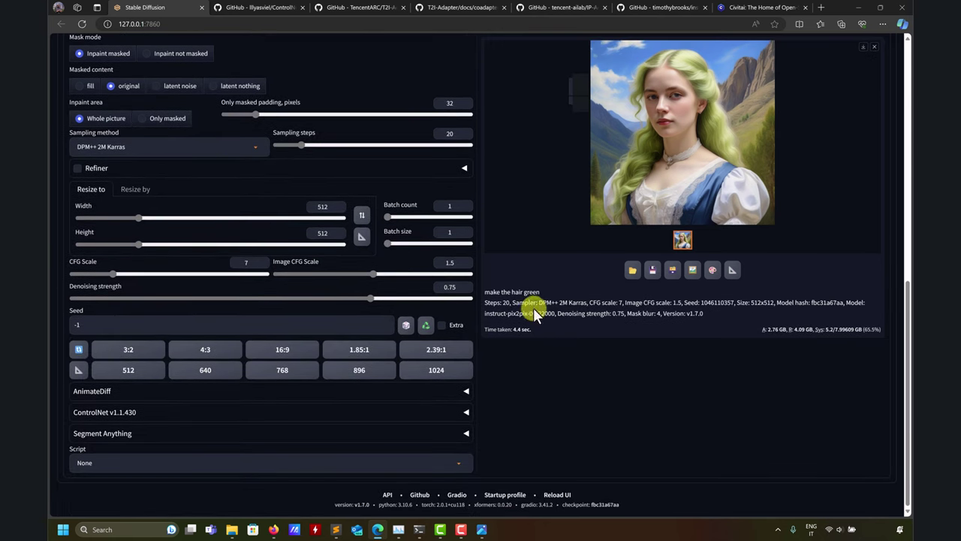
scroll(535, 288, up, 4)
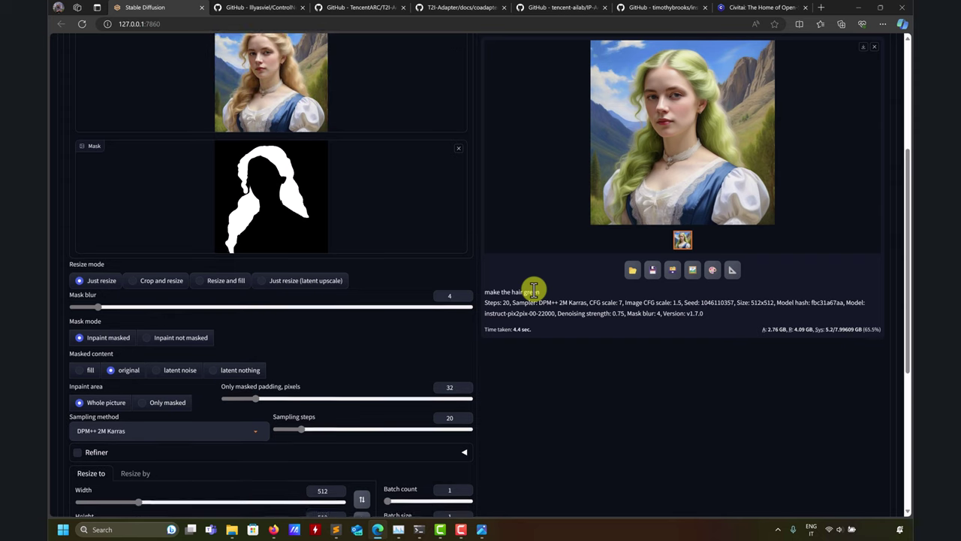
Step: Switch the Stable Diffusion checkpoint to realisticVisionV60B1_v60B1VAE.safetensors
scroll(533, 290, up, 2)
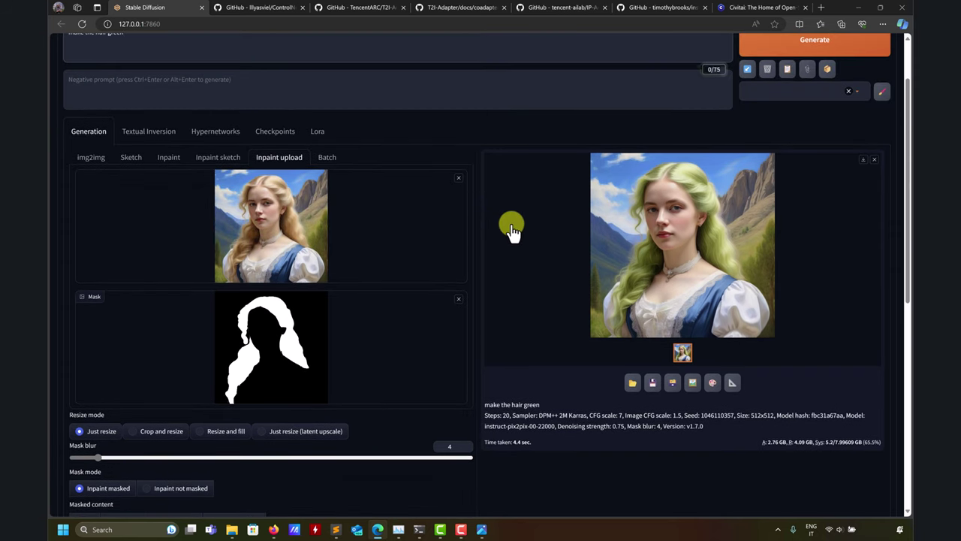
scroll(510, 225, down, 6)
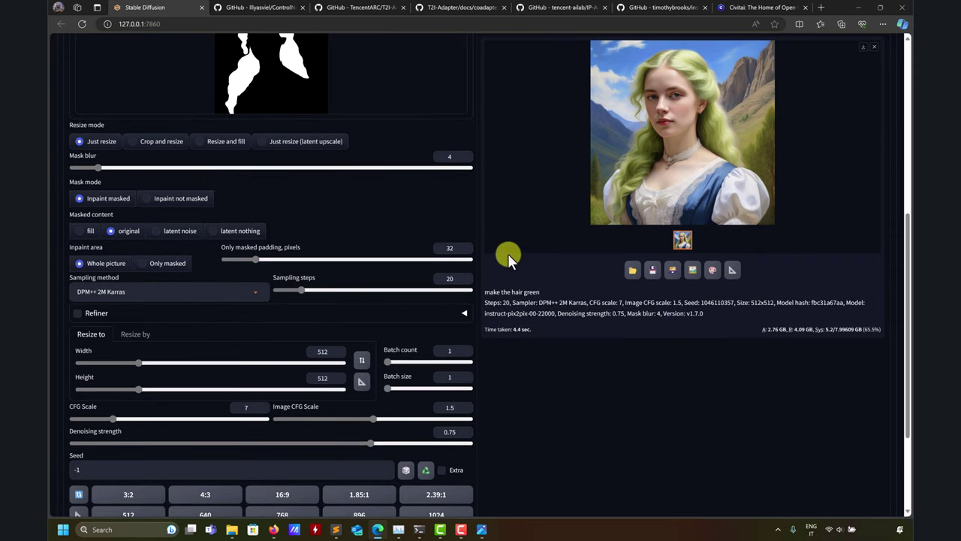
scroll(543, 267, up, 7)
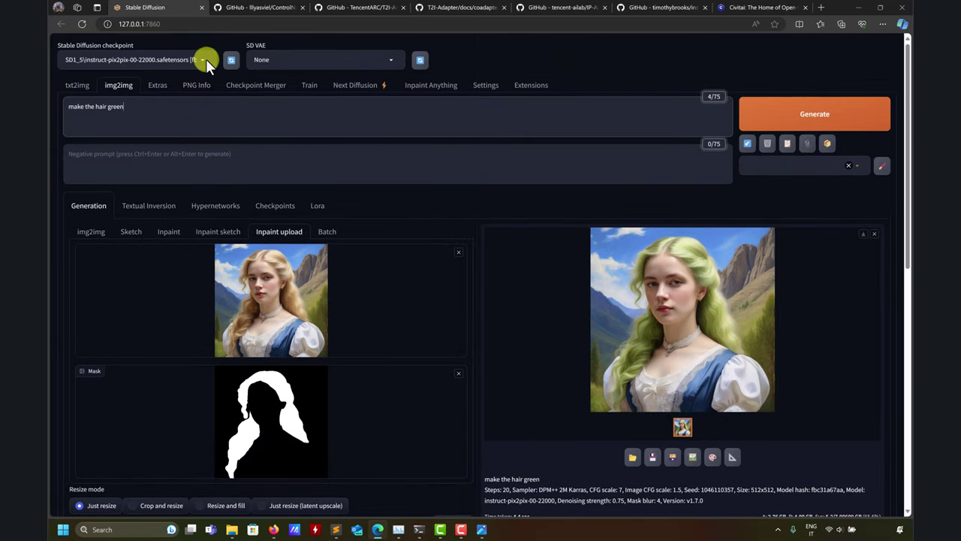
click(205, 58)
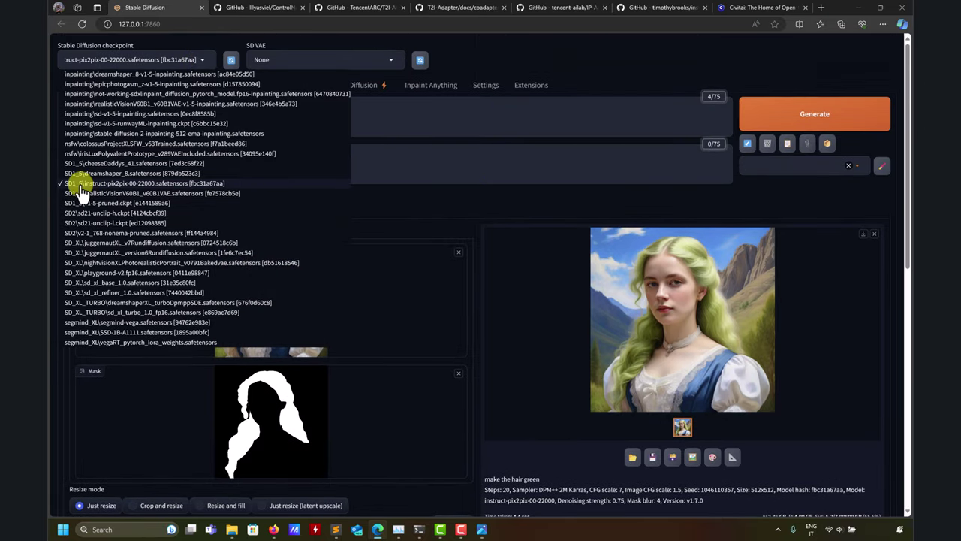
click(108, 192)
Step: Enable ControlNet Unit 0 for the masked inpainting and set its control type to InstructP2P
scroll(530, 310, down, 6)
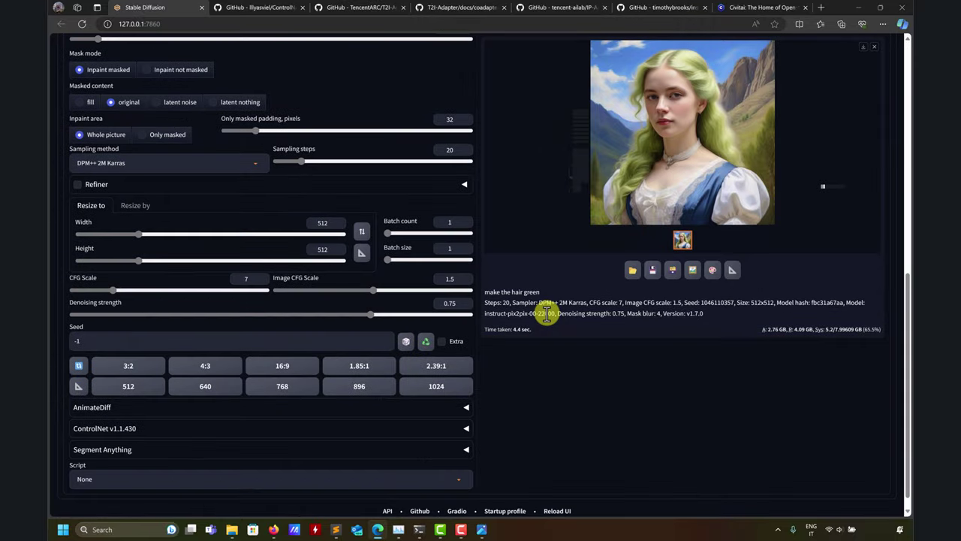
scroll(547, 315, down, 1)
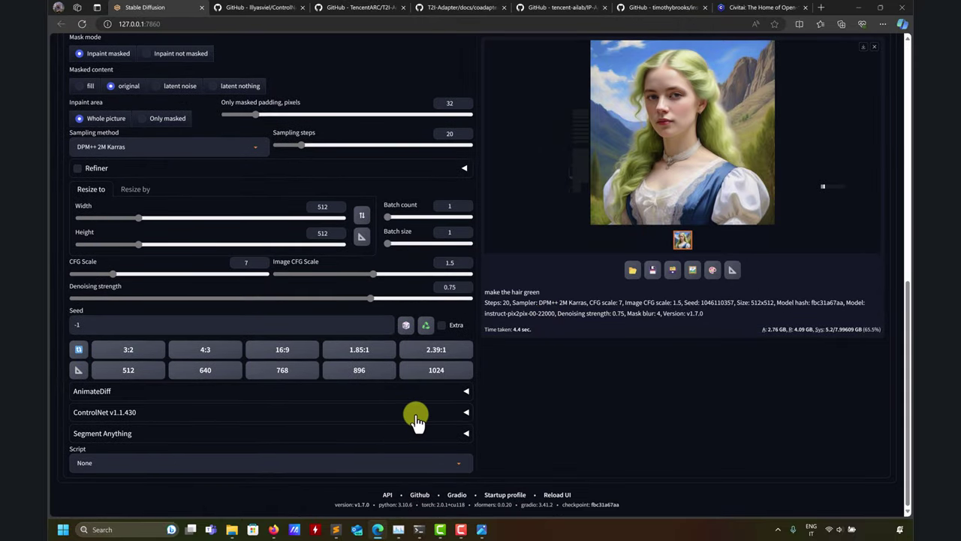
click(465, 411)
scroll(469, 413, down, 3)
click(101, 239)
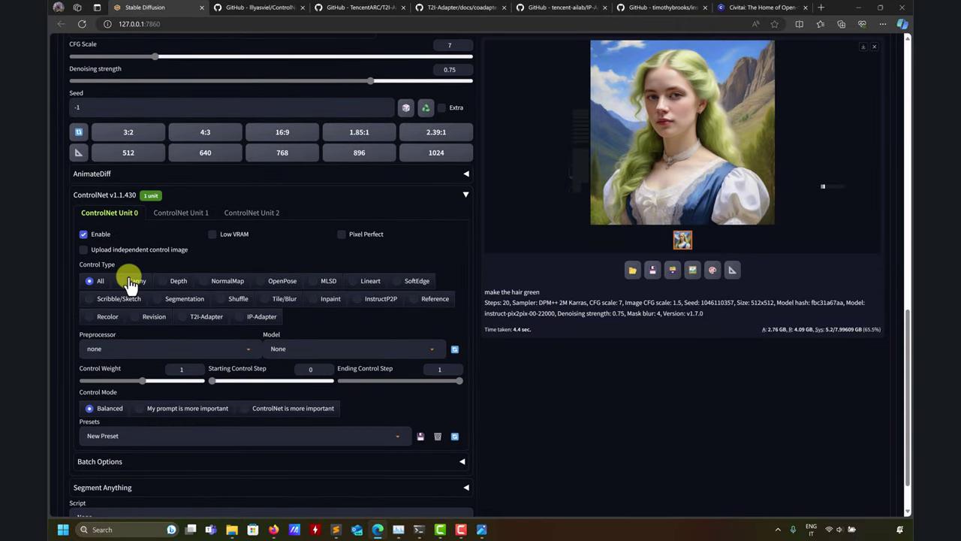
click(381, 300)
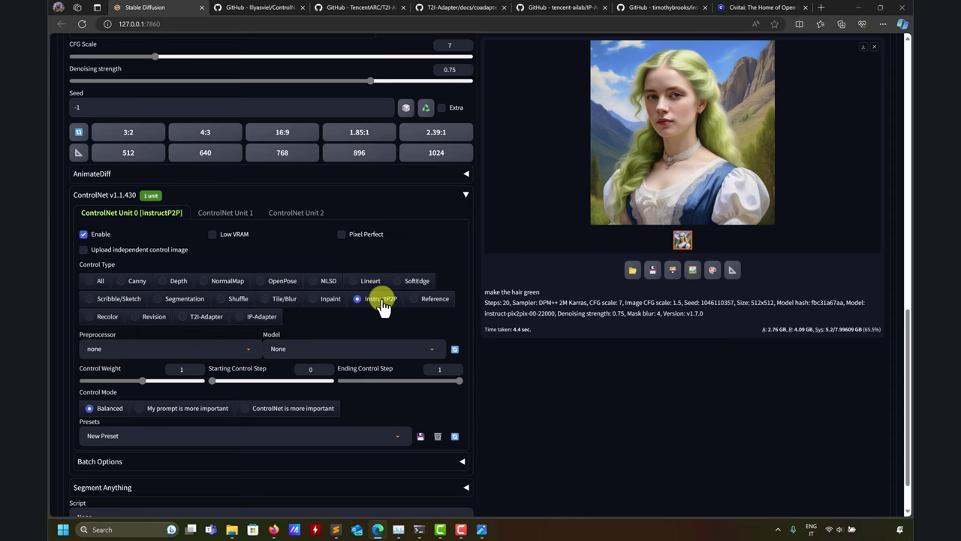
Step: Generate the masked inpaint of the portrait with InstructP2P ControlNet and the prompt "make the hair green"
scroll(532, 398, up, 10)
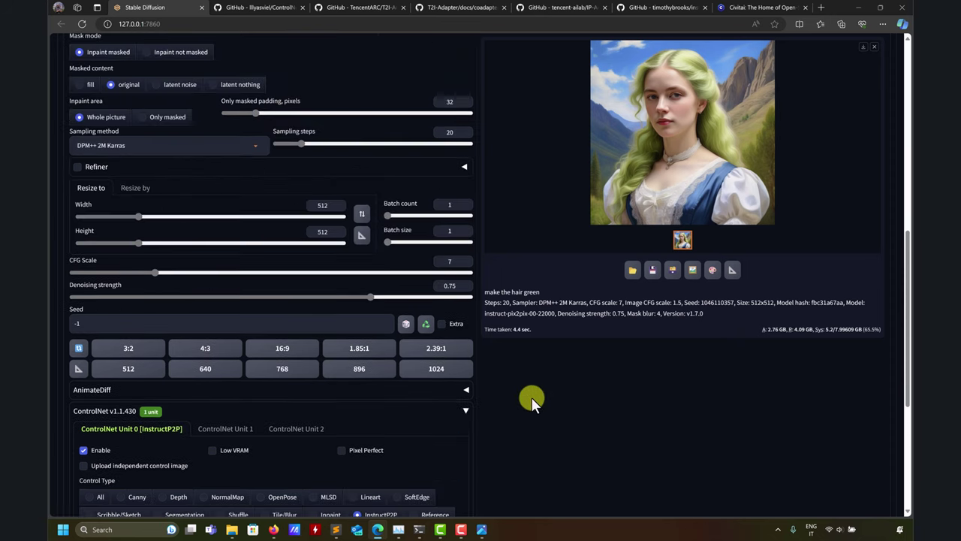
click(136, 113)
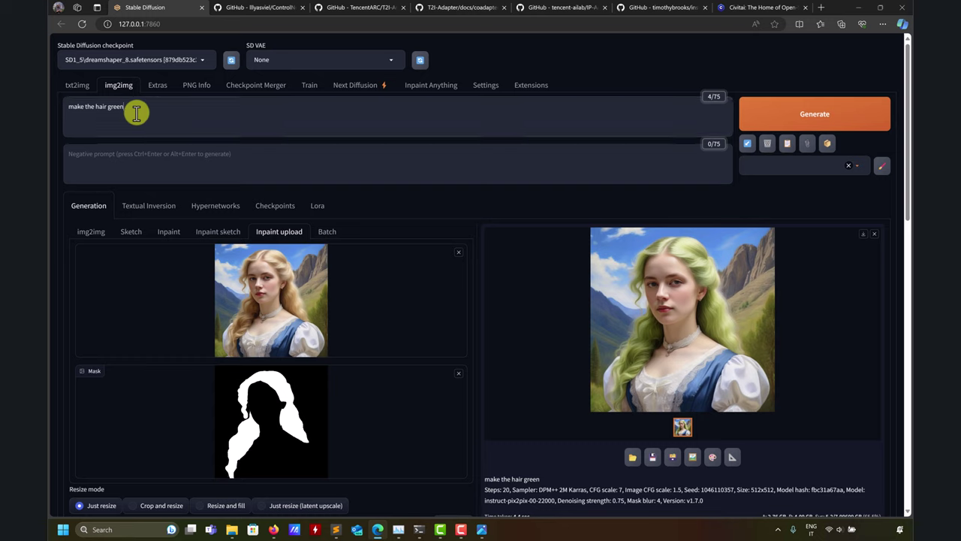
click(788, 121)
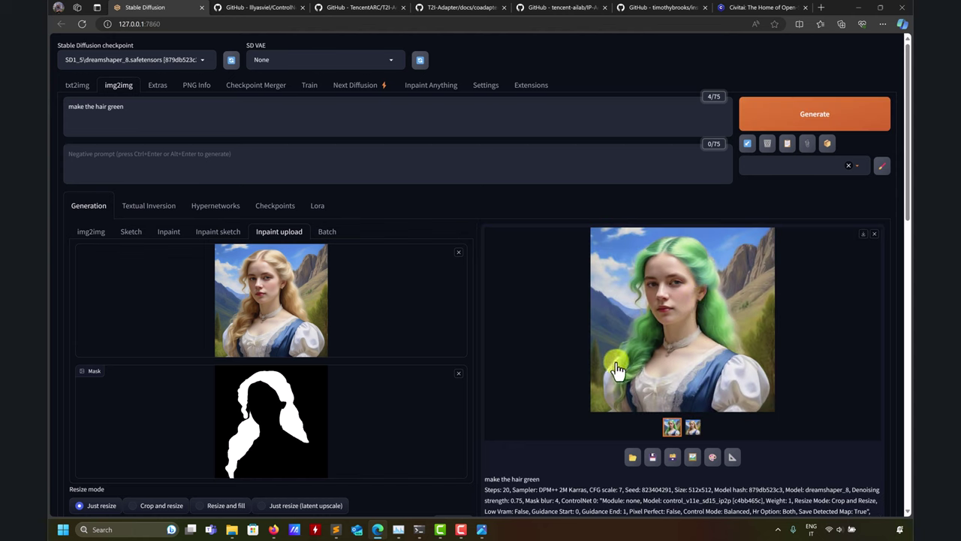
Step: Generate the green-hair edit in plain img2img mode without a mask and view the result
click(91, 231)
click(798, 120)
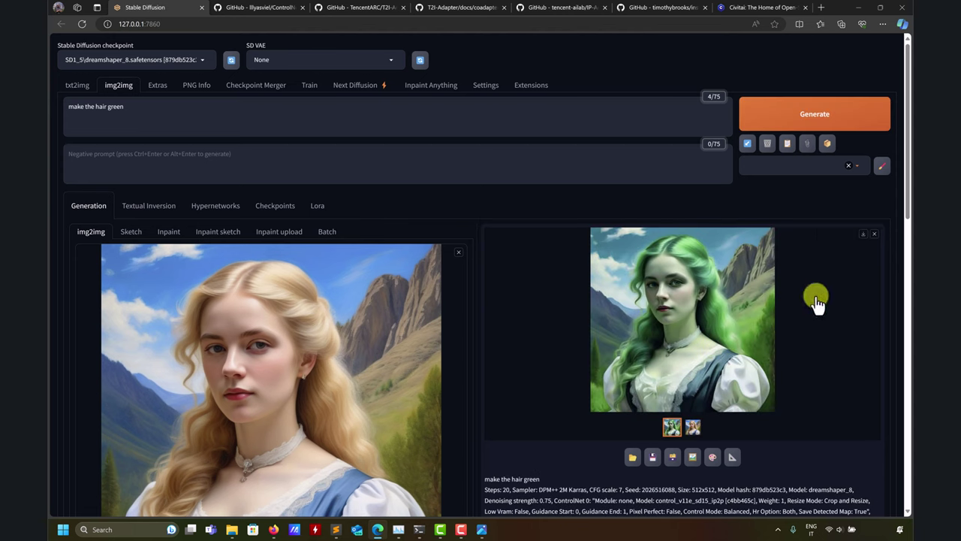
scroll(612, 311, down, 1)
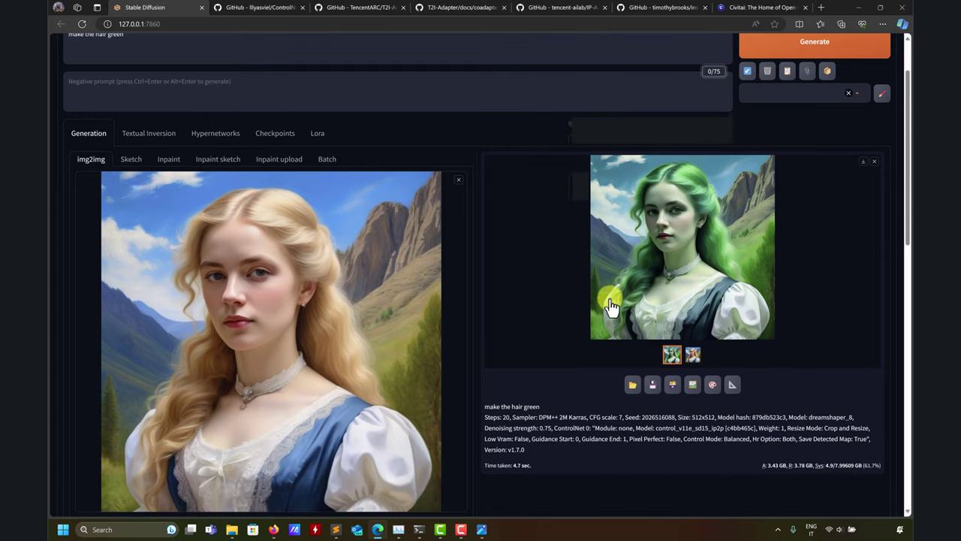
scroll(537, 273, up, 1)
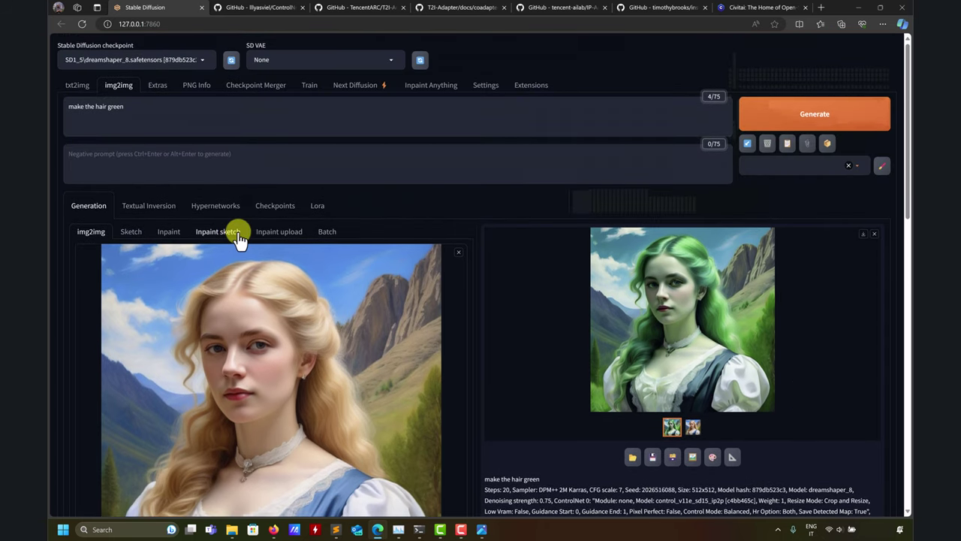
Step: Return to inpaint upload with the hair mask and generate the green-hair edit again
click(273, 233)
click(842, 117)
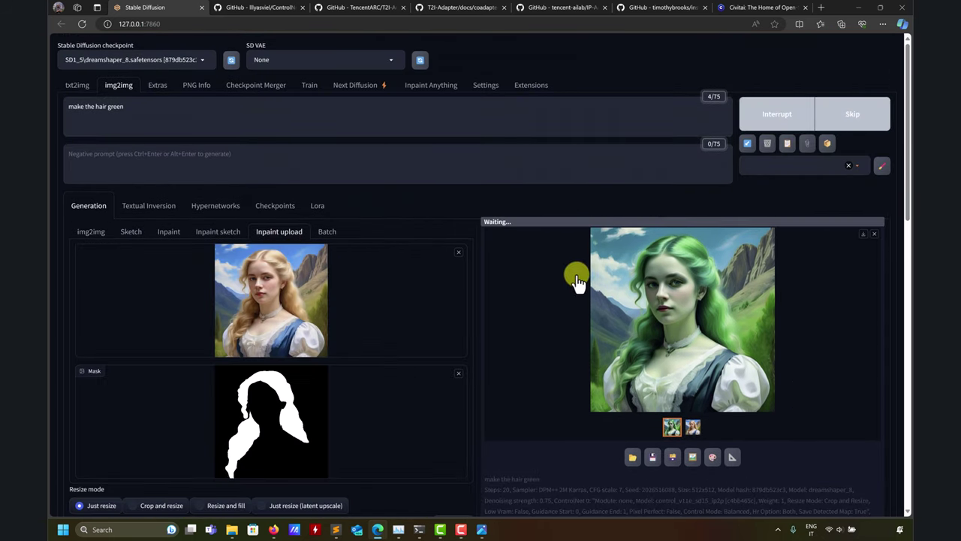
scroll(567, 301, down, 8)
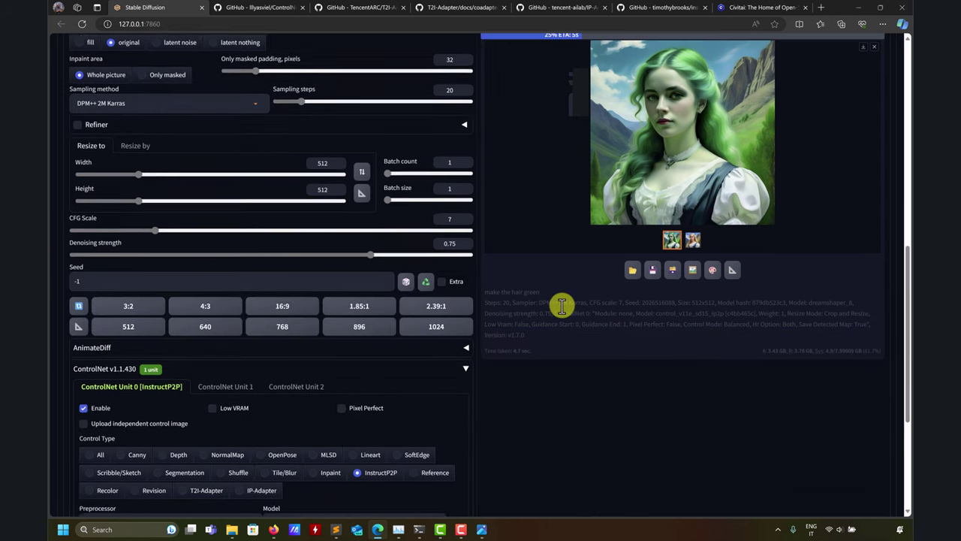
scroll(566, 351, down, 2)
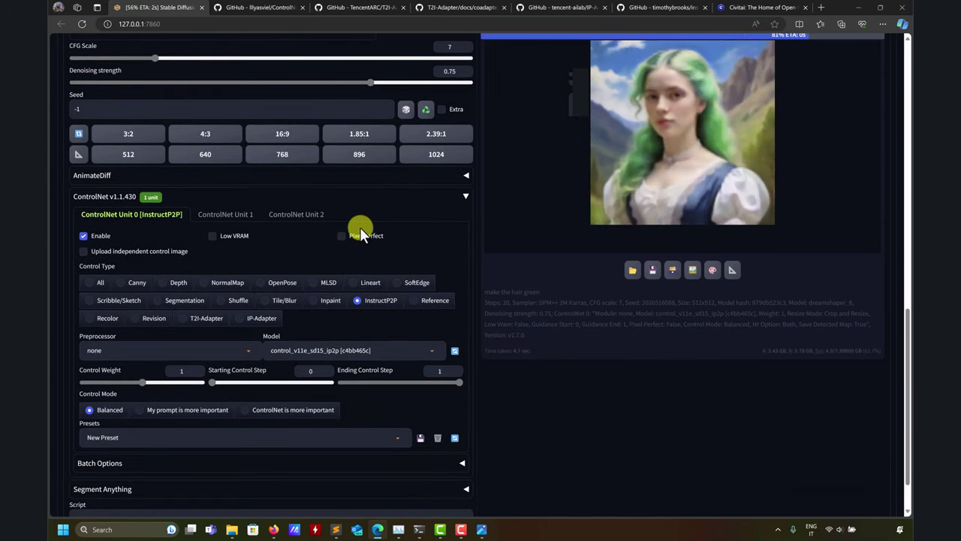
click(152, 253)
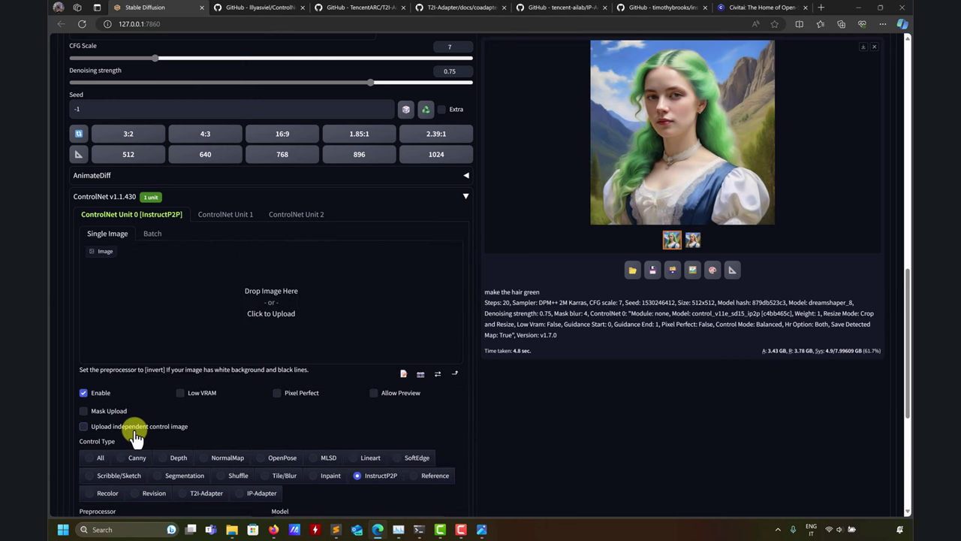
scroll(623, 311, up, 10)
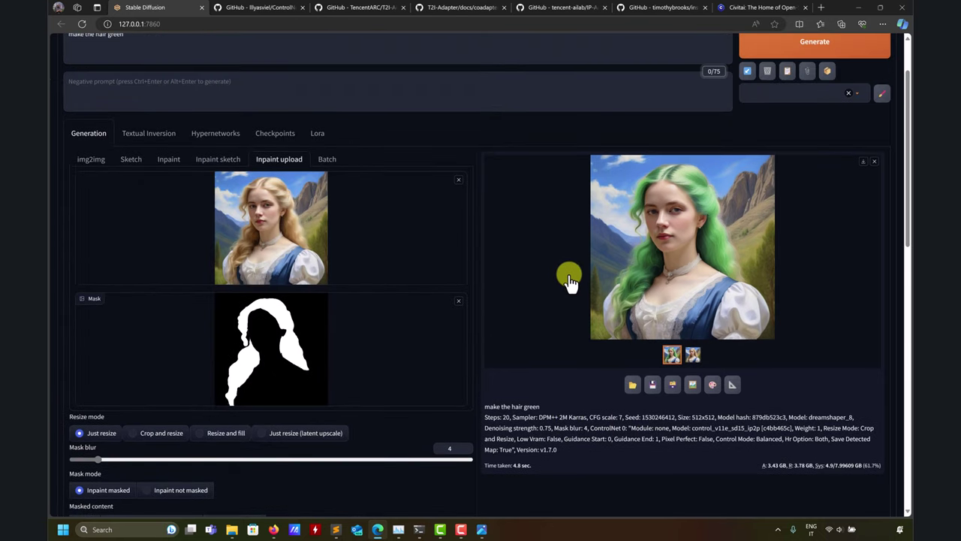
scroll(569, 280, down, 10)
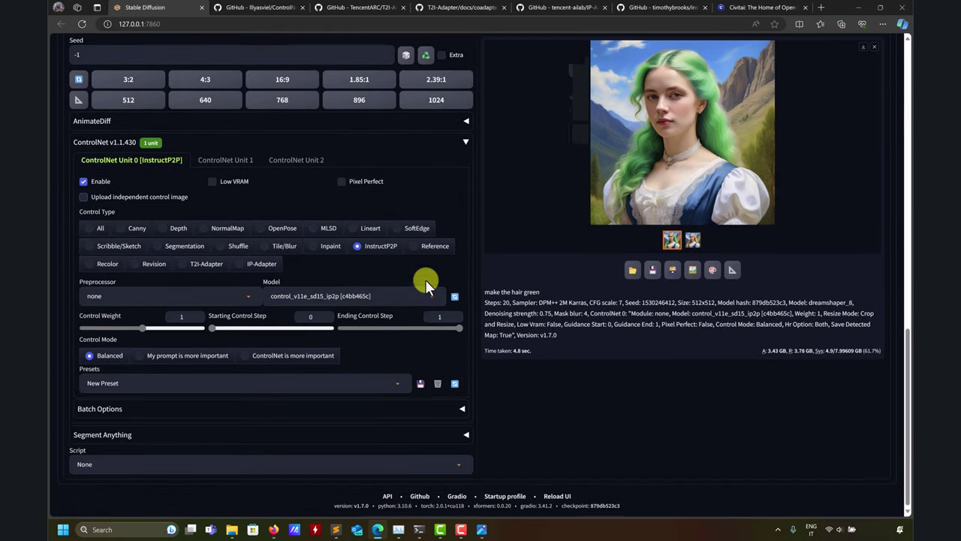
Step: Enable the independent control image for ControlNet Unit 0 and load the pink-haired cyberpunk portrait from the image folder
click(137, 201)
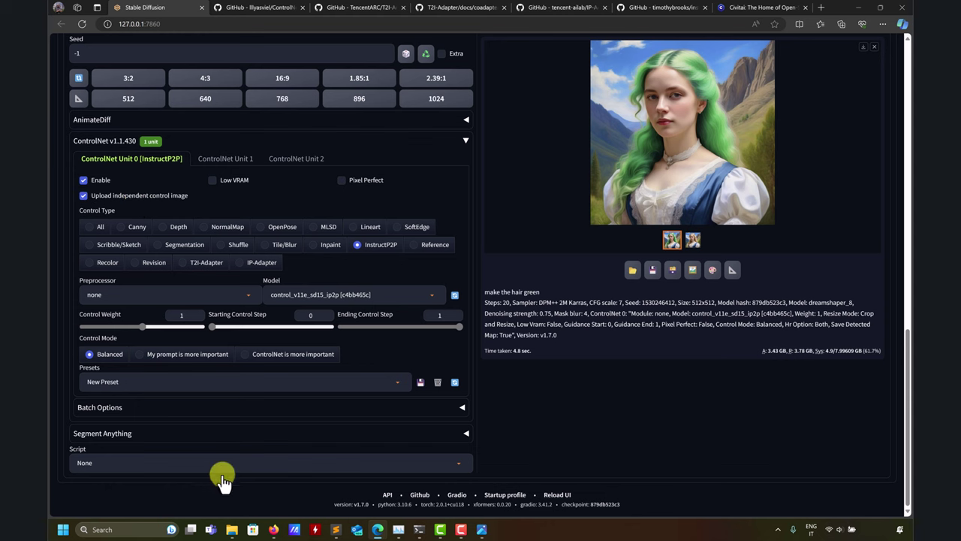
mouse_move(246, 534)
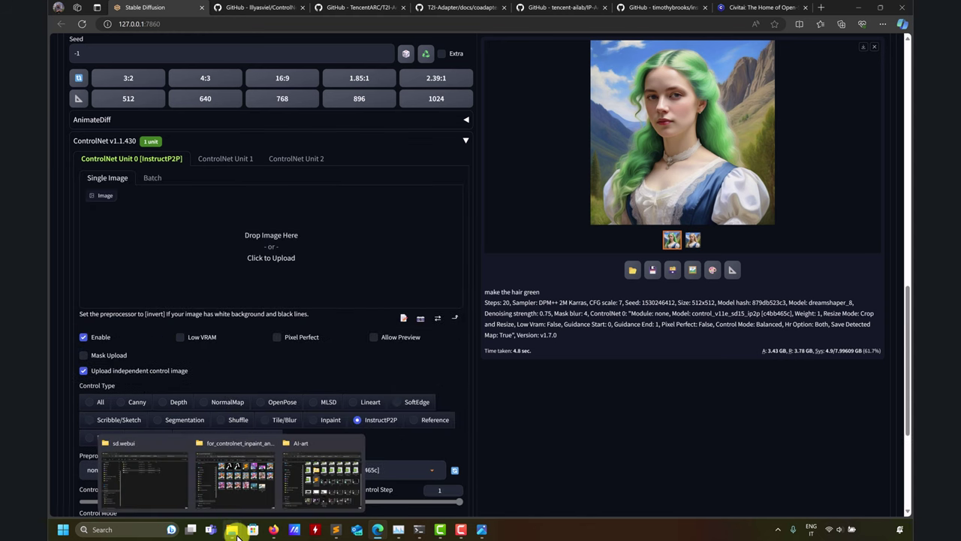
click(249, 495)
drag(751, 218, 270, 248)
Step: Generate the masked green-hair inpaint twice using the pink-haired portrait as the control image
scroll(618, 338, up, 15)
click(813, 123)
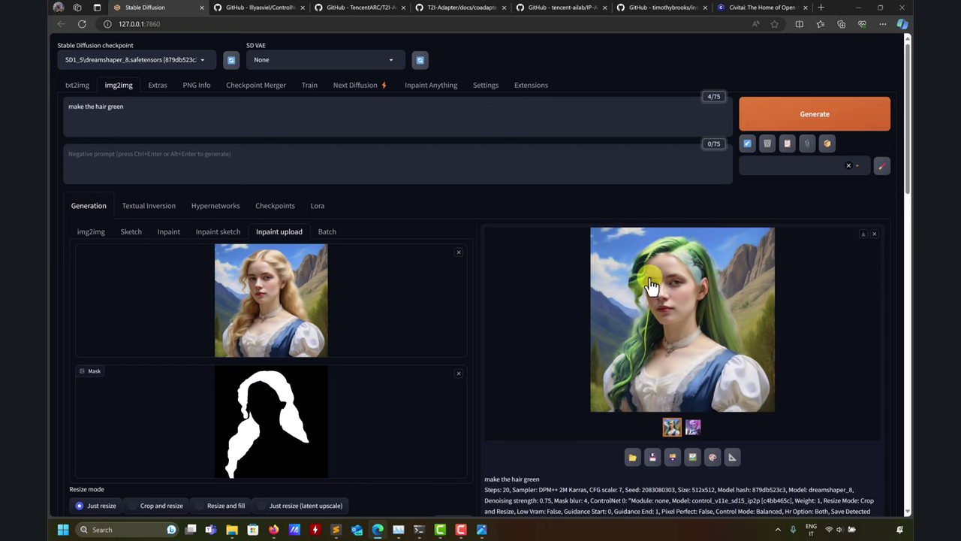
click(784, 122)
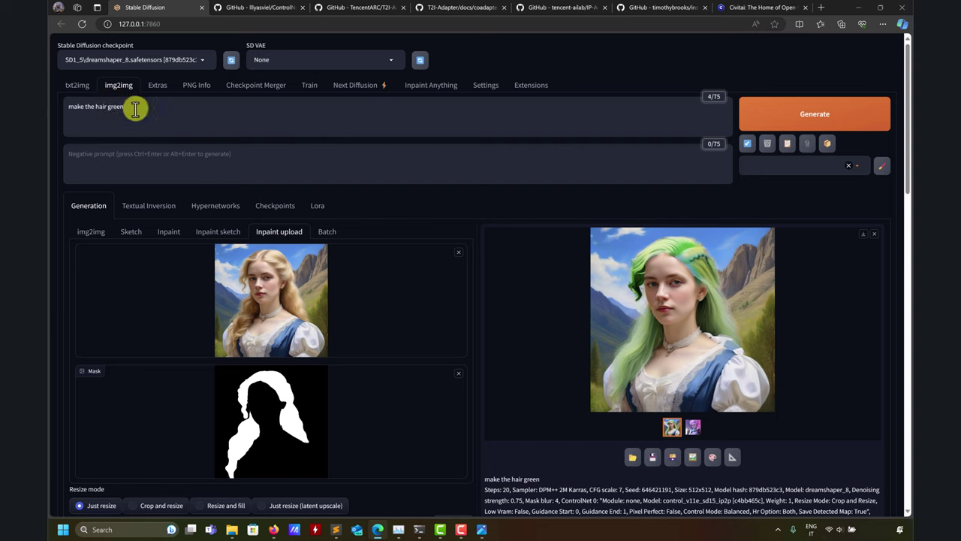
Step: Clear the prompt and generate the masked inpaint twice from the control image alone
drag(136, 109, 48, 101)
key(BackSpace)
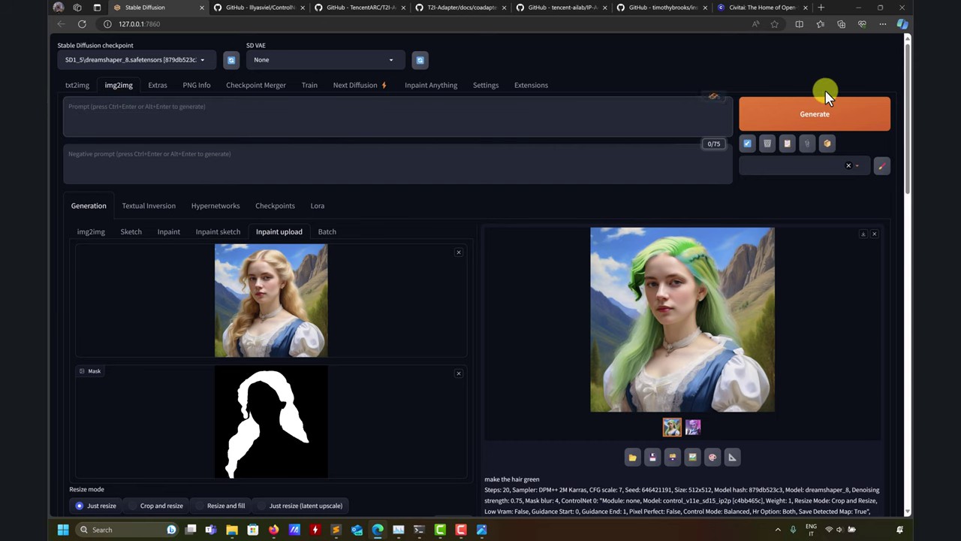
click(824, 101)
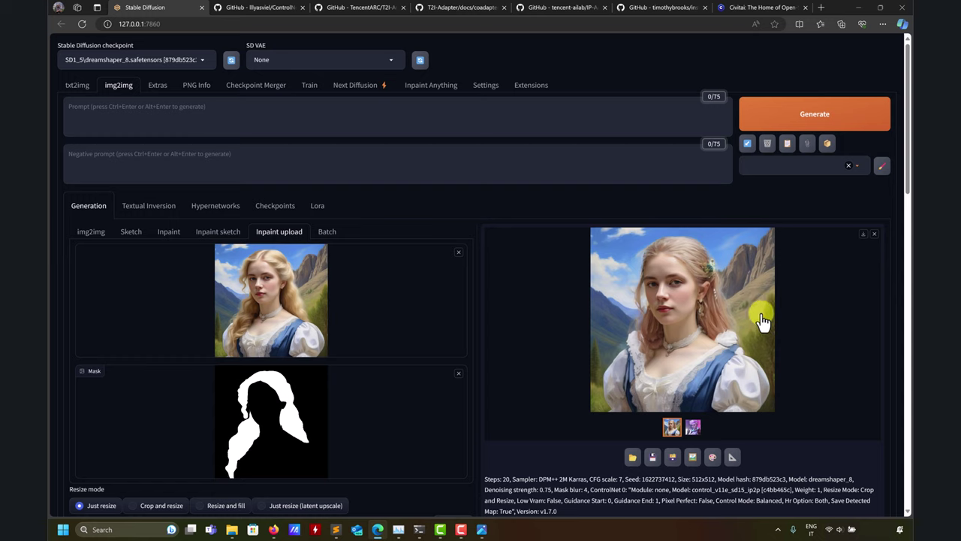
click(818, 108)
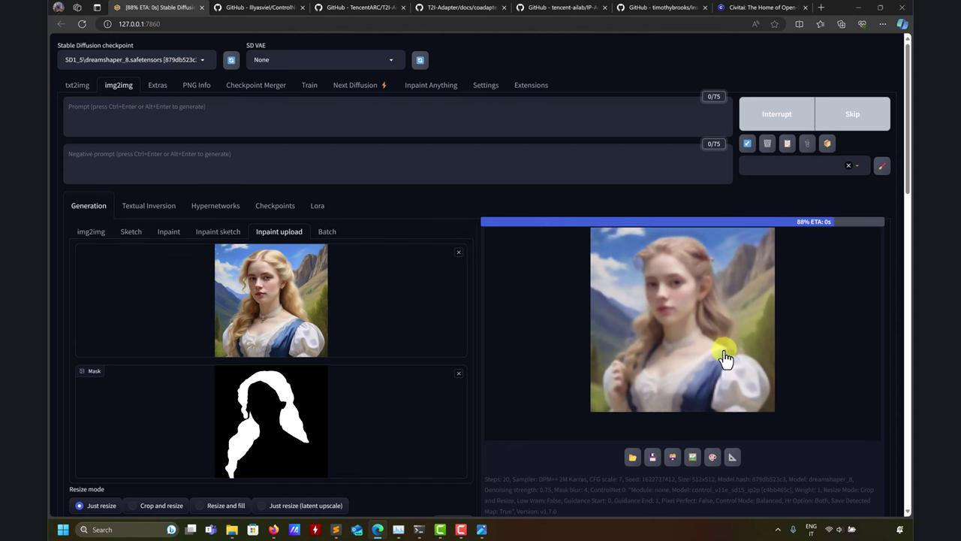
Step: Remove the pink-haired portrait from ControlNet Unit 0's control image and bring the adapter control types into view
scroll(583, 272, down, 10)
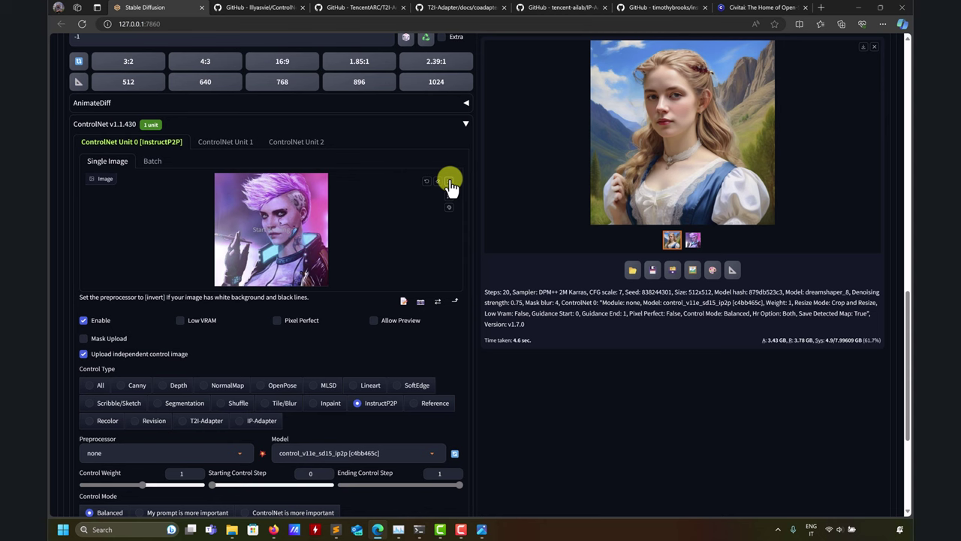
click(450, 185)
scroll(541, 251, down, 3)
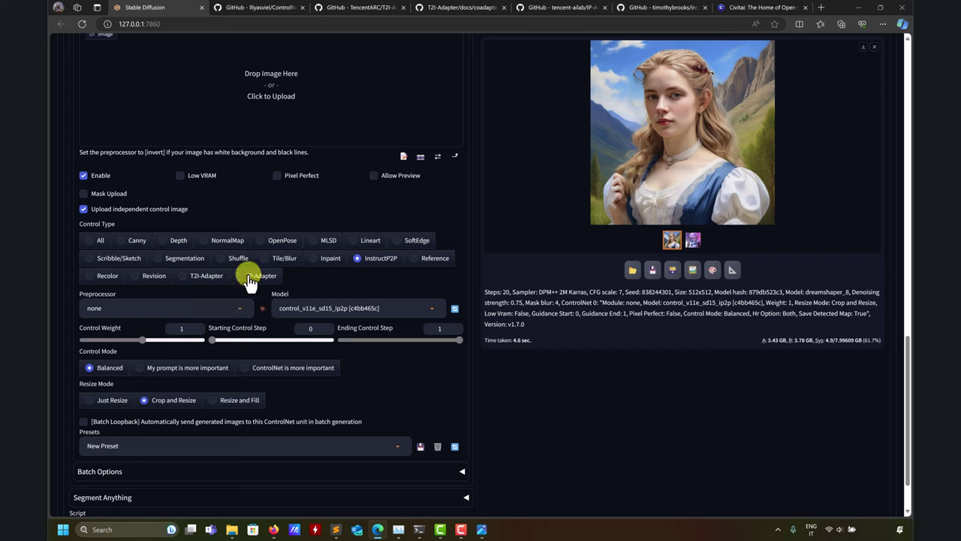
Step: Examine the T2I-Adapter repository's README on GitHub, including its guided example images, feature updates and SDXL models
click(443, 6)
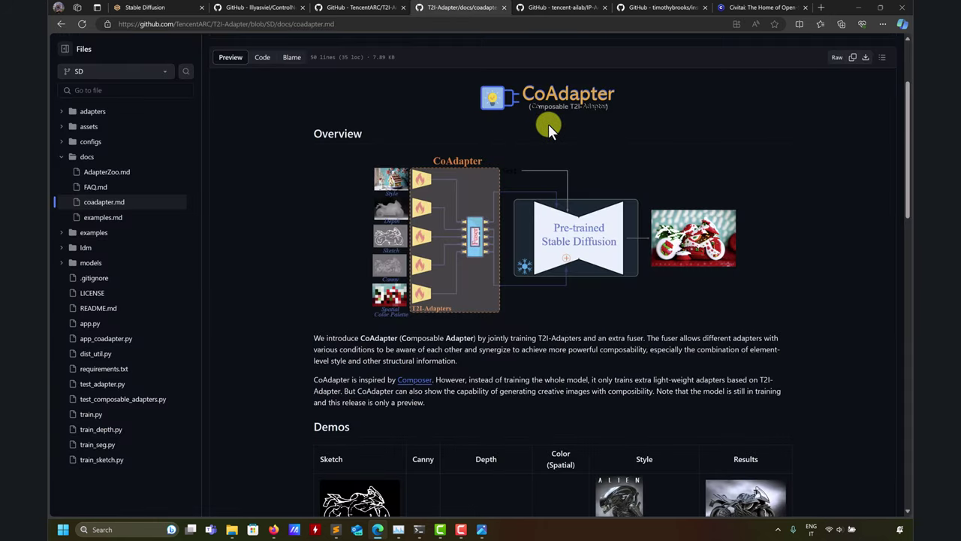
scroll(549, 124, up, 2)
click(360, 6)
scroll(407, 79, up, 15)
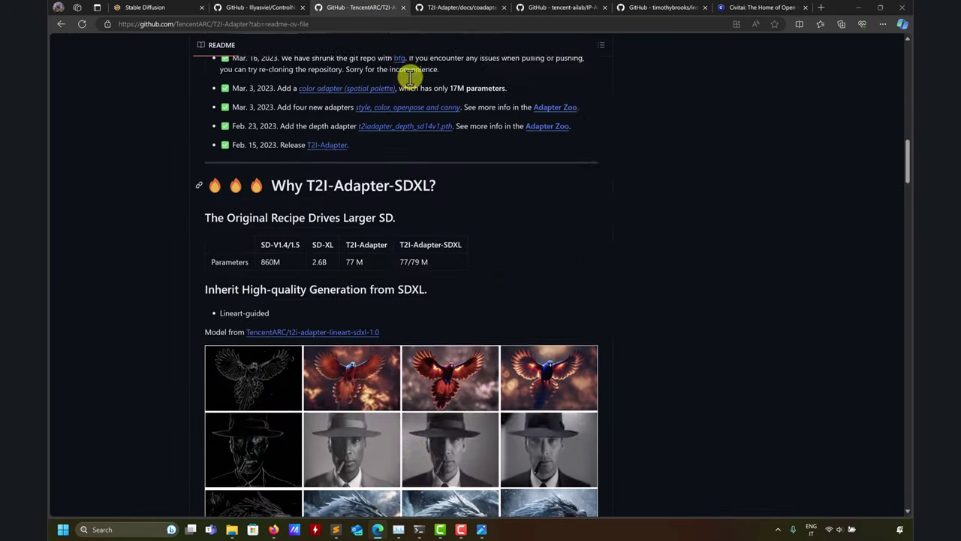
scroll(434, 105, down, 3)
scroll(347, 232, down, 4)
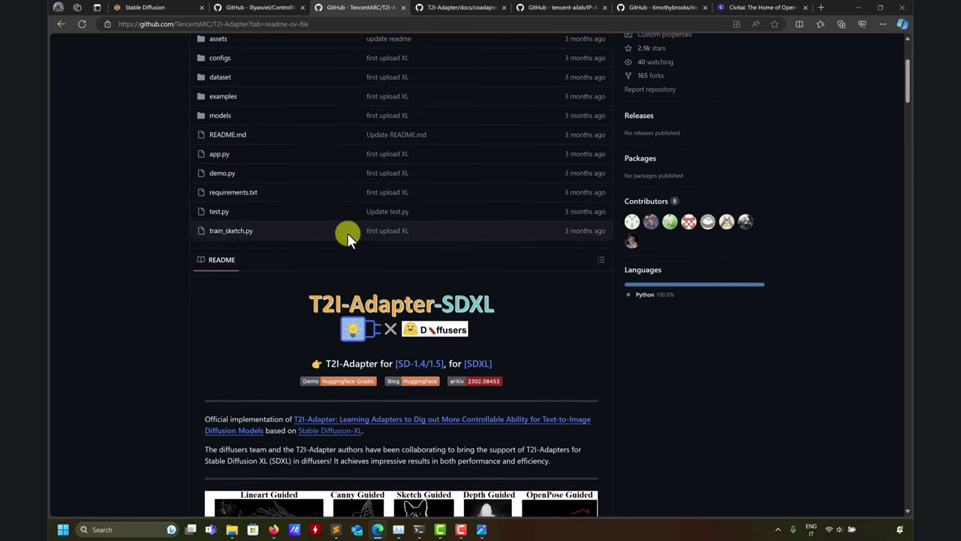
scroll(142, 247, down, 2)
scroll(145, 247, up, 1)
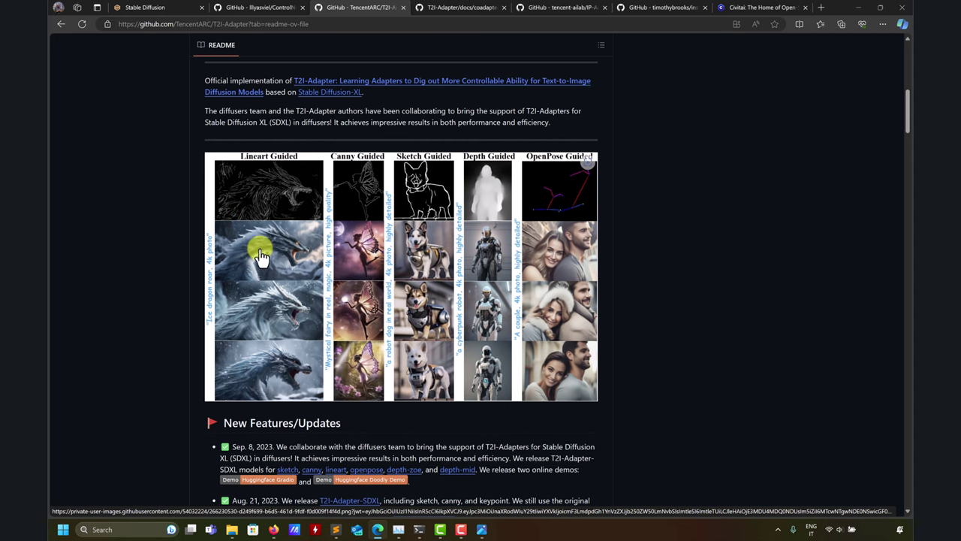
scroll(575, 259, down, 2)
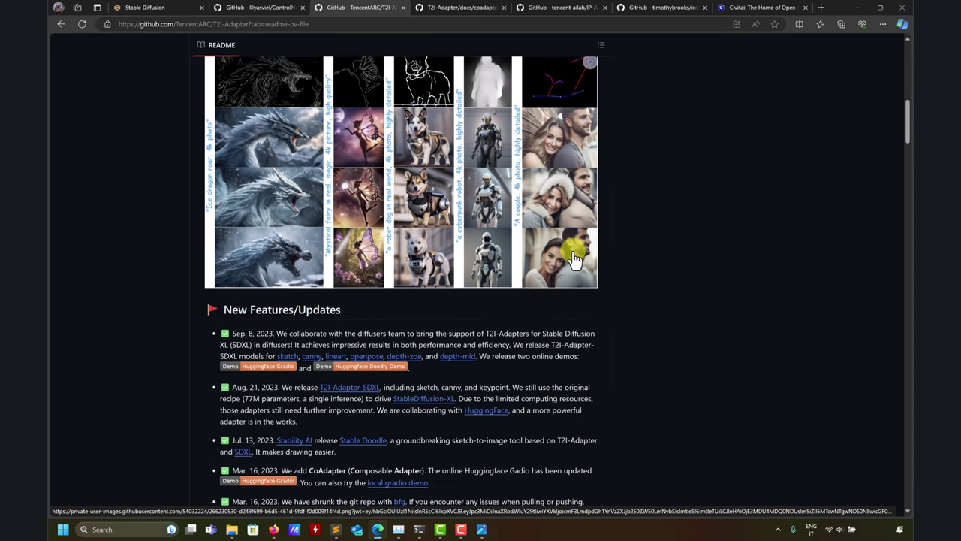
scroll(574, 259, down, 20)
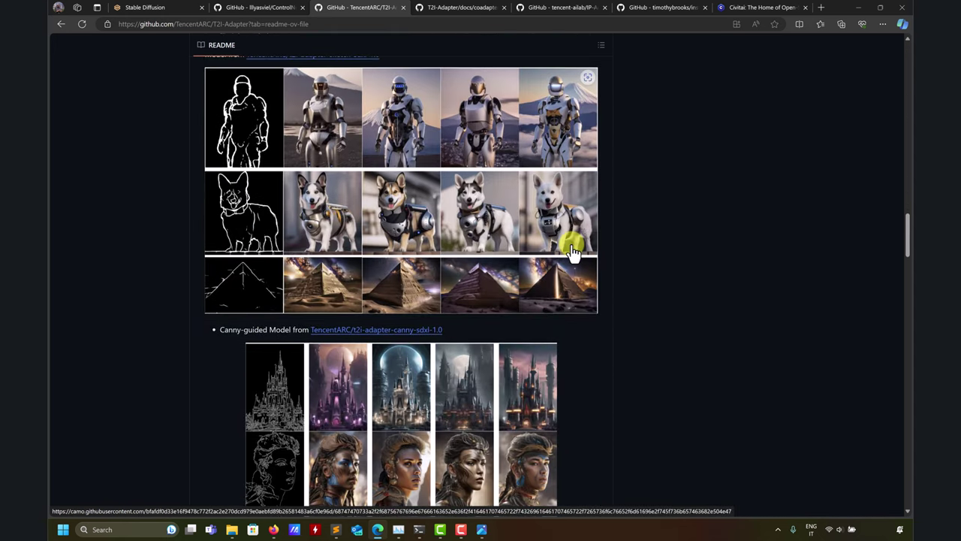
scroll(575, 254, down, 5)
Step: Review the CoAdapter document's overview diagram and its demo table of combined sketch, depth and style inputs
click(445, 8)
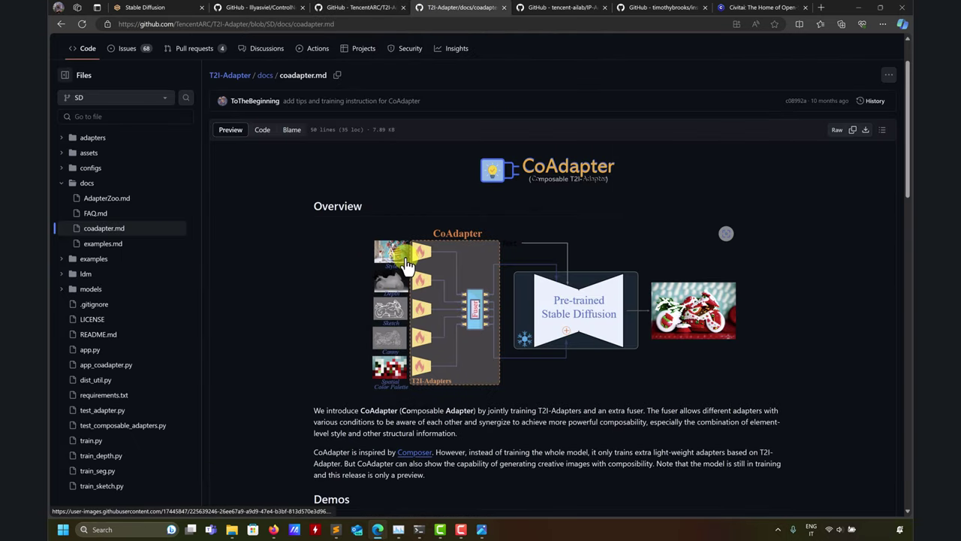
scroll(407, 265, down, 5)
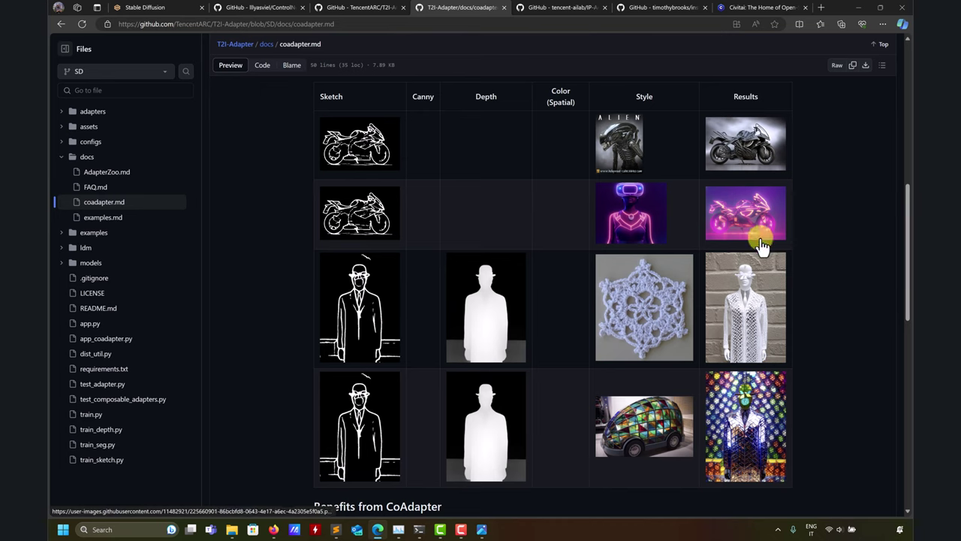
scroll(753, 406, up, 2)
scroll(753, 403, up, 4)
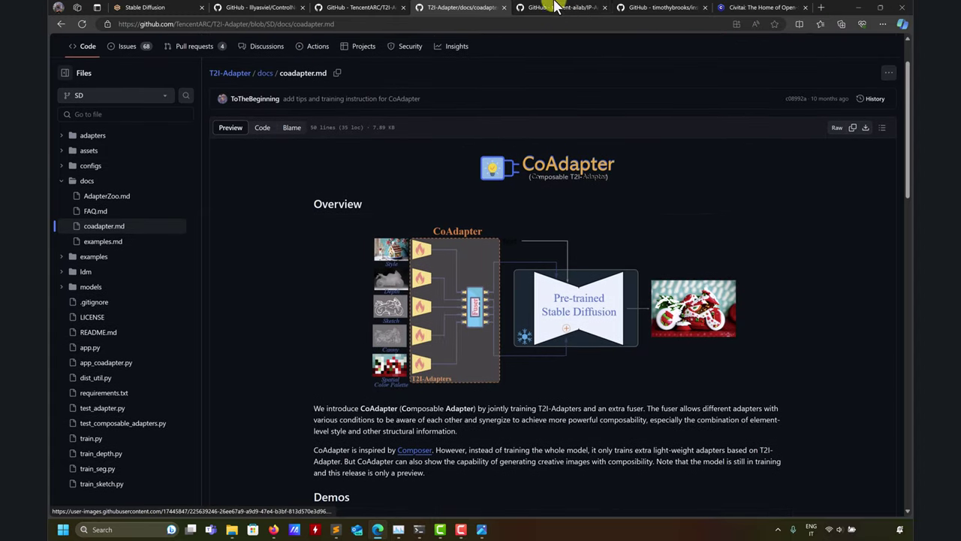
Step: Examine the IP-Adapter repository's README on GitHub, focusing on the SD_1.5 image variation and inpainting examples
click(549, 6)
scroll(651, 219, up, 2)
scroll(650, 217, up, 15)
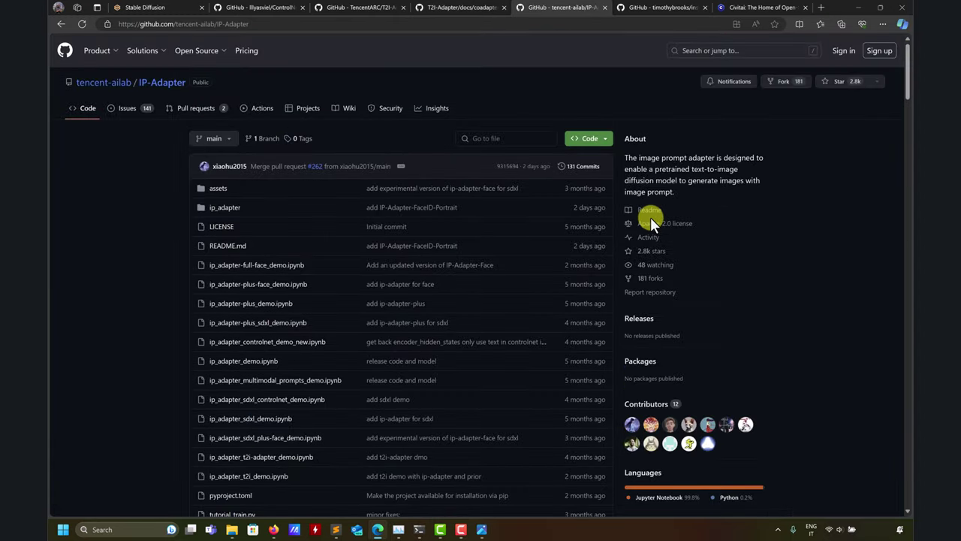
scroll(413, 213, down, 20)
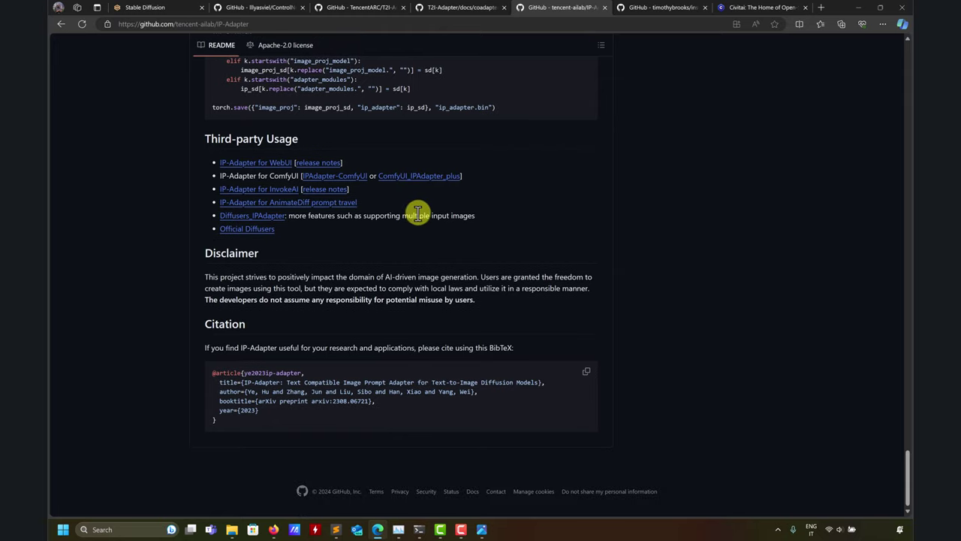
scroll(417, 213, up, 20)
scroll(424, 212, down, 2)
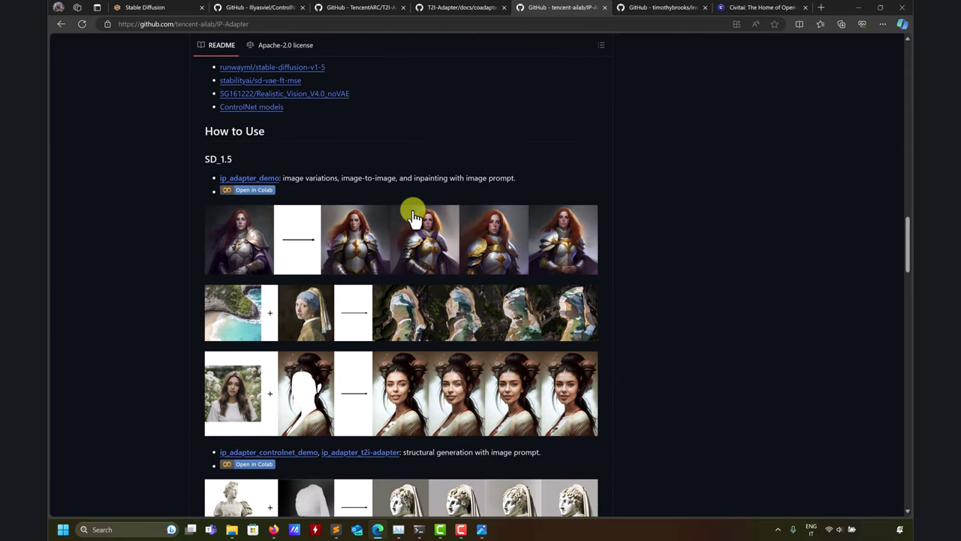
scroll(441, 258, down, 5)
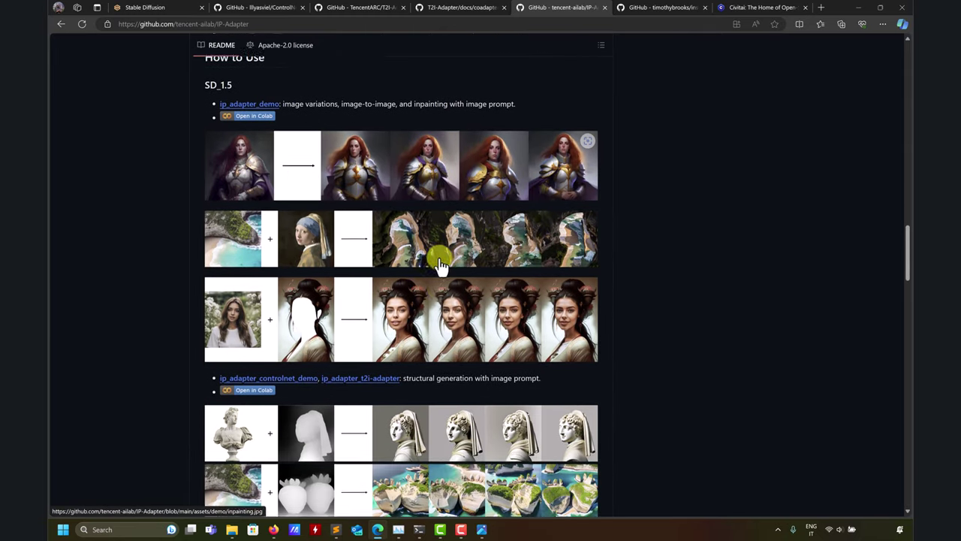
scroll(299, 239, up, 4)
scroll(299, 239, up, 1)
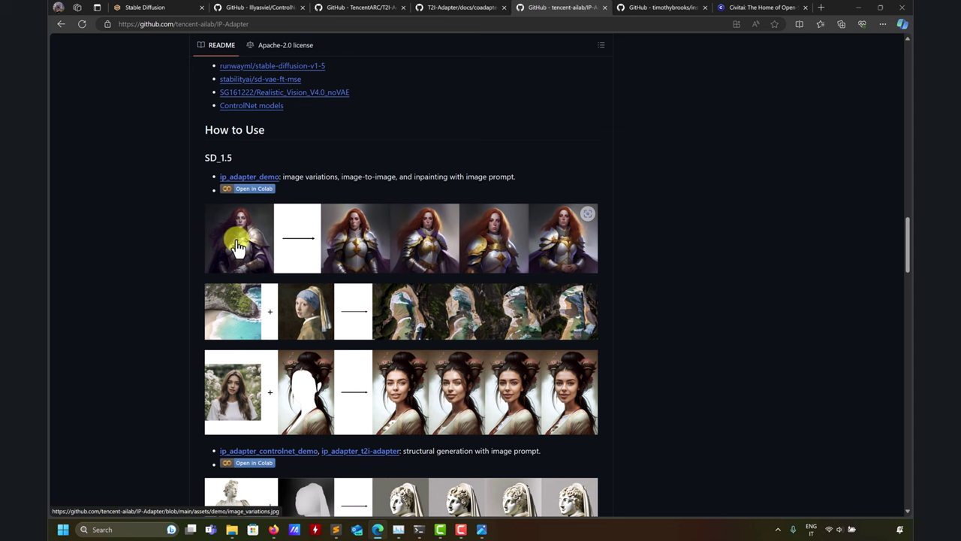
Step: Review the IP-Adapter README's structural generation and multimodal prompt demos, comparing them with the SD_1.5 image variations
scroll(371, 257, down, 3)
scroll(294, 240, up, 4)
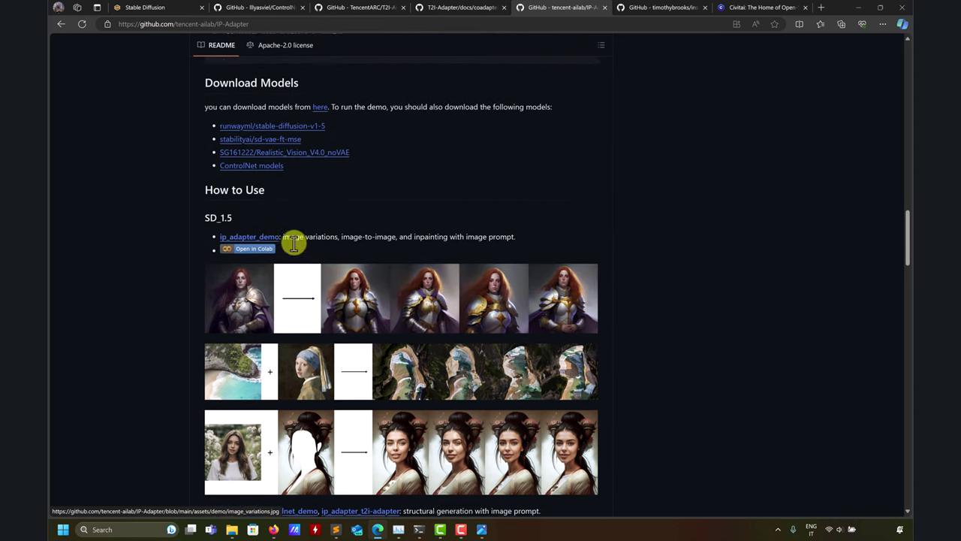
scroll(236, 319, down, 5)
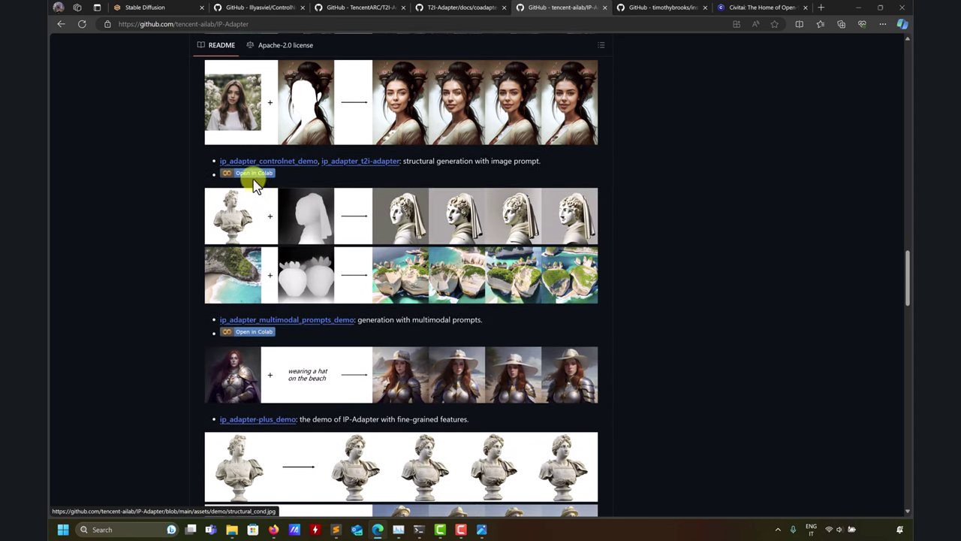
scroll(253, 198, up, 3)
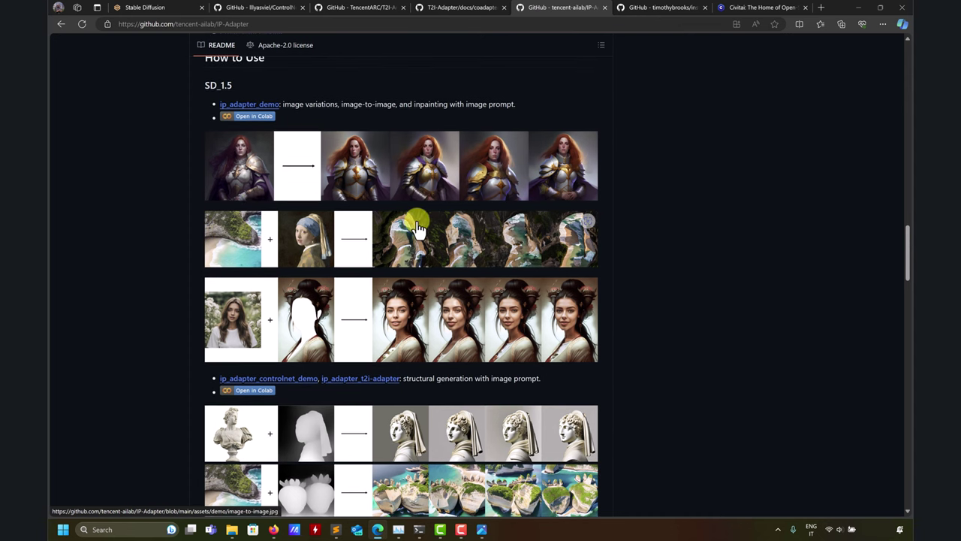
scroll(615, 252, down, 5)
scroll(670, 146, up, 20)
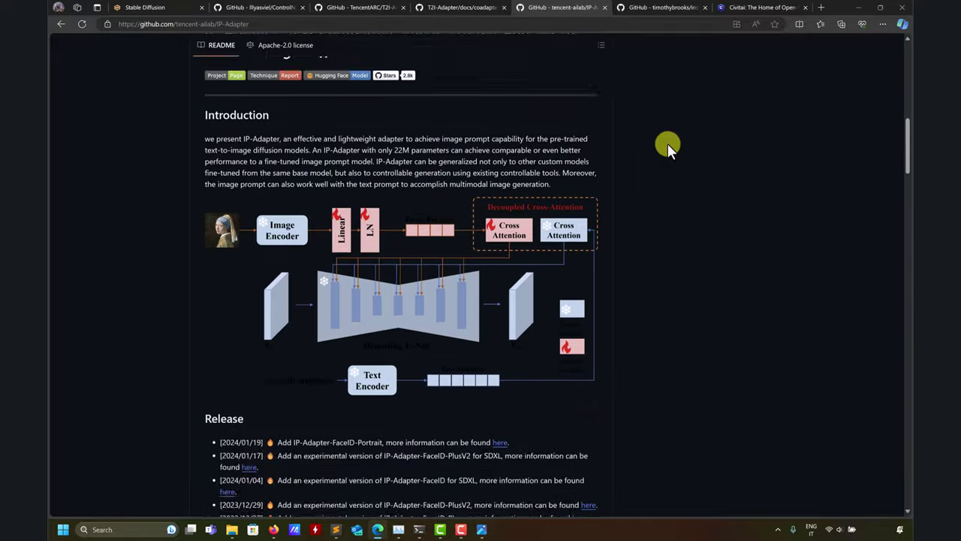
Step: Return to the Stable Diffusion web UI and set ControlNet Unit 0's control type to T2I-Adapter
click(239, 7)
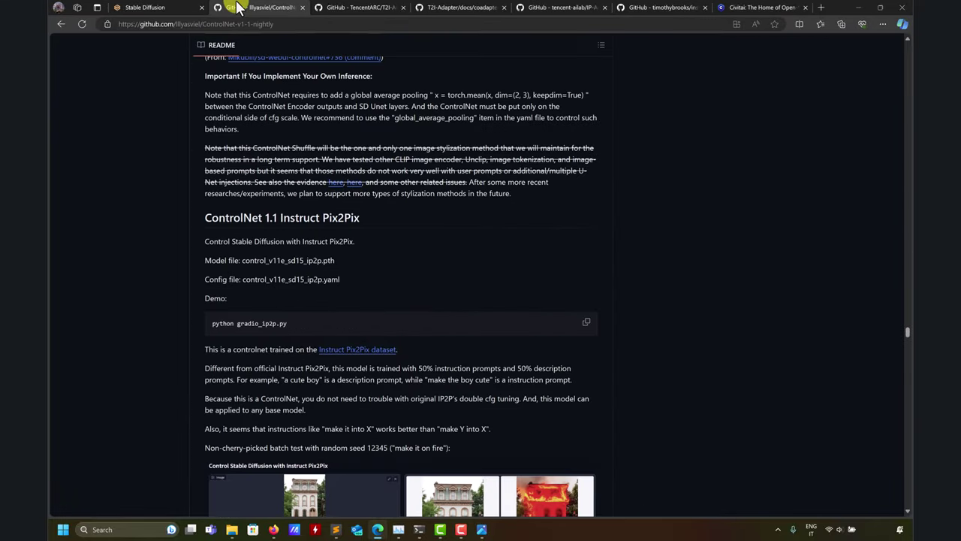
click(146, 7)
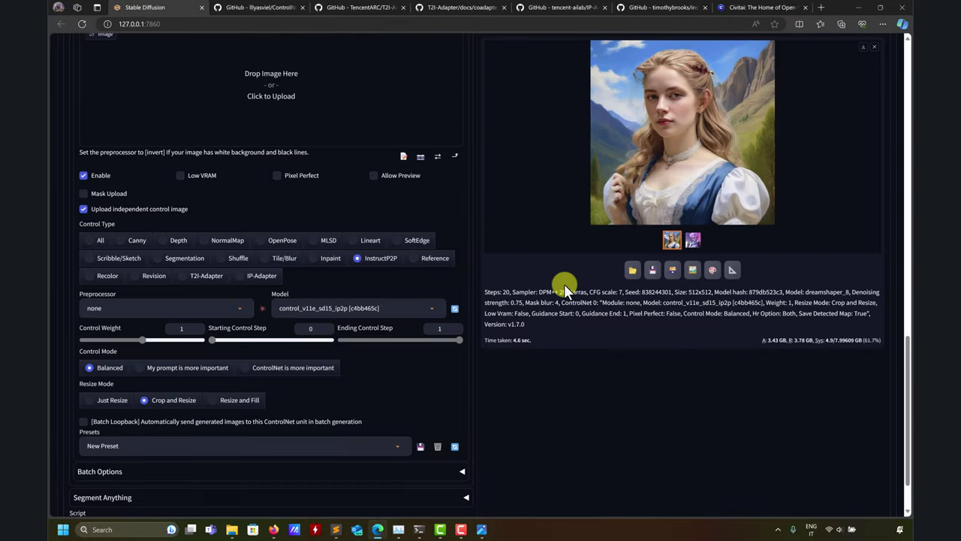
scroll(564, 284, up, 15)
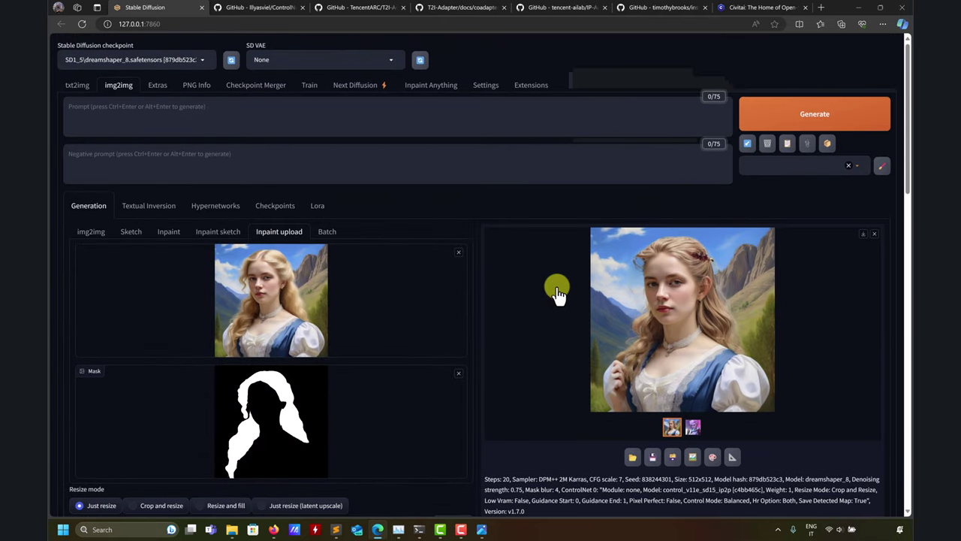
scroll(558, 293, down, 15)
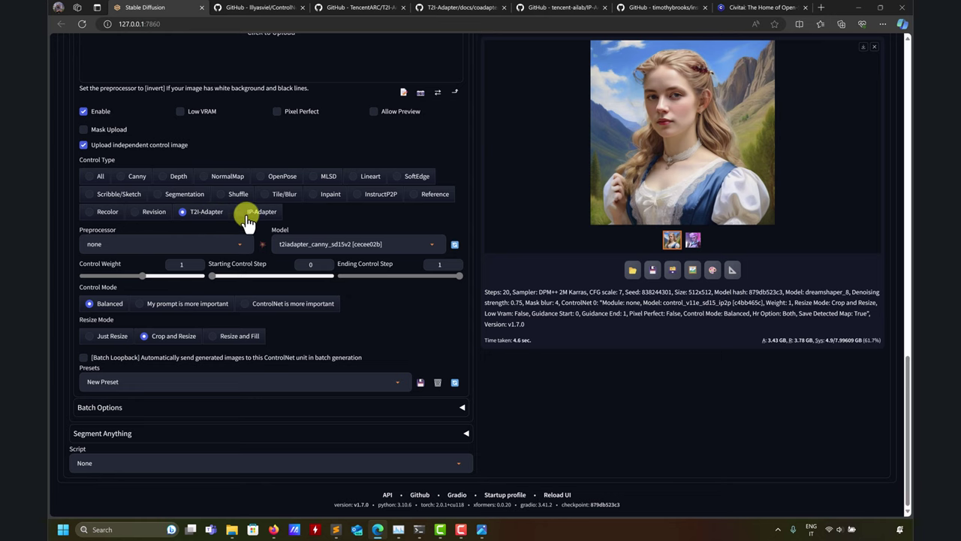
Step: Revisit the T2I-Adapter GitHub repository to check its README introduction, and return to the Stable Diffusion web UI
click(359, 8)
scroll(547, 240, up, 20)
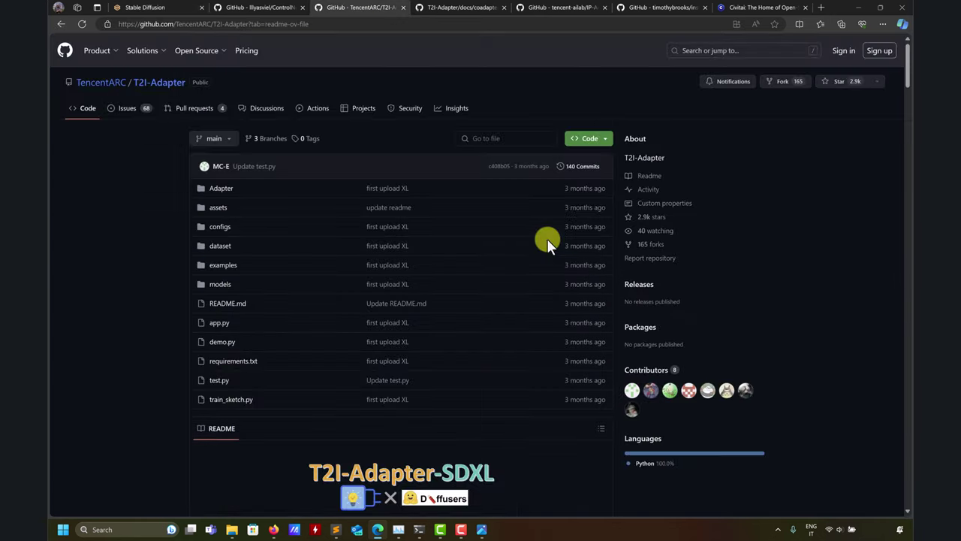
scroll(547, 238, down, 3)
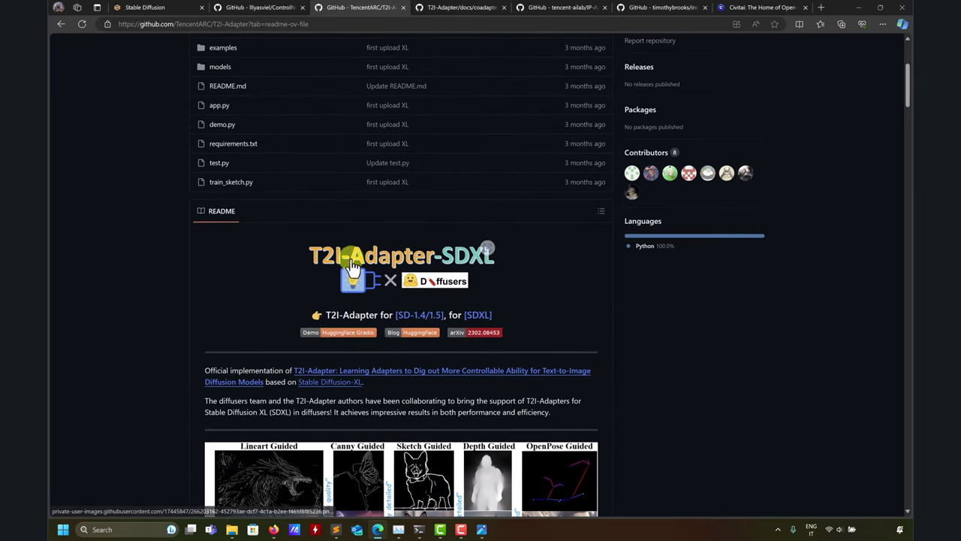
click(258, 8)
click(161, 7)
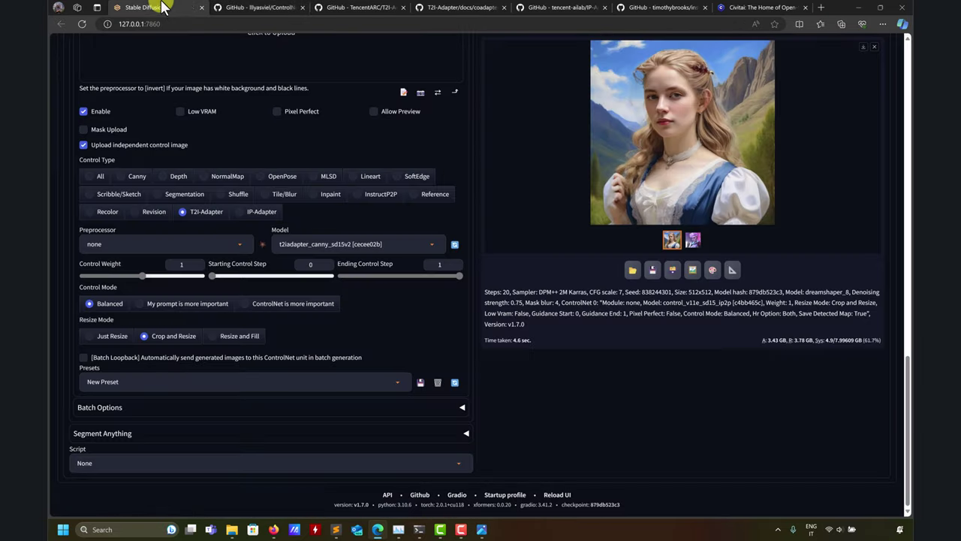
scroll(528, 350, up, 4)
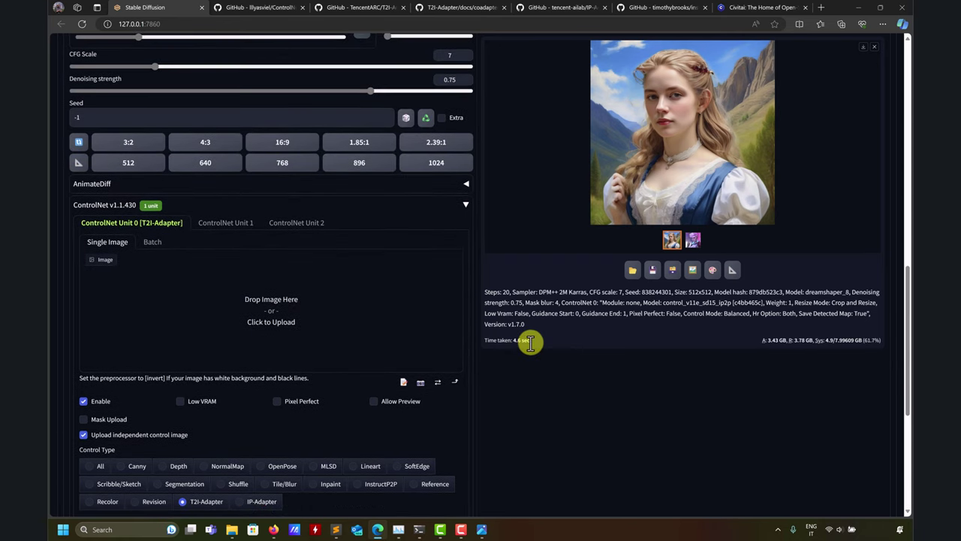
scroll(530, 343, up, 3)
scroll(531, 343, down, 7)
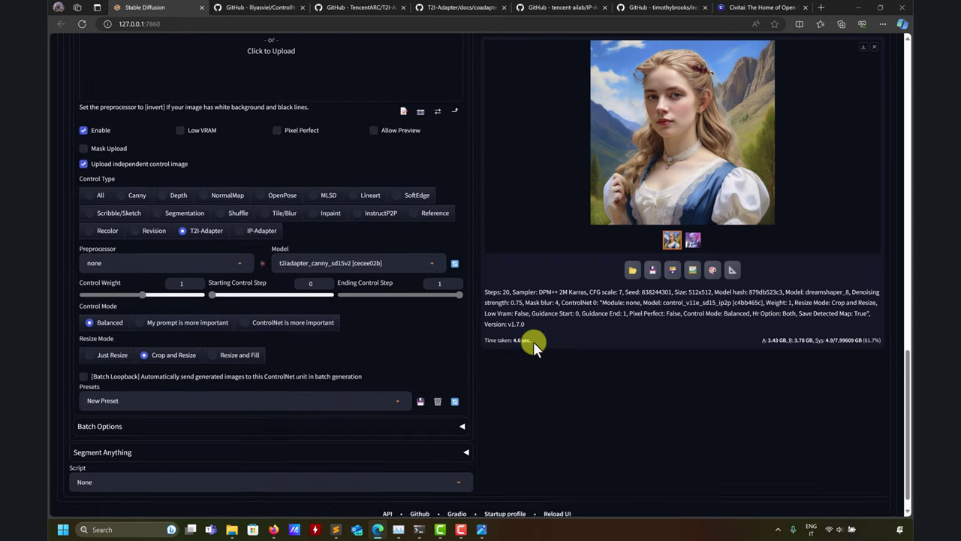
scroll(526, 340, up, 5)
scroll(520, 338, down, 5)
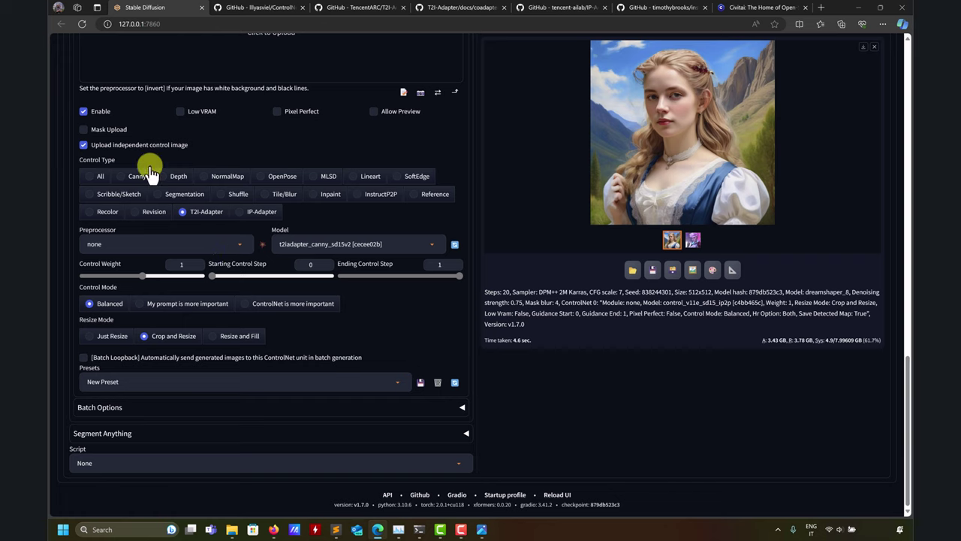
scroll(275, 354, up, 4)
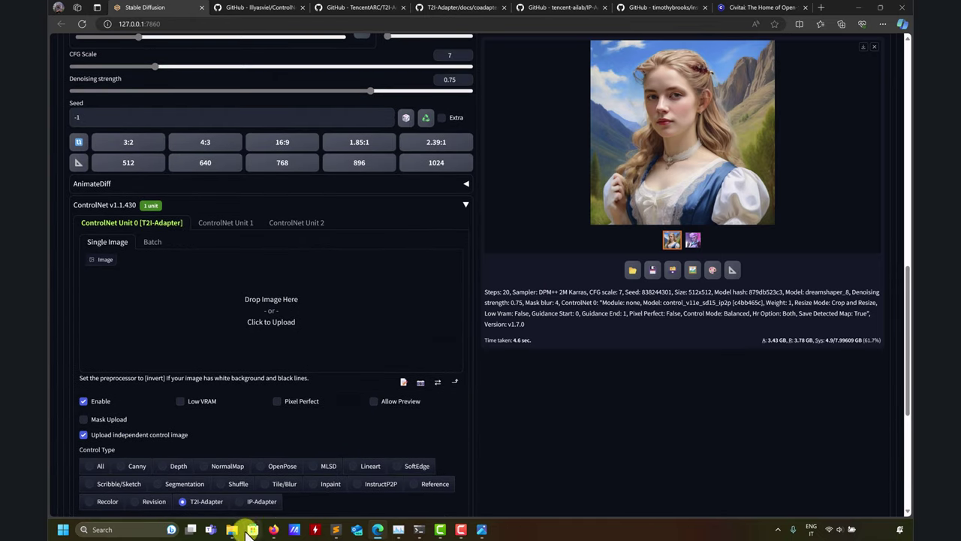
mouse_move(237, 535)
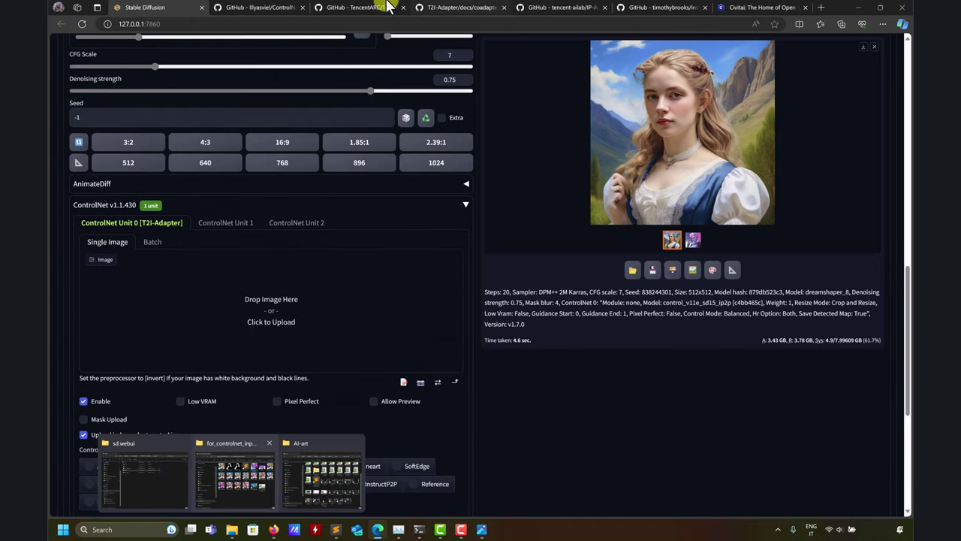
Step: Look over the CoAdapter document's demo table showing how style images combine with sketch and depth inputs
click(388, 4)
key(ctrl+Tab)
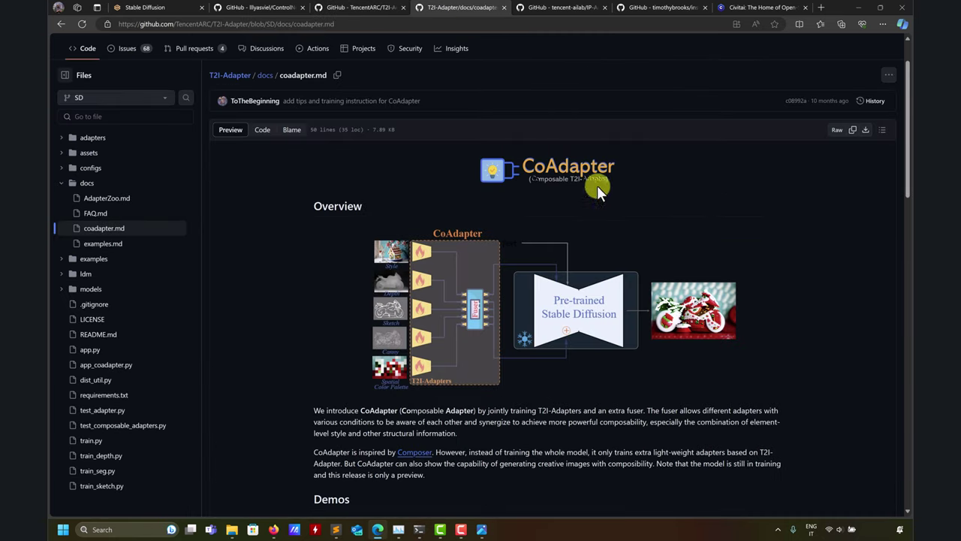
scroll(643, 203, down, 10)
scroll(643, 203, up, 2)
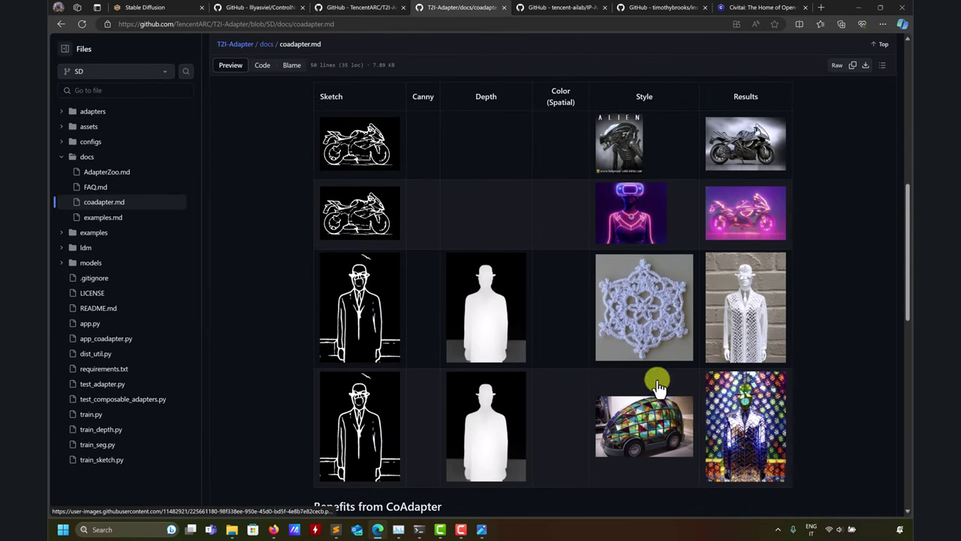
Step: Load StarryNightFull.jpg from the for_controlnet_inpaint_anything folder as ControlNet Unit 0's control image in the Stable Diffusion web UI
click(169, 8)
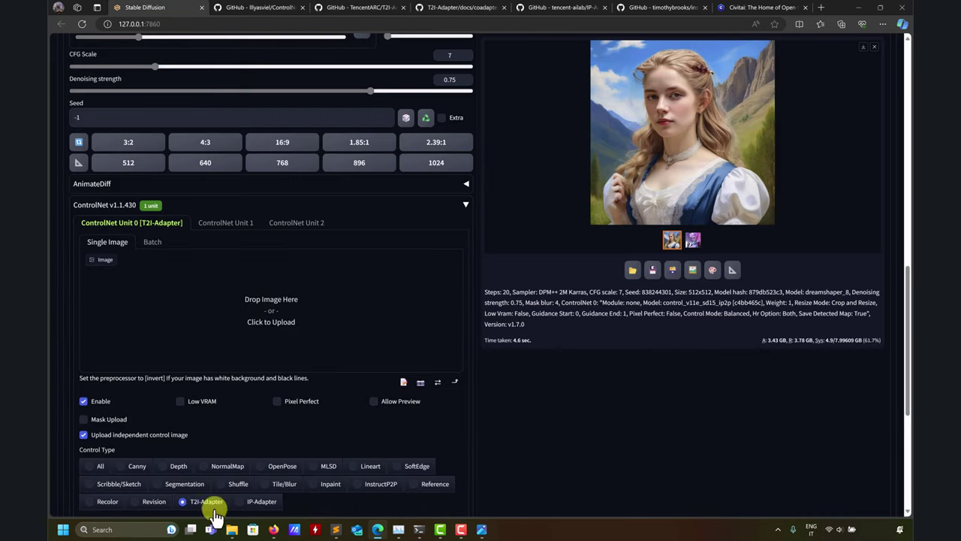
mouse_move(232, 530)
click(247, 498)
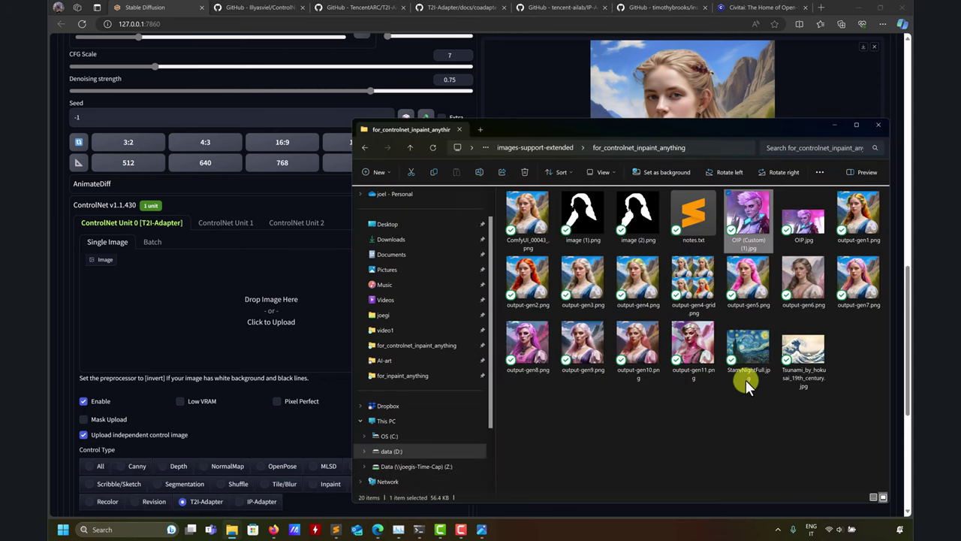
drag(757, 356, 255, 297)
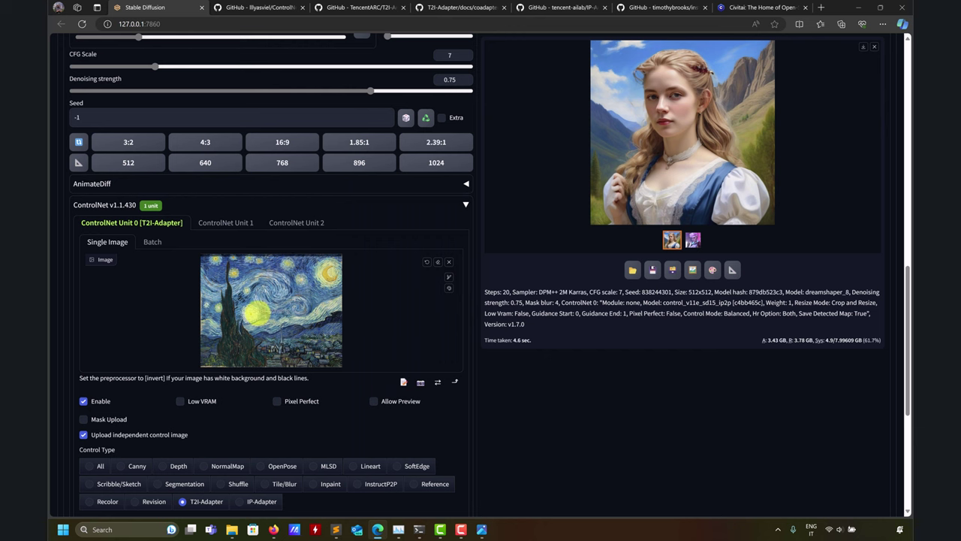
Step: Set ControlNet Unit 0's preprocessor to t2ia_style_clipvision and its model to t2iadapter_style_sd14v1
scroll(255, 313, down, 2)
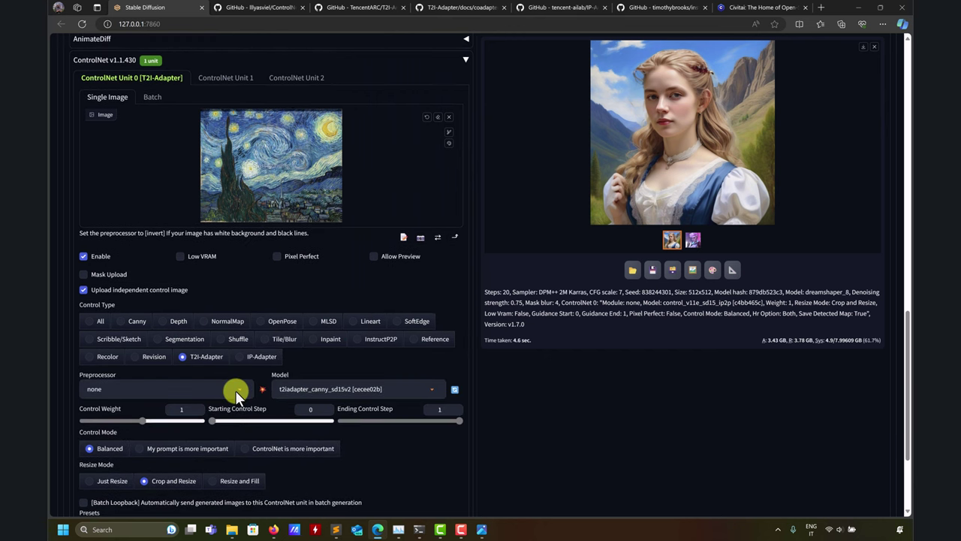
click(235, 390)
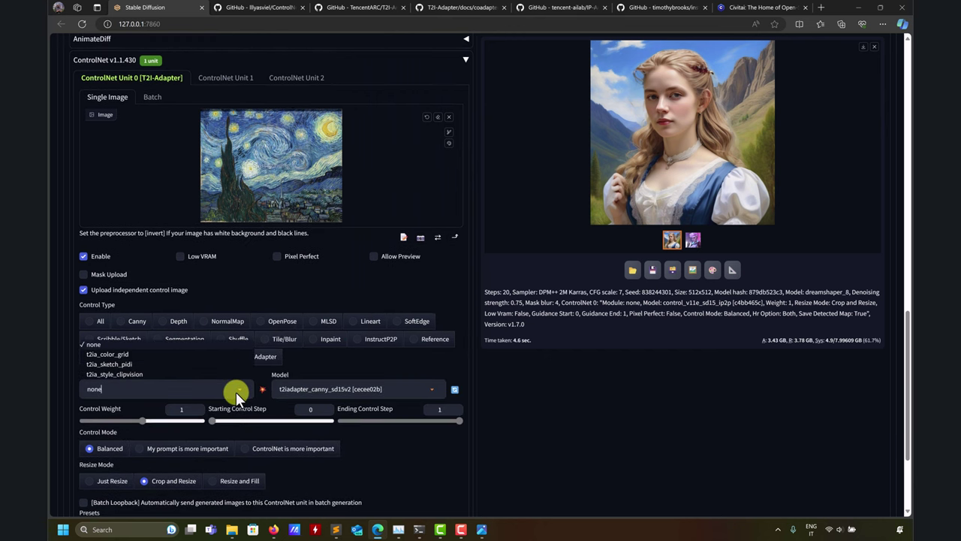
click(90, 375)
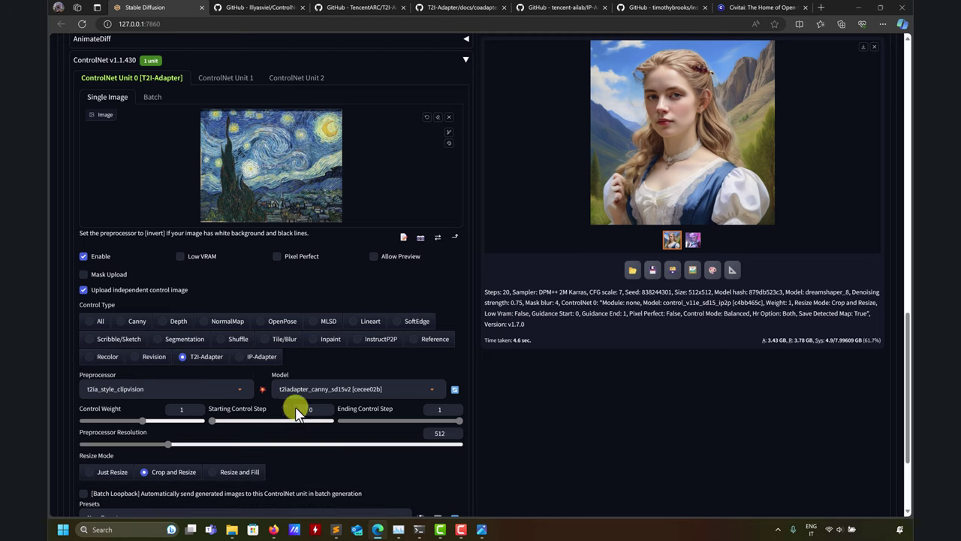
click(431, 388)
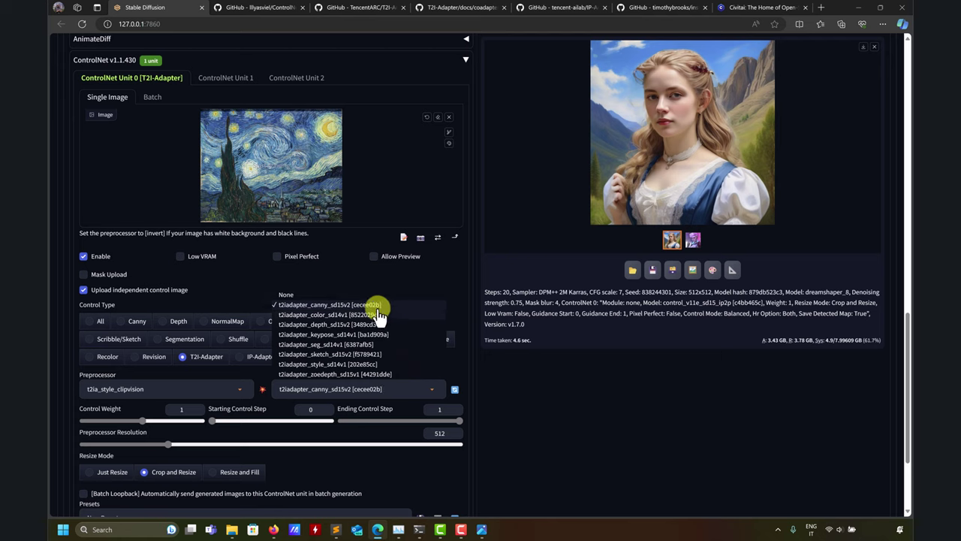
click(301, 365)
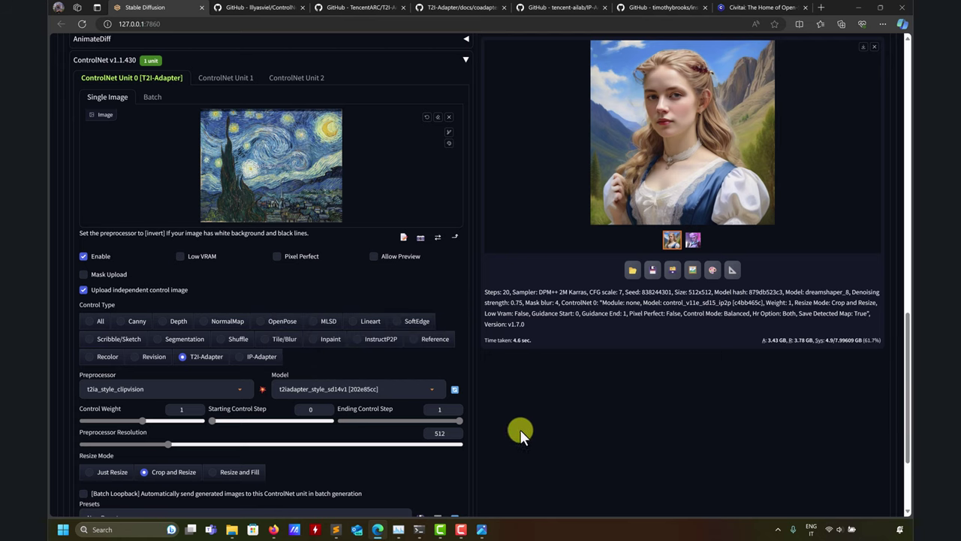
Step: Check the available Stable Diffusion checkpoints and review the inpainting and ControlNet settings before generating
scroll(527, 379, up, 5)
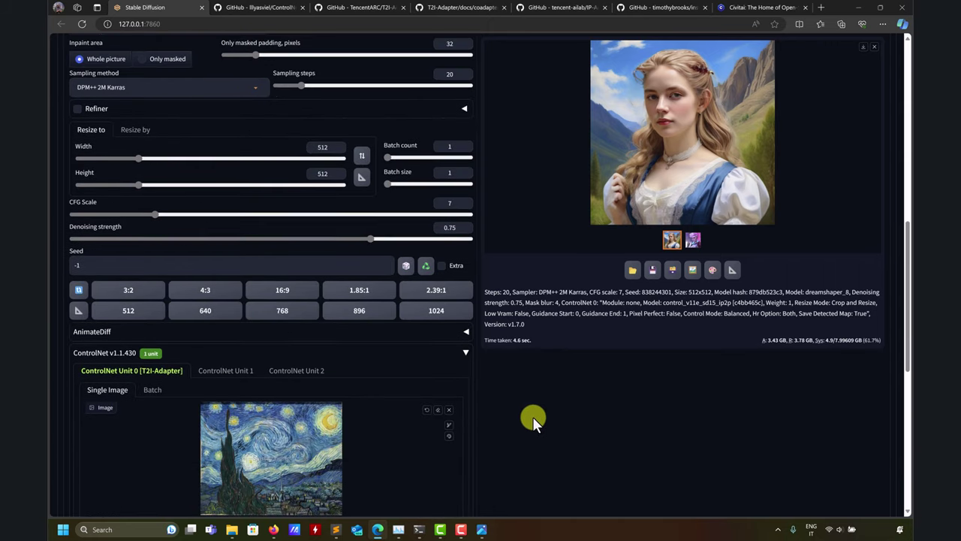
scroll(536, 412, up, 8)
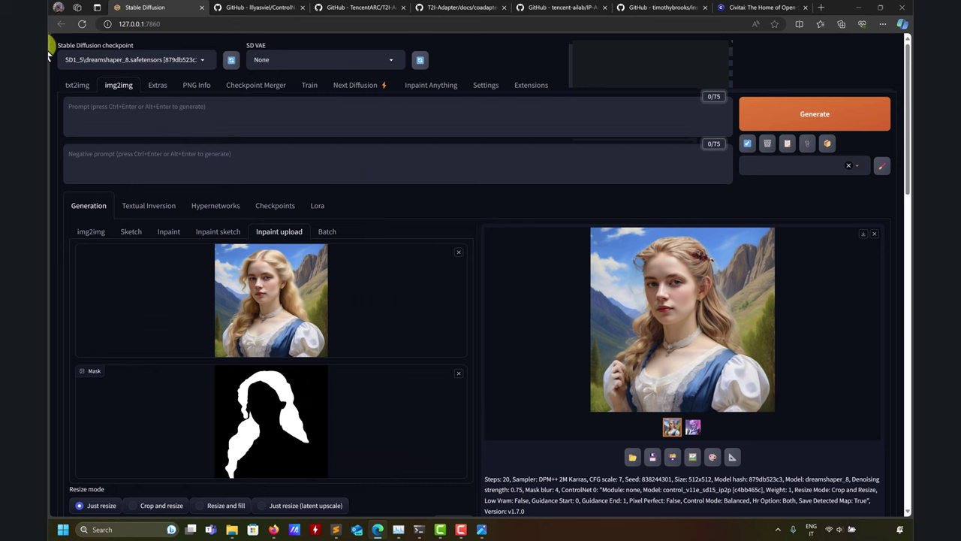
click(202, 57)
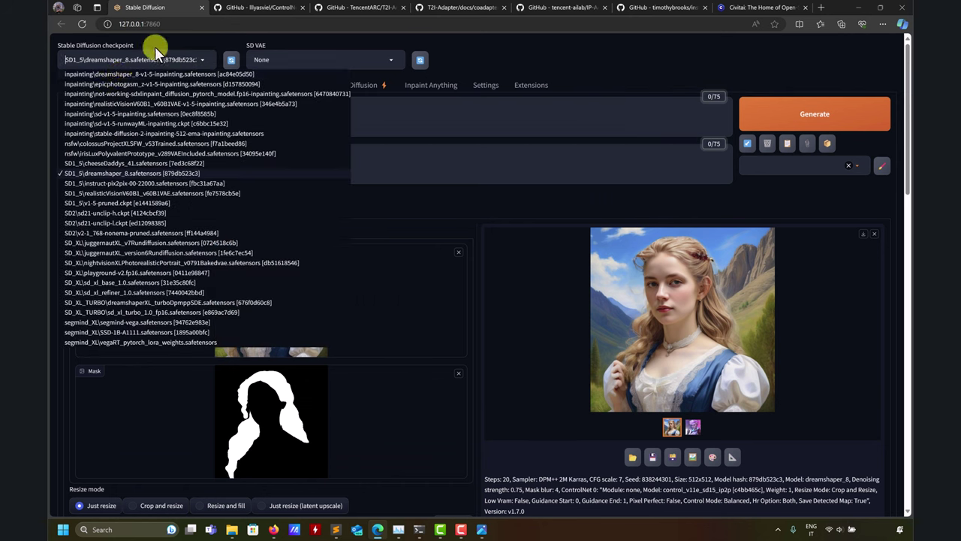
click(160, 41)
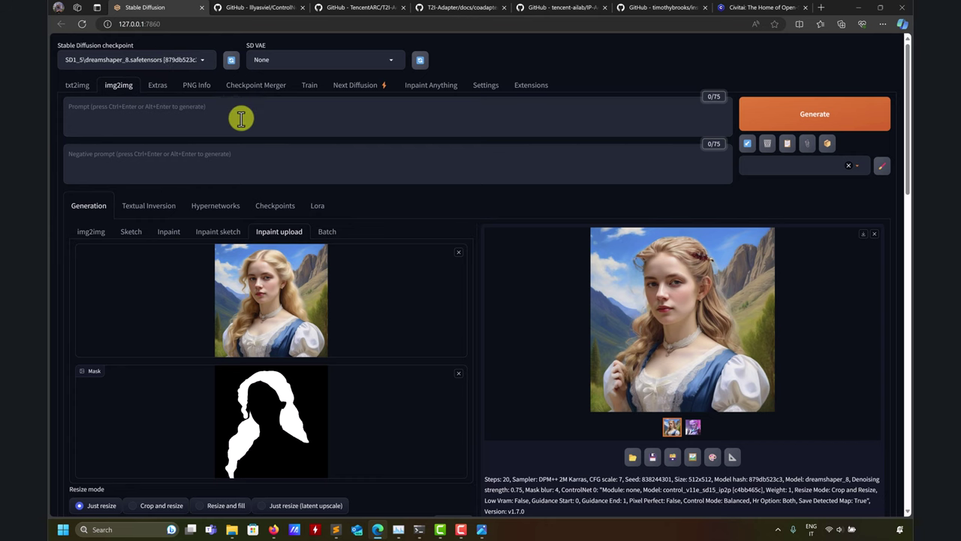
scroll(420, 423, down, 5)
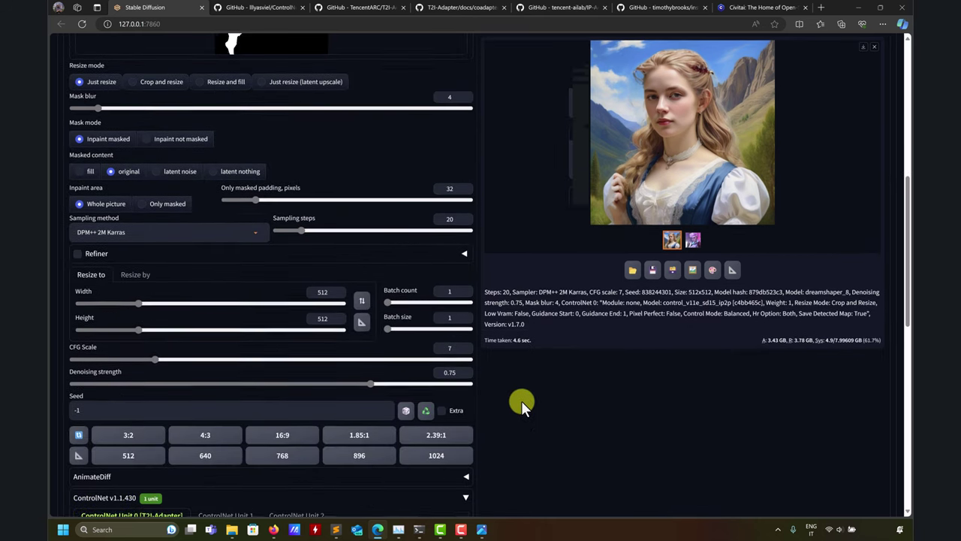
scroll(522, 401, up, 6)
scroll(532, 393, down, 10)
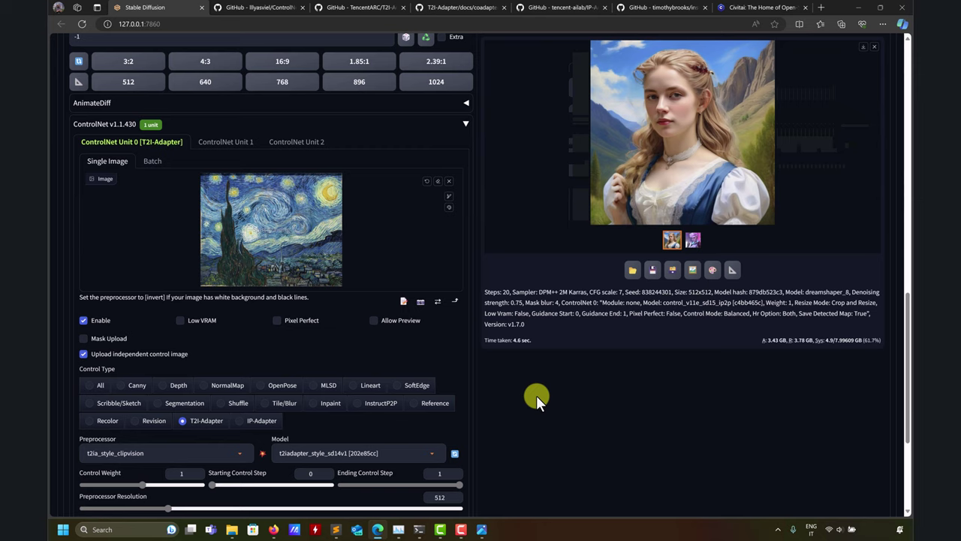
scroll(537, 395, up, 10)
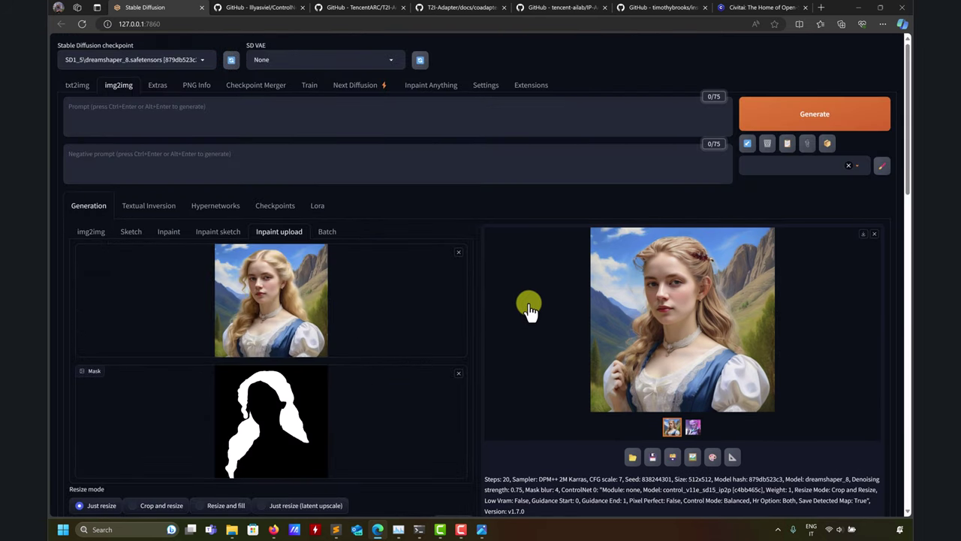
Step: Generate the inpainted portrait with the Starry Night style adapter and bring up the command console to follow its log
click(782, 111)
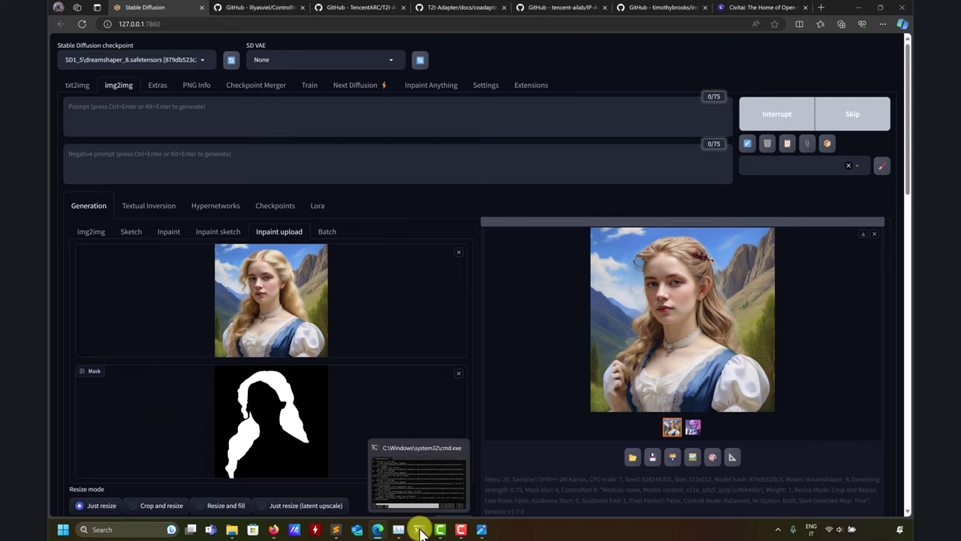
click(419, 530)
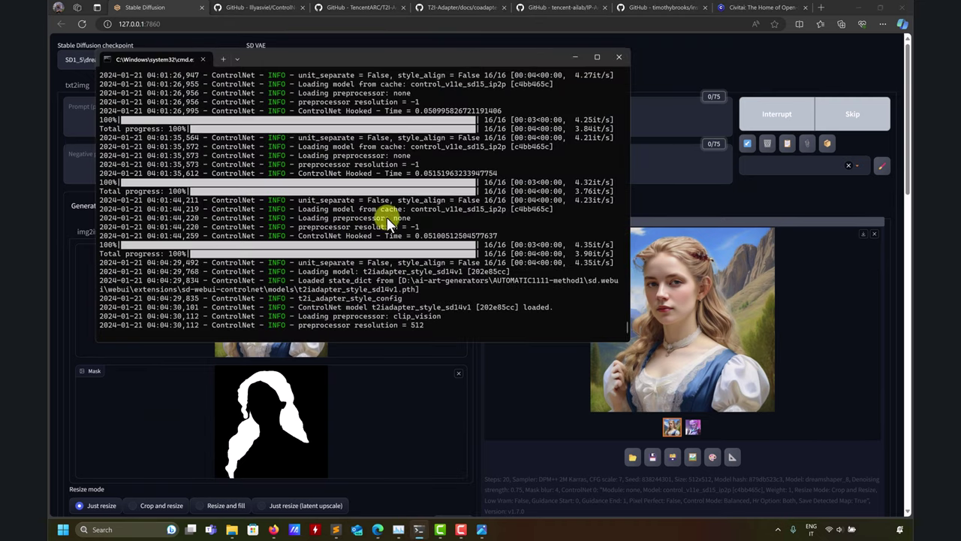
Step: Check the generation progress in the console log and minimise the console to return to the web UI
scroll(370, 268, up, 1)
scroll(373, 268, down, 1)
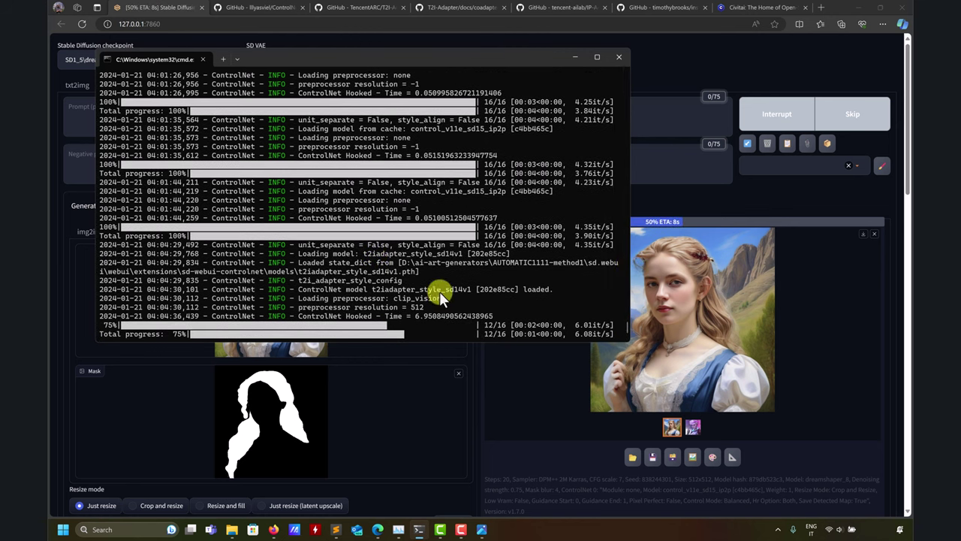
click(571, 52)
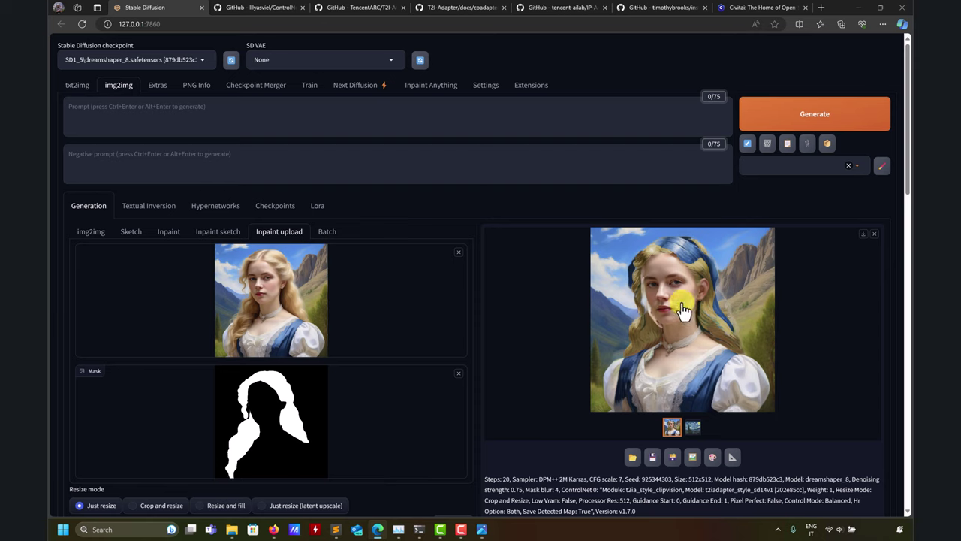
Step: Switch from mask-based inpainting to plain img2img and generate the portrait with the Starry Night style adapter
click(91, 234)
click(802, 123)
scroll(373, 347, down, 1)
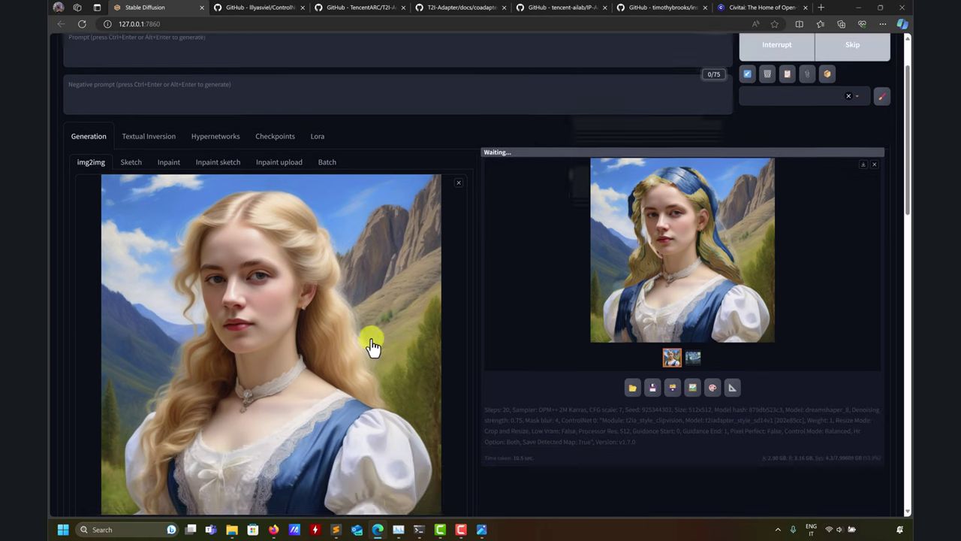
scroll(374, 347, down, 6)
scroll(504, 339, up, 6)
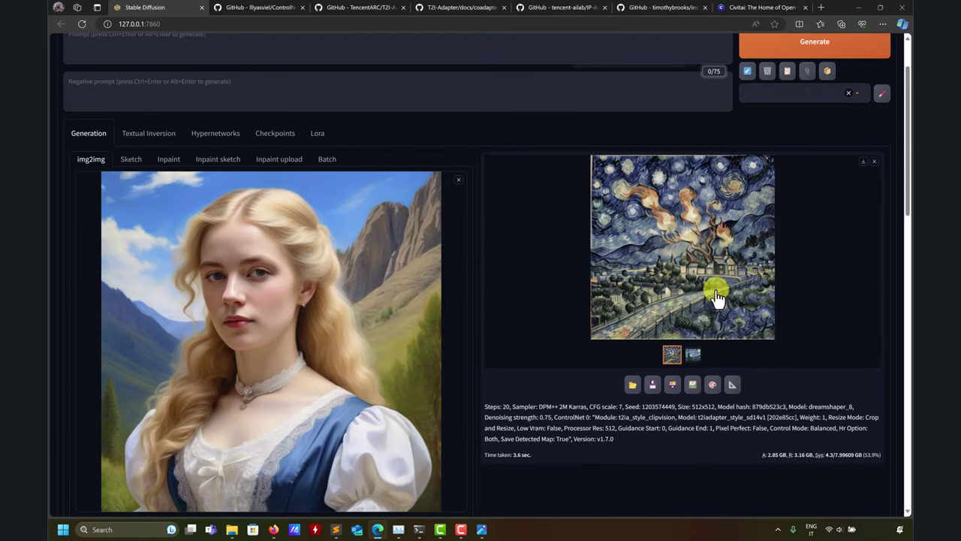
Step: Examine the img2img and ControlNet Unit 0 T2I-Adapter settings, comparing the plain img2img input with the inpaint upload's portrait and hair mask
scroll(554, 280, down, 11)
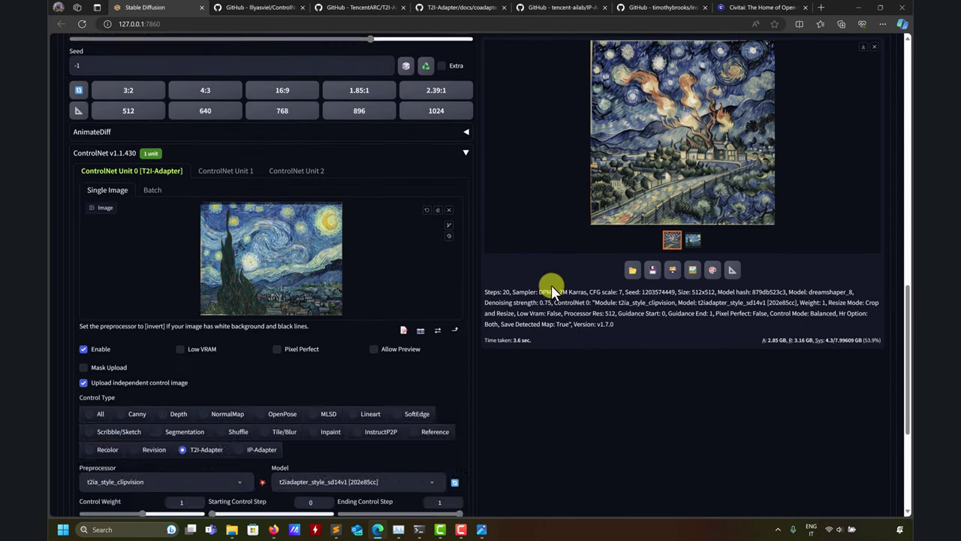
scroll(551, 285, up, 8)
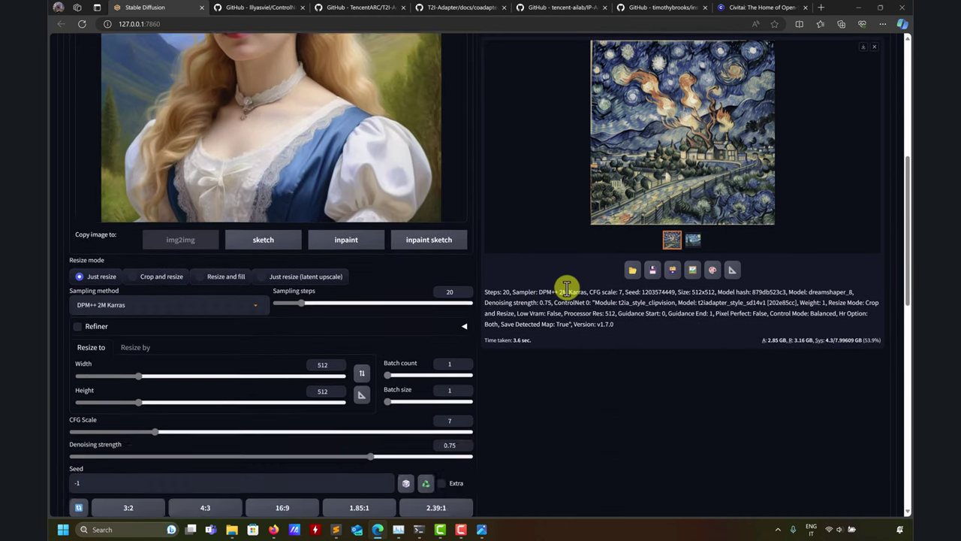
scroll(567, 286, down, 10)
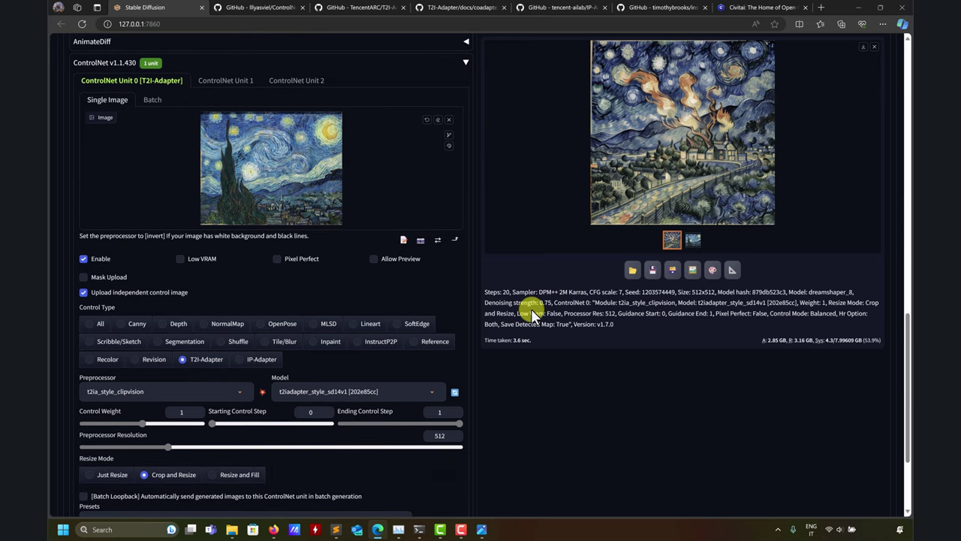
scroll(533, 310, up, 10)
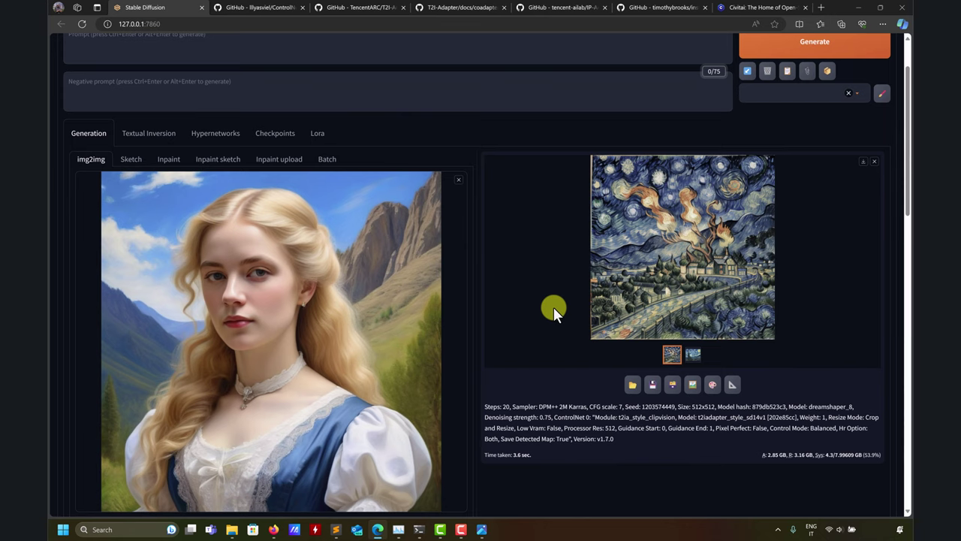
click(277, 160)
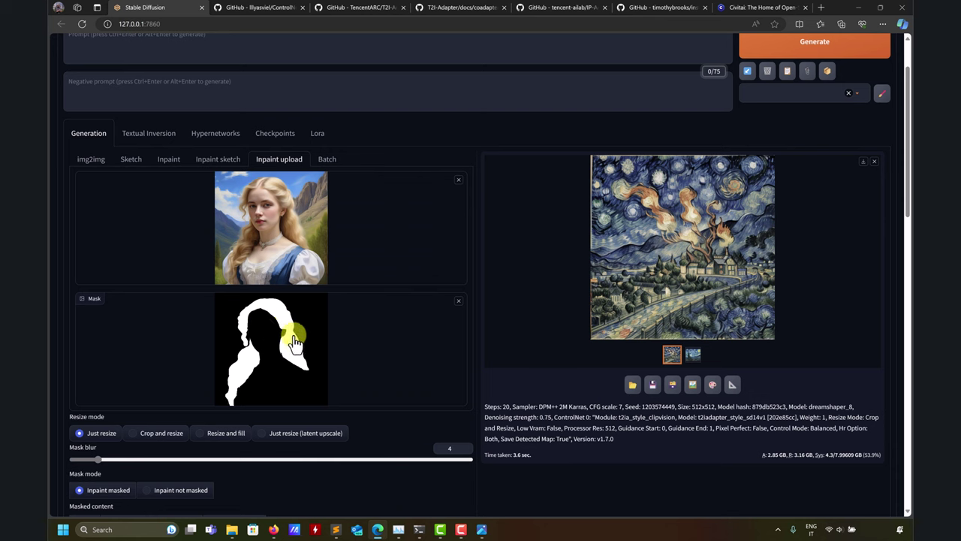
click(99, 164)
scroll(518, 319, down, 10)
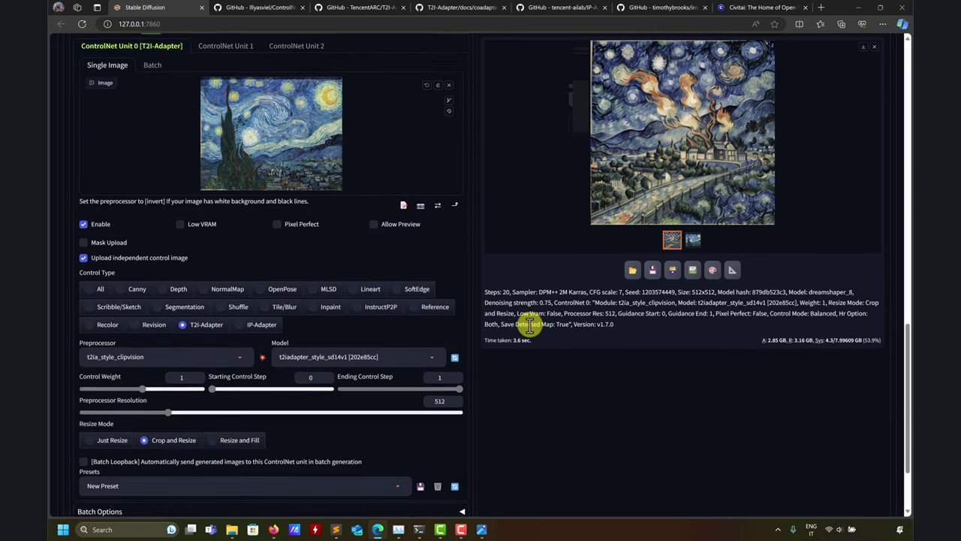
scroll(529, 324, up, 2)
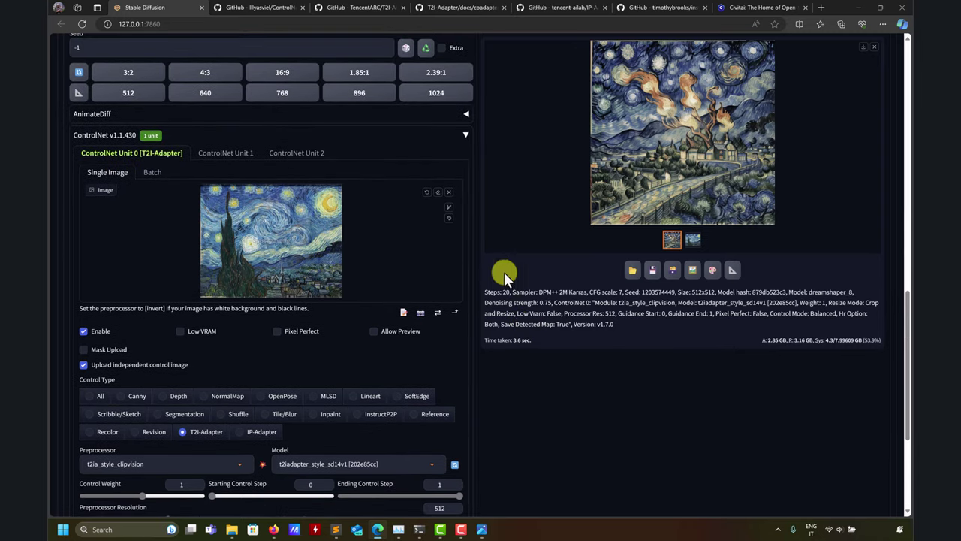
scroll(516, 226, up, 5)
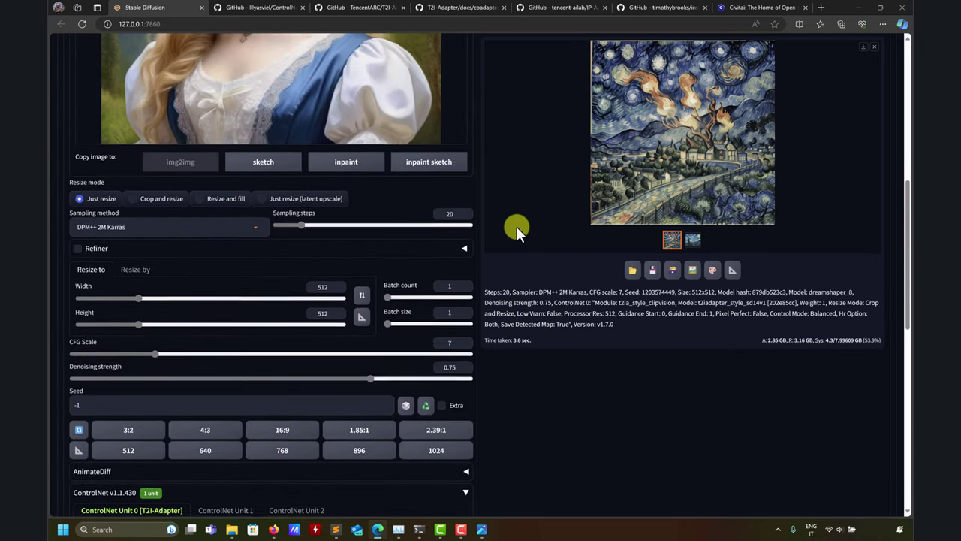
scroll(540, 233, down, 3)
scroll(540, 234, down, 6)
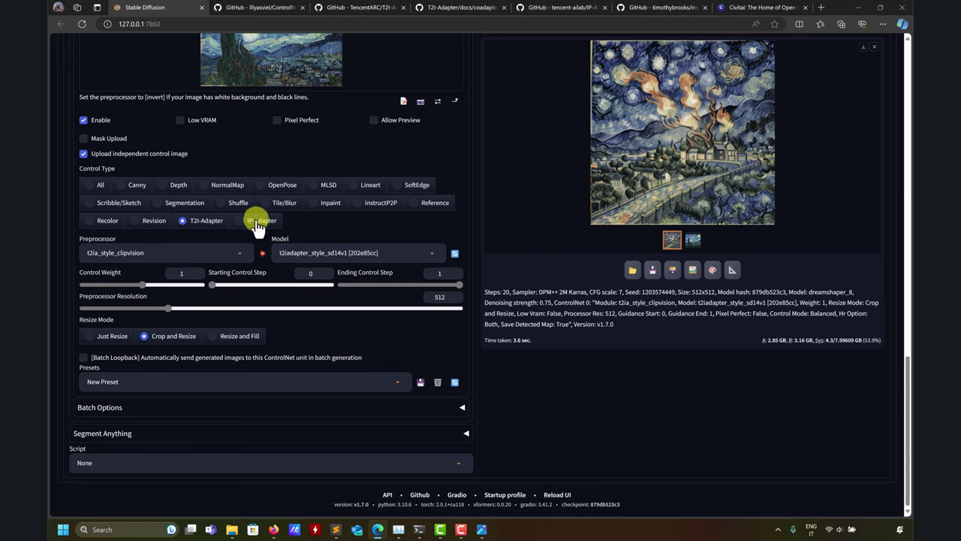
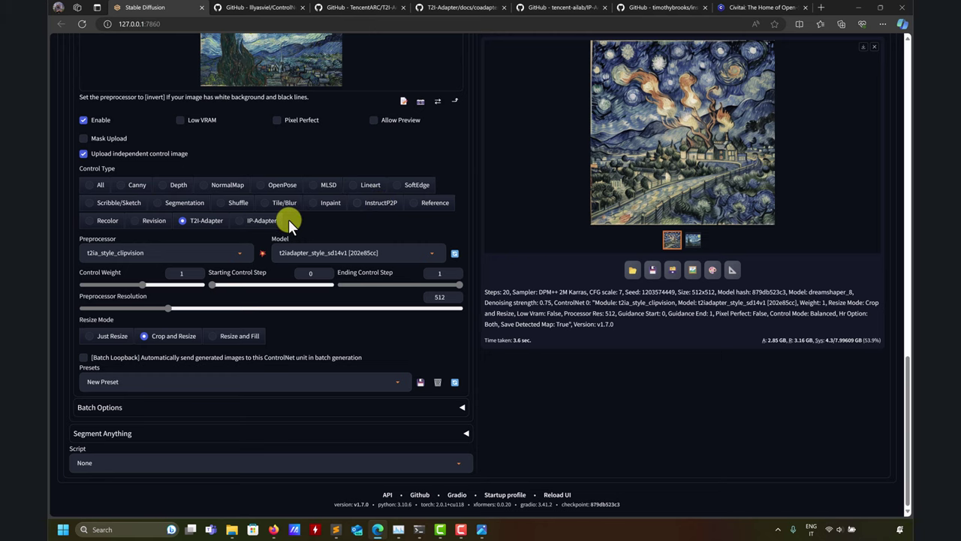
Step: Enable ControlNet Unit 1 and set its control type to Depth
scroll(288, 219, up, 3)
click(219, 161)
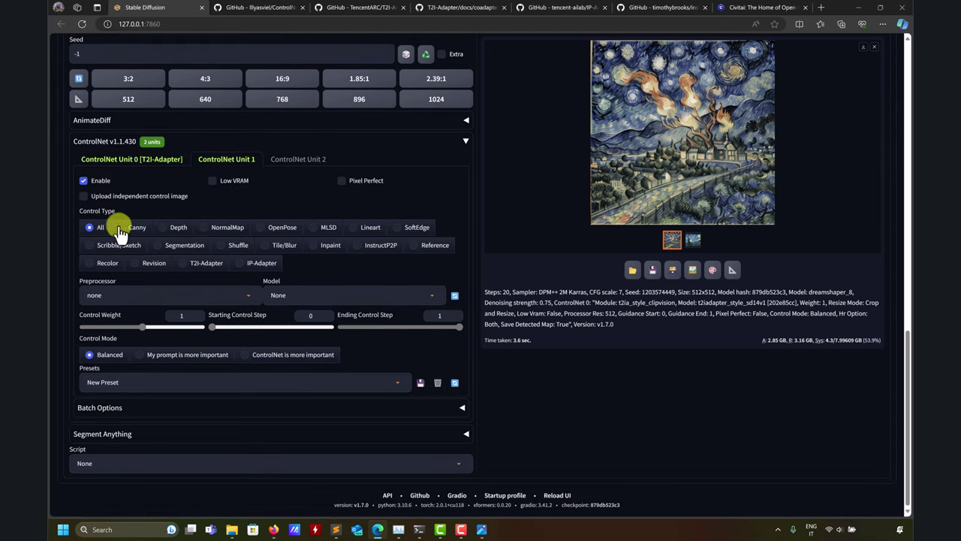
click(162, 226)
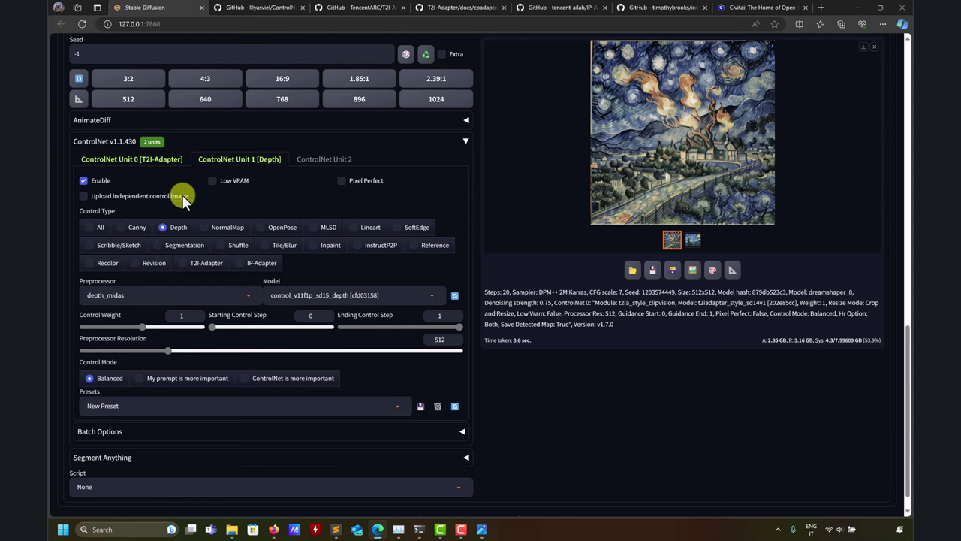
Step: Generate the portrait with the style adapter and depth unit combined, and view the depth map, Starry Night reference and final image
scroll(749, 289, up, 5)
scroll(749, 290, up, 10)
click(794, 122)
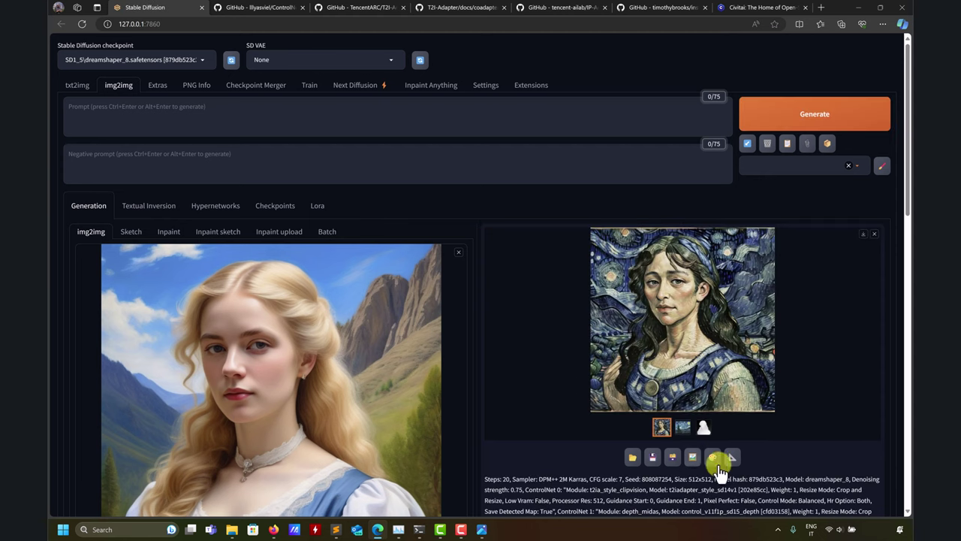
click(706, 429)
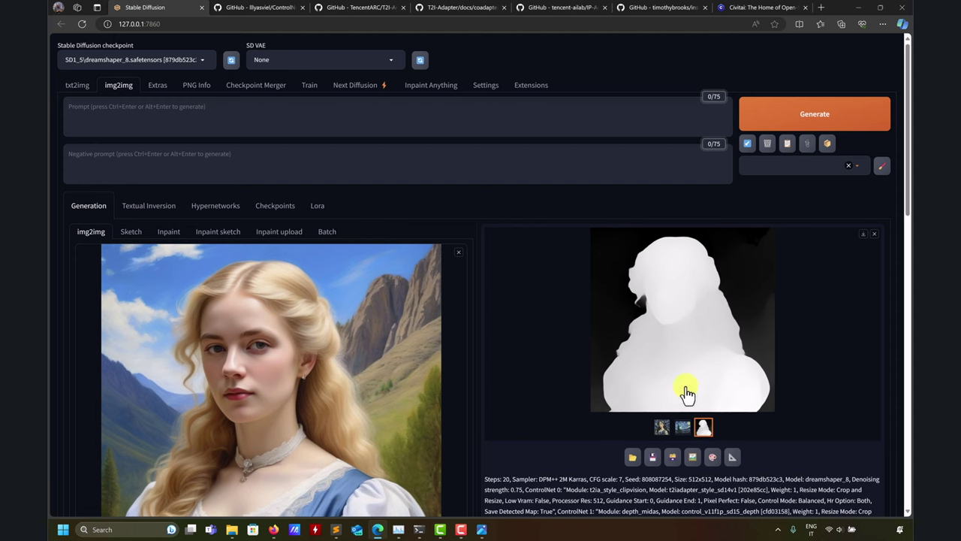
click(684, 430)
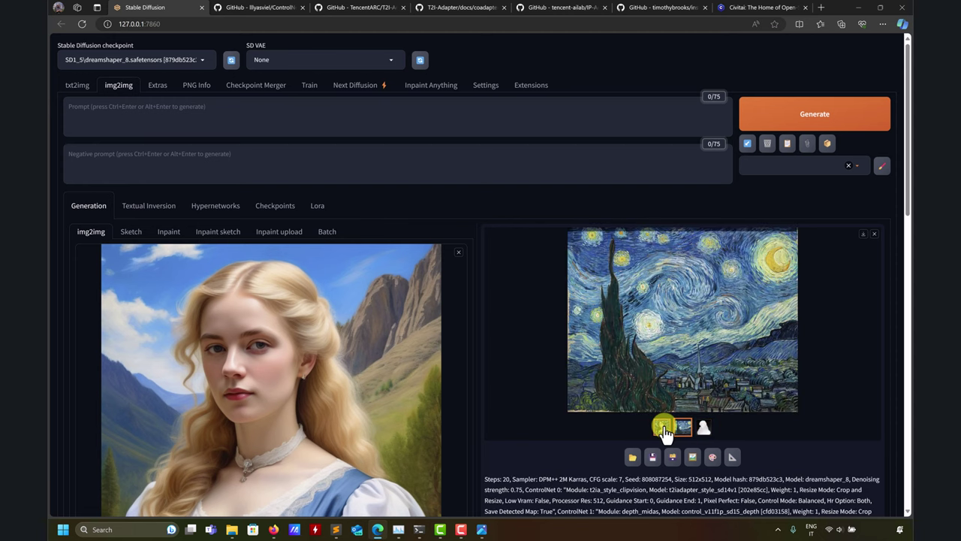
click(661, 428)
Step: Enable ControlNet Unit 2 with Pixel Perfect and set its control type to SoftEdge after trying Canny
scroll(526, 364, down, 1)
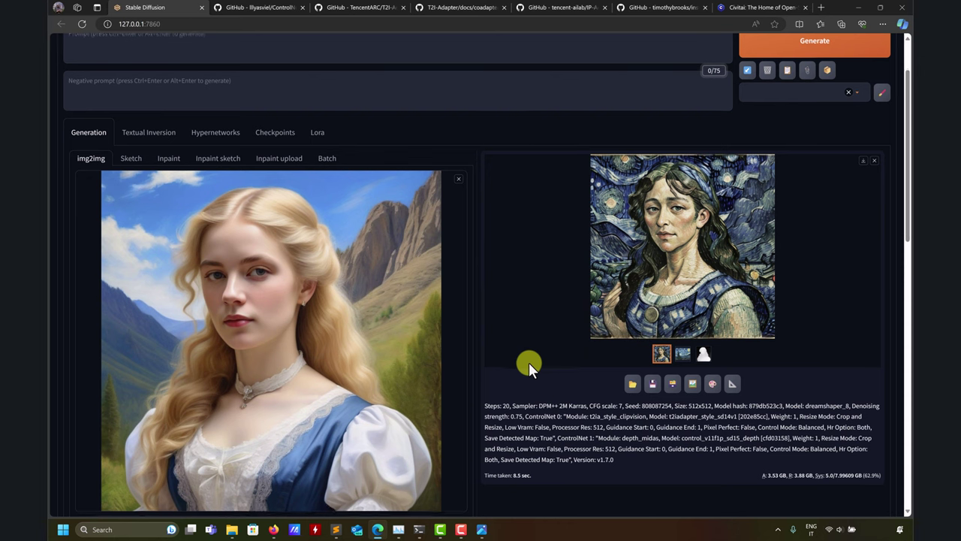
scroll(529, 362, down, 1)
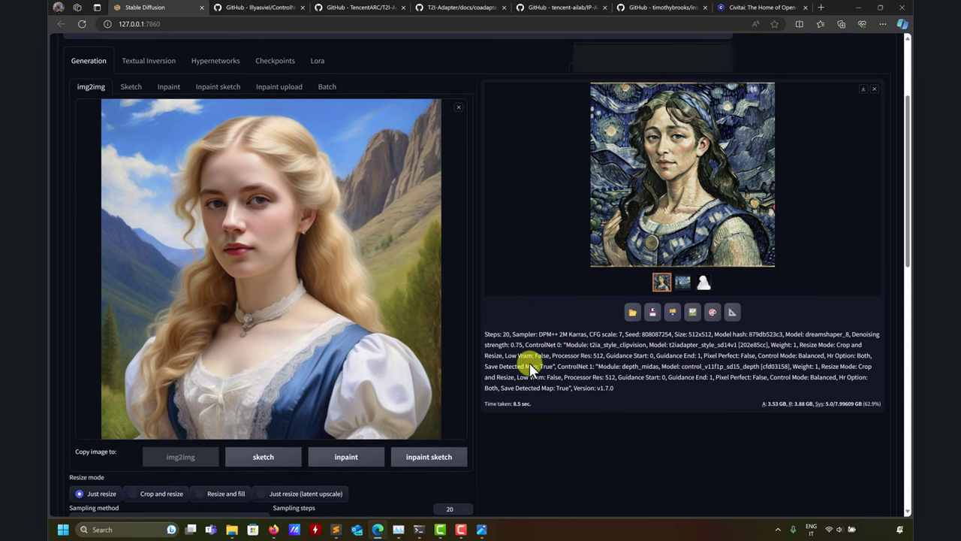
scroll(530, 368, down, 9)
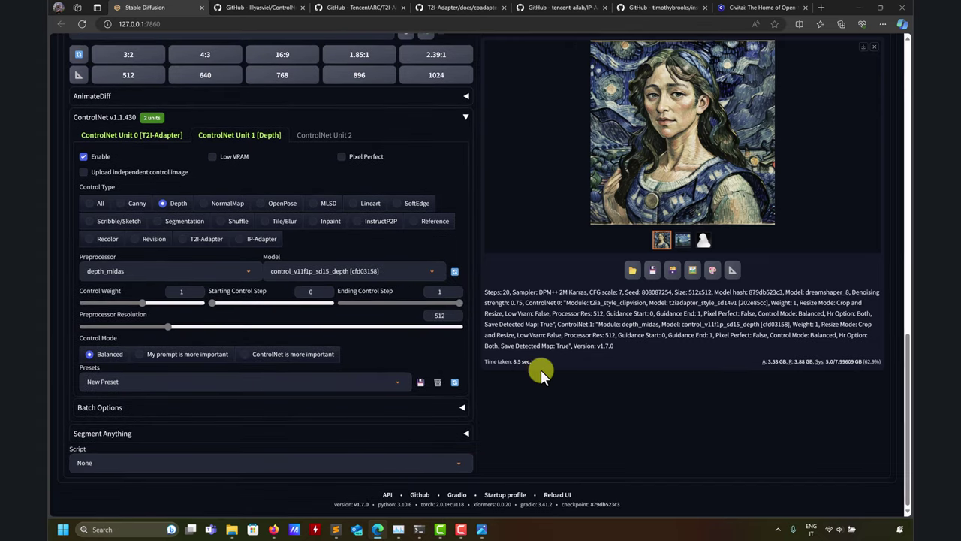
scroll(550, 377, up, 2)
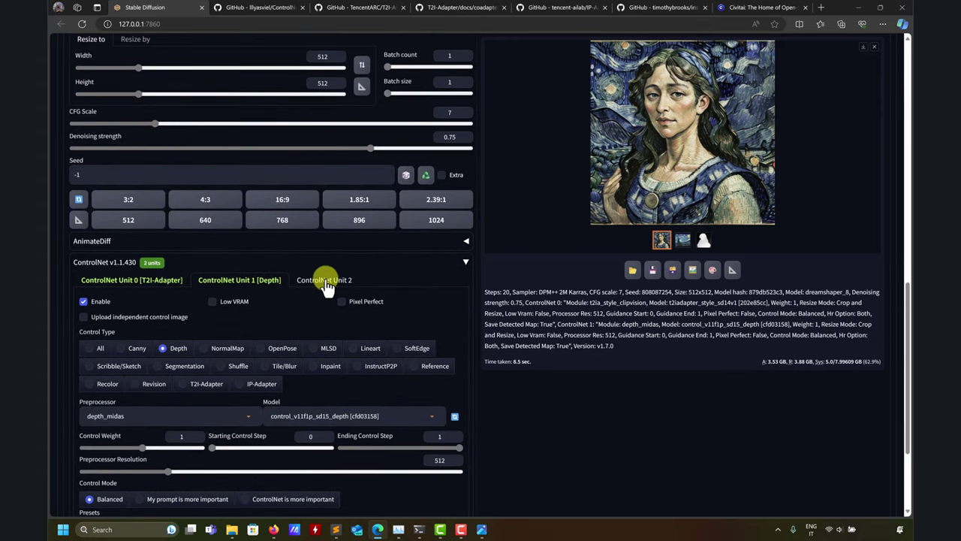
click(325, 282)
click(101, 302)
click(355, 304)
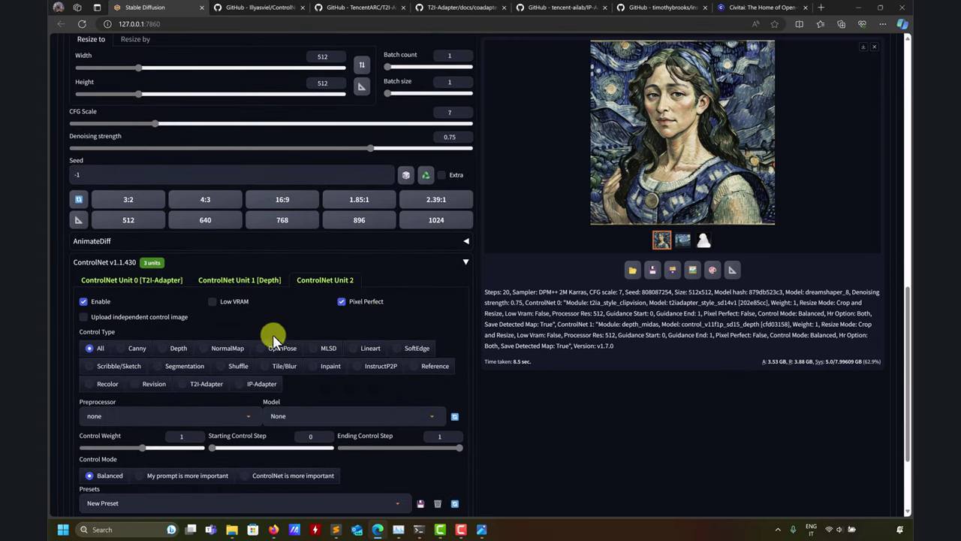
click(137, 352)
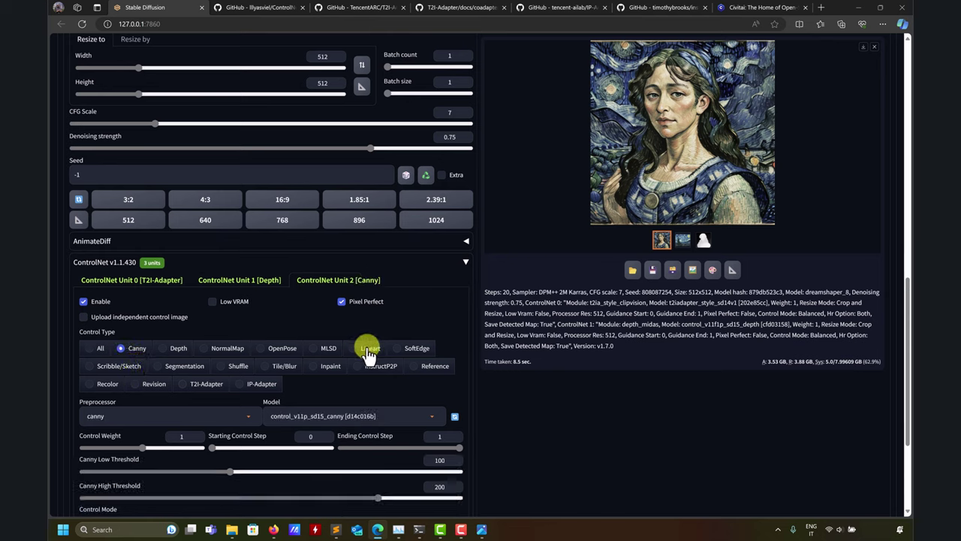
click(412, 349)
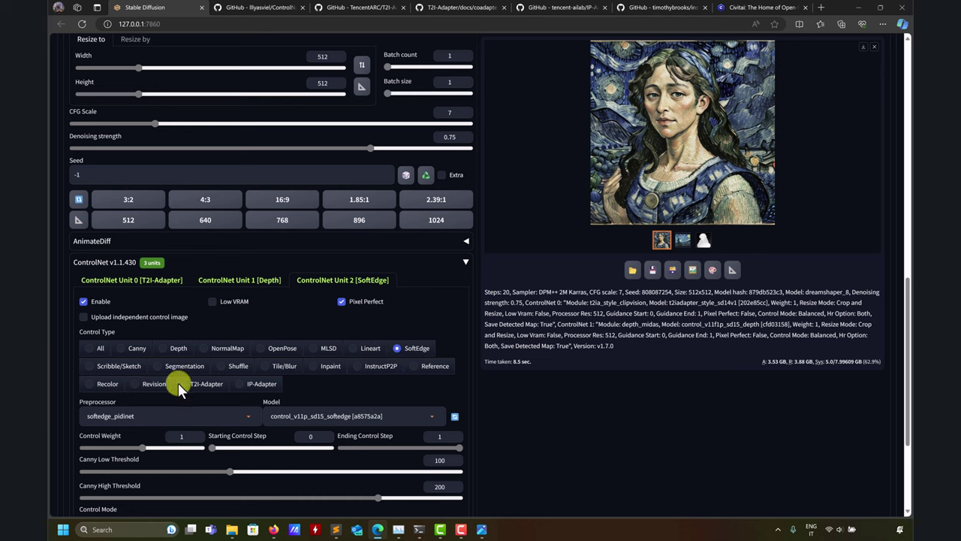
Step: Load the blonde portrait from the for_controlnet_inpaint_anything folder as ControlNet Unit 2's independent control image and preview its softedge_pidinet preprocessing
click(123, 318)
mouse_move(232, 528)
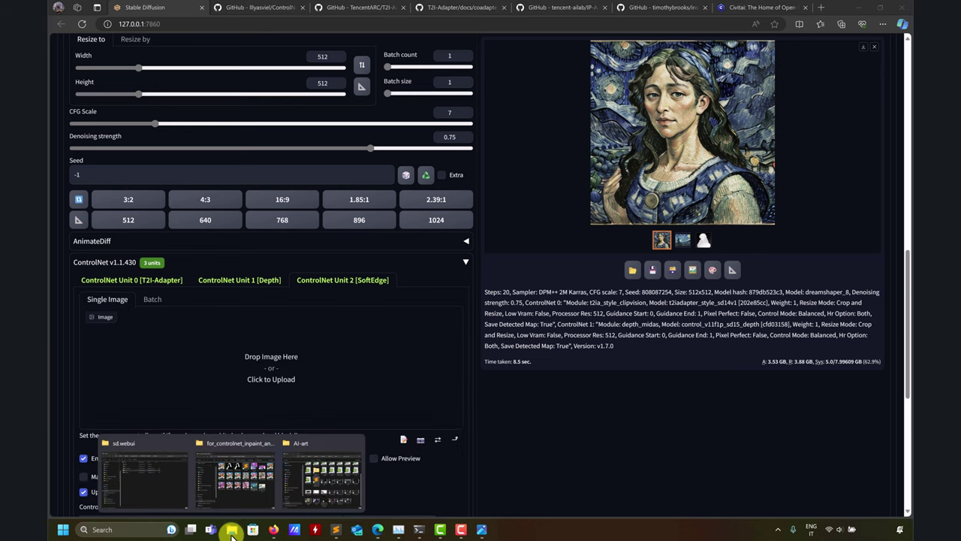
click(235, 499)
drag(528, 219, 343, 380)
scroll(574, 397, down, 4)
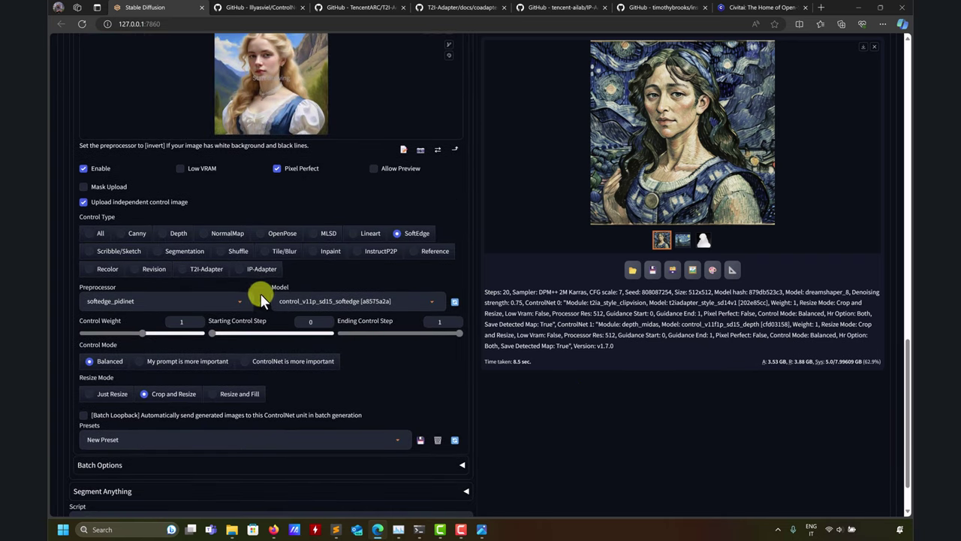
scroll(279, 213, up, 2)
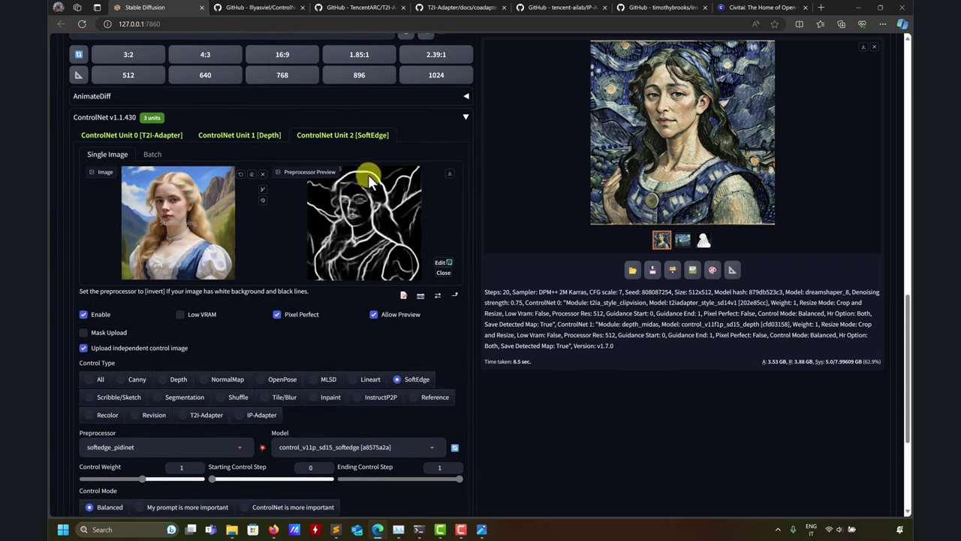
Step: Compare the Lineart, Scribble/Sketch, SoftEdge and Canny preprocessor previews of the portrait in ControlNet Unit 2, and return to SoftEdge
click(360, 380)
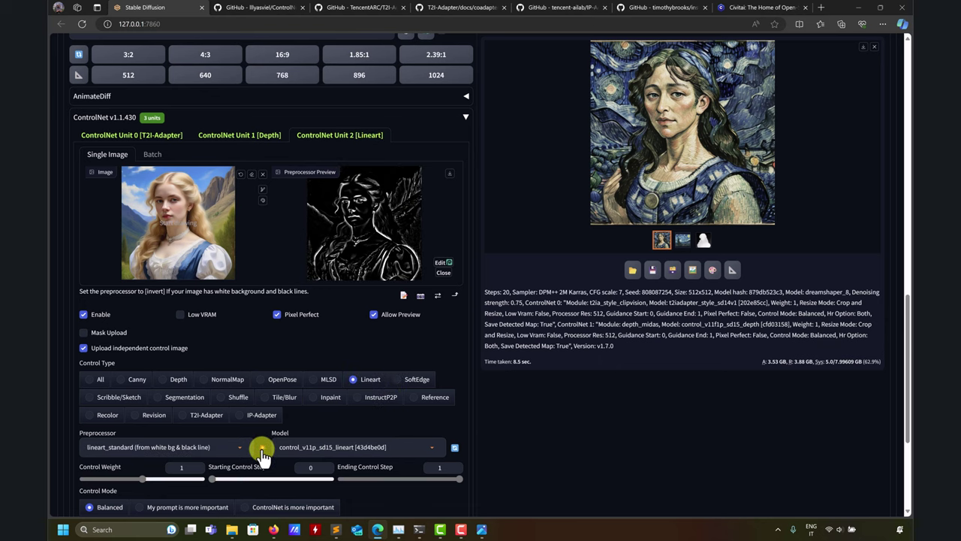
click(111, 397)
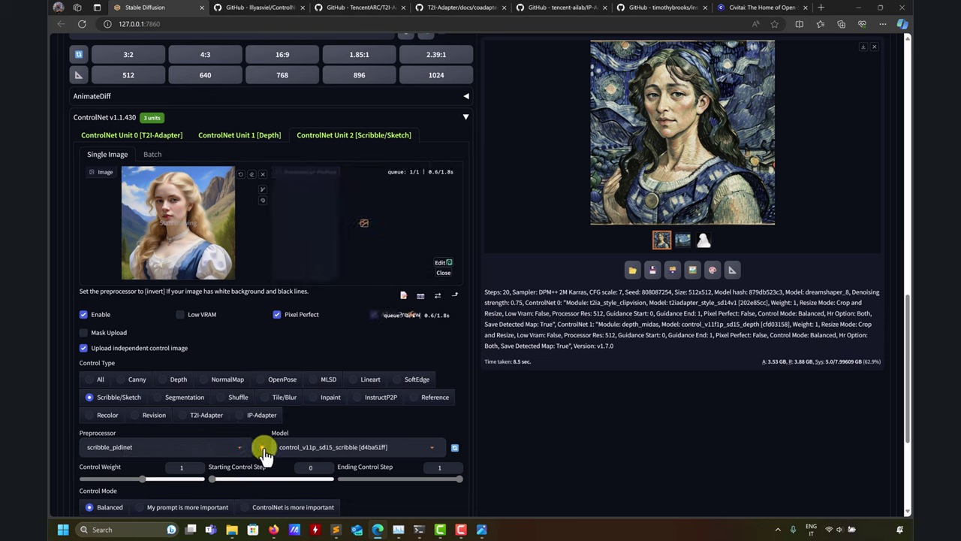
click(416, 379)
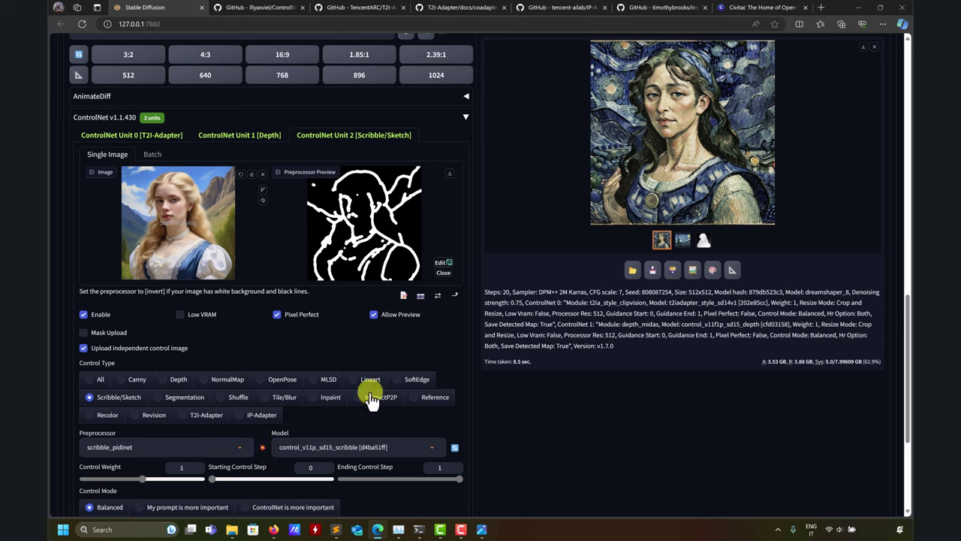
click(256, 448)
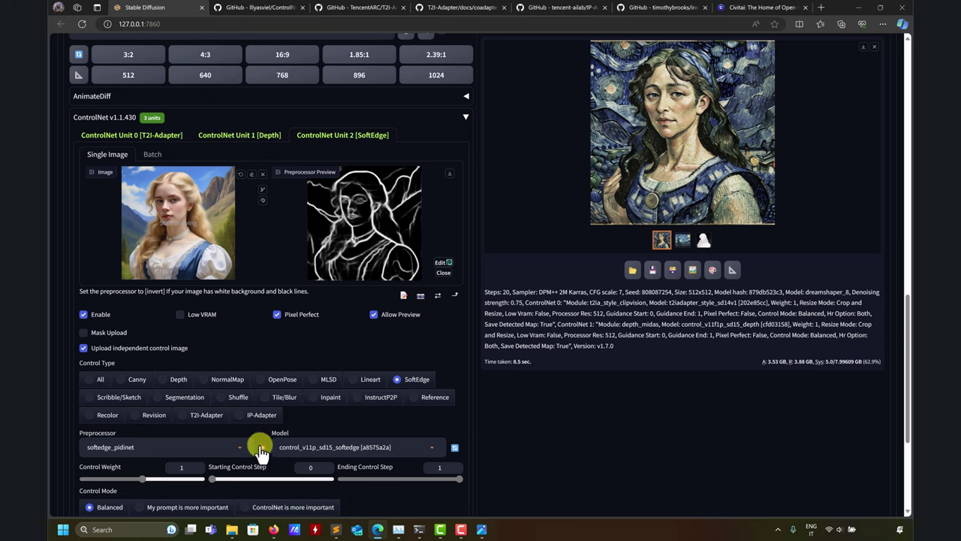
click(140, 382)
click(262, 447)
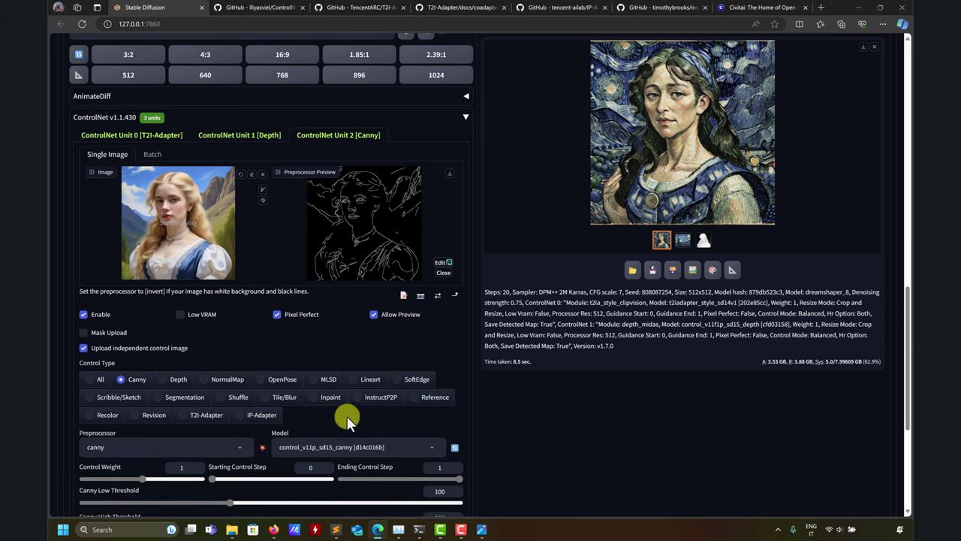
click(398, 379)
click(261, 448)
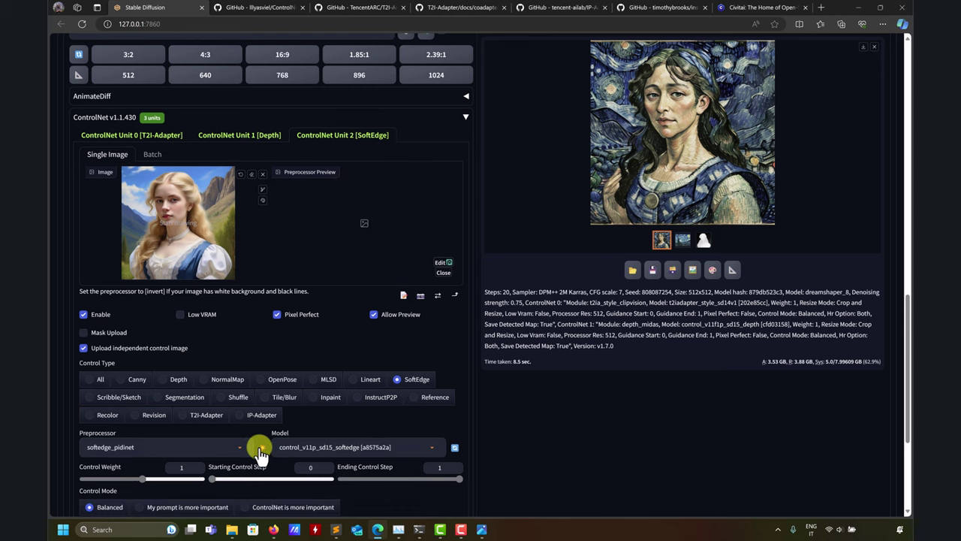
Step: Generate the portrait with the T2I-Adapter, Depth and SoftEdge units combined, keeping softedge_pidinet, and check the progress in the console
click(233, 447)
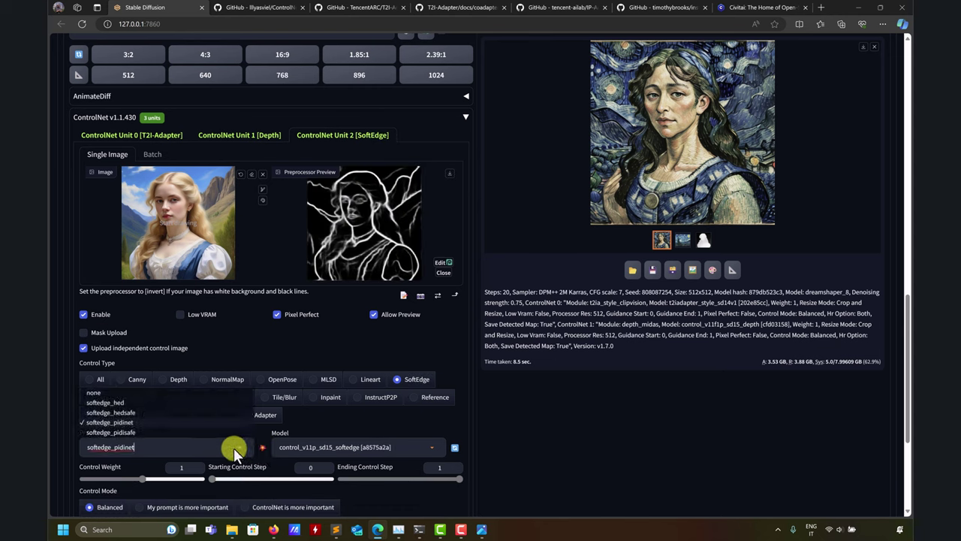
click(546, 443)
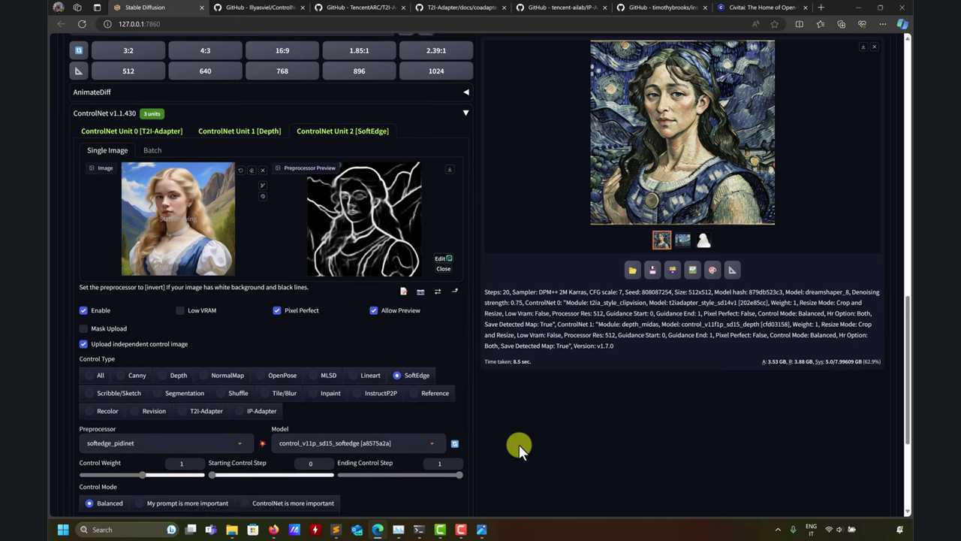
scroll(525, 446, down, 3)
scroll(530, 449, up, 15)
click(781, 118)
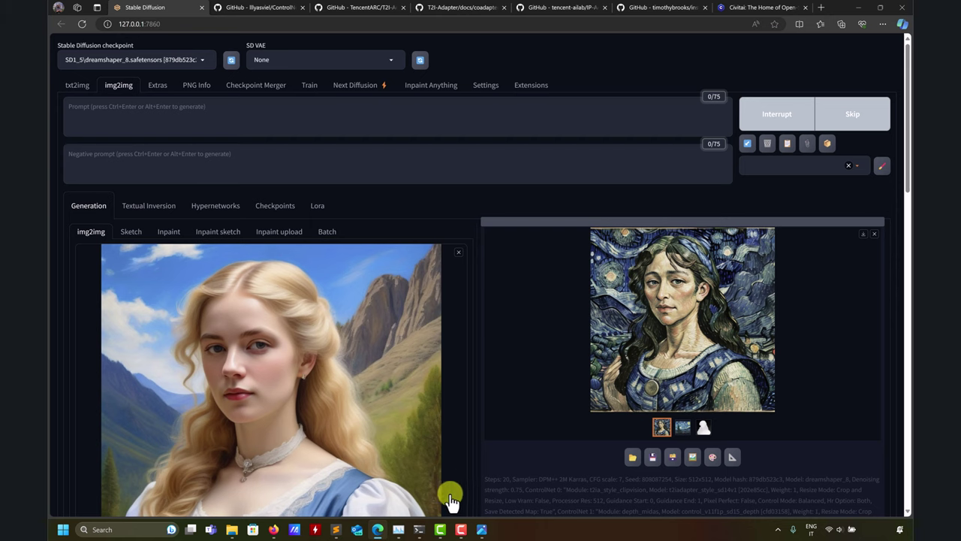
click(419, 529)
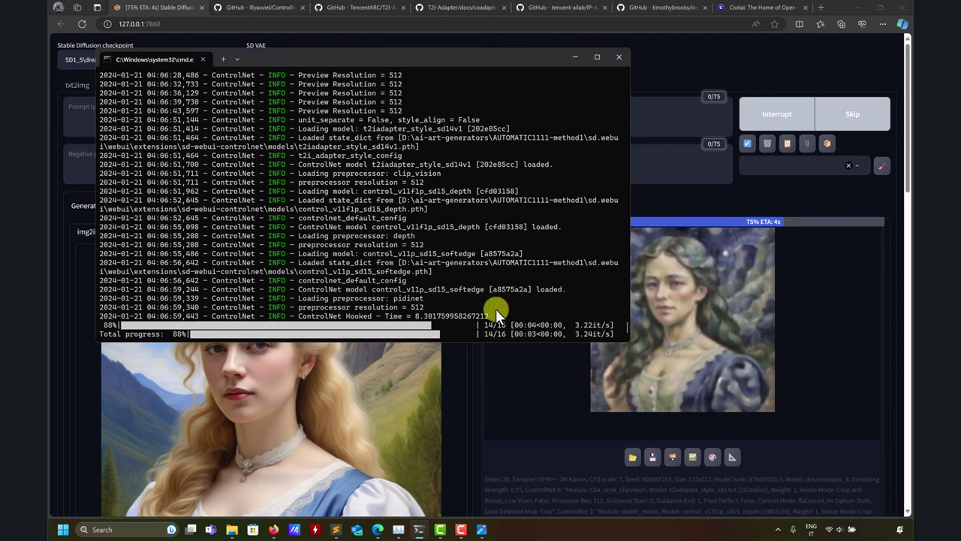
click(573, 58)
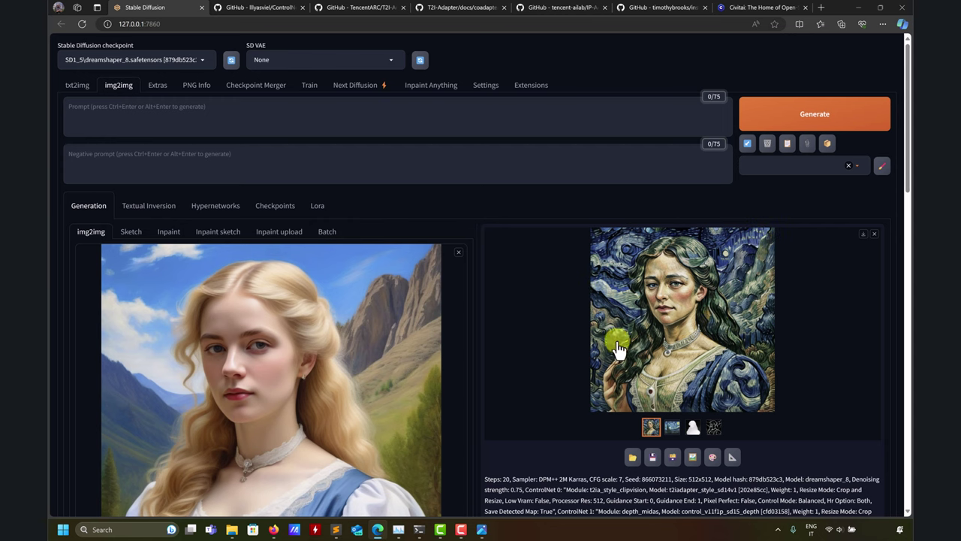
Step: View the StarryNightFull.jpg style reference from the for_controlnet_inpaint_anything folder, and return to the generated image
scroll(563, 337, down, 15)
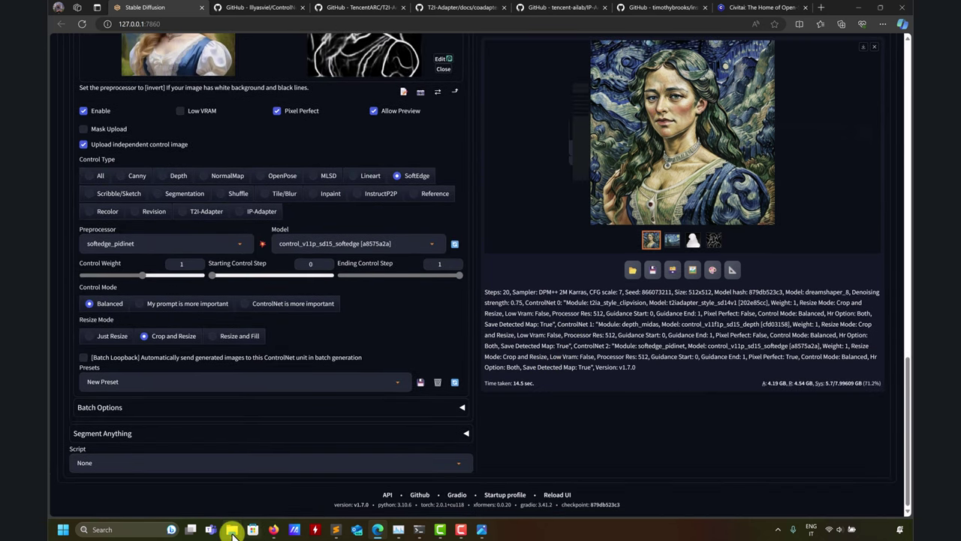
mouse_move(233, 530)
click(239, 501)
click(754, 352)
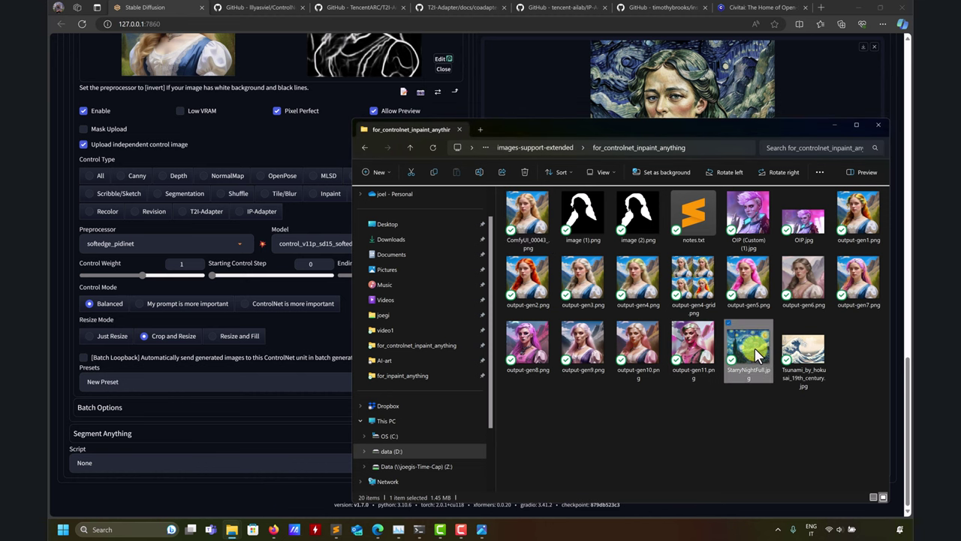
double_click(749, 347)
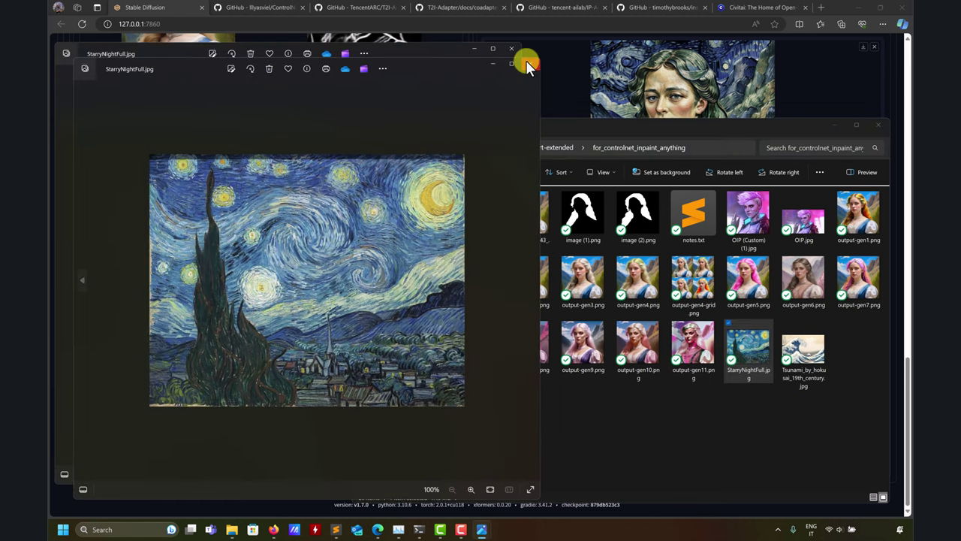
click(512, 48)
click(838, 126)
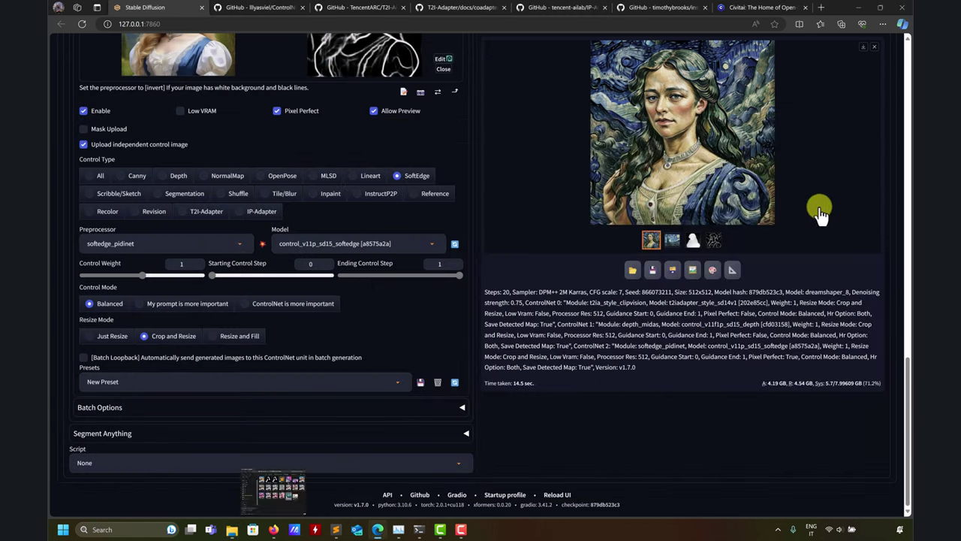
Step: Compare the generated Starry Night style portrait with the original blonde portrait
scroll(814, 268, up, 10)
scroll(814, 268, up, 2)
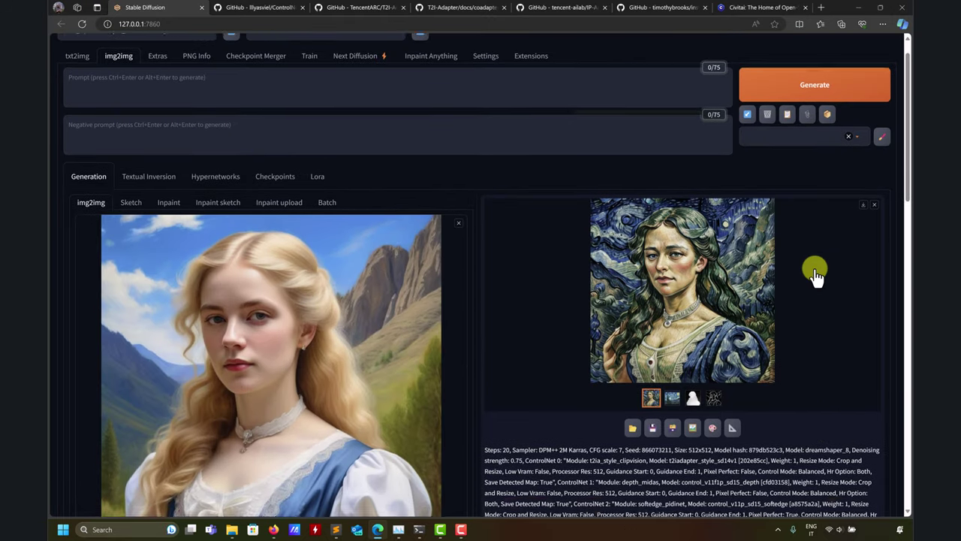
scroll(636, 383, down, 4)
scroll(528, 338, up, 2)
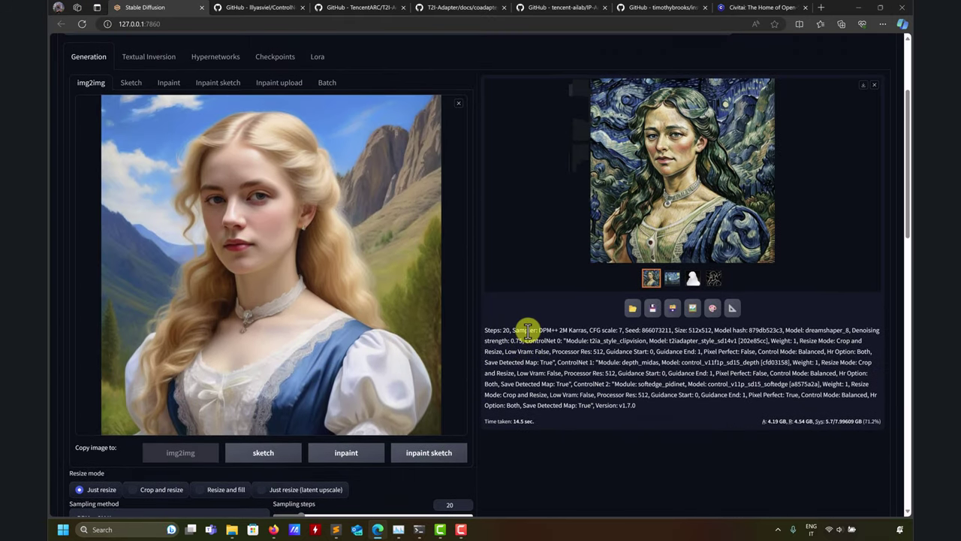
Step: Review the settings of ControlNet Unit 1 (Depth) and ControlNet Unit 2 (SoftEdge) used for the result
scroll(528, 330, down, 10)
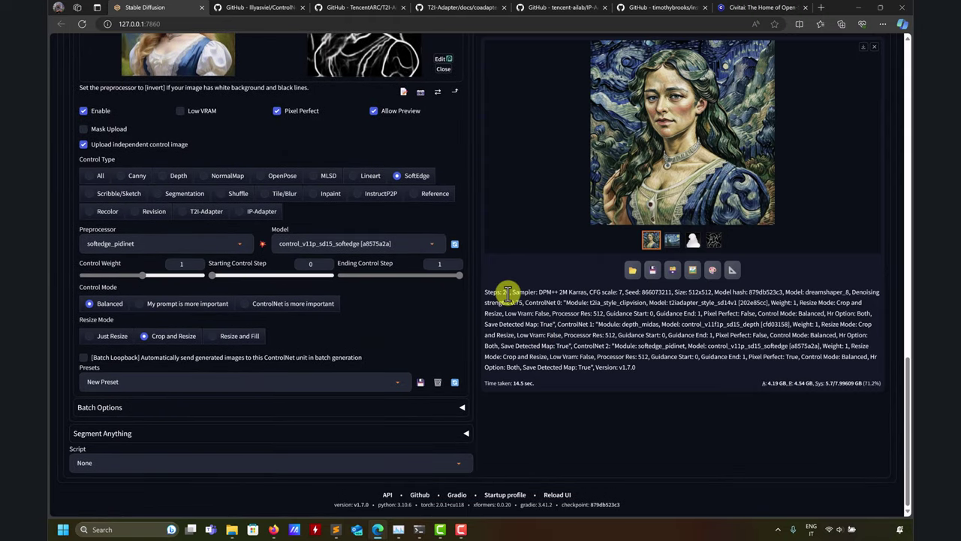
scroll(511, 242, up, 2)
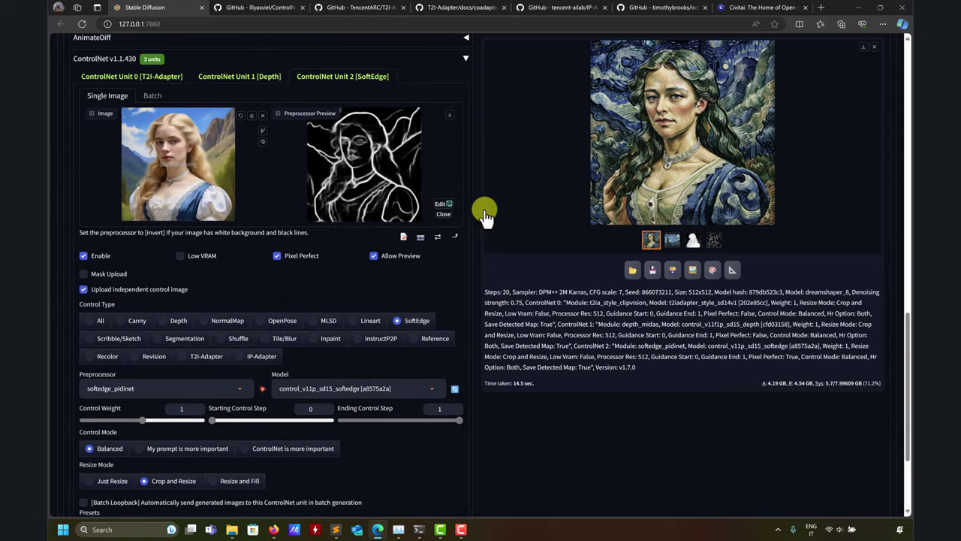
click(254, 77)
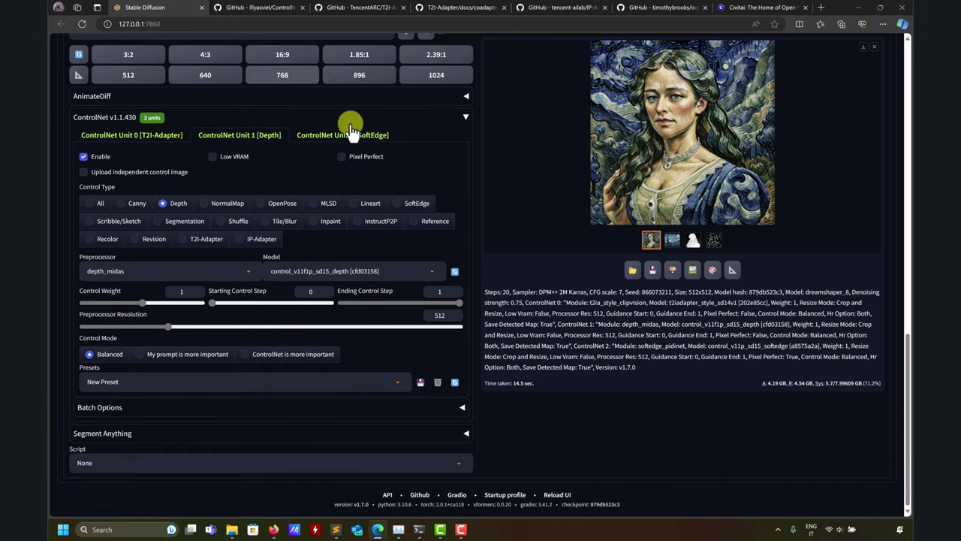
click(323, 138)
click(237, 135)
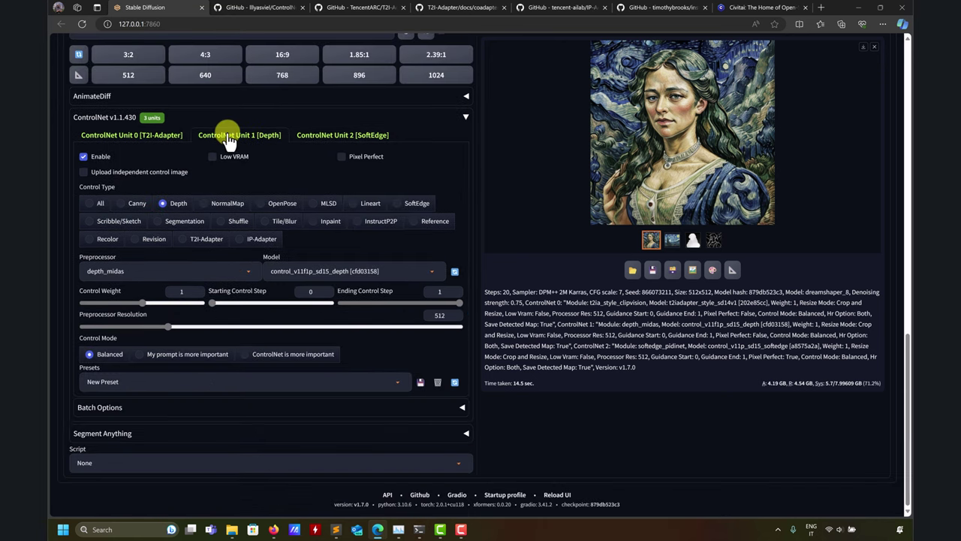
click(323, 135)
click(256, 135)
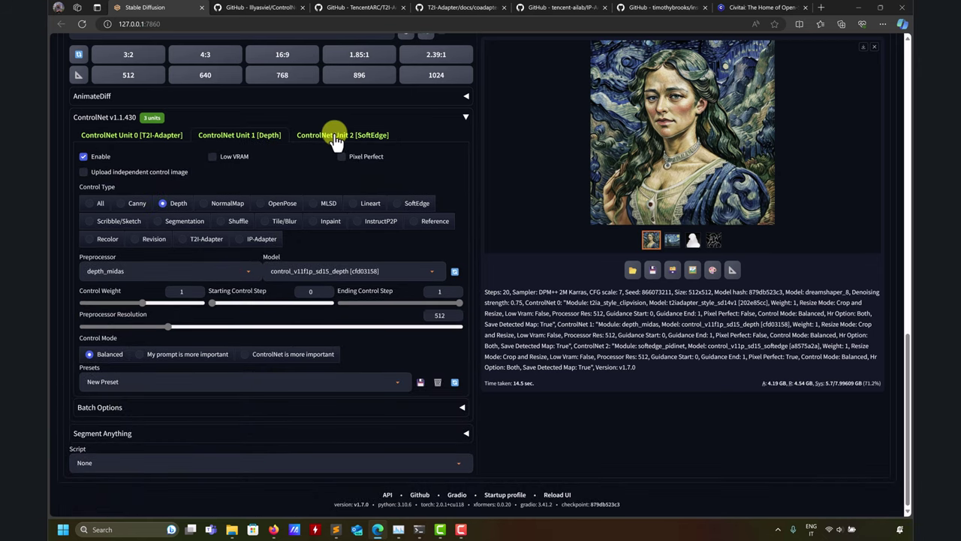
click(338, 135)
Step: Check the Multi-ControlNet unit number in the ControlNet settings, and return to img2img
scroll(566, 243, up, 15)
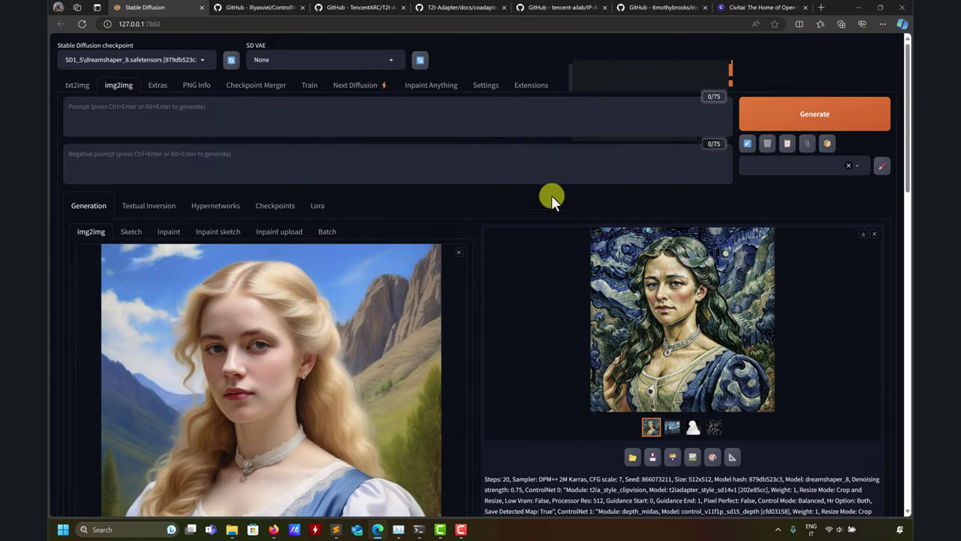
click(485, 85)
scroll(110, 386, down, 10)
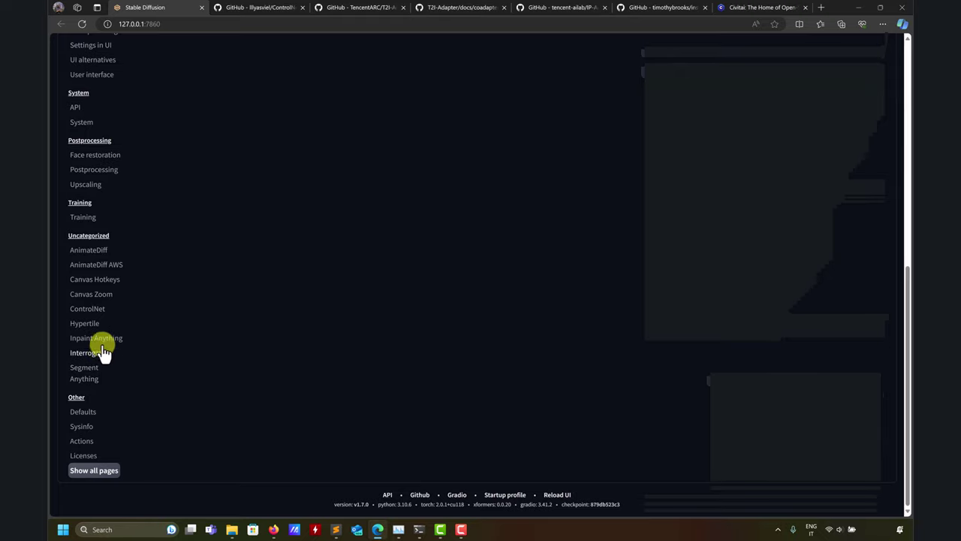
click(96, 314)
scroll(332, 386, up, 8)
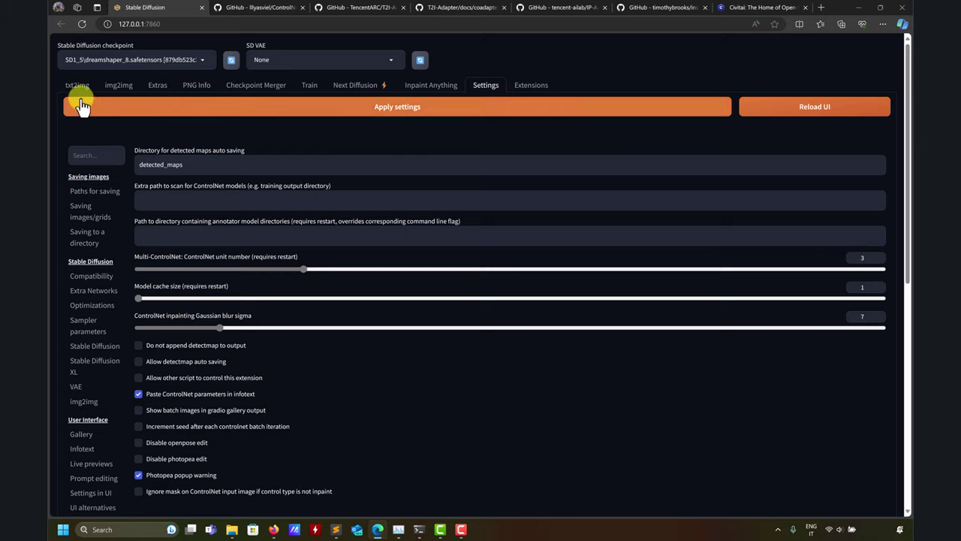
click(118, 87)
Step: Reuse the seed 866073211 of the last generated image for the next img2img generation
scroll(511, 289, down, 10)
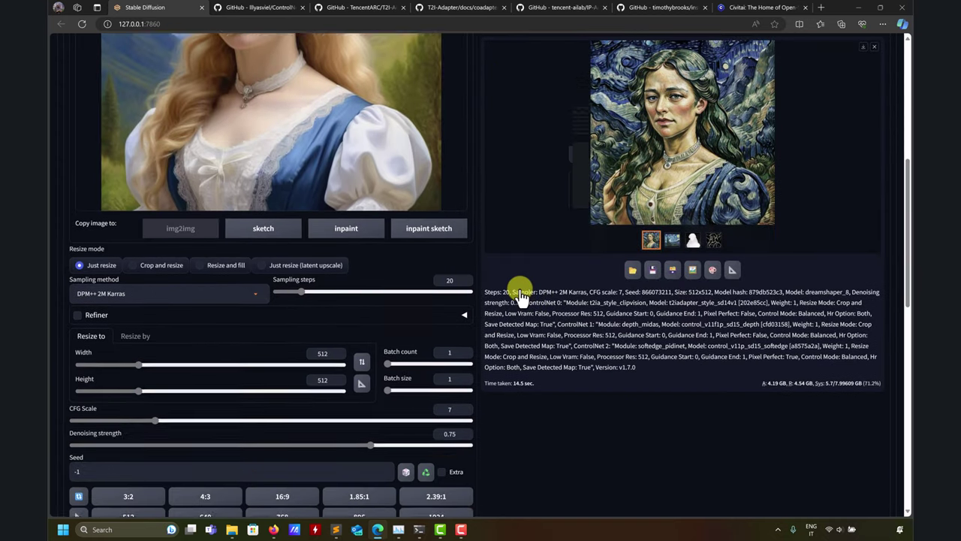
scroll(518, 293, down, 3)
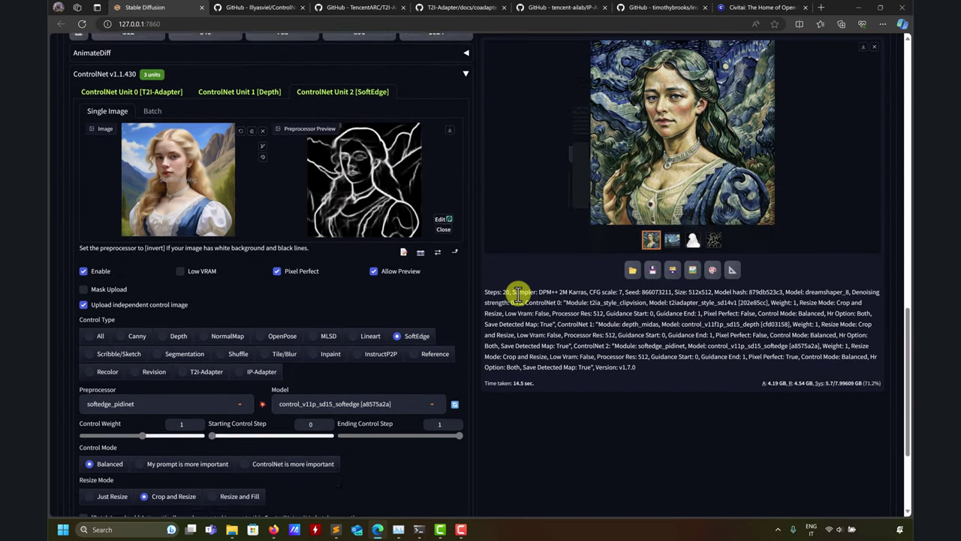
scroll(517, 296, up, 3)
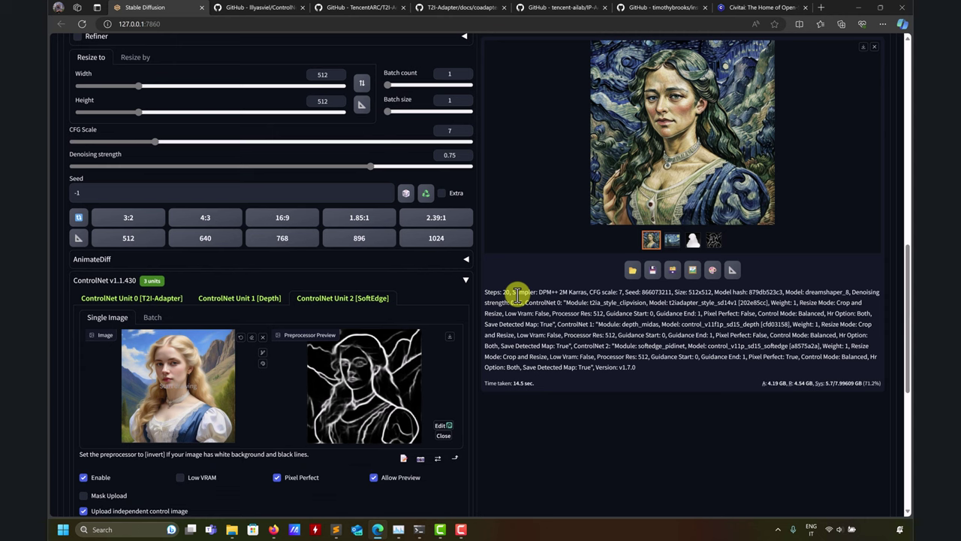
click(425, 194)
scroll(596, 237, up, 3)
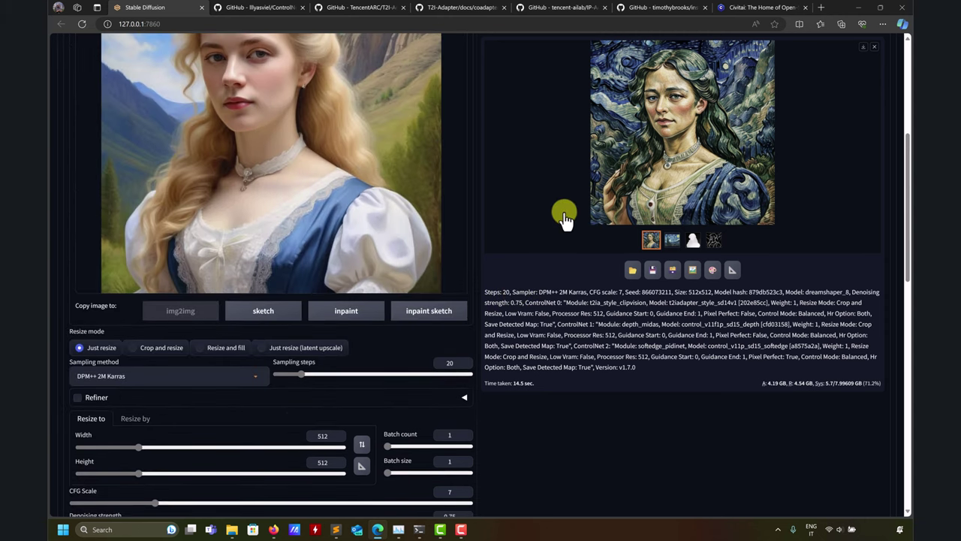
scroll(567, 215, down, 6)
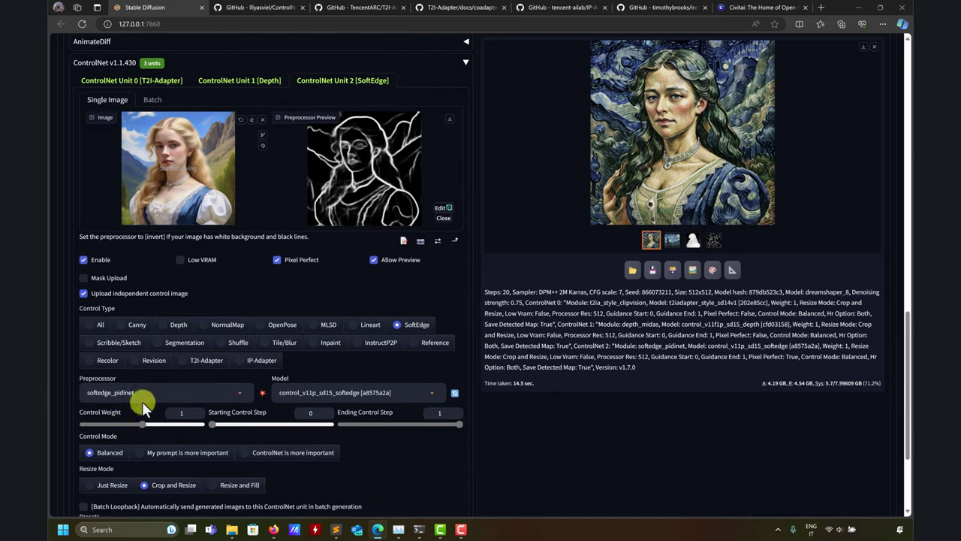
scroll(528, 416, up, 6)
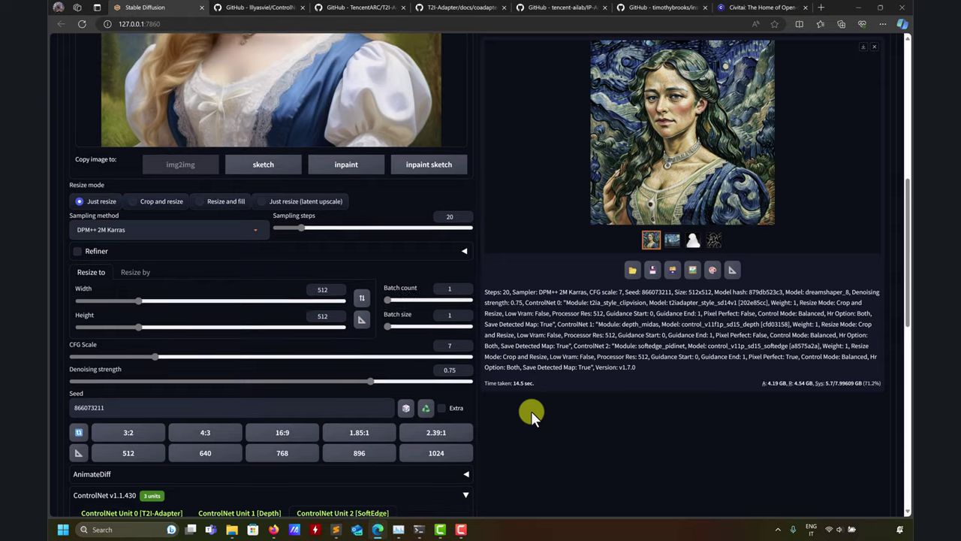
scroll(531, 411, down, 7)
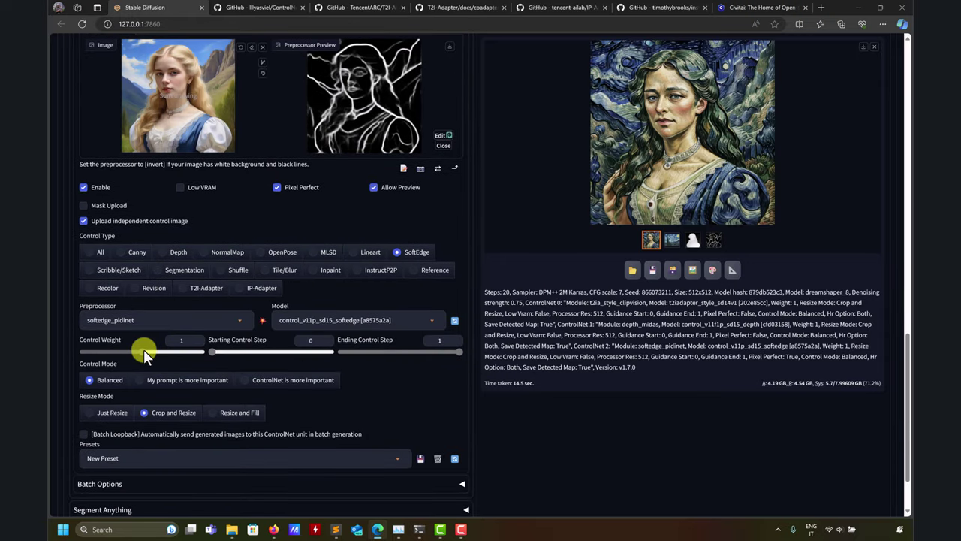
drag(143, 350, 102, 353)
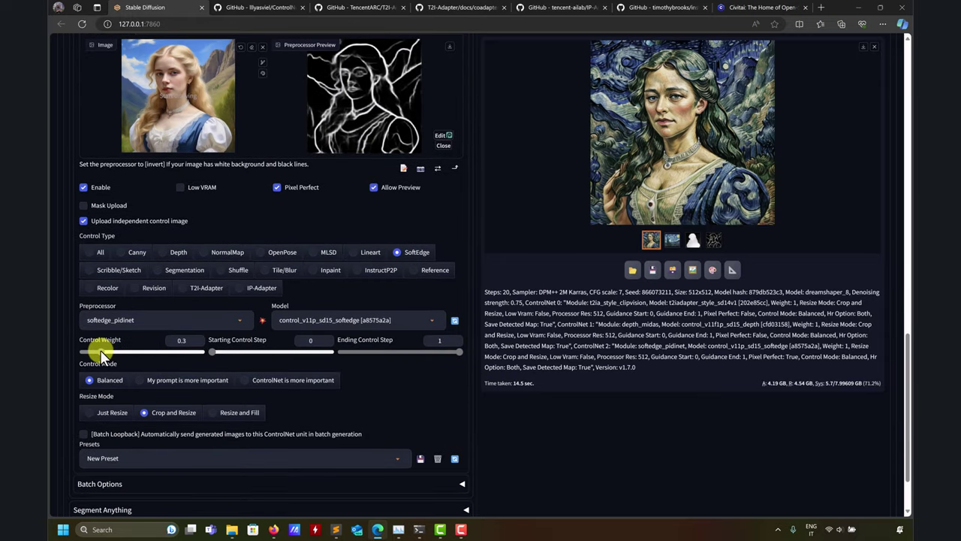
scroll(438, 303, up, 5)
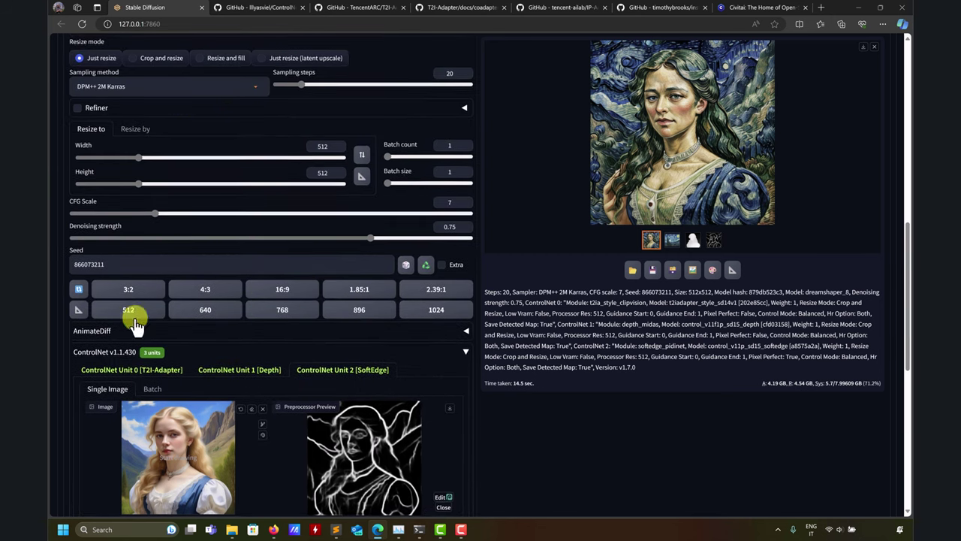
scroll(456, 363, down, 5)
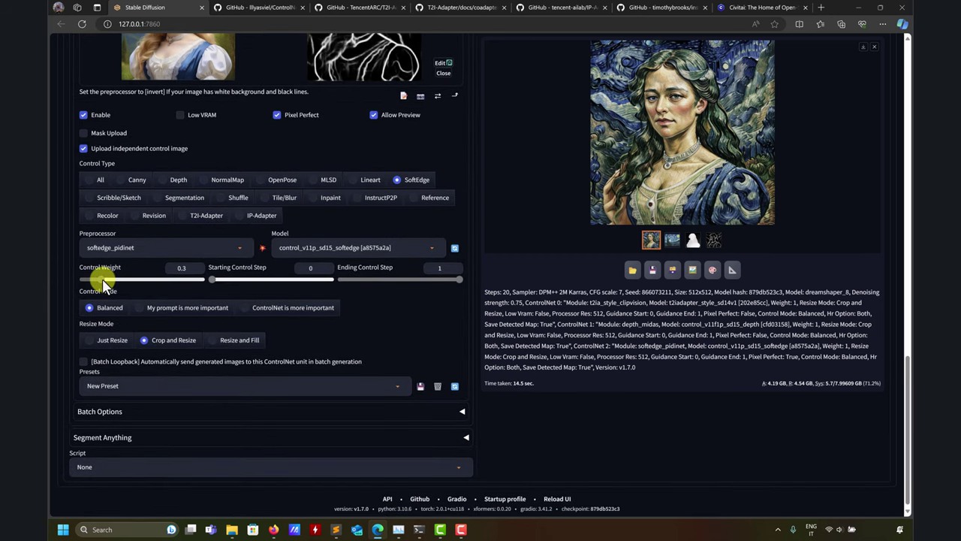
scroll(137, 283, up, 4)
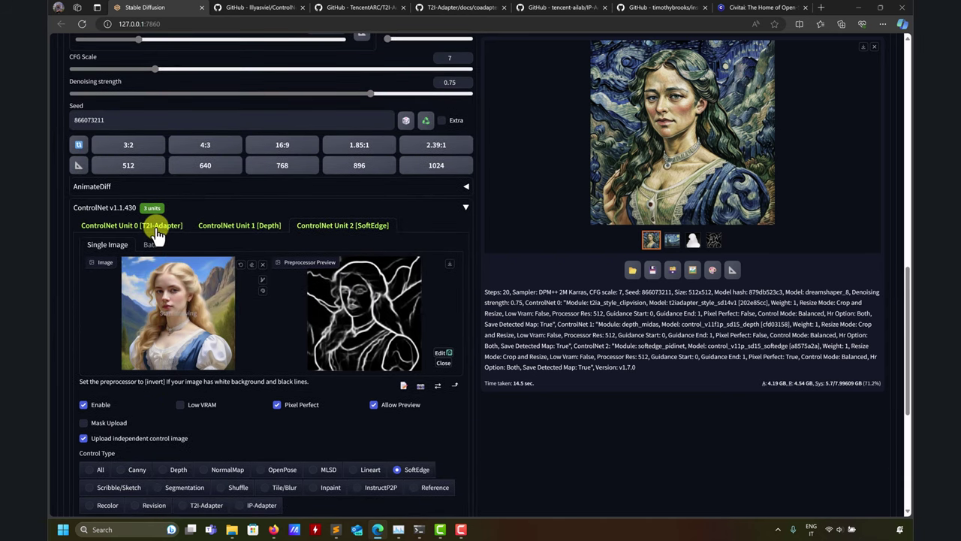
click(155, 228)
scroll(248, 366, down, 3)
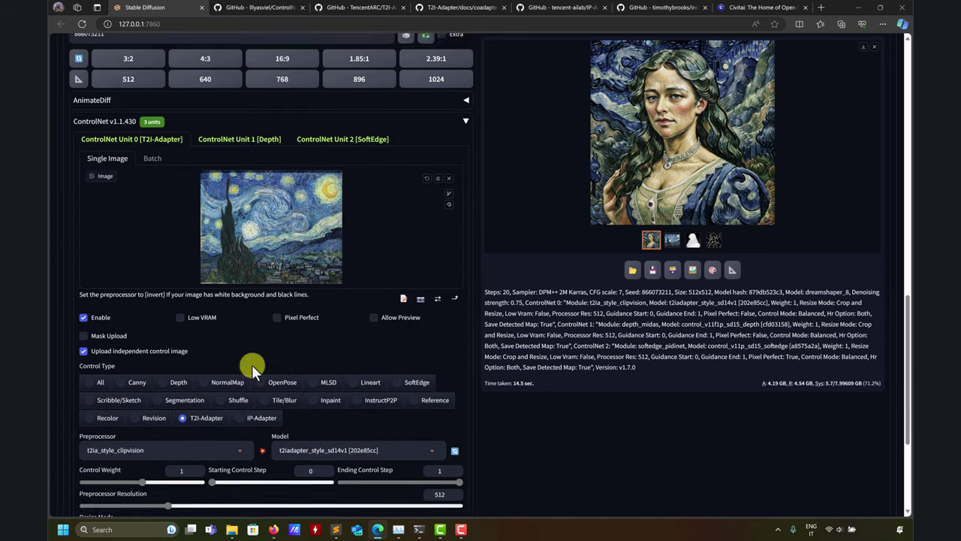
scroll(251, 364, up, 3)
click(345, 233)
scroll(588, 379, down, 8)
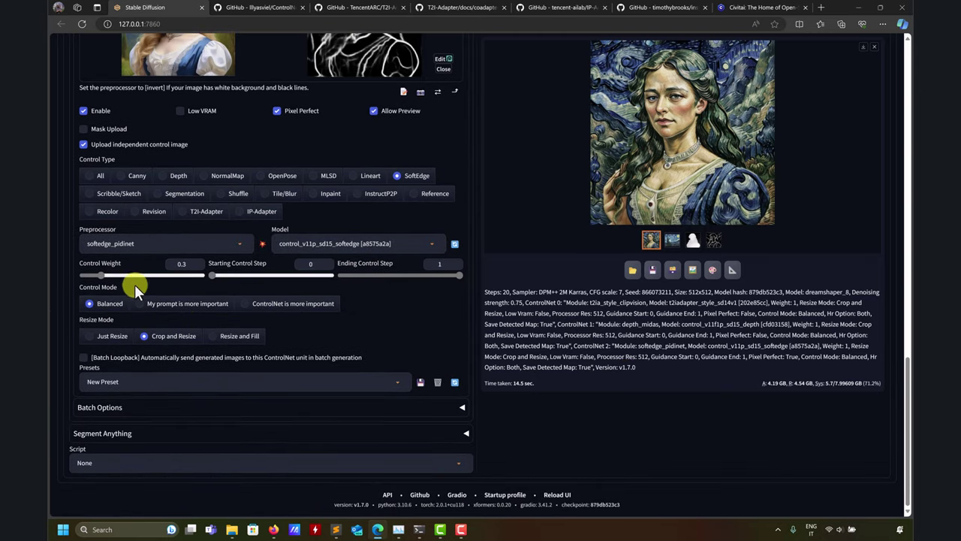
drag(99, 272, 148, 273)
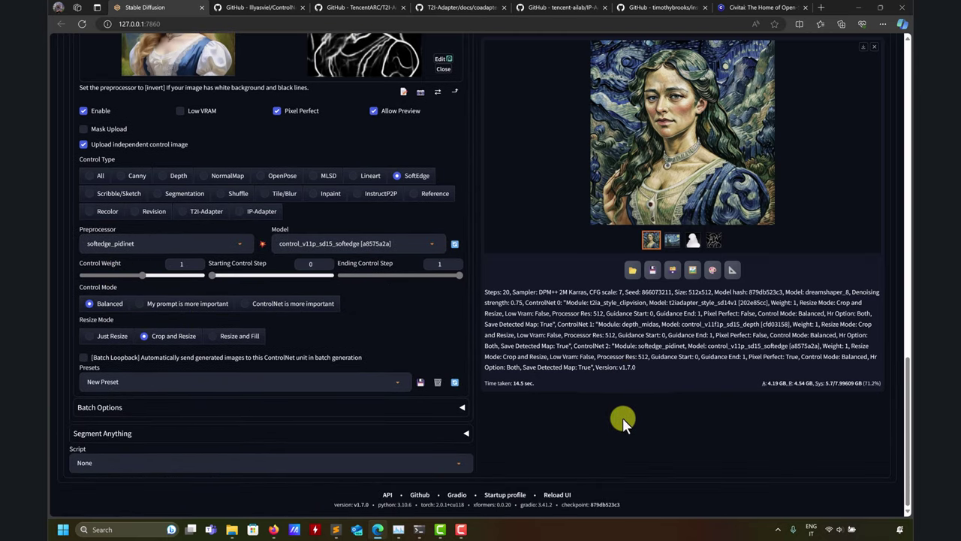
Step: Set the control weight of ControlNet Unit 0 (T2I-Adapter) to 0 and regenerate the portrait
scroll(622, 418, up, 5)
click(147, 153)
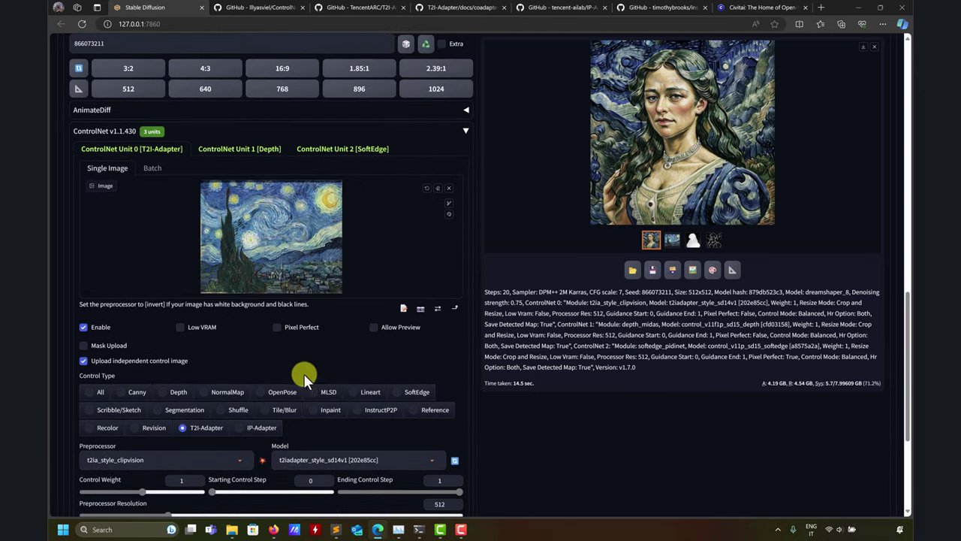
scroll(303, 373, down, 5)
drag(118, 285, 85, 289)
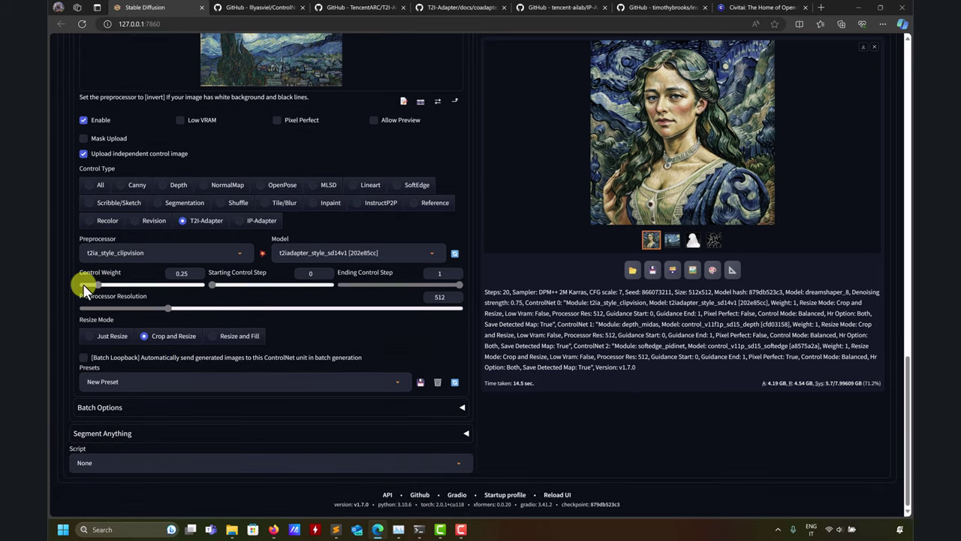
scroll(642, 364, up, 10)
click(788, 118)
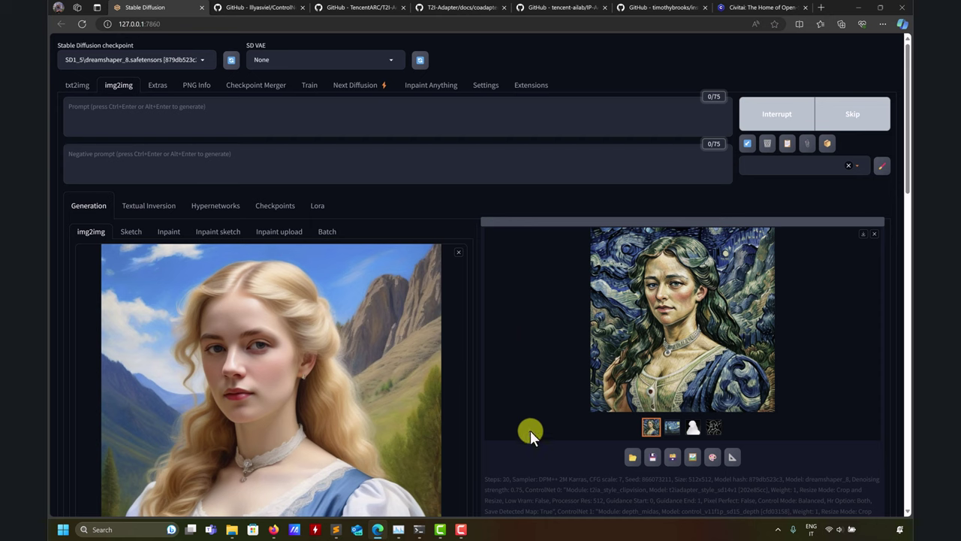
Step: Inspect the newly generated portrait at full size, and close the enlarged view
click(210, 111)
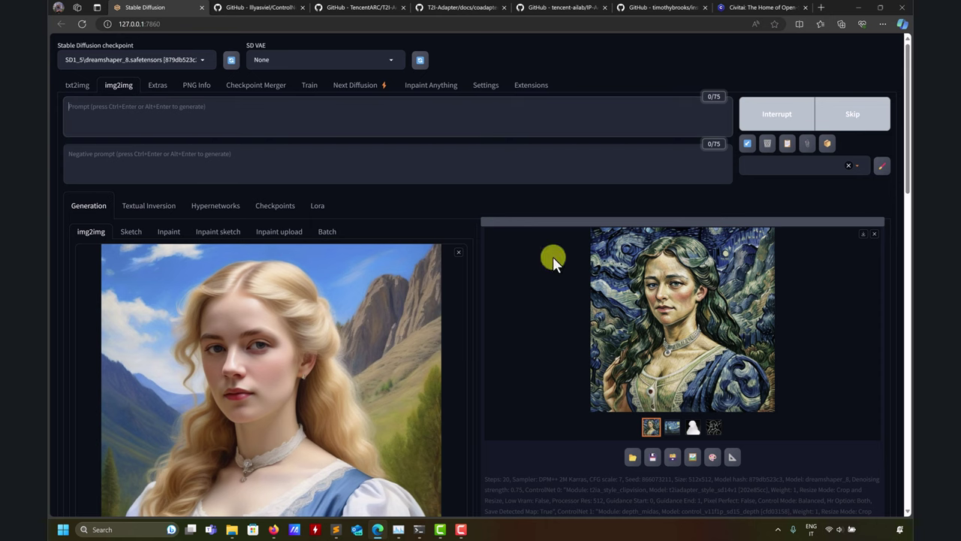
click(122, 107)
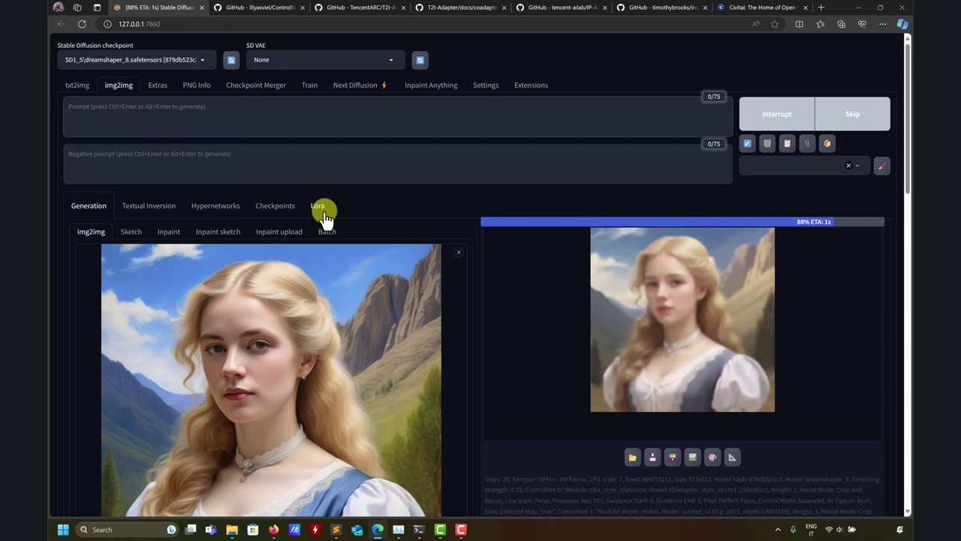
click(682, 299)
click(884, 51)
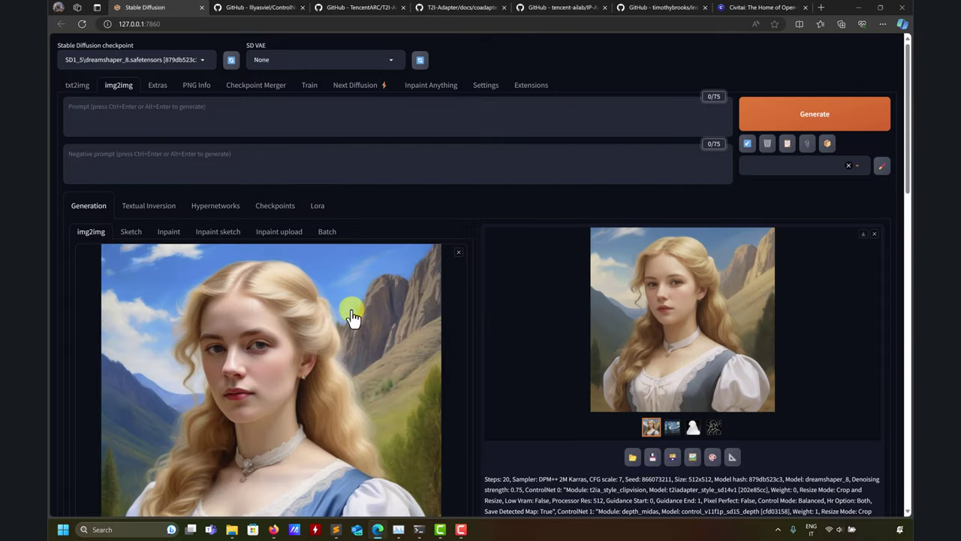
Step: Raise the T2I-Adapter unit's control weight to 2 and regenerate the portrait
scroll(524, 356, down, 15)
scroll(532, 356, up, 2)
scroll(532, 346, down, 2)
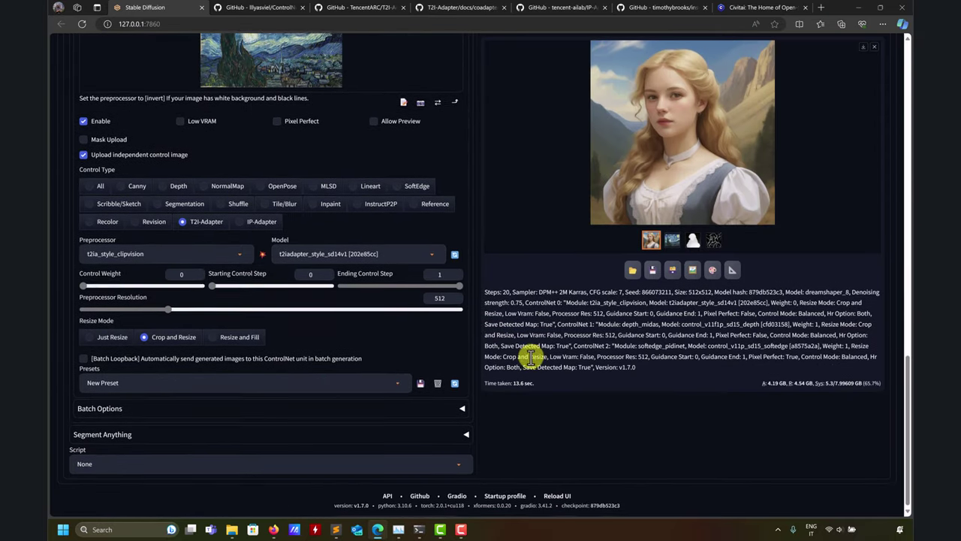
scroll(518, 353, up, 1)
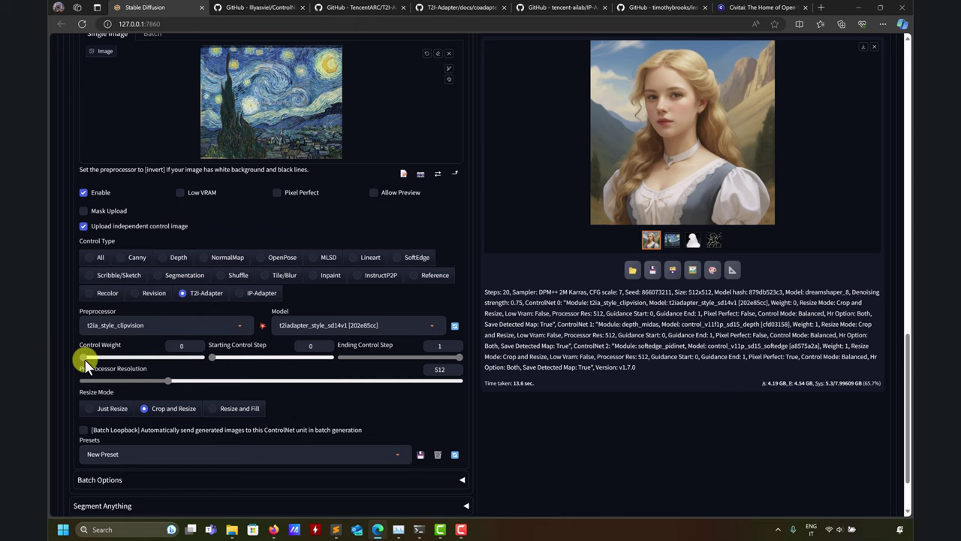
drag(85, 357, 513, 402)
scroll(513, 396, up, 15)
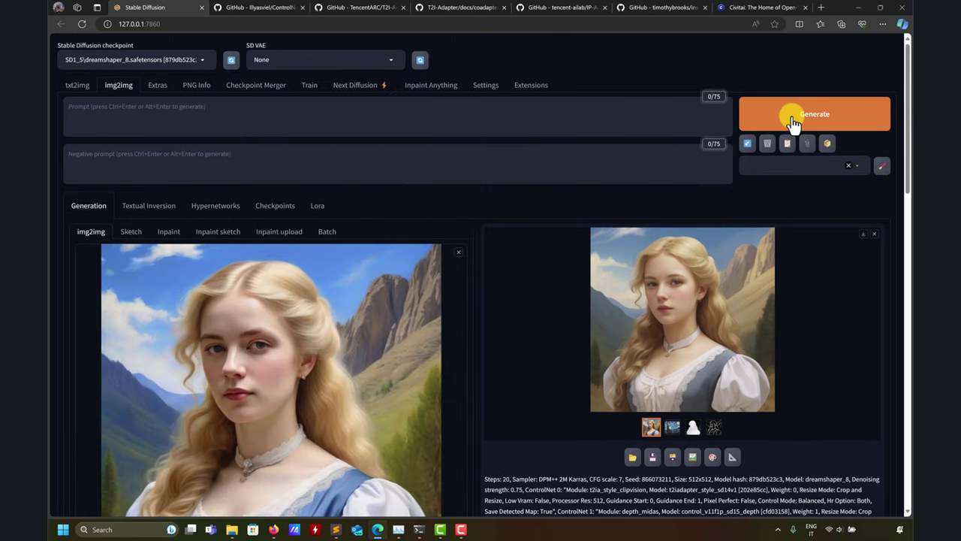
click(794, 120)
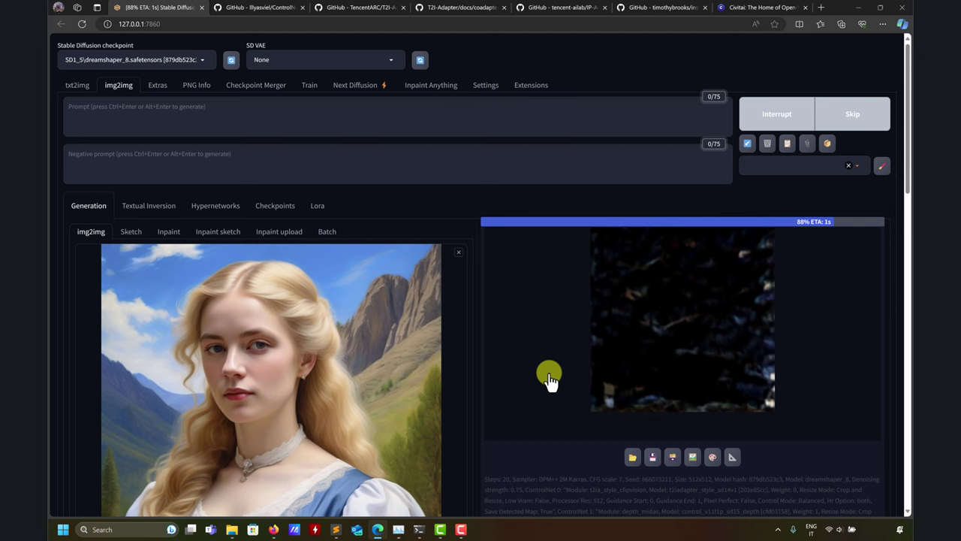
Step: Set the T2I-Adapter unit's control weight to 0.75 and regenerate the portrait
scroll(552, 382, down, 10)
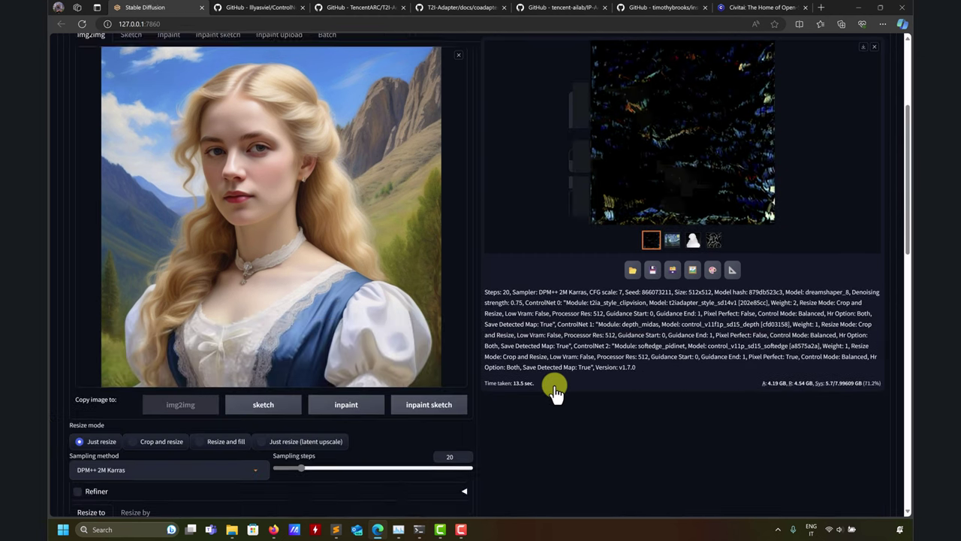
scroll(577, 436, down, 3)
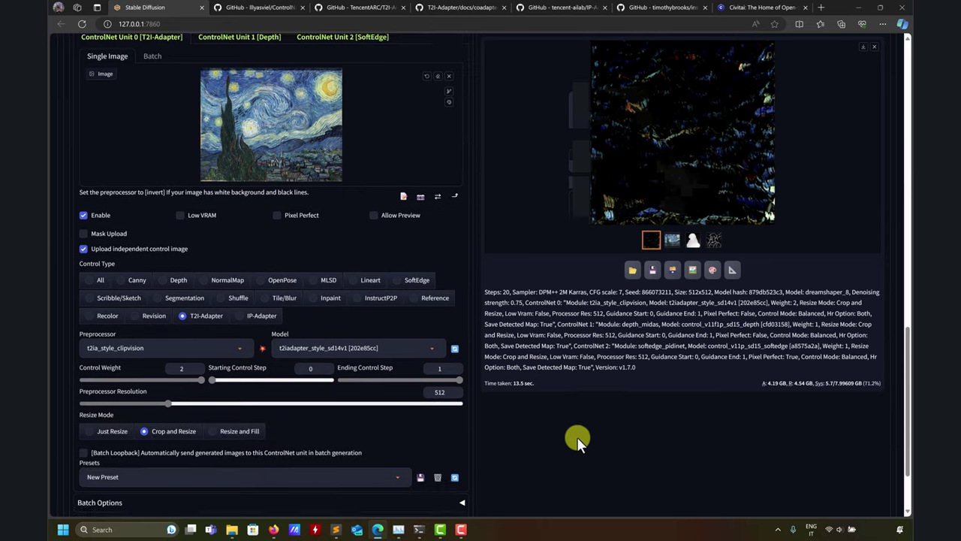
drag(200, 284, 129, 286)
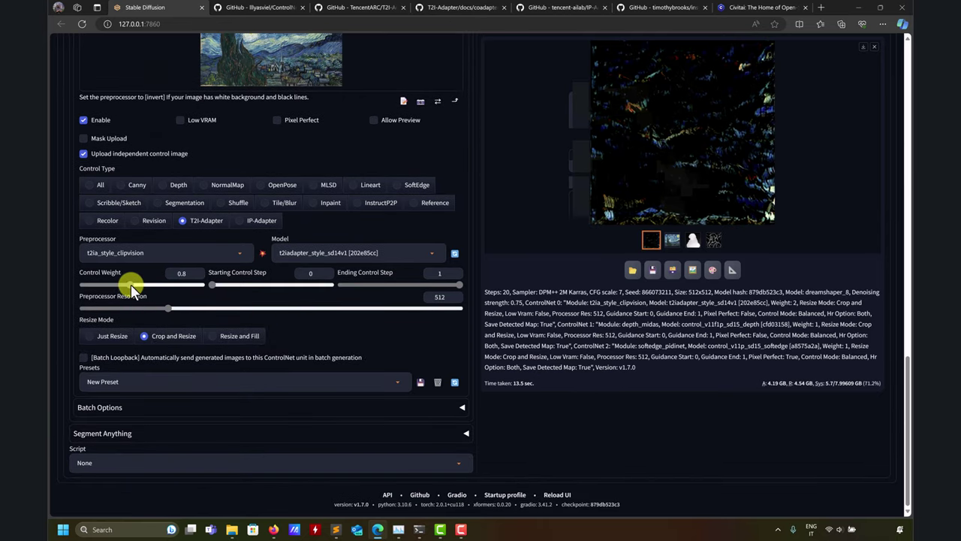
scroll(678, 295, up, 3)
scroll(678, 295, up, 10)
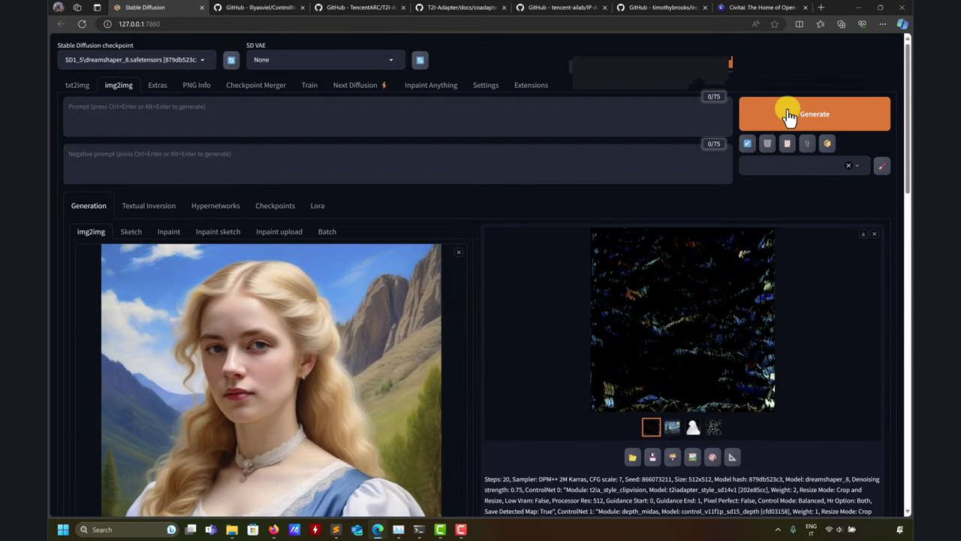
click(786, 117)
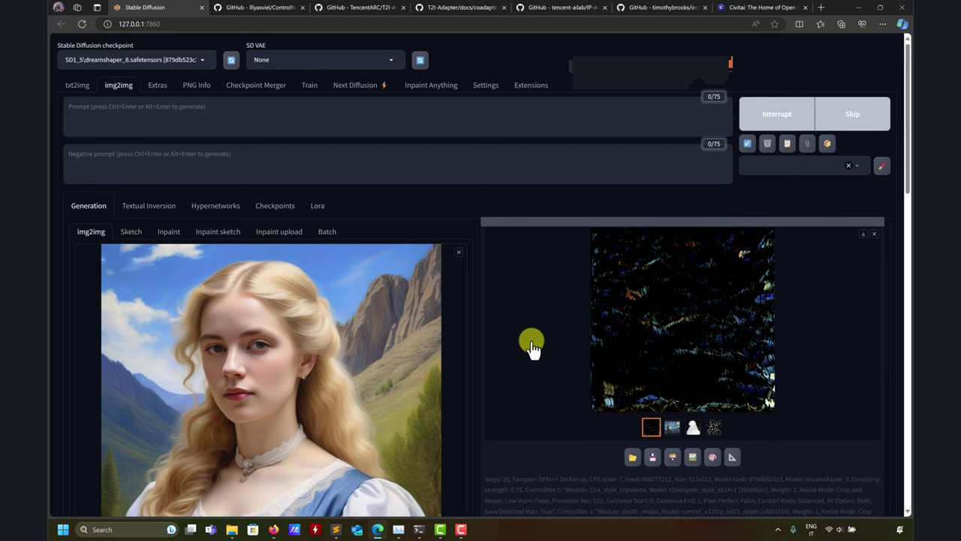
scroll(531, 347, down, 10)
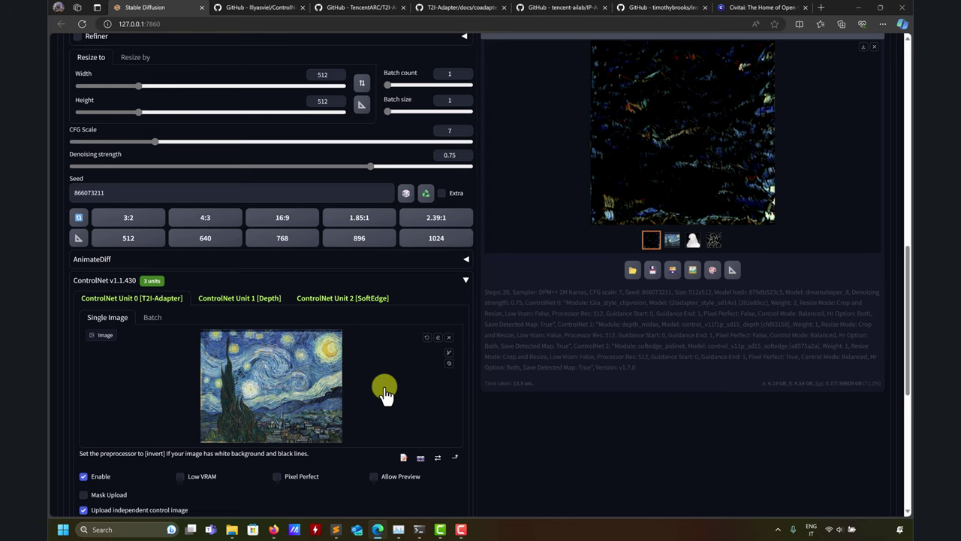
scroll(530, 286, up, 10)
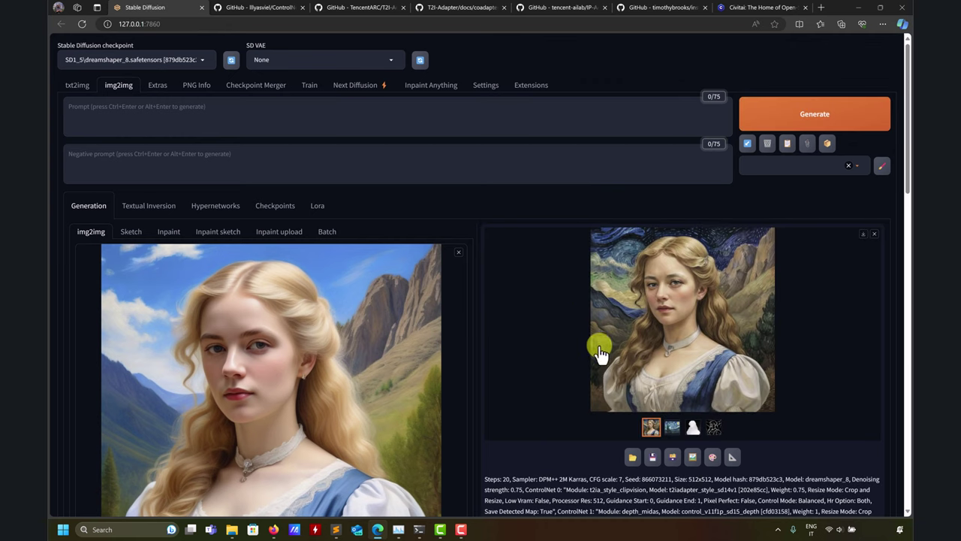
Step: Regenerate the portrait with denoising strength 1 and compare the result with the original image
scroll(573, 368, down, 3)
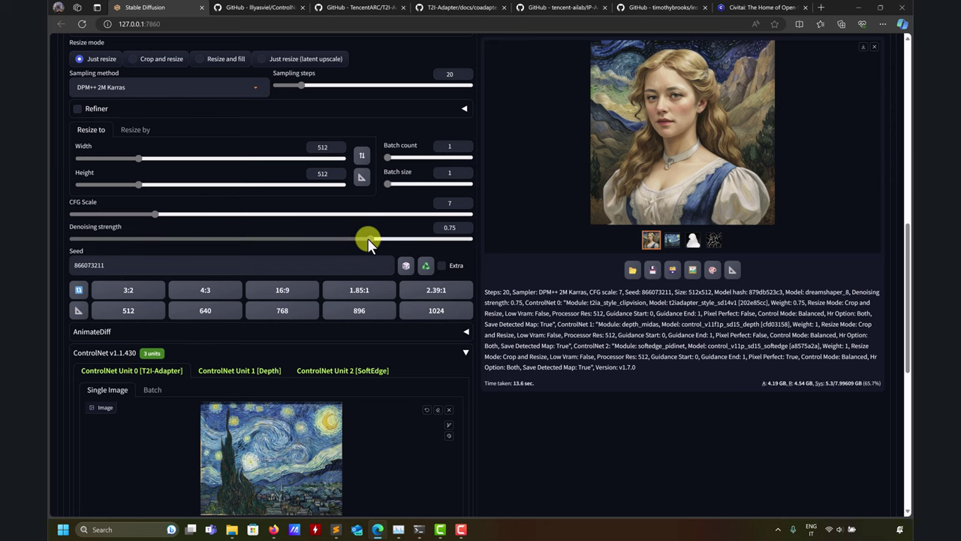
scroll(498, 365, up, 5)
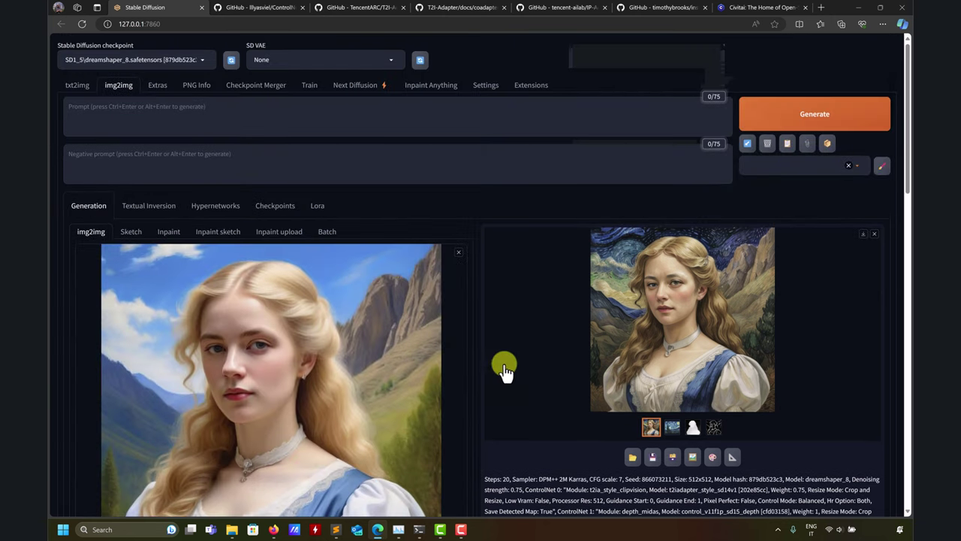
click(804, 122)
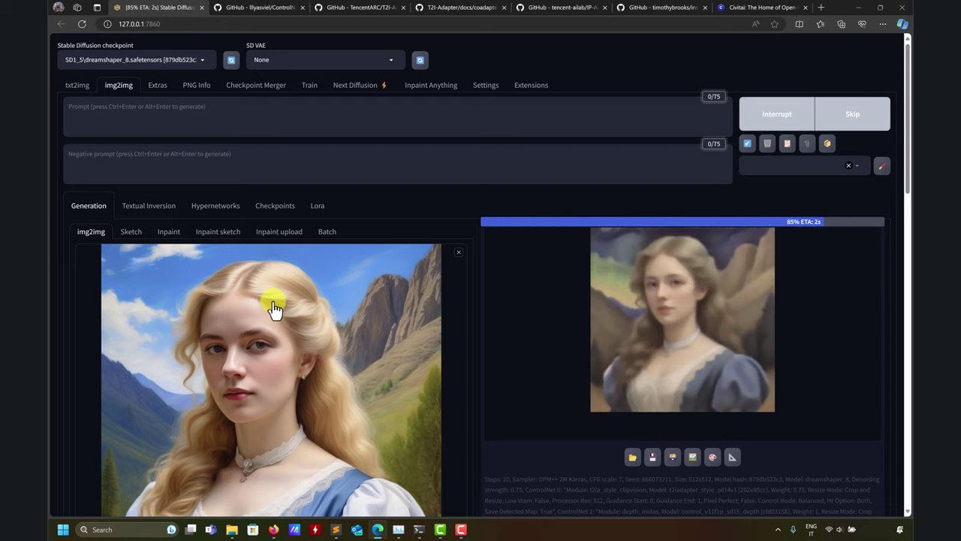
scroll(492, 357, down, 1)
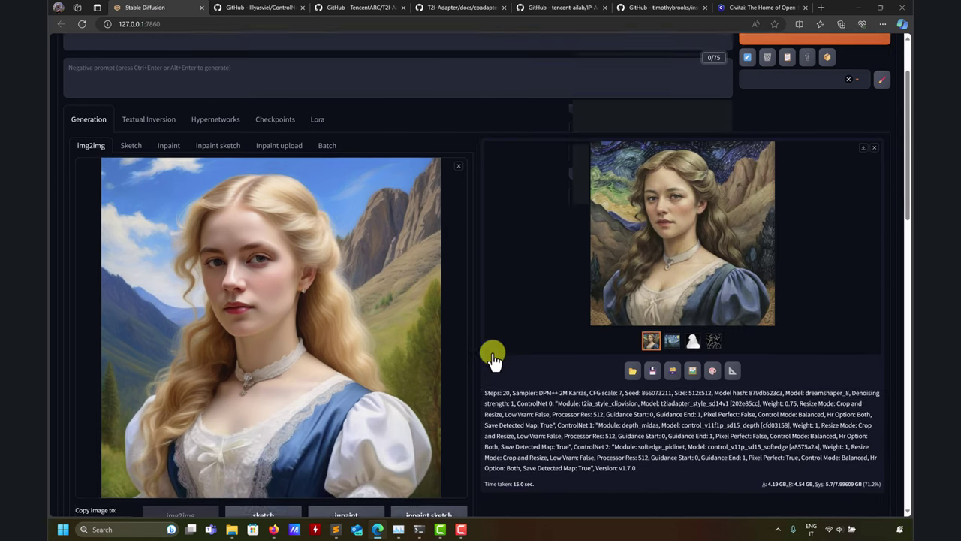
scroll(493, 361, down, 1)
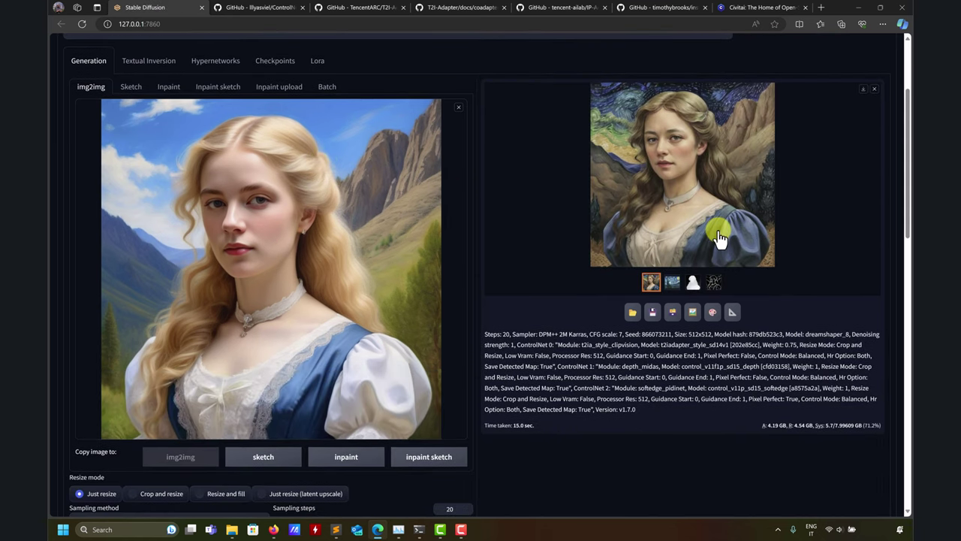
scroll(719, 238, up, 1)
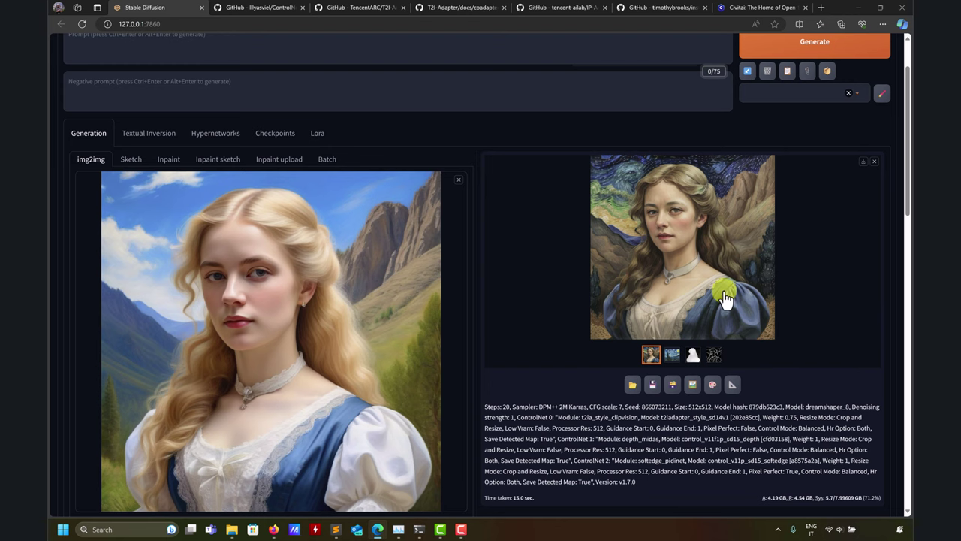
Step: Lower the denoising strength to 0.3 and regenerate the portrait
scroll(618, 296, down, 7)
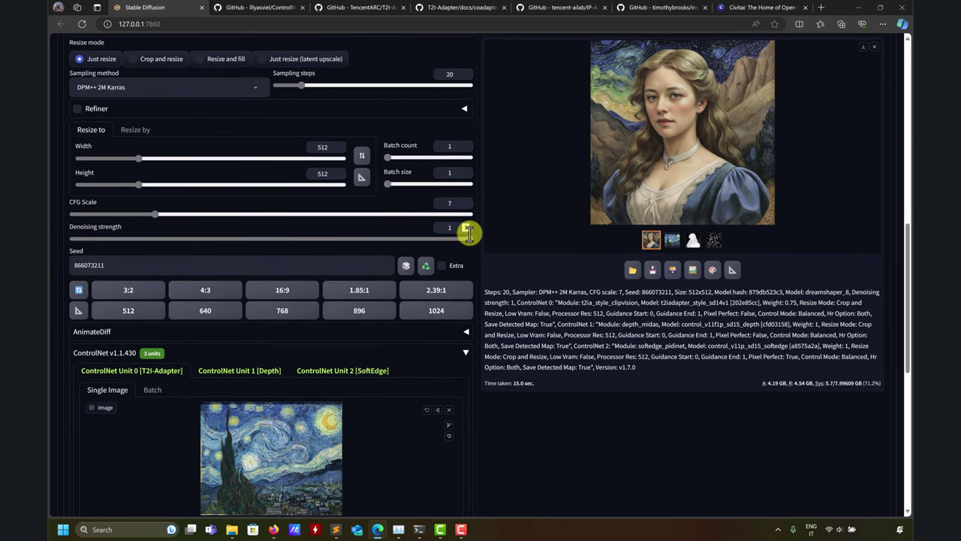
drag(468, 239, 192, 240)
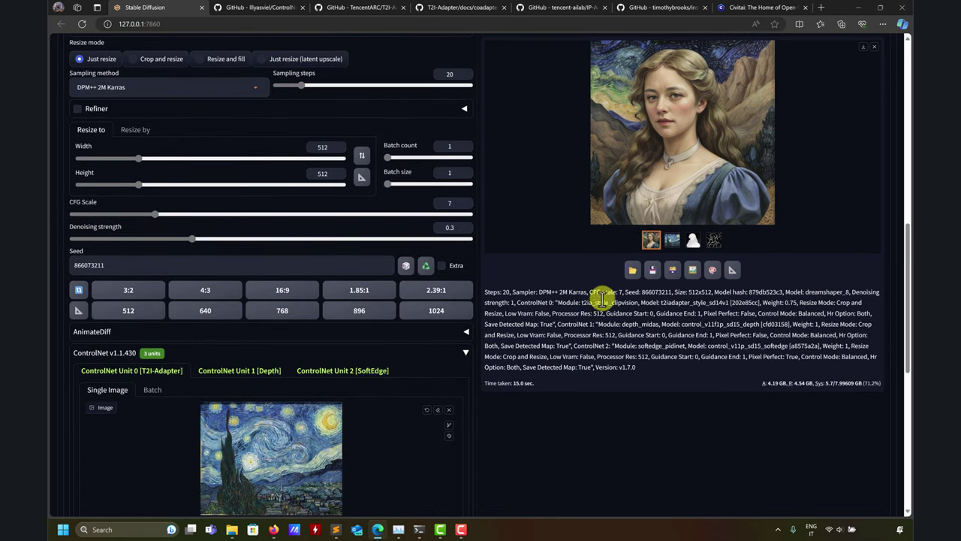
scroll(600, 296, up, 8)
click(785, 106)
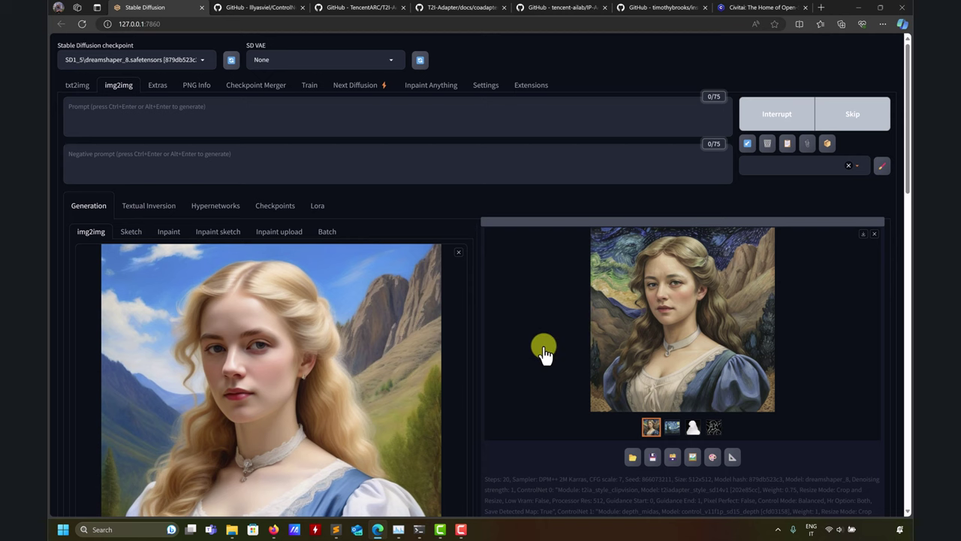
scroll(547, 353, down, 5)
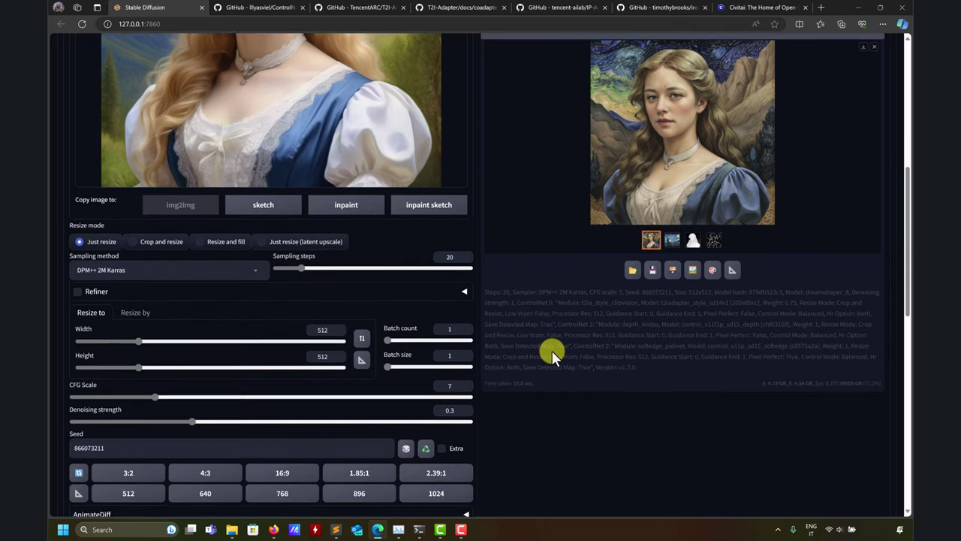
scroll(543, 365, up, 5)
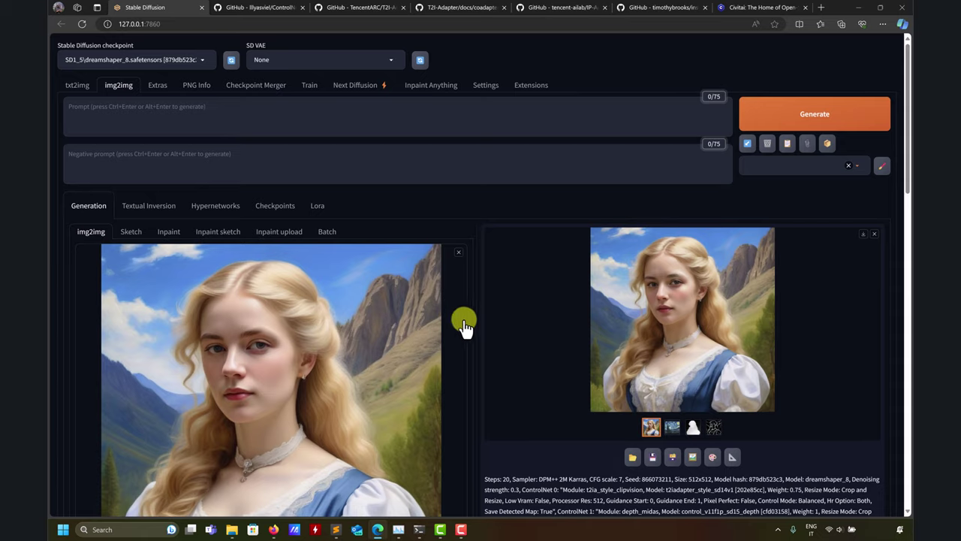
Step: Regenerate the portrait with denoising strength 0.5 and inspect the result at full size
scroll(464, 324, down, 5)
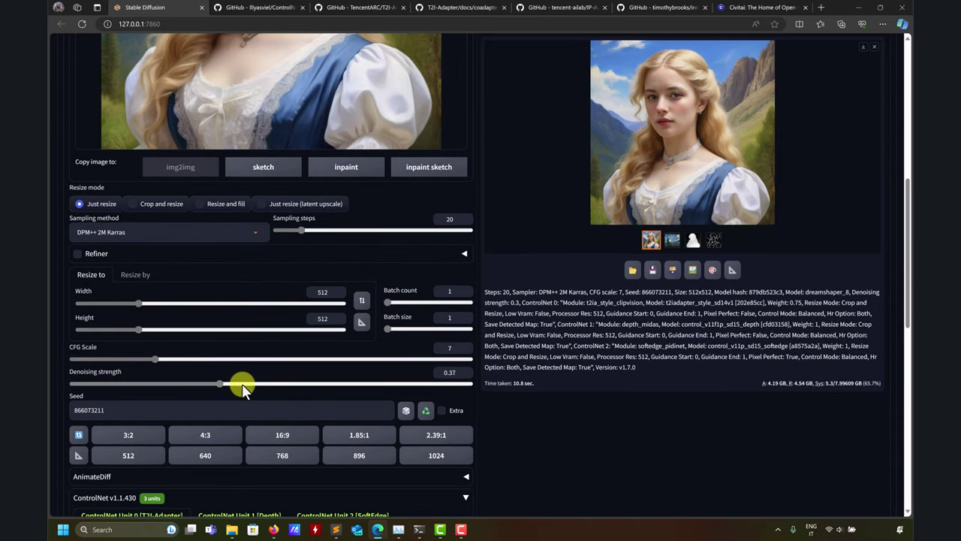
drag(242, 384, 275, 384)
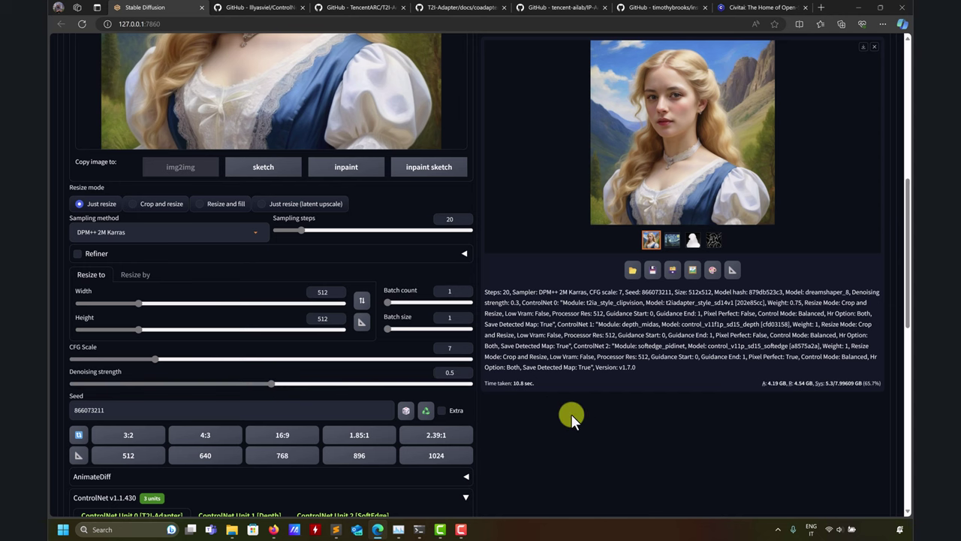
scroll(571, 418, up, 5)
click(790, 113)
scroll(518, 356, down, 1)
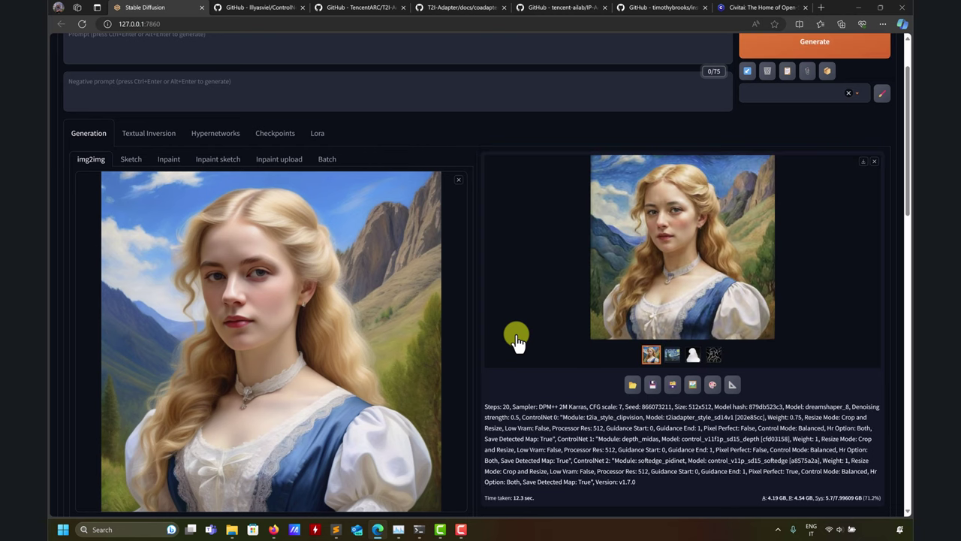
click(612, 288)
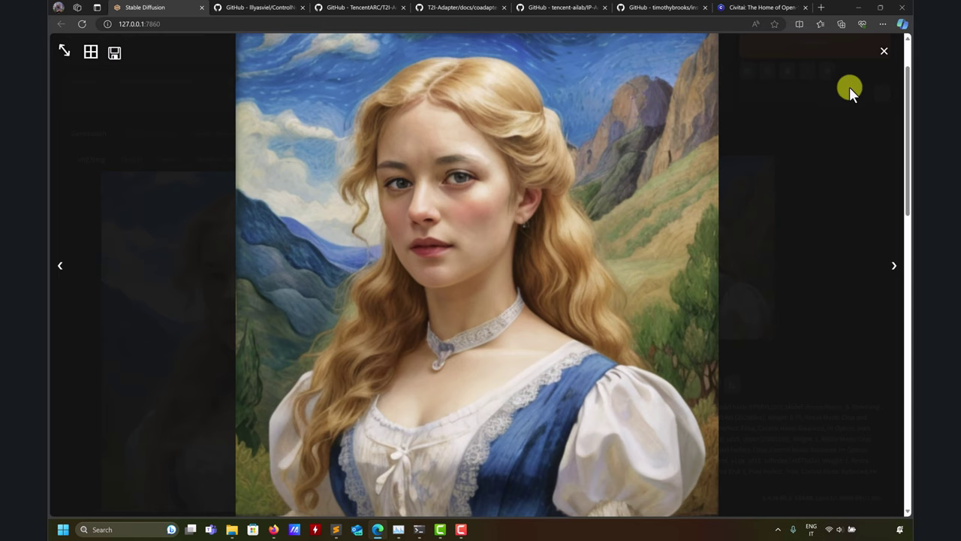
click(884, 51)
Step: Set the denoising strength back to 0.75 and generate the portrait again
scroll(536, 311, down, 6)
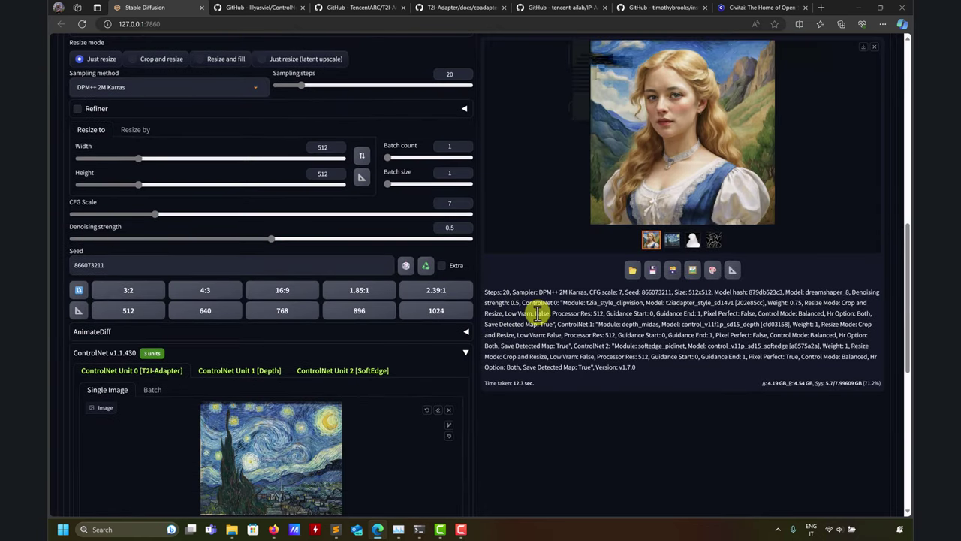
drag(272, 239, 370, 237)
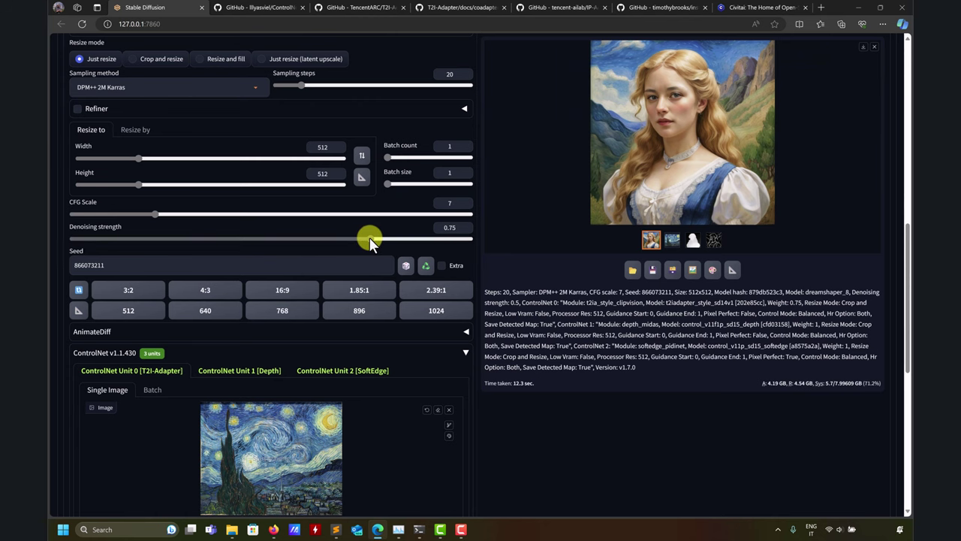
scroll(370, 237, up, 7)
click(861, 117)
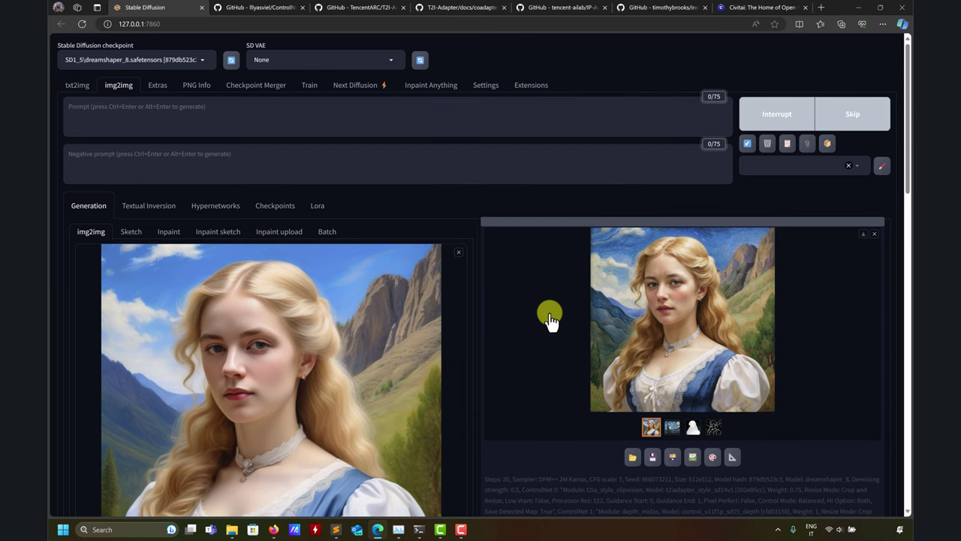
Step: Examine the regenerated portrait and the T2I-Adapter unit's control weight, starting control step and ending control step settings
scroll(551, 323, down, 2)
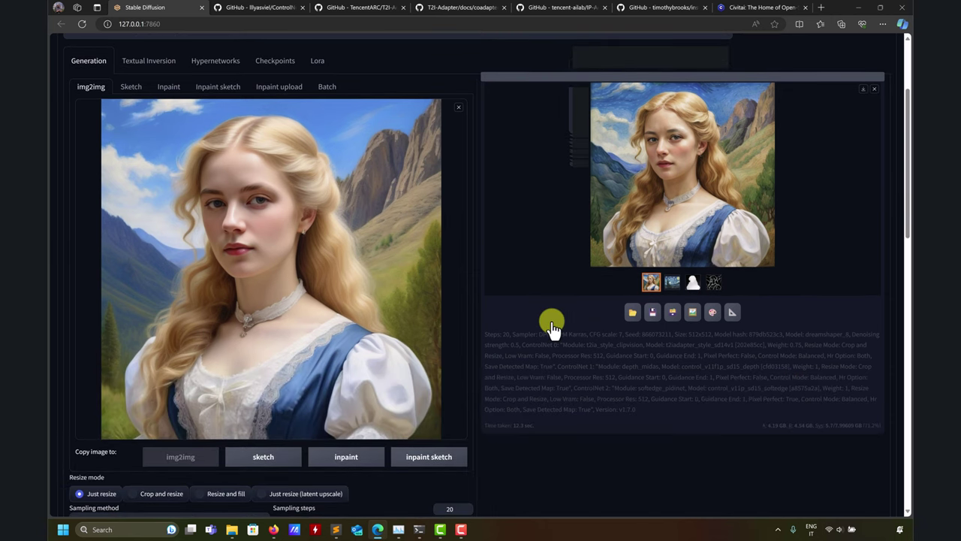
scroll(552, 327, up, 2)
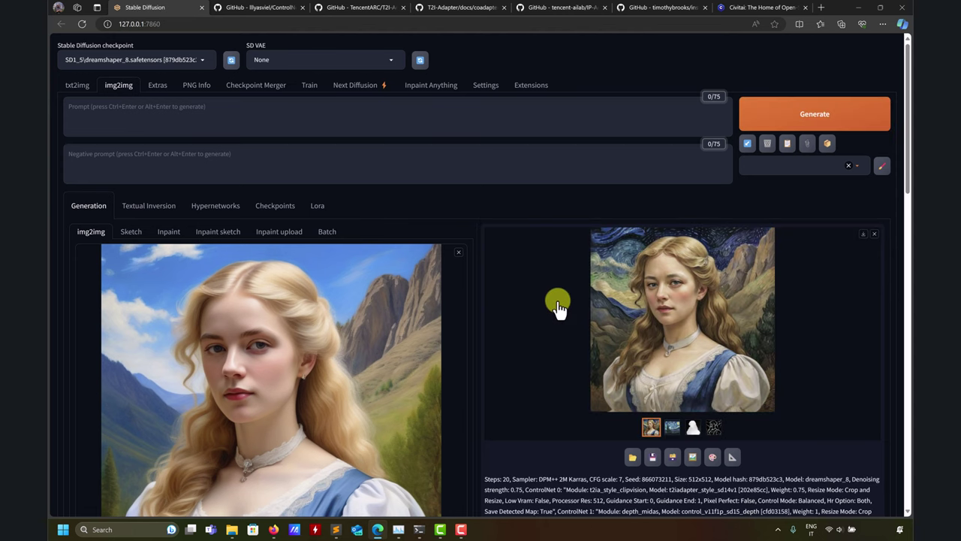
scroll(558, 311, down, 3)
scroll(557, 310, down, 1)
scroll(558, 311, down, 6)
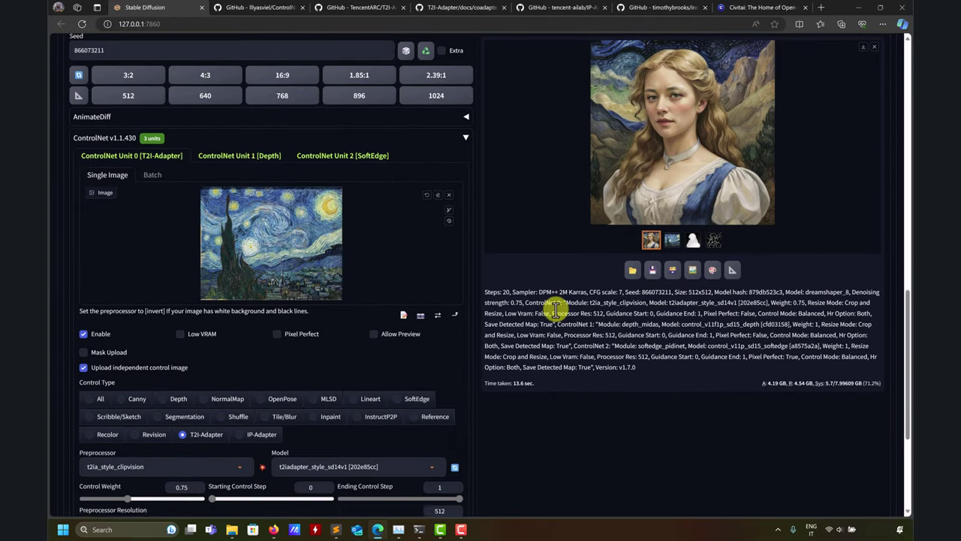
scroll(554, 310, down, 3)
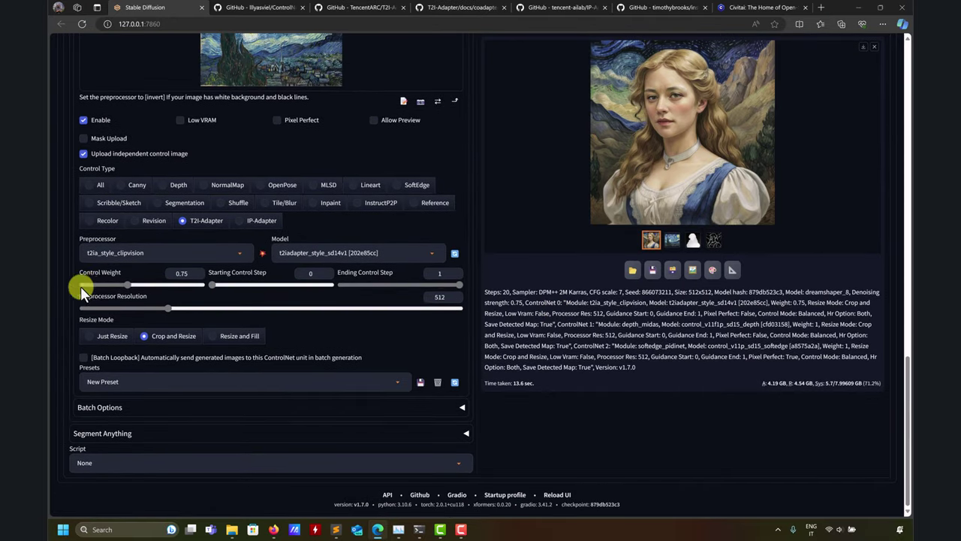
scroll(560, 312, up, 10)
scroll(485, 203, down, 1)
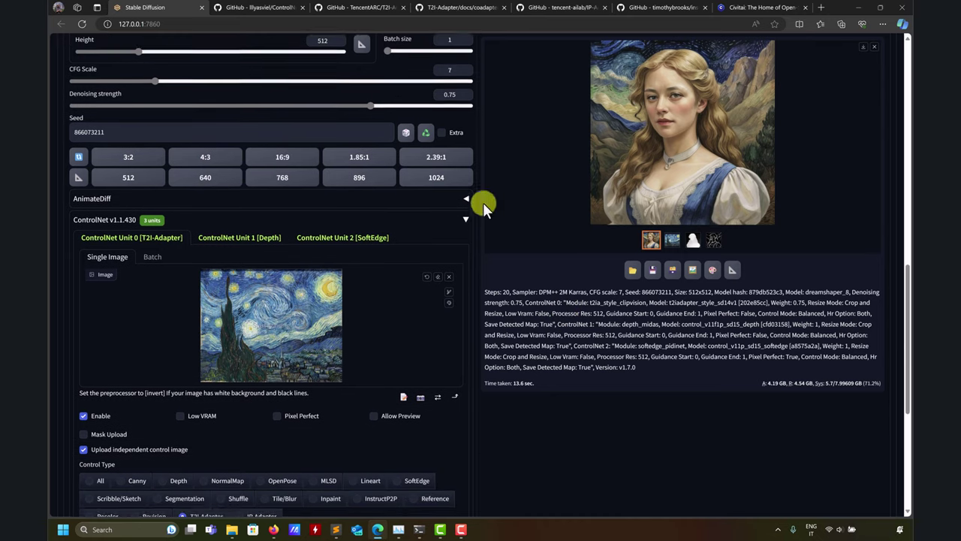
scroll(468, 234, down, 2)
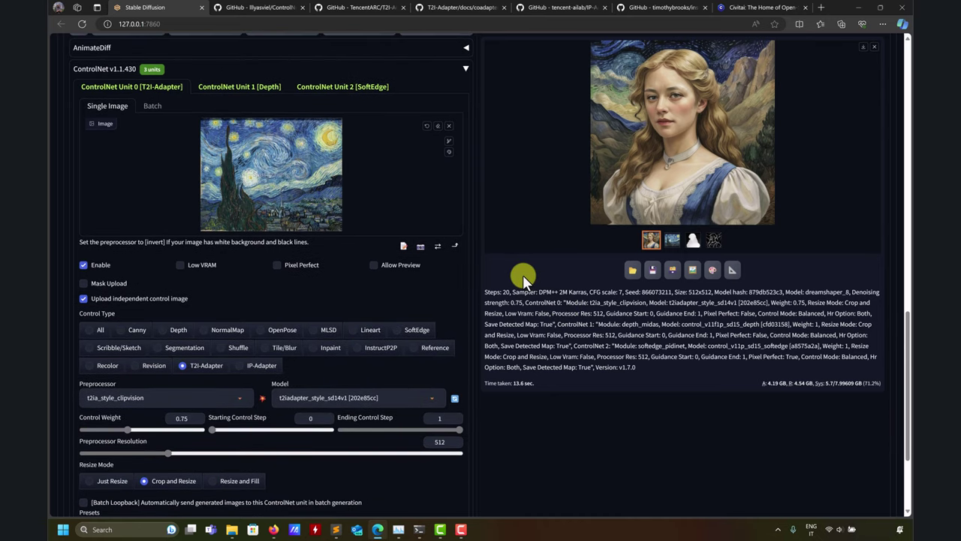
scroll(523, 275, down, 1)
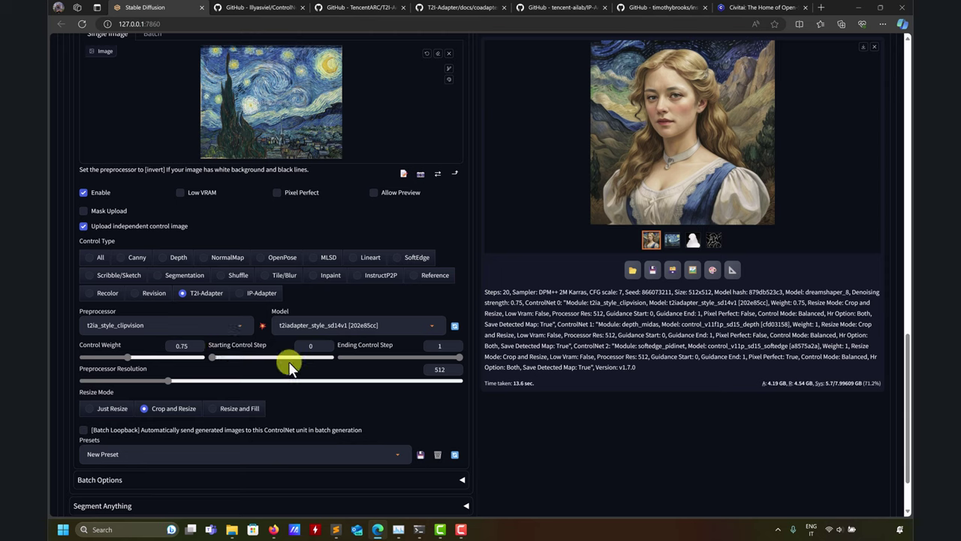
scroll(277, 361, up, 1)
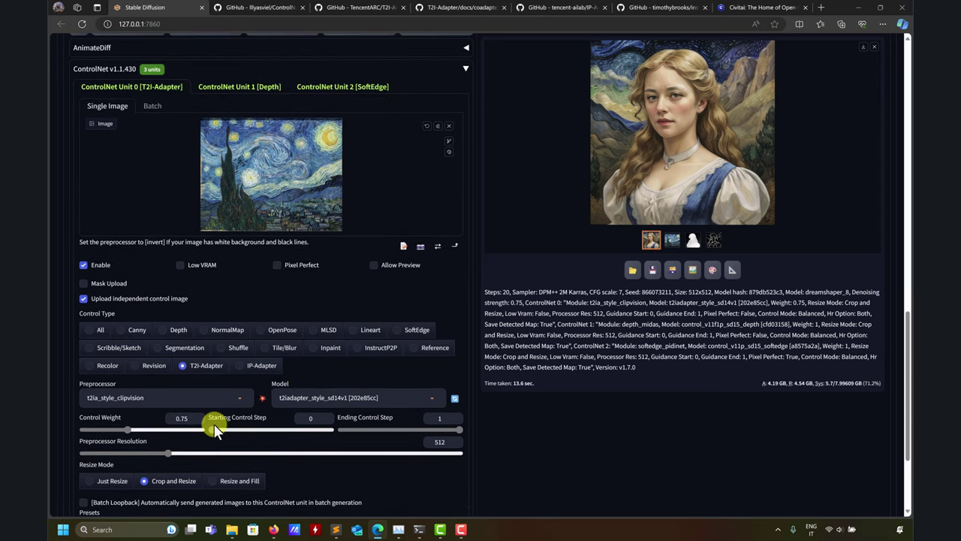
scroll(515, 290, up, 6)
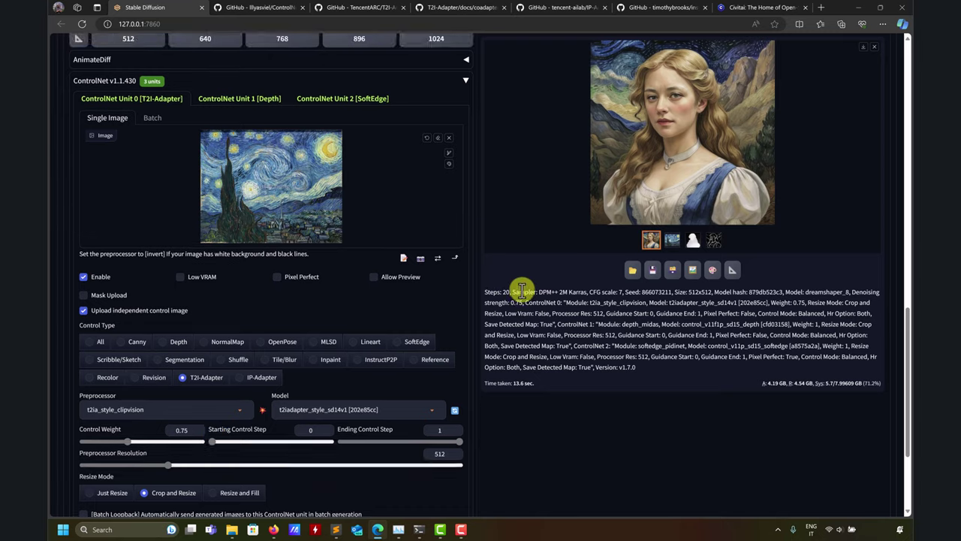
scroll(560, 248, down, 10)
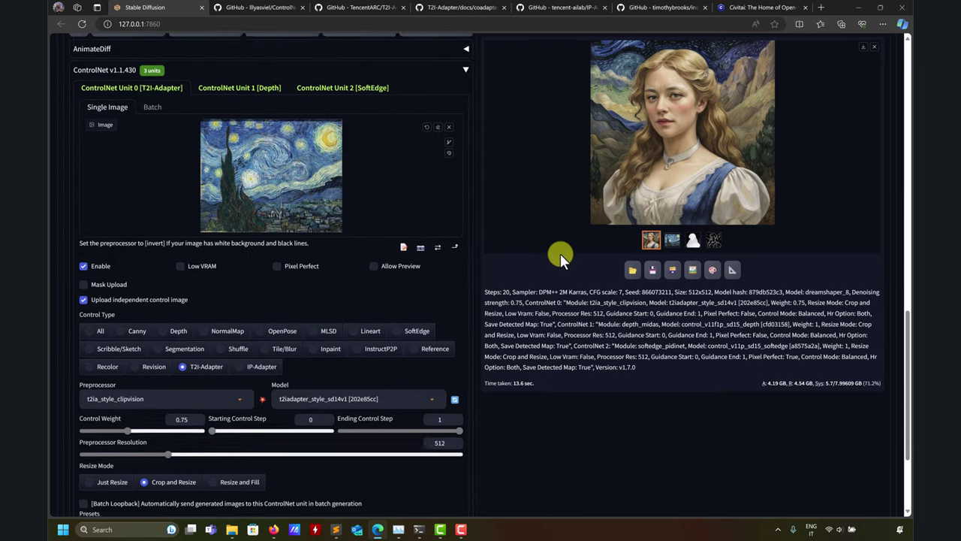
scroll(250, 158, up, 3)
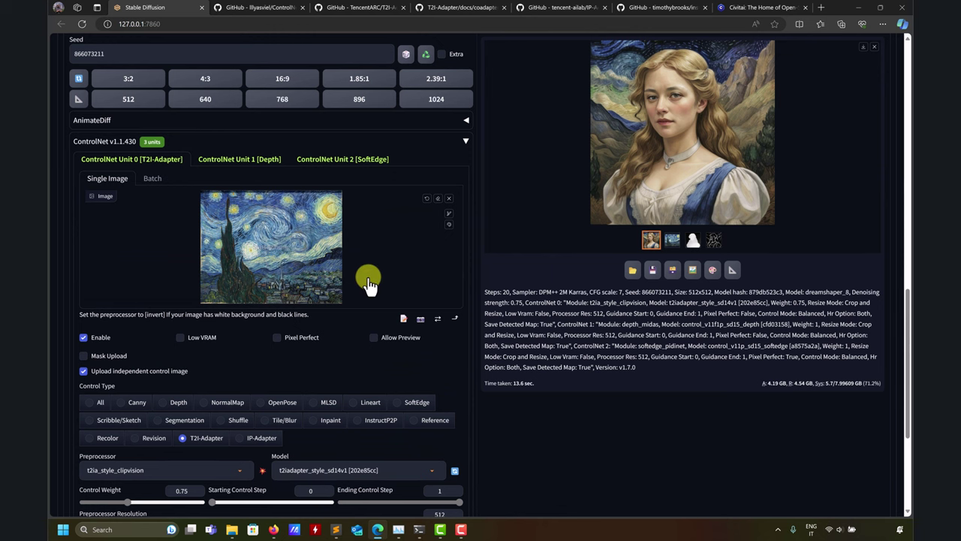
Step: Set the T2I-Adapter unit's ending control step to 0.5 and regenerate the portrait
scroll(375, 286, down, 2)
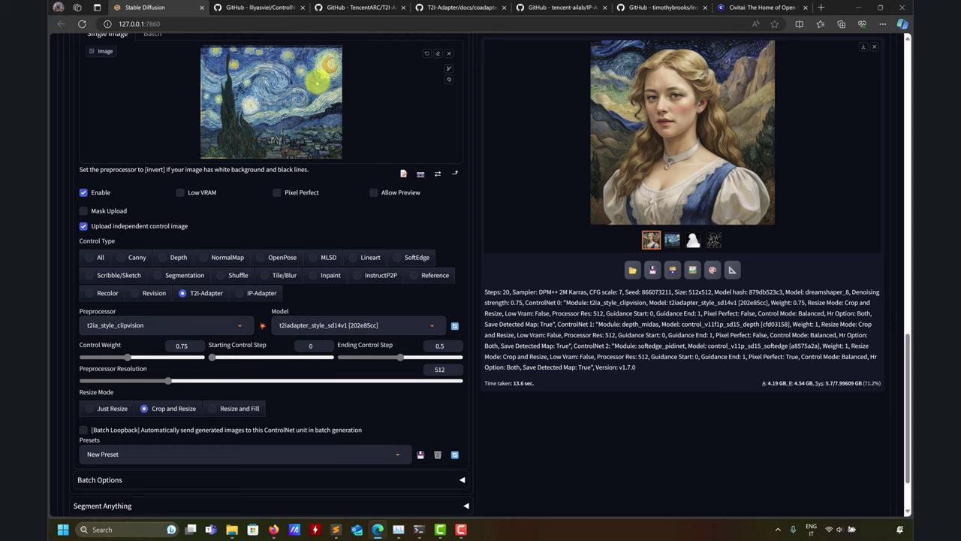
scroll(317, 155, up, 3)
scroll(338, 393, down, 3)
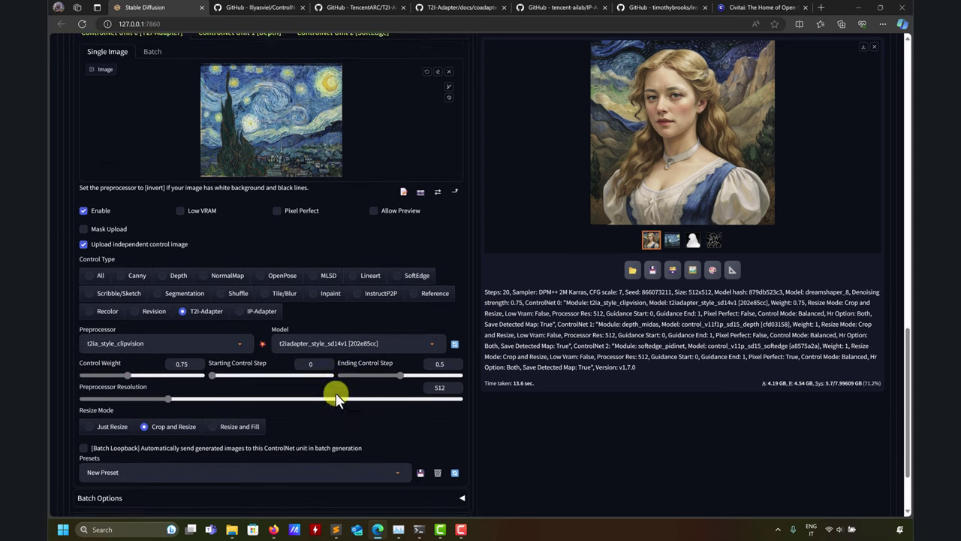
scroll(582, 308, up, 15)
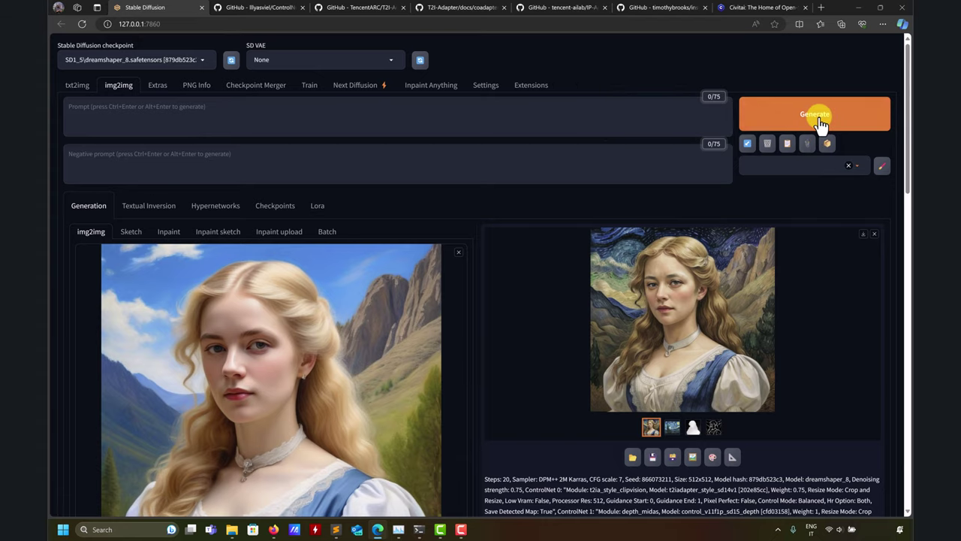
click(820, 120)
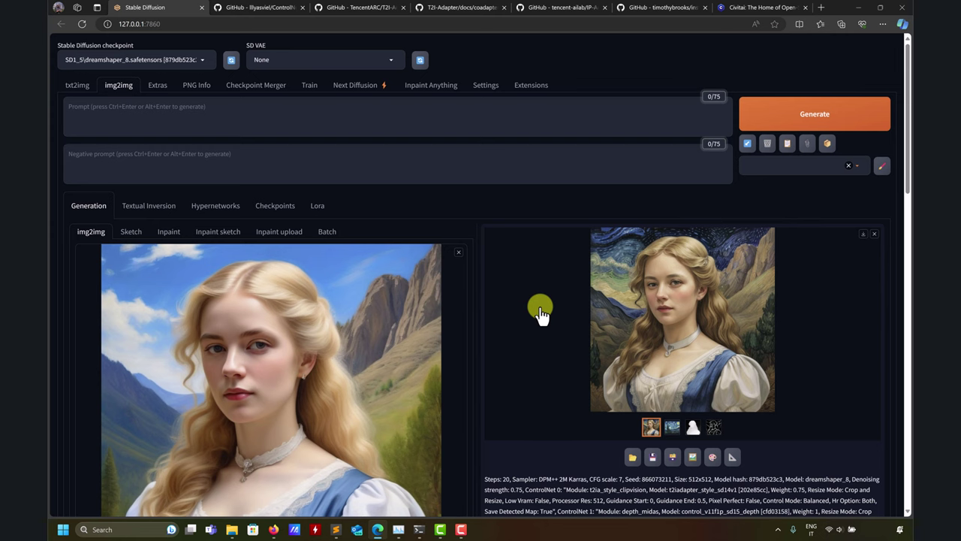
scroll(541, 312, down, 3)
scroll(546, 303, up, 3)
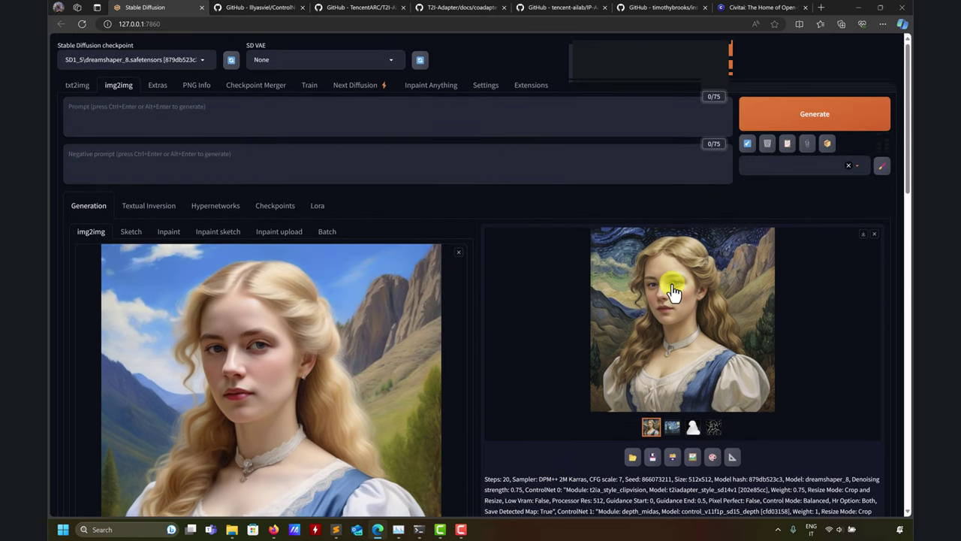
Step: Restore the T2I-Adapter unit's ending control step to 1, set its starting control step to 0.5, and regenerate the portrait
scroll(585, 290, down, 3)
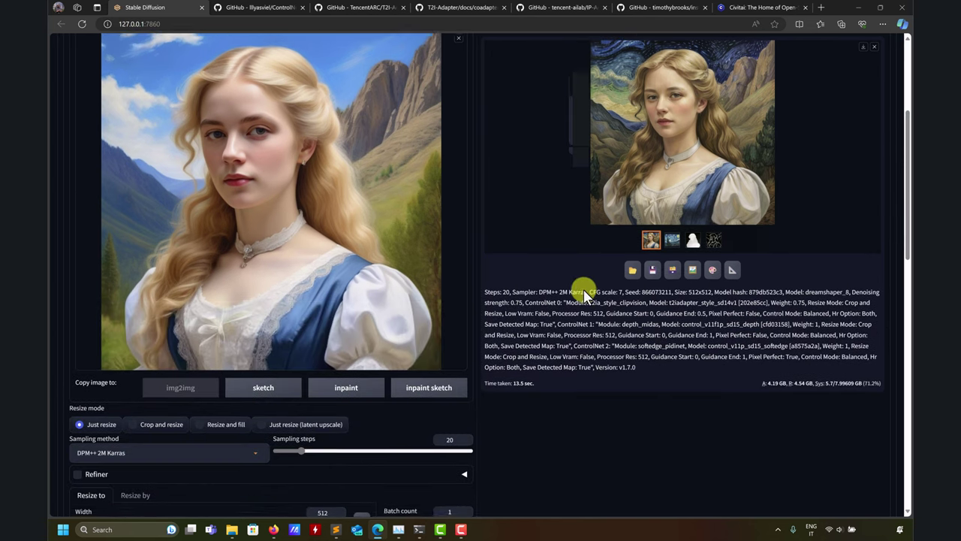
scroll(584, 289, down, 15)
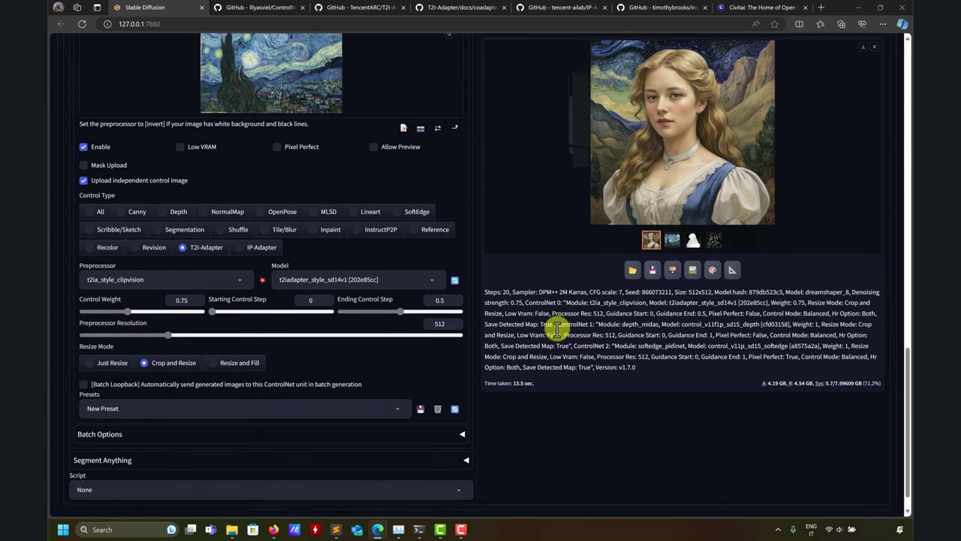
scroll(556, 330, up, 1)
drag(401, 284, 498, 286)
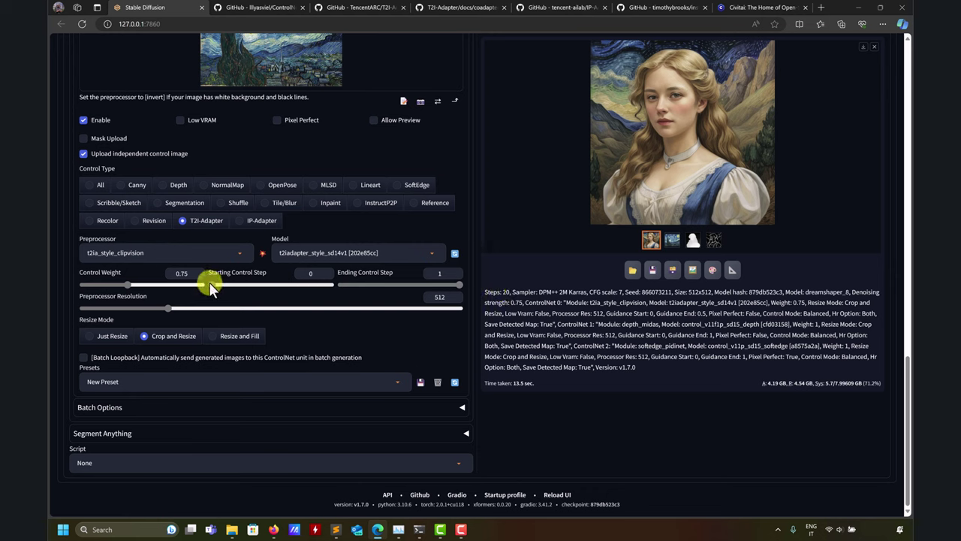
drag(211, 286, 271, 288)
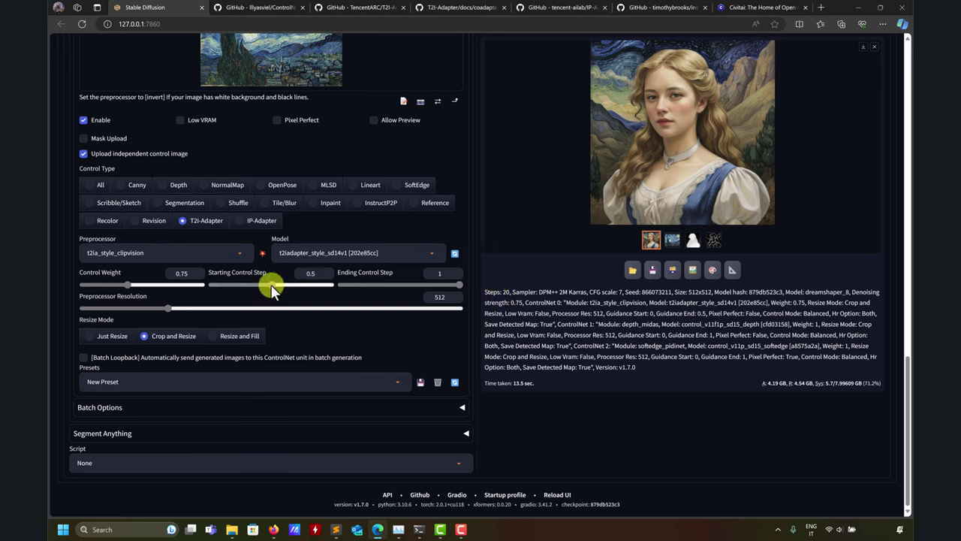
scroll(218, 289, up, 10)
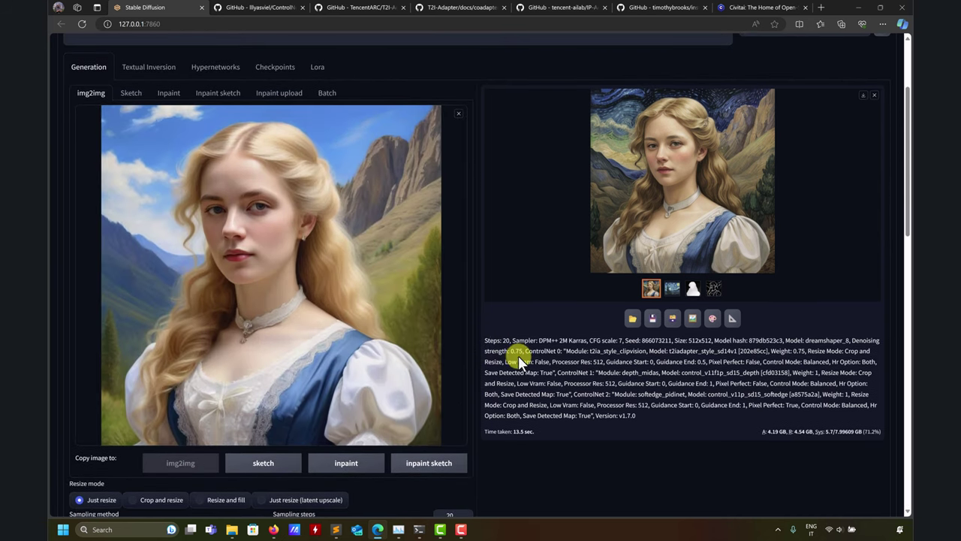
scroll(517, 356, up, 2)
click(841, 121)
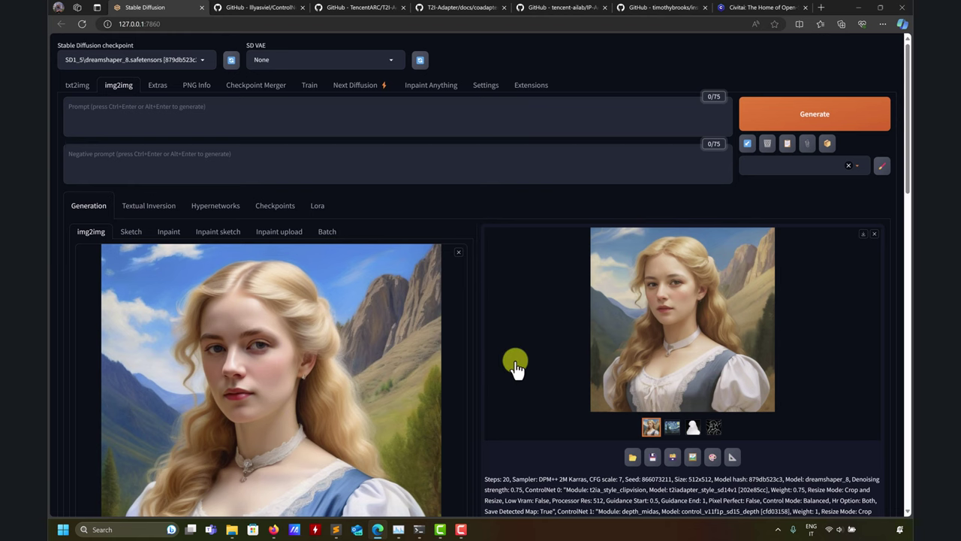
scroll(516, 365, down, 2)
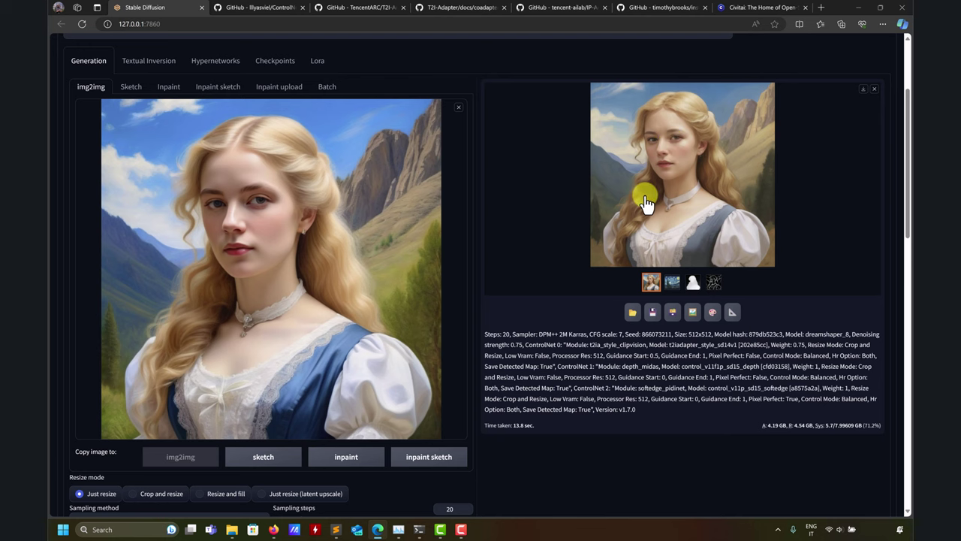
scroll(543, 294, down, 3)
scroll(542, 294, down, 15)
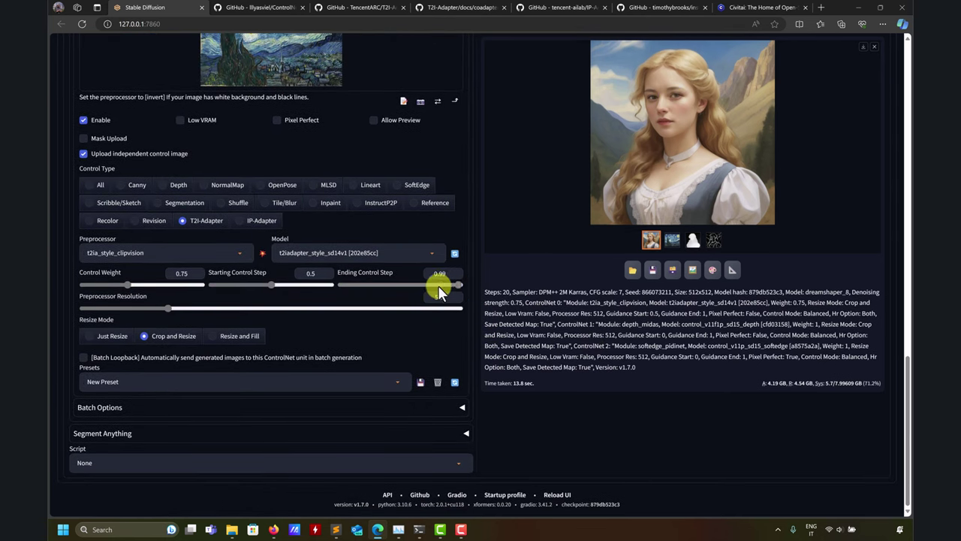
drag(406, 286, 412, 286)
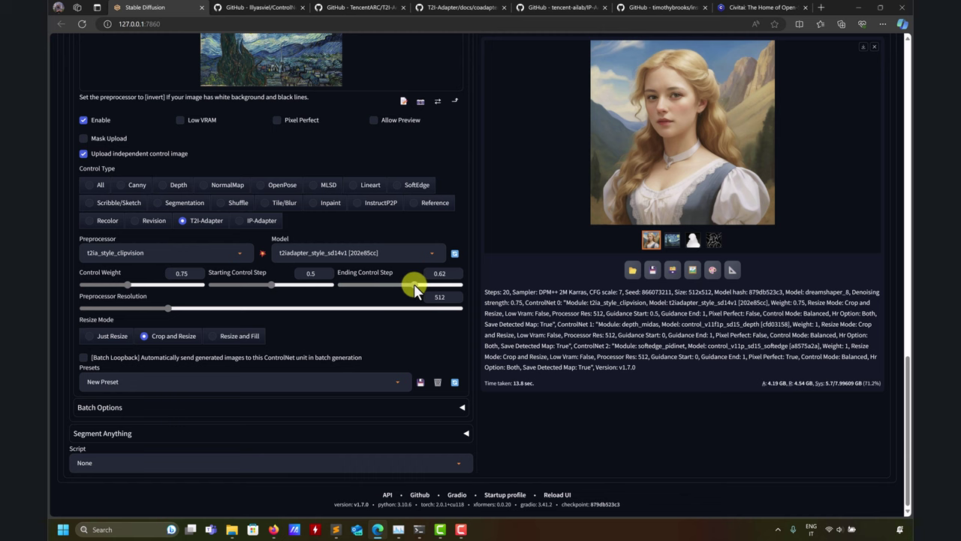
scroll(533, 274, up, 7)
scroll(530, 275, down, 5)
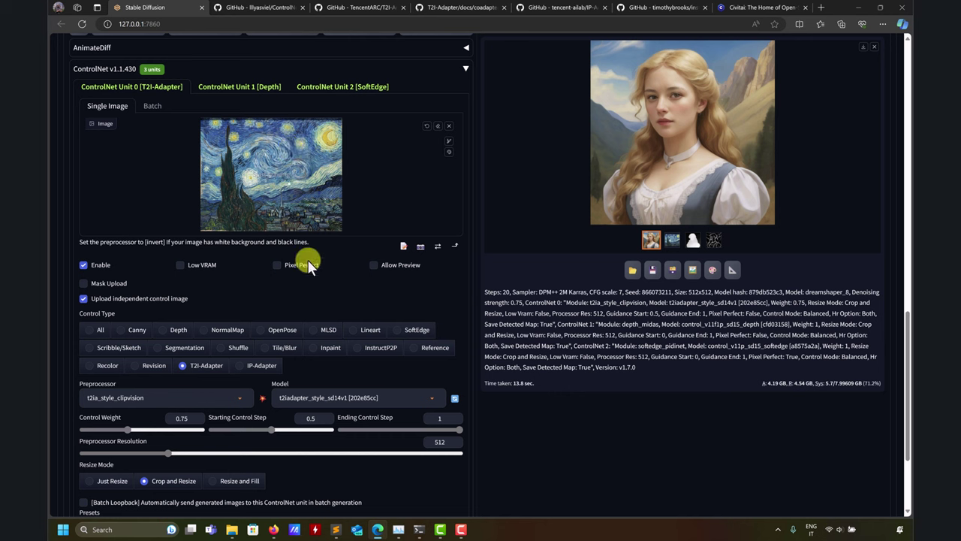
scroll(604, 270, up, 5)
scroll(602, 261, up, 10)
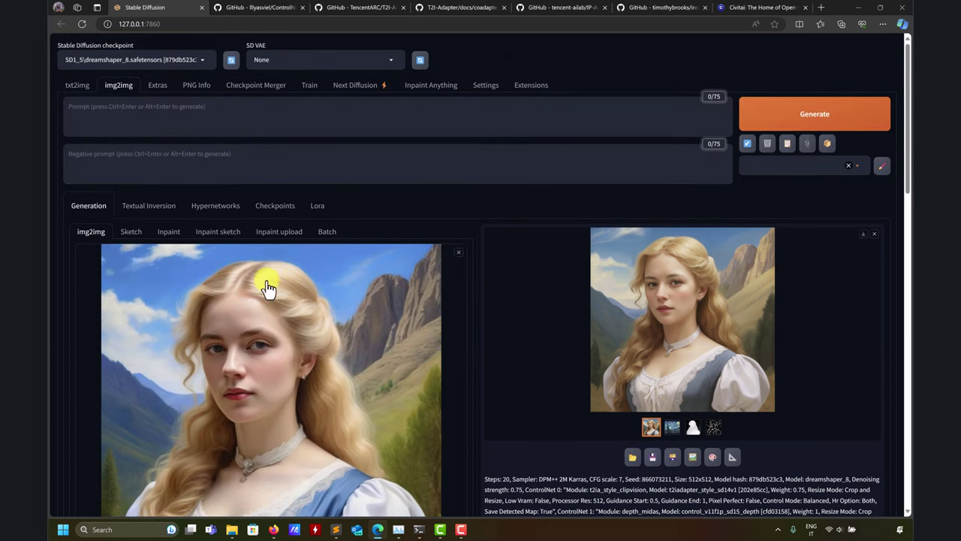
Step: Lower the T2I-Adapter unit's starting control step below 0.5, regenerate the portrait, and inspect the result at full size
scroll(545, 379, down, 15)
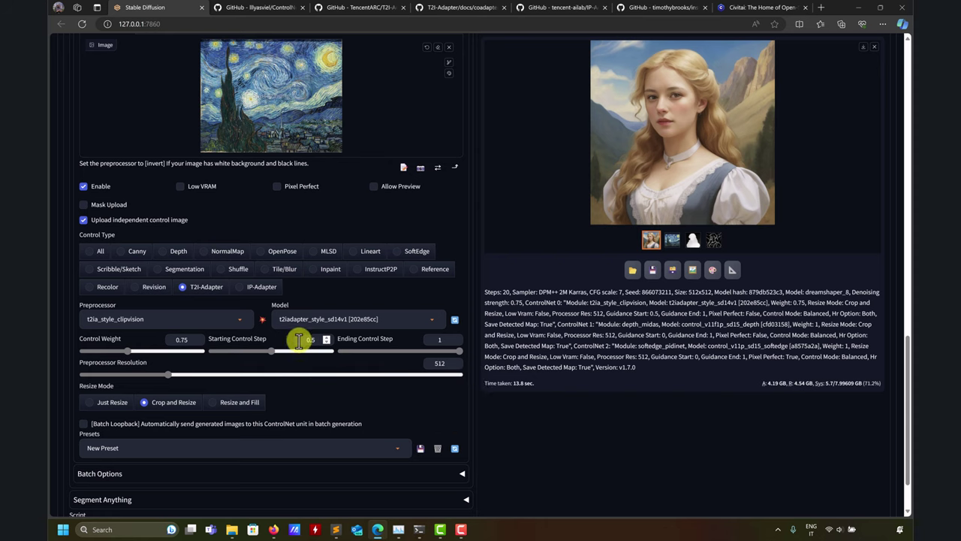
drag(268, 355, 248, 353)
scroll(420, 315, up, 15)
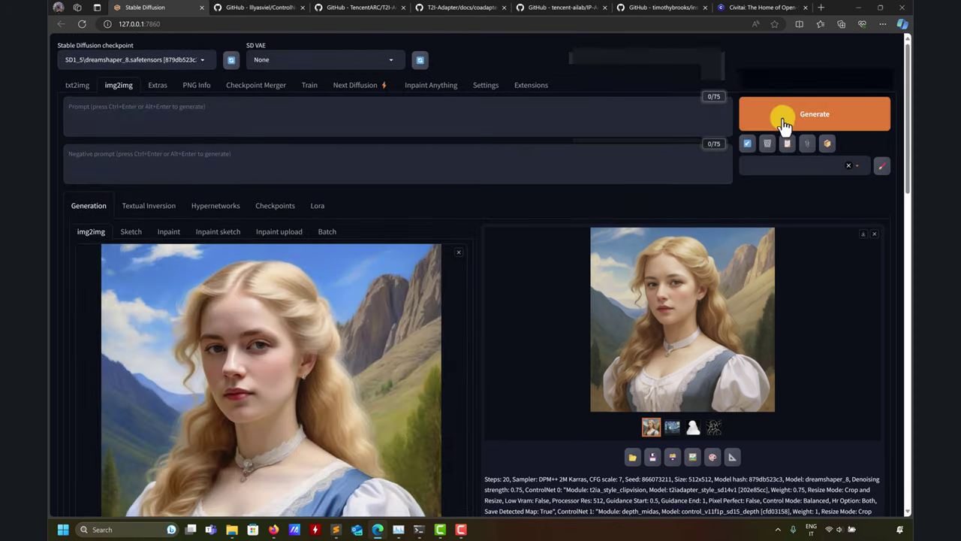
click(783, 124)
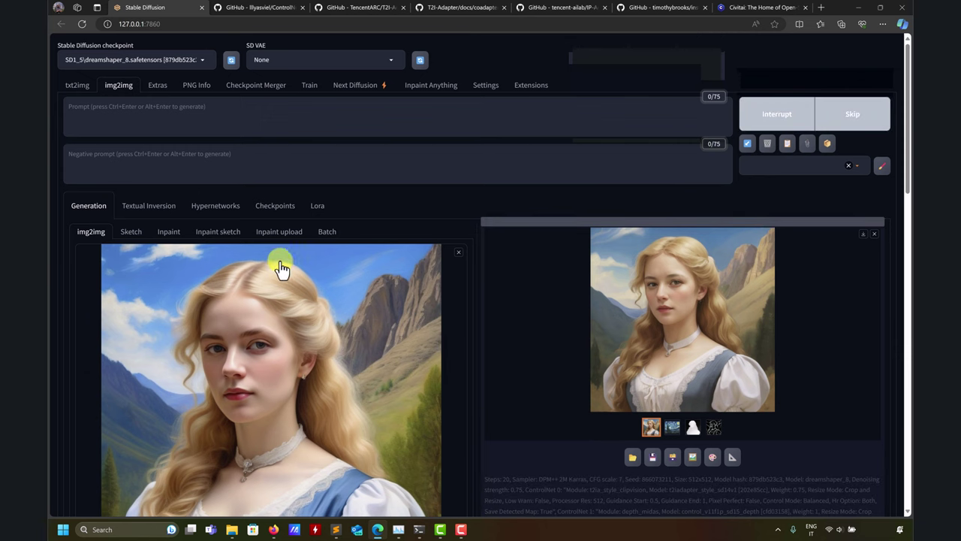
scroll(286, 360, down, 1)
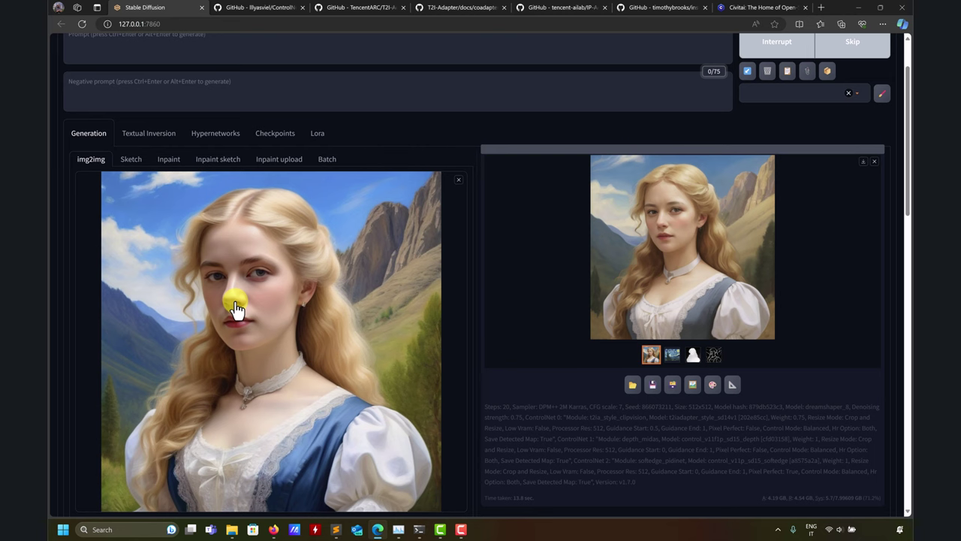
scroll(235, 308, down, 8)
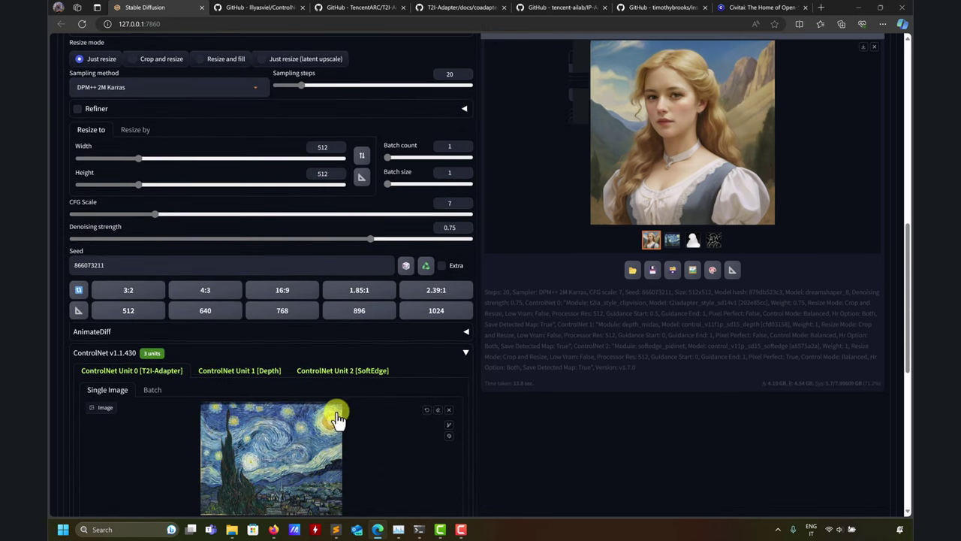
scroll(621, 376, up, 7)
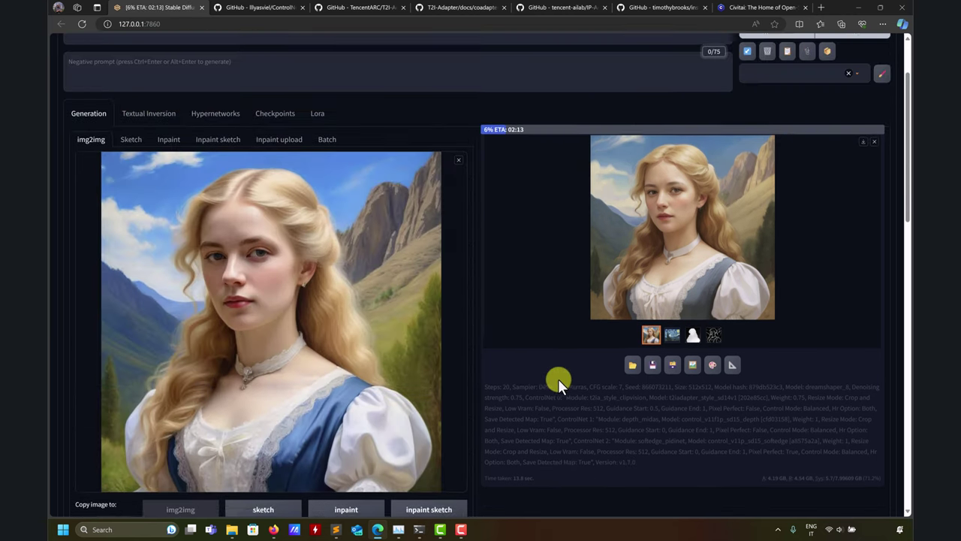
scroll(558, 378, up, 1)
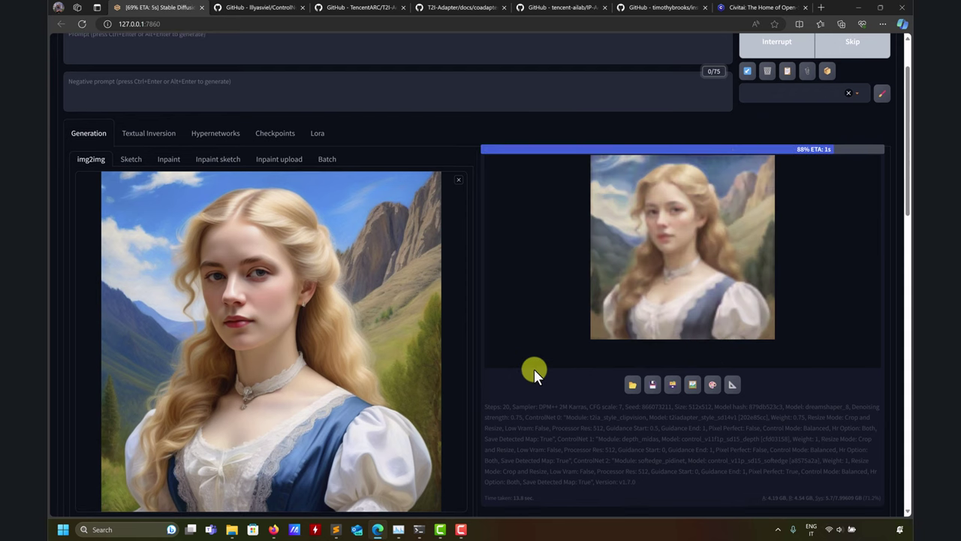
click(721, 256)
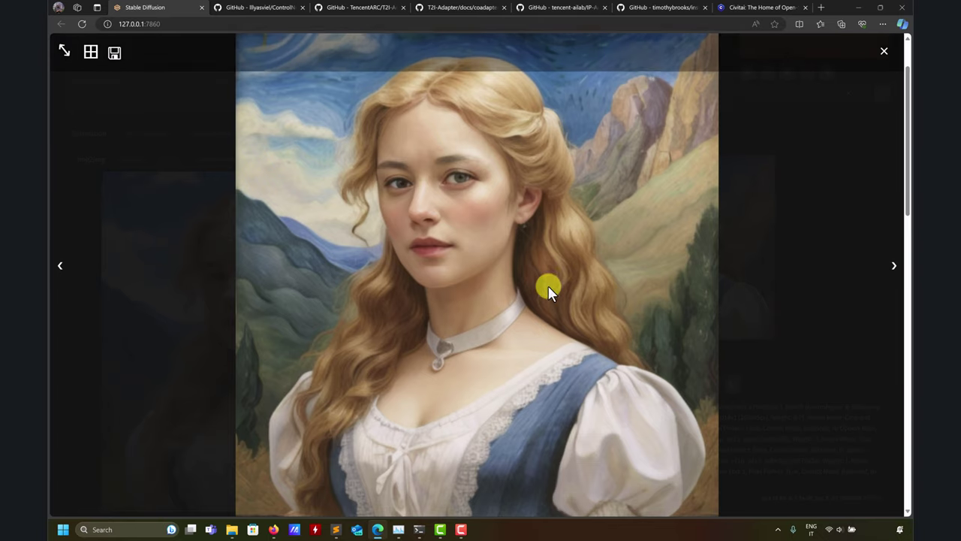
Step: Switch ControlNet Unit 0 to the IP-Adapter control type, keeping the ip-adapter_clip_sd15 preprocessor and the ip-adapter_sd15 model
click(883, 50)
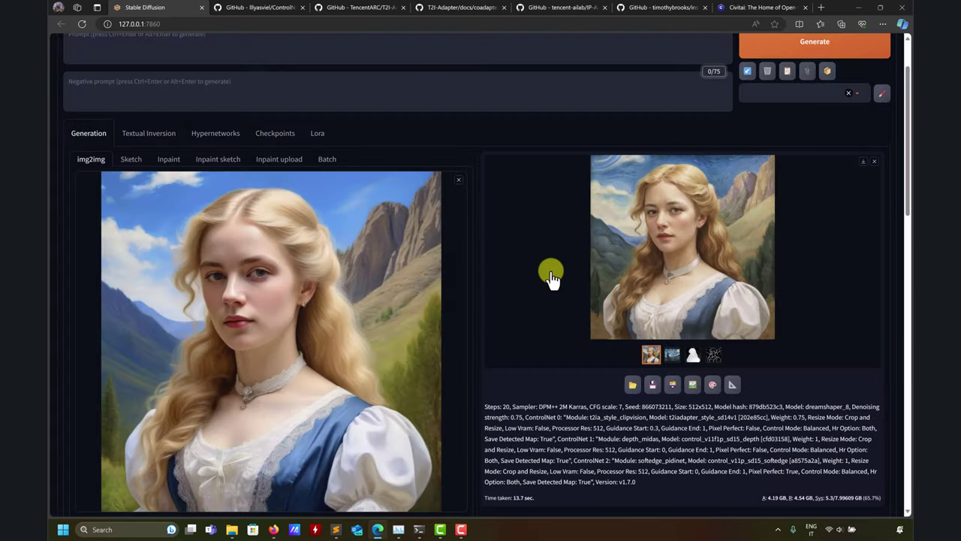
scroll(506, 287, down, 6)
scroll(506, 291, down, 6)
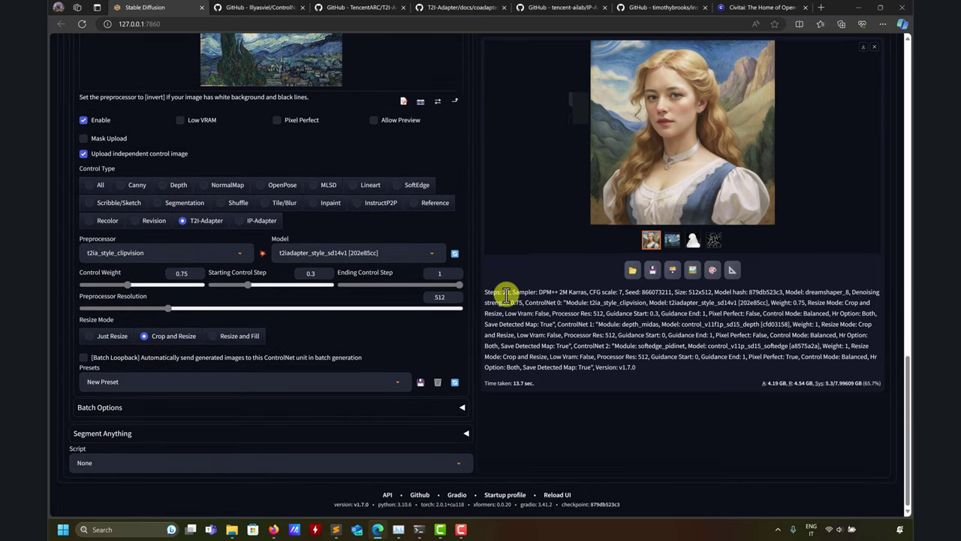
scroll(522, 375, up, 4)
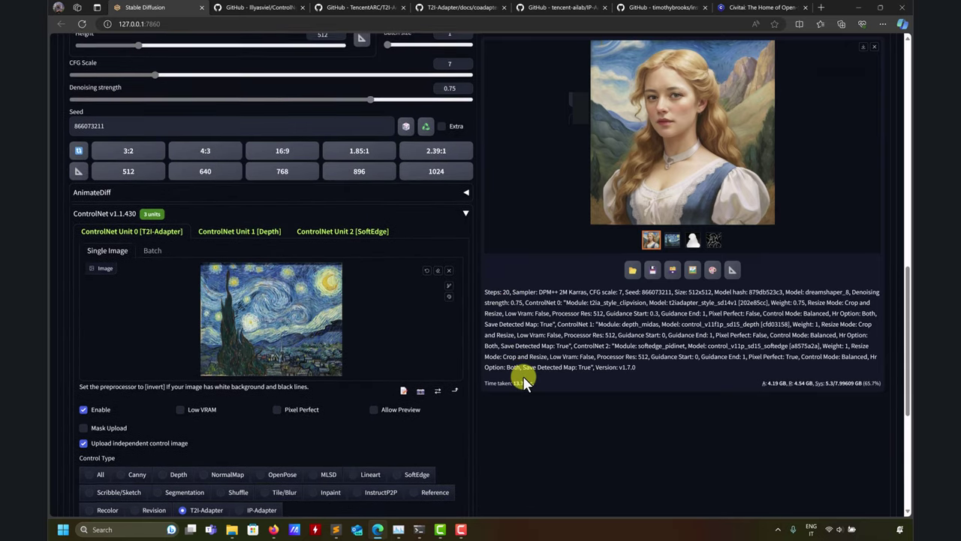
scroll(360, 328, down, 3)
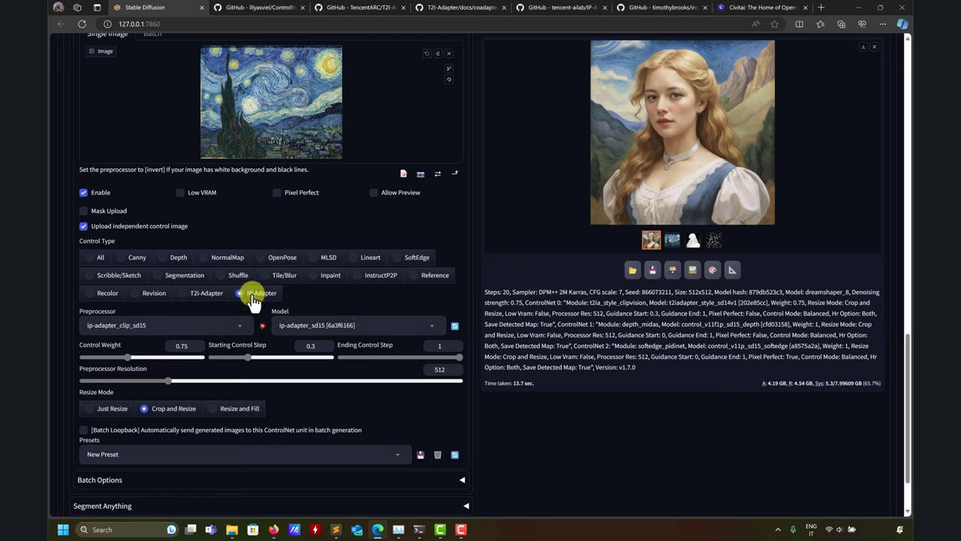
click(250, 327)
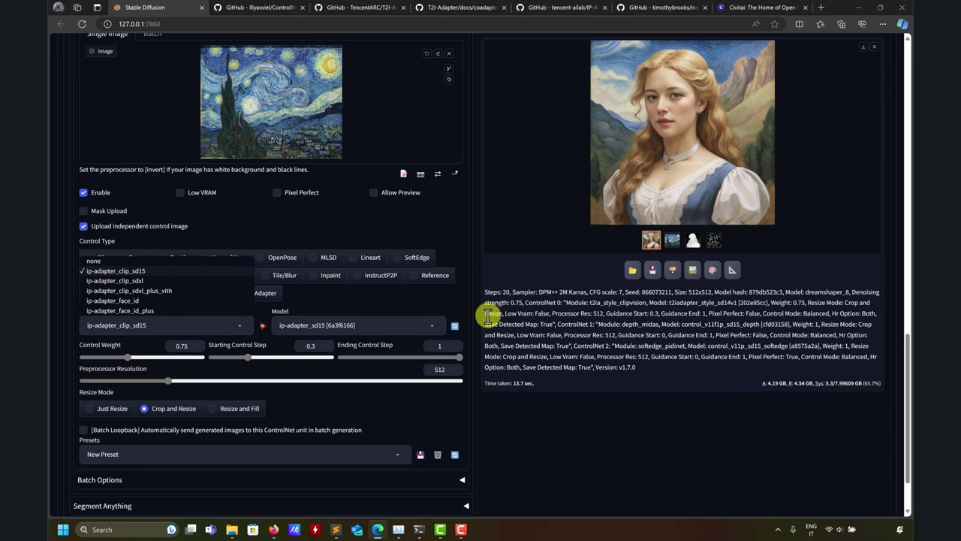
click(435, 325)
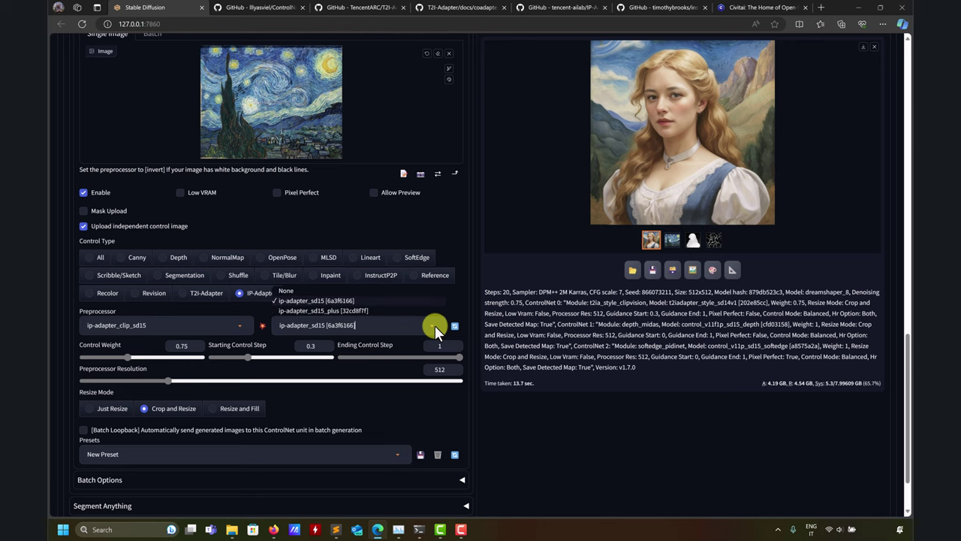
click(592, 405)
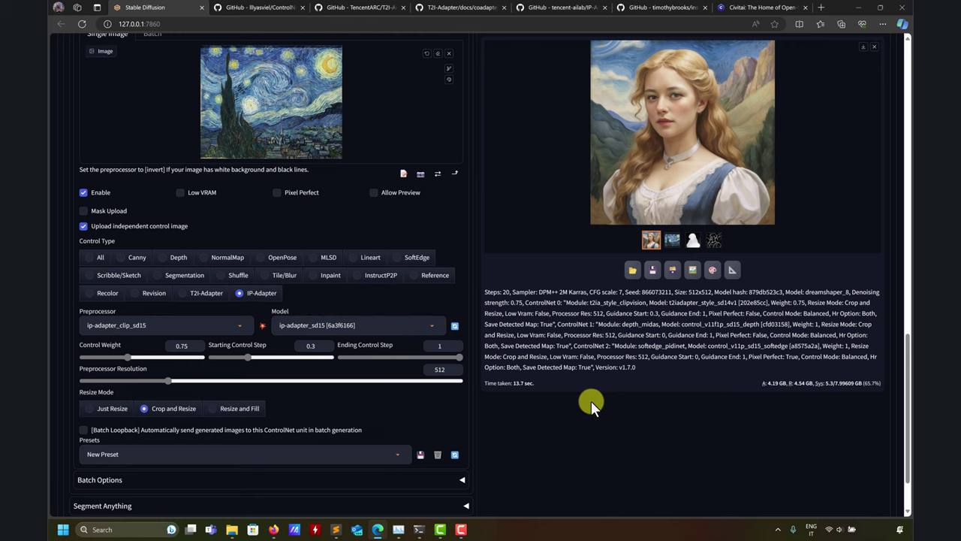
Step: Regenerate the portrait with the IP-Adapter unit and inspect the result at full size
scroll(584, 401, up, 15)
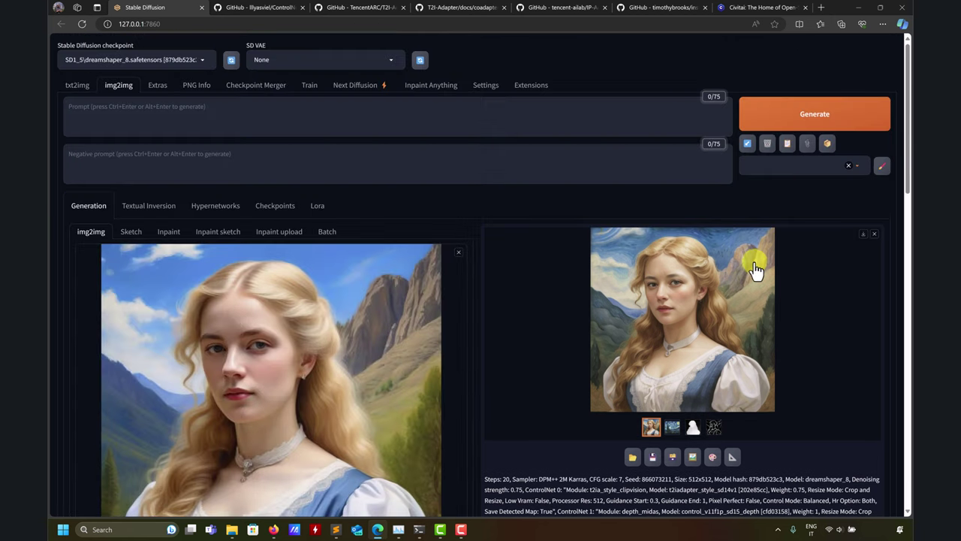
click(827, 123)
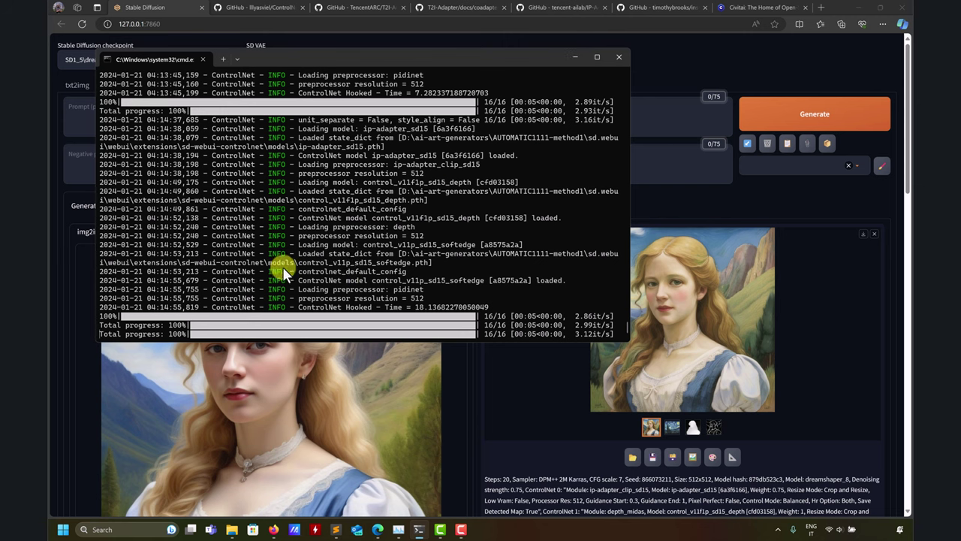
click(570, 54)
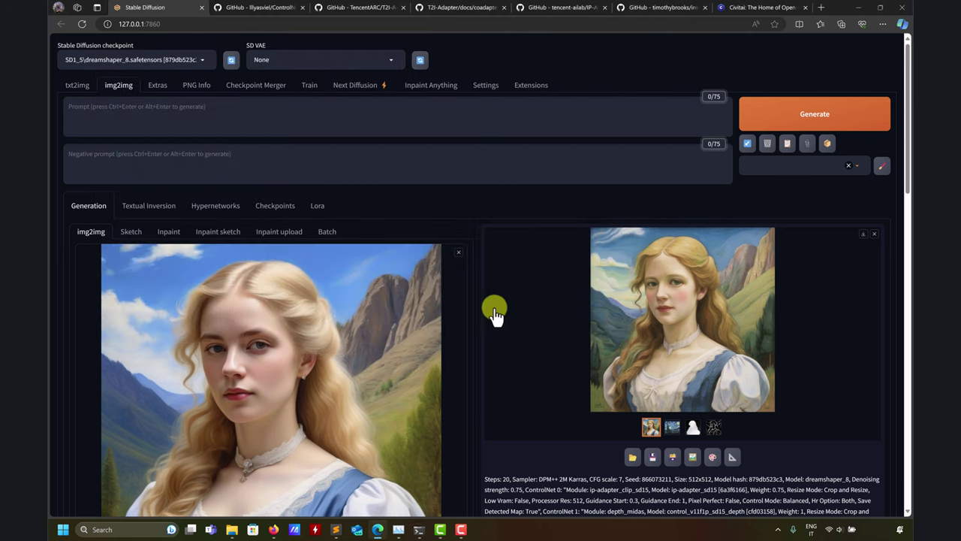
scroll(812, 316, down, 1)
click(727, 254)
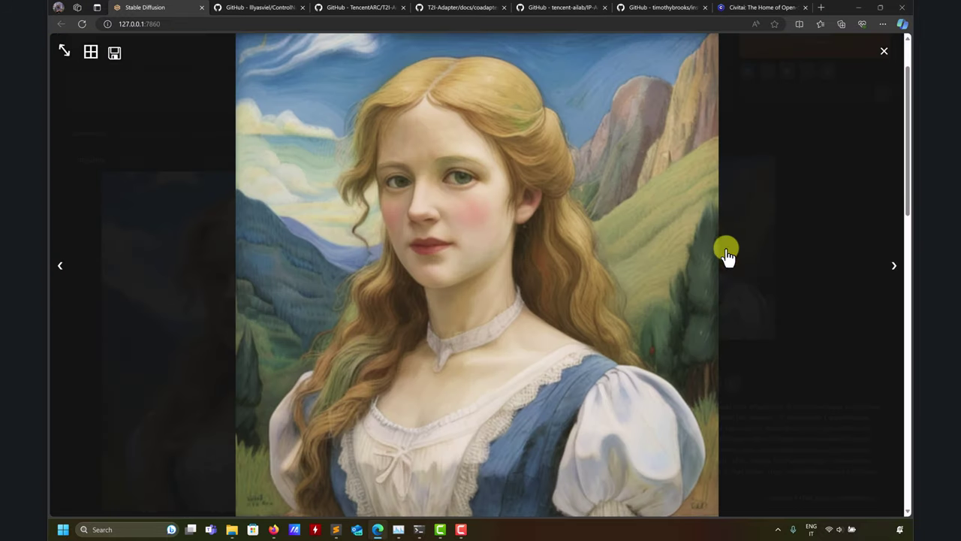
click(884, 51)
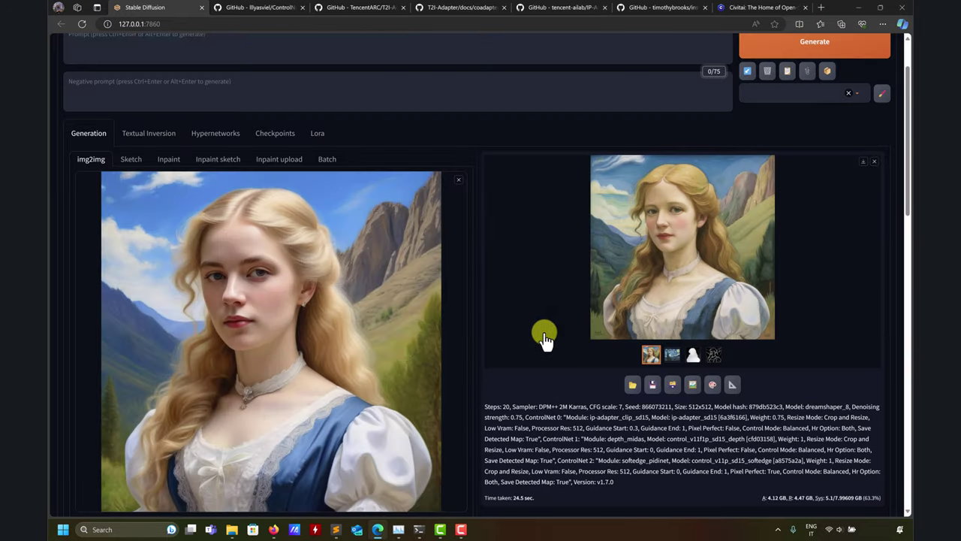
Step: Examine the sampling and denoising settings and the IP-Adapter unit's preprocessor, model, weight and control steps
scroll(544, 334, down, 8)
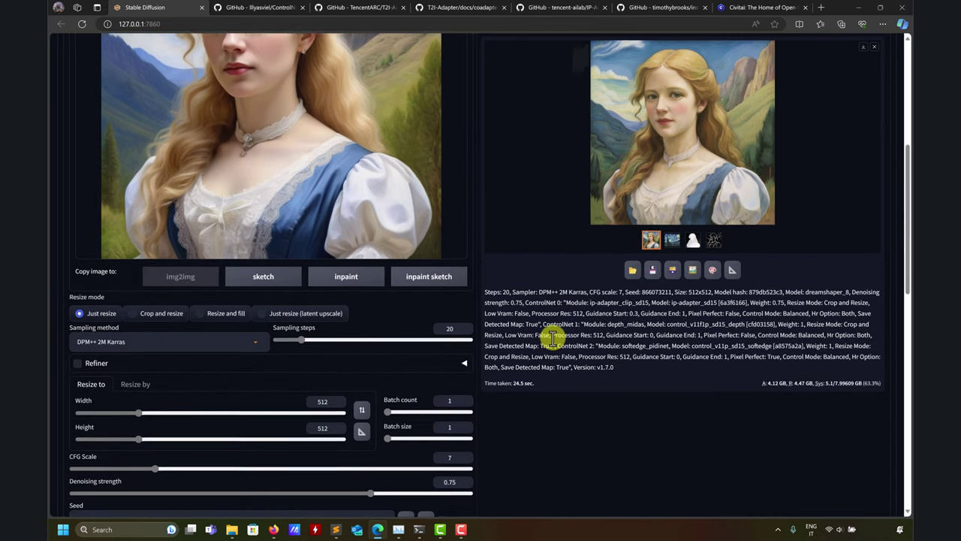
scroll(383, 285, down, 1)
scroll(590, 323, up, 4)
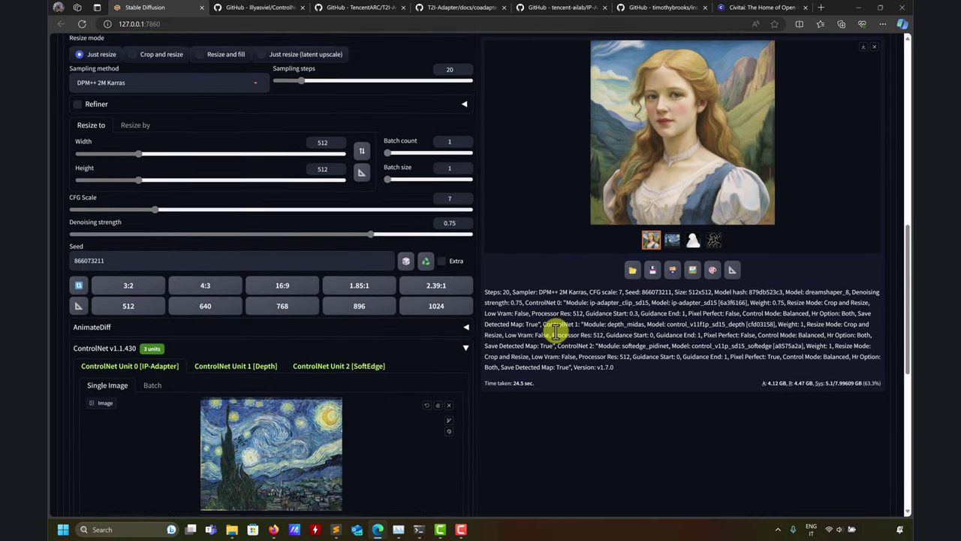
scroll(554, 330, down, 5)
scroll(556, 328, down, 1)
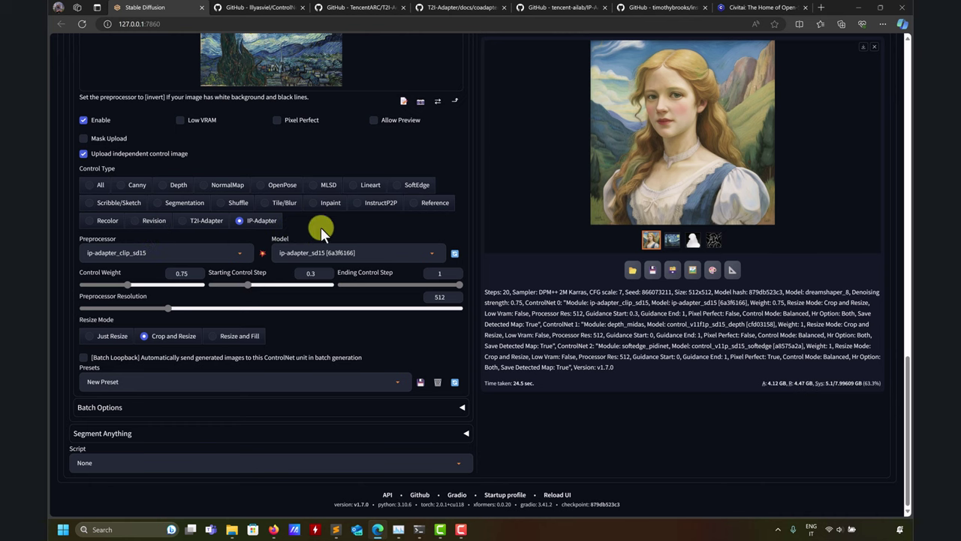
scroll(366, 227, up, 10)
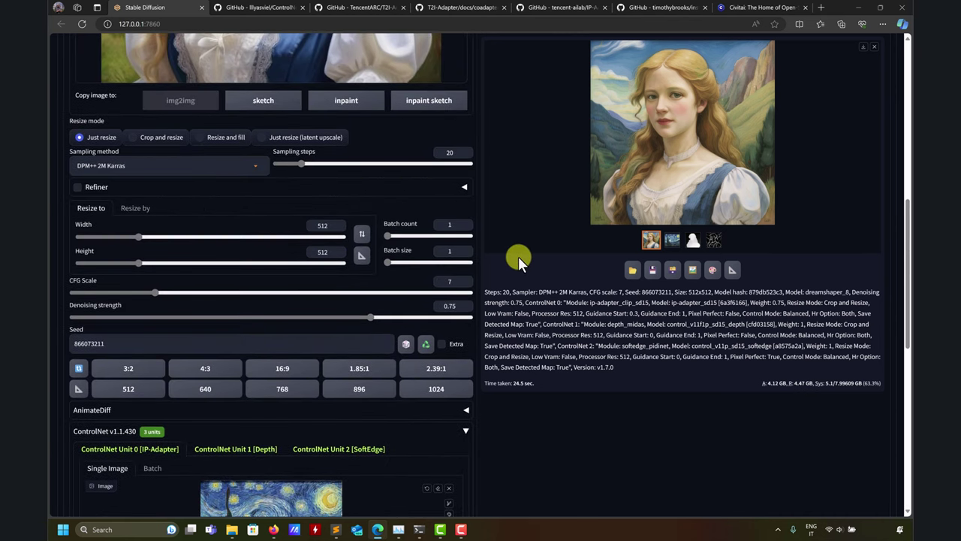
scroll(518, 256, up, 5)
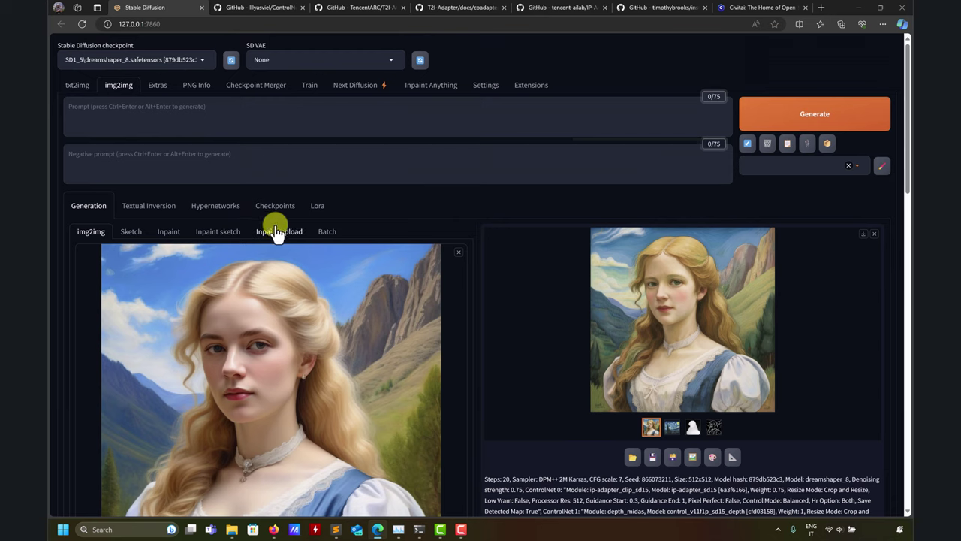
Step: Switch to Inpaint upload with the hair mask, generate the masked restyling, and inspect the result at full size
click(279, 232)
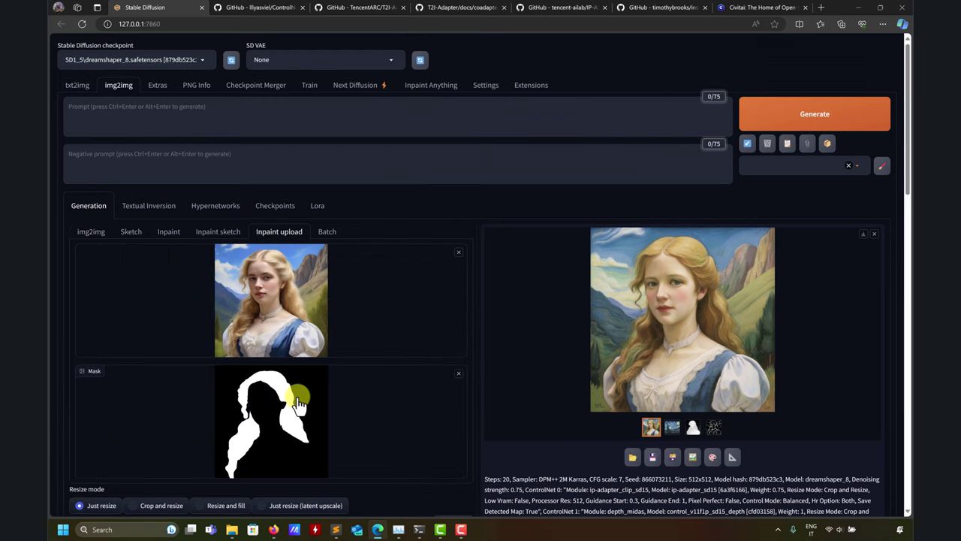
scroll(489, 403, down, 10)
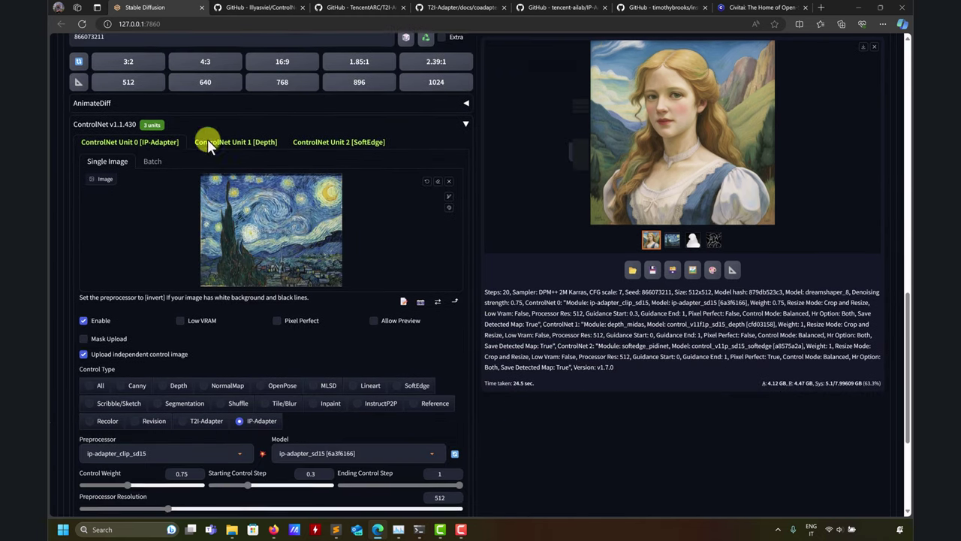
scroll(578, 383, up, 10)
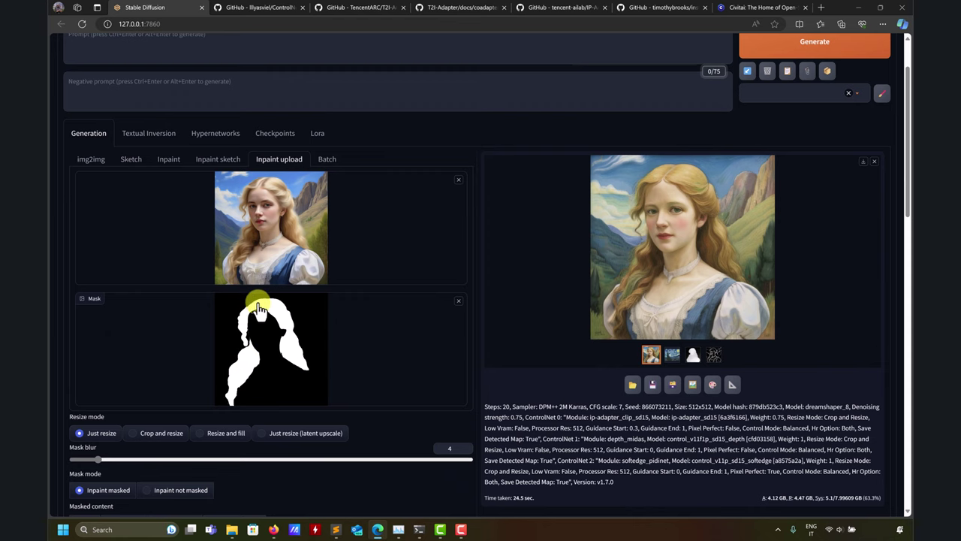
click(858, 39)
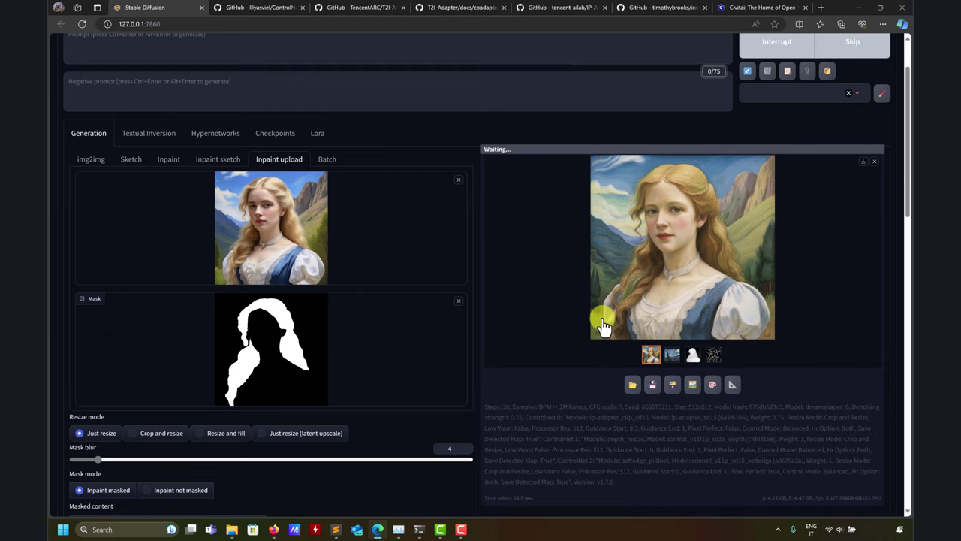
scroll(539, 342, up, 1)
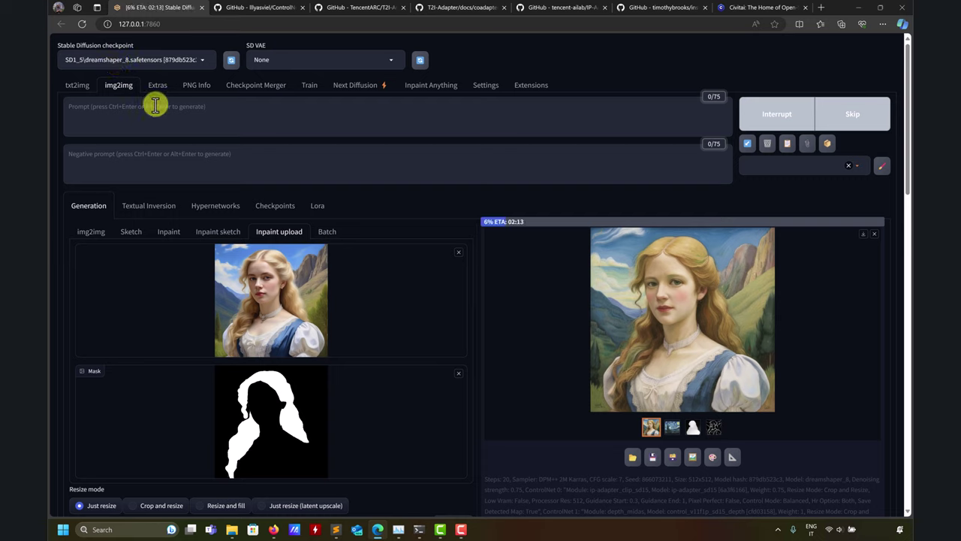
click(260, 232)
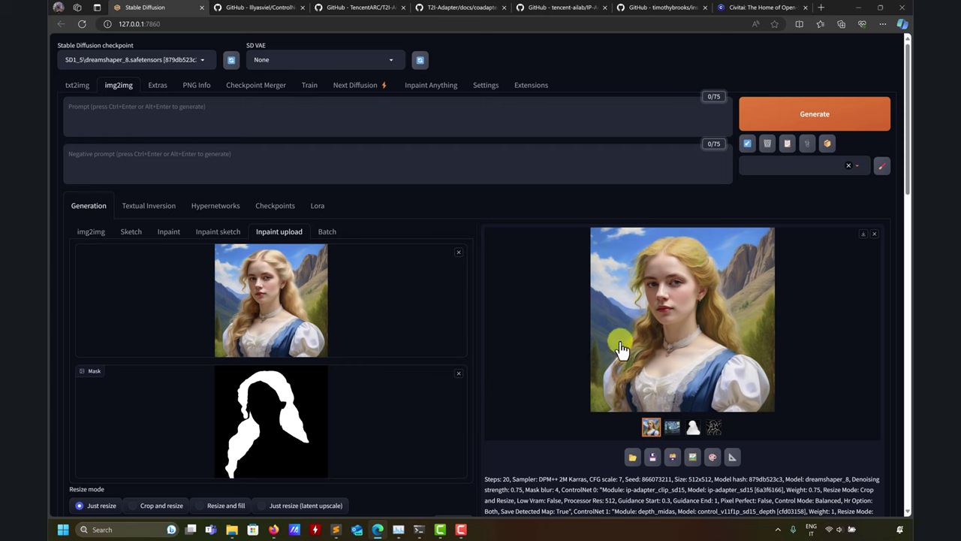
click(655, 361)
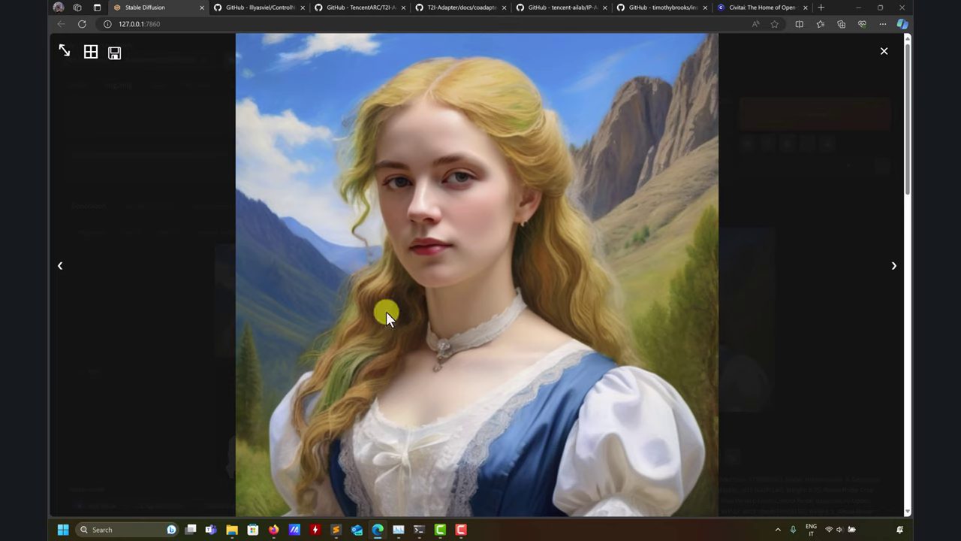
click(883, 51)
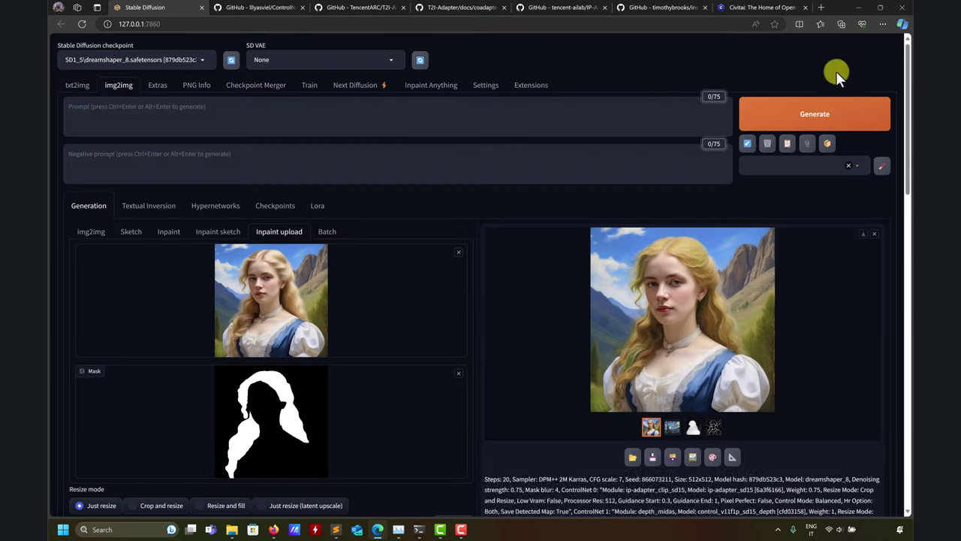
Step: Load the SD1_5 realisticVisionV60B1_v60B1VAE checkpoint, regenerate the masked portrait, and inspect the result at full size
click(196, 63)
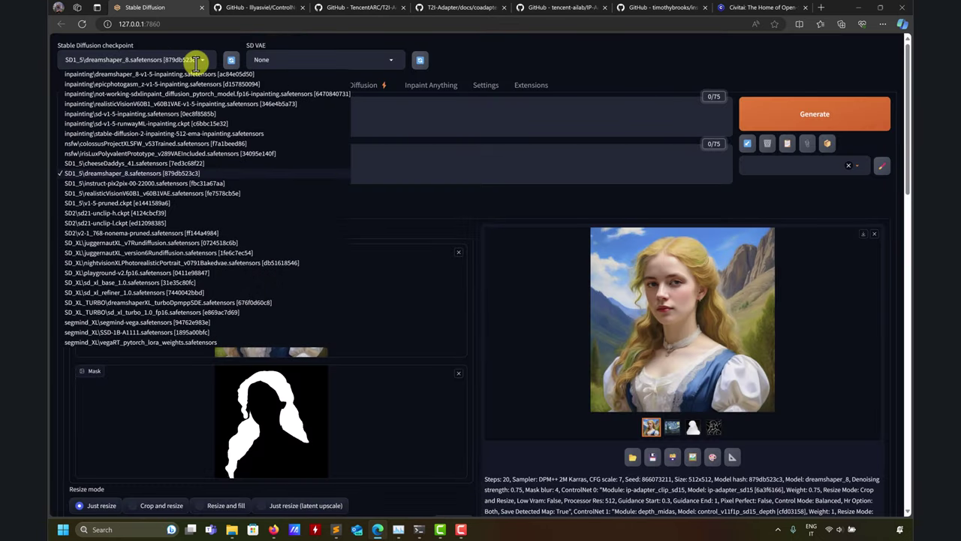
click(89, 193)
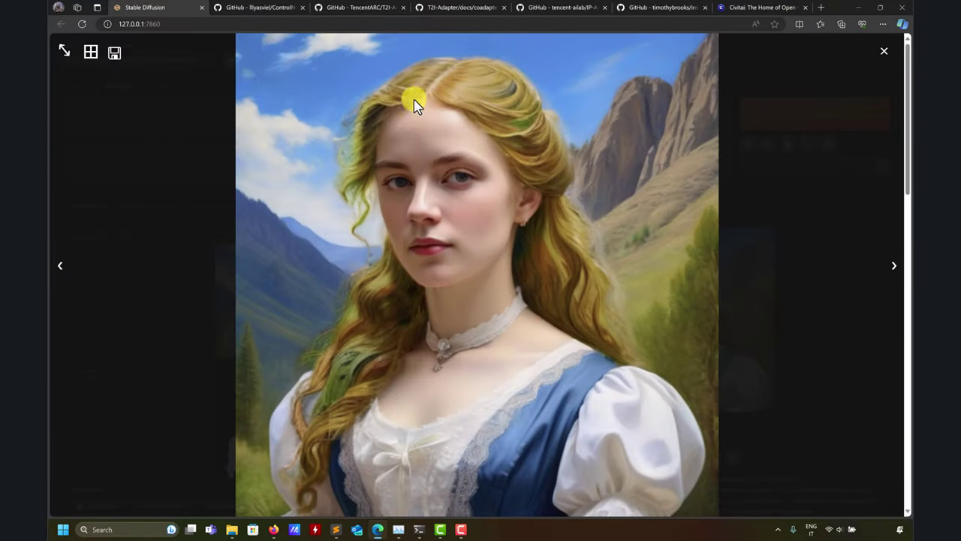
click(884, 51)
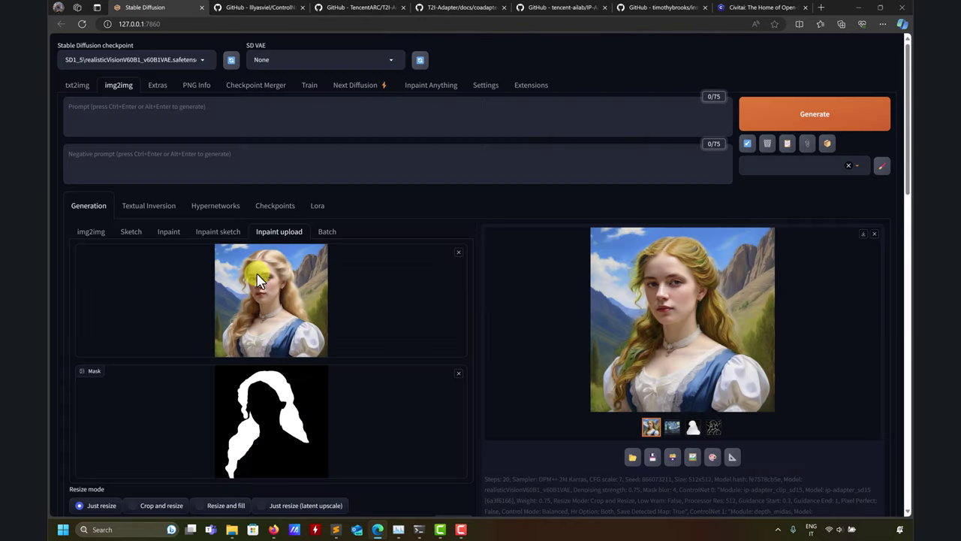
Step: Review the inpainting and ControlNet settings, comparing the img2img setup with the masked Inpaint upload setup
scroll(264, 280, down, 10)
scroll(263, 288, up, 4)
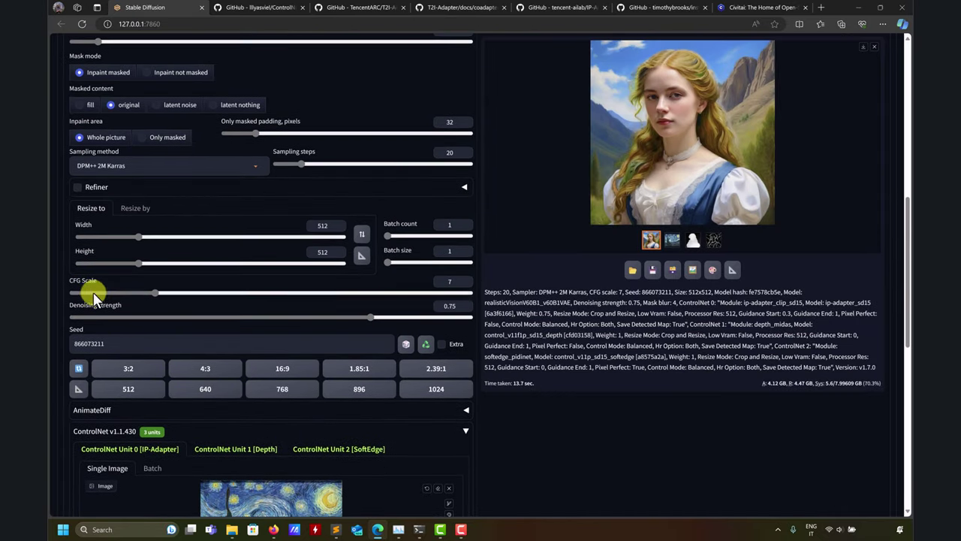
scroll(560, 305, up, 9)
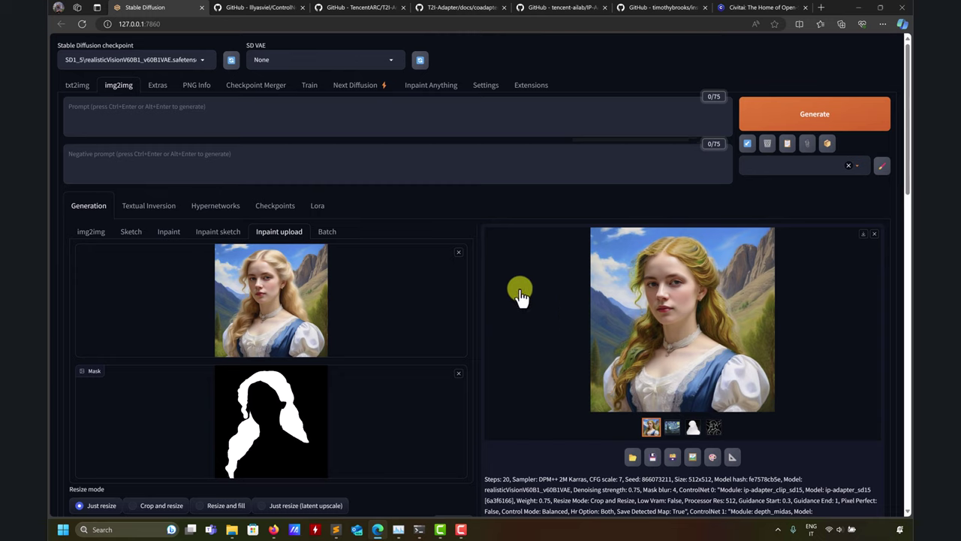
click(92, 232)
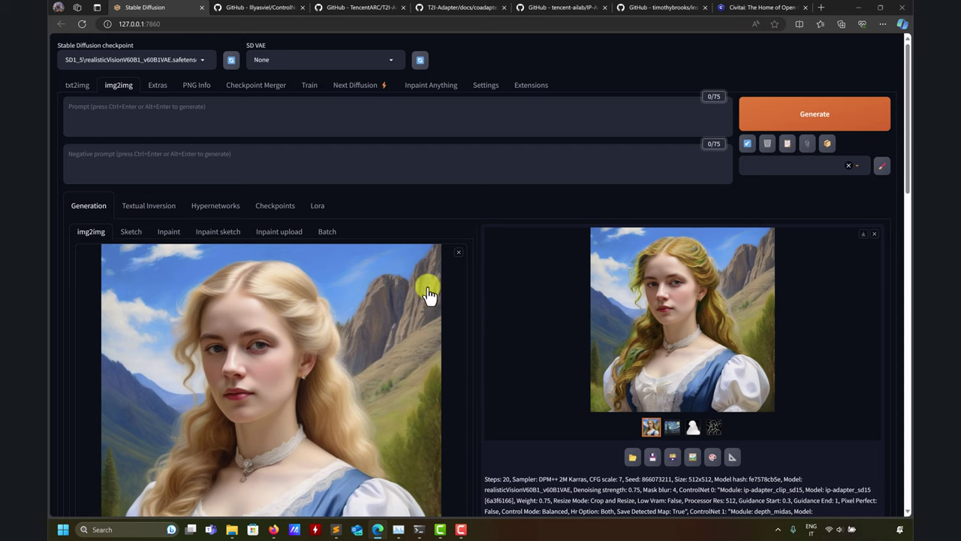
scroll(554, 270, down, 5)
scroll(533, 271, down, 3)
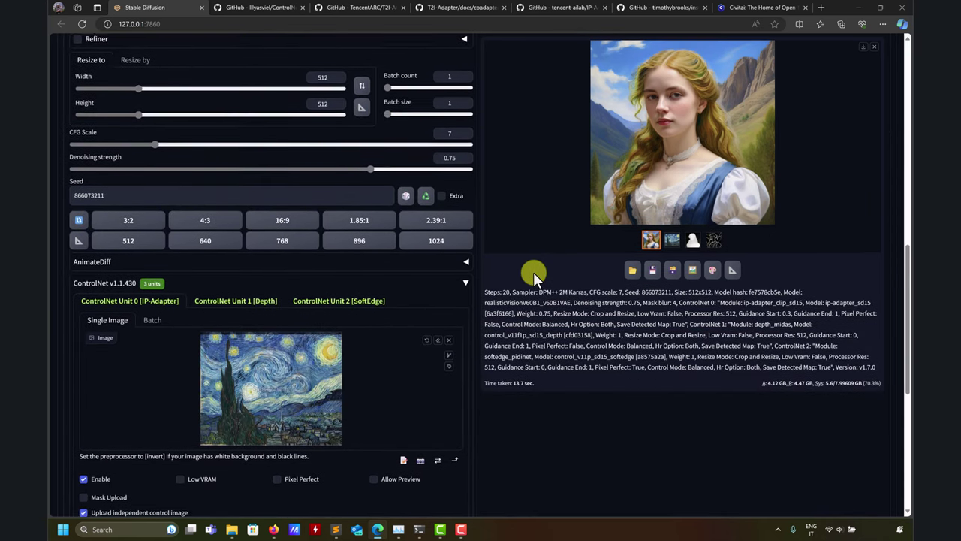
scroll(534, 272, up, 4)
scroll(533, 272, down, 3)
scroll(534, 272, up, 10)
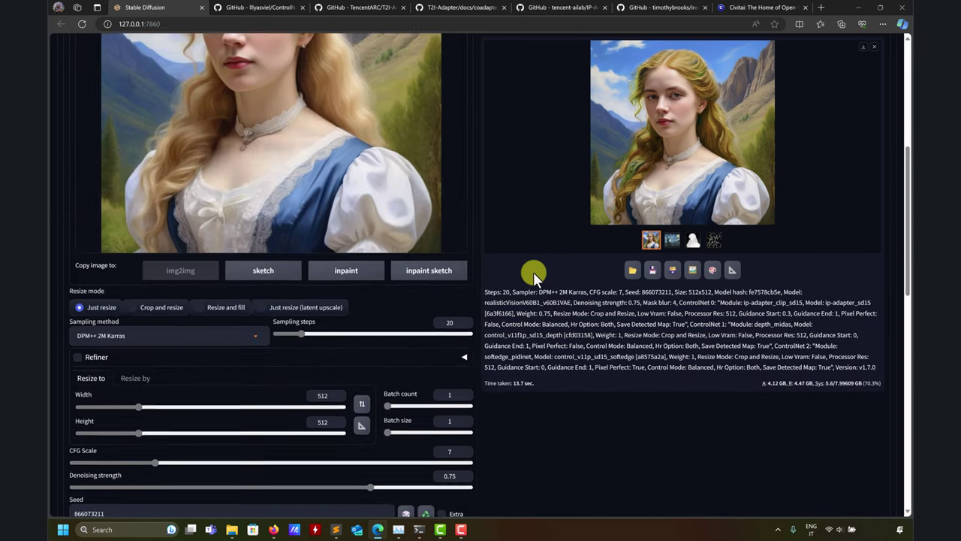
scroll(534, 272, down, 2)
scroll(450, 248, up, 1)
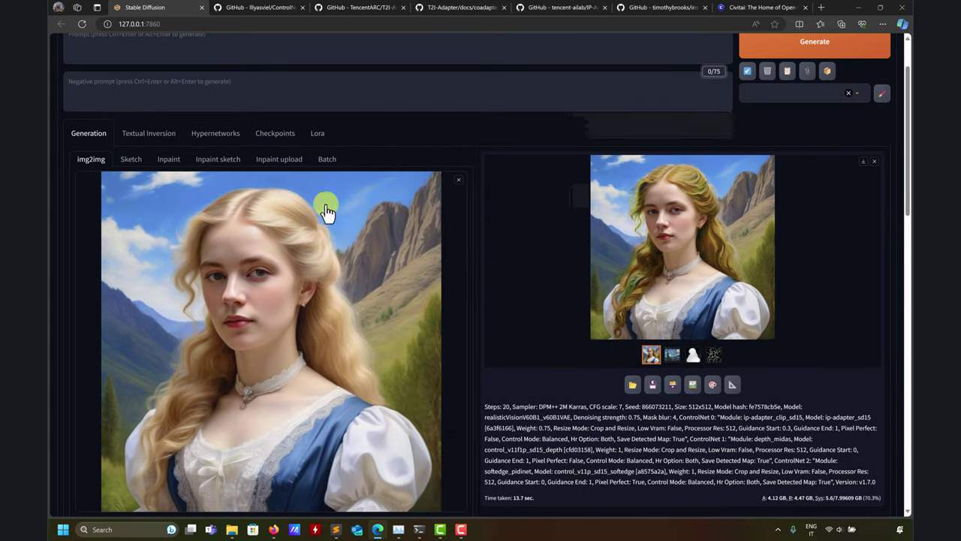
click(279, 159)
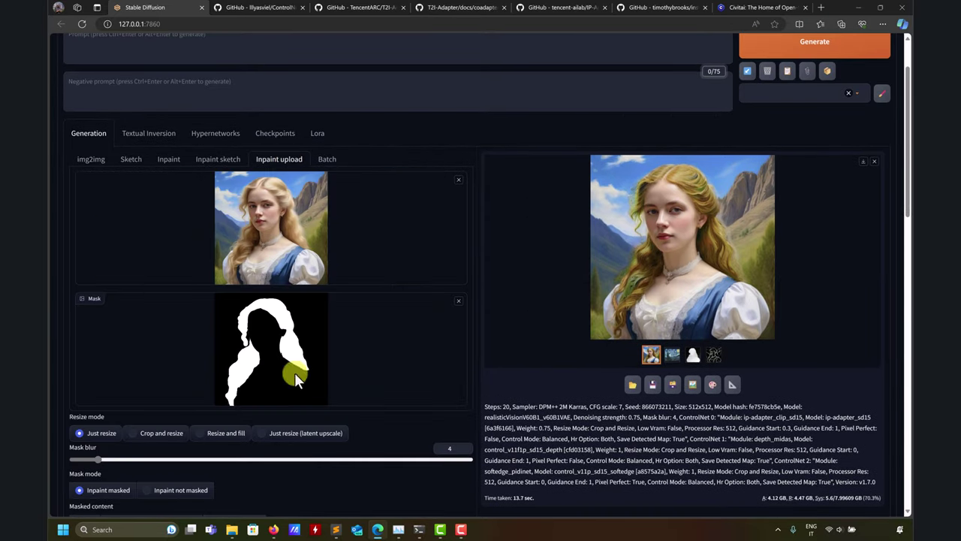
Step: Switch to the plain img2img setup and replace the IP-Adapter unit's reference picture with OIP (Custom) (1).jpg
click(93, 160)
scroll(532, 338, down, 15)
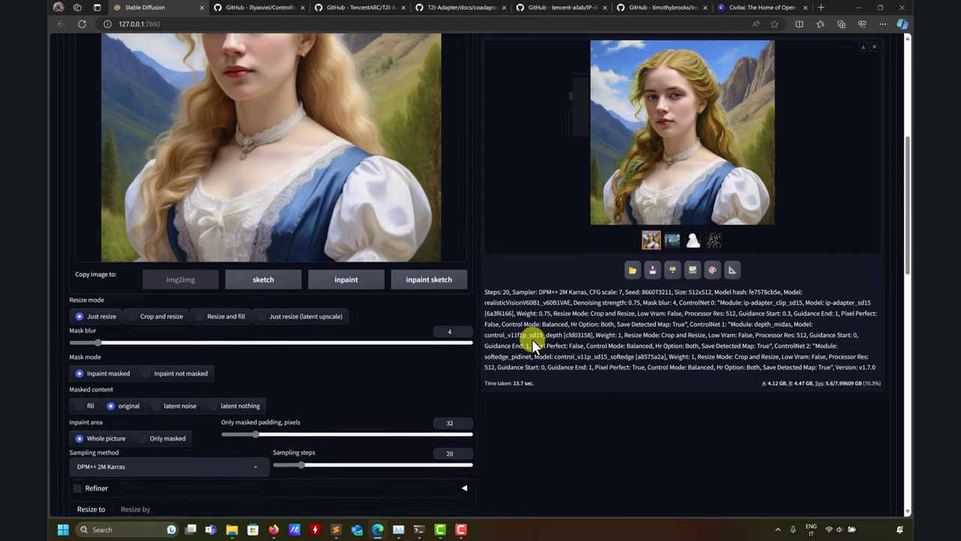
mouse_move(237, 535)
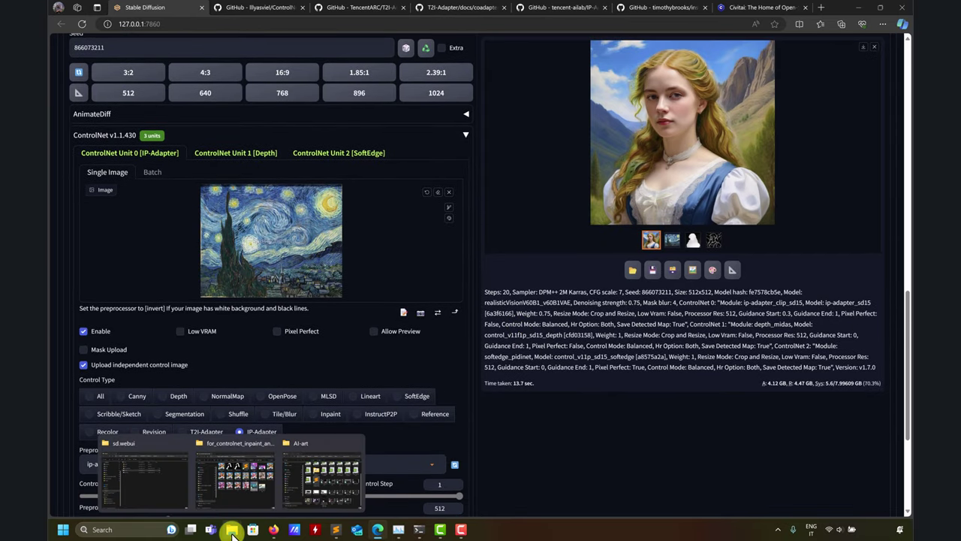
click(242, 502)
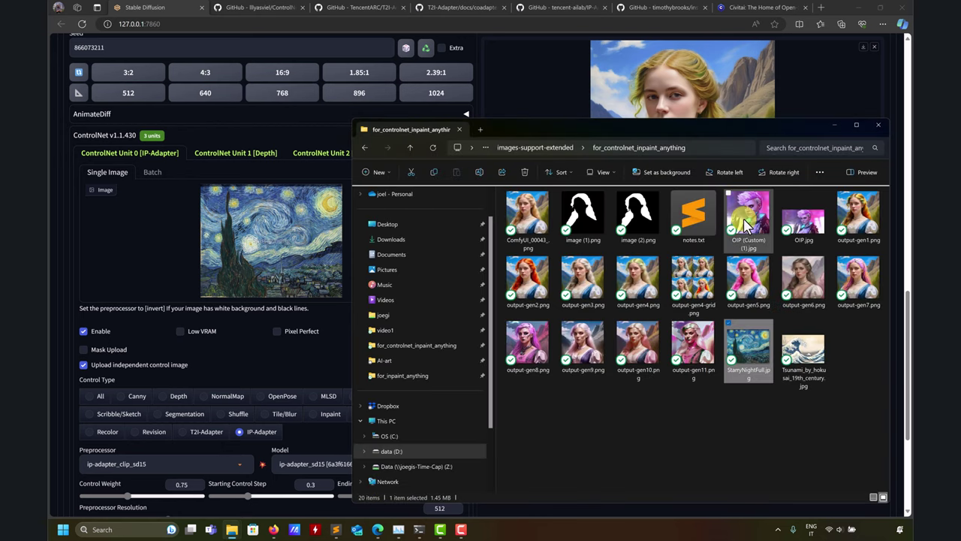
drag(748, 215, 248, 270)
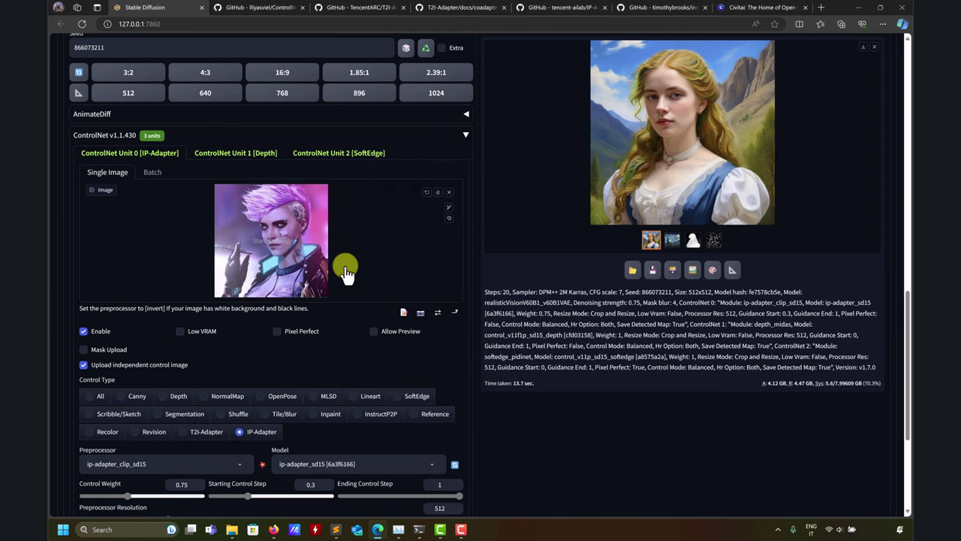
Step: Review the Depth, SoftEdge and IP-Adapter unit settings together with the seed, CFG scale and denoising strength
click(235, 154)
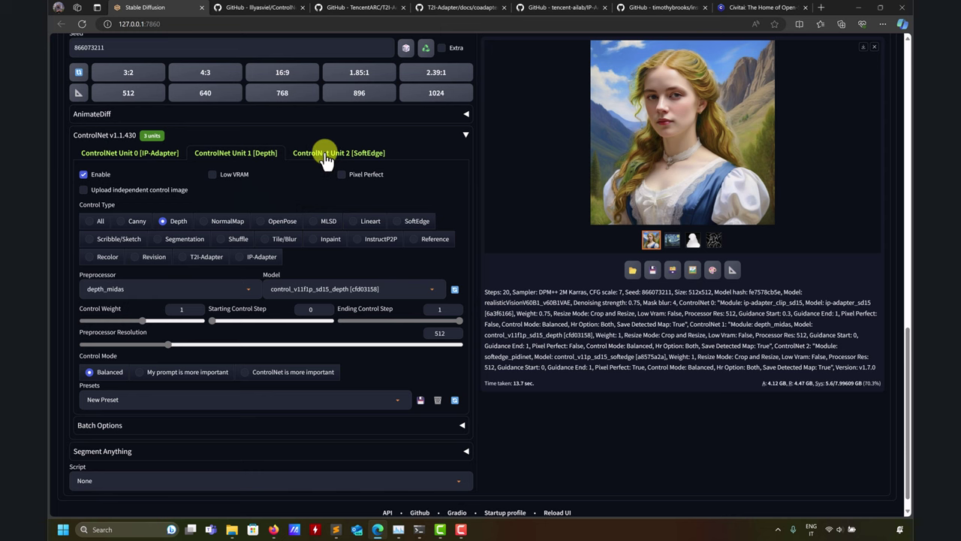
click(325, 158)
click(248, 154)
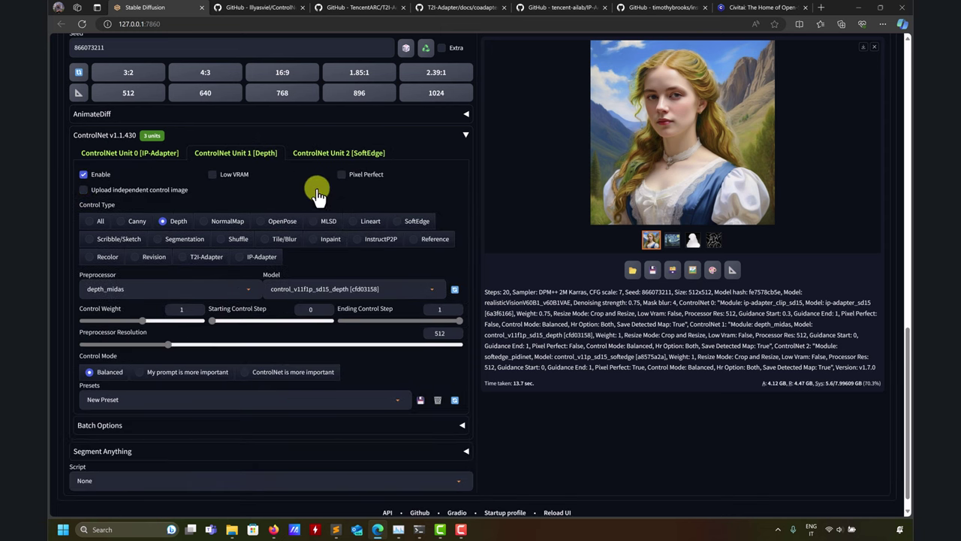
click(154, 150)
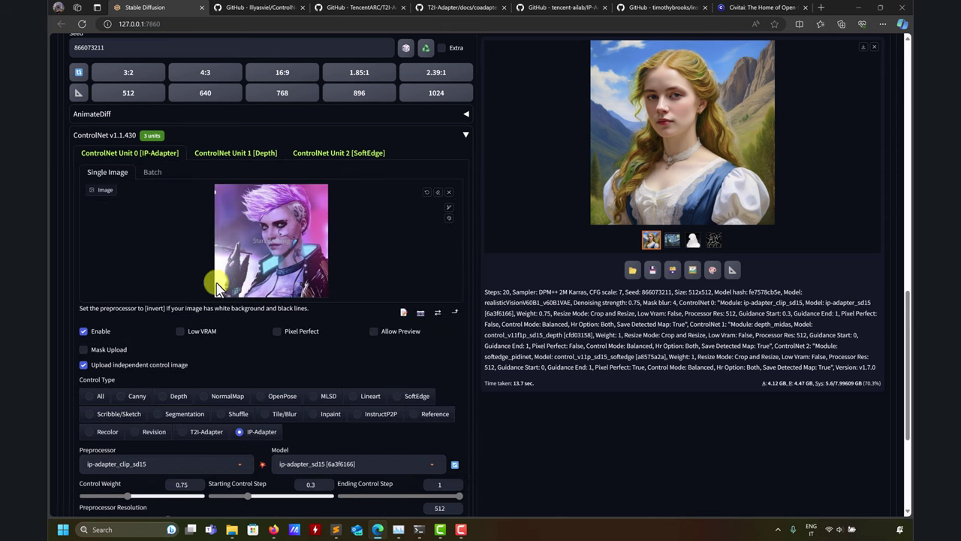
scroll(333, 333, up, 3)
scroll(337, 344, down, 2)
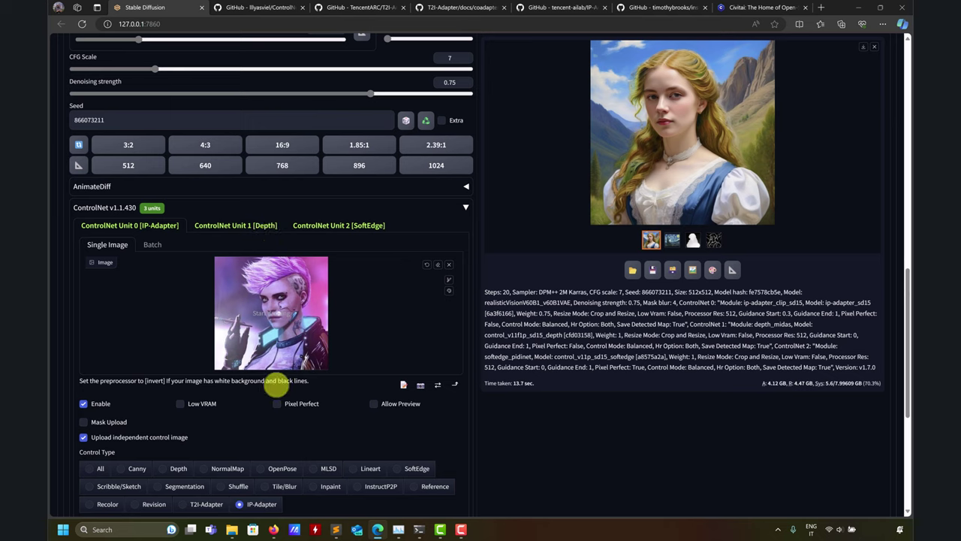
scroll(251, 429, down, 2)
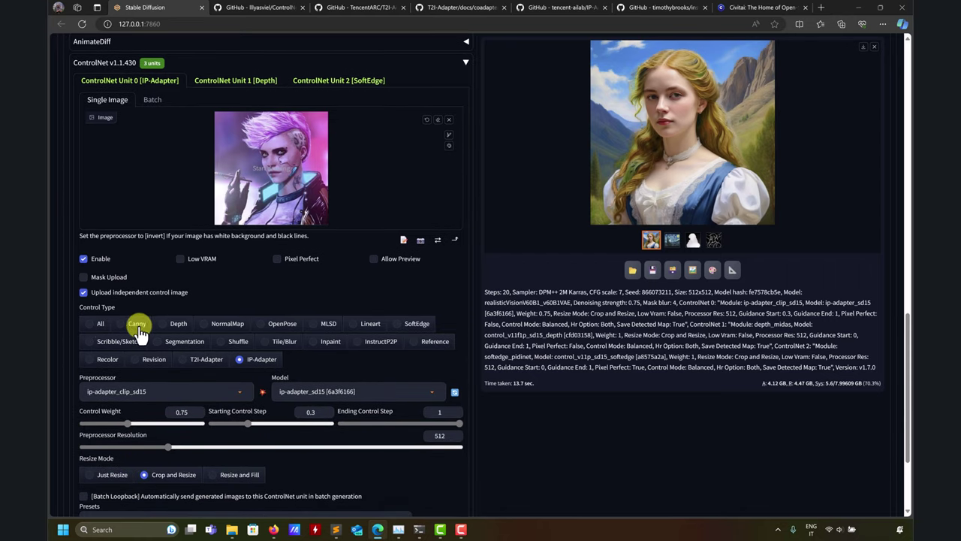
Step: Consult the Instruct Pix2Pix section of the ControlNet v1.1 README on GitHub and return to the Stable Diffusion page
click(263, 6)
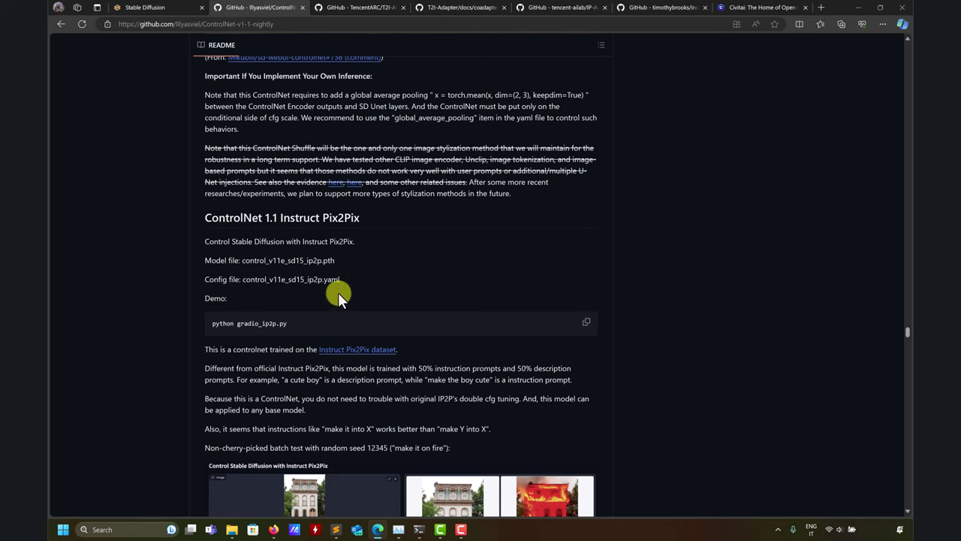
scroll(337, 294, down, 10)
scroll(358, 318, up, 5)
click(168, 7)
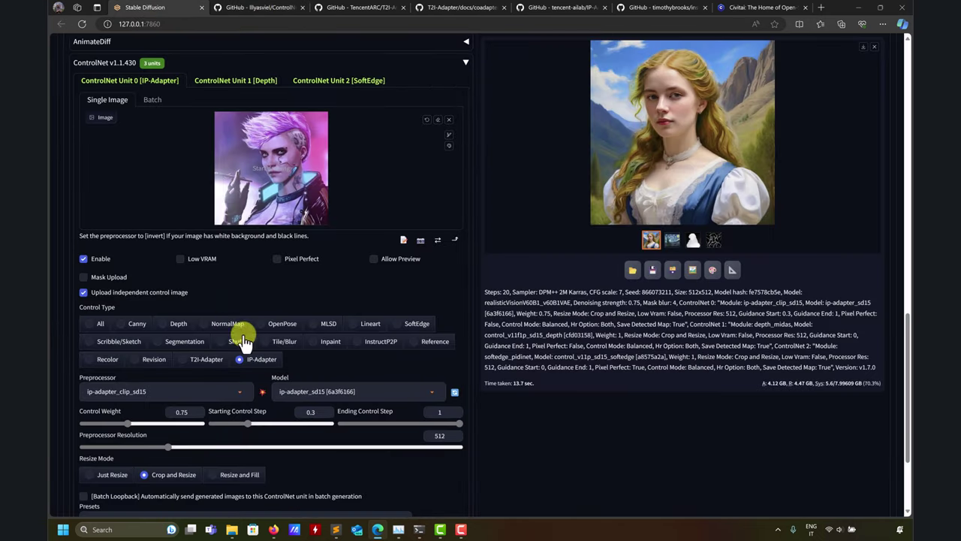
Step: Generate the img2img restyling from the pink-haired reference with IP-Adapter and inspect the result at full size
scroll(575, 459, up, 10)
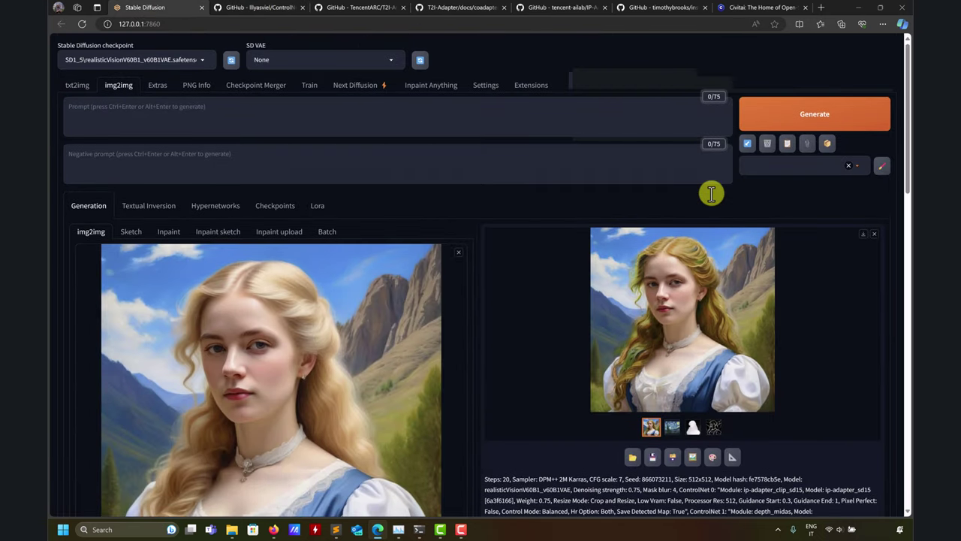
click(833, 113)
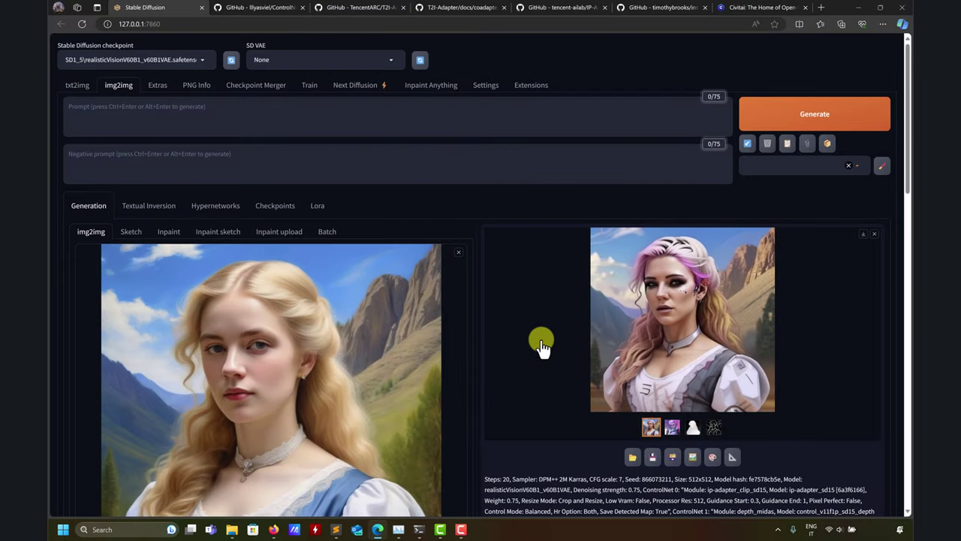
click(631, 318)
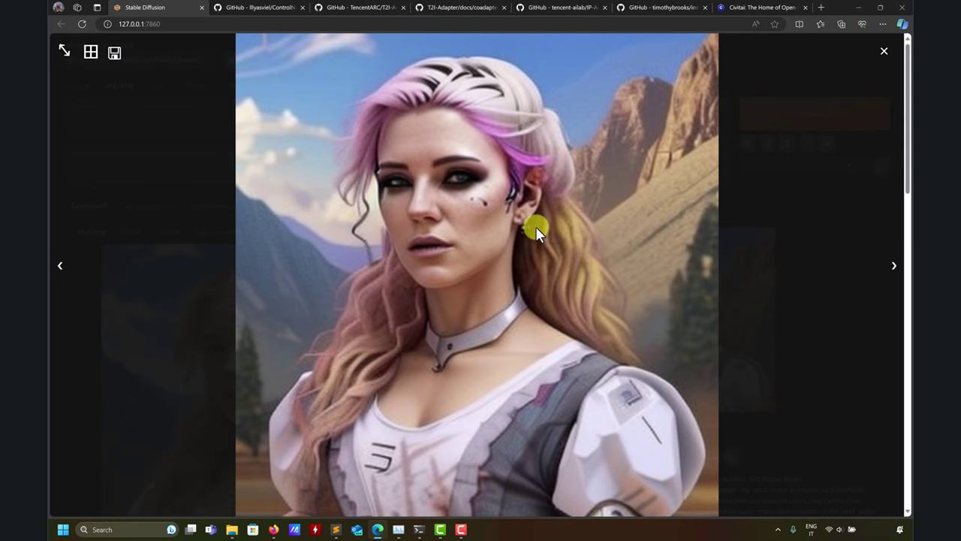
click(883, 60)
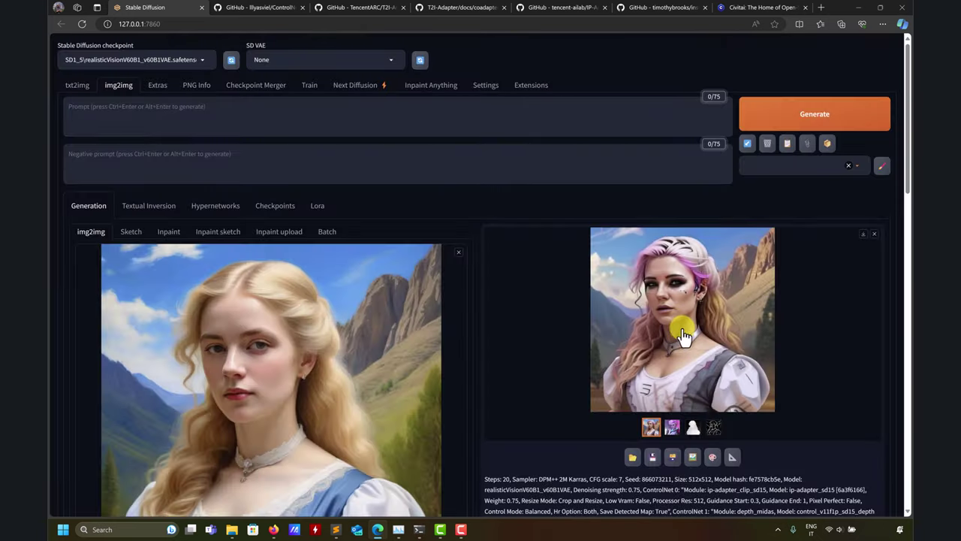
Step: Change ControlNet Unit 0's control type from IP-Adapter to T2I-Adapter and regenerate the portrait
scroll(476, 350, down, 2)
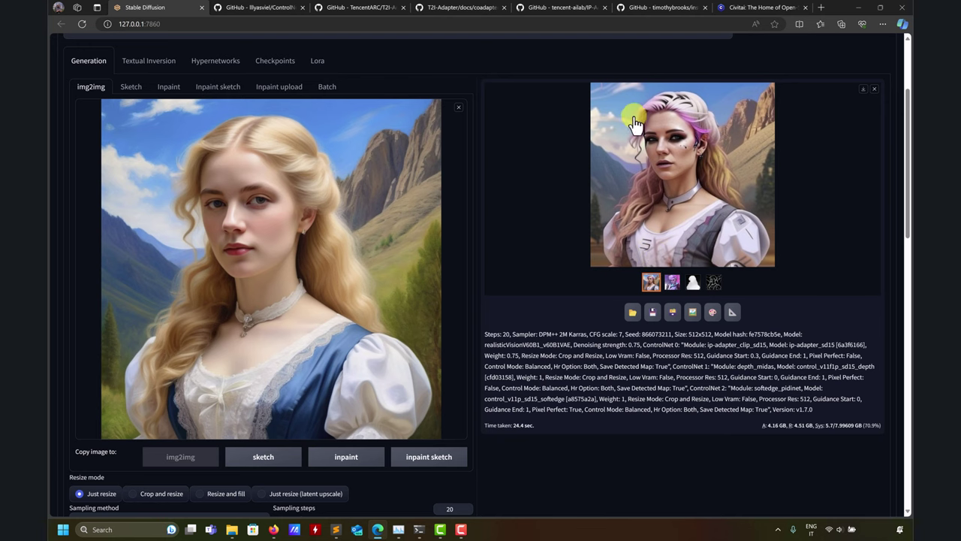
scroll(605, 186, down, 1)
scroll(542, 276, down, 15)
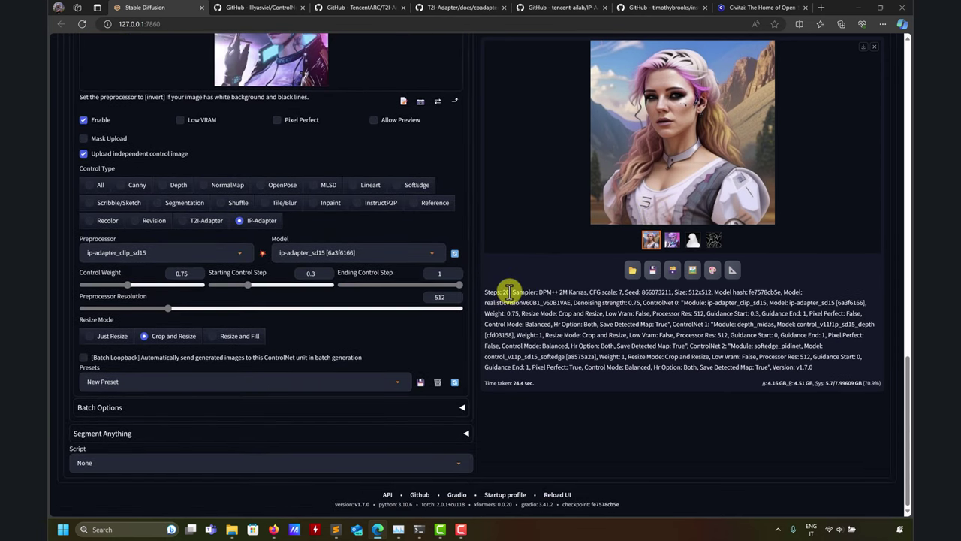
click(203, 222)
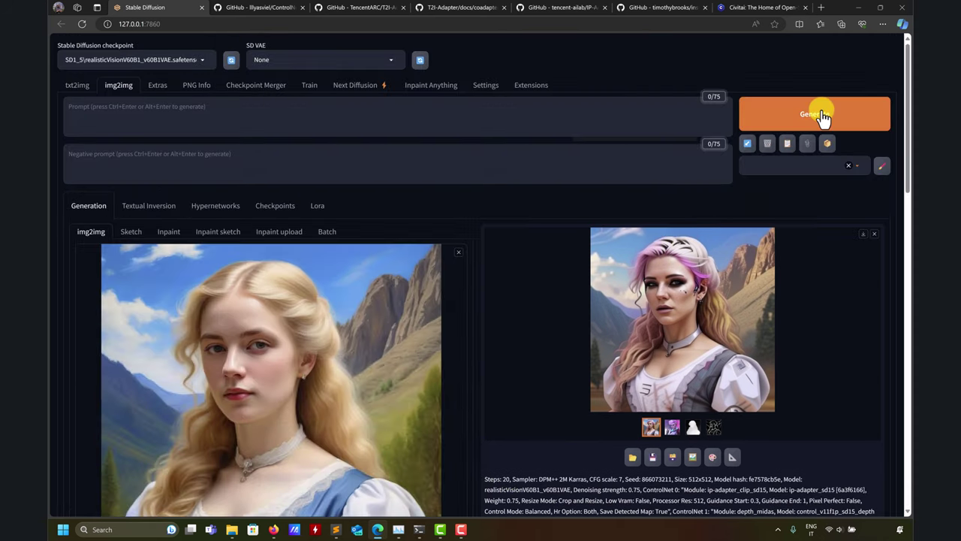
click(822, 118)
scroll(515, 382, down, 4)
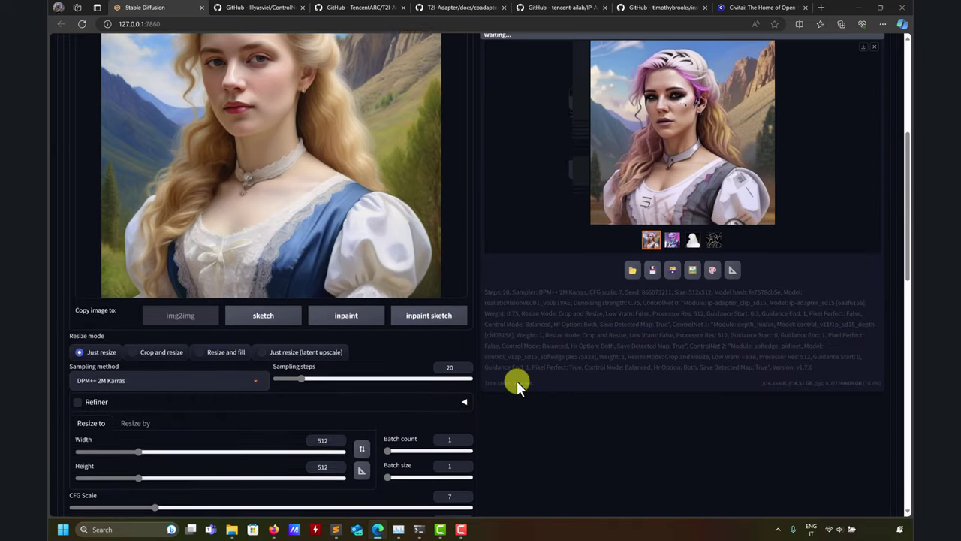
scroll(516, 381, down, 5)
click(421, 526)
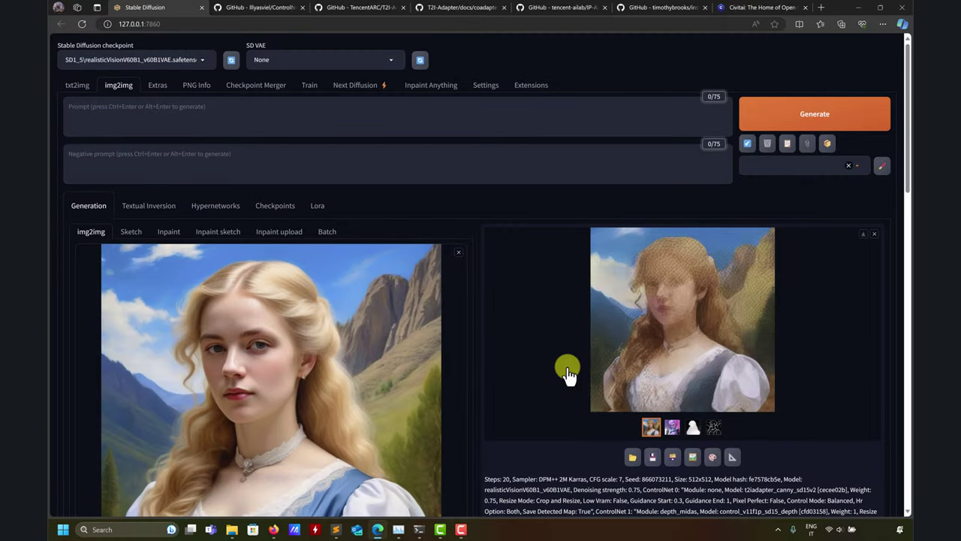
Step: Load the SD1_5 dreamshaper_8 checkpoint and regenerate the portrait with the T2I-Adapter unit
scroll(568, 373, down, 5)
scroll(568, 373, up, 5)
click(201, 58)
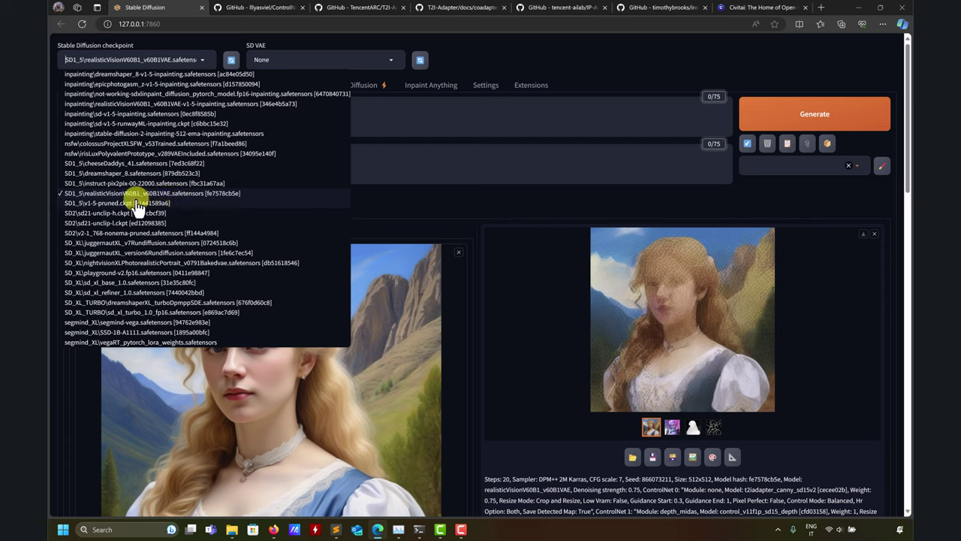
click(126, 174)
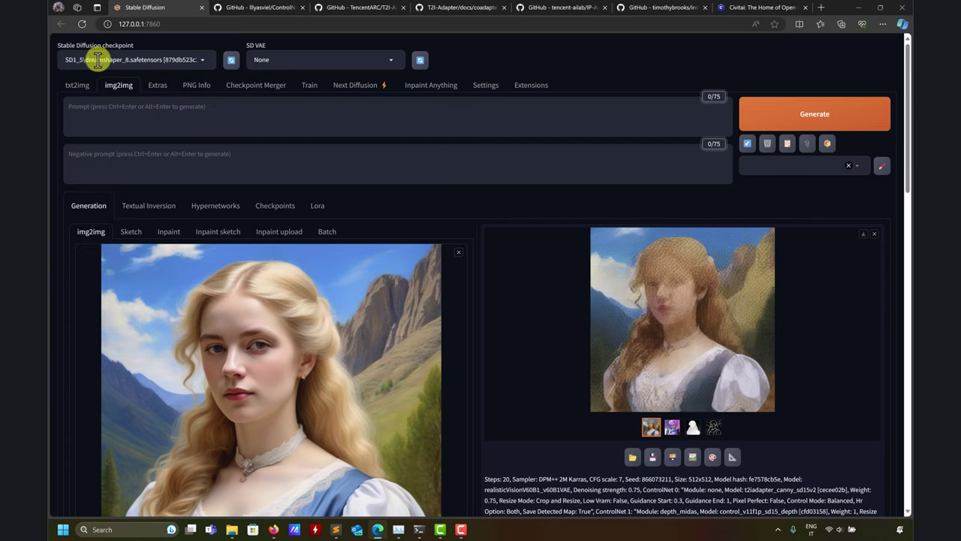
click(773, 120)
scroll(546, 313, down, 15)
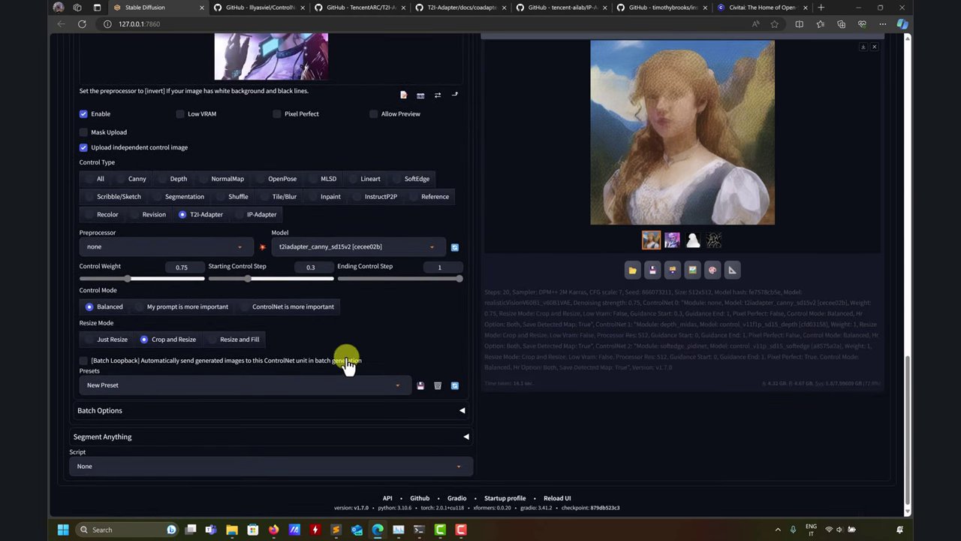
scroll(556, 345, up, 15)
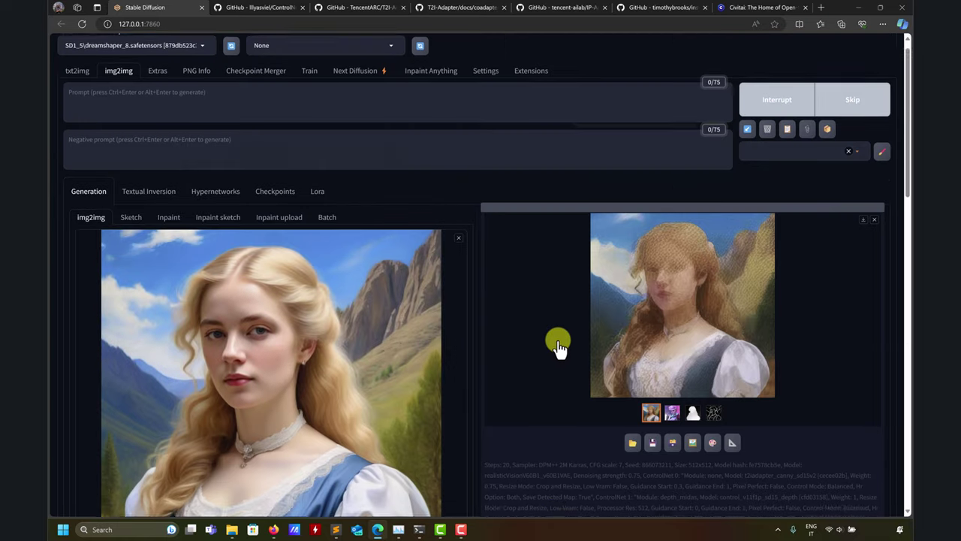
Step: Examine the T2I-Adapter unit's preprocessor and model settings, the generated portrait and its generation parameters
scroll(558, 342, down, 15)
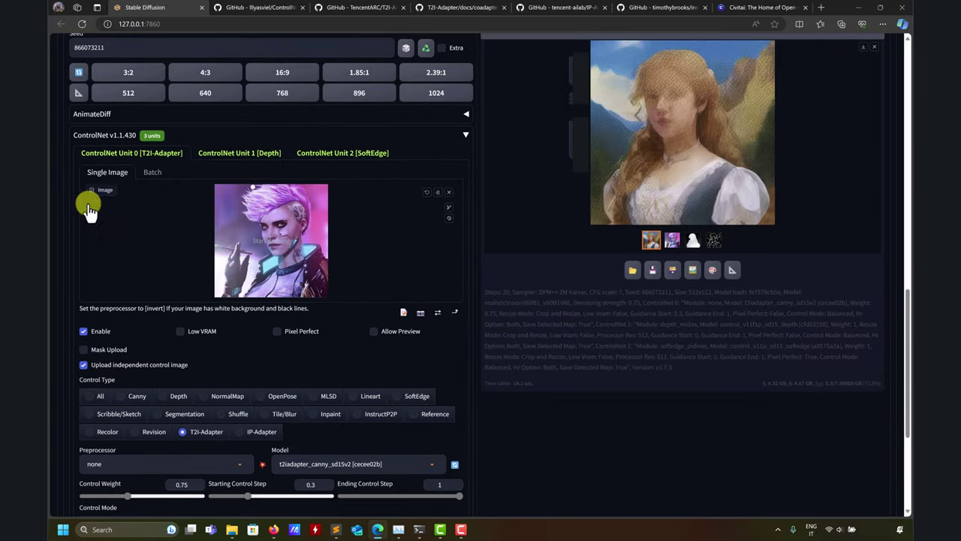
scroll(515, 350, down, 3)
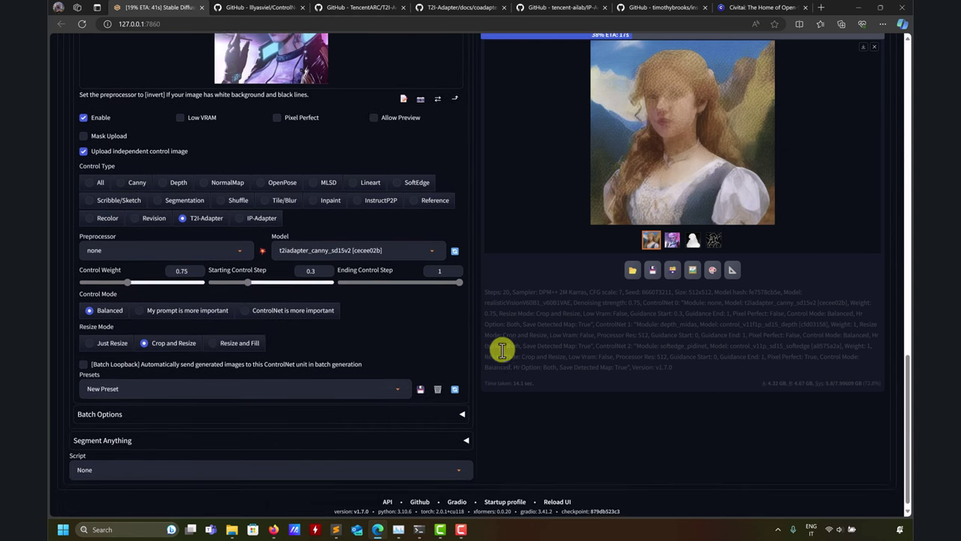
scroll(533, 357, up, 10)
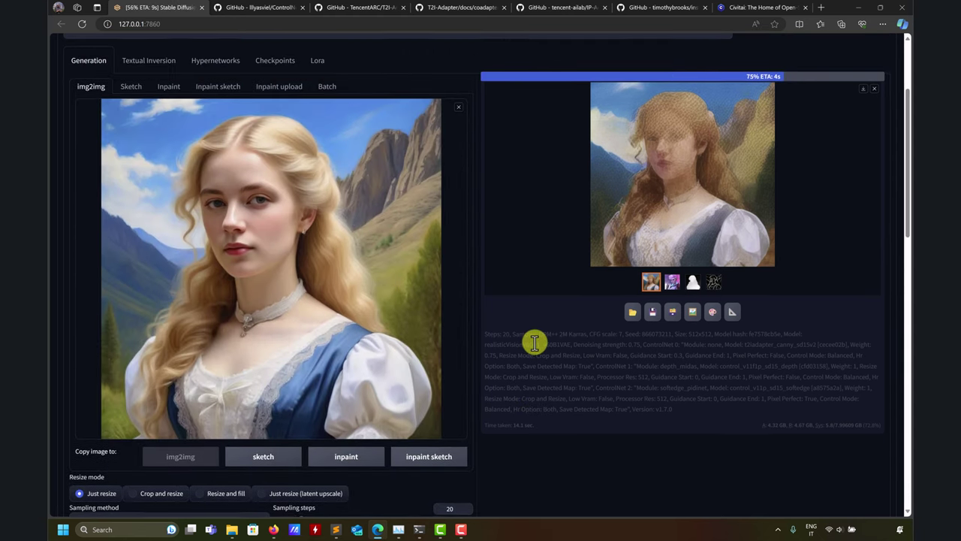
scroll(535, 343, up, 3)
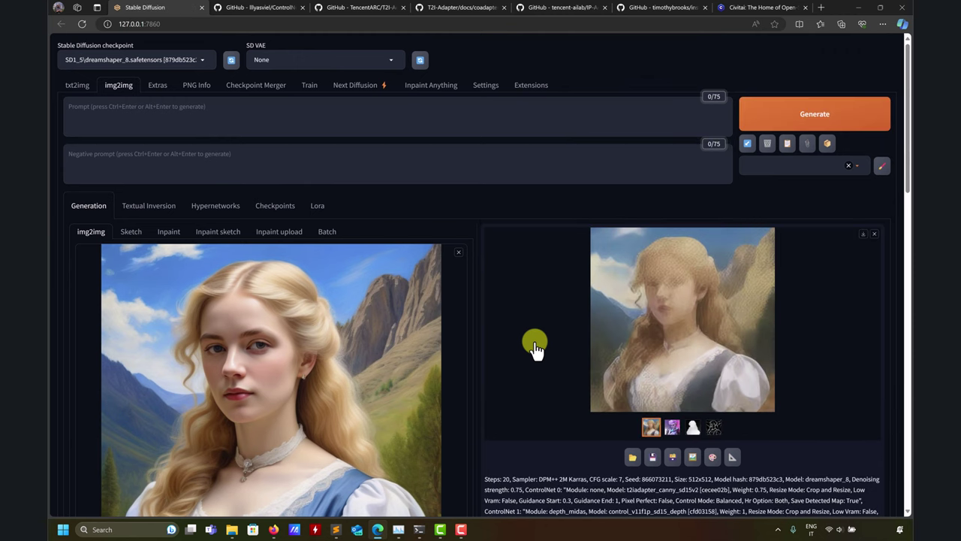
scroll(535, 347, down, 4)
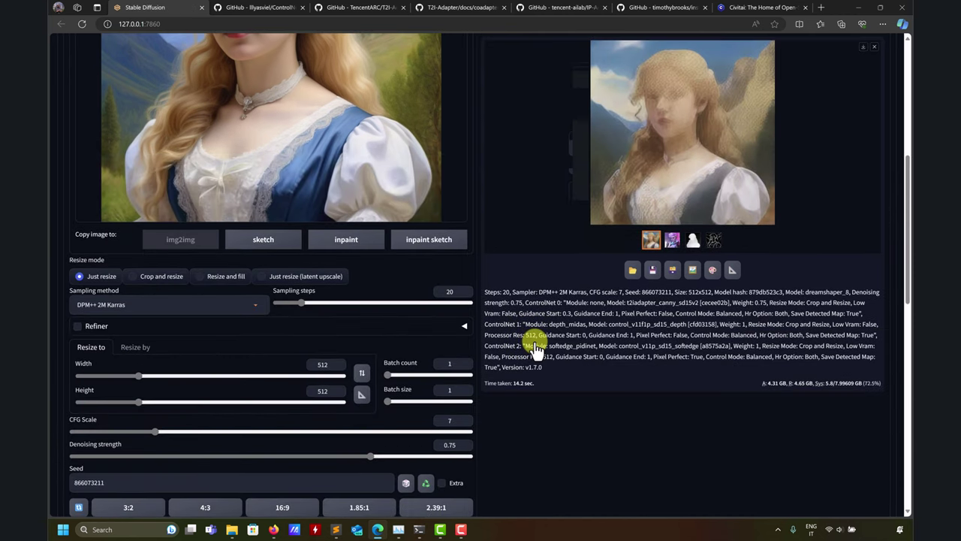
scroll(535, 347, up, 4)
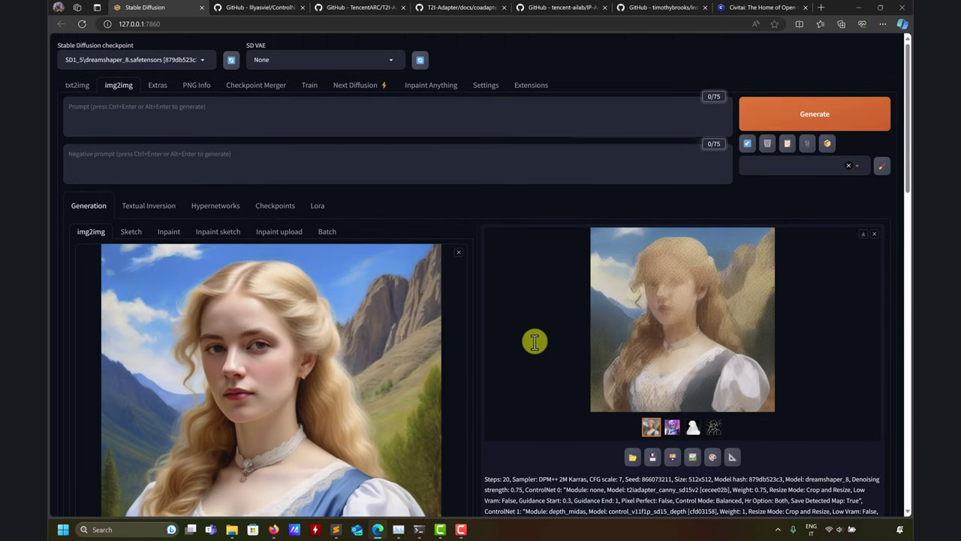
scroll(534, 342, down, 15)
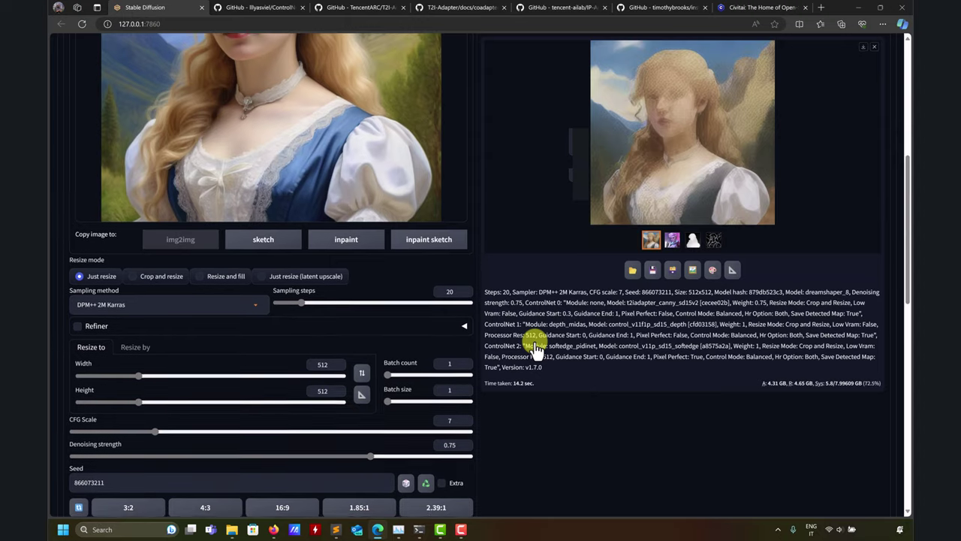
Step: Set the T2I-Adapter unit's model to t2iadapter_style_sd14v1 and its preprocessor to t2ia_style_clipvision
scroll(536, 349, down, 3)
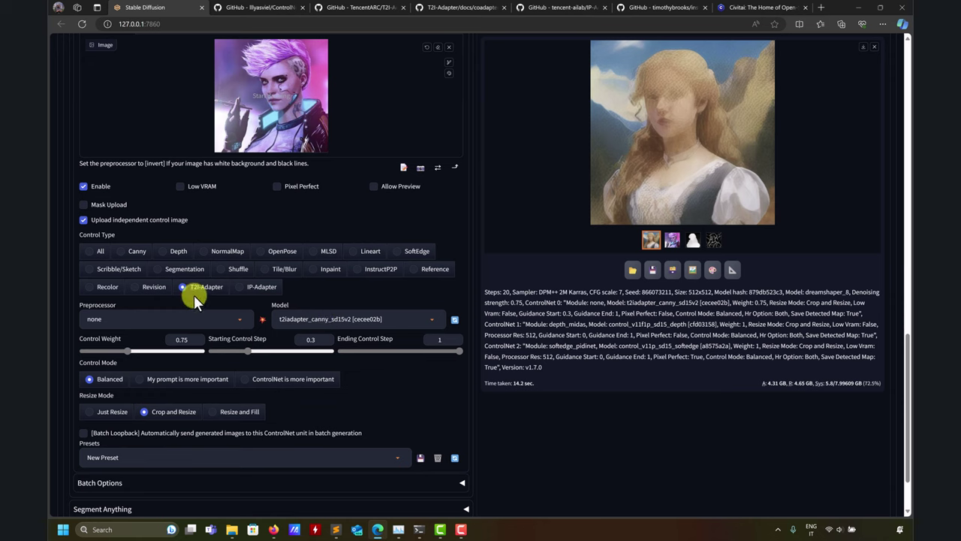
click(311, 318)
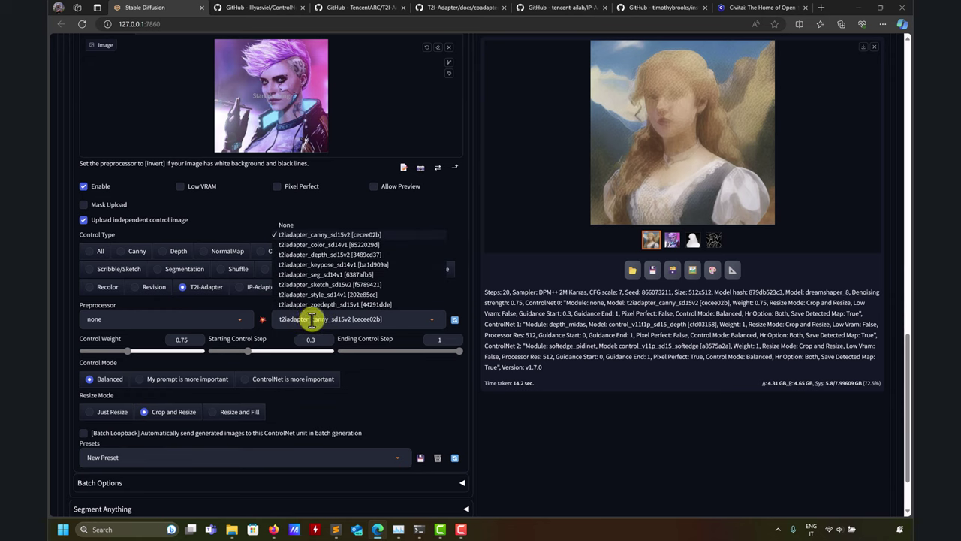
click(360, 297)
click(230, 318)
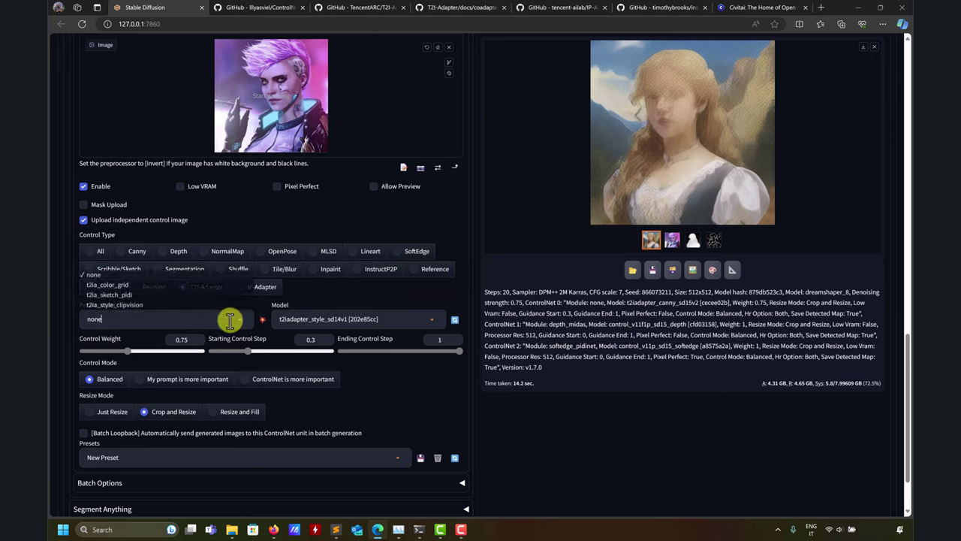
click(112, 304)
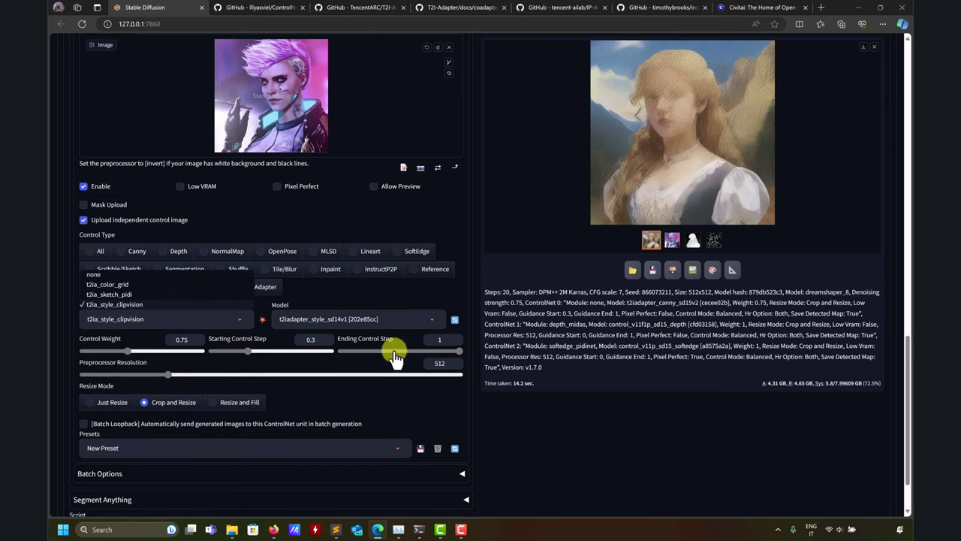
Step: Load the SD1_5 realisticVisionV60B1_v60B1VAE checkpoint, regenerate the portrait with the T2I-Adapter unit and view the result enlarged
scroll(533, 333, up, 15)
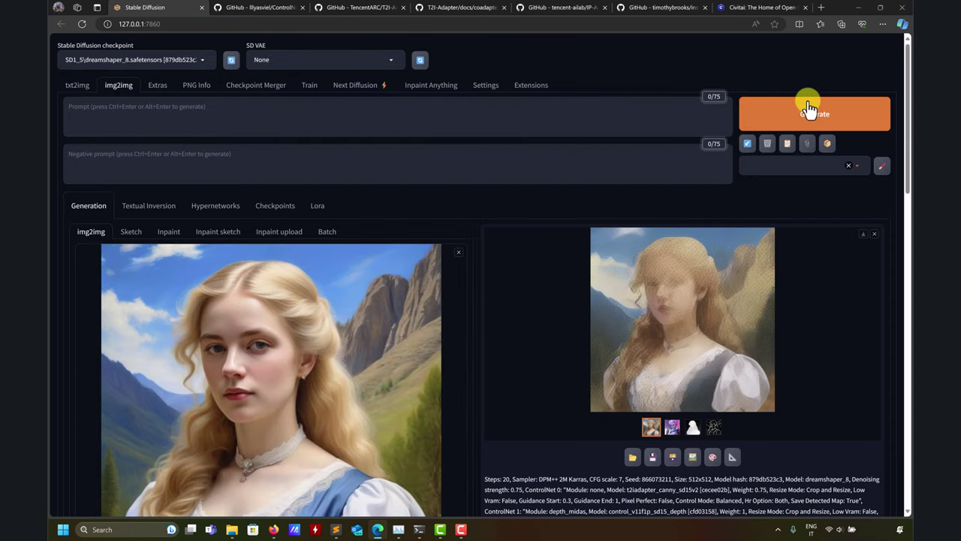
click(205, 61)
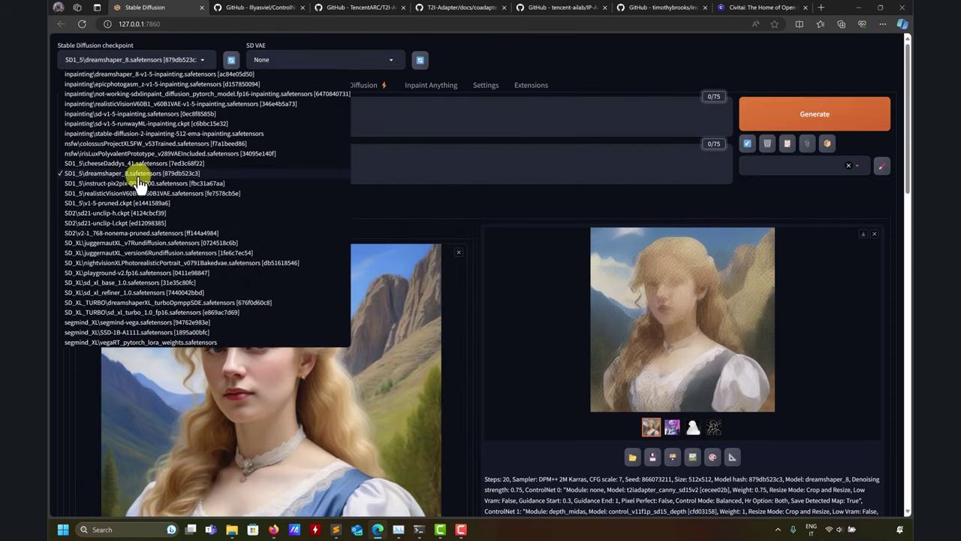
click(113, 193)
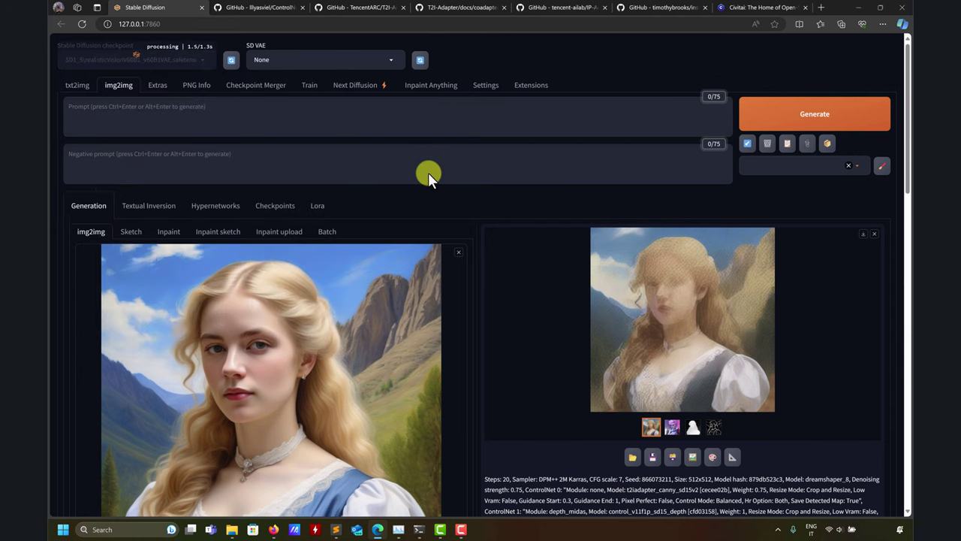
scroll(501, 252, down, 15)
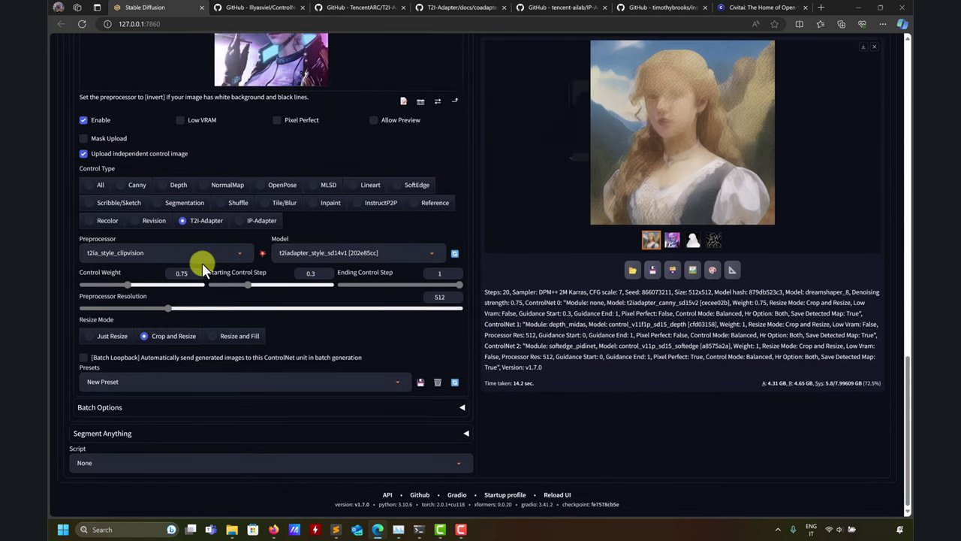
scroll(568, 283, up, 15)
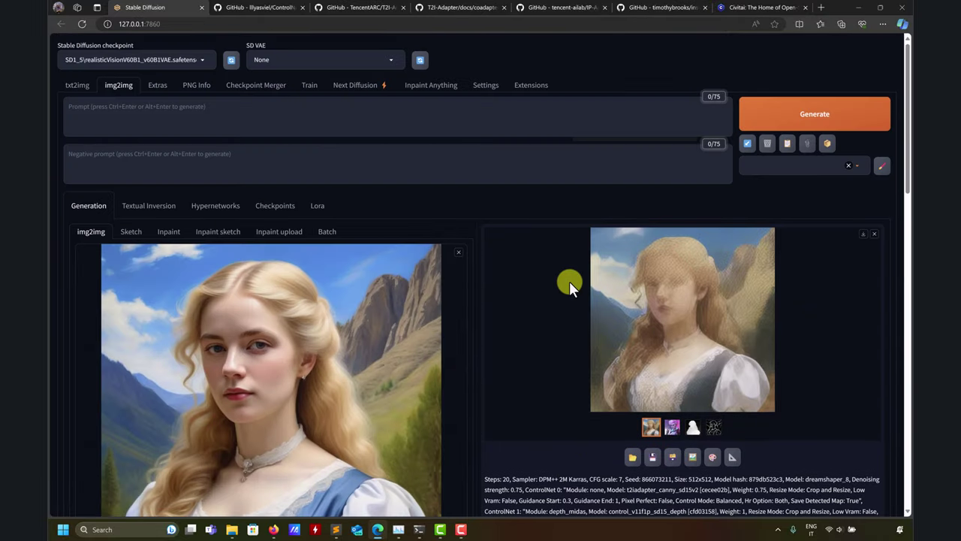
click(801, 120)
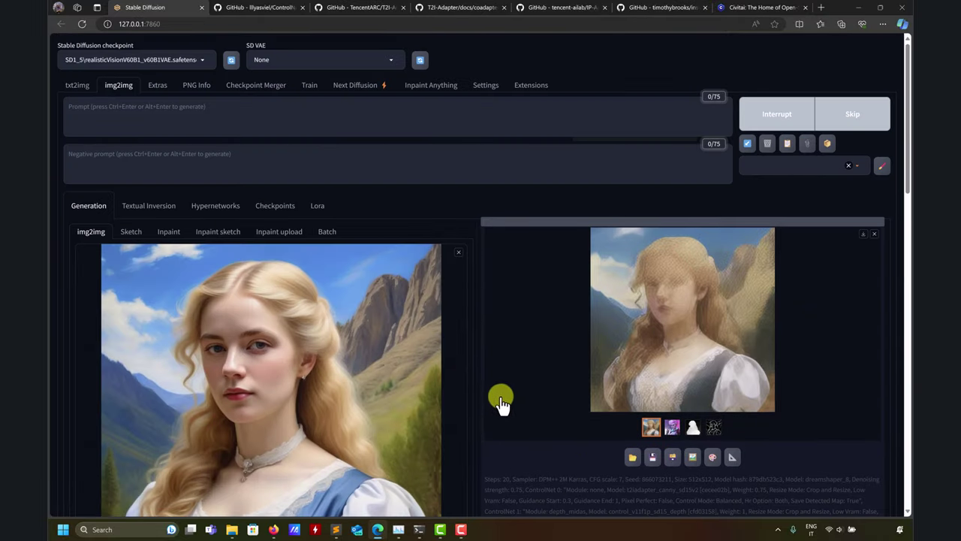
click(418, 531)
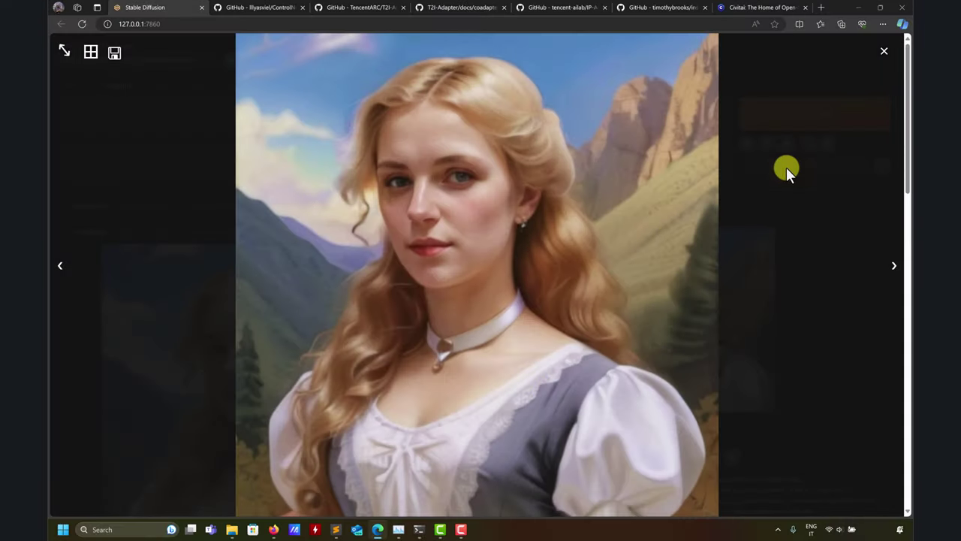
click(882, 53)
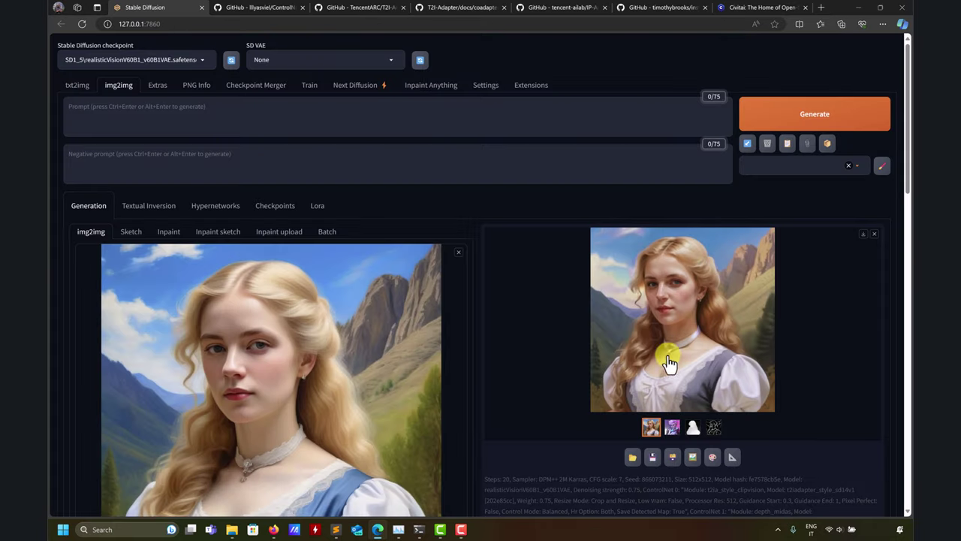
Step: Set the T2I-Adapter unit's control weight to 1.5 and regenerate the portrait
scroll(541, 373, down, 1)
scroll(533, 369, down, 2)
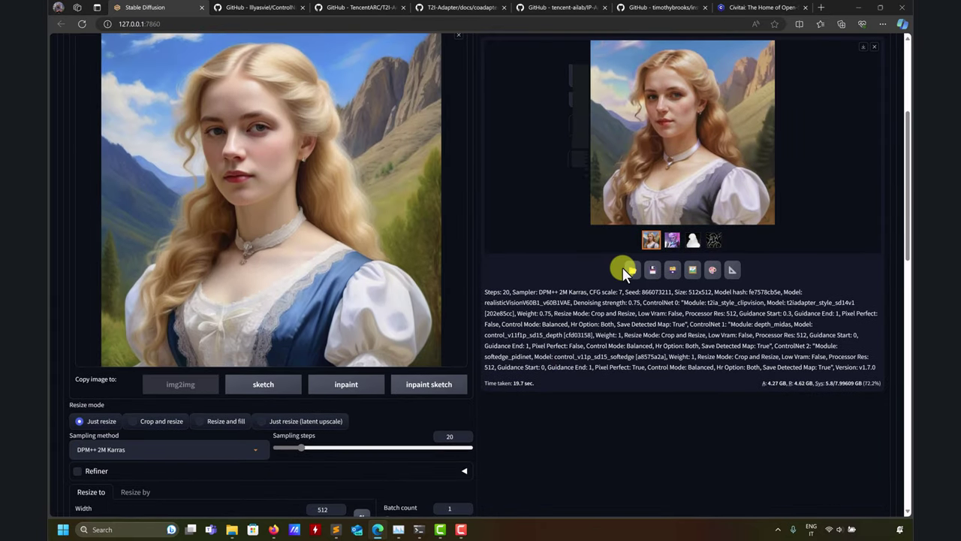
scroll(623, 268, up, 2)
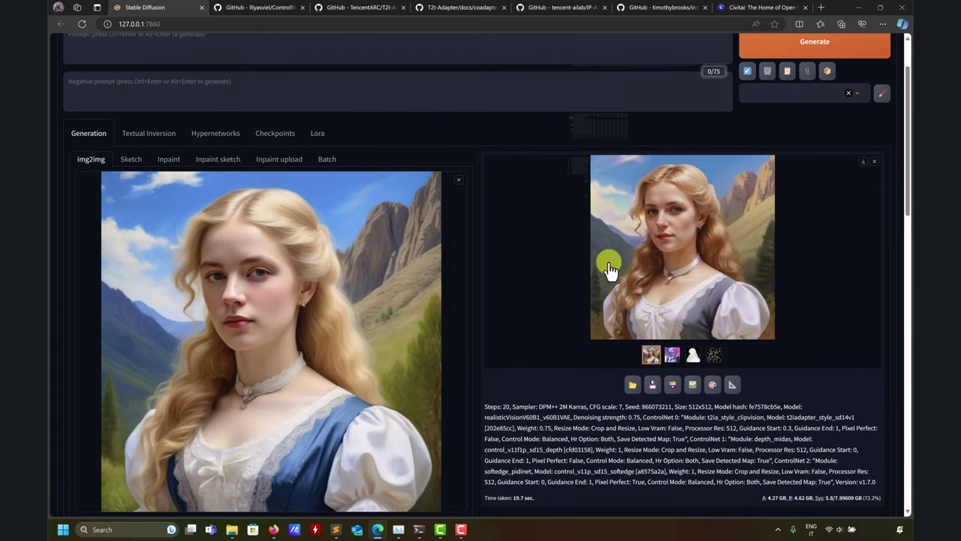
scroll(554, 262, down, 15)
scroll(539, 258, up, 5)
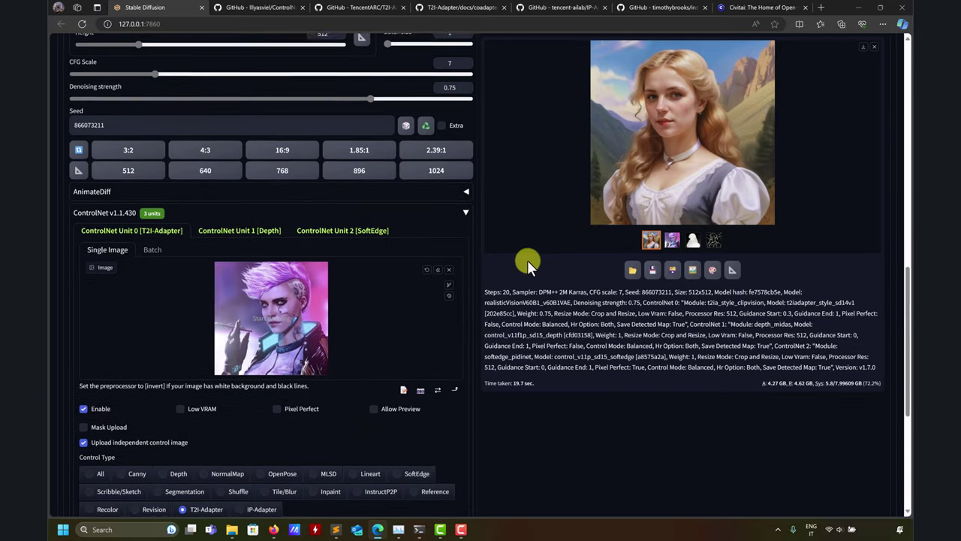
scroll(527, 260, down, 5)
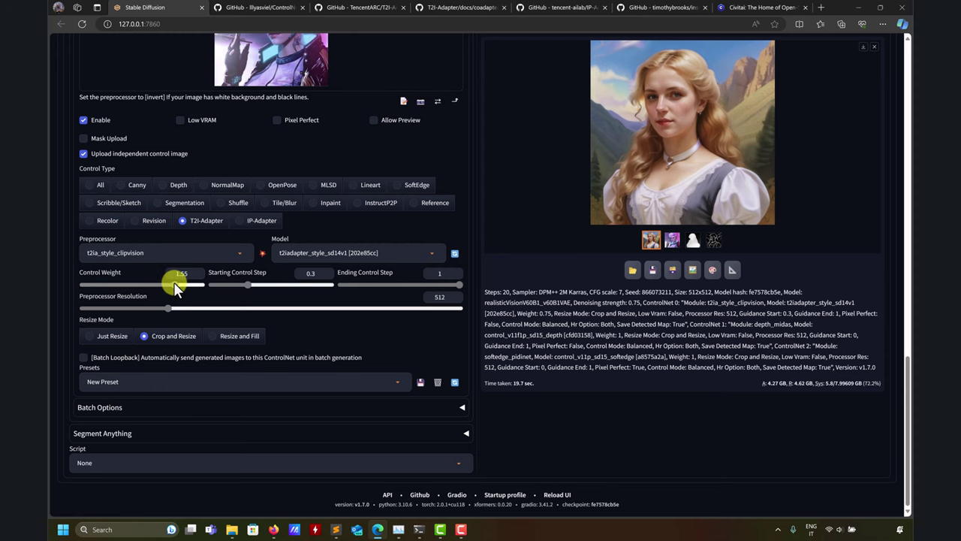
scroll(635, 266, up, 15)
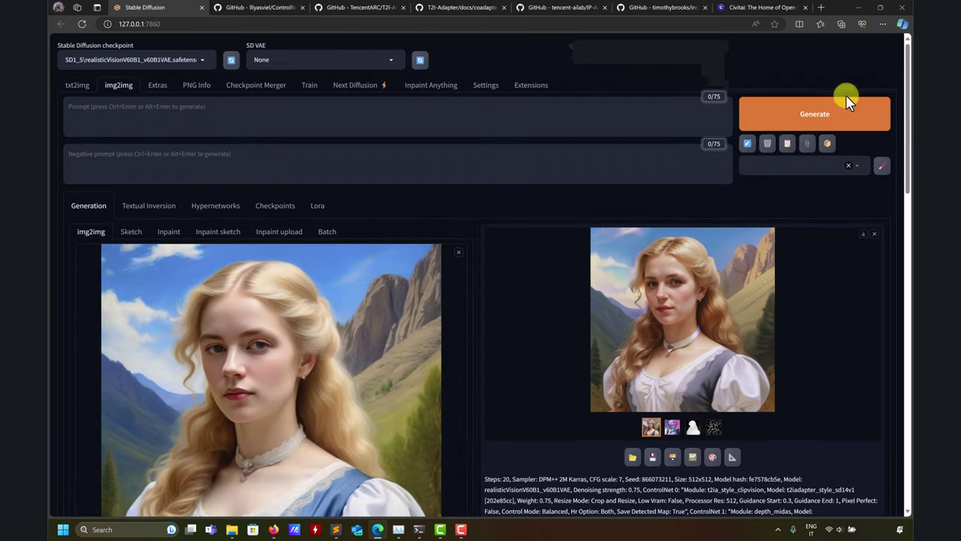
click(839, 114)
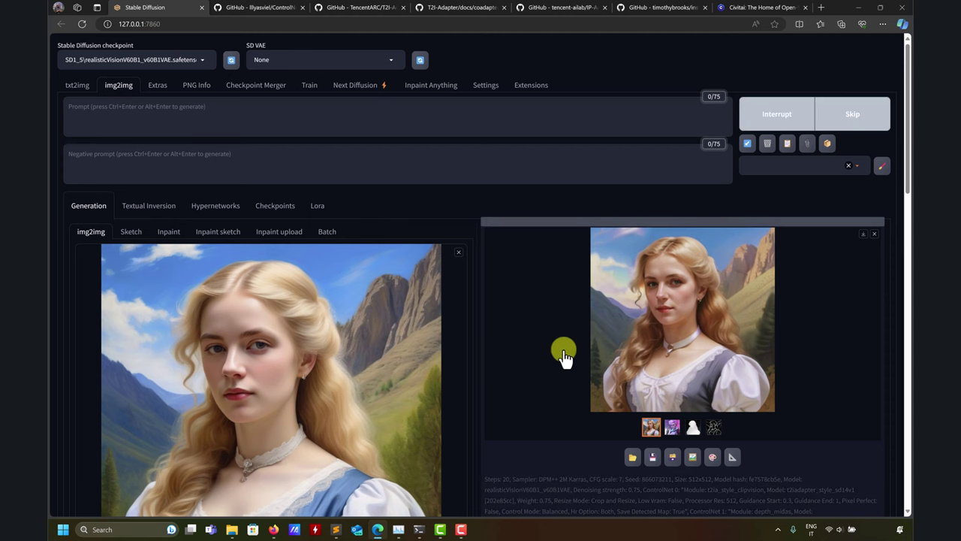
Step: View the reference images OIP (Custom) (1).jpg and OIP.jpg, and place the former below the generated portrait for comparison
scroll(499, 390, down, 3)
scroll(495, 398, down, 1)
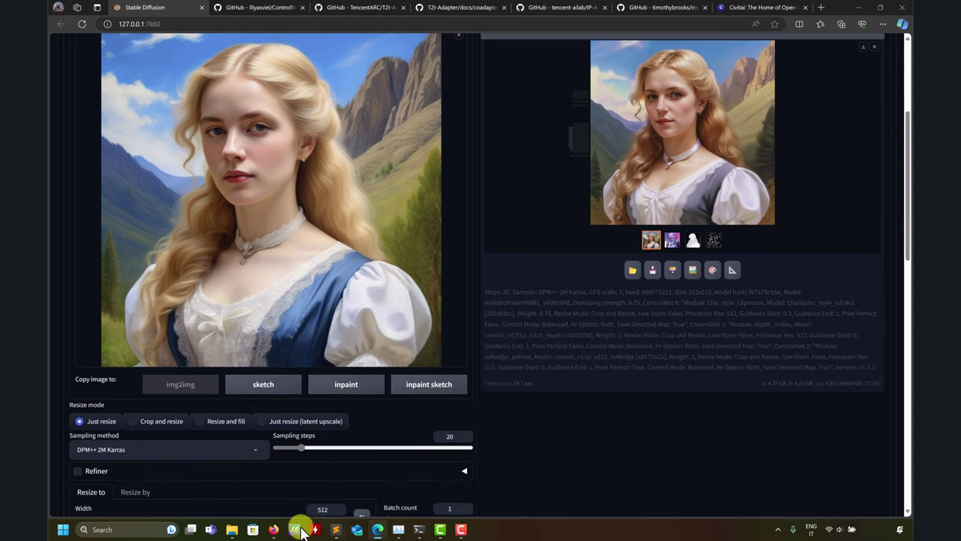
mouse_move(234, 534)
click(387, 496)
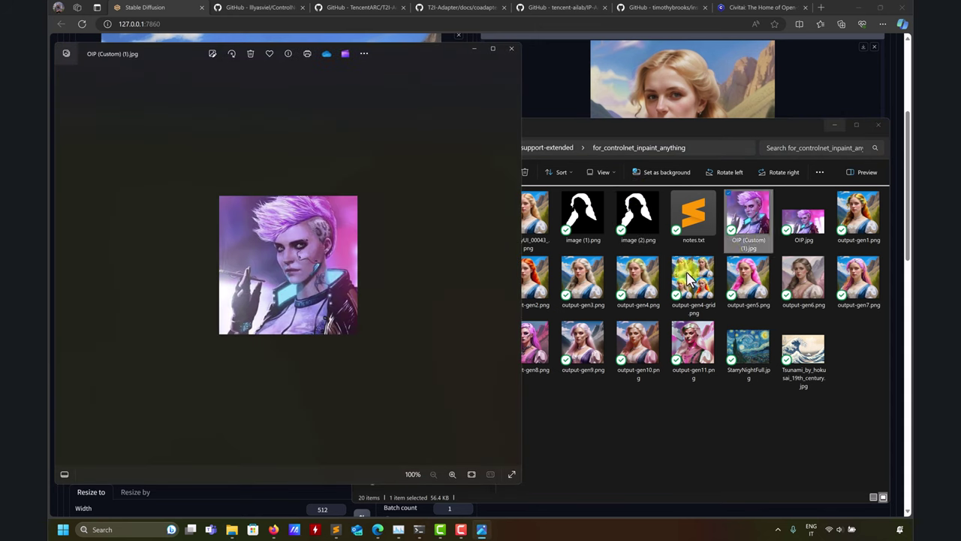
key(Right)
key(Return)
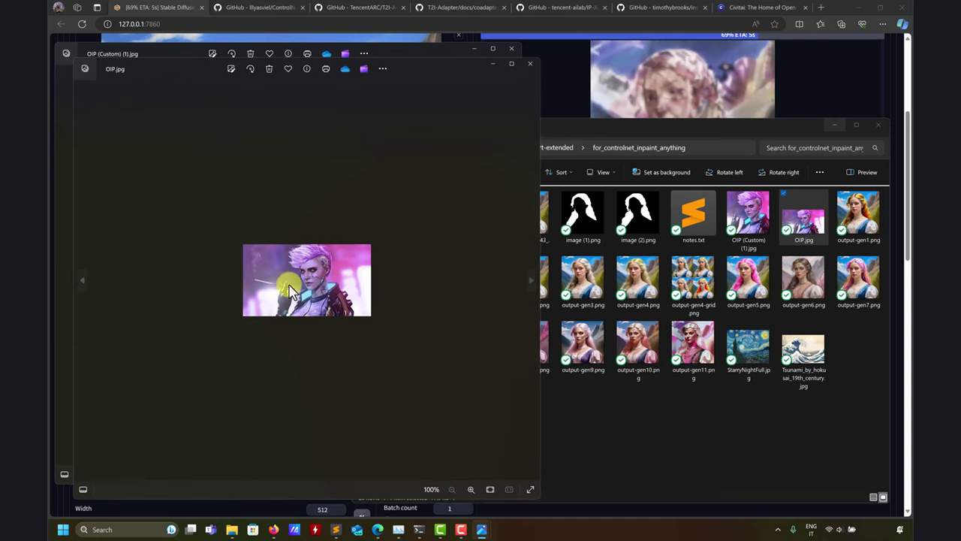
click(530, 64)
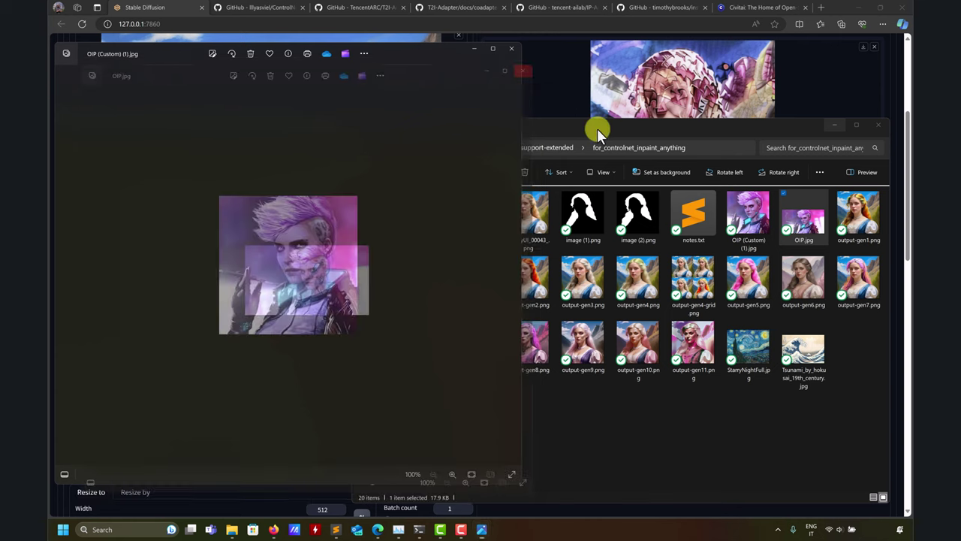
click(835, 125)
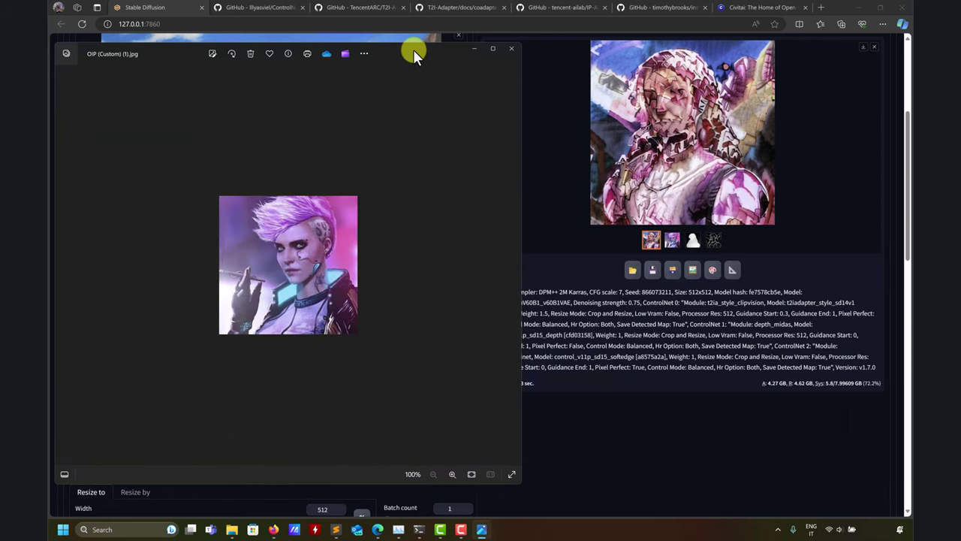
drag(413, 54, 651, 289)
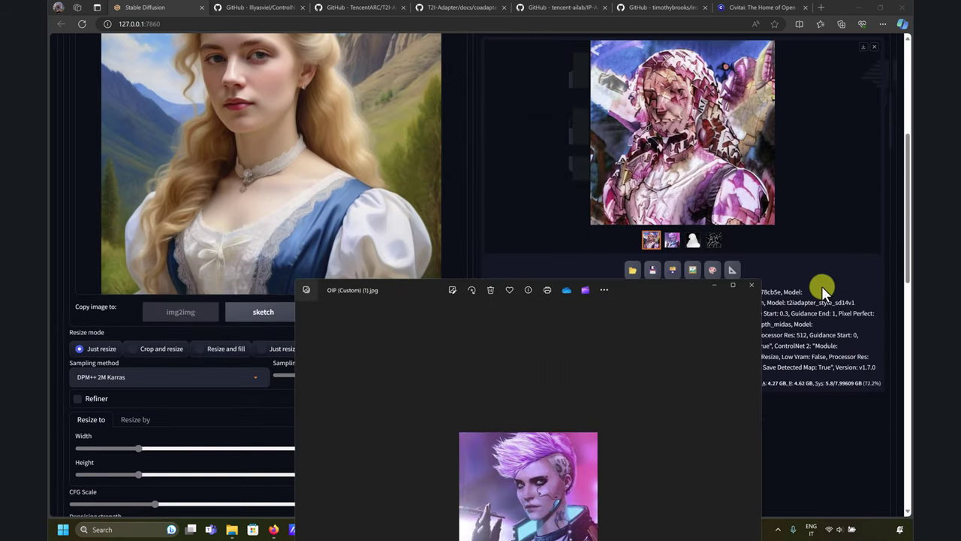
click(822, 367)
Step: Set the T2I-Adapter unit's control weight to 1 and regenerate the portrait
scroll(601, 300, down, 5)
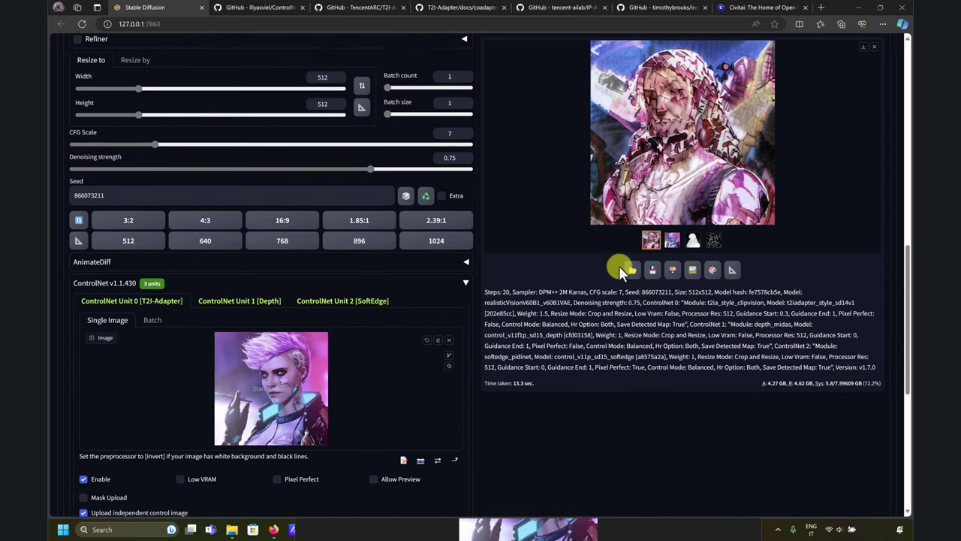
scroll(214, 335, down, 4)
drag(176, 353, 142, 350)
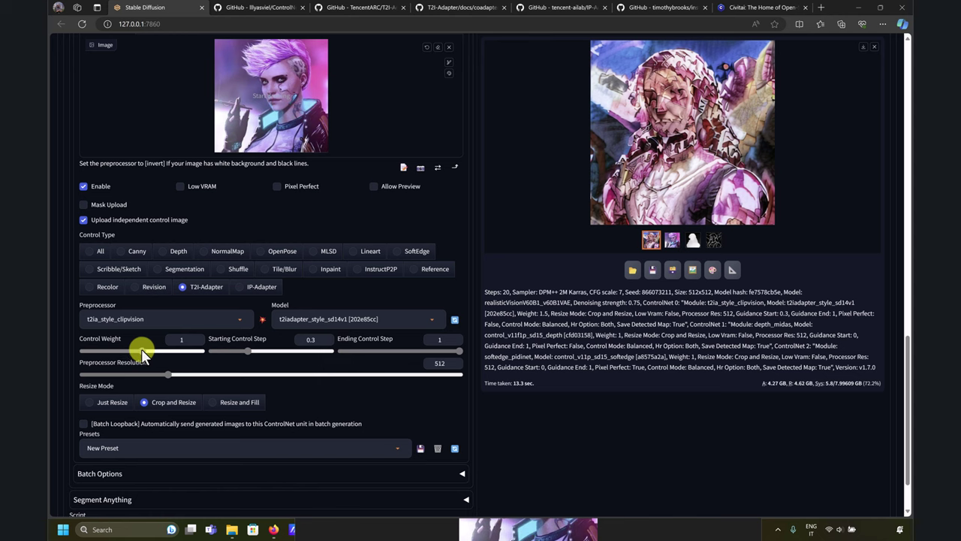
scroll(650, 398, up, 15)
click(808, 116)
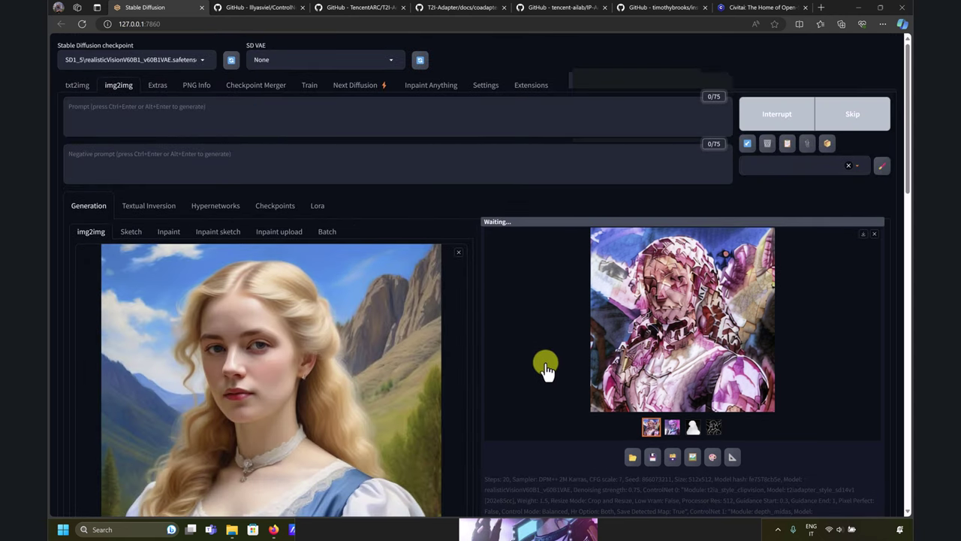
scroll(528, 363, down, 2)
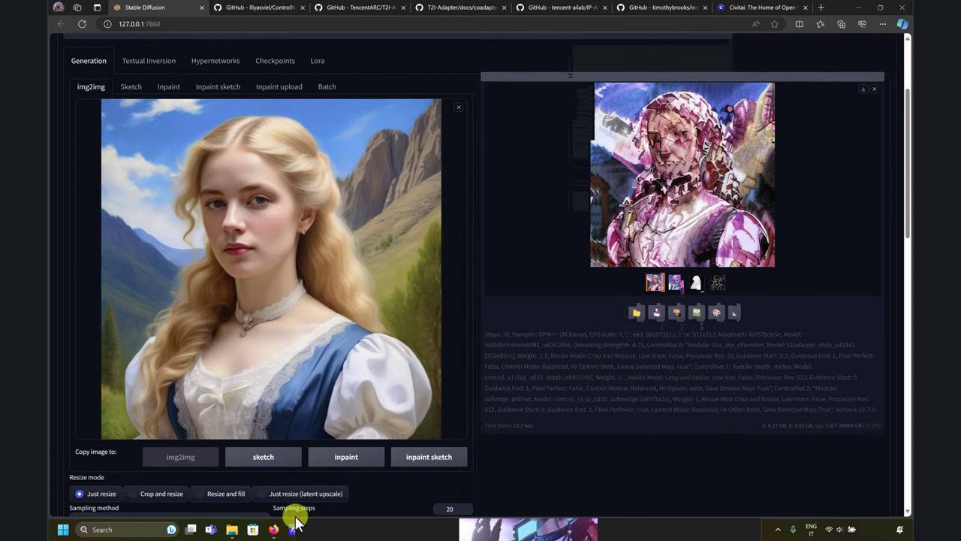
Step: Close the reference image and inspect the regenerated portrait at enlarged size against the source portrait
click(528, 530)
click(752, 285)
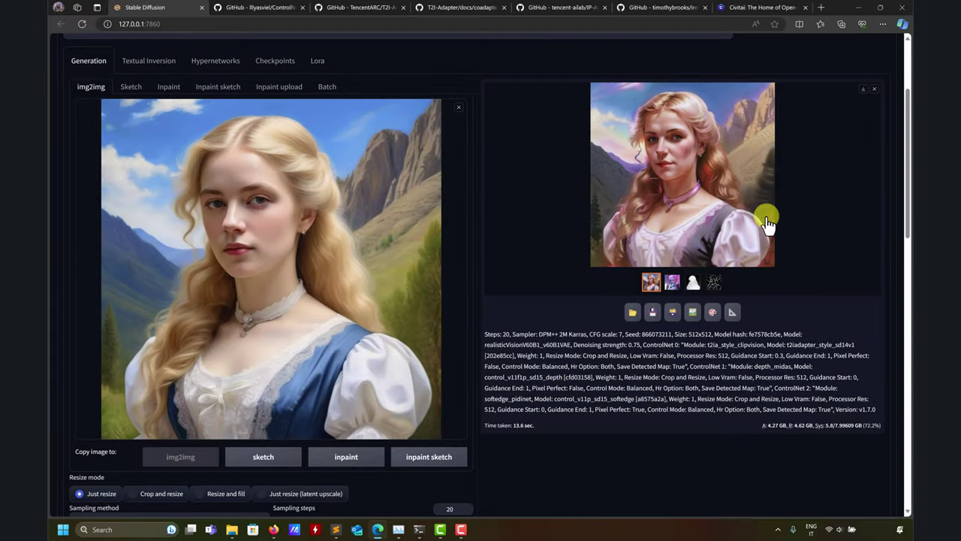
click(738, 196)
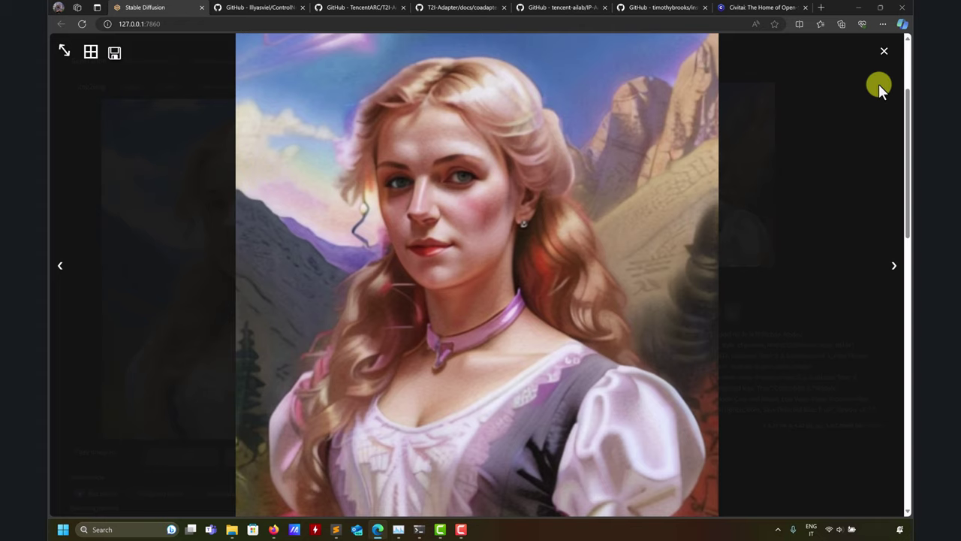
click(884, 53)
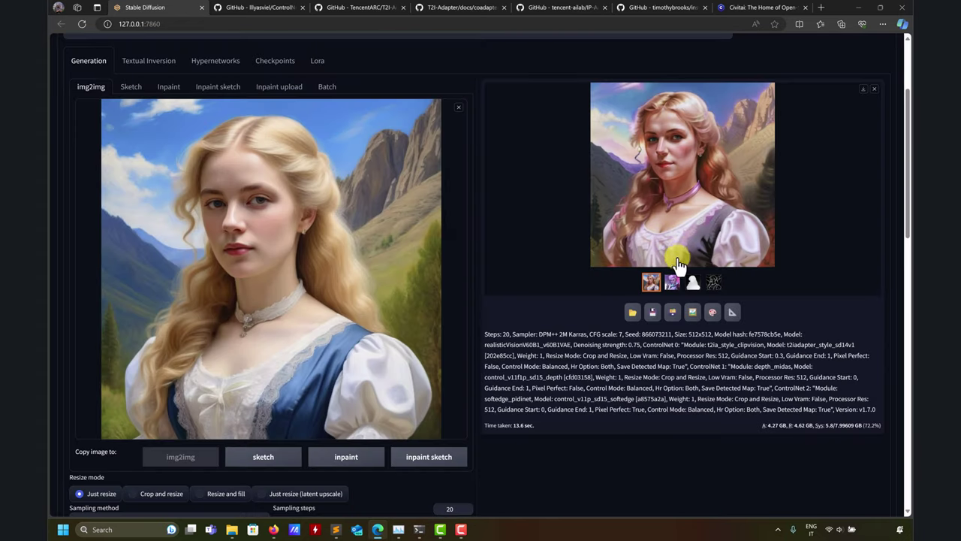
scroll(708, 180, down, 1)
scroll(687, 146, up, 2)
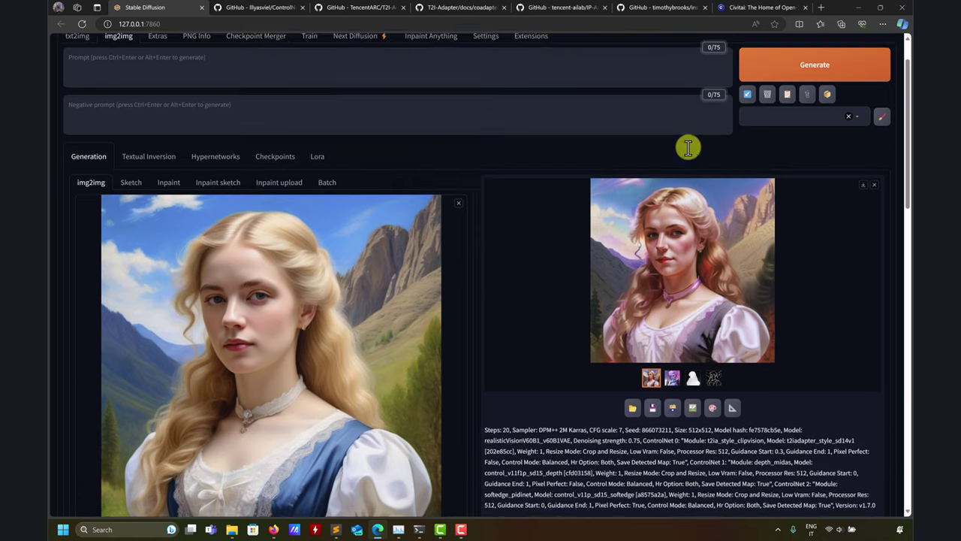
Step: Set the T2I-Adapter unit's starting control step to 0 and regenerate the portrait
scroll(718, 279, down, 3)
scroll(528, 297, down, 10)
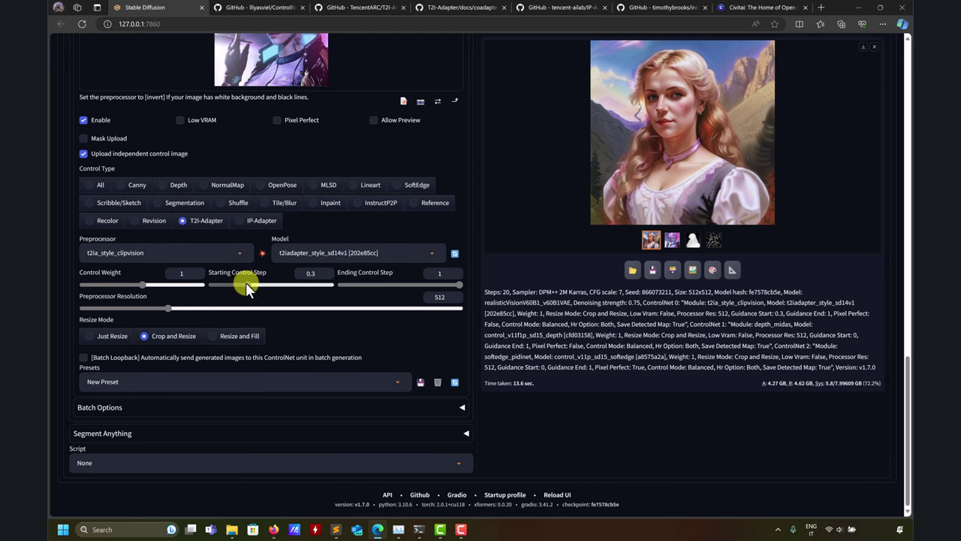
scroll(626, 378, up, 15)
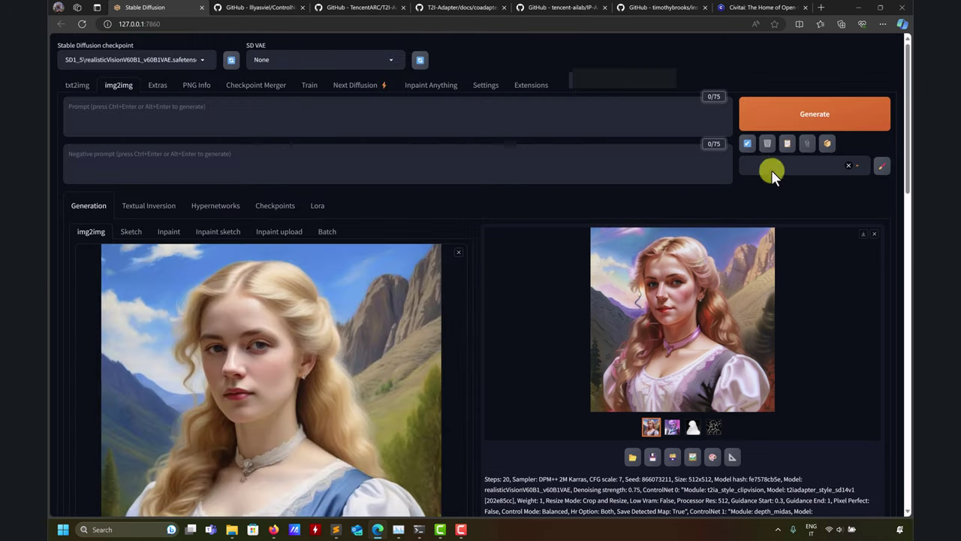
key(ctrl+Return)
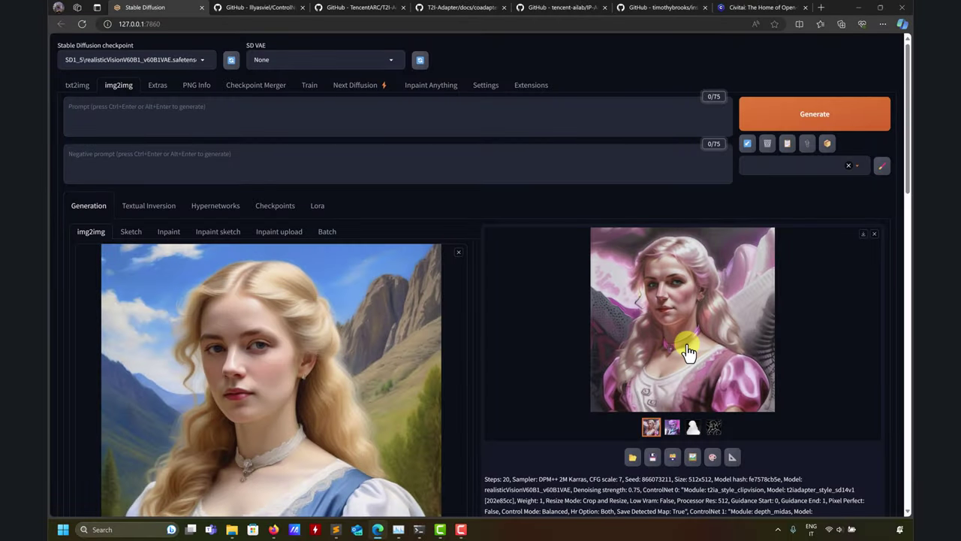
Step: View the new portrait enlarged, then examine its generation parameters and the T2I-Adapter unit's settings
click(687, 348)
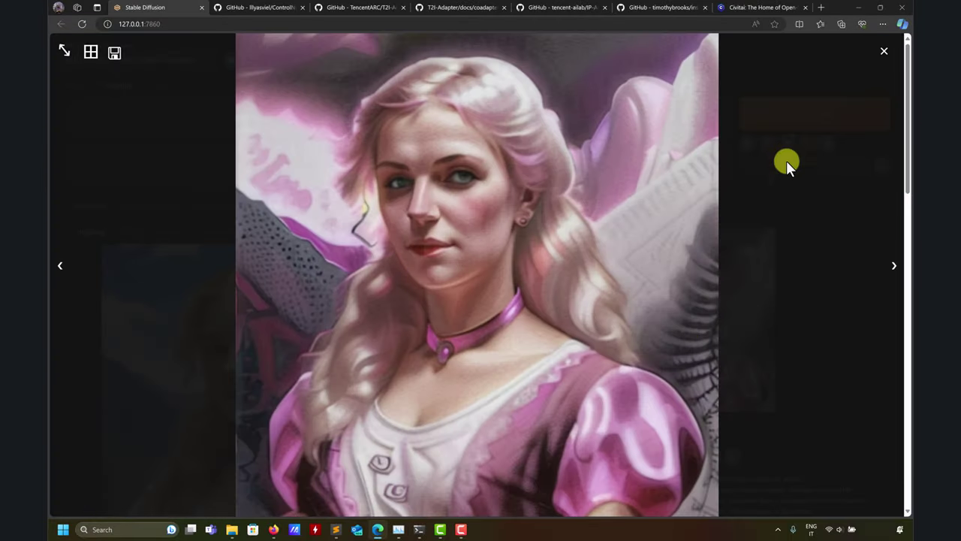
click(884, 53)
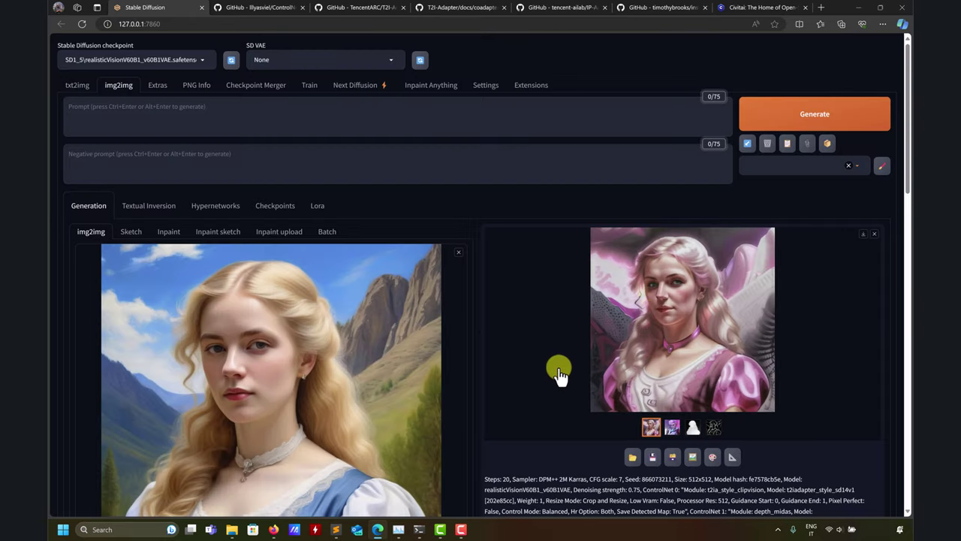
scroll(559, 376, down, 10)
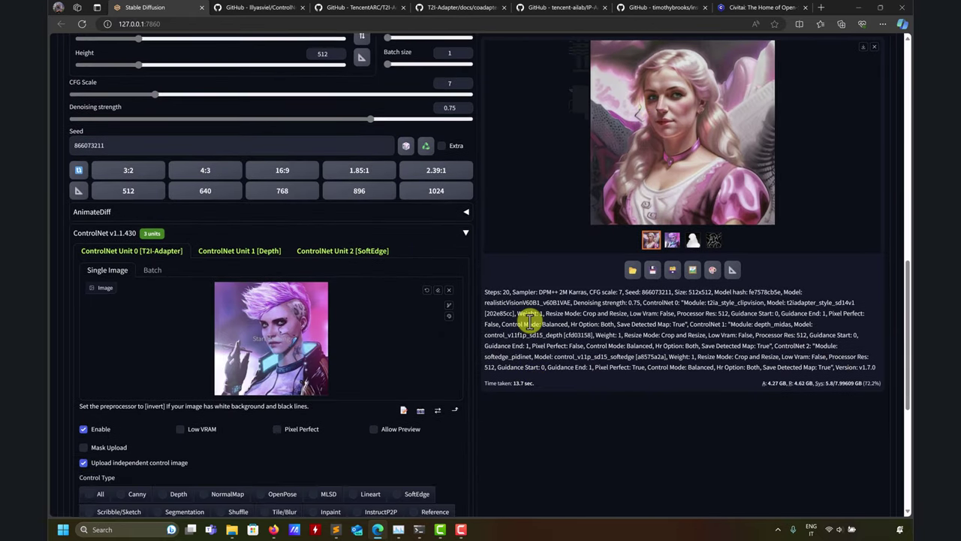
scroll(530, 321, down, 3)
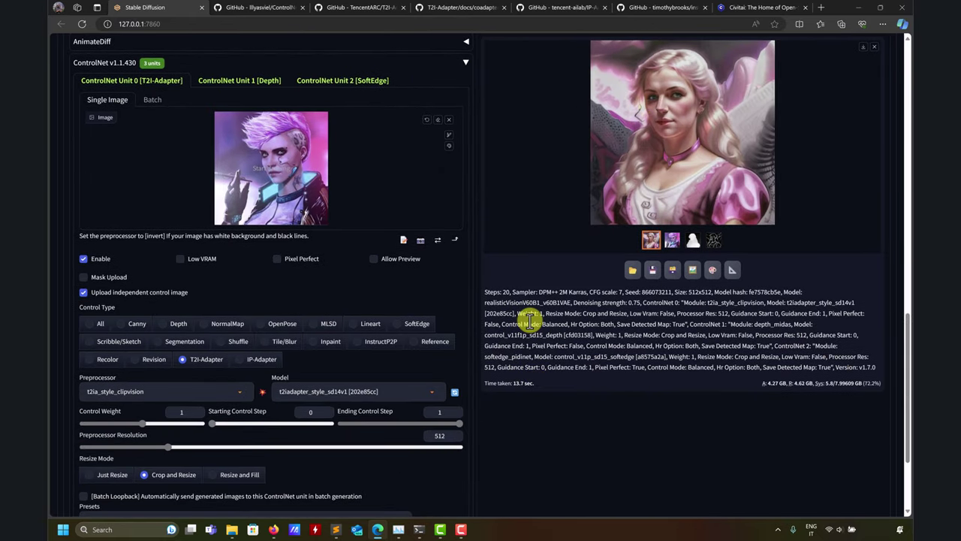
Step: Switch the first ControlNet unit's control type to IP-Adapter and regenerate the portrait with the cyberpunk reference image
click(255, 361)
scroll(515, 369, up, 10)
scroll(553, 293, down, 5)
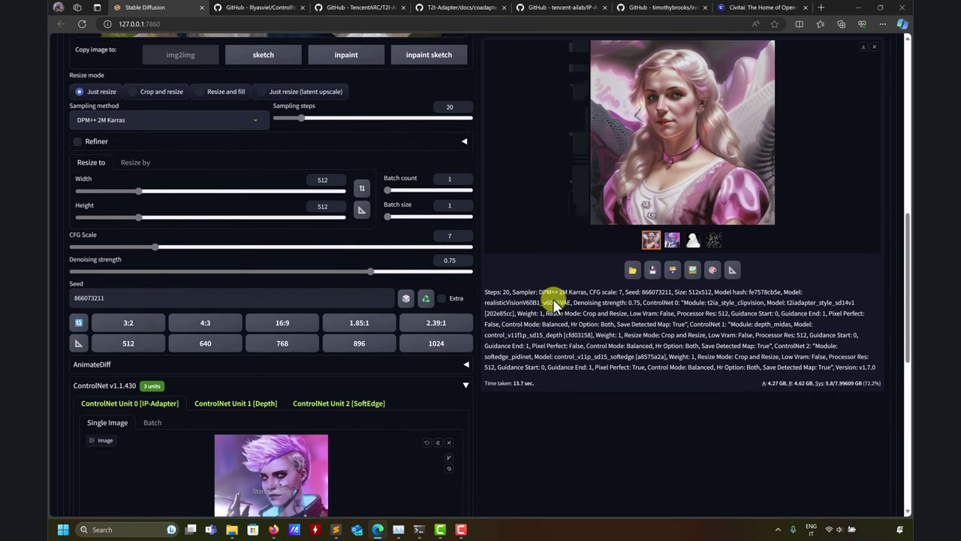
scroll(541, 292, down, 4)
scroll(356, 227, up, 1)
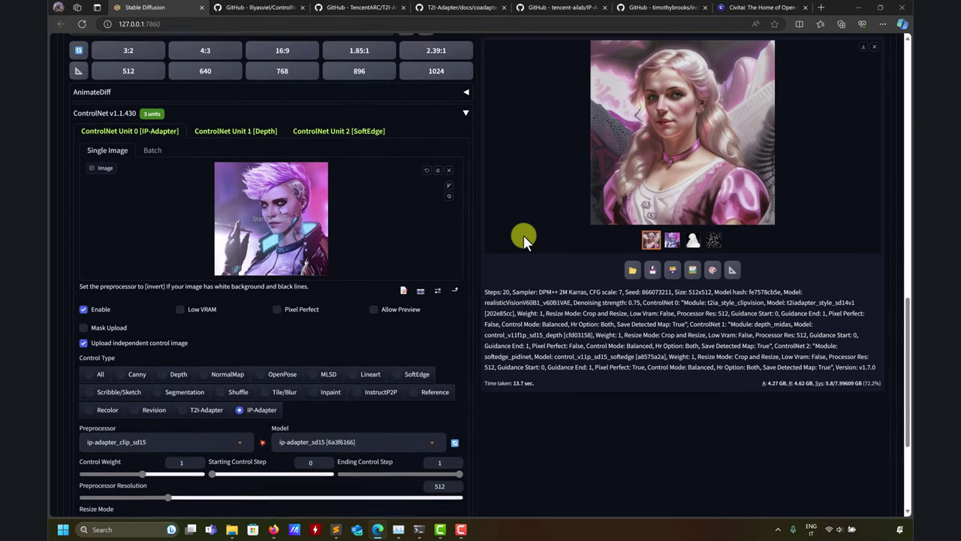
scroll(293, 304, up, 2)
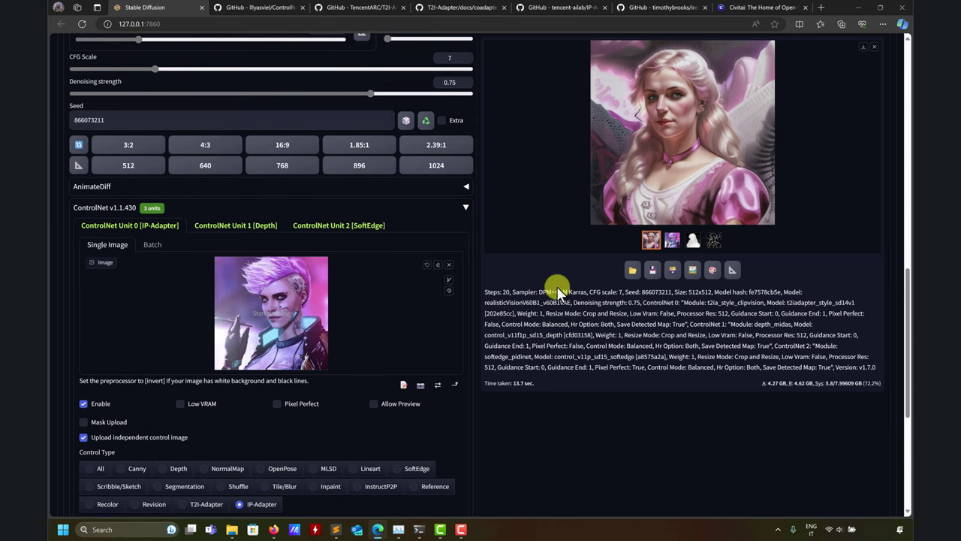
scroll(560, 293, up, 5)
click(811, 108)
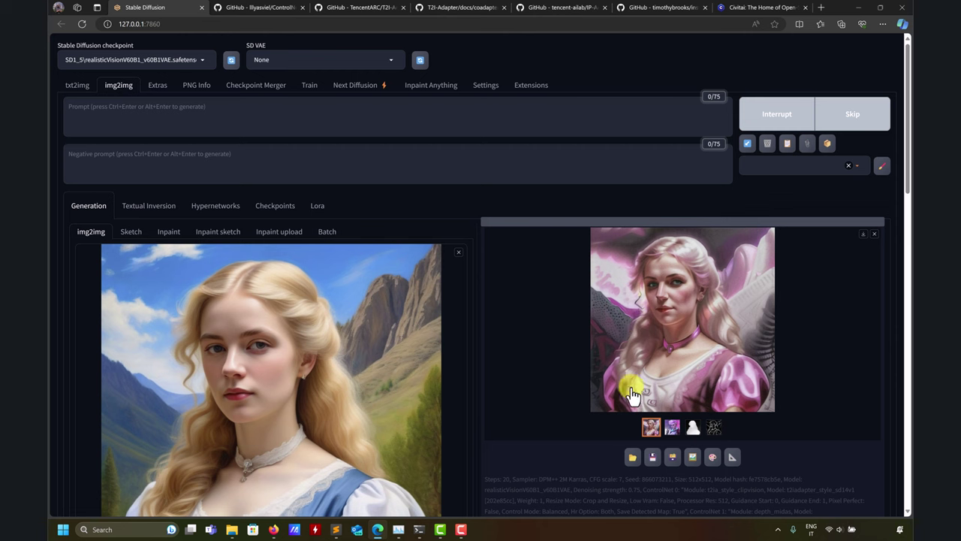
Step: Review the settings of the Depth, SoftEdge and IP-Adapter ControlNet units while the portrait generates
scroll(536, 371, down, 10)
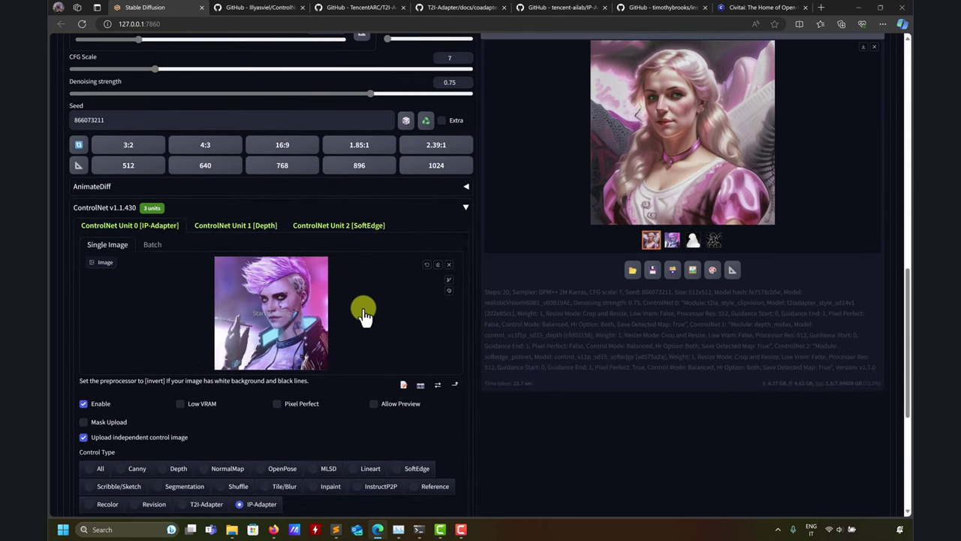
click(247, 226)
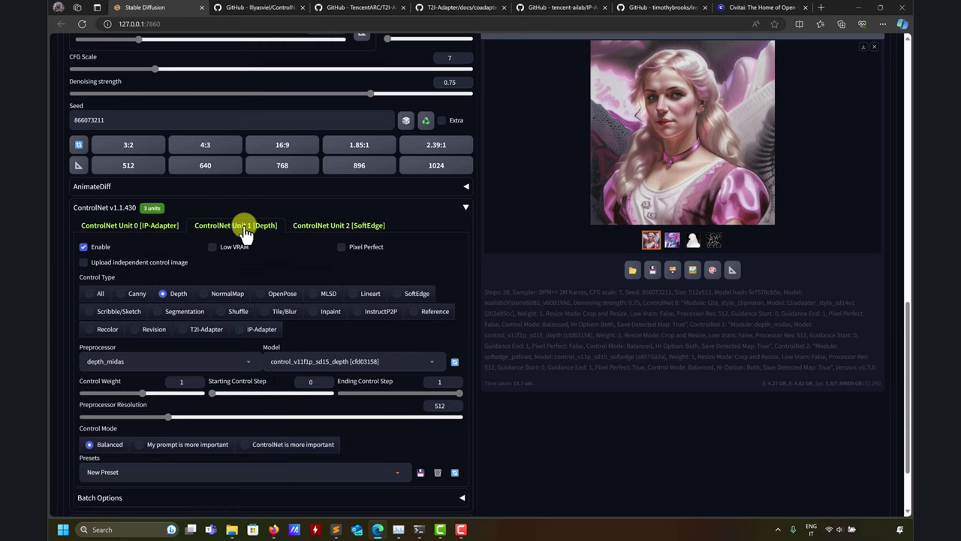
click(304, 226)
click(246, 228)
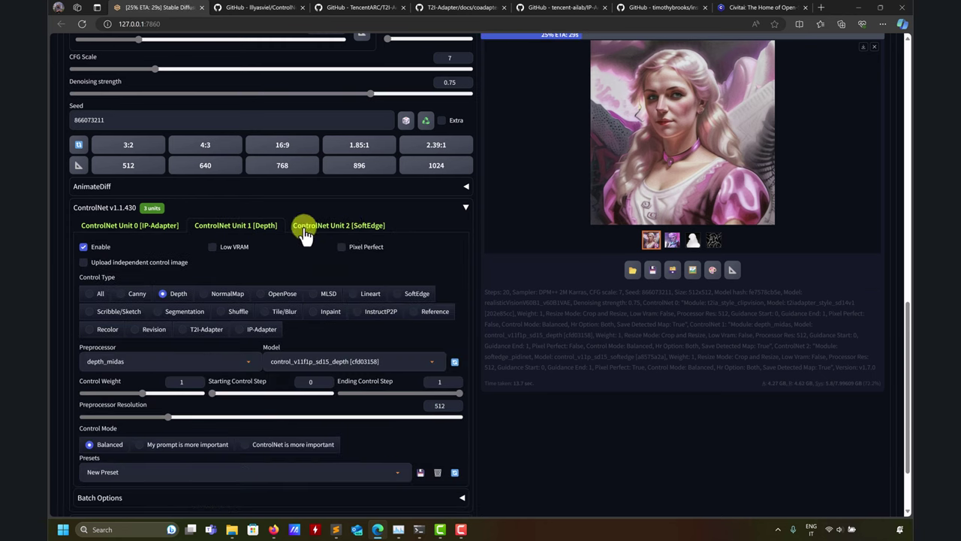
click(314, 225)
click(263, 225)
click(160, 228)
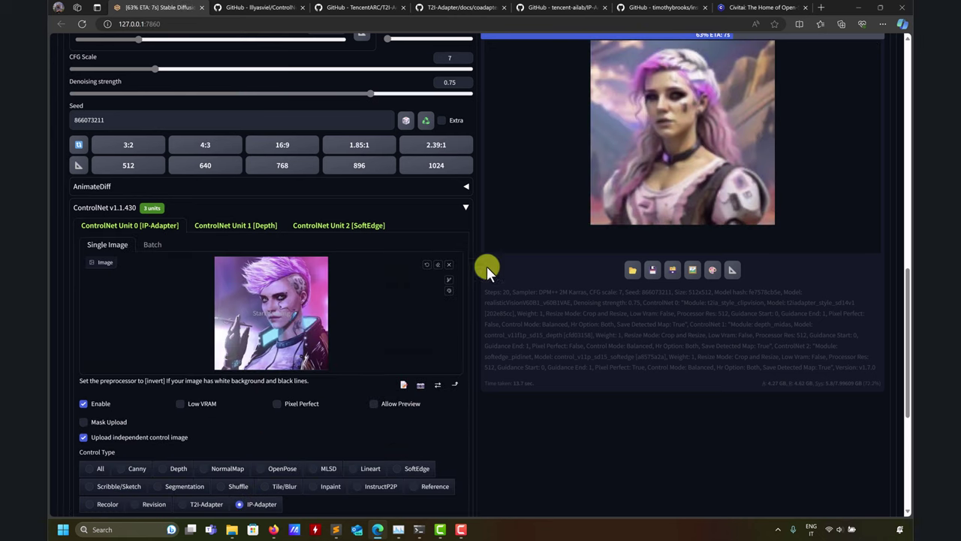
Step: Inspect the IP-Adapter portrait at enlarged size against the source portrait, and review the IP-Adapter unit's settings
scroll(575, 285, up, 5)
scroll(562, 290, up, 3)
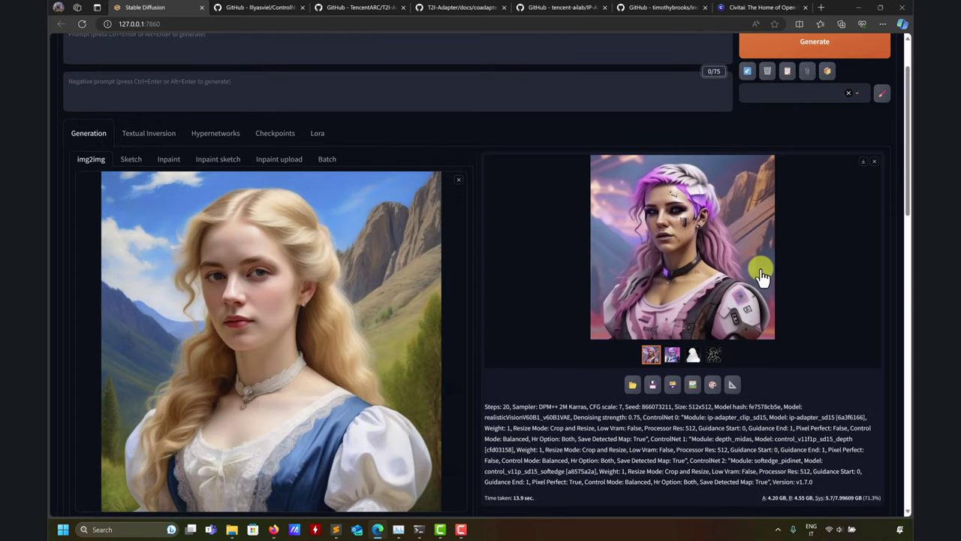
click(678, 199)
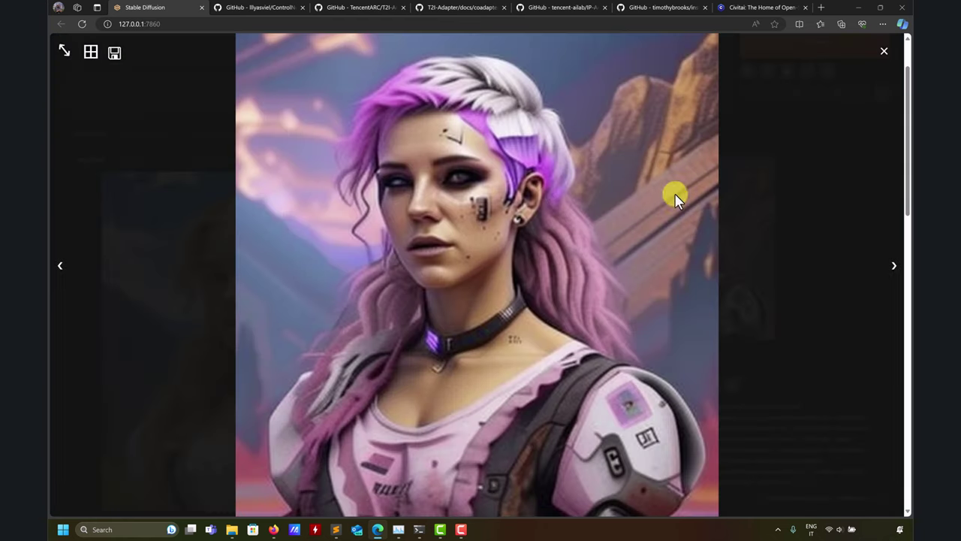
click(877, 66)
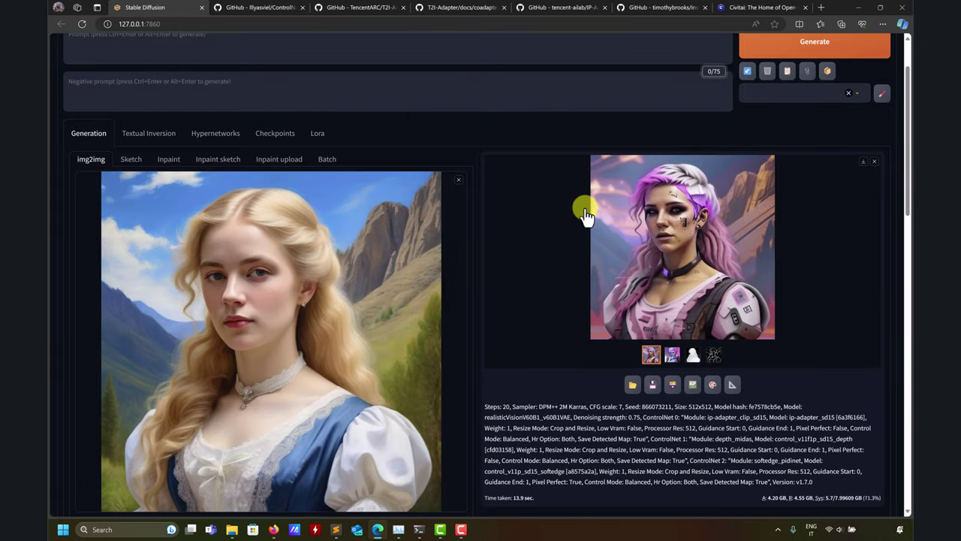
scroll(560, 327, down, 10)
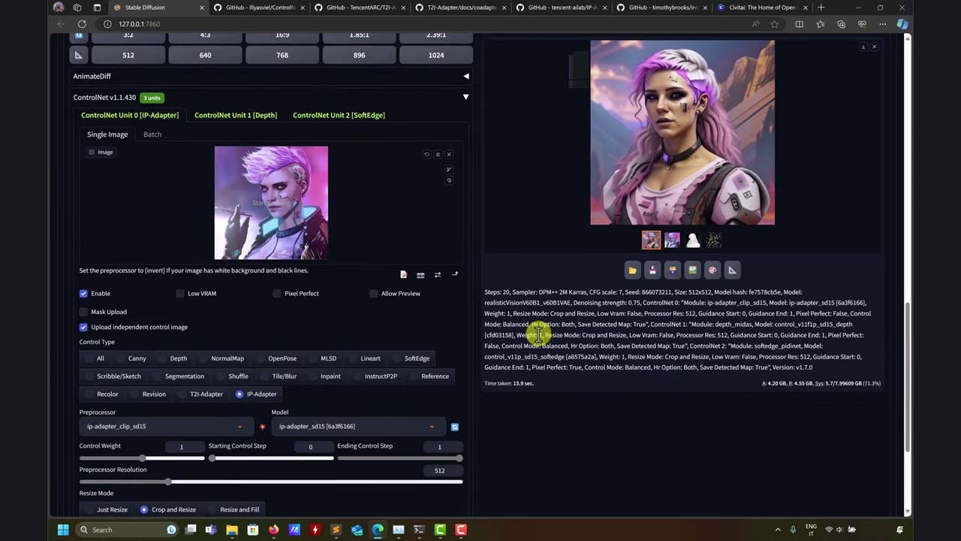
click(601, 180)
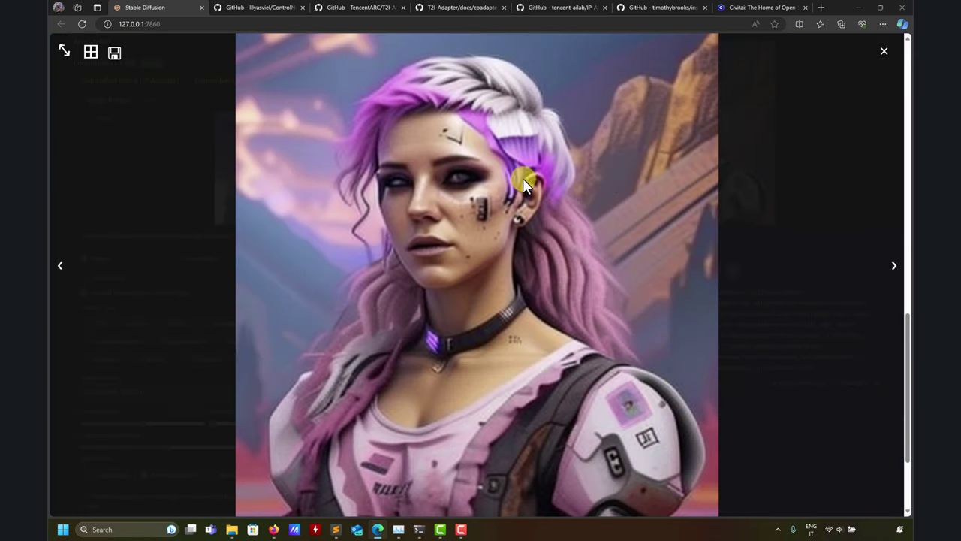
click(884, 51)
scroll(569, 223, down, 3)
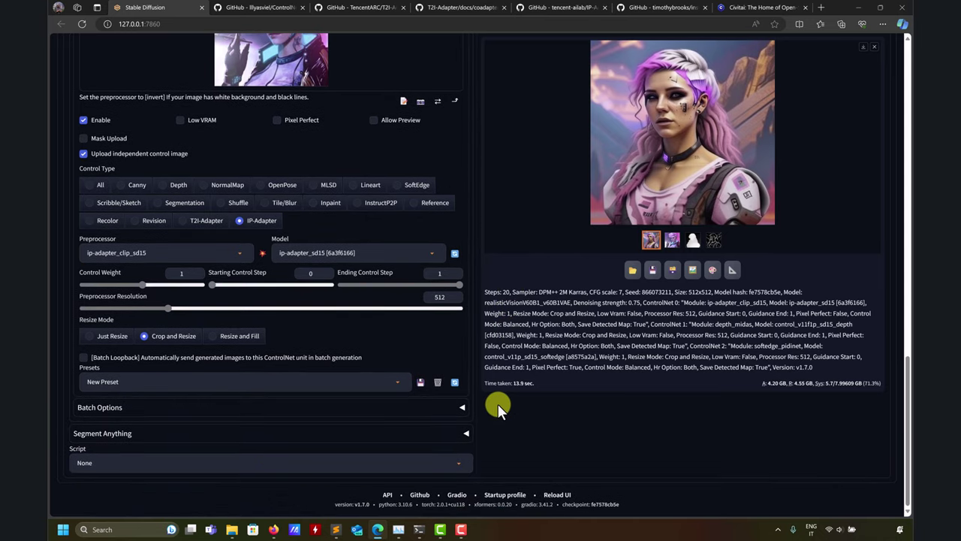
scroll(529, 408, up, 15)
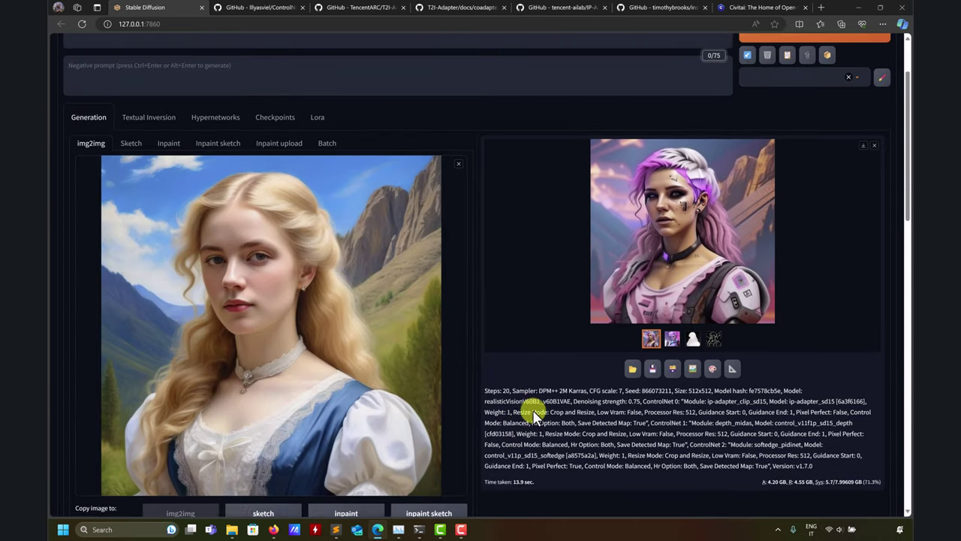
scroll(532, 409, up, 2)
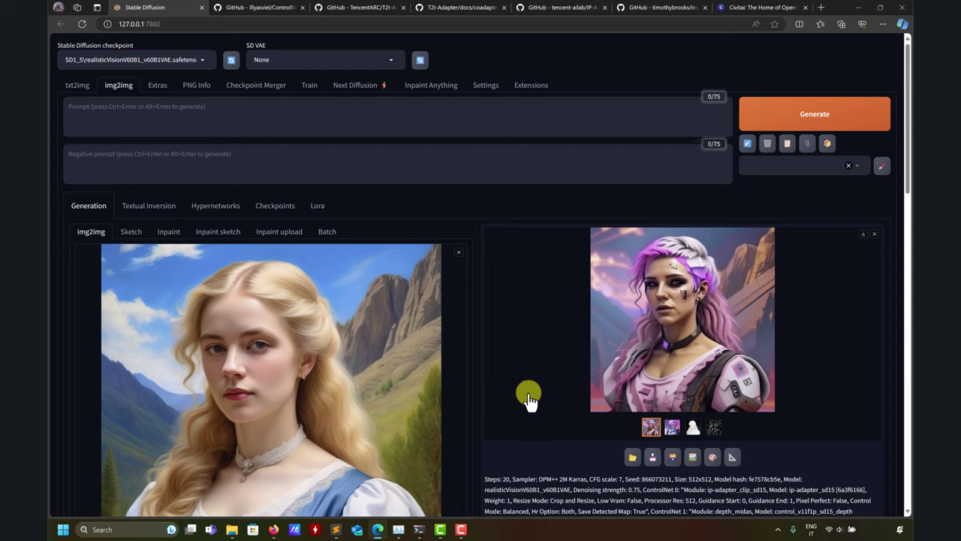
Step: Look through the available checkpoints and re-examine the enlarged portrait alongside its img2img and ControlNet settings
click(200, 56)
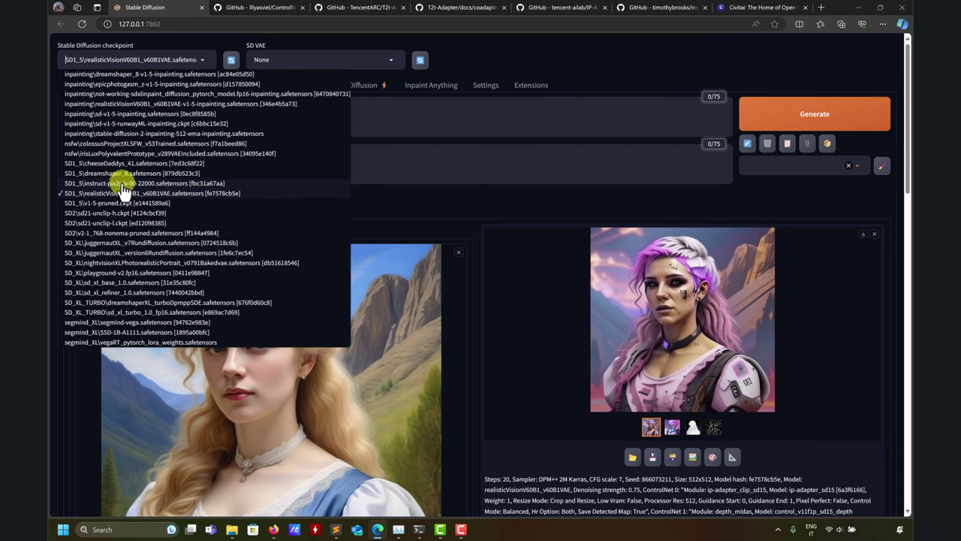
click(542, 299)
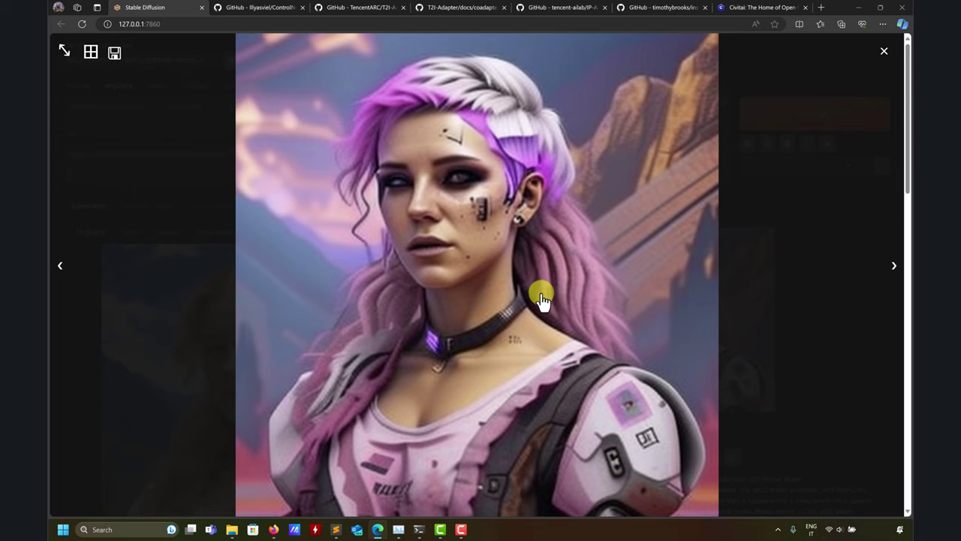
click(884, 52)
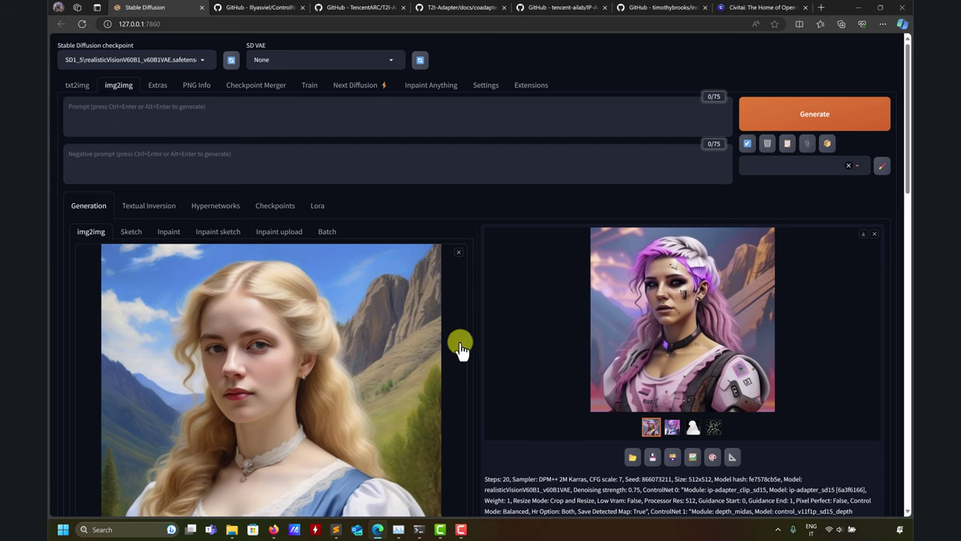
scroll(459, 343, down, 5)
scroll(513, 383, down, 7)
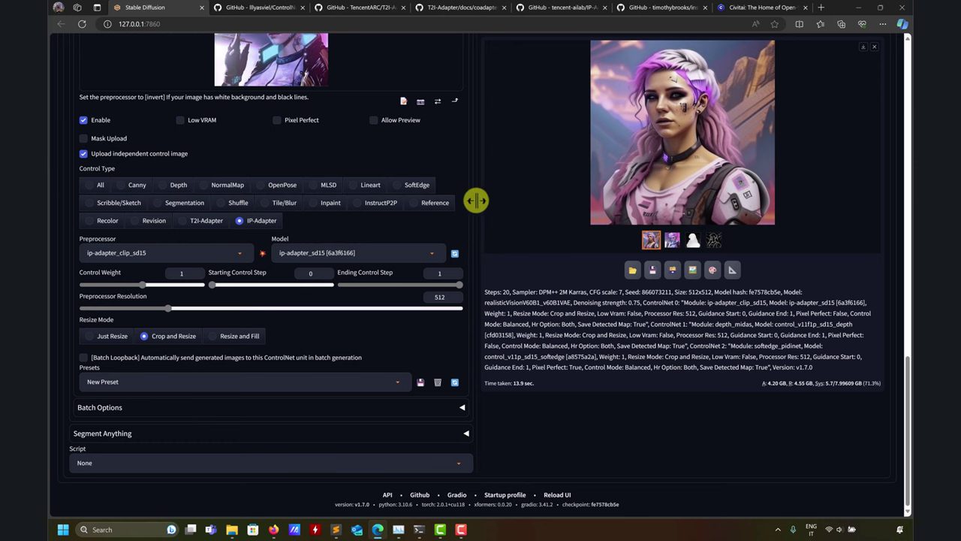
scroll(522, 224, up, 10)
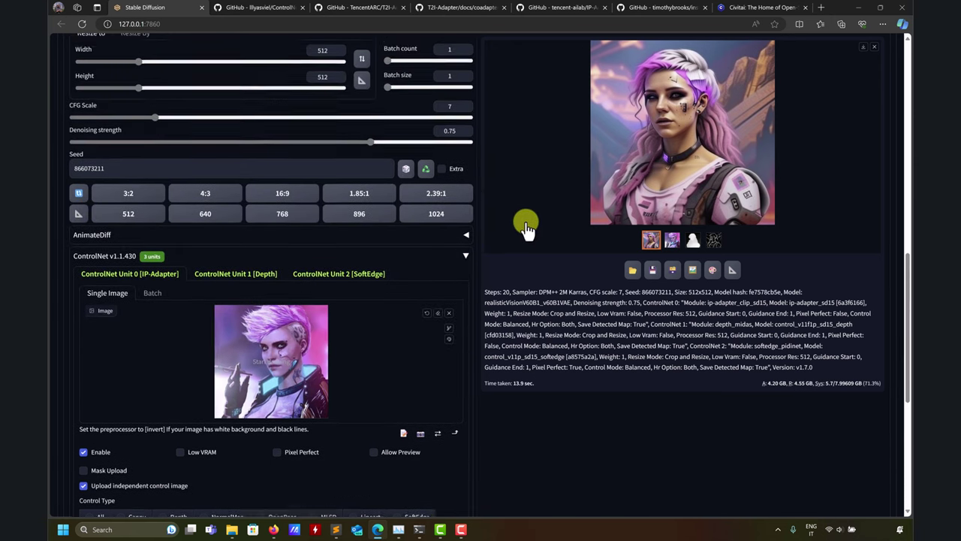
scroll(520, 226, up, 10)
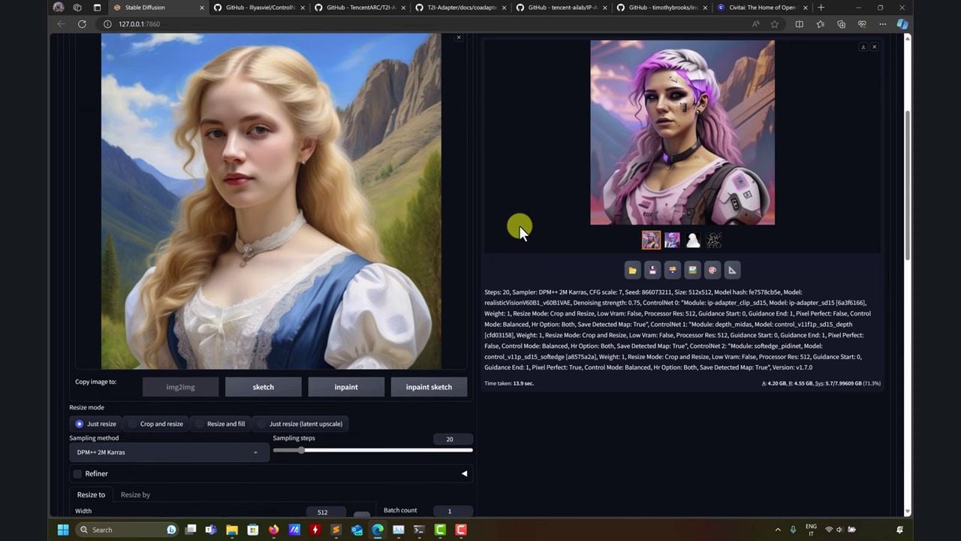
scroll(492, 239, down, 2)
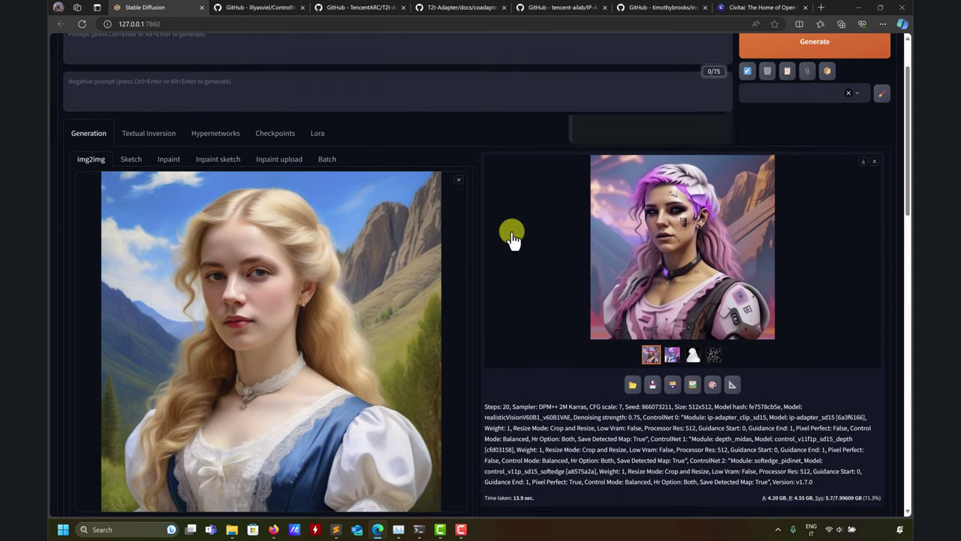
Step: Generate the portrait in Inpaint upload mode using the hair mask, and view the result at enlarged size
click(280, 162)
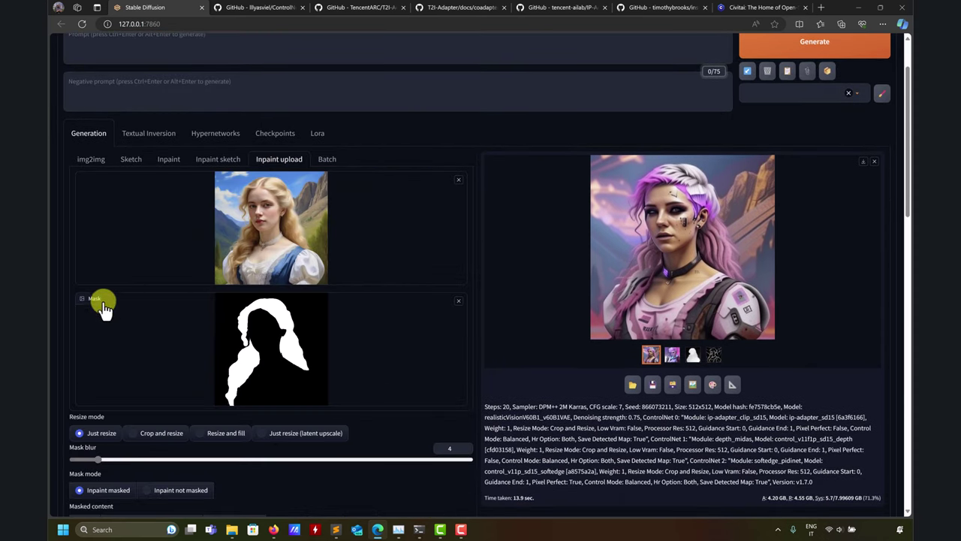
click(815, 57)
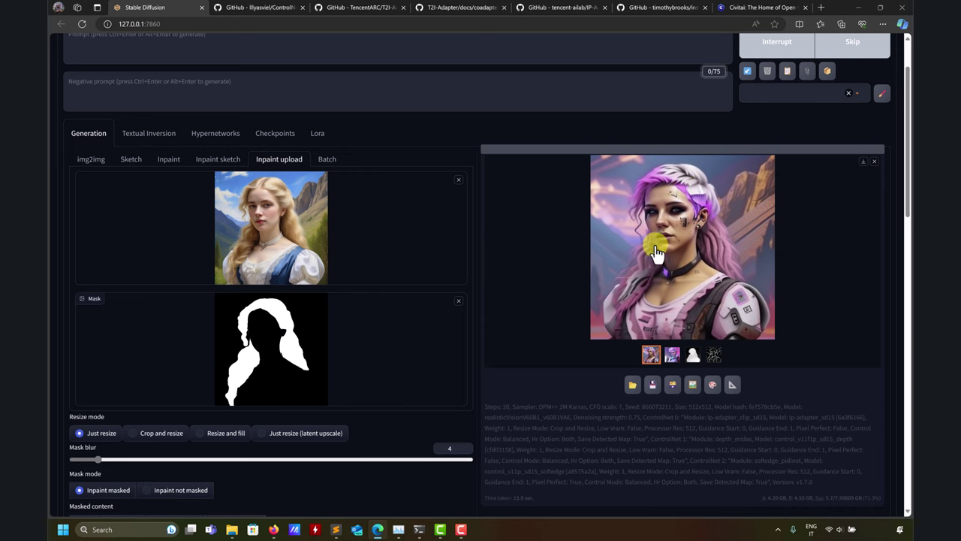
scroll(361, 369, down, 6)
scroll(412, 375, up, 8)
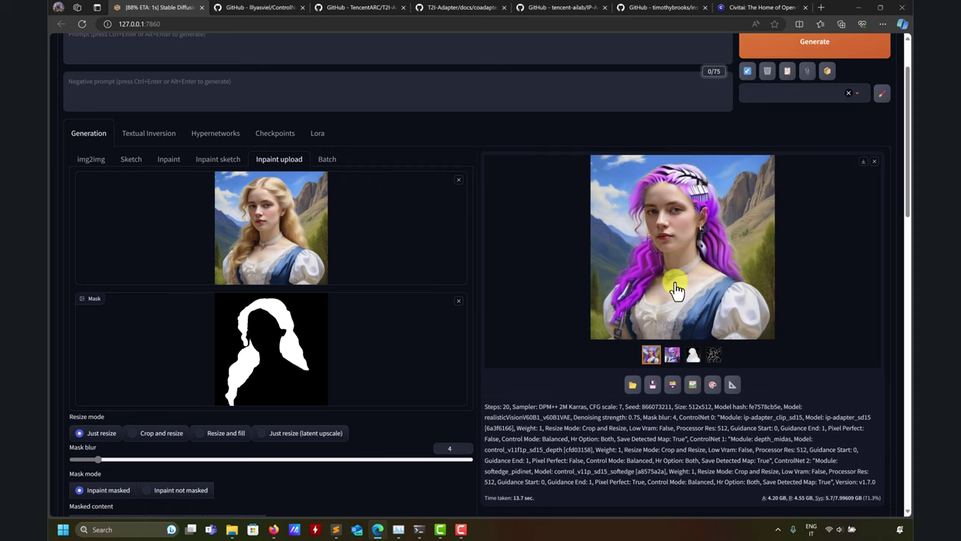
click(721, 244)
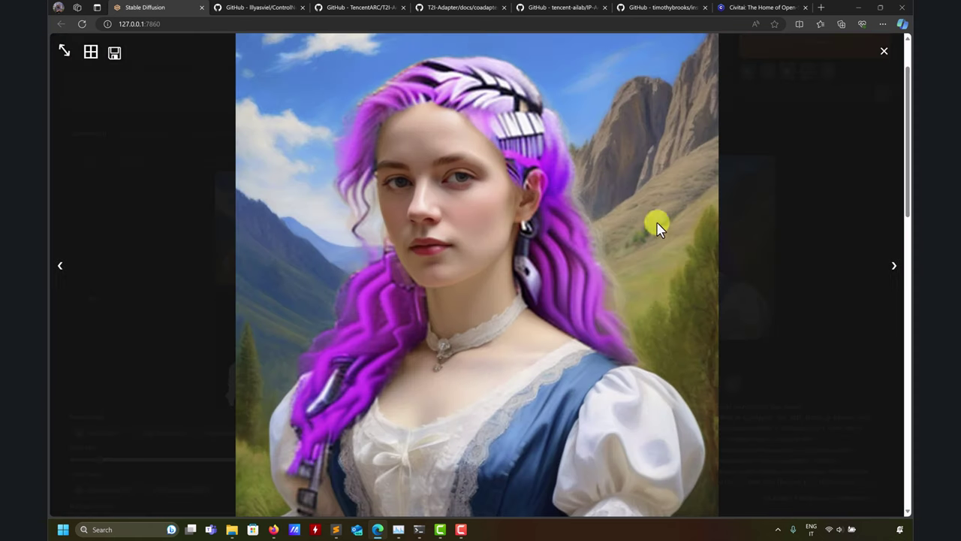
click(884, 51)
Step: Load the checkpoint inpainting\realisticVisionV60B1_v60B1VAE-v1-5-inpainting.safetensors and regenerate the masked hair inpainting
scroll(571, 311, up, 2)
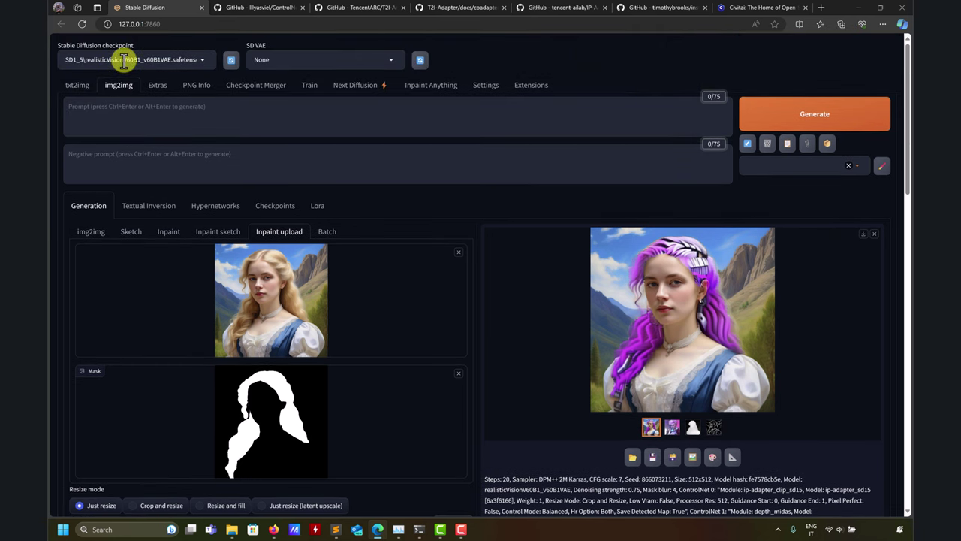
click(124, 61)
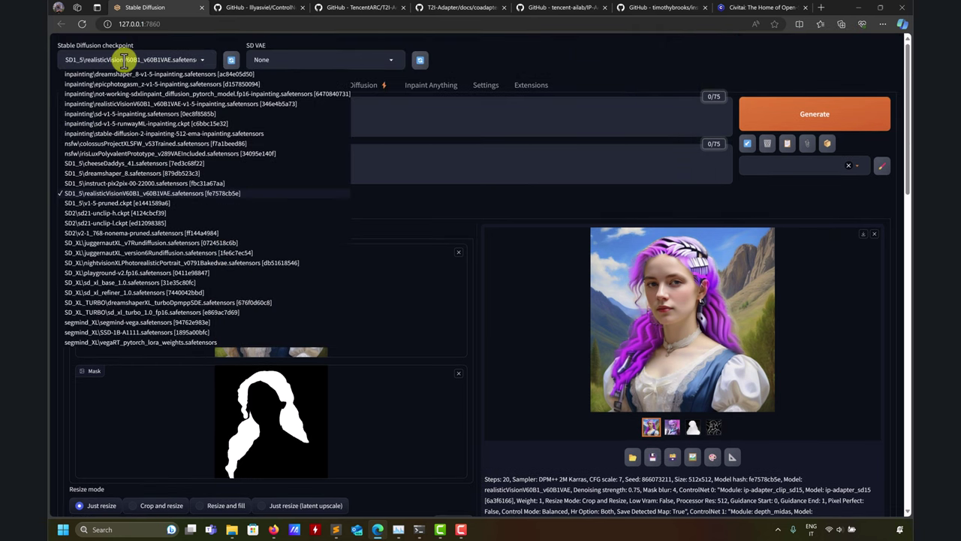
click(99, 105)
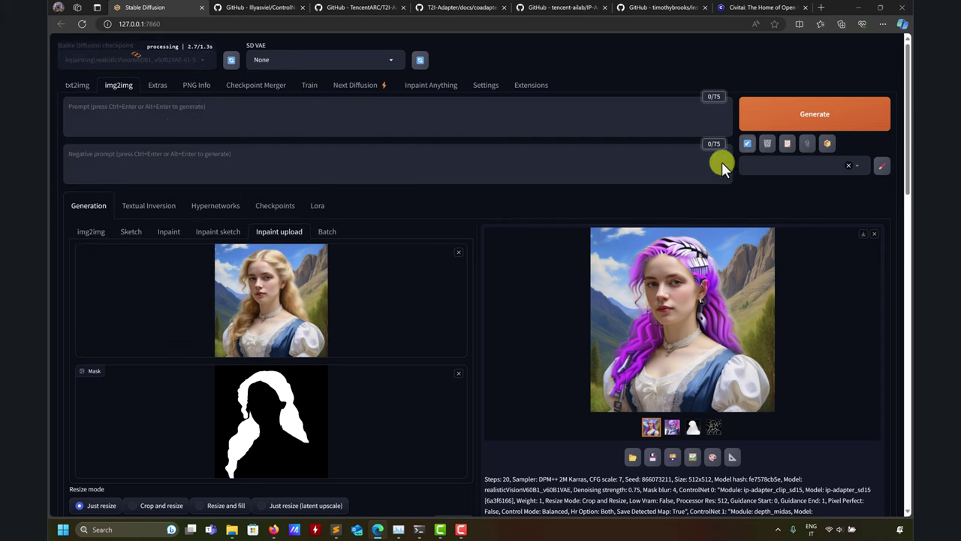
click(794, 120)
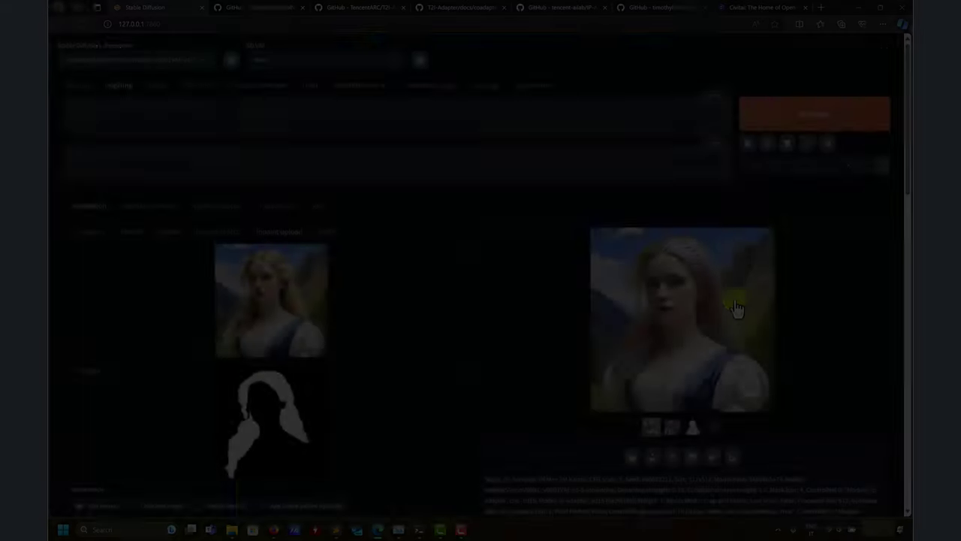
Step: Inspect the portrait from the inpainting checkpoint at enlarged size and check its generation settings
click(737, 308)
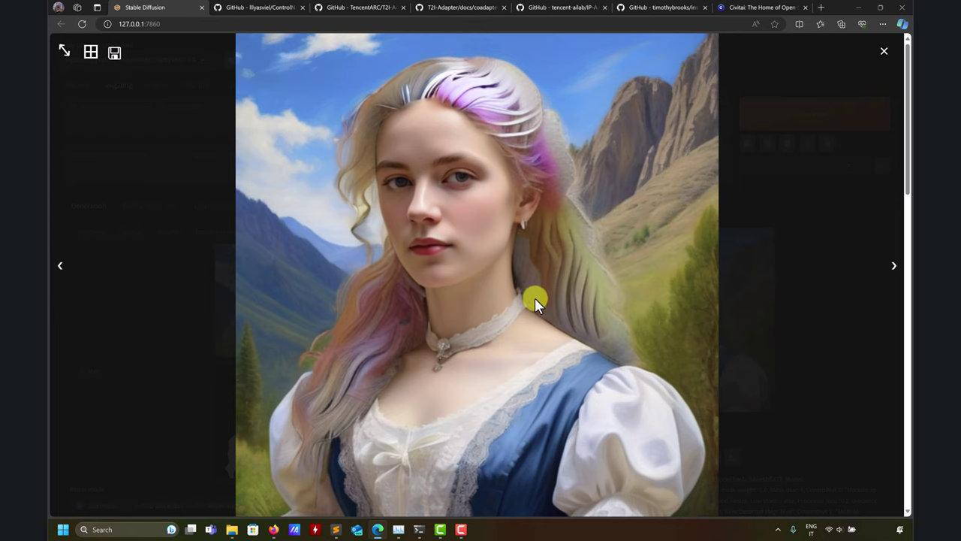
click(889, 66)
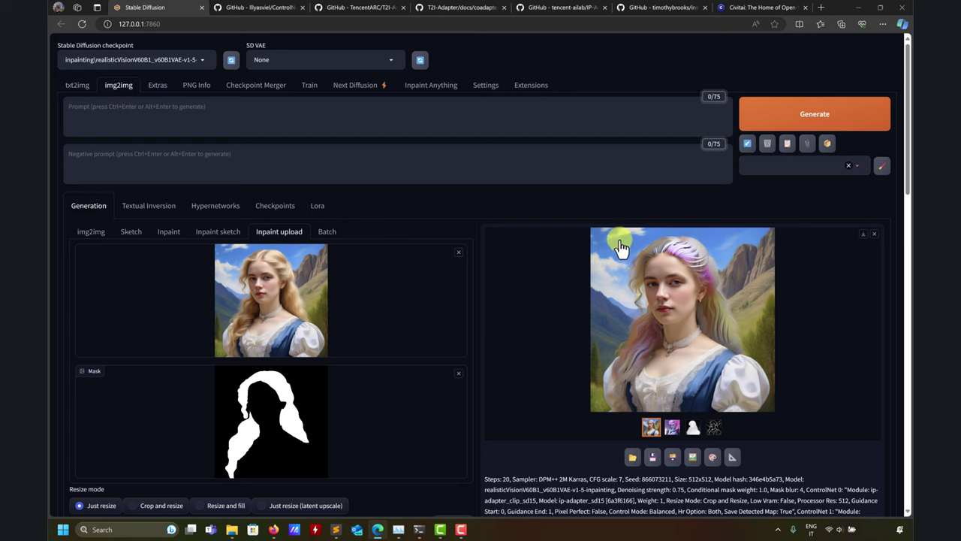
scroll(492, 292, down, 8)
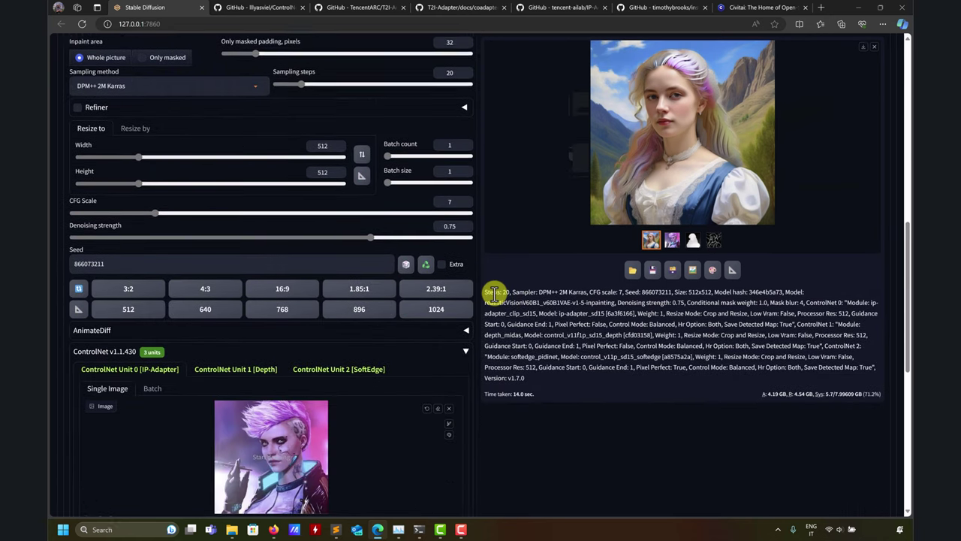
scroll(494, 293, up, 7)
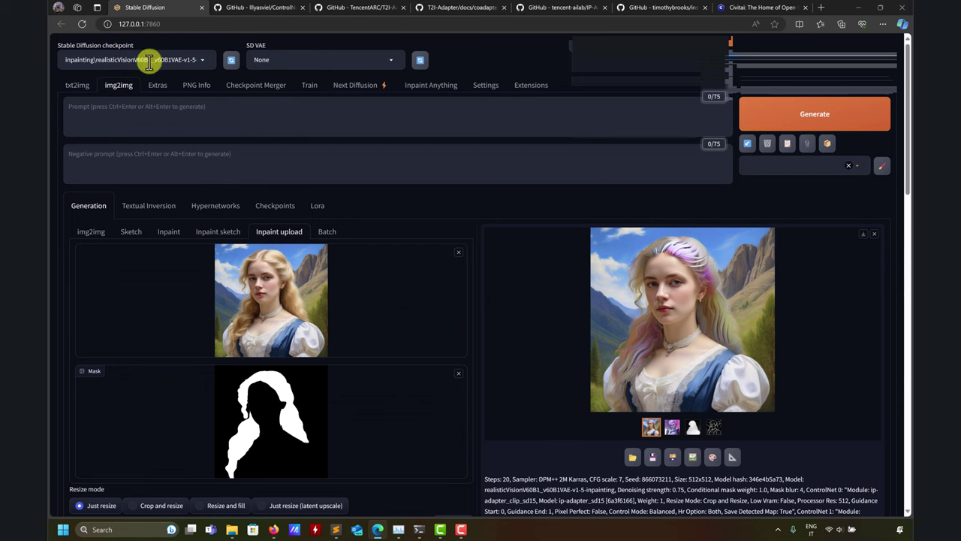
Step: Compare the selected inpainting checkpoint with the other available models, and re-examine the enlarged portrait and the mask settings
click(201, 62)
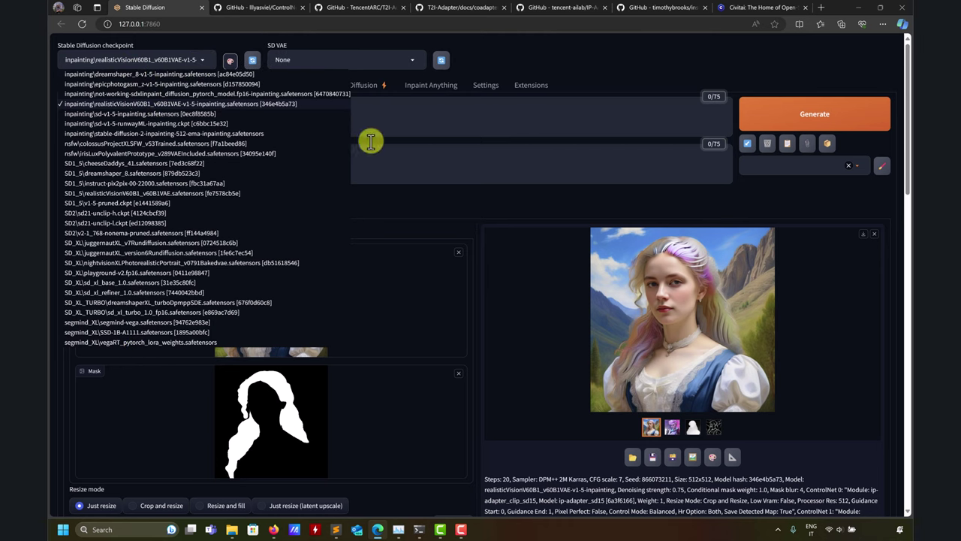
click(570, 338)
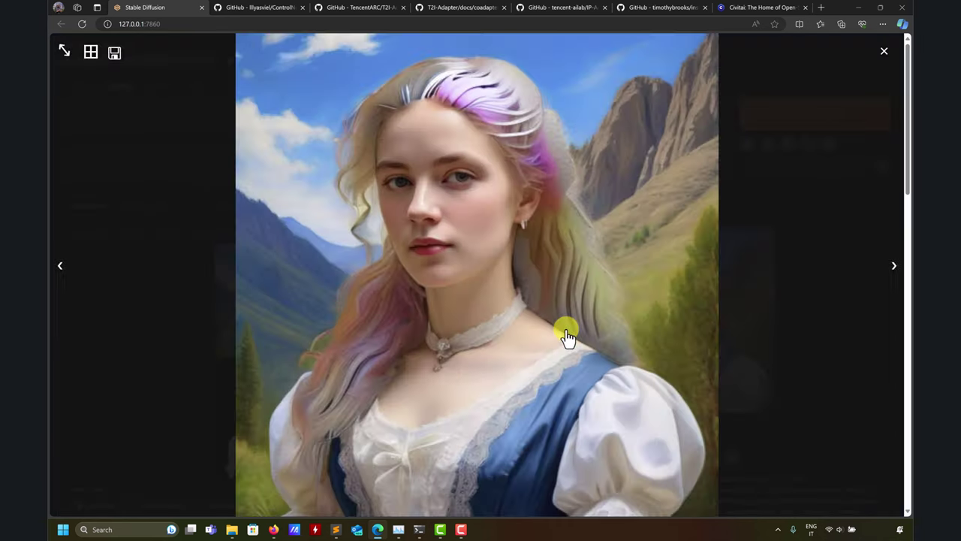
click(884, 51)
scroll(530, 390, down, 1)
scroll(530, 410, down, 3)
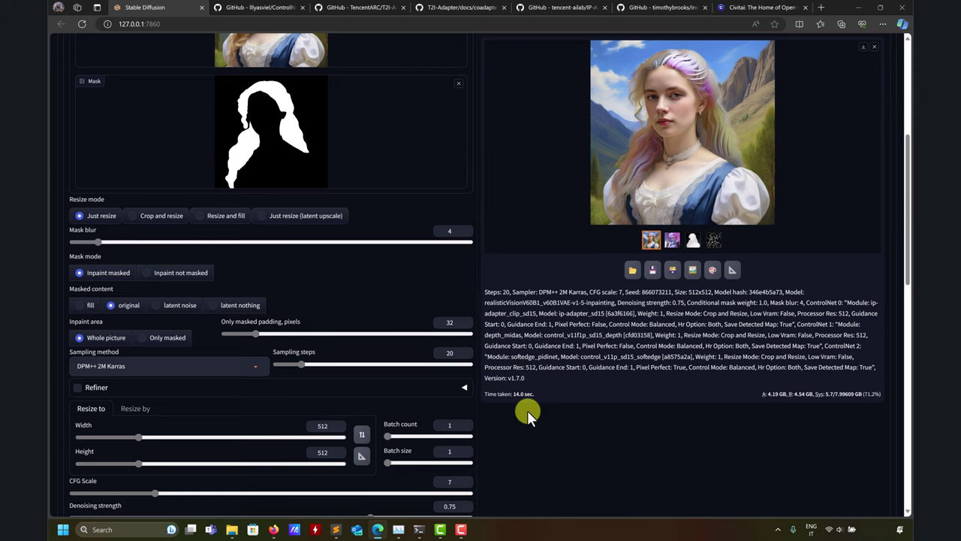
scroll(589, 418, up, 4)
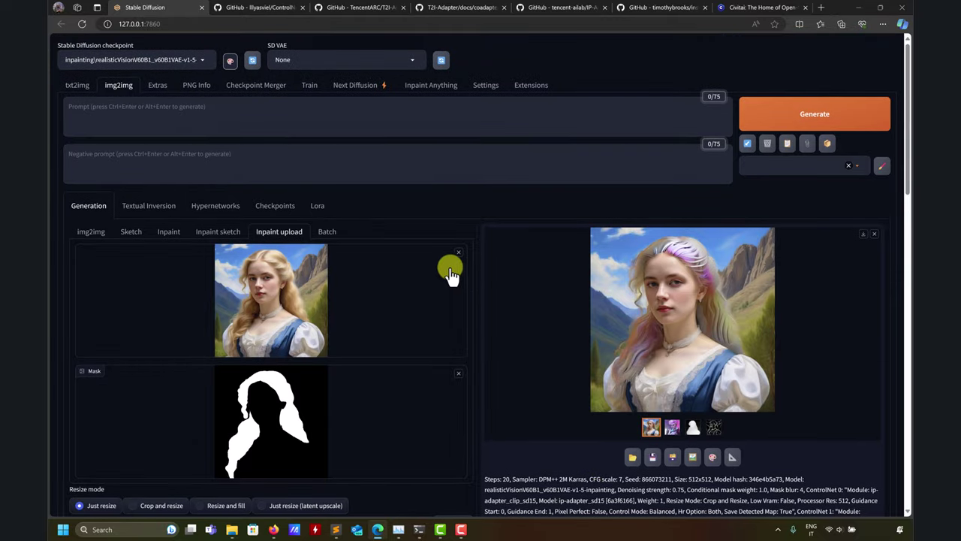